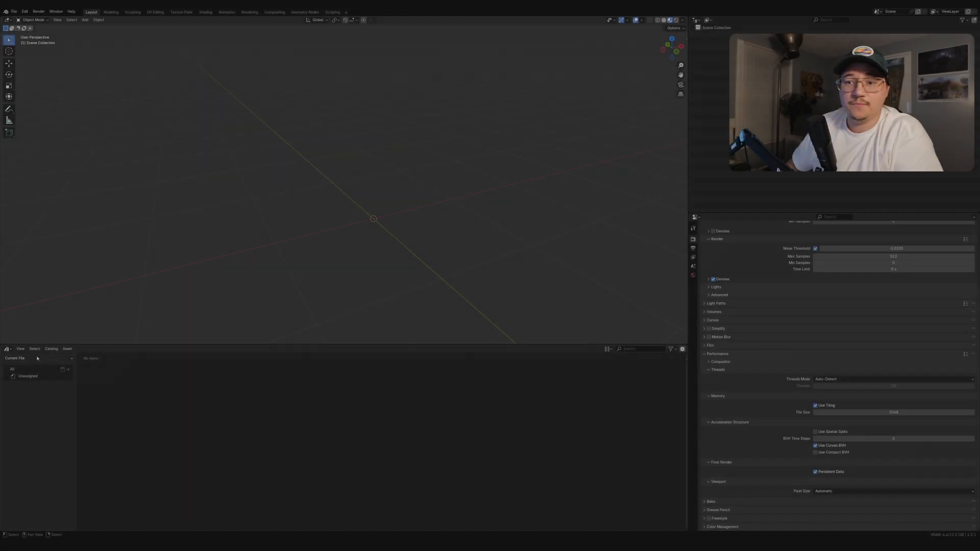
Step: Show the Arctic Base catalog of the Forma3DStore library in the asset browser and widen the workspace area
left_click(39, 359)
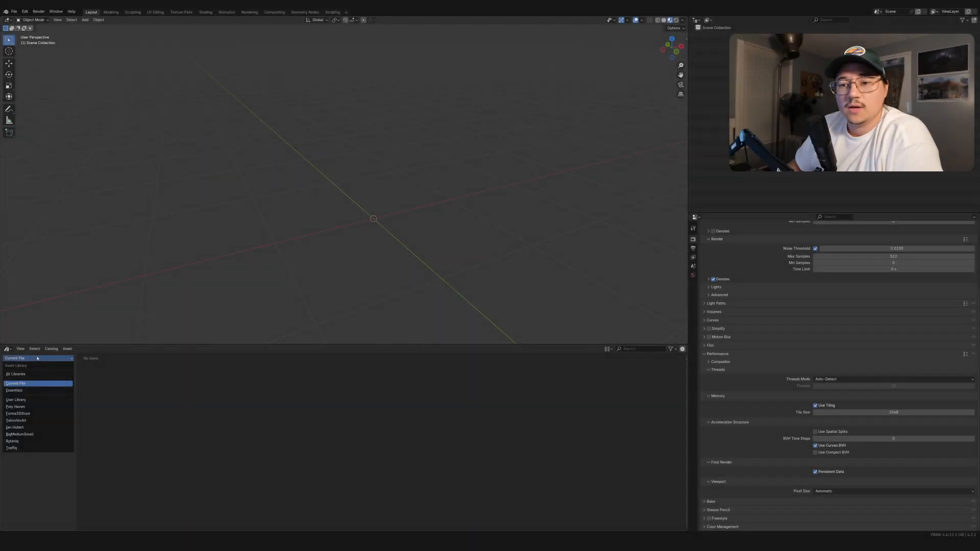
left_click(34, 414)
left_click(44, 374)
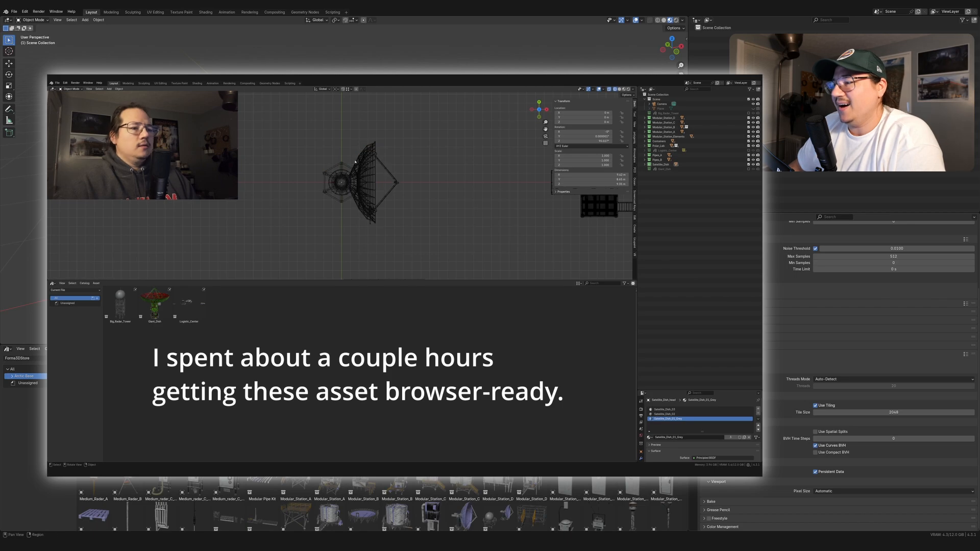
left_click_drag(689, 306, 718, 306)
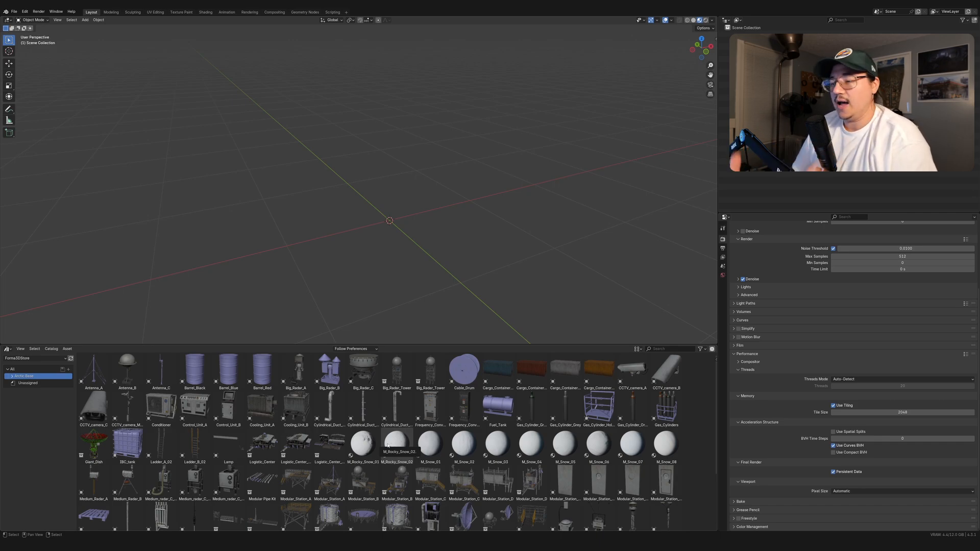
Step: Set the viewport texture limit size to 256 in the preferences
left_click(24, 11)
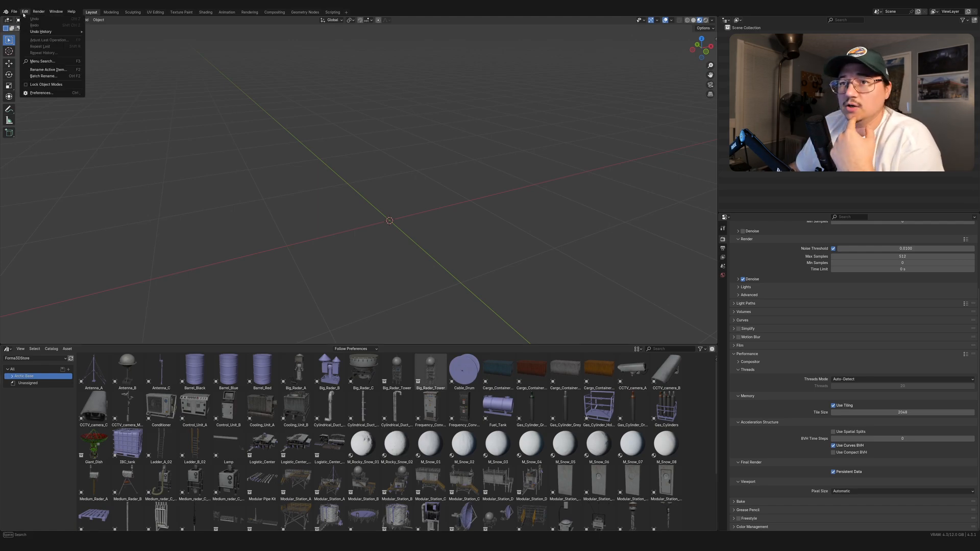
left_click(41, 94)
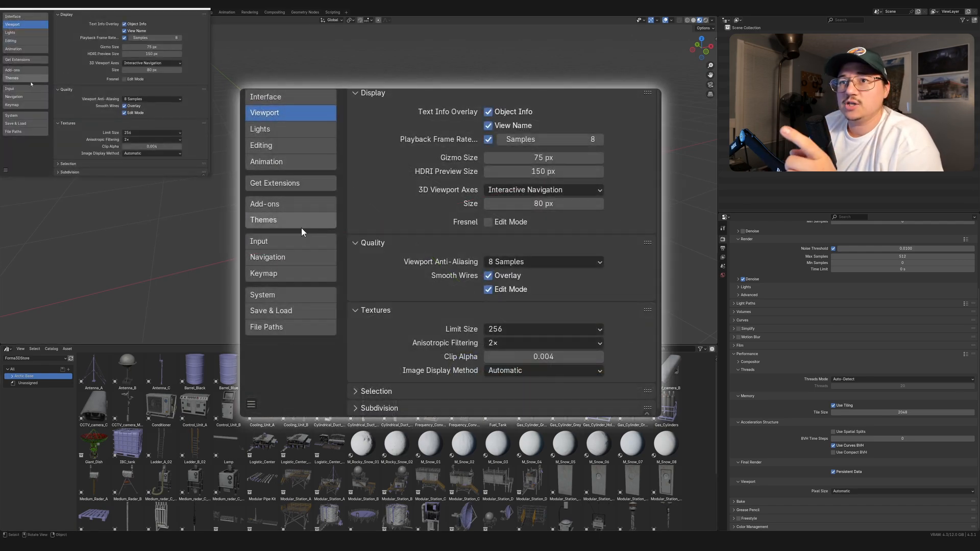
left_click(154, 134)
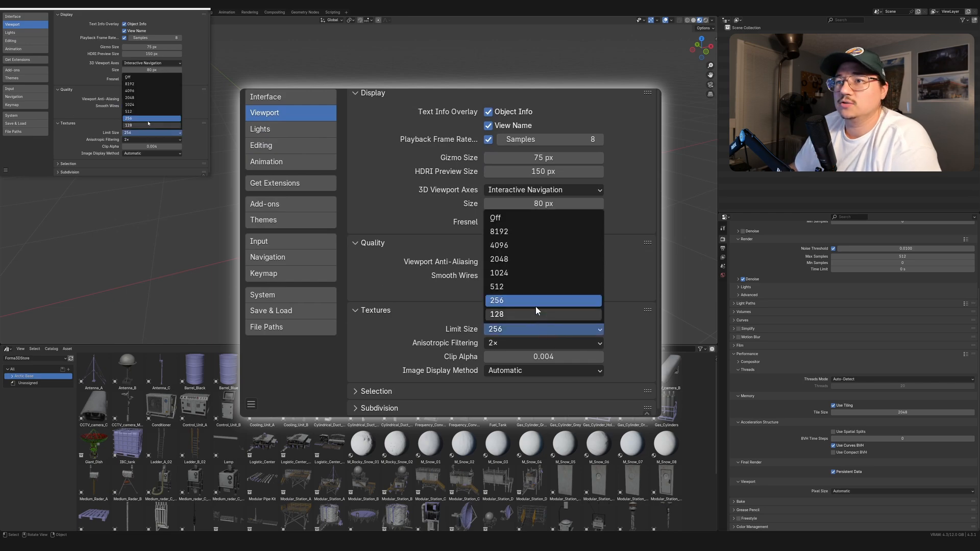
left_click(153, 118)
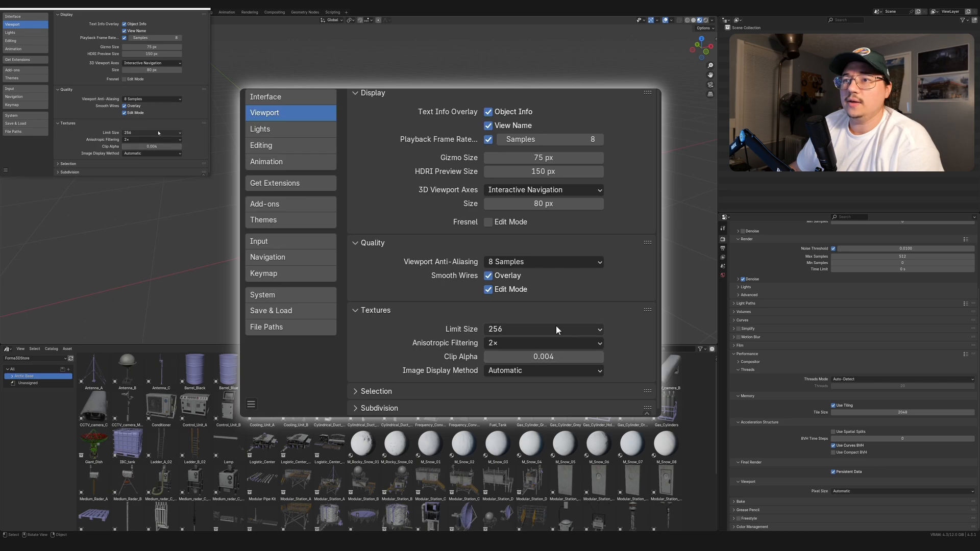
left_click(159, 134)
left_click(556, 327)
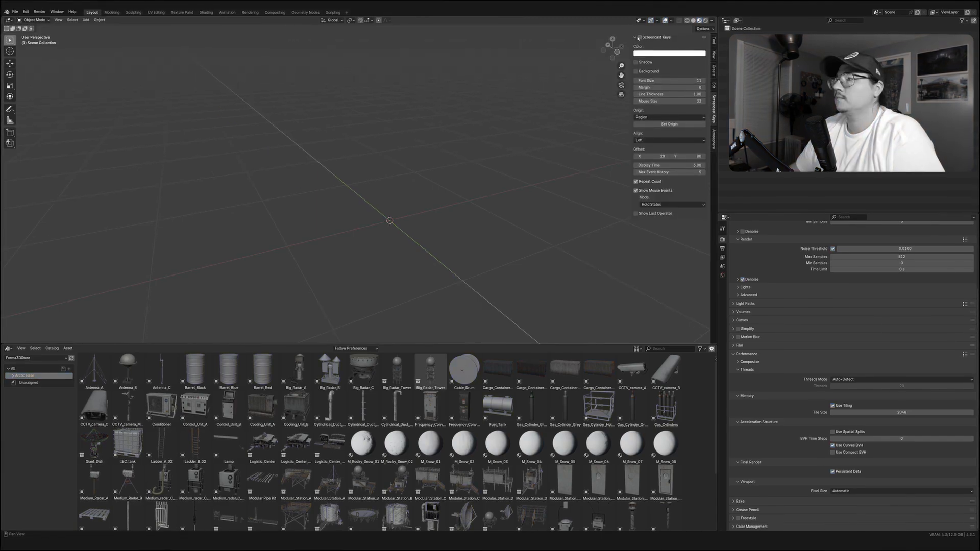
Step: Add a PSA Atmosphere to the scene and face the view toward the sun on the horizon
left_click(714, 140)
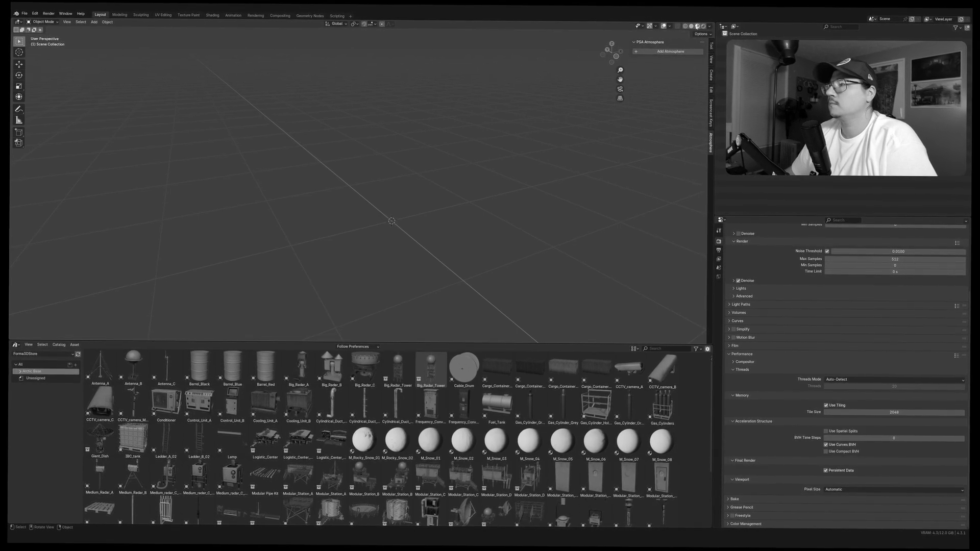
left_click(671, 51)
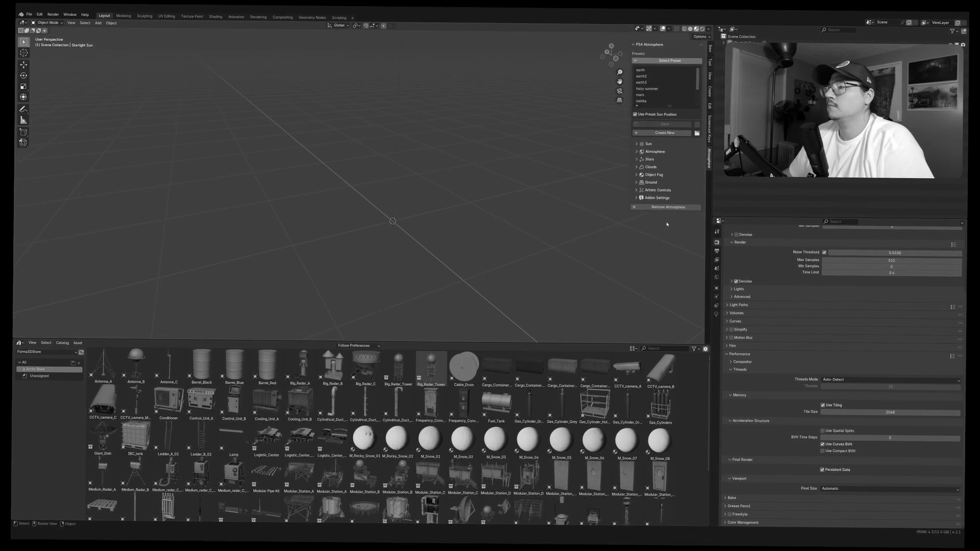
mouse_move(562, 231)
middle_mouse_down()
mouse_move(549, 240)
mouse_move(574, 238)
middle_mouse_up()
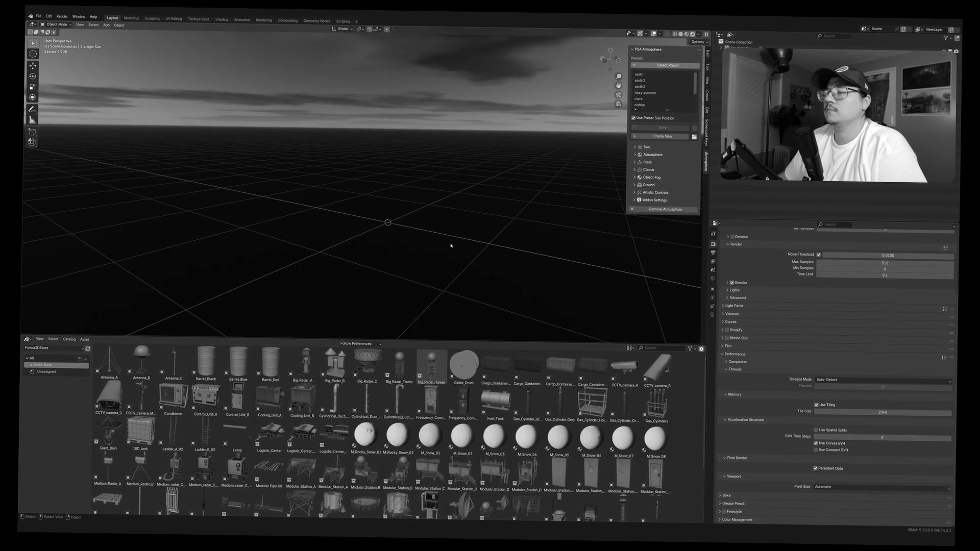
middle_click_drag(489, 246, 390, 145)
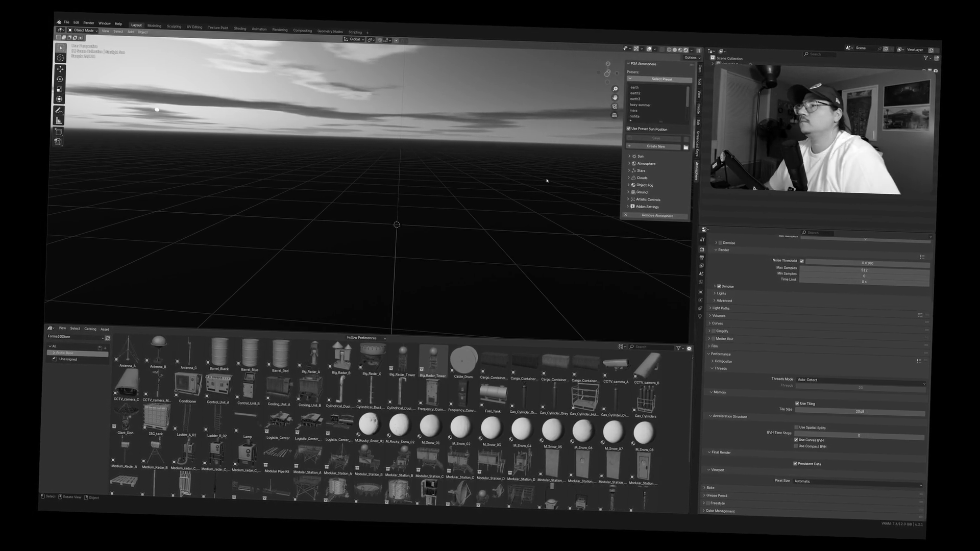
middle_click_drag(514, 199, 364, 149)
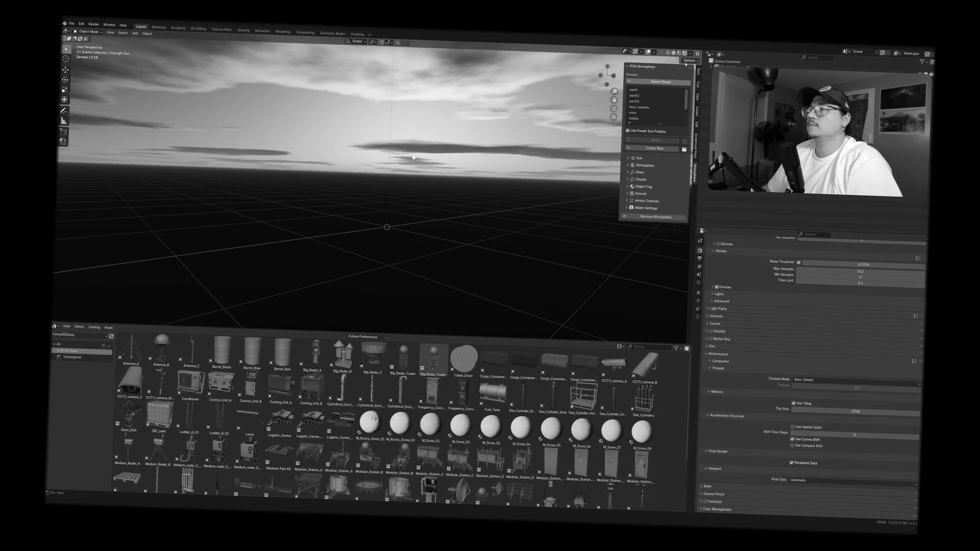
Step: Try the earth and earth2 atmosphere presets and apply earth3
left_click(639, 93)
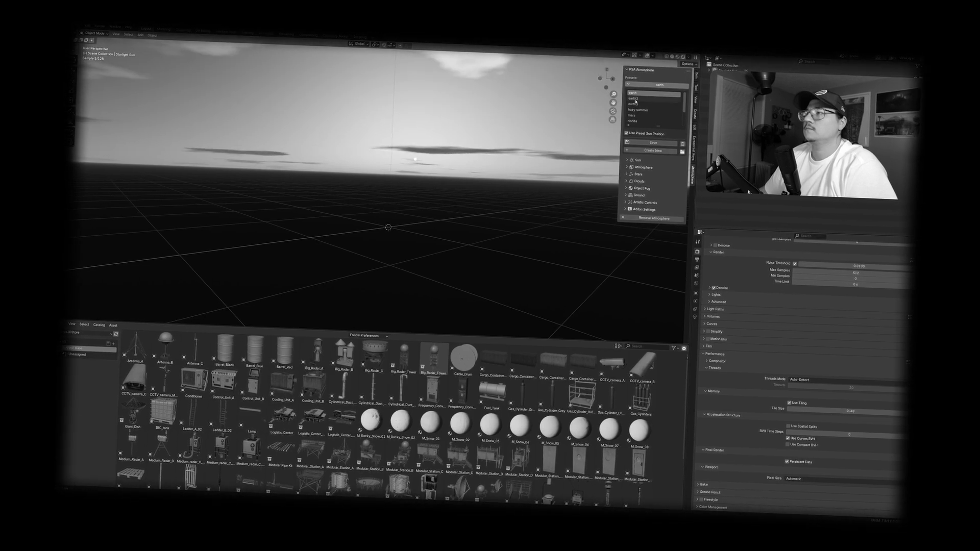
left_click(635, 100)
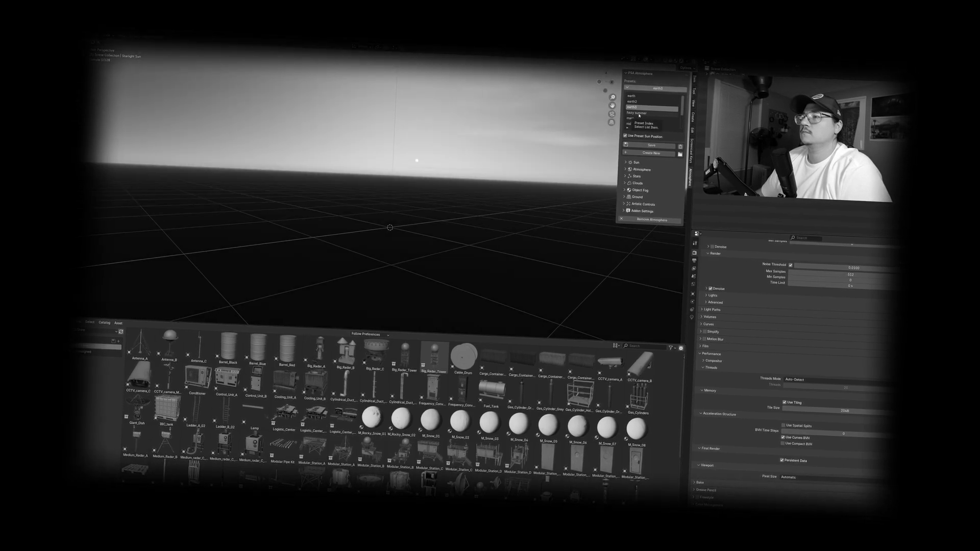
middle_click_drag(452, 165, 601, 171)
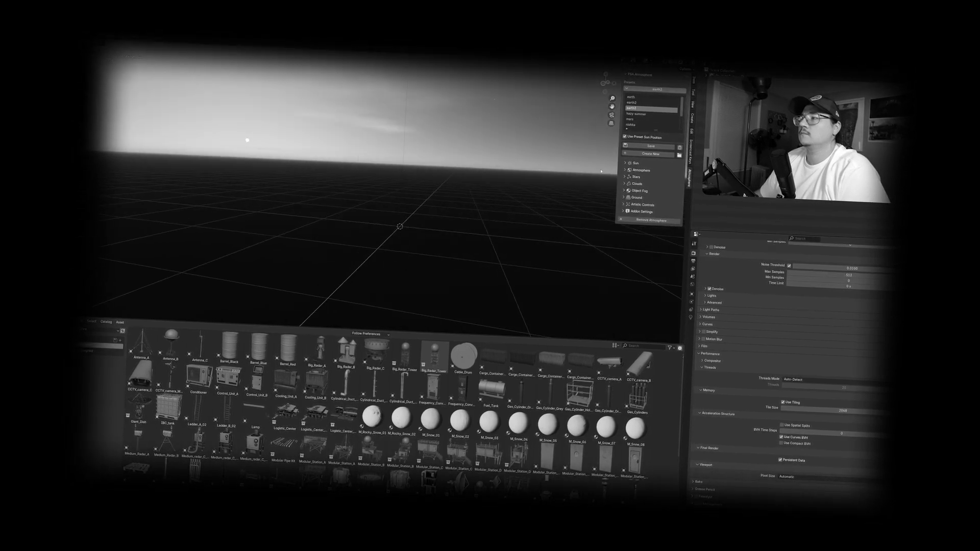
Step: Set the sun's rotation to about 11.7° horizontal and -91.035° vertical, and change the atmosphere's density
left_click(624, 165)
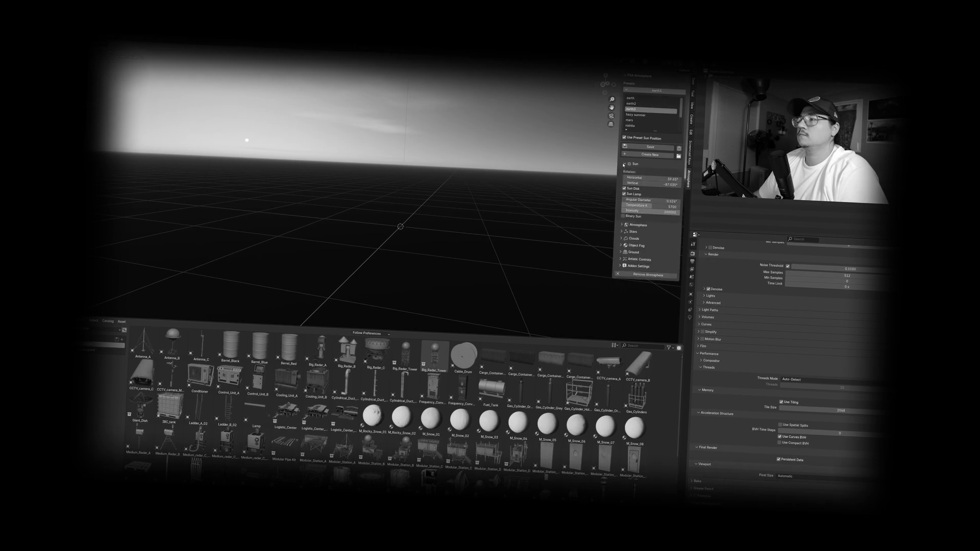
left_click_drag(656, 179, 657, 179)
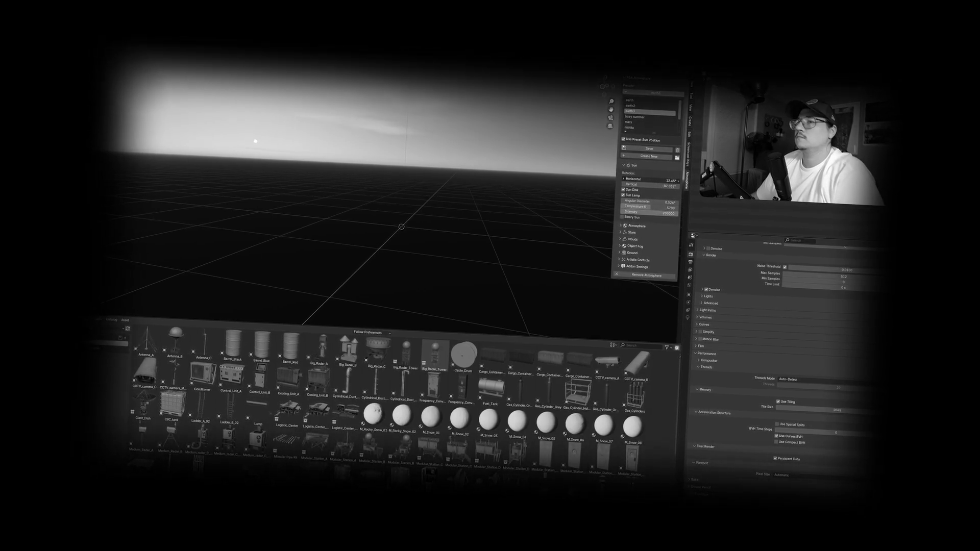
left_click_drag(656, 180, 655, 187)
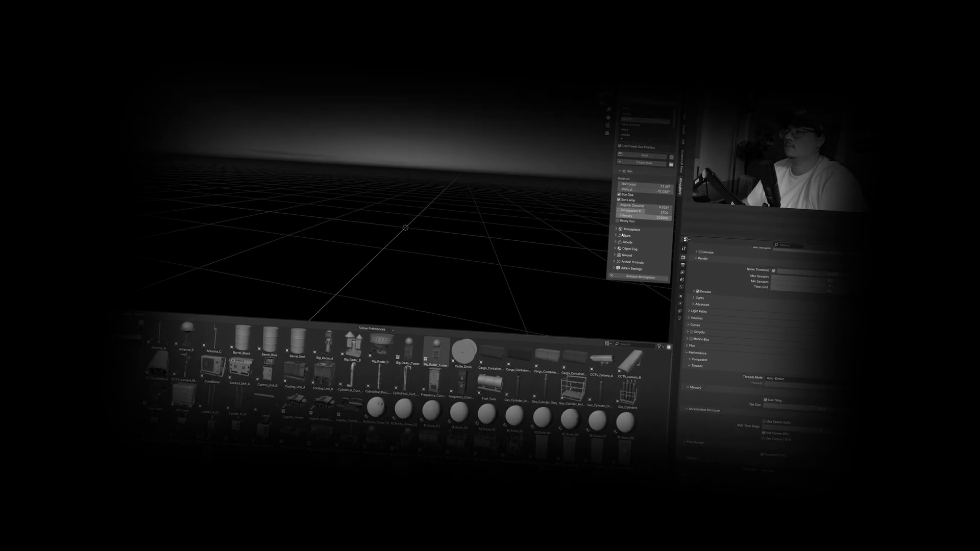
left_click(617, 231)
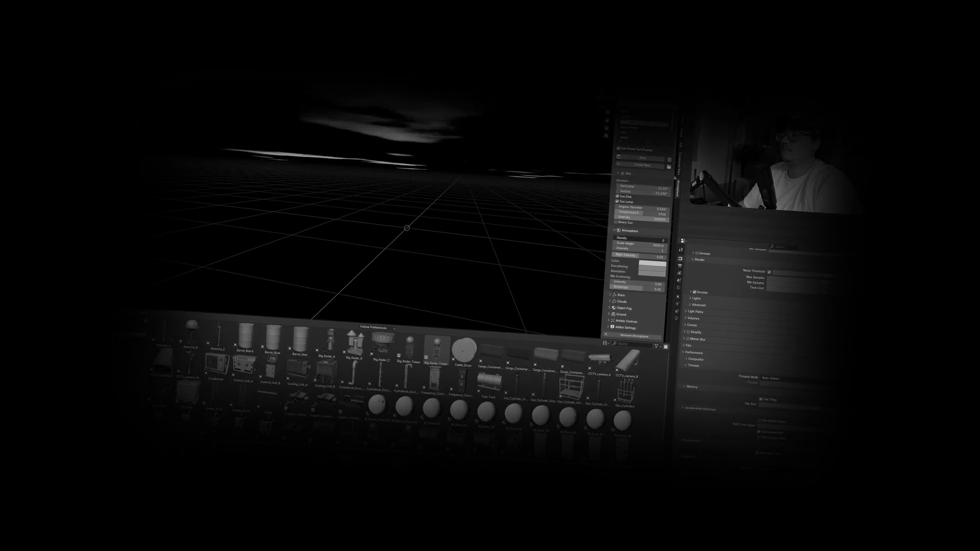
left_click(628, 239)
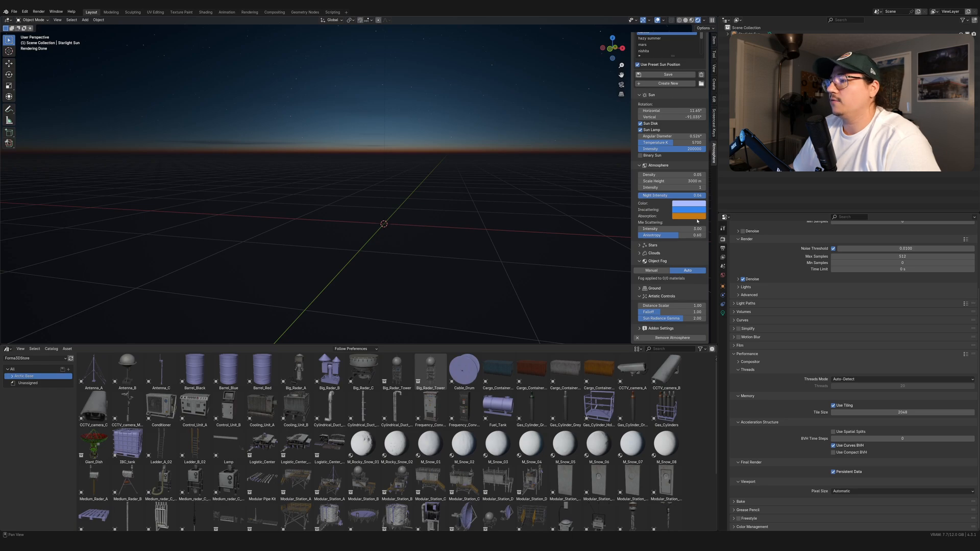
Step: Test a vertical sun rotation of -92.035° and restore it to -91.035°
scroll(697, 221, "up", 3)
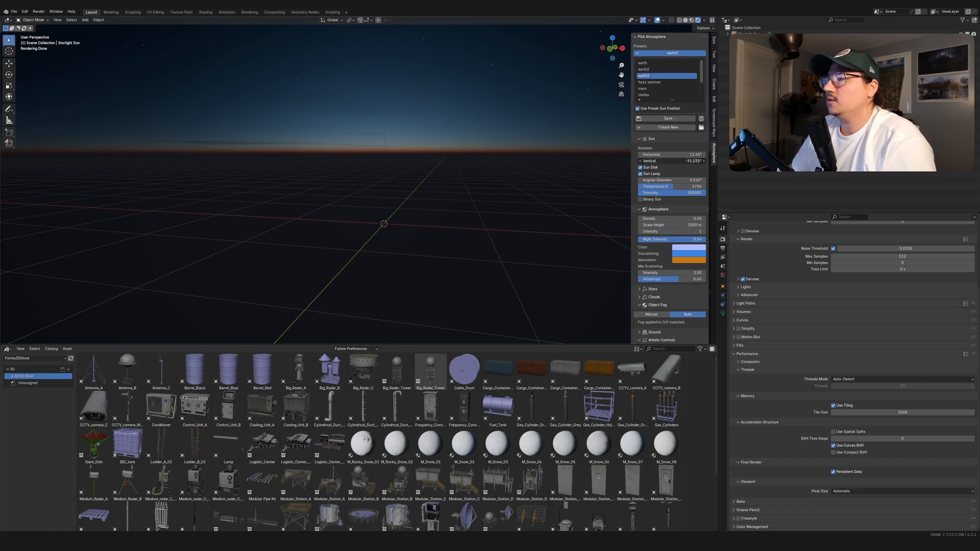
mouse_move(672, 161)
left_mouse_down()
mouse_move(689, 160)
mouse_move(659, 161)
left_mouse_up()
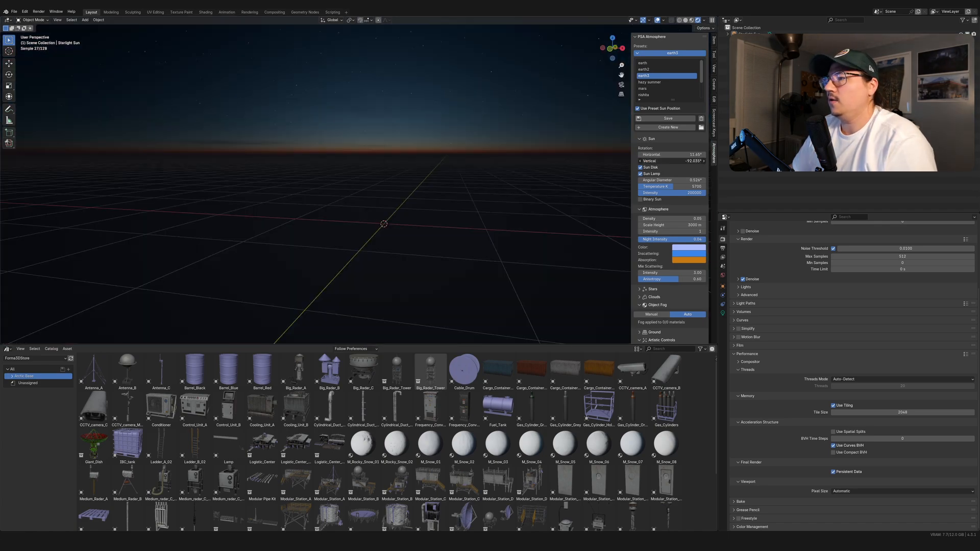
left_click(705, 161)
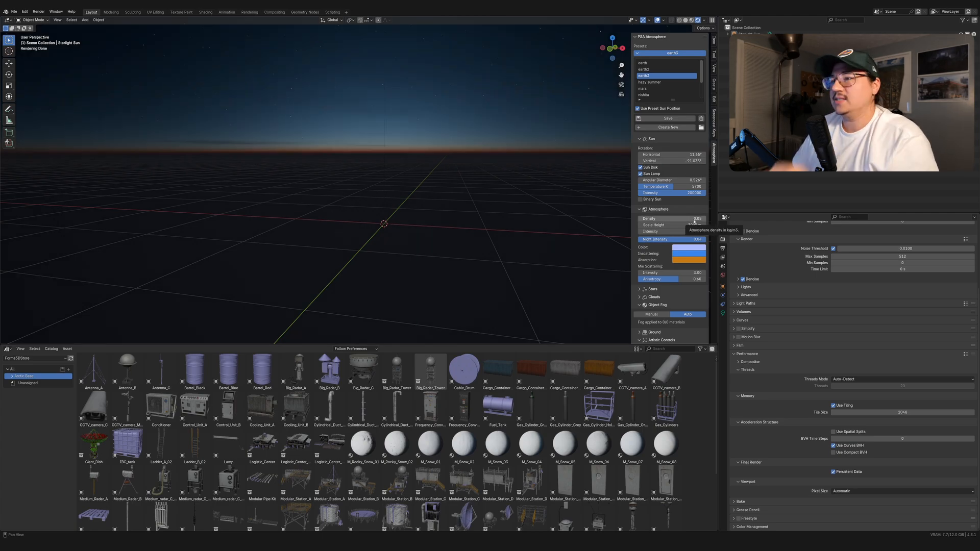
middle_click_drag(449, 120, 503, 144)
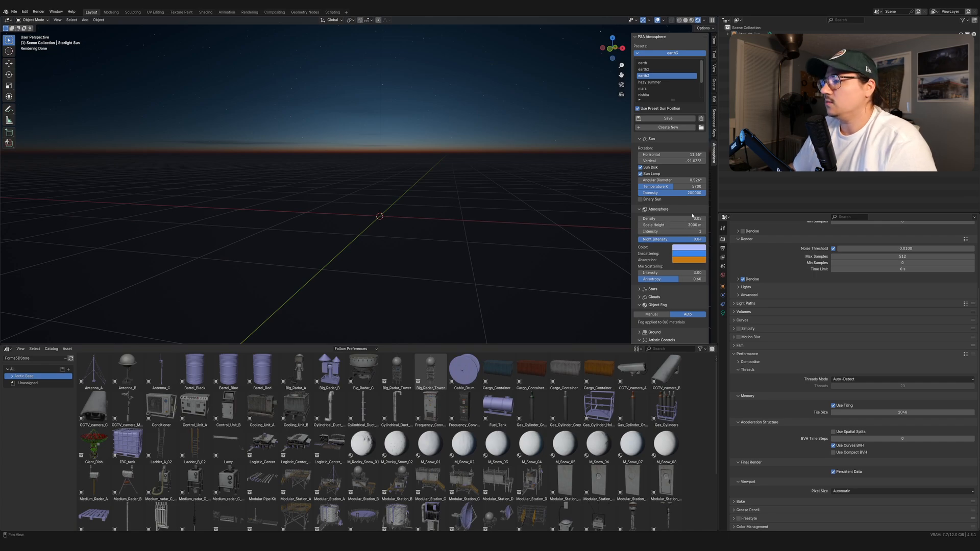
Step: Try the atmosphere's ground plane by enabling it and turning it off again
scroll(671, 238, "down", 2)
scroll(672, 245, "down", 2)
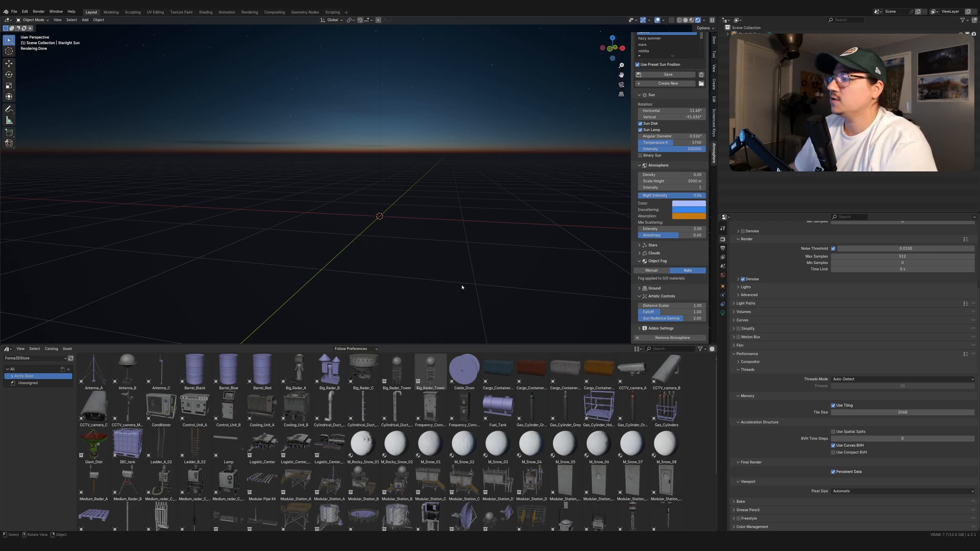
left_click(640, 289)
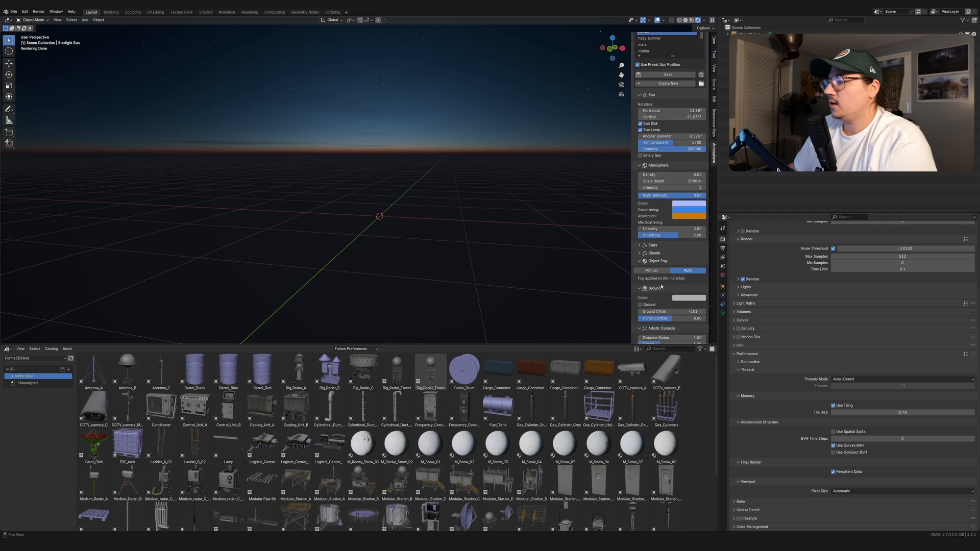
left_click(641, 273)
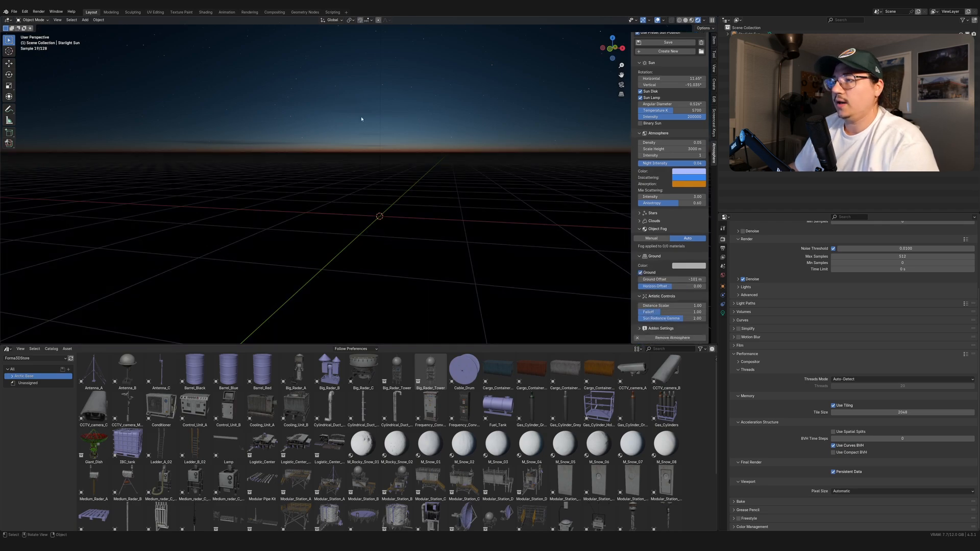
middle_click_drag(444, 217, 482, 179)
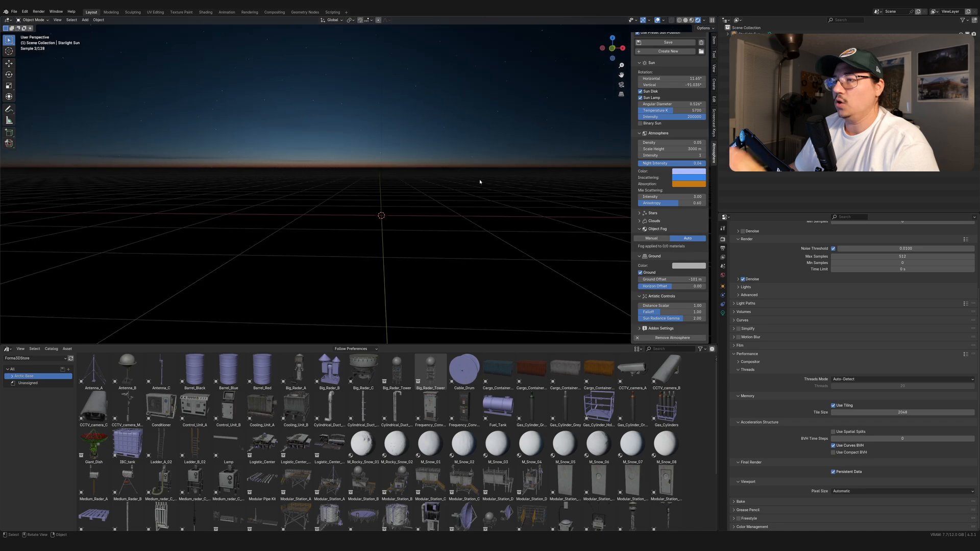
left_click(641, 272)
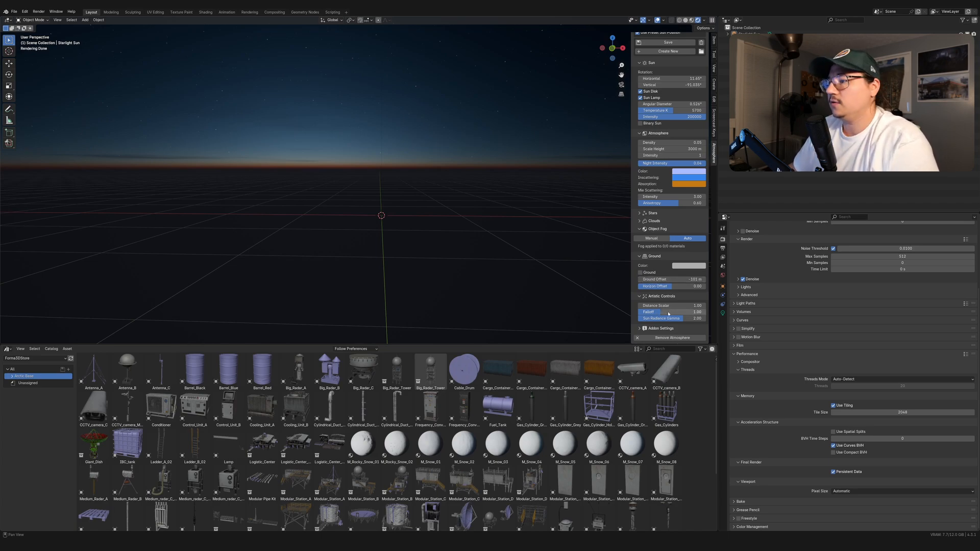
Step: Try different falloff values in the atmosphere's artistic controls and set the falloff to 1.17
left_click_drag(669, 314, 675, 314)
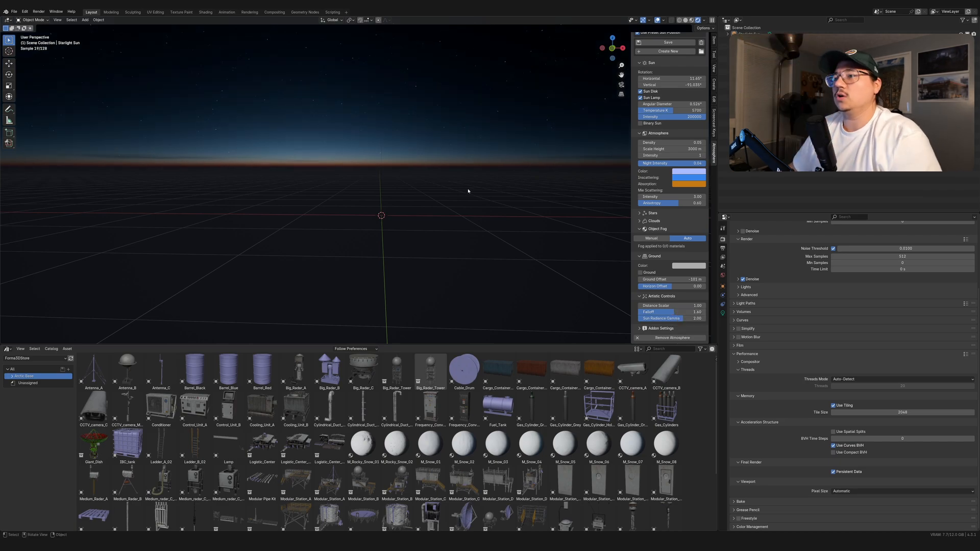
middle_click_drag(466, 191, 433, 103)
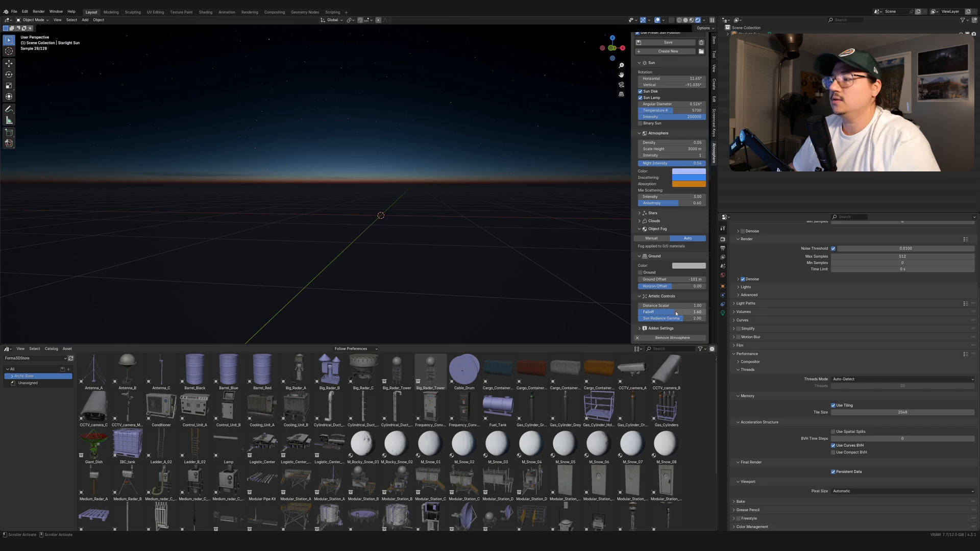
left_click_drag(677, 314, 661, 314)
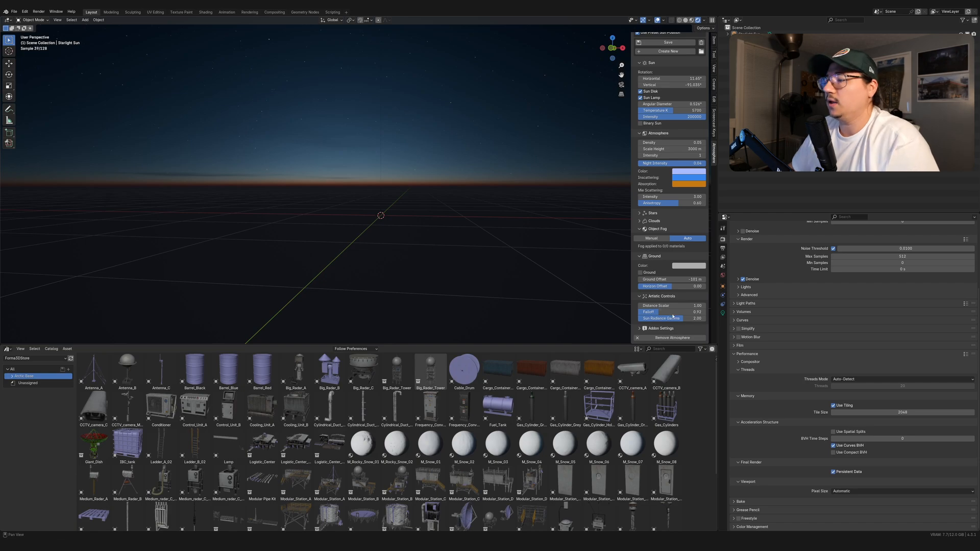
left_click_drag(674, 312, 664, 314)
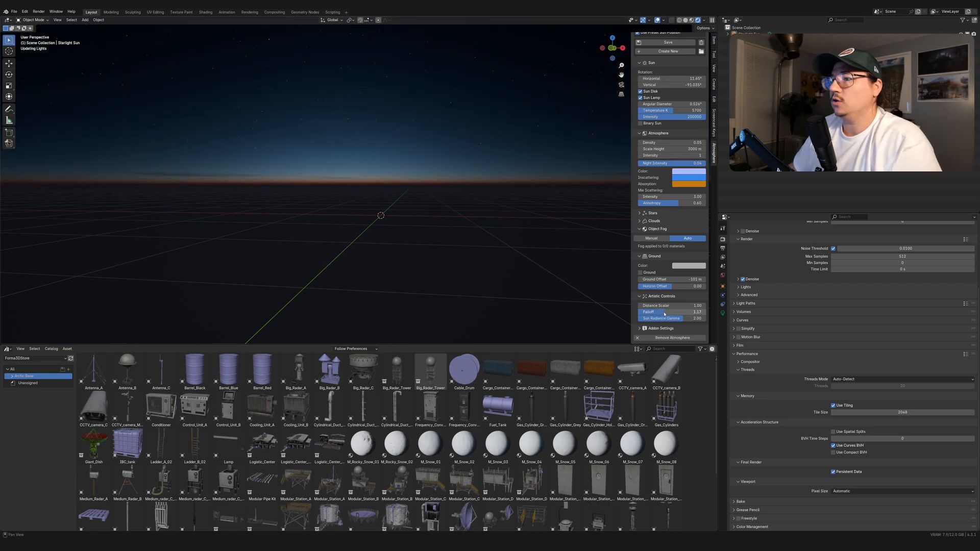
mouse_move(450, 240)
middle_mouse_down()
mouse_move(463, 233)
mouse_move(437, 234)
middle_mouse_up()
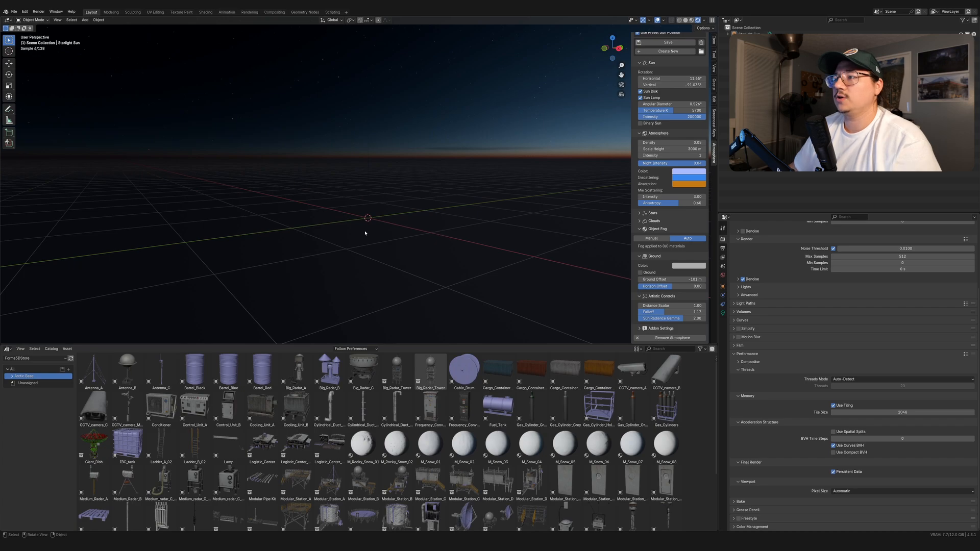
Step: Hide the viewport's sidebar, look through the Arctic Base Buildings and Environments catalogs, and show the HERO Buildings assets
middle_click_drag(365, 233, 372, 247)
key("n")
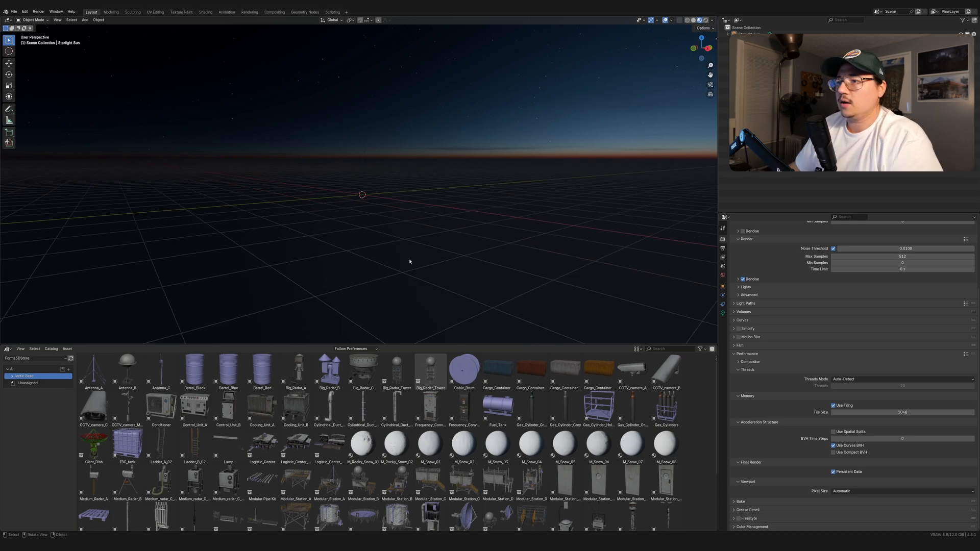
middle_click_drag(409, 262, 438, 327)
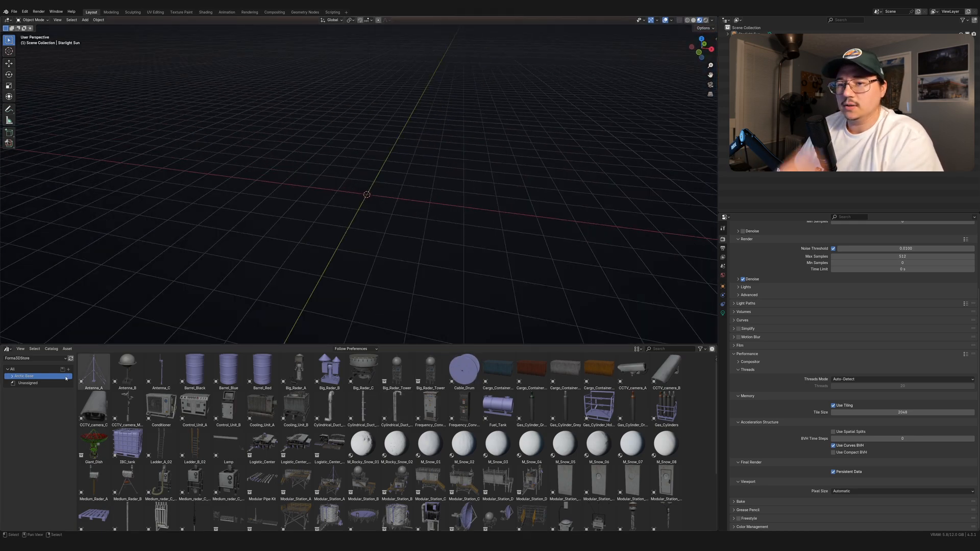
left_click(8, 377)
left_click(26, 383)
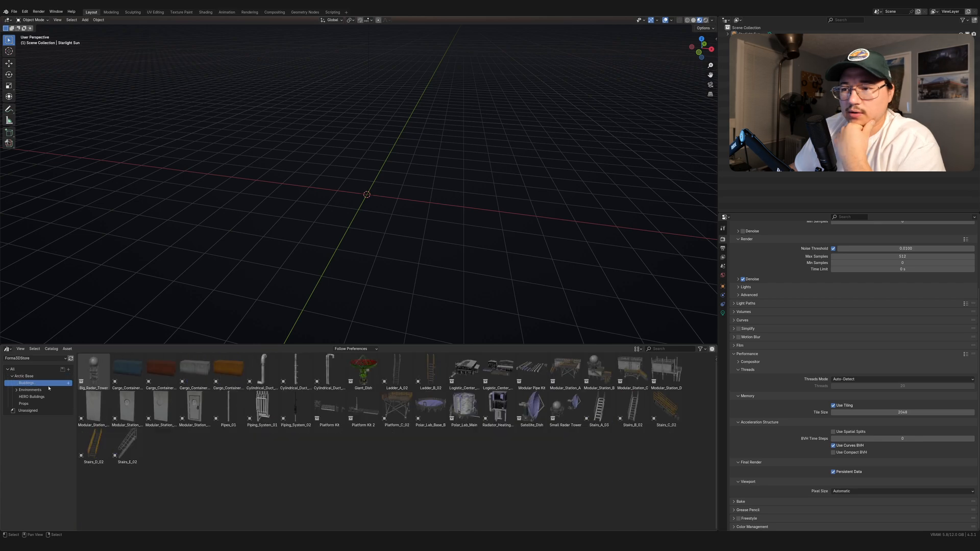
left_click(20, 391)
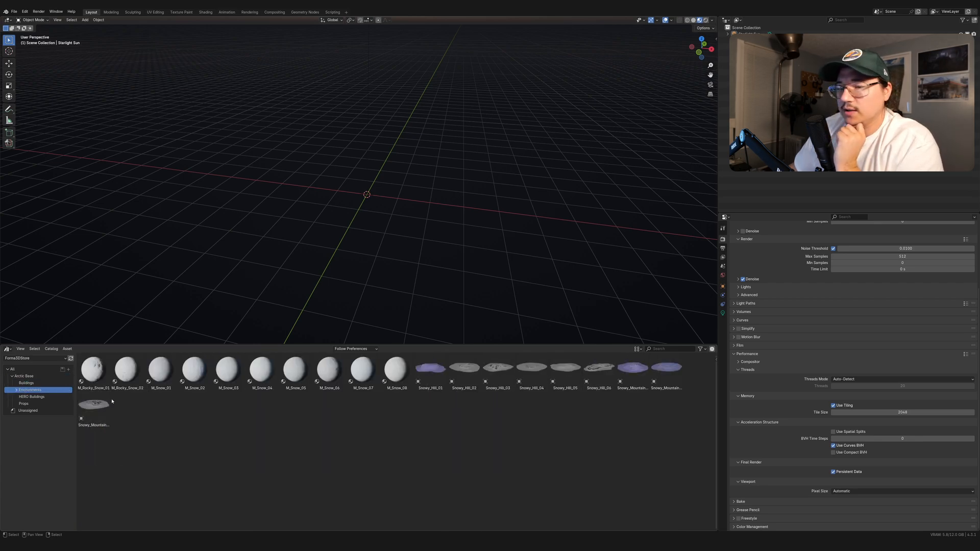
left_click(35, 398)
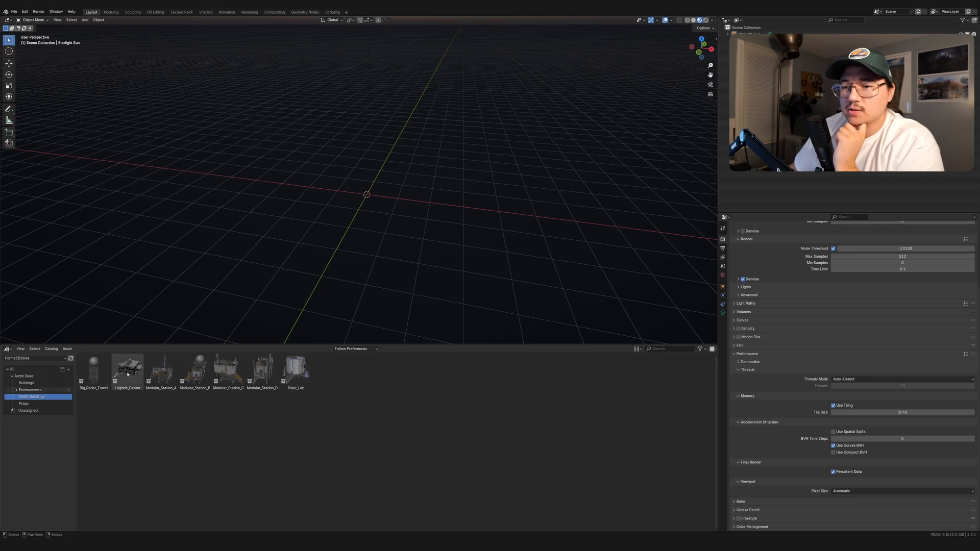
Step: Place the Logistic_Center asset near the world origin, frame it in the view, and check its placement settings
left_click_drag(128, 374, 369, 204)
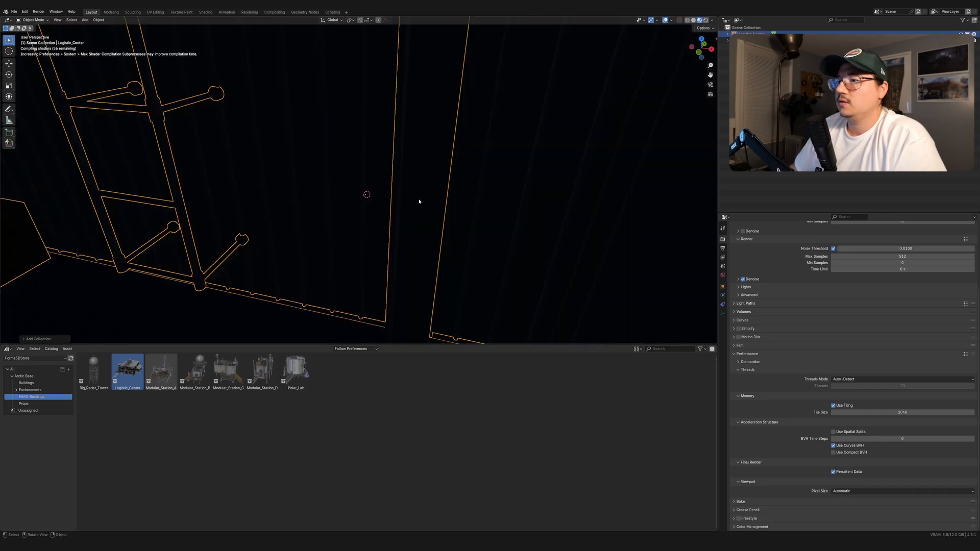
key("KP_Decimal")
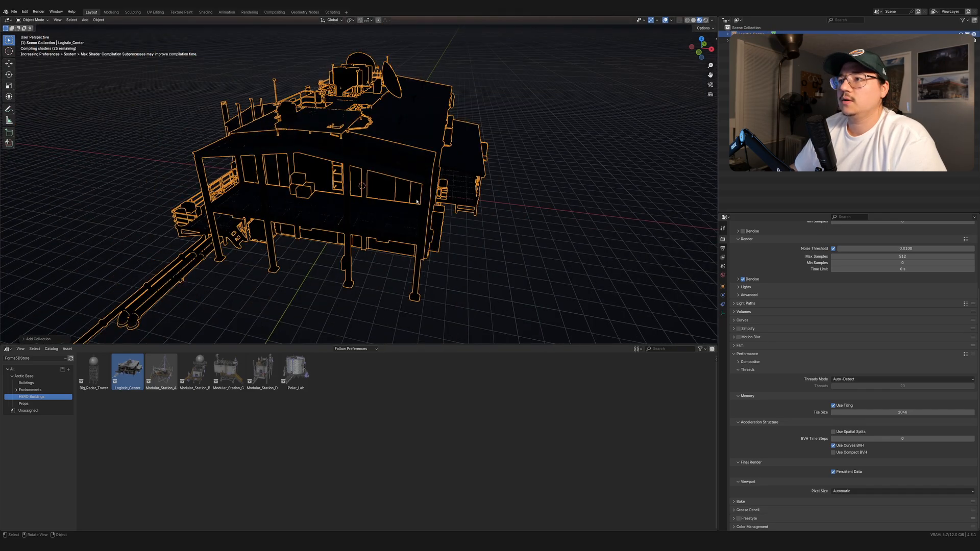
mouse_move(580, 202)
middle_mouse_down()
mouse_move(524, 193)
mouse_move(517, 180)
mouse_move(567, 200)
middle_mouse_up()
left_click(25, 339)
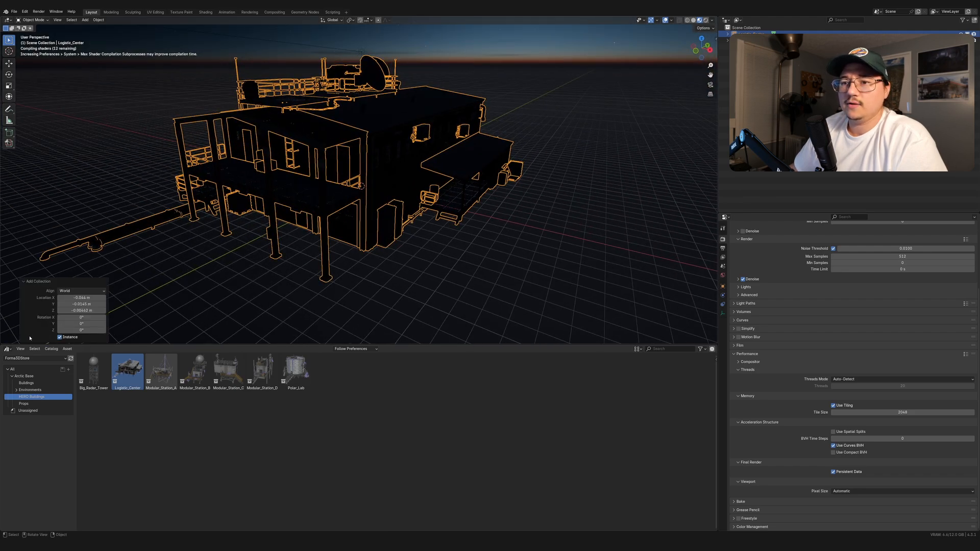
left_click(24, 282)
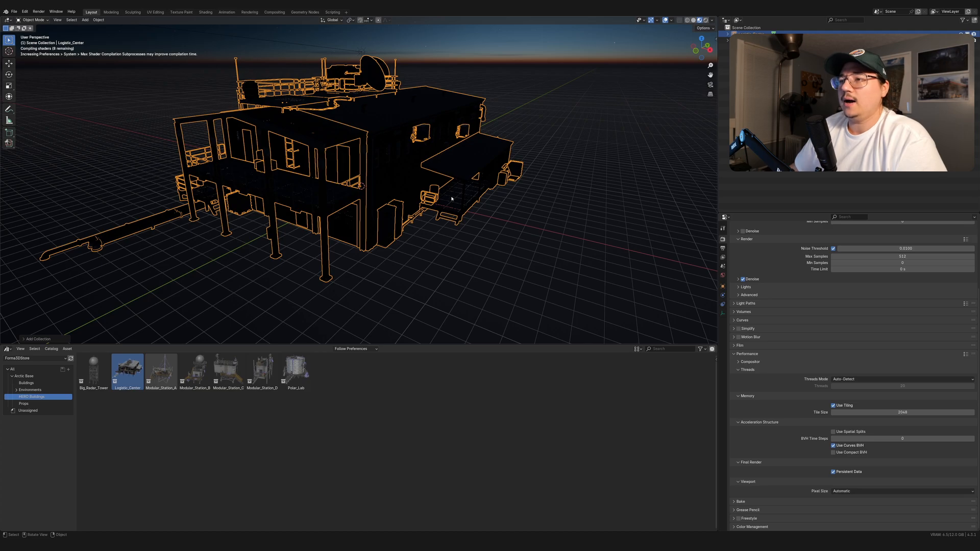
Step: Inspect the Logistic Center from several sides and switch the viewport to solid shading
middle_click_drag(558, 198, 536, 213)
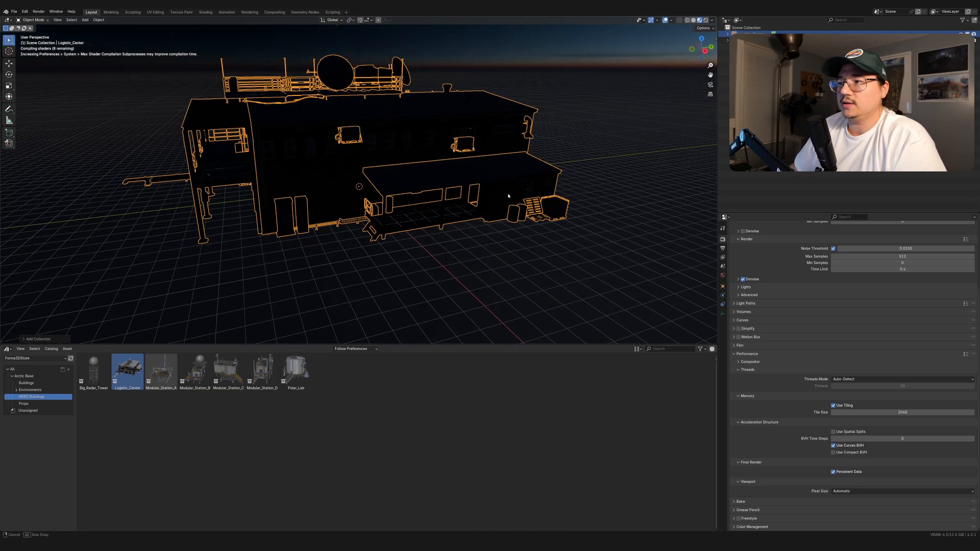
middle_click_drag(432, 224, 527, 231)
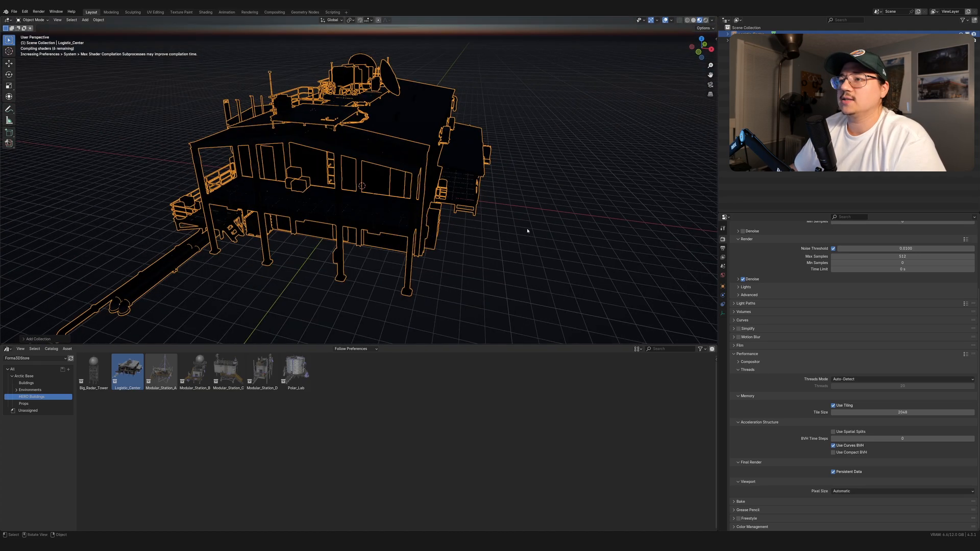
left_click(694, 20)
scroll(325, 315, "down", 2)
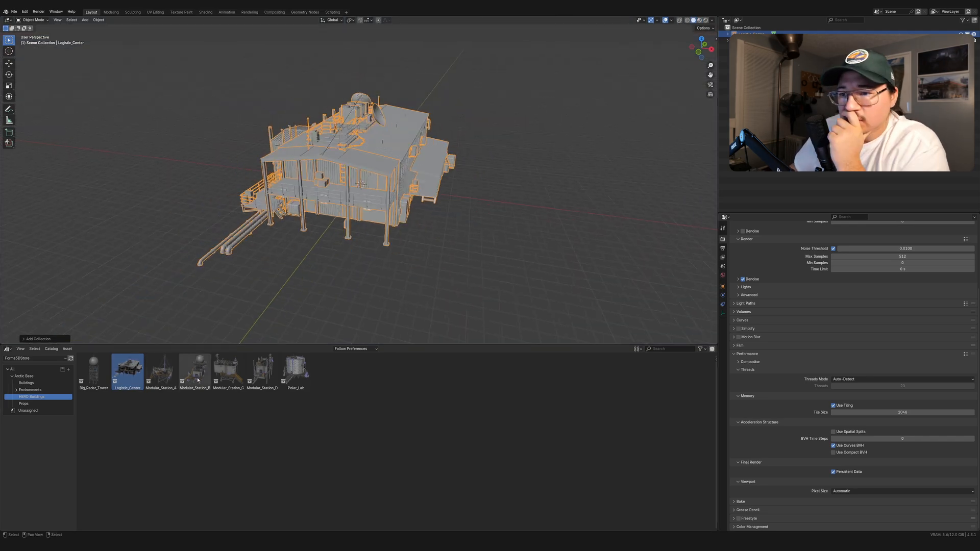
Step: Enlarge the asset previews and place the Polar_Lab asset beside the Logistic Center
left_click(636, 349)
left_click_drag(650, 361, 722, 361)
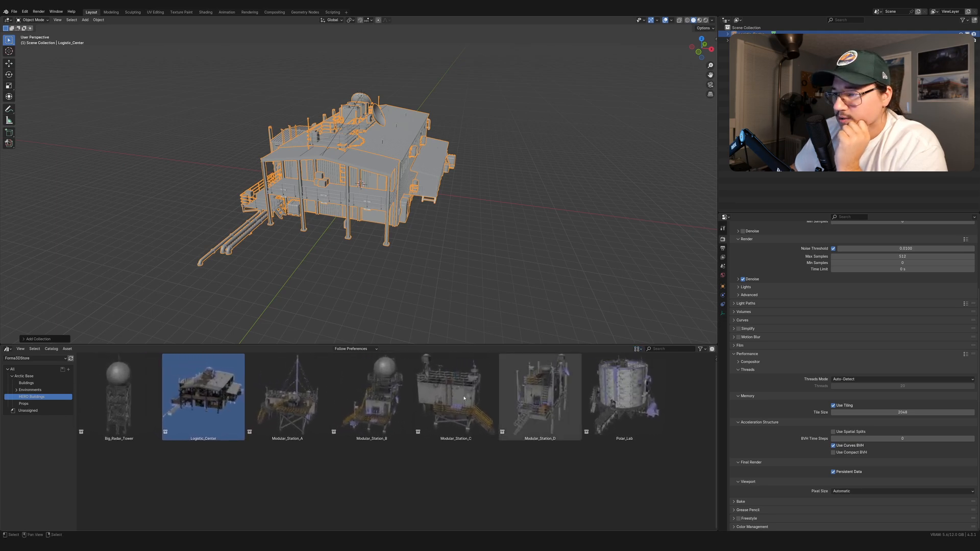
left_click(626, 396)
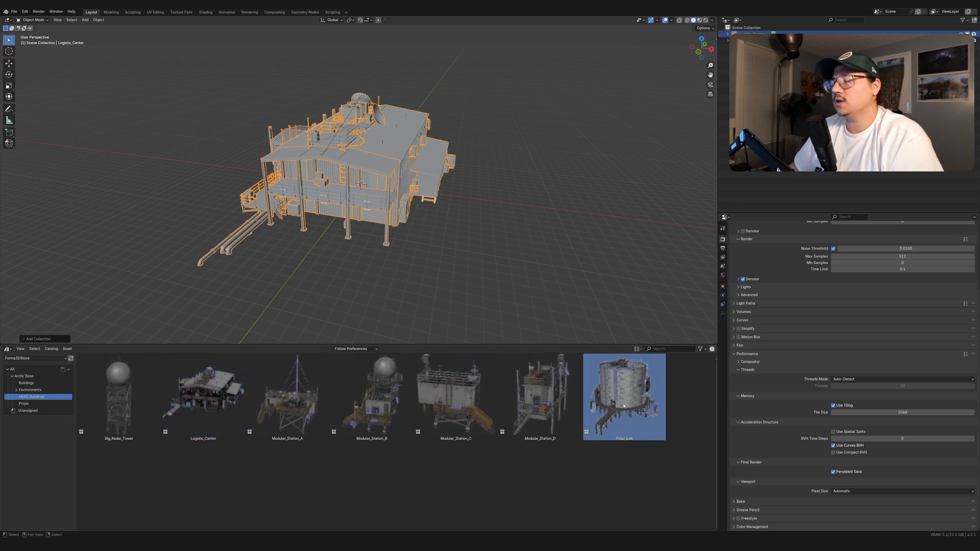
left_click_drag(624, 406, 552, 217)
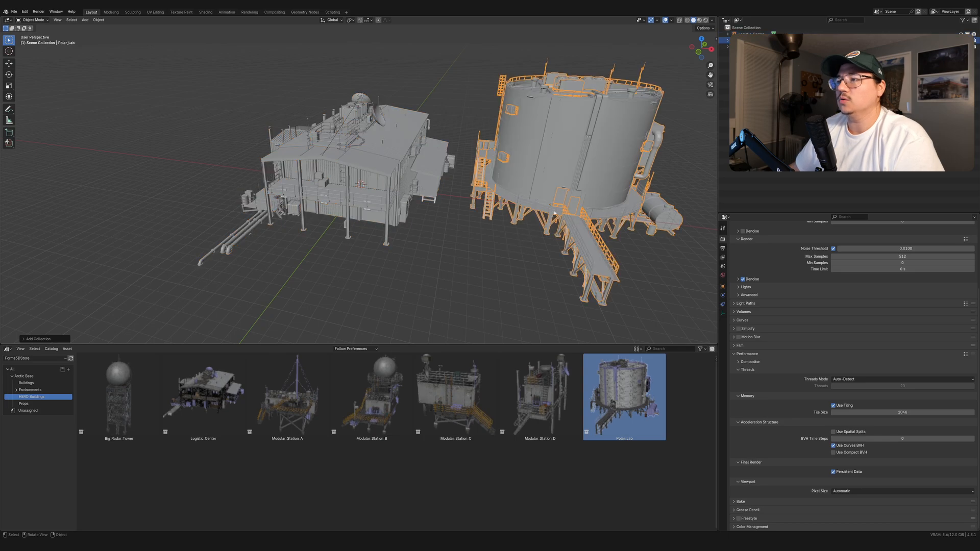
Step: Examine the Polar Lab up close, from its outer wall and platform into the interior of the tank
middle_click_drag(555, 213, 472, 201)
scroll(473, 202, "up", 3)
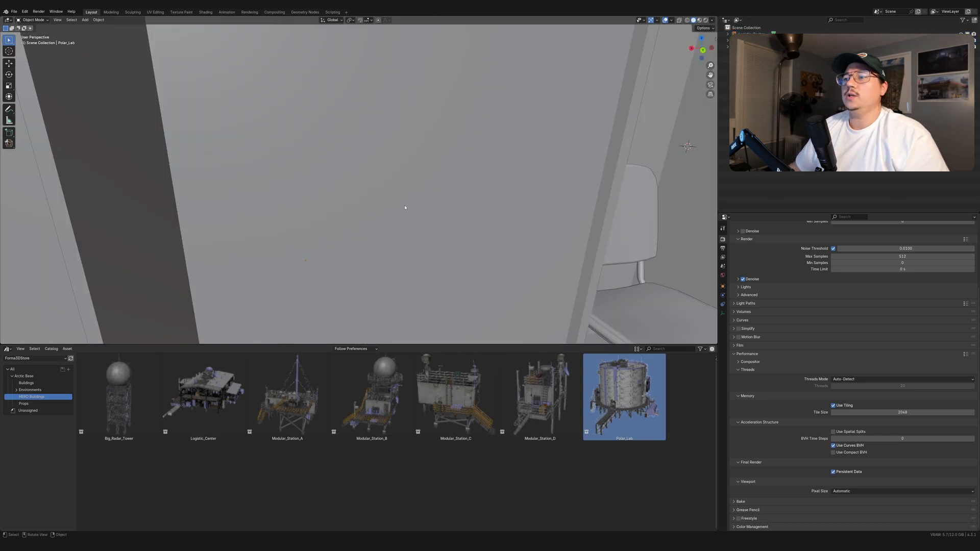
scroll(405, 208, "down", 10)
scroll(381, 215, "up", 8)
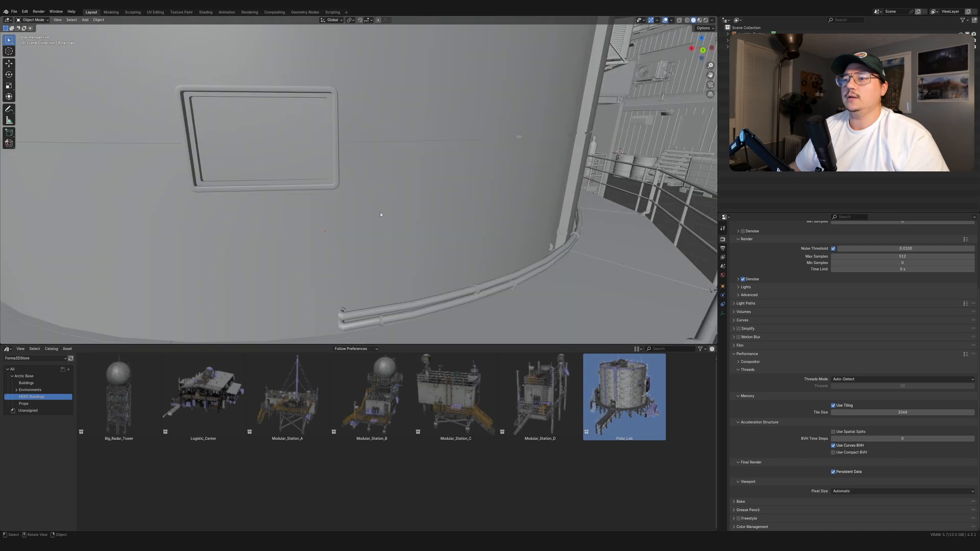
scroll(381, 215, "up", 3)
mouse_move(381, 215)
middle_mouse_down("shift")
mouse_move(394, 219)
mouse_move(390, 229)
middle_mouse_up("shift")
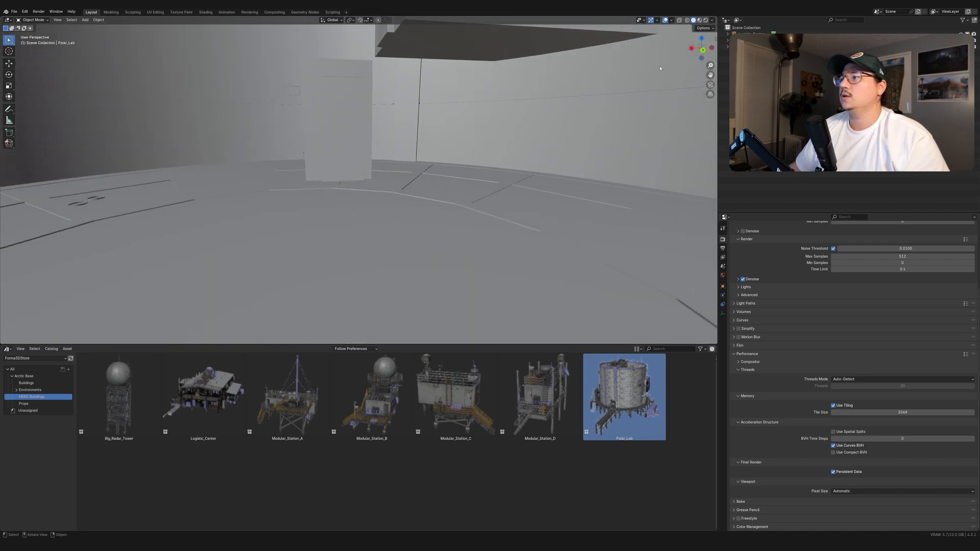
left_click_drag(710, 65, 711, 75)
middle_click_drag(486, 189, 478, 189)
left_click_drag(710, 65, 710, 91)
middle_click_drag(445, 185, 671, 40)
Step: Check the Polar Lab's interior in wireframe and solid shading, then review the building from outside
left_click(687, 20)
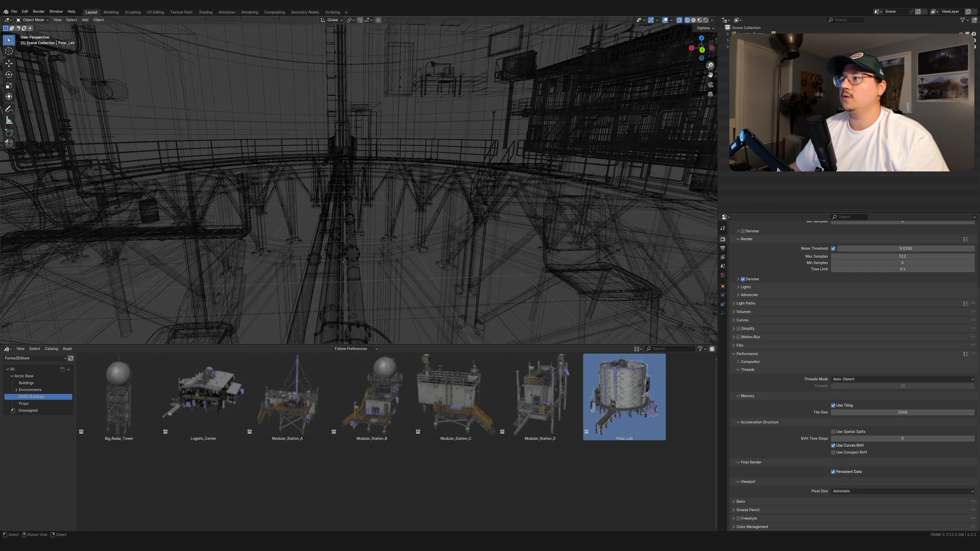
mouse_move(710, 66)
left_mouse_down()
mouse_move(687, 97)
mouse_move(682, 163)
mouse_move(711, 55)
left_mouse_up()
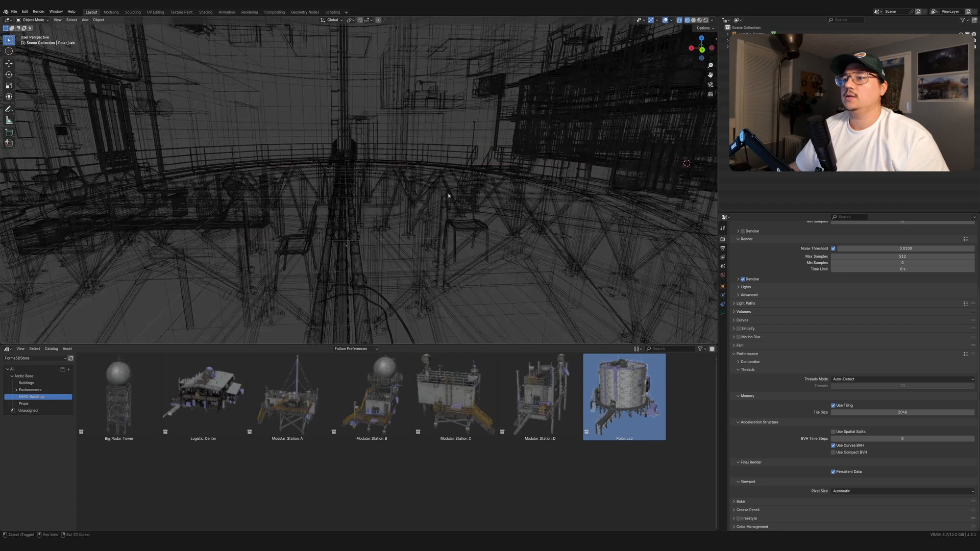
middle_click_drag(245, 110, 296, 173, "shift")
left_click(694, 21)
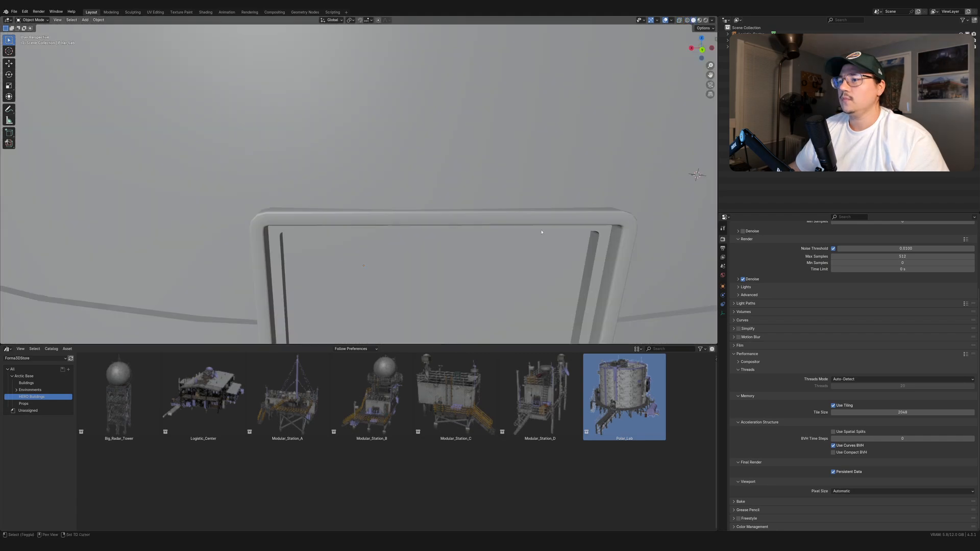
middle_click_drag(540, 232, 533, 229, "shift")
left_click_drag(711, 66, 710, 173)
middle_click_drag(522, 233, 512, 235, "shift")
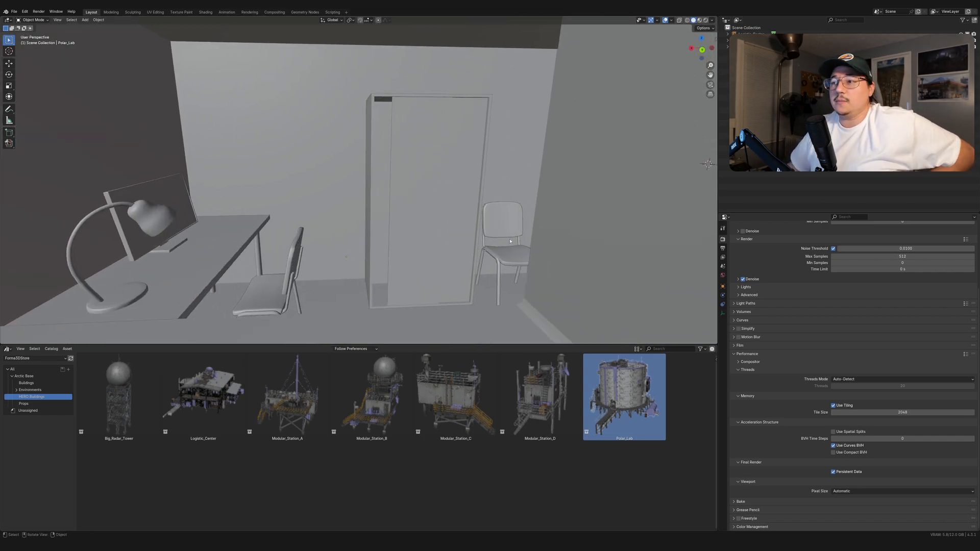
scroll(511, 236, "down", 15)
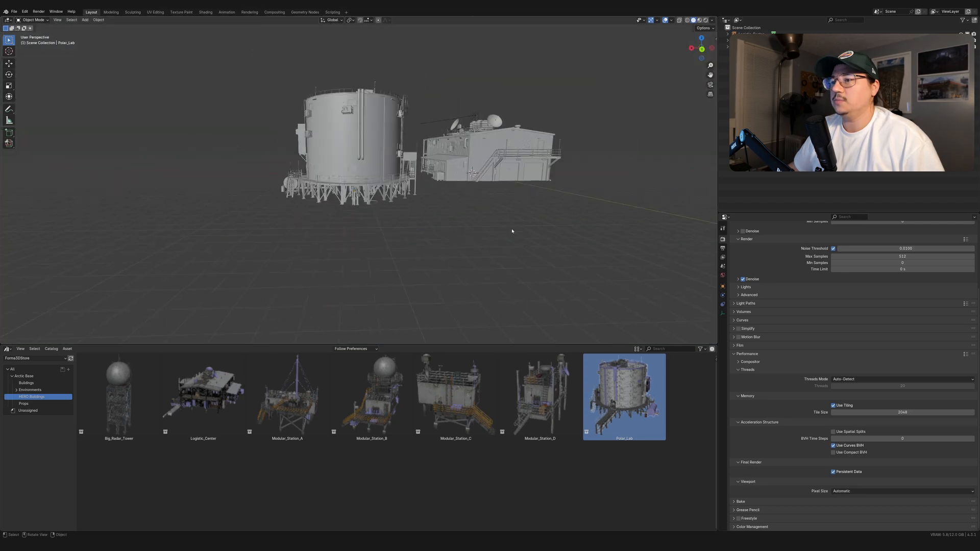
scroll(512, 234, "up", 6)
scroll(513, 239, "down", 3)
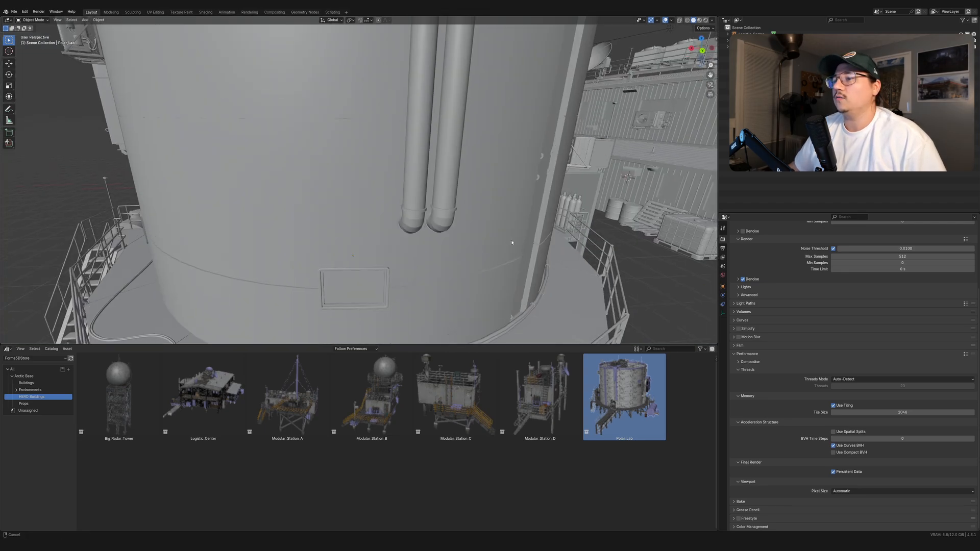
Step: With the viewport in material preview, raise the Polar Lab about 2.4 m along Z in front view so its supports meet the ground line
left_click(699, 20)
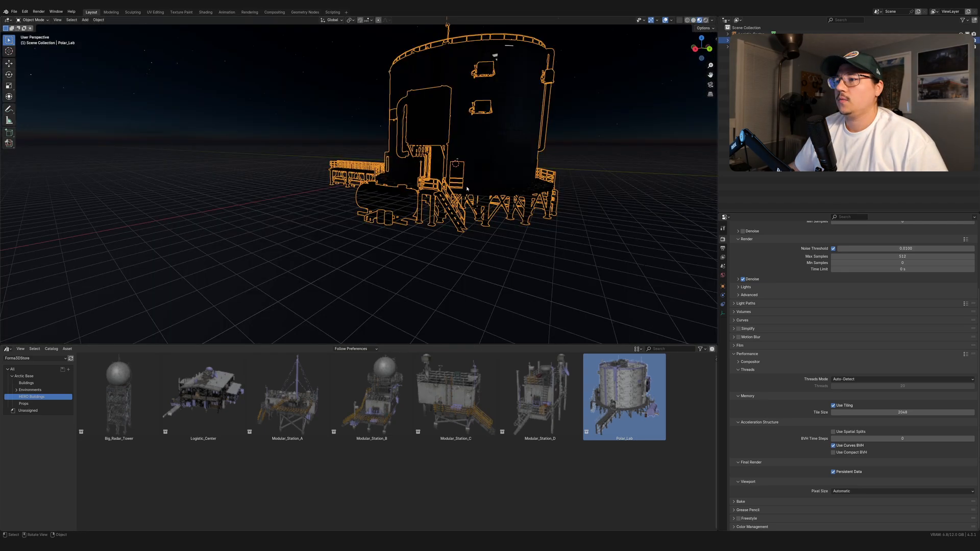
middle_click_drag(467, 189, 551, 258)
key("KP_1")
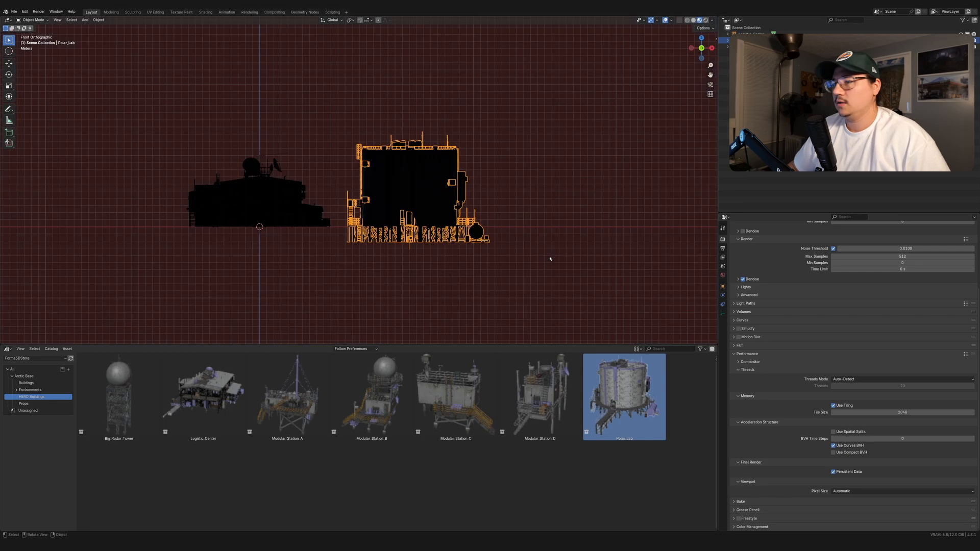
key("g")
key("z")
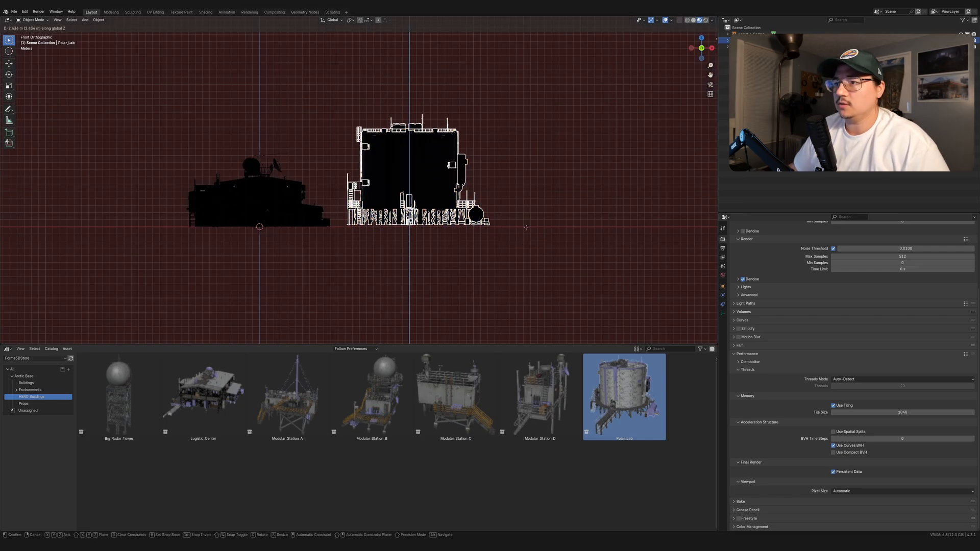
left_click(526, 229)
Step: Rotate the Polar Lab about the Z axis so its walkway points towards the Logistic Center, and return to solid shading
middle_click_drag(500, 266, 517, 203)
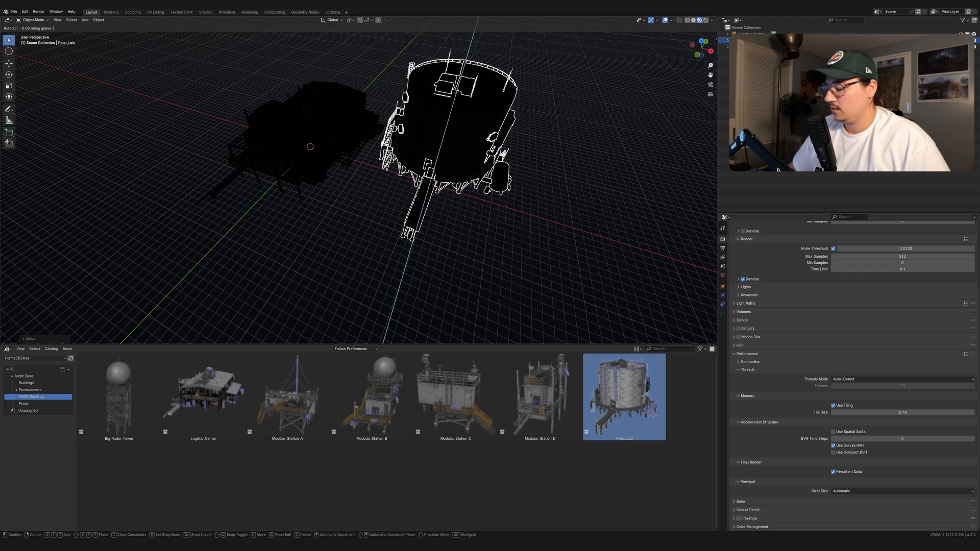
key("Return")
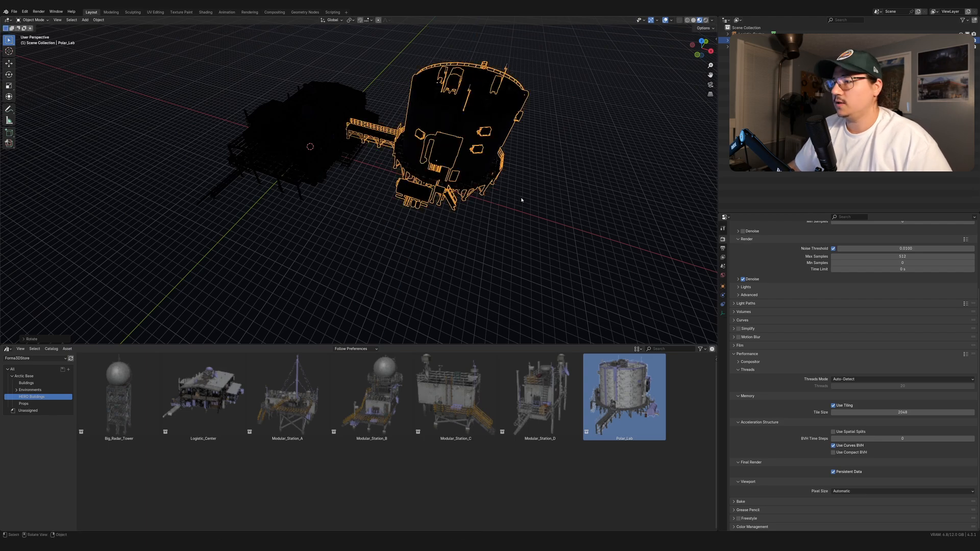
left_click(694, 21)
Step: Move the Polar Lab horizontally with its height locked, positioning its walkway beside the Logistic Center
middle_click_drag(444, 223, 362, 260)
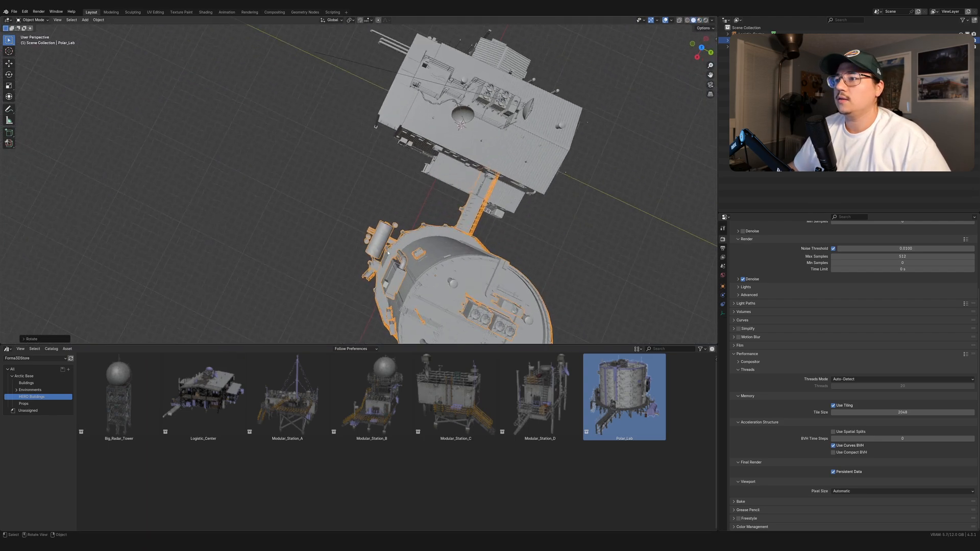
mouse_move(485, 240)
middle_mouse_down()
mouse_move(462, 250)
mouse_move(416, 209)
mouse_move(485, 244)
middle_mouse_up()
key("g")
key("shift+z")
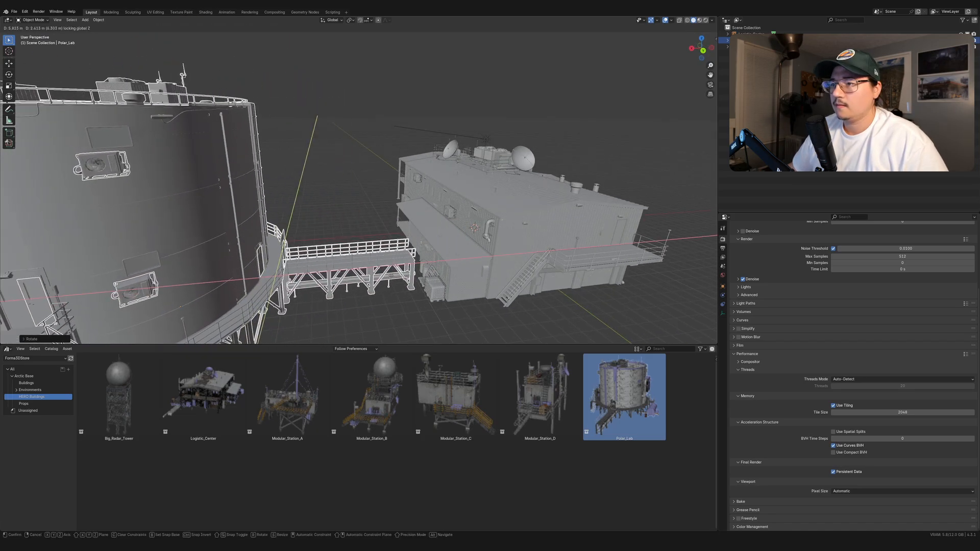
left_click(415, 292)
Step: Refine the Polar Lab's horizontal position so the end of its walkway lines up with the Logistic Center's side entrance
middle_click_drag(416, 293, 561, 296)
middle_click_drag(367, 260, 313, 238)
scroll(317, 238, "down", 5)
middle_click_drag(429, 227, 404, 246)
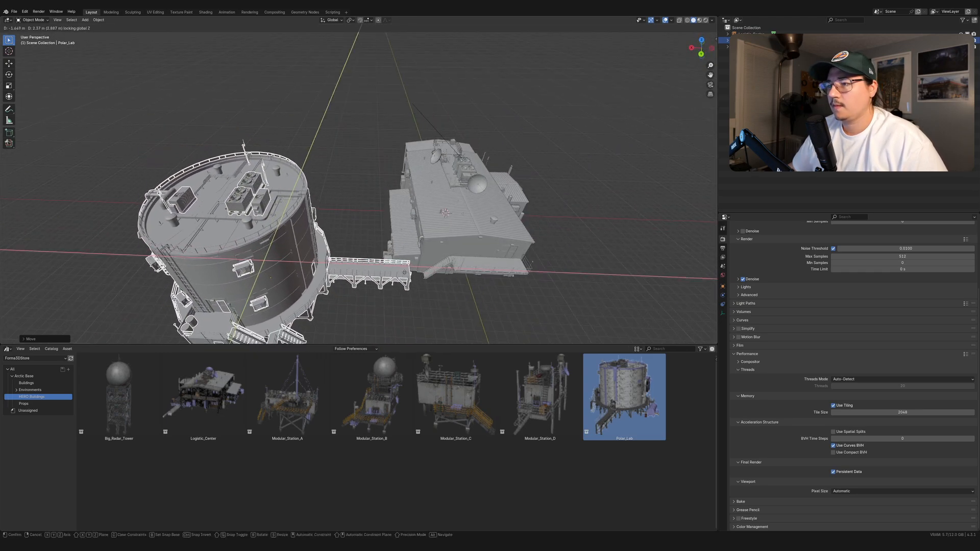
left_click(395, 268)
mouse_move(395, 269)
middle_mouse_down()
mouse_move(386, 250)
mouse_move(381, 258)
middle_mouse_up()
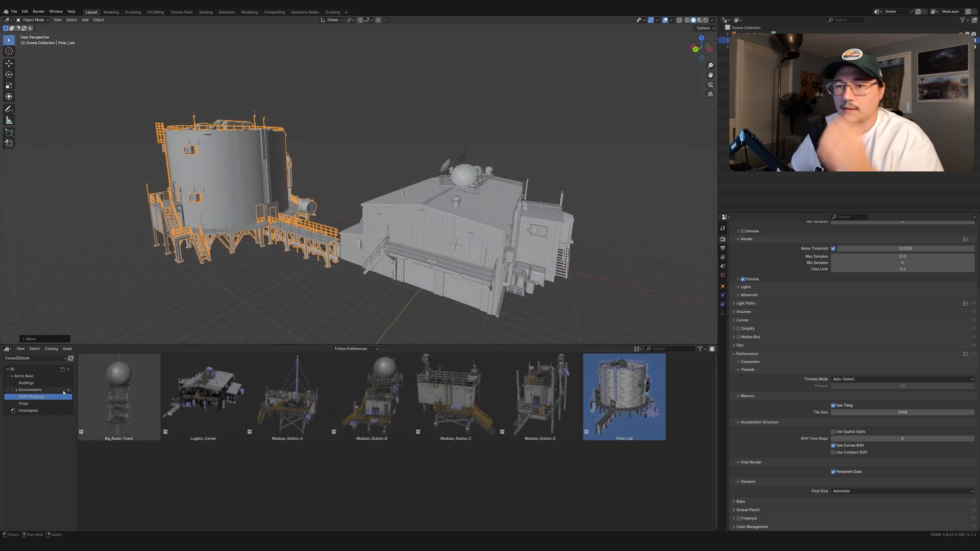
Step: Browse the Buildings and Environments catalogs of the Arctic Base library for parts to finish the walkway connection
left_click(44, 391)
left_click(26, 383)
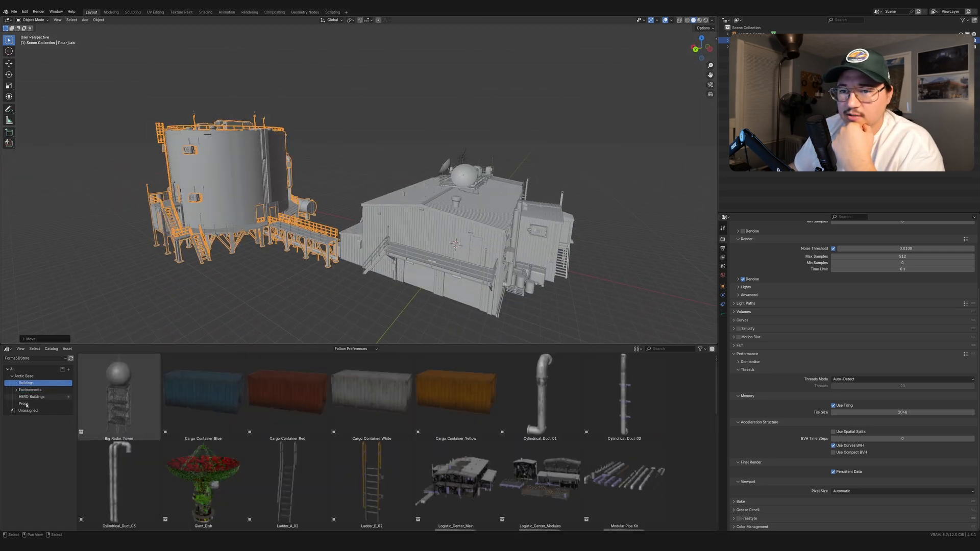
scroll(322, 425, "down", 5)
scroll(322, 425, "down", 1)
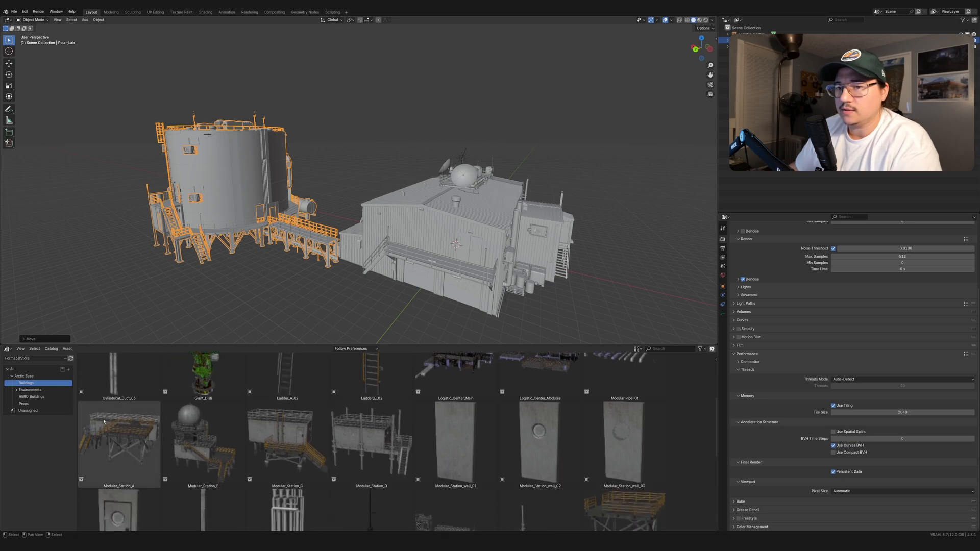
left_click(25, 391)
left_click(16, 391)
left_click(25, 383)
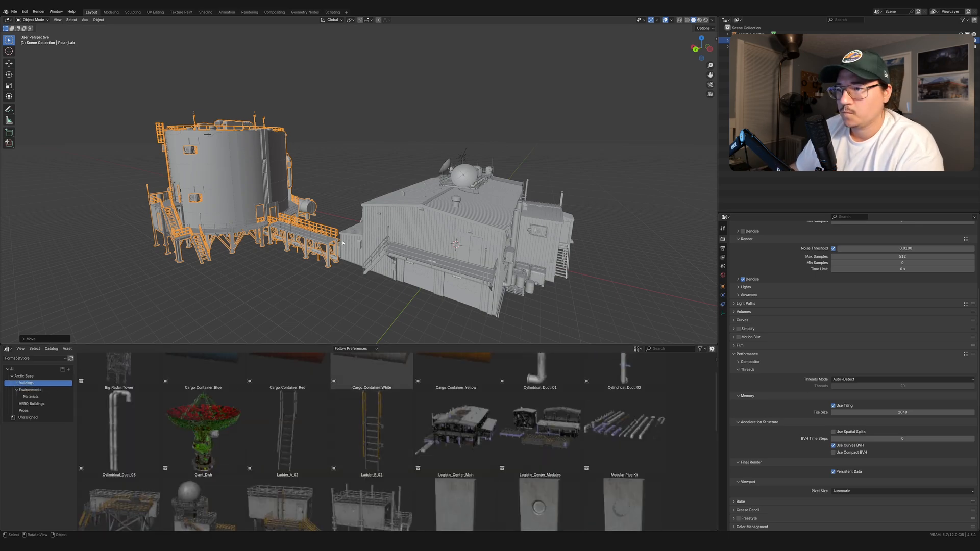
scroll(339, 247, "up", 5)
scroll(351, 276, "down", 2)
Step: Add the Ladder_B_02 asset beside the Polar Lab's walkway and rotate it about the Z axis to suit the walkway's end
scroll(351, 276, "up", 8)
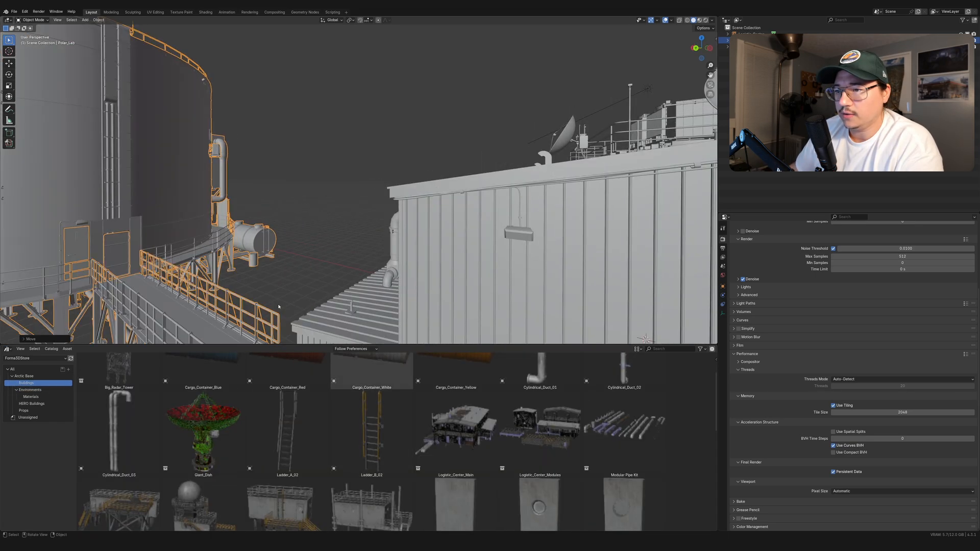
scroll(328, 308, "down", 5)
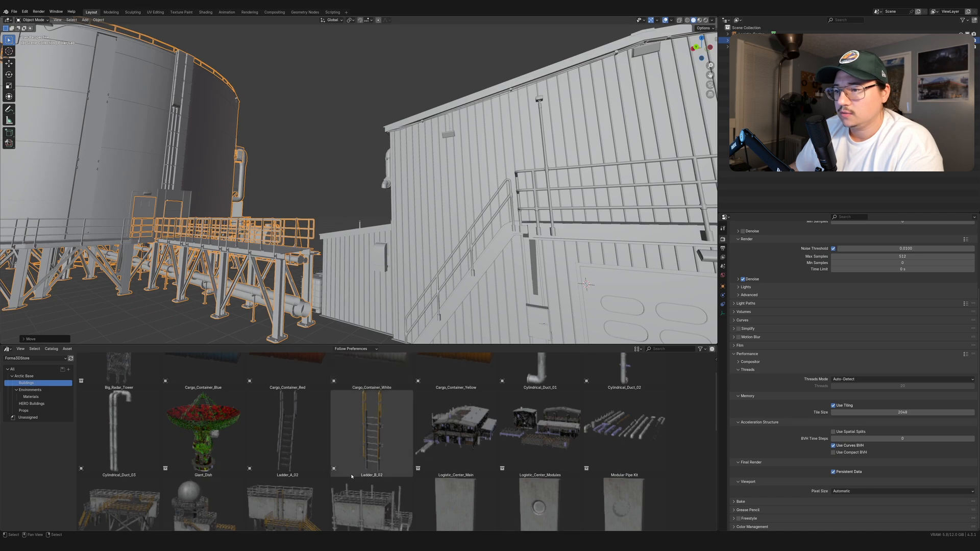
left_click_drag(373, 440, 218, 331)
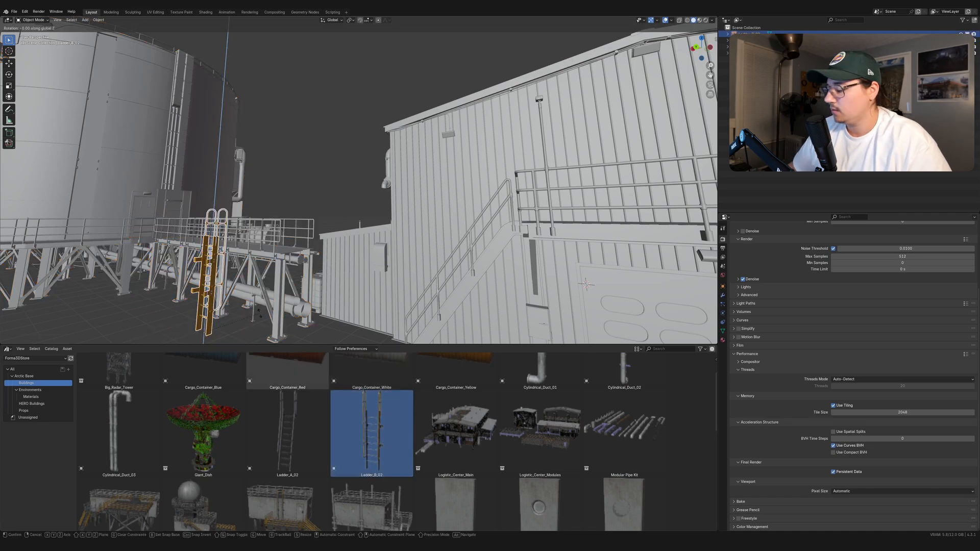
key("Return")
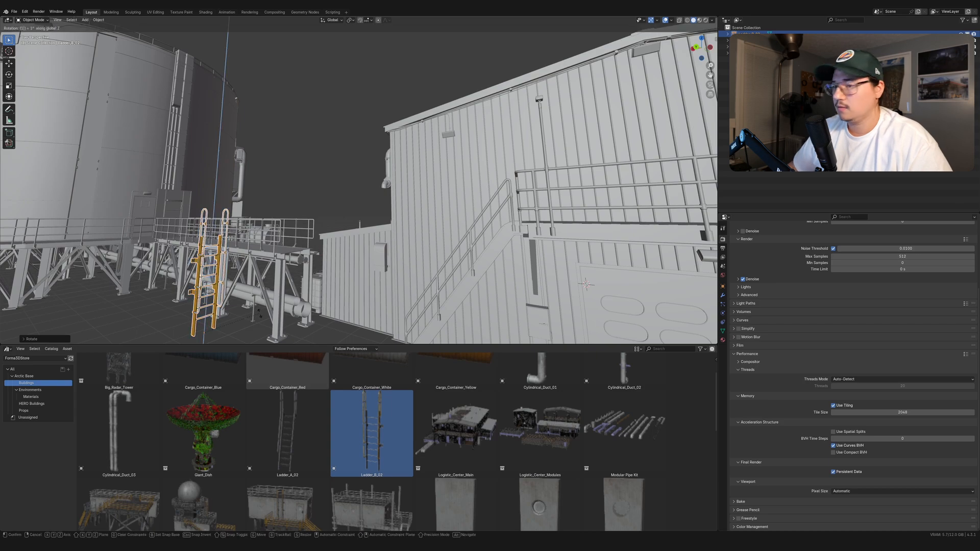
middle_click_drag(260, 315, 265, 321)
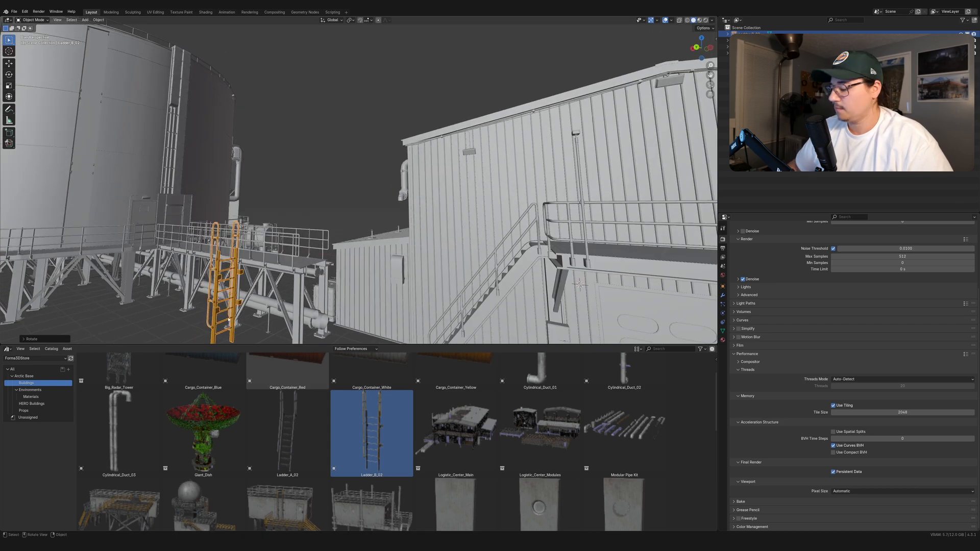
key("KP_Decimal")
scroll(518, 244, "down", 2)
middle_click_drag(518, 244, 502, 264)
key("r")
key("z")
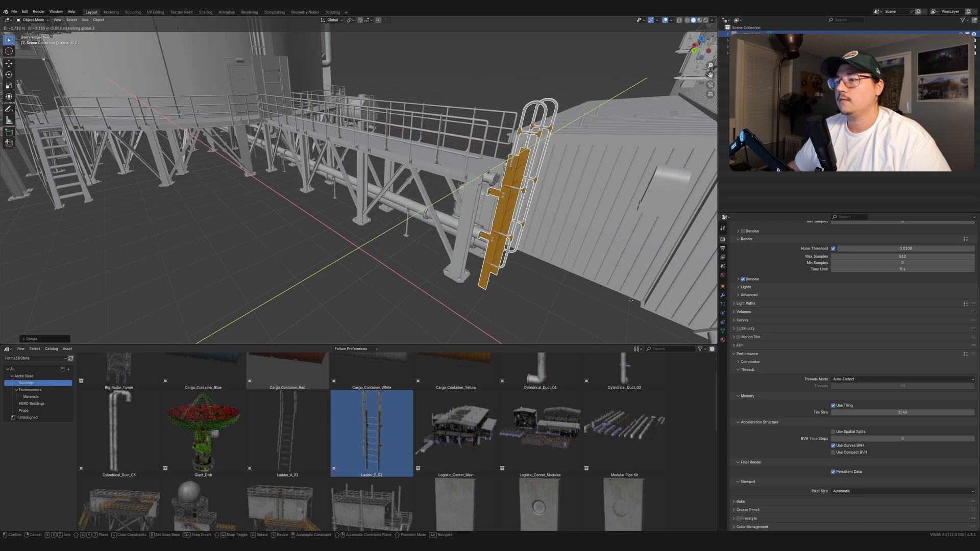
Step: Move the ladder horizontally with its height locked until it stands against the open end of the Polar Lab's walkway
left_click(631, 299)
middle_click_drag(624, 255, 418, 238)
key("g")
left_click(558, 278)
key("g")
left_click(581, 282)
key("g")
left_click(538, 308)
Step: Add the Giant_Dish asset near the Polar Lab and raise it along Z until its base stands at ground level
scroll(418, 238, "down", 10)
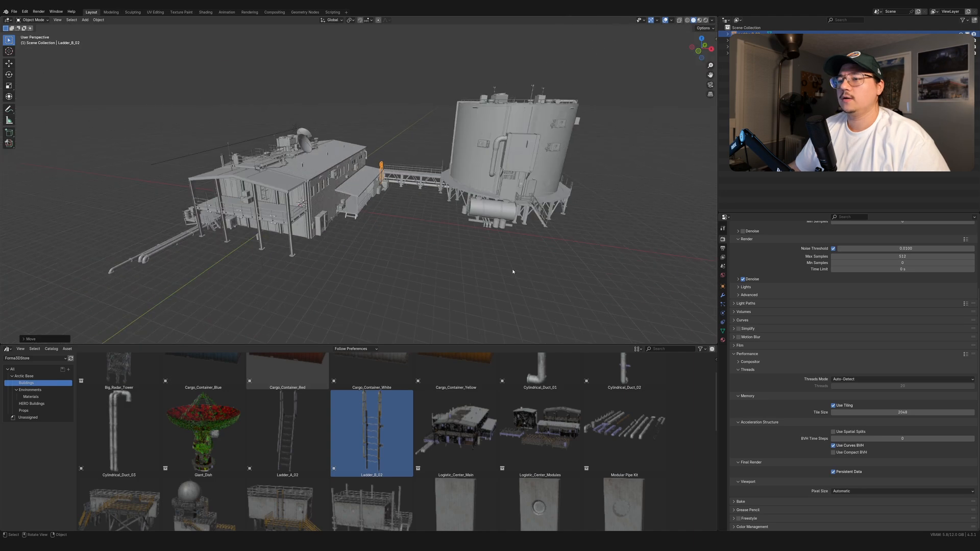
left_click_drag(206, 447, 482, 295)
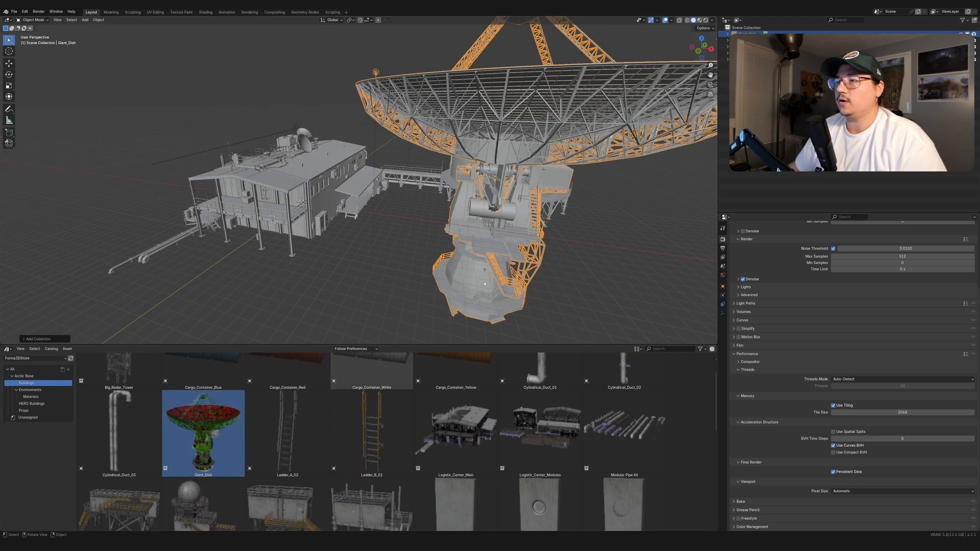
scroll(505, 271, "down", 5)
middle_click_drag(506, 271, 464, 267)
key("z")
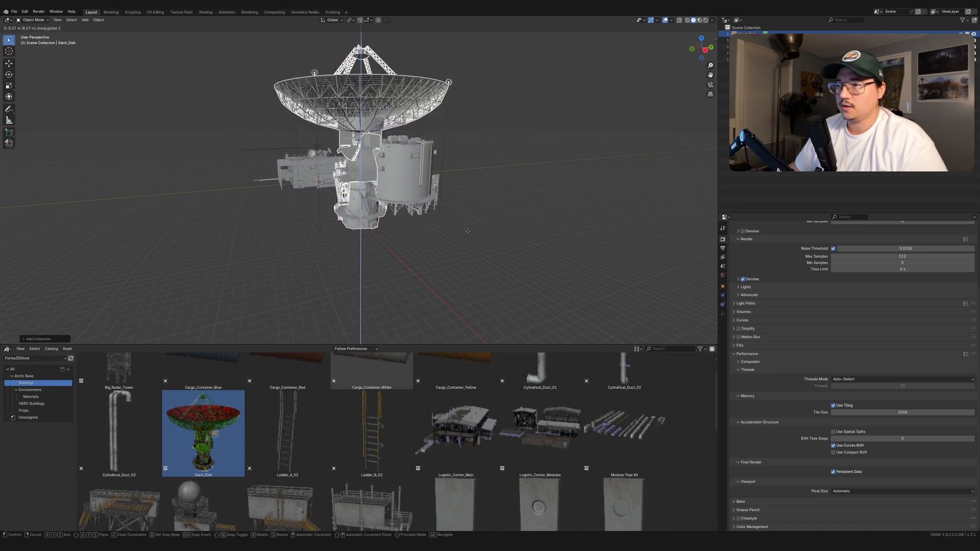
left_click(466, 213)
Step: Move the giant dish horizontally with its height locked to open ground well behind the Logistic Center and Polar Lab
middle_click_drag(466, 214, 473, 248)
key("g")
key("shift+z")
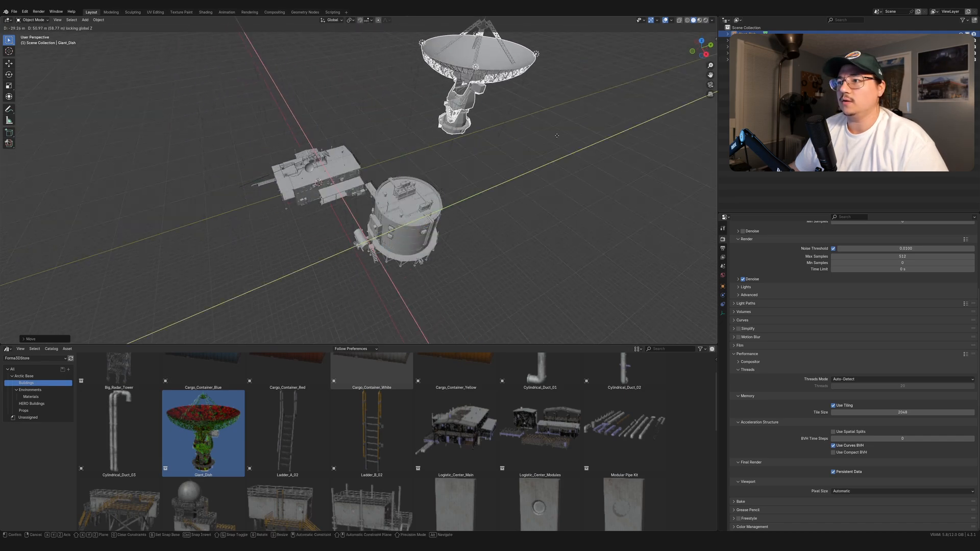
left_click(549, 140)
middle_click_drag(548, 140, 458, 134)
key("g")
key("shift+z")
left_click(602, 212)
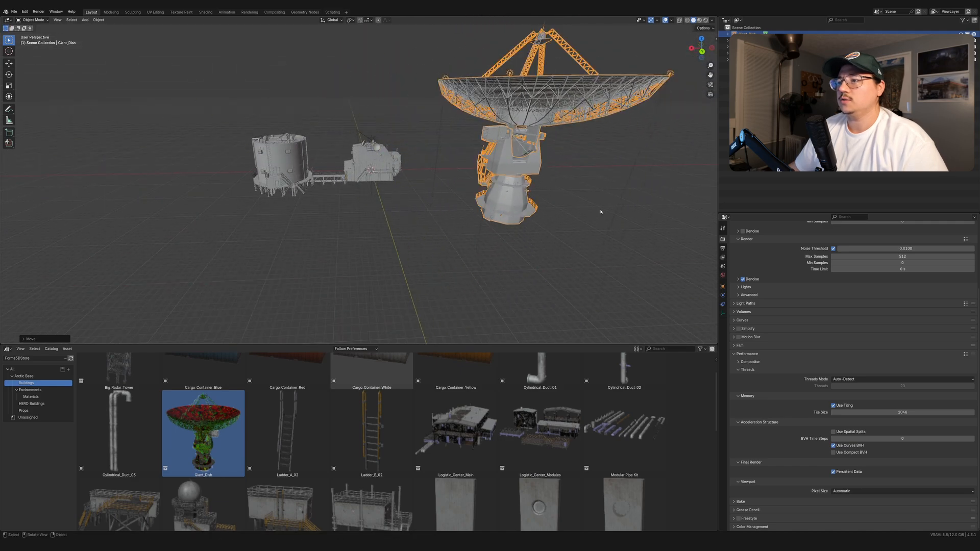
Step: Examine the giant dish's height and its placement relative to the other buildings from several angles
middle_click_drag(602, 212, 492, 204)
key("KP_1")
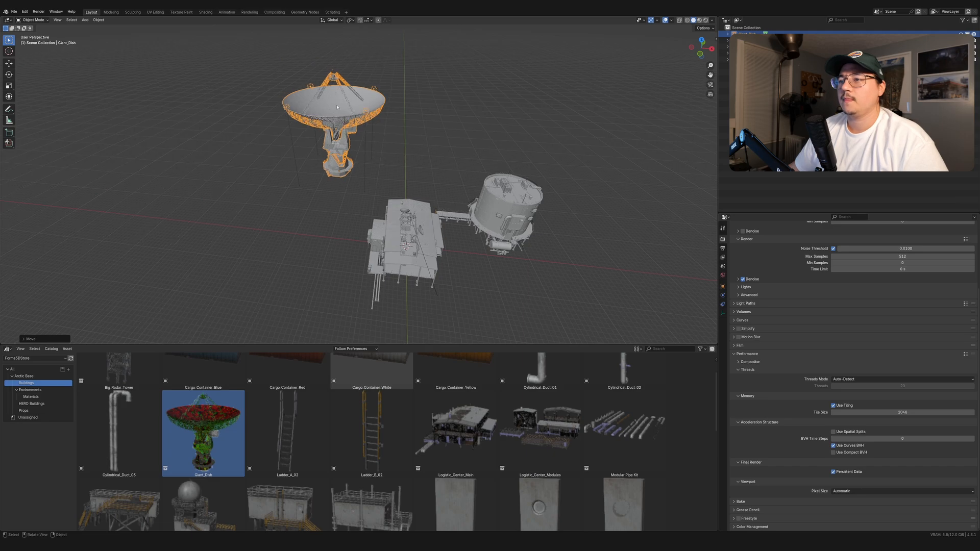
middle_click_drag(337, 107, 394, 181, "shift")
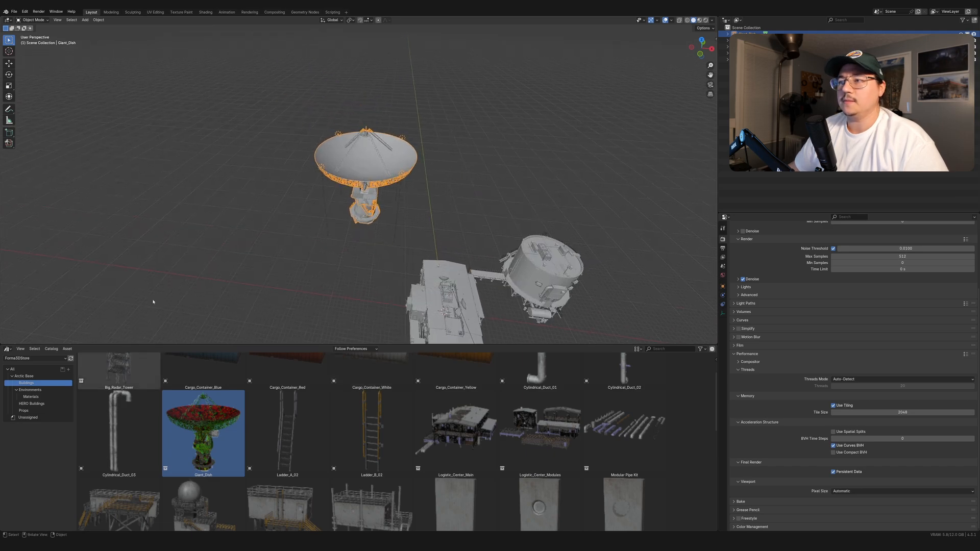
scroll(393, 213, "up", 4)
middle_click_drag(392, 213, 436, 197)
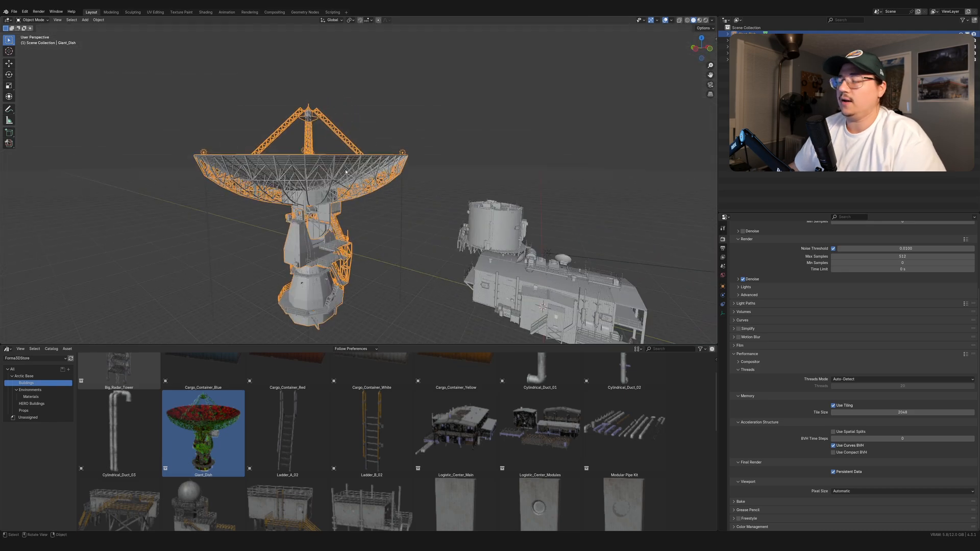
middle_click_drag(425, 166, 401, 214)
scroll(408, 423, "down", 2)
Step: Enlarge the asset browser, add the Modular_Station_B asset near the Logistic Center, and raise it along Z to ground level in front view
scroll(408, 422, "down", 2)
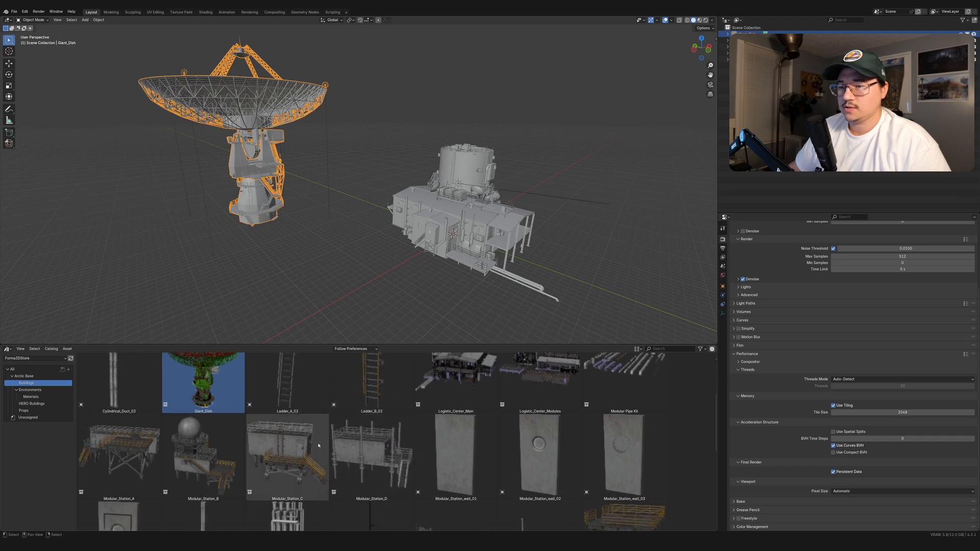
scroll(381, 414, "up", 1)
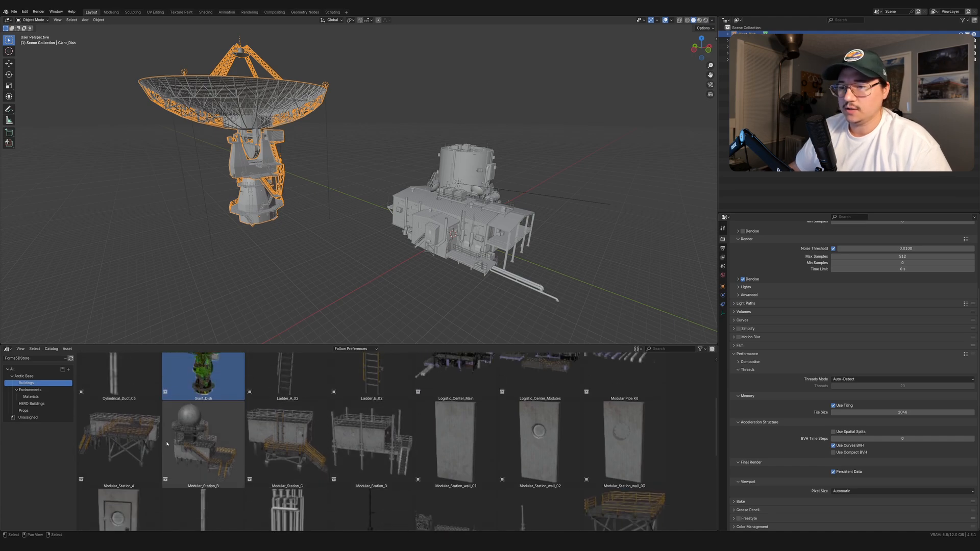
scroll(372, 434, "up", 2)
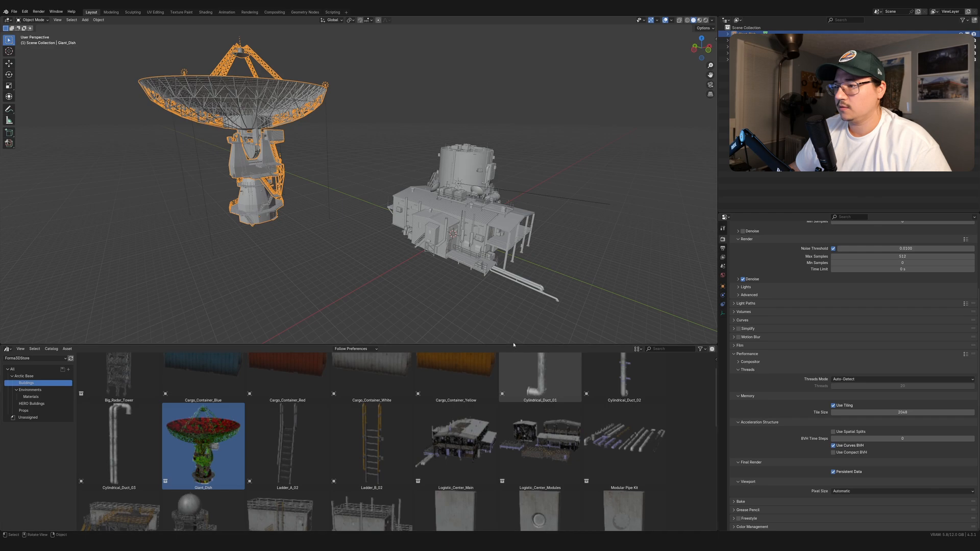
left_click_drag(514, 345, 514, 280)
left_click_drag(202, 476, 361, 229)
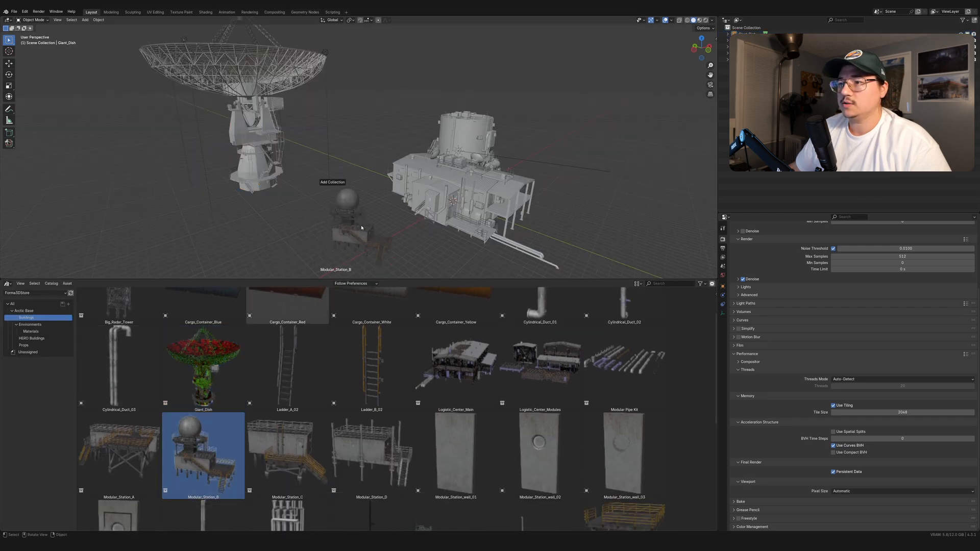
middle_click_drag(418, 236, 401, 235)
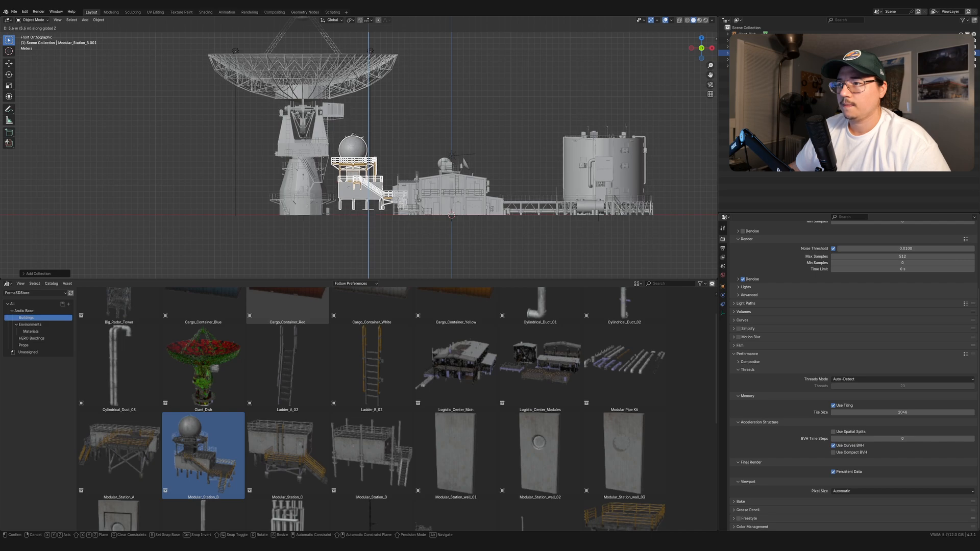
middle_click_drag(419, 200, 488, 177)
left_click(390, 191)
Step: Rotate the Modular Station B and move it horizontally with its height locked to the area in front of the Logistic Center
middle_click_drag(391, 191, 306, 171)
key("r")
left_click(405, 204)
key("g")
key("shift+z")
left_click(403, 147)
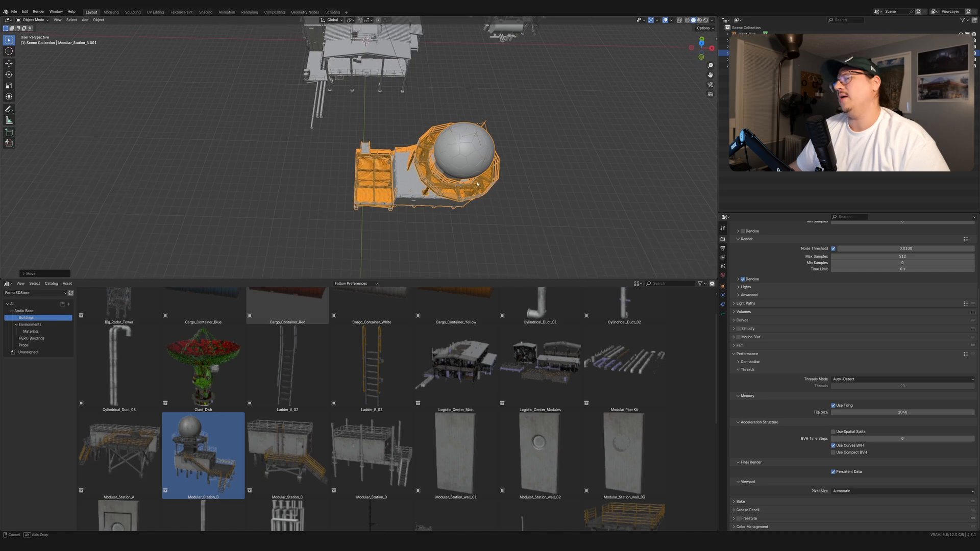
Step: Refine the Modular Station B's horizontal position, shifting it along X towards the Polar Lab's side
key("g")
middle_click_drag(477, 184, 458, 171)
left_click(485, 182)
scroll(445, 169, "down", 2)
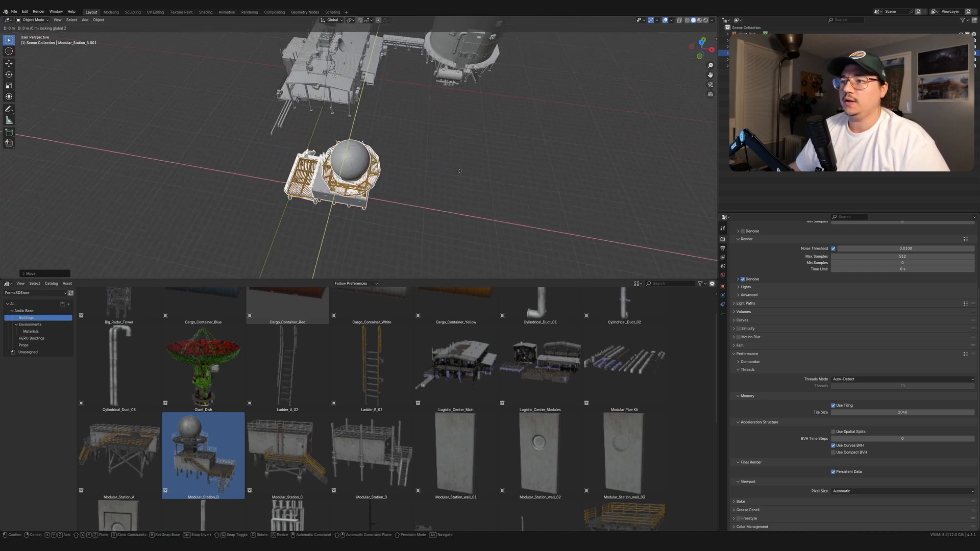
Step: Add the Modular_Station_C asset beside Modular Station B and raise it along Z until its supports stand at ground level
scroll(299, 429, "down", 1)
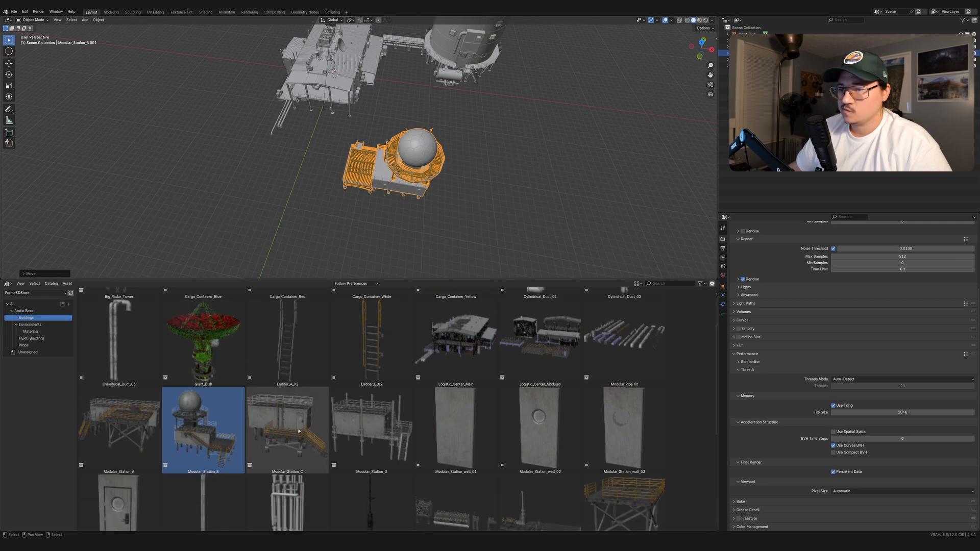
left_click_drag(299, 429, 544, 163)
middle_click_drag(530, 180, 514, 145)
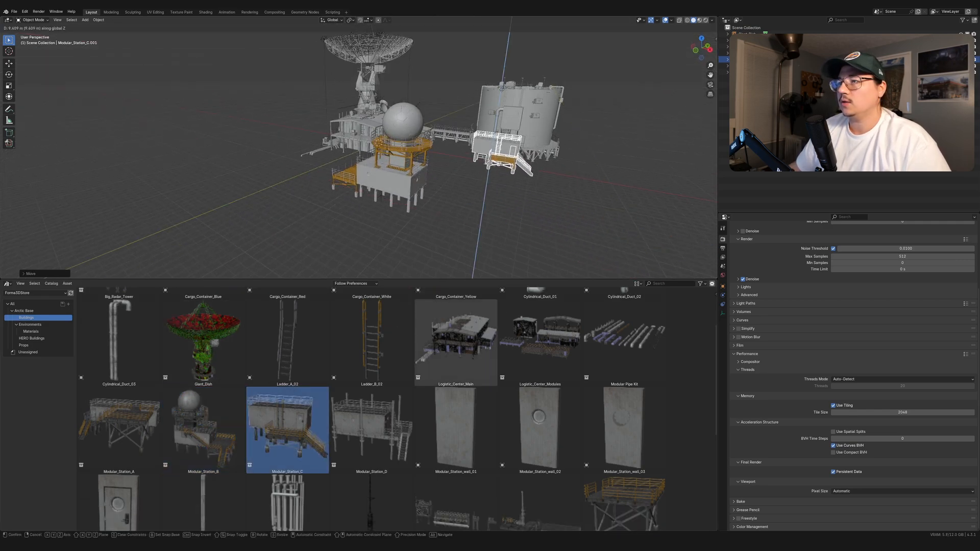
middle_click_drag(491, 140, 476, 125)
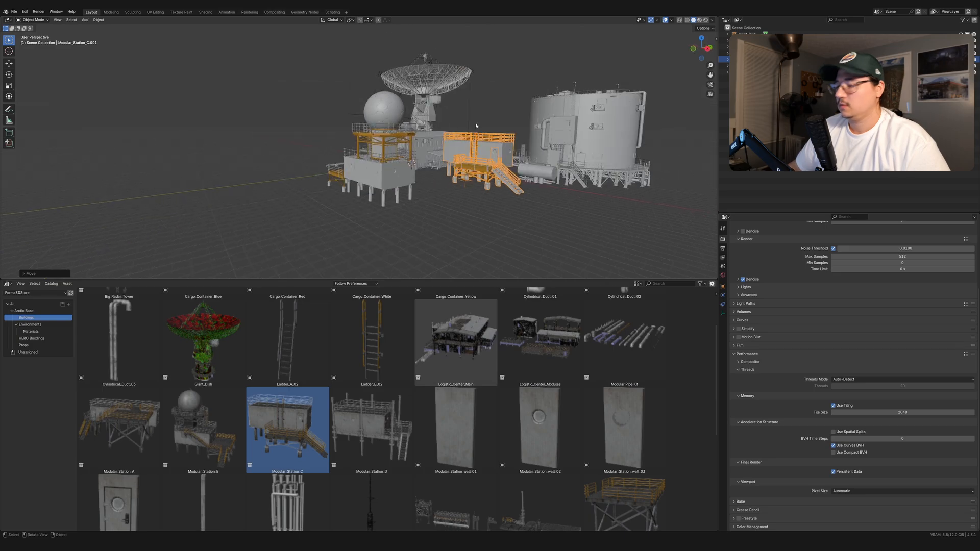
key("KP_1")
middle_click_drag(563, 161, 541, 168)
left_click(545, 166)
Step: Position the Modular Station C in the gap between the Logistic Center and the Polar Lab, beside the walkway
key("KP_7")
key("KP_Decimal")
middle_click_drag(522, 203, 444, 176)
scroll(397, 178, "down", 5)
middle_click_drag(382, 176, 374, 196)
scroll(439, 197, "up", 3)
middle_click_drag(486, 189, 387, 185)
Step: Select the Polar Lab together with its ladder and move them horizontally, height locked, to leave a gap beside the Logistic Center
middle_click_drag(469, 172, 399, 197)
left_click(440, 189, "shift")
key("g")
key("shift+z")
key("KP_7")
key("g")
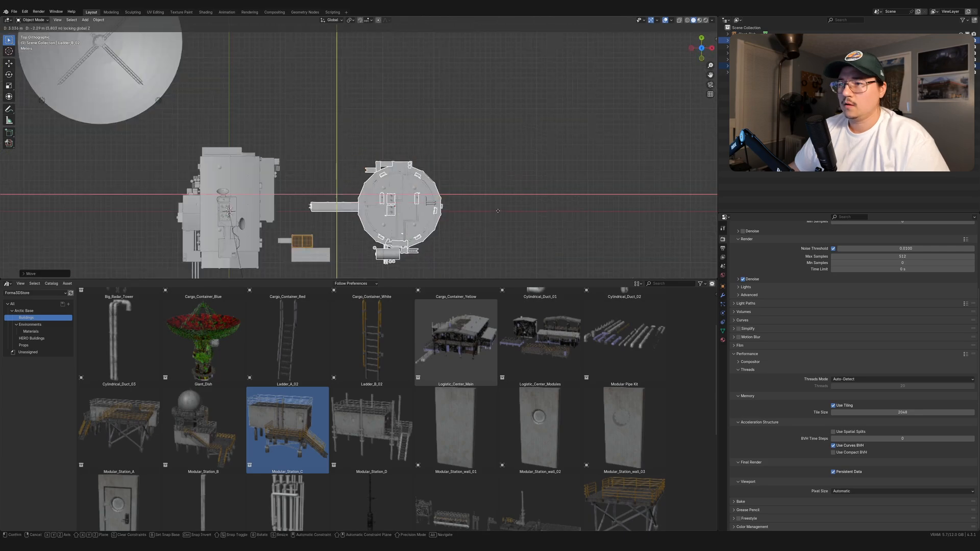
left_click(462, 200)
Step: Rotate the Modular Station C half a turn about Z and shift it slightly closer to the Logistic Center in top view
middle_click_drag(462, 199, 409, 158)
left_click(378, 145)
key("KP_7")
type("rz1")
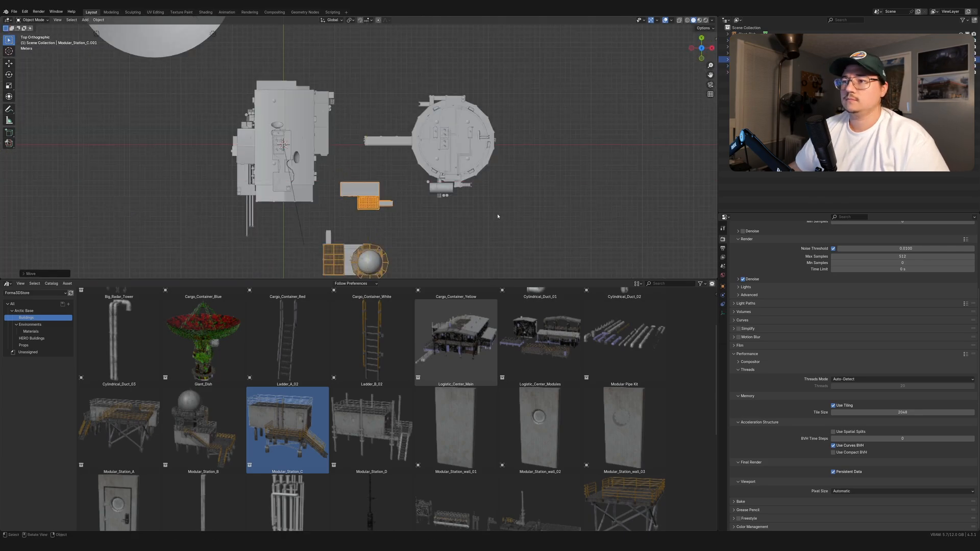
Step: Move the giant dish about 42 m horizontally in top view, height locked, so it stands directly behind the building cluster
middle_click_drag(497, 216, 368, 96)
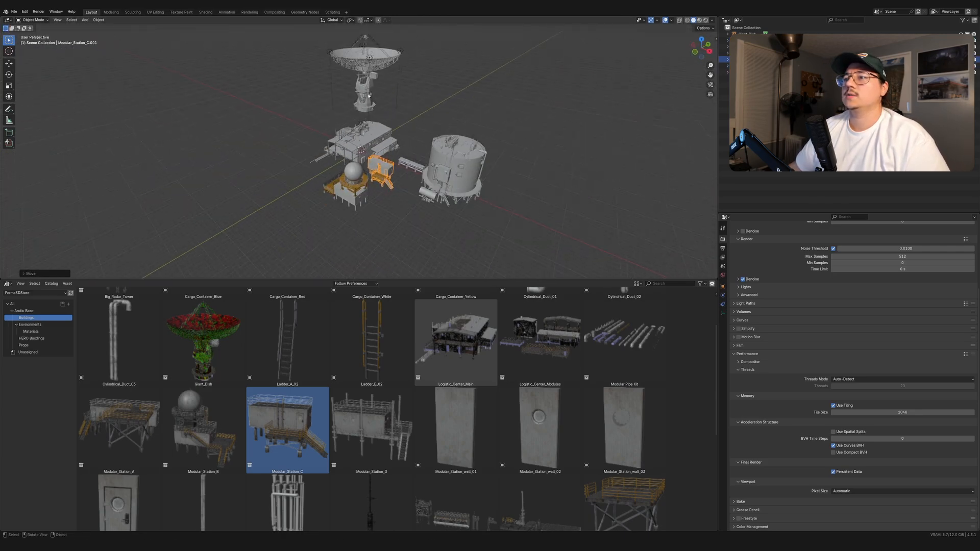
key("KP_7")
key("shift+z")
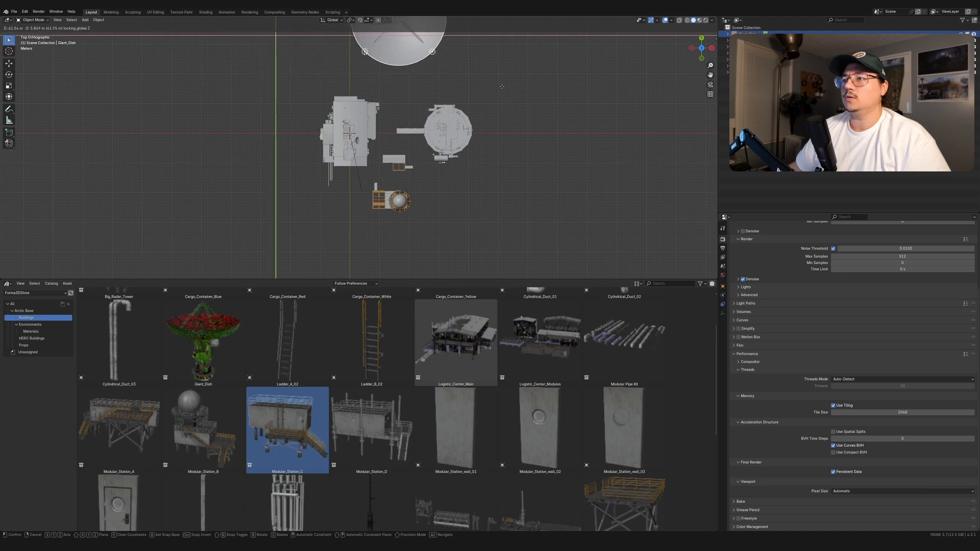
left_click(502, 86)
middle_click_drag(503, 92, 543, 153)
Step: Select all the buildings and move them together horizontally, heights locked, so the base is centred around the world origin
scroll(531, 151, "down", 3)
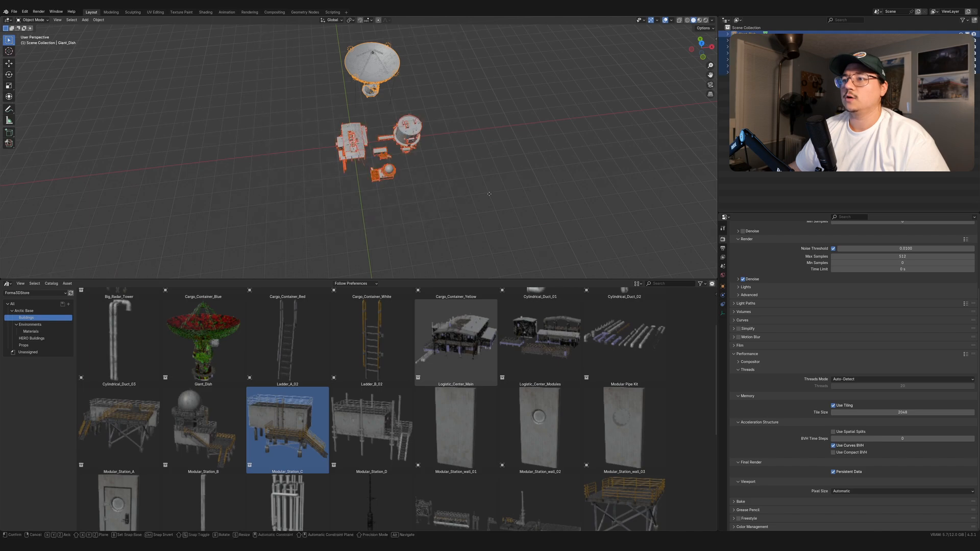
key("shift+z")
left_click(462, 208)
middle_click_drag(463, 208, 501, 192)
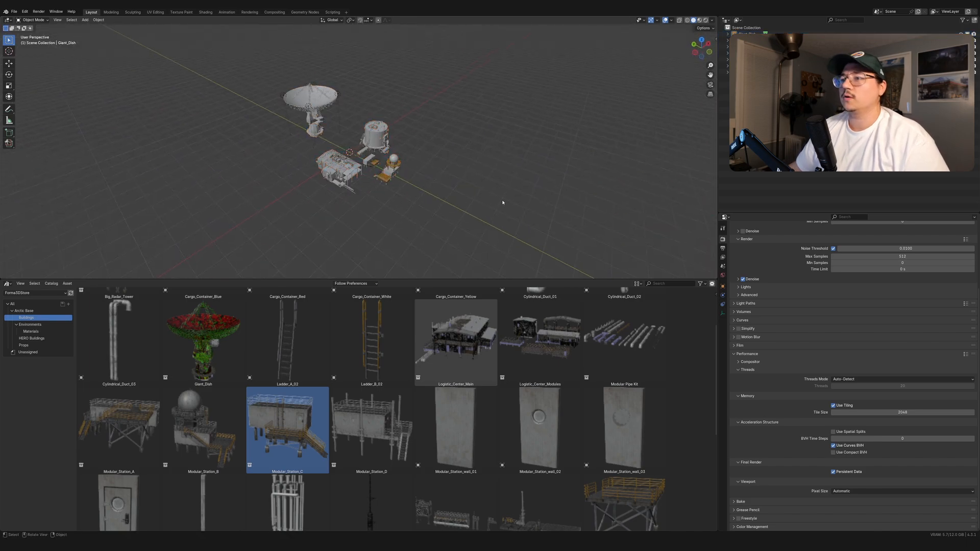
Step: Add Snowy_Mountain_02 from the Environments assets and move it horizontally, height locked, behind the buildings
scroll(503, 202, "up", 3)
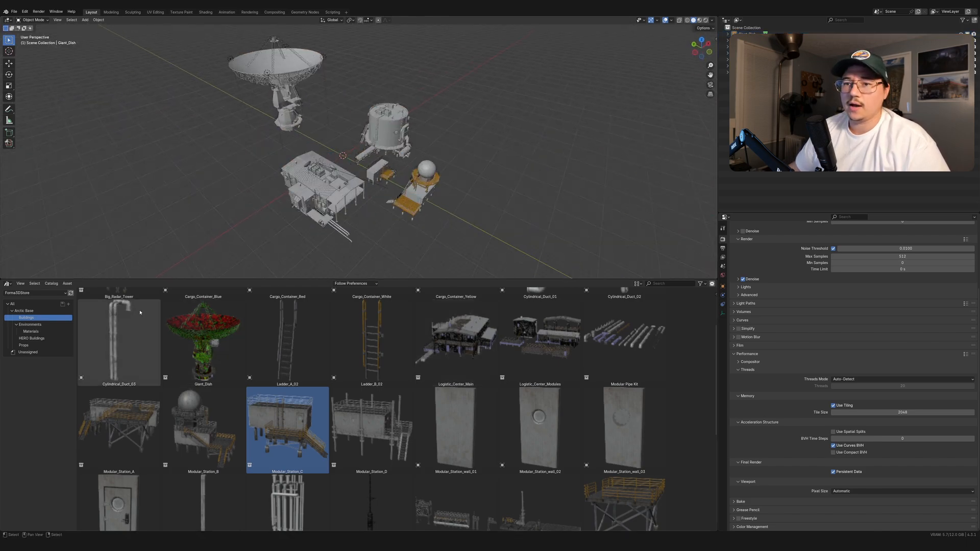
left_click(33, 325)
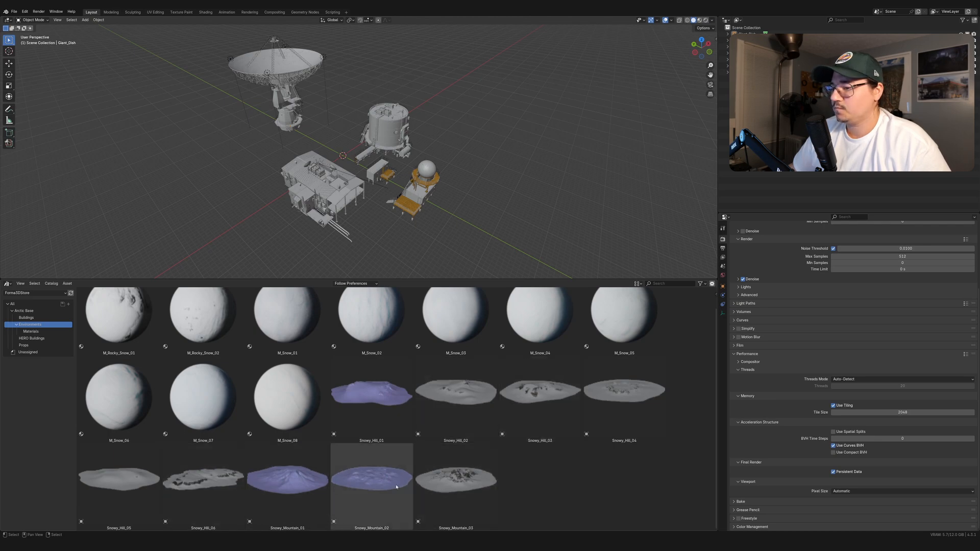
left_click_drag(380, 474, 514, 228)
scroll(560, 207, "down", 5)
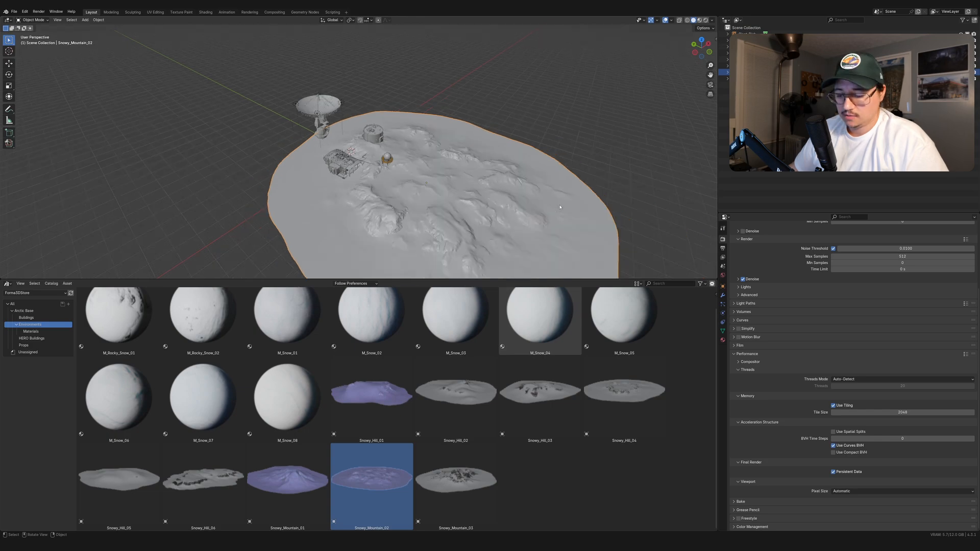
key("shift+z")
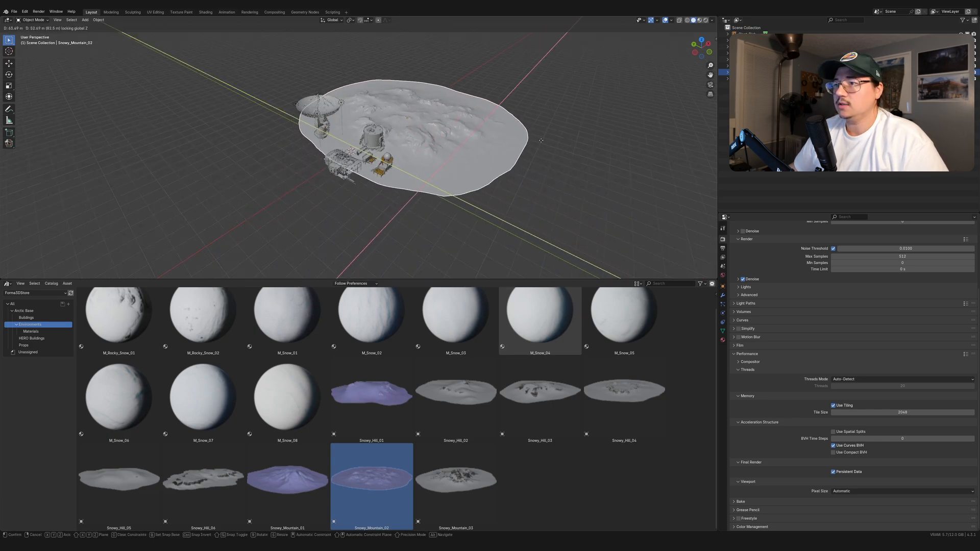
left_click(544, 148)
Step: Shift Snowy_Mountain_02 farther away from the buildings so its rocky slopes clear the base
middle_click_drag(545, 149, 386, 221)
scroll(412, 187, "up", 3)
scroll(319, 207, "down", 3)
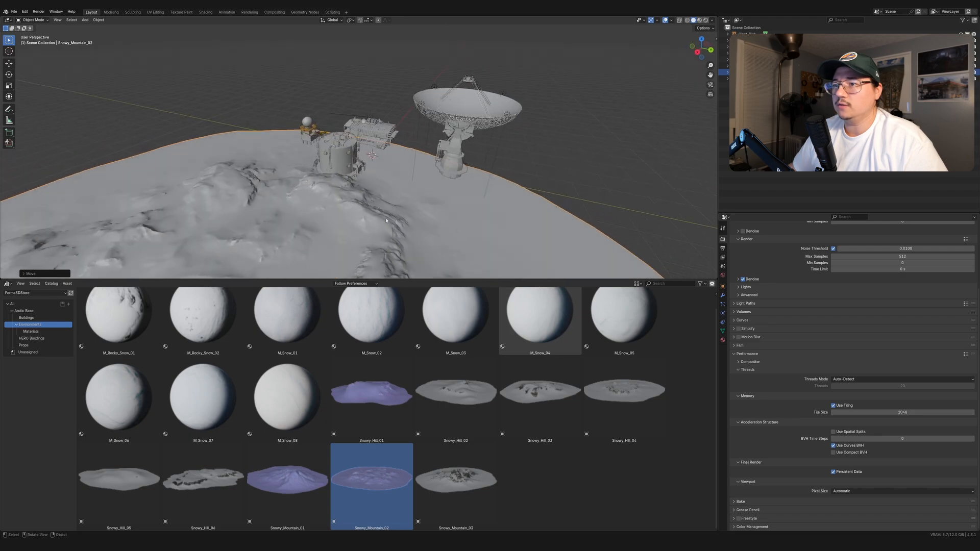
left_click(218, 211)
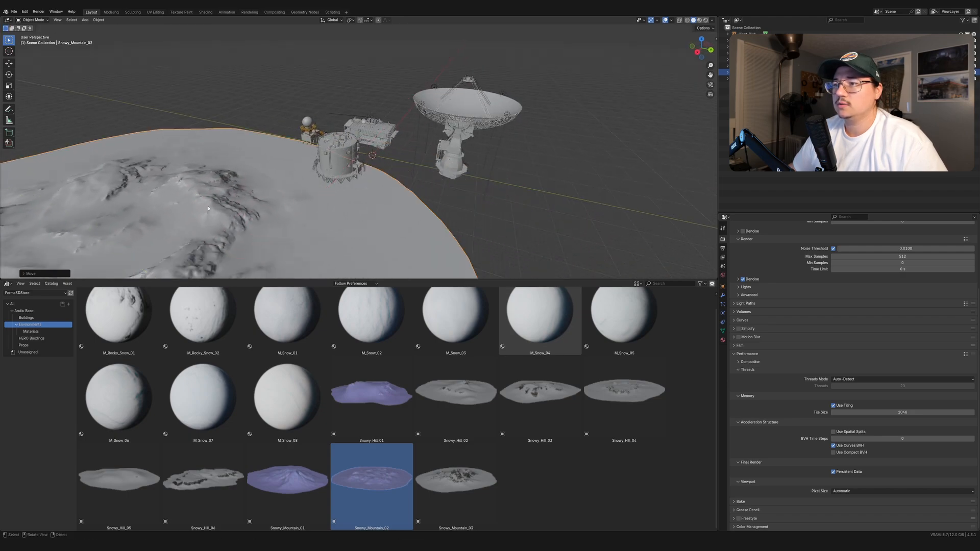
middle_click_drag(218, 211, 551, 225)
scroll(429, 210, "up", 6)
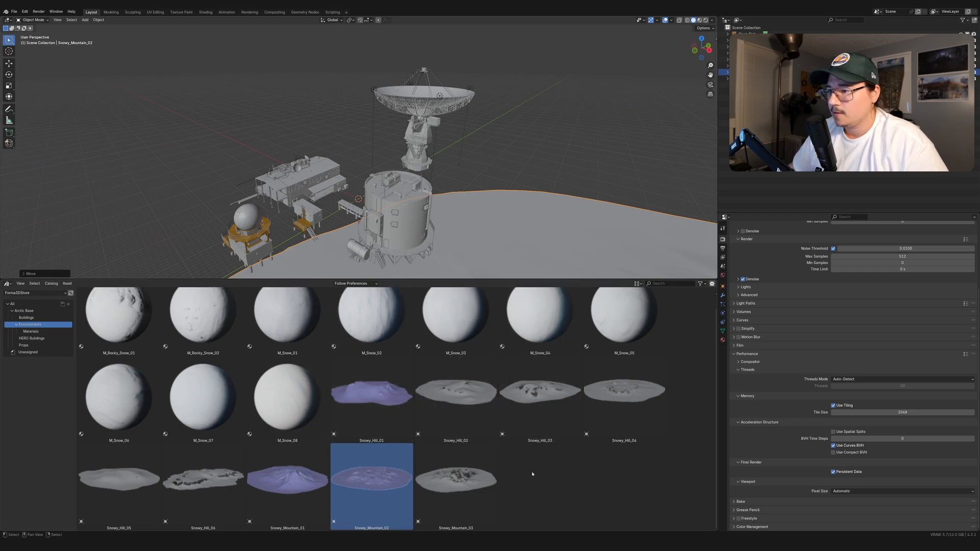
Step: Add a mesh plane and scale it up in Edit Mode into a large ground surface extending beneath all the buildings
middle_click_drag(439, 265, 420, 249)
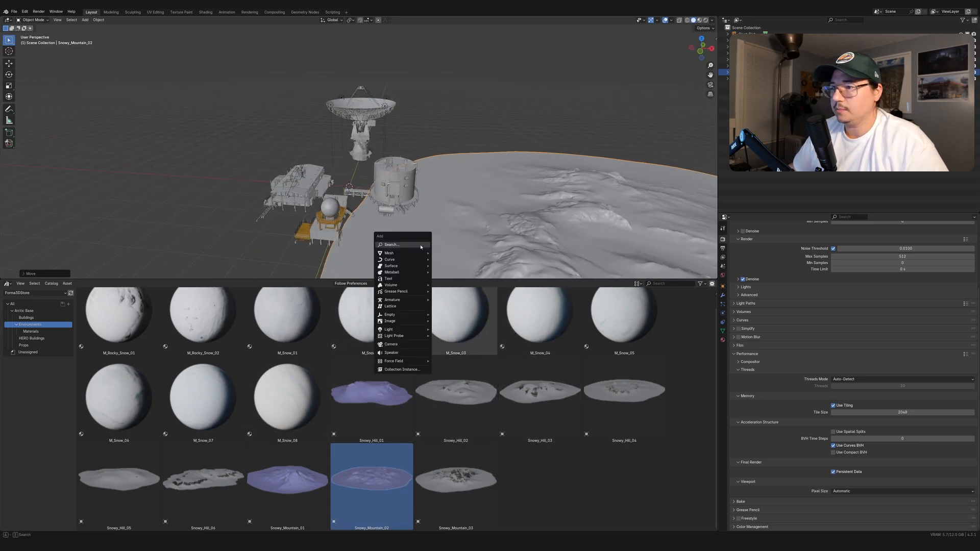
left_click(453, 253)
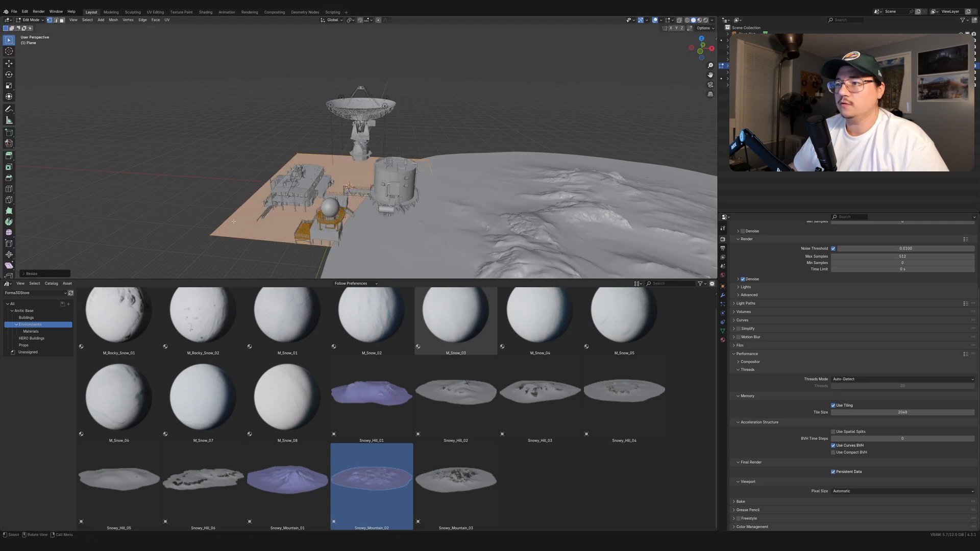
left_click(511, 204)
key("Tab")
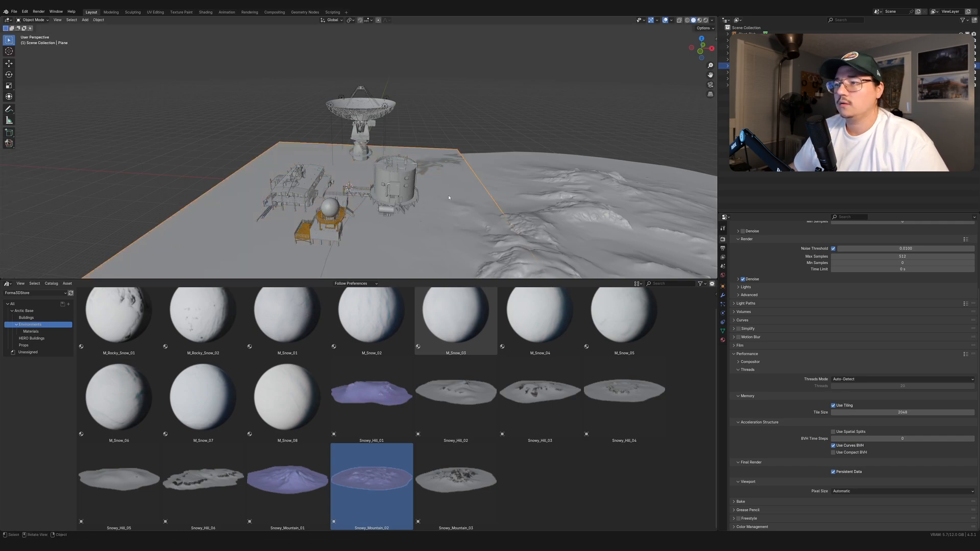
Step: Apply the M_Snow_01 material from the asset library to the ground plane
middle_click_drag(453, 197, 531, 199)
middle_click_drag(452, 271, 462, 252, "shift")
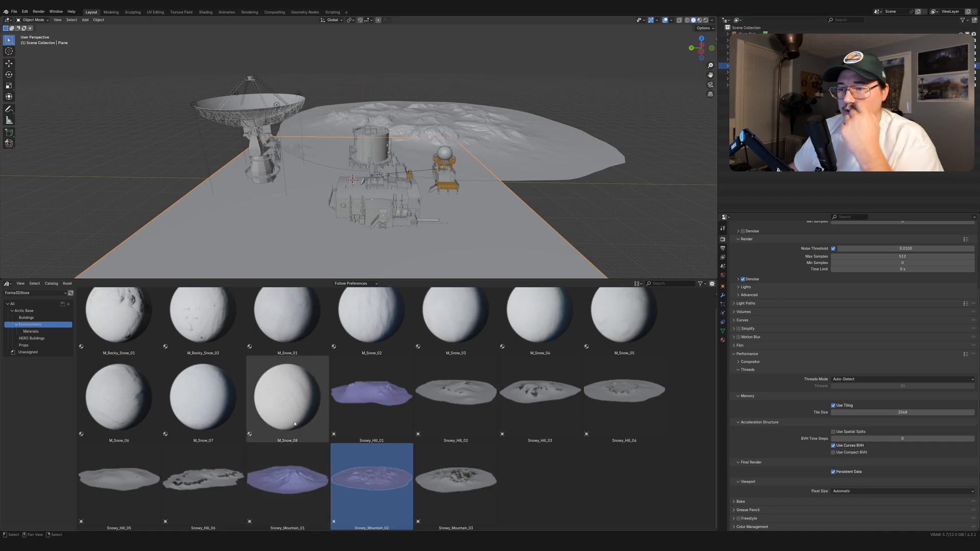
scroll(286, 368, "up", 1)
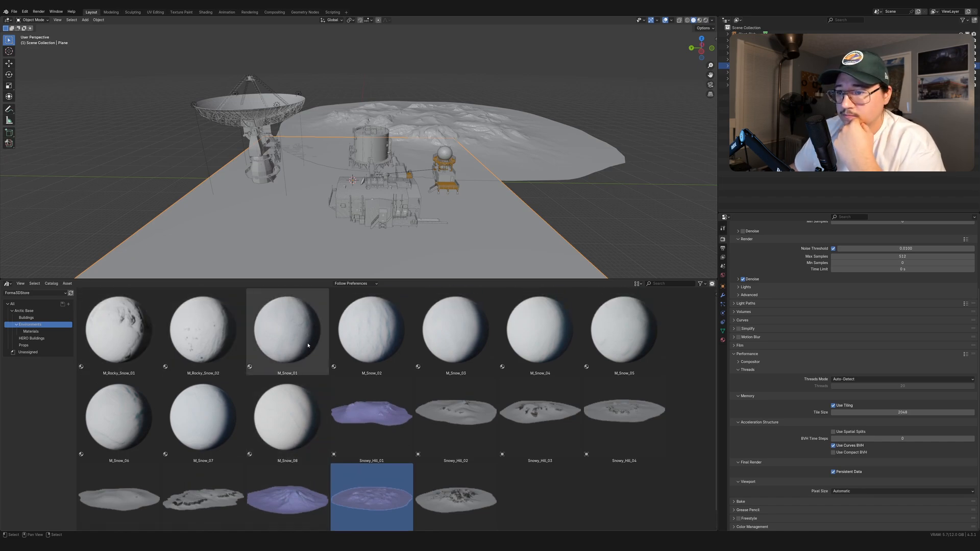
left_click_drag(287, 348, 302, 238)
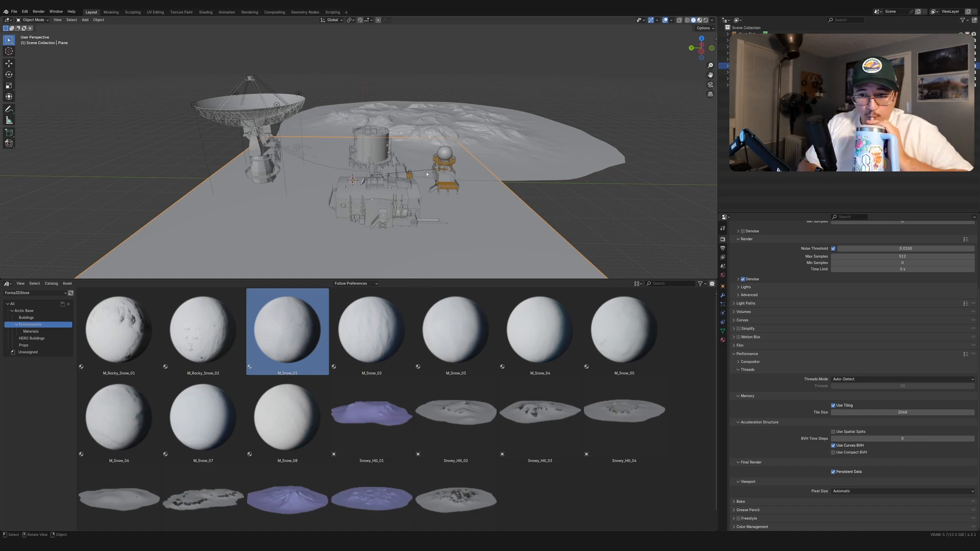
Step: Preview the scene's materials with Scene World lighting turned off and the viewport overlays hidden
key("z")
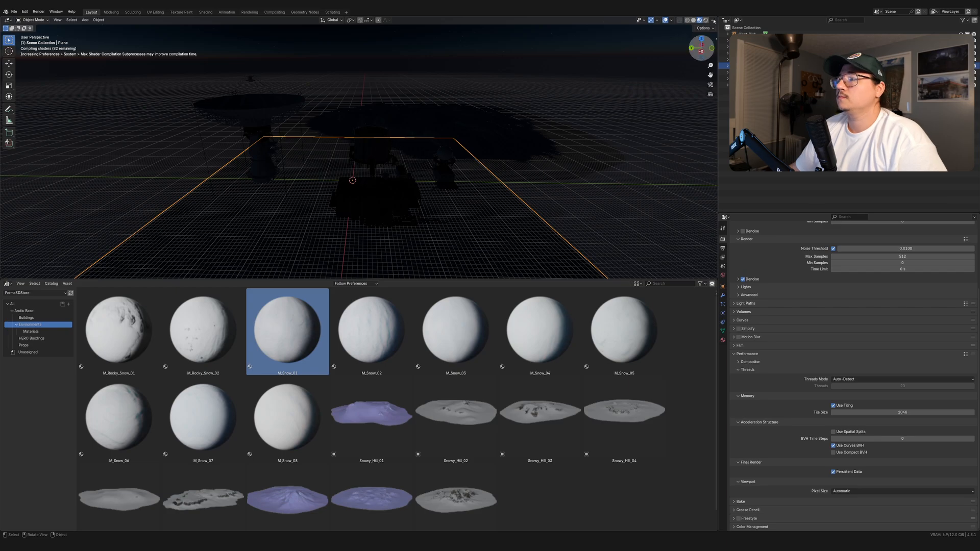
left_click(677, 58)
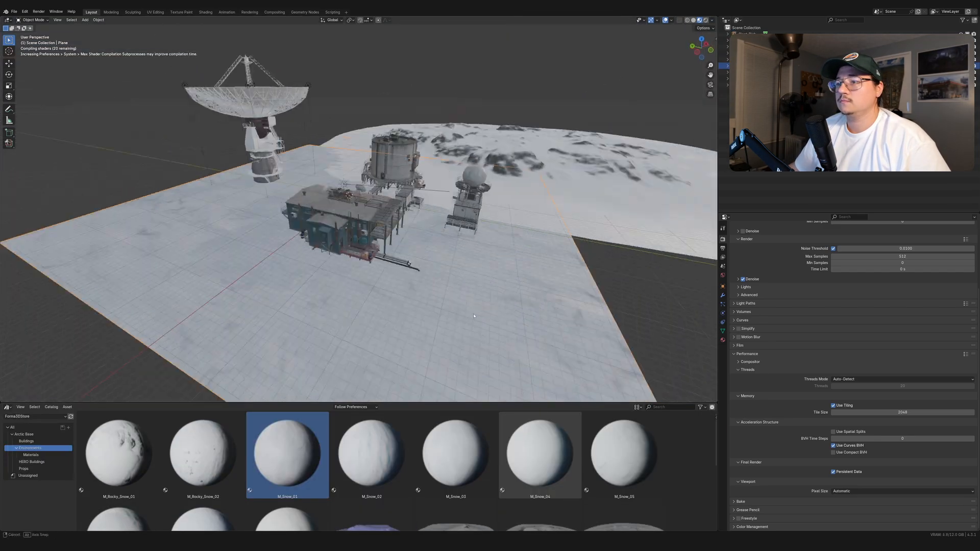
left_click(665, 21)
middle_click_drag(690, 311, 559, 140)
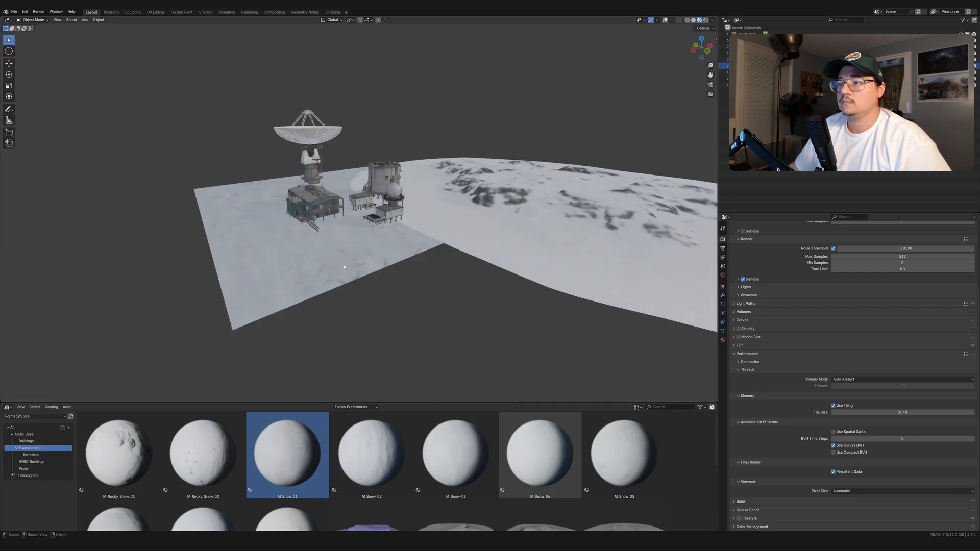
scroll(434, 276, "up", 5)
scroll(433, 276, "down", 6)
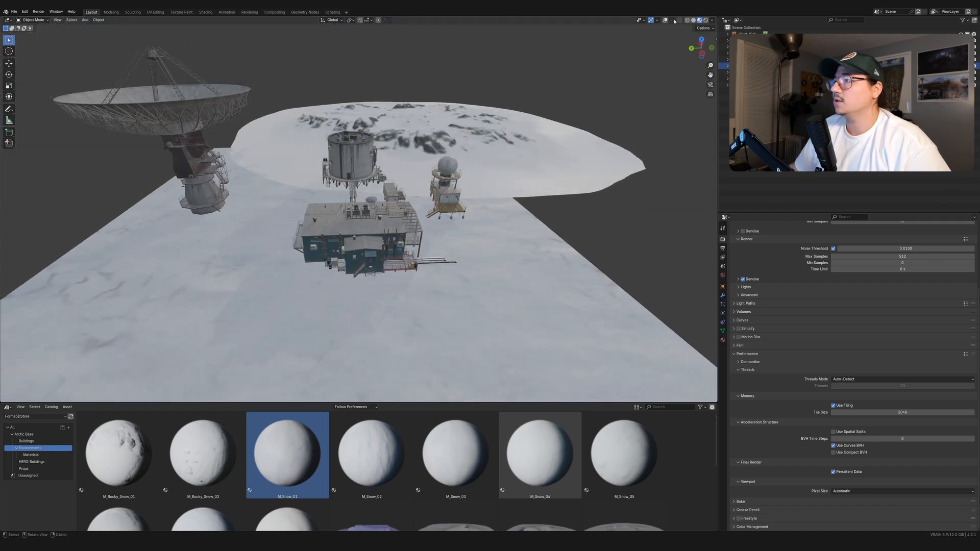
left_click(713, 21)
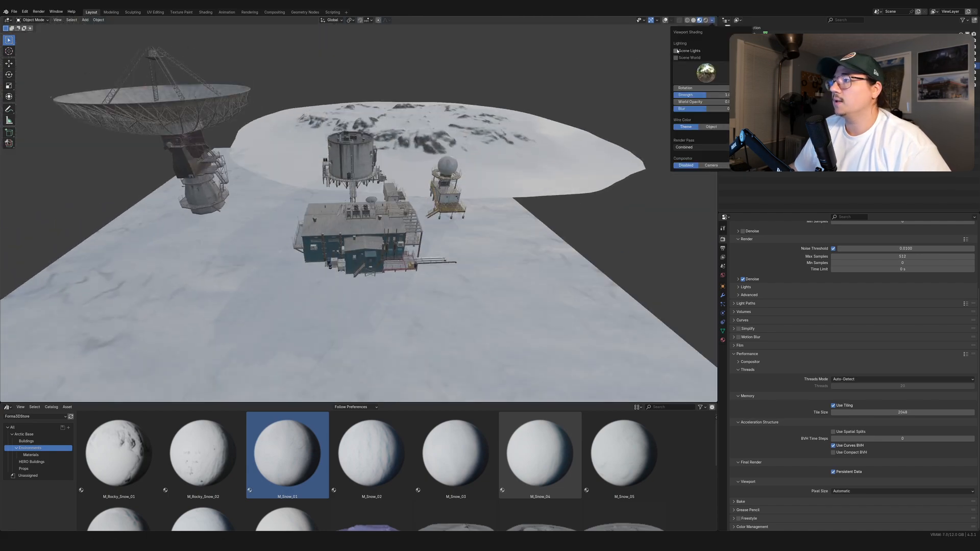
Step: Adjust the height of Snowy_Mountain_02 slightly along Z where it meets the ground plane
mouse_move(630, 270)
middle_mouse_down()
mouse_move(590, 271)
mouse_move(531, 245)
mouse_move(502, 263)
mouse_move(260, 291)
middle_mouse_up()
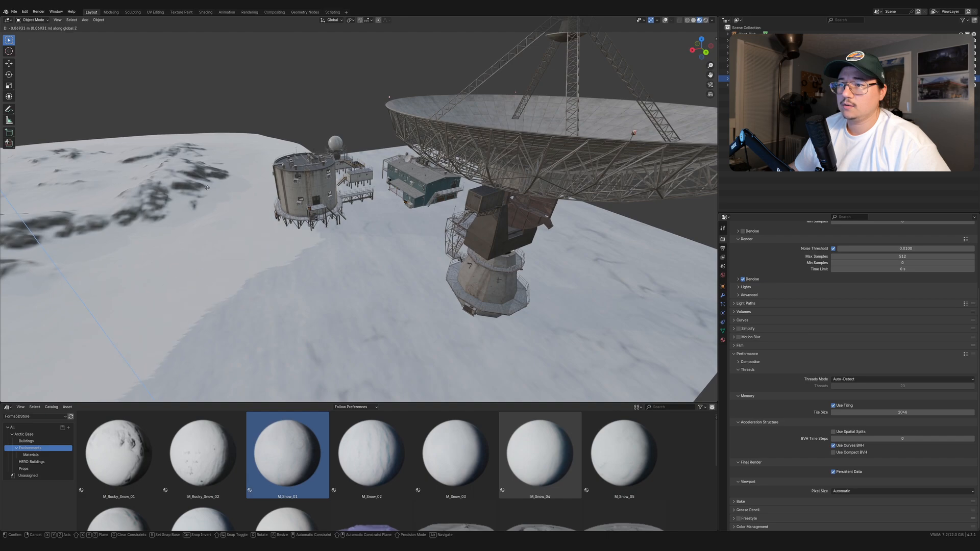
left_click(342, 218)
scroll(342, 218, "down", 7)
middle_click_drag(342, 218, 253, 219)
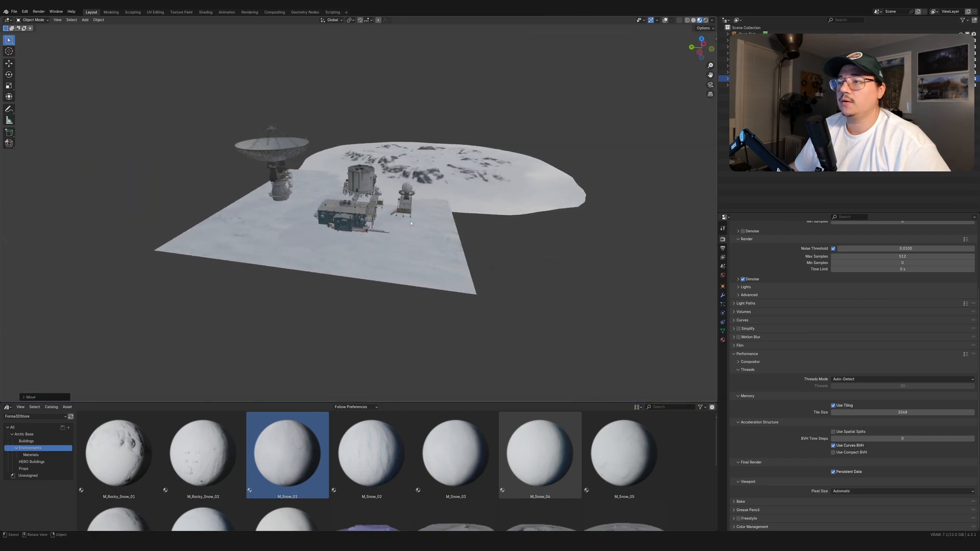
scroll(404, 228, "up", 4)
middle_click_drag(403, 228, 431, 216)
scroll(431, 216, "down", 5)
Step: Add Snowy_Hill_04 to the scene and move it horizontally, height locked, toward the giant dish
scroll(386, 470, "down", 3)
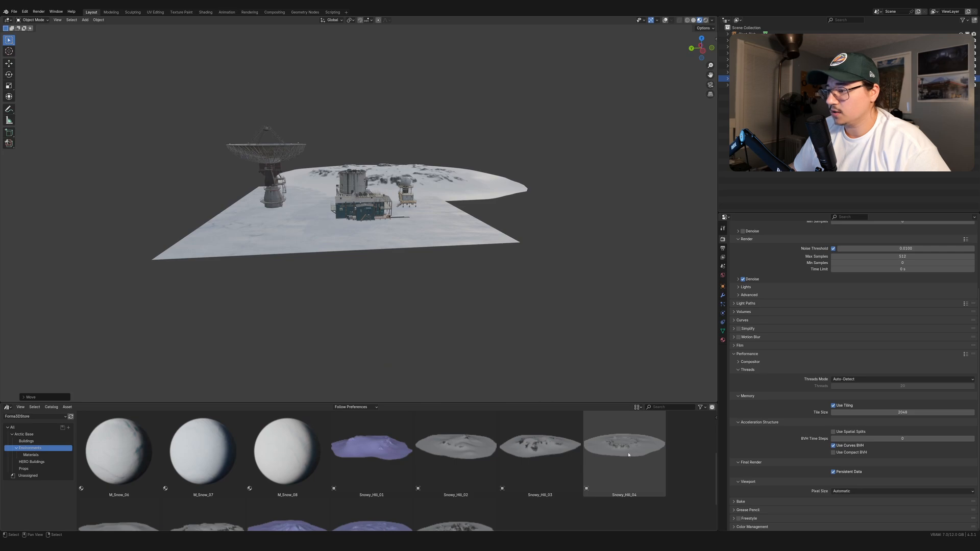
left_click_drag(629, 455, 527, 233)
middle_click_drag(526, 235, 511, 273)
key("g")
key("shift+z")
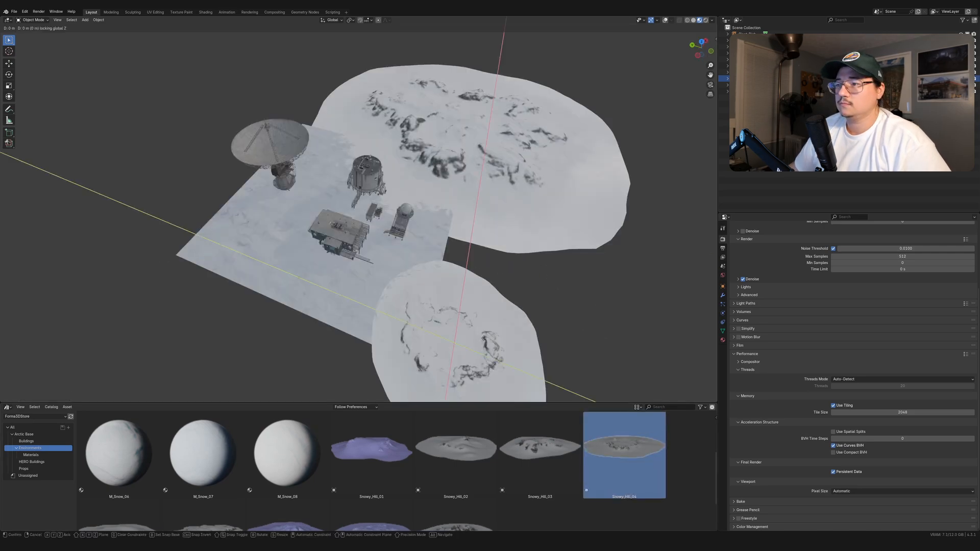
left_click(455, 215)
Step: Reposition Snowy_Hill_04 horizontally, height locked, so it surrounds the foot of the giant dish
scroll(449, 212, "up", 6)
middle_click_drag(386, 340, 369, 353)
scroll(368, 327, "down", 6)
key("g")
key("shift+z")
left_click(265, 245)
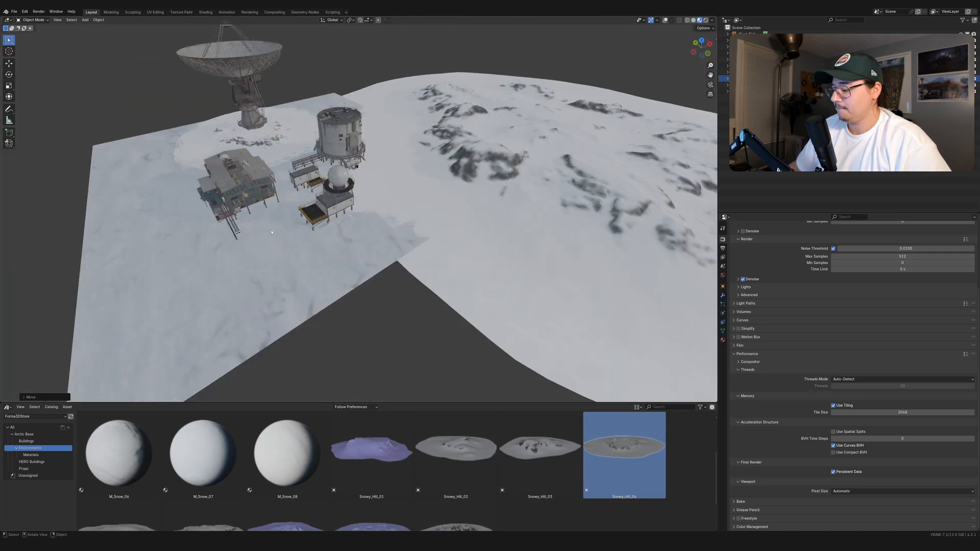
scroll(276, 240, "up", 6)
middle_click_drag(306, 286, 419, 347)
key("g")
key("shift+z")
left_click(473, 275)
scroll(473, 275, "down", 6)
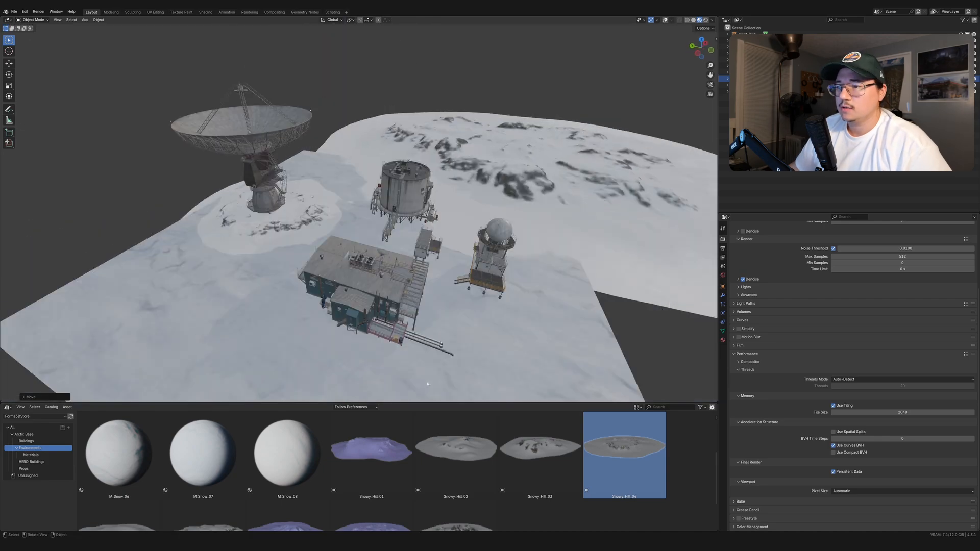
Step: Add Snowy_Hill_05 to the scene, rotate it and move it horizontally with its height locked
scroll(286, 470, "down", 3)
left_click_drag(128, 480, 204, 319)
scroll(204, 319, "down", 3)
key("g")
key("shift+z")
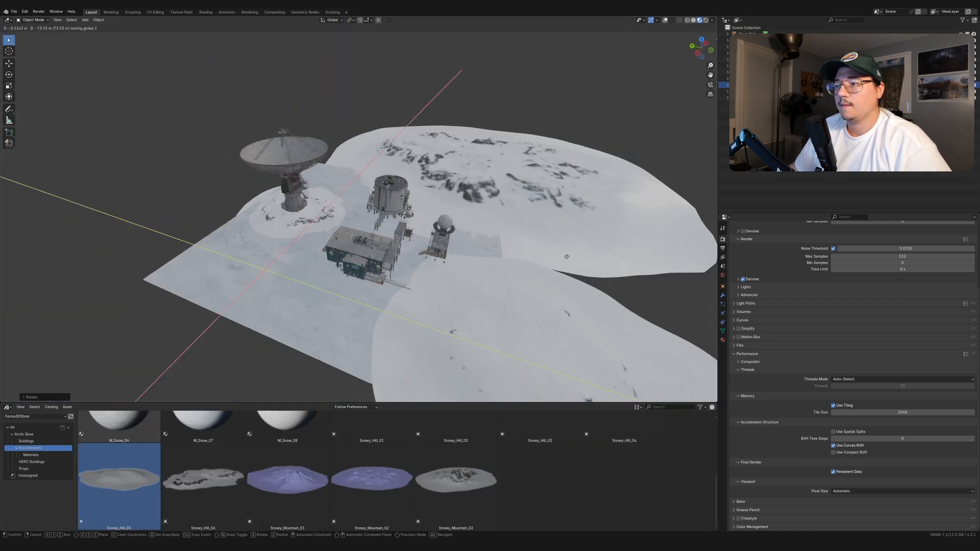
left_click(520, 337)
Step: Move Snowy_Hill_05 horizontally, height locked, to the open side of the Logistic Center and giant dish, opposite the mountain
middle_click_drag(521, 337, 511, 260)
key("g")
key("shift+z")
left_click(232, 171)
middle_click_drag(233, 172, 286, 171)
scroll(286, 204, "up", 5)
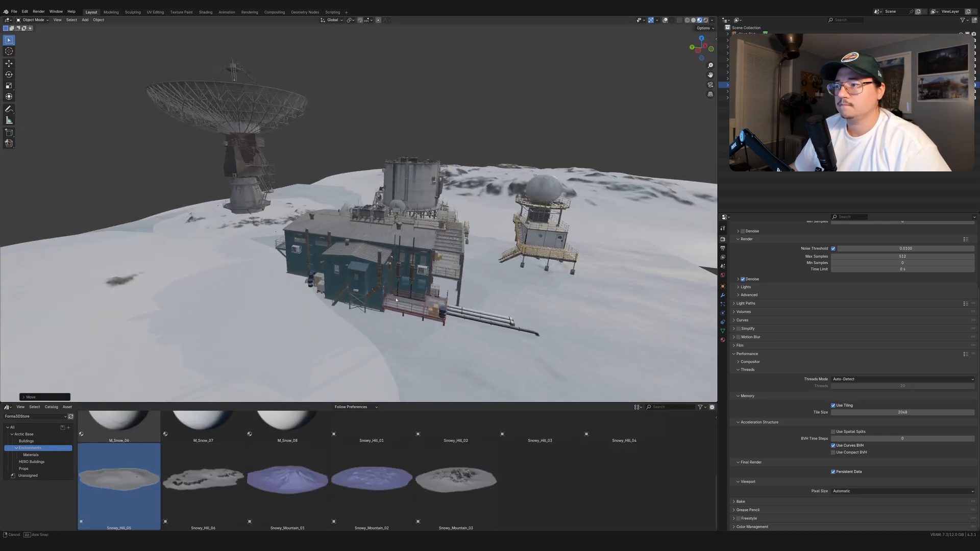
scroll(357, 286, "down", 5)
scroll(431, 492, "up", 4)
scroll(431, 492, "down", 4)
Step: Add Snowy_Hill_06 to the scene and move it horizontally, height locked, onto the ground around the Logistic Center
left_click(210, 478)
left_click_drag(563, 401, 690, 291)
left_click_drag(217, 475, 486, 345)
scroll(485, 345, "down", 4)
middle_click_drag(486, 346, 487, 366)
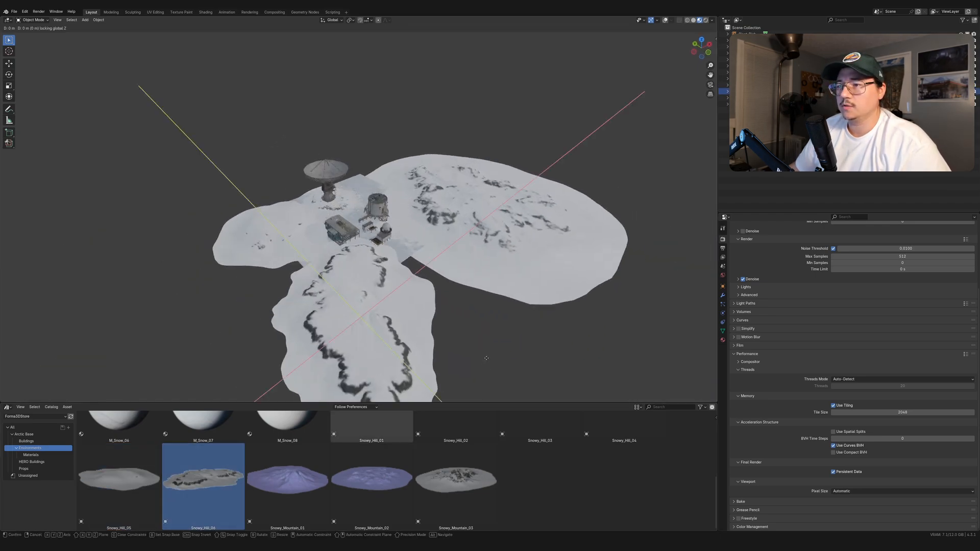
left_click(469, 278)
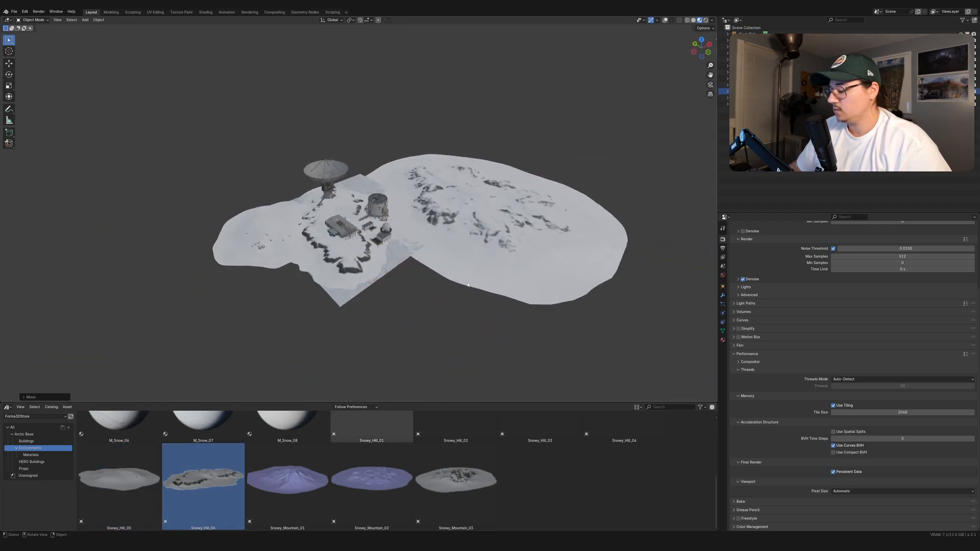
Step: Lower Snowy_Hill_06 so that its outer edges sink into the ground plane
scroll(501, 326, "up", 3)
scroll(519, 356, "up", 2)
key("g")
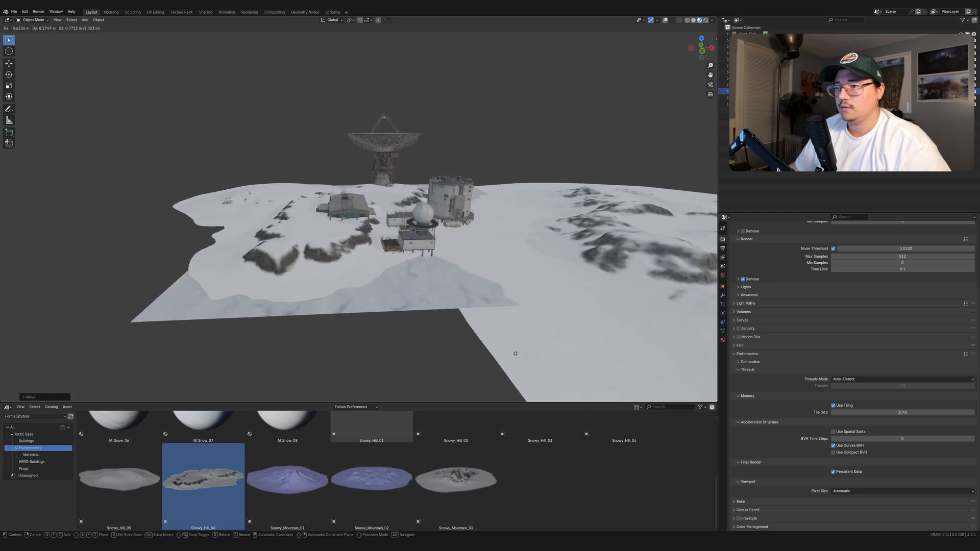
left_click(518, 362)
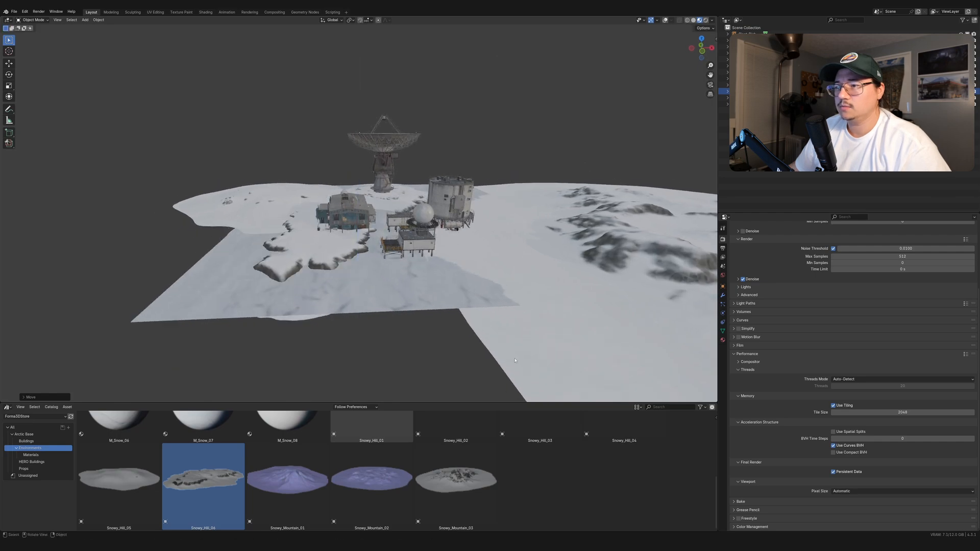
scroll(517, 361, "up", 4)
middle_click_drag(518, 362, 521, 342)
scroll(488, 332, "down", 5)
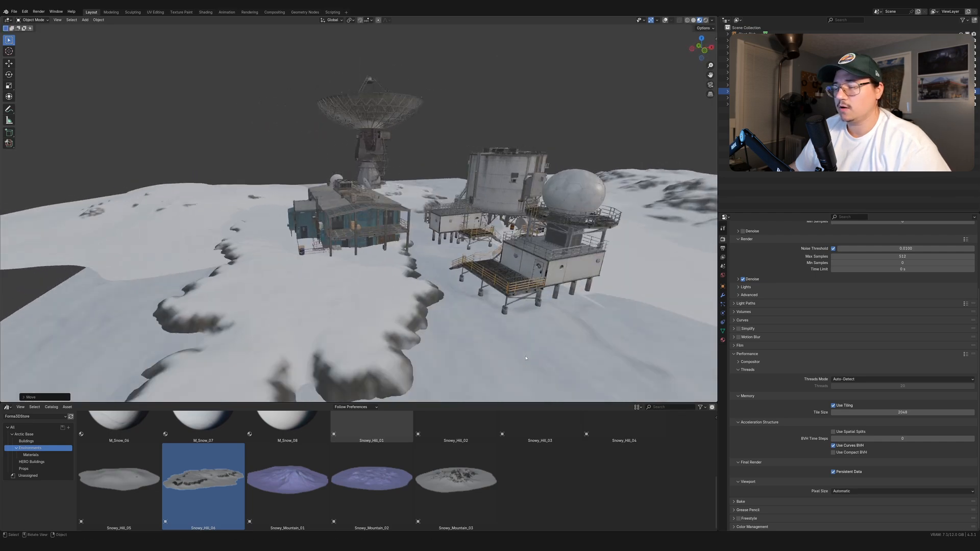
Step: Move Snowy_Hill_06 horizontally, height locked, away from the buildings into the foreground, and adjust its height along Z
key("shift+z")
left_click(453, 381)
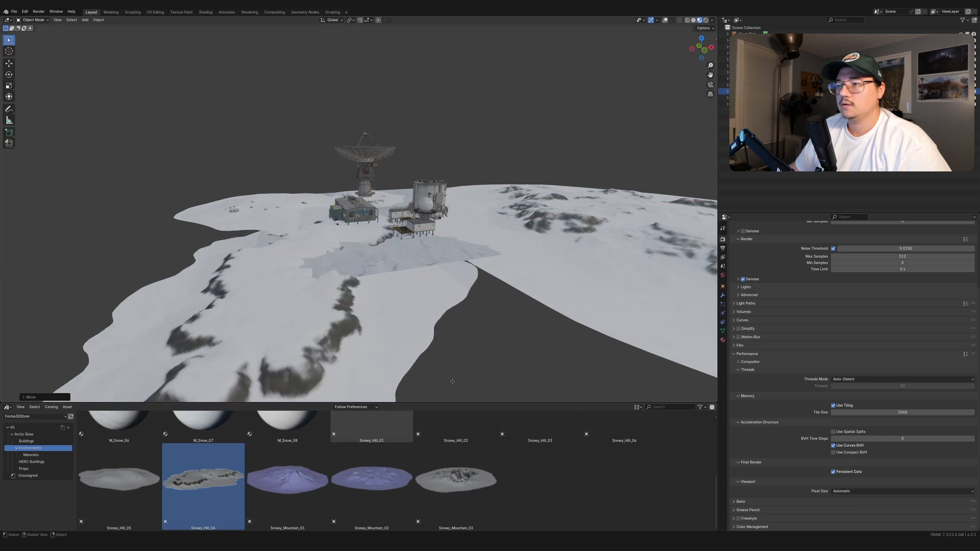
key("g")
key("z")
left_click(453, 366)
Step: Rotate Snowy_Hill_06 about Z and move it beside the base, opposite Snowy_Mountain_02, keeping the buildings uncovered
key("r")
key("z")
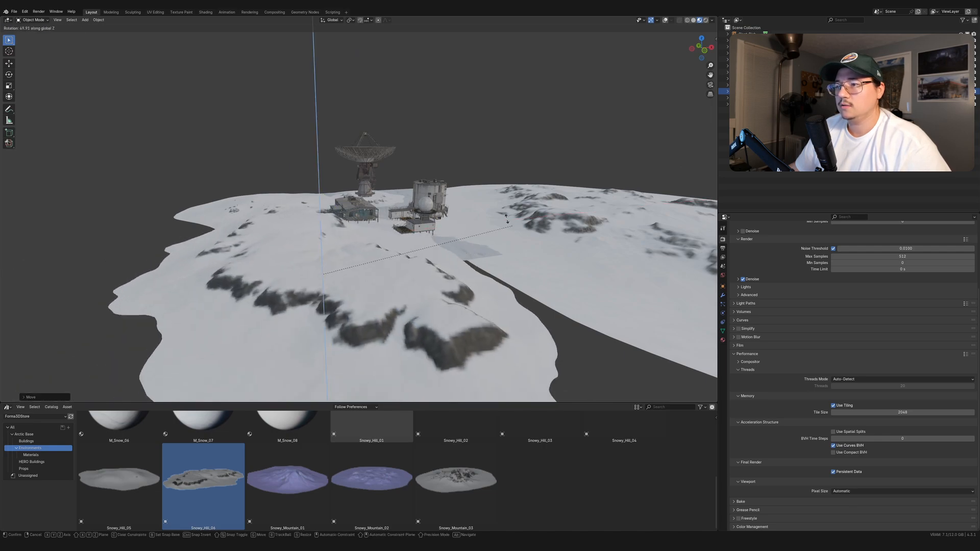
left_click(459, 254)
middle_click_drag(459, 254, 465, 261)
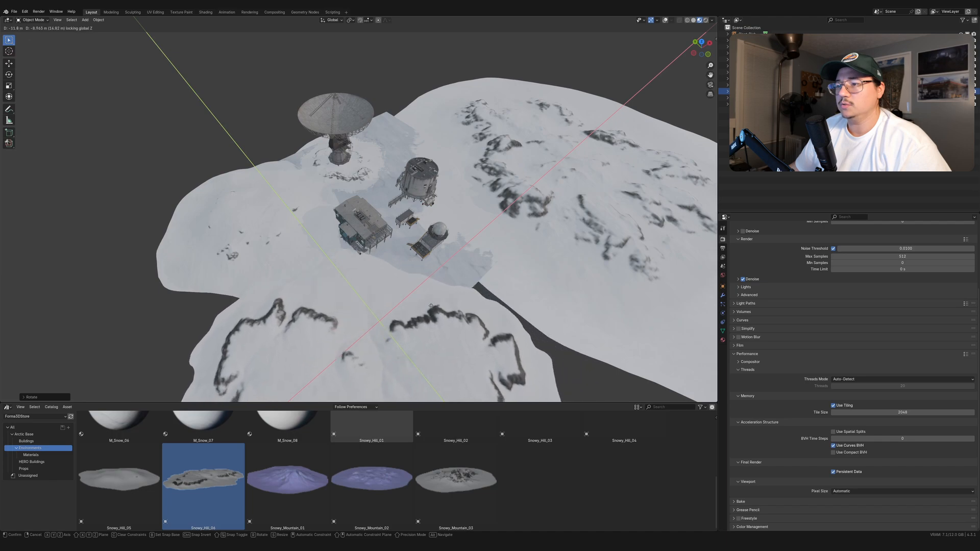
left_click(371, 297)
key("g")
middle_click_drag(445, 316, 373, 383)
left_click(449, 311)
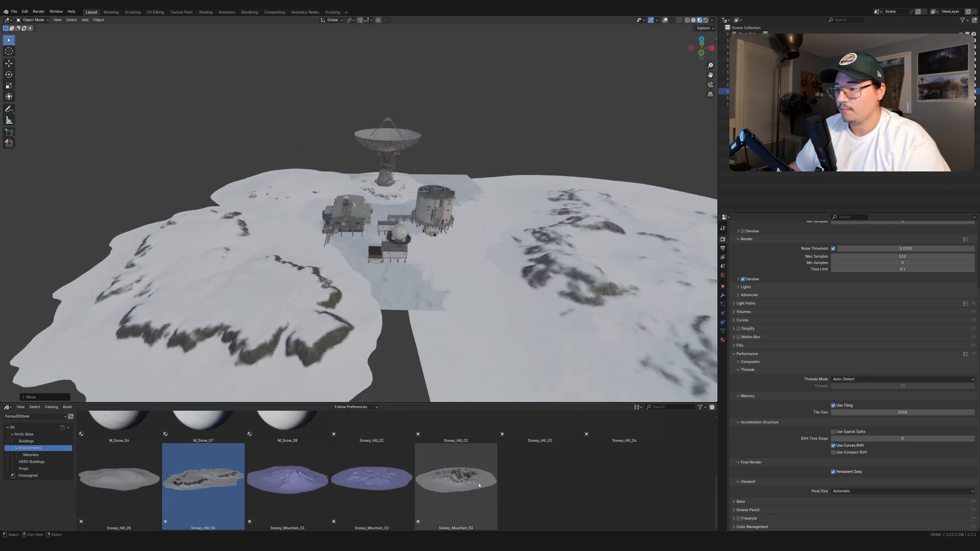
Step: Apply the M_Snow_02 material to the ground plane and inspect it around the buildings
scroll(361, 414, "up", 4)
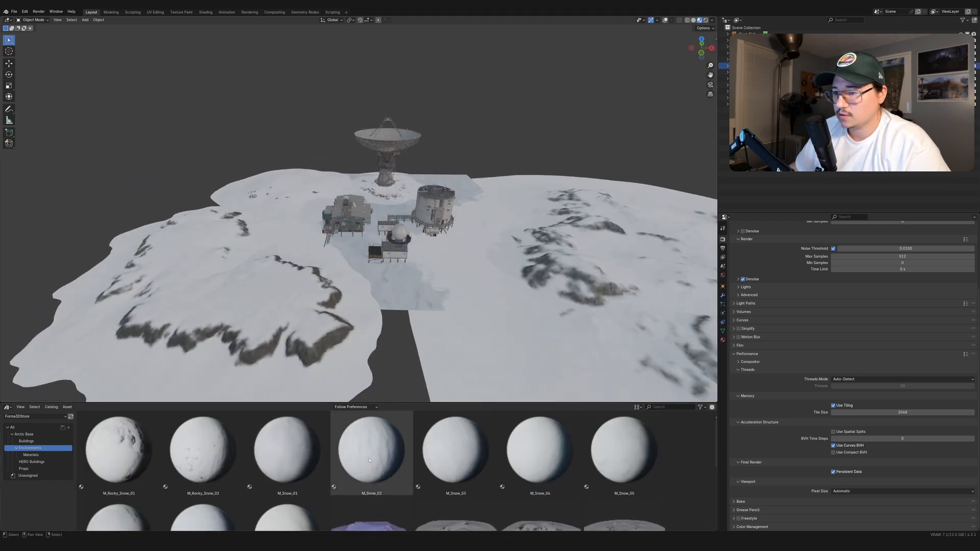
left_click_drag(370, 452, 388, 306)
scroll(540, 308, "up", 5)
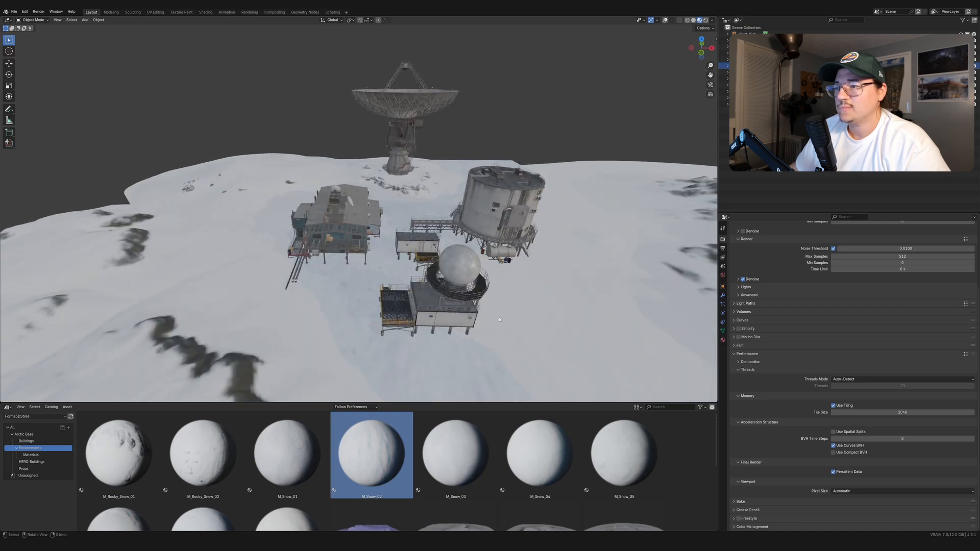
middle_click_drag(540, 307, 505, 334)
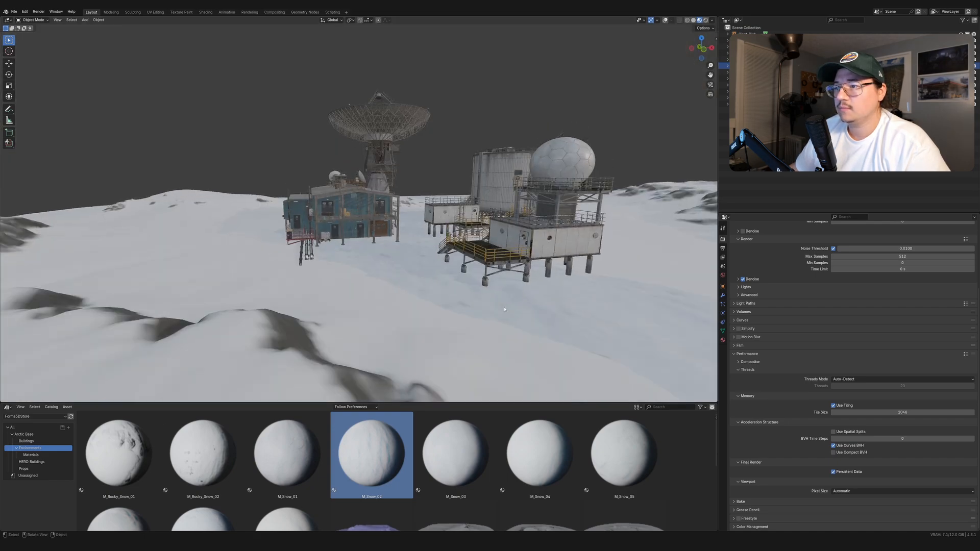
scroll(505, 334, "down", 4)
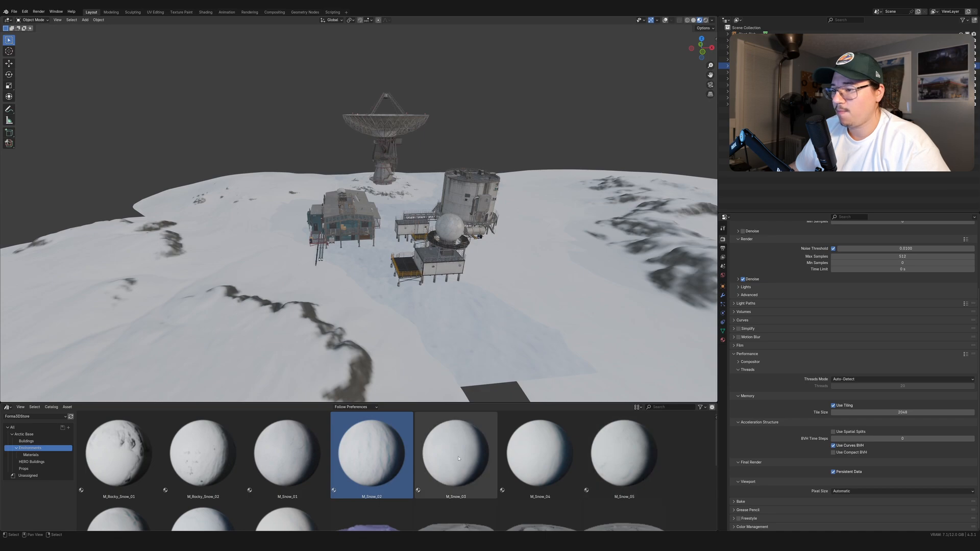
Step: Try the M_Snow_03 material on the ground plane, and replace it with M_Snow_04
left_click_drag(458, 458, 458, 358)
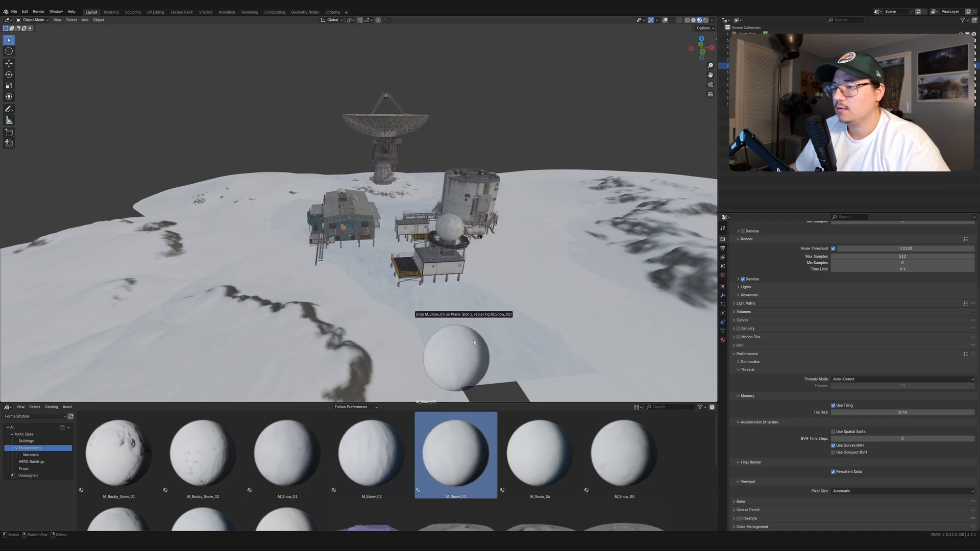
left_click(540, 454)
left_click_drag(540, 454, 466, 350)
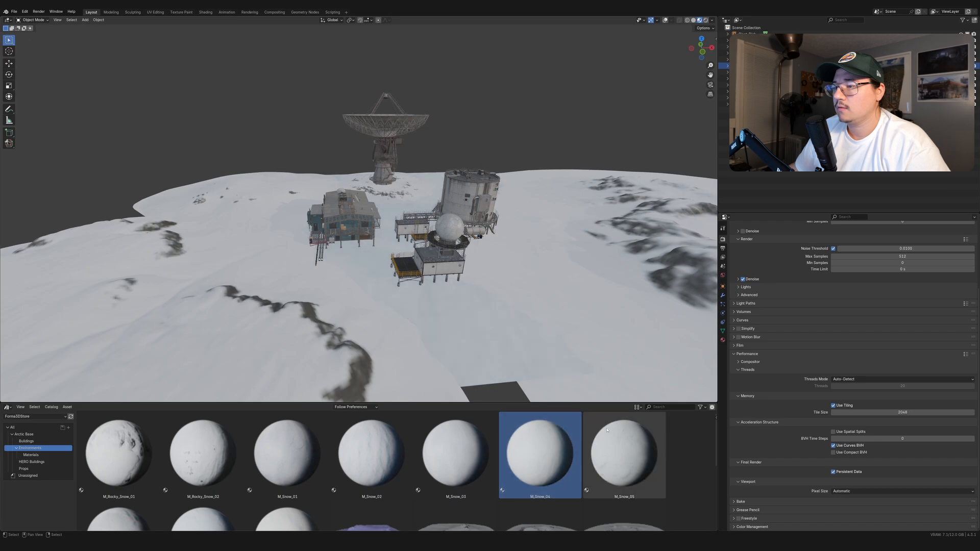
middle_click_drag(537, 299, 360, 289)
scroll(447, 299, "up", 2)
scroll(424, 301, "up", 2)
scroll(493, 295, "down", 4)
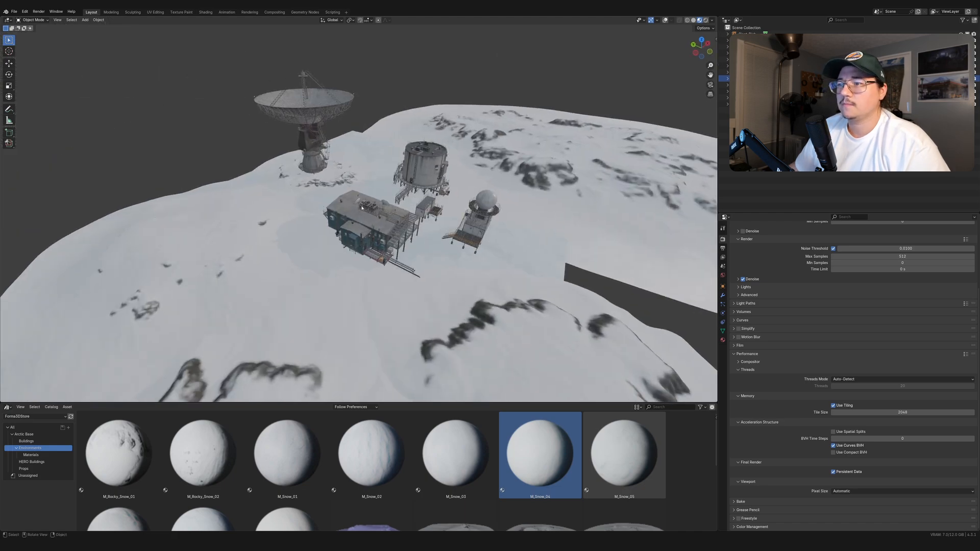
Step: Resize the small rocky hill at the base of the satellite dish and move it horizontally with its height locked
middle_click_drag(361, 208, 366, 212)
key("g")
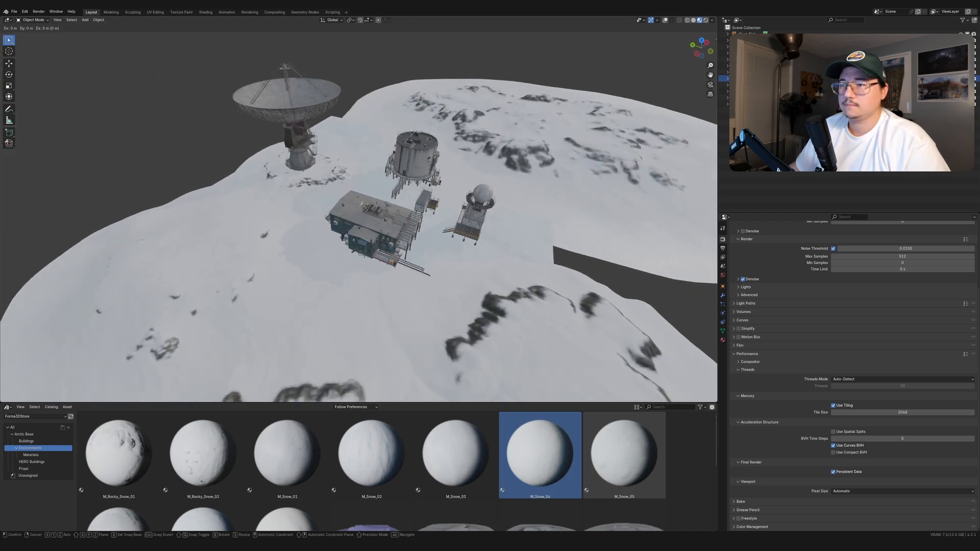
left_click(310, 205)
key("shift+d")
key("shift+z")
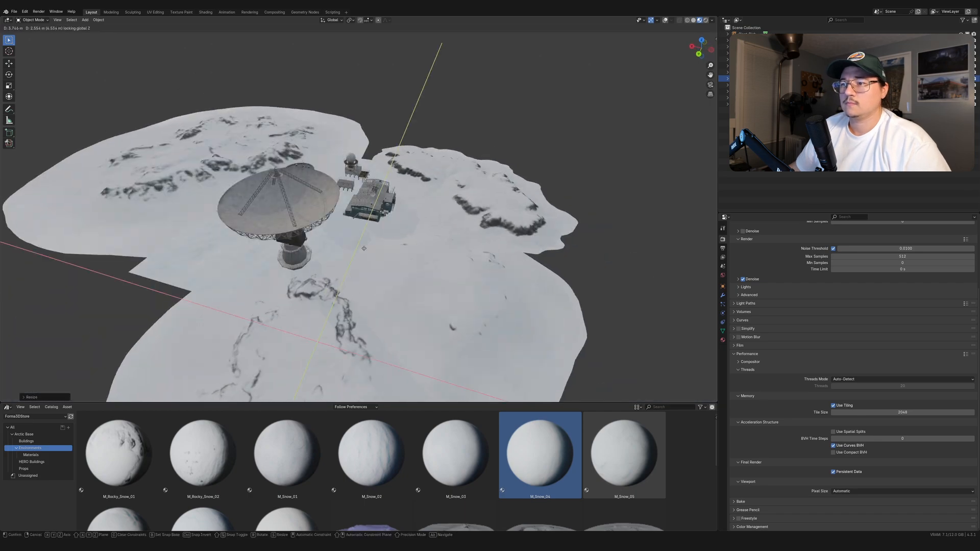
left_click(575, 327)
Step: Resize and reposition Snowy_Hill_06 on the ground beside the base, lowering it about 3.1 m along Z
key("g")
key("z")
key("g")
key("shift+z")
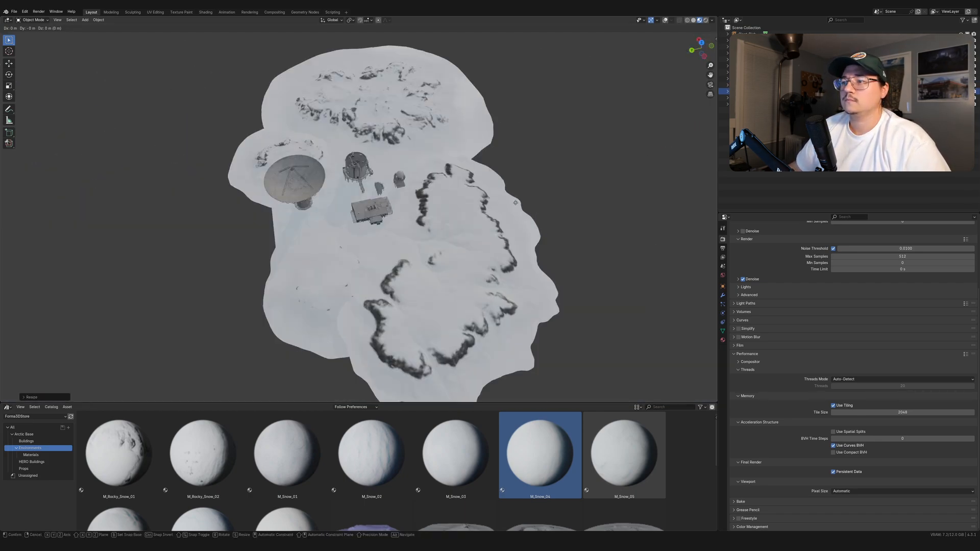
key("z")
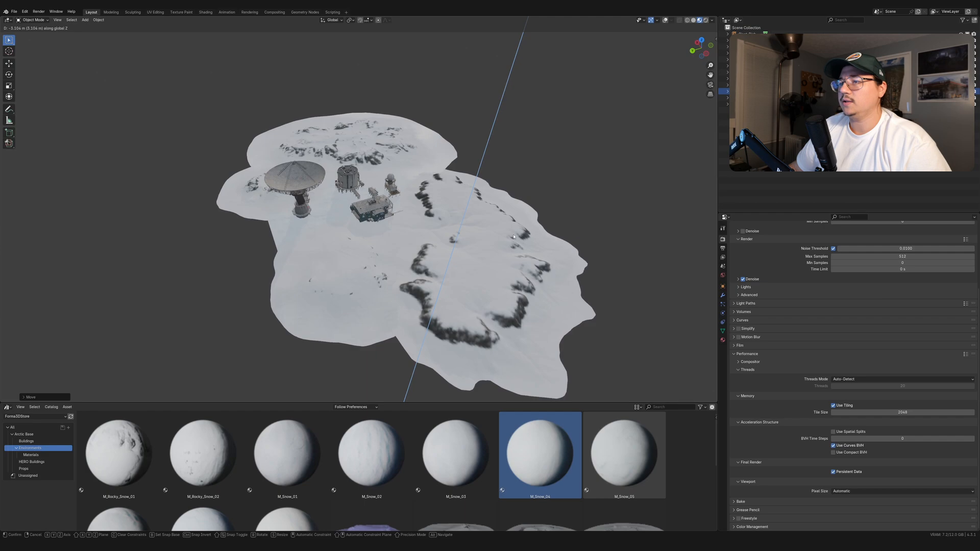
left_click(514, 236)
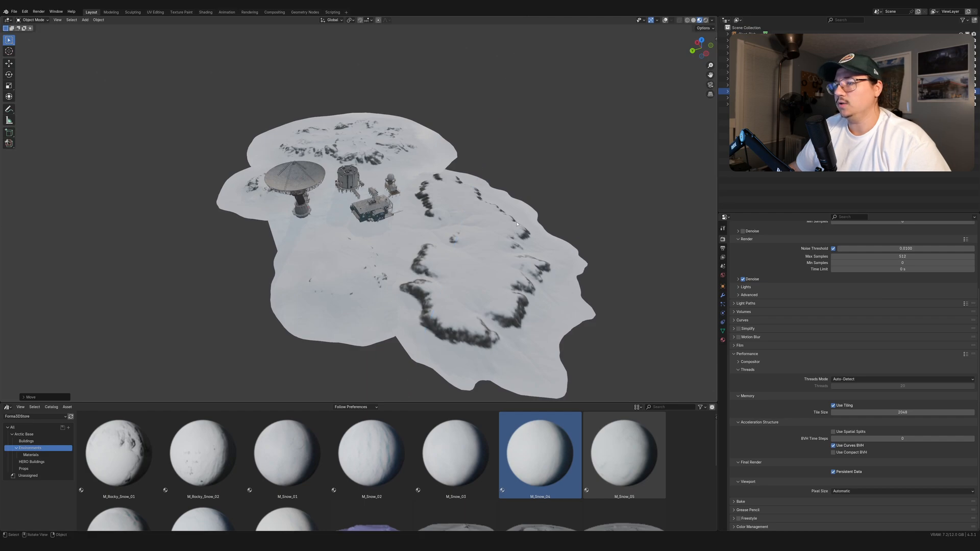
Step: Move Snowy_Hill_06 horizontally with its height locked, and fine-tune its height along Z
scroll(514, 237, "up", 3)
middle_click_drag(574, 273, 490, 268)
key("g")
key("shift+z")
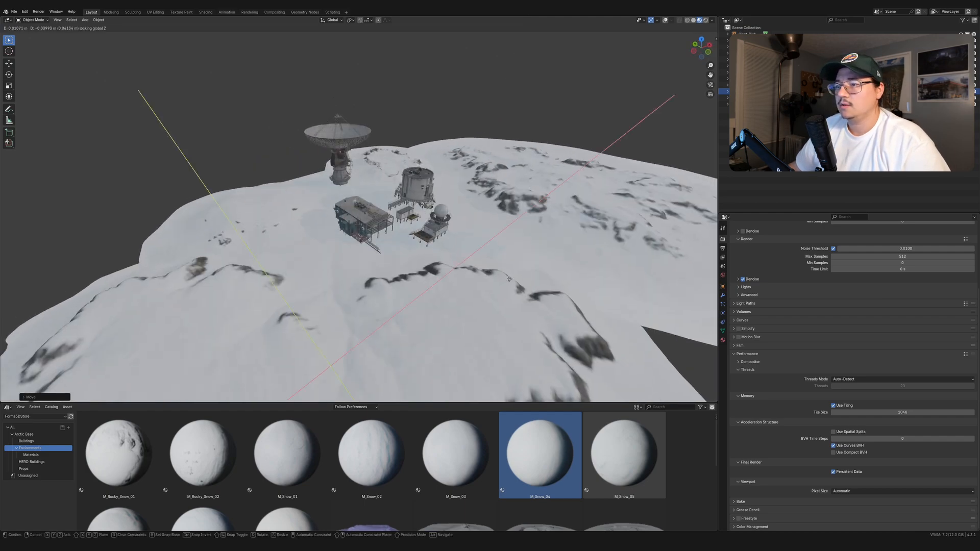
left_click(531, 286)
middle_click_drag(536, 299, 491, 304)
key("g")
key("z")
left_click(495, 275)
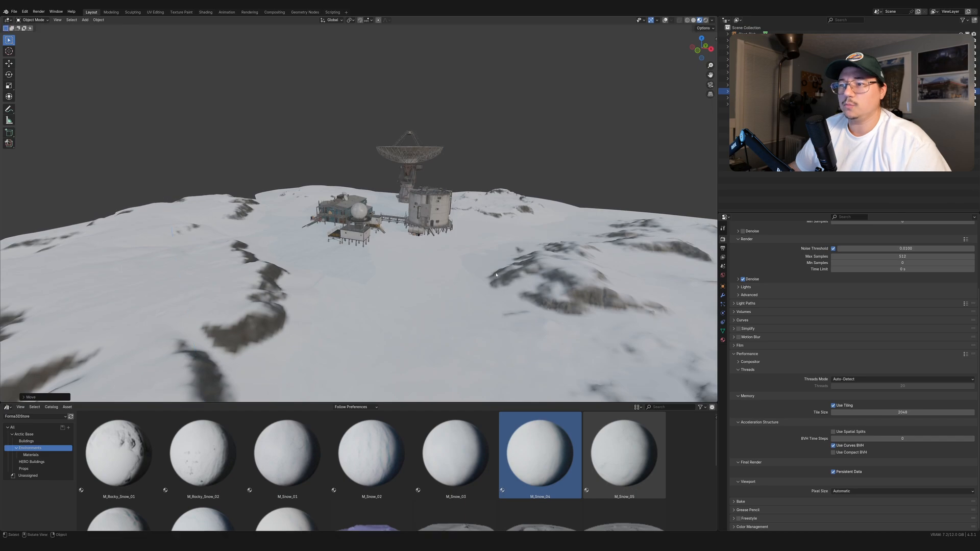
Step: Scale the selected snowy terrain up by a factor of about 1.13 and reposition the terrain around the base
middle_click_drag(479, 268, 375, 316)
middle_click_drag(443, 301, 360, 250)
key("s")
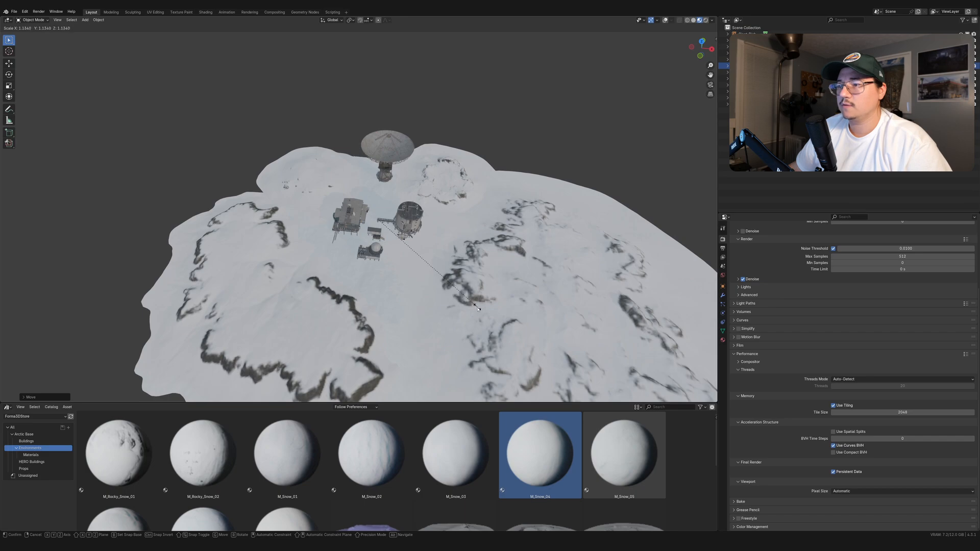
left_click(477, 306)
middle_click_drag(476, 307, 345, 309)
key("g")
middle_click_drag(441, 284, 438, 257)
left_click(431, 287)
Step: Add a camera, look through it and lock the camera to the view
key("shift+a")
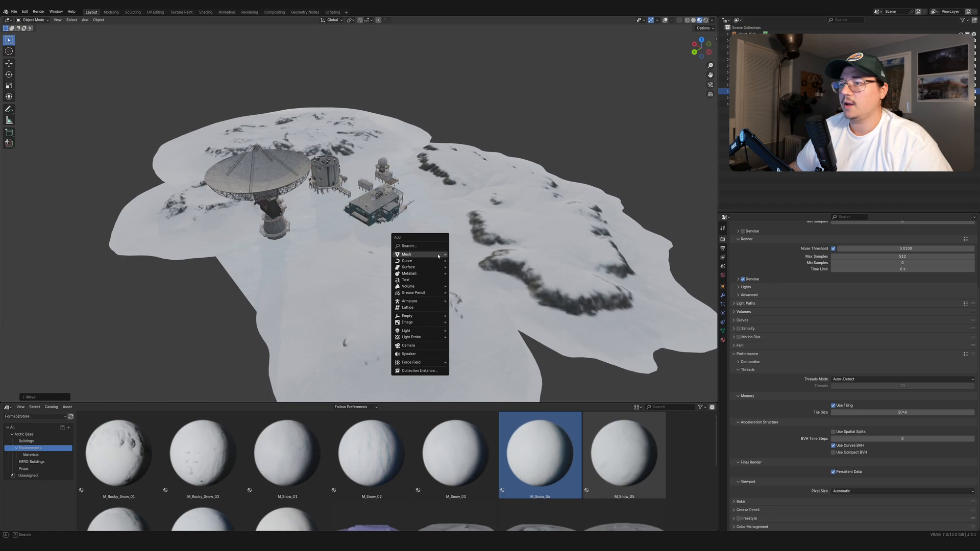
left_click(412, 347)
key("KP_0")
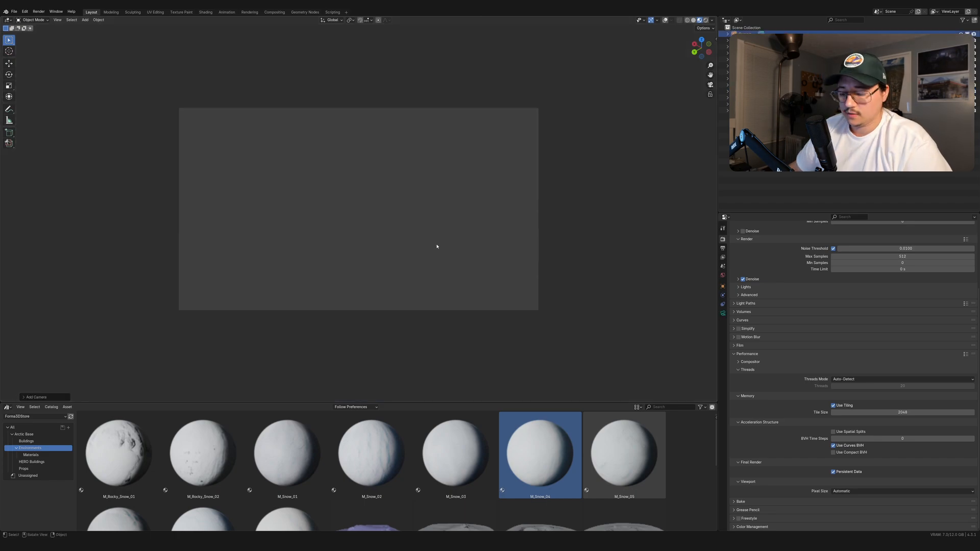
key("n")
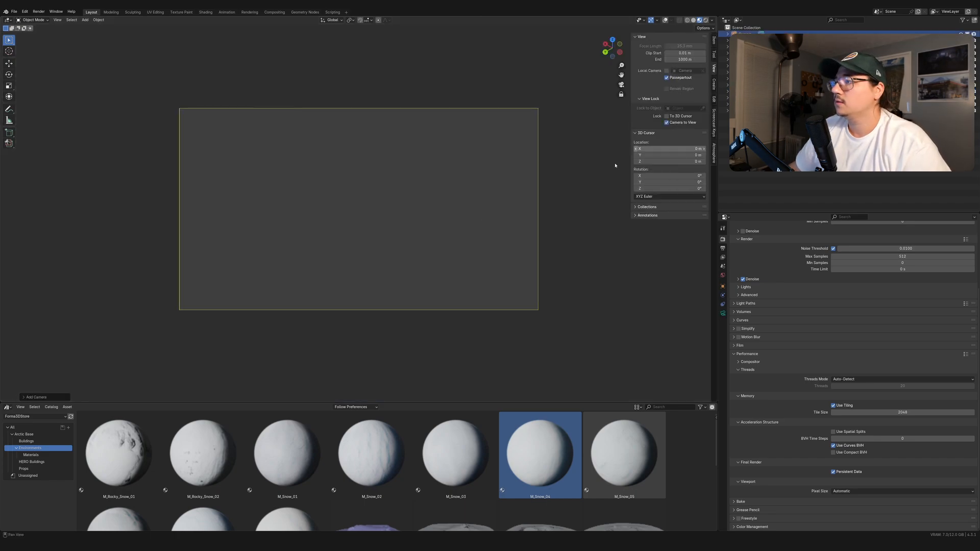
key("n")
Step: Frame the buildings and the satellite dish from above through the locked camera, and leave the camera view
middle_click_drag(446, 231, 683, 135)
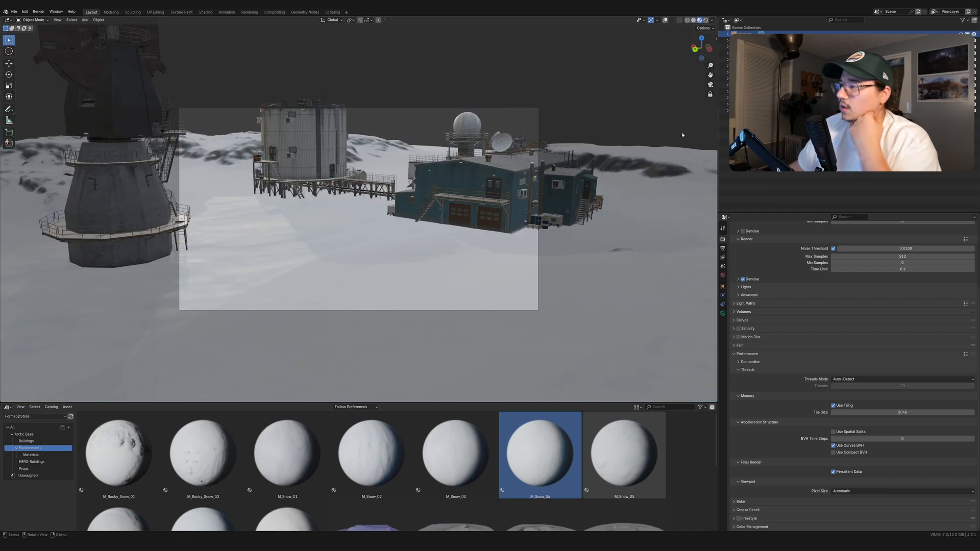
middle_click_drag(556, 217, 371, 255)
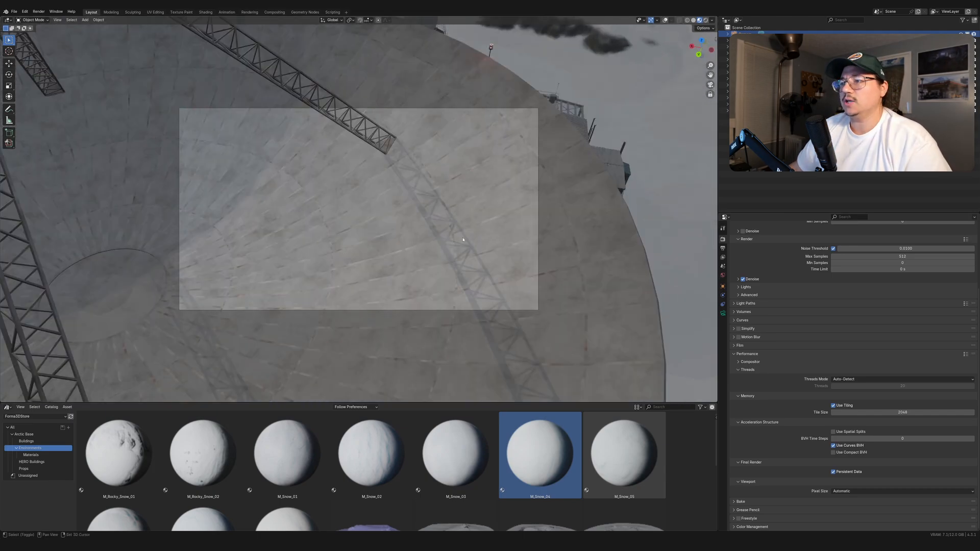
middle_click_drag(463, 240, 463, 218, "shift")
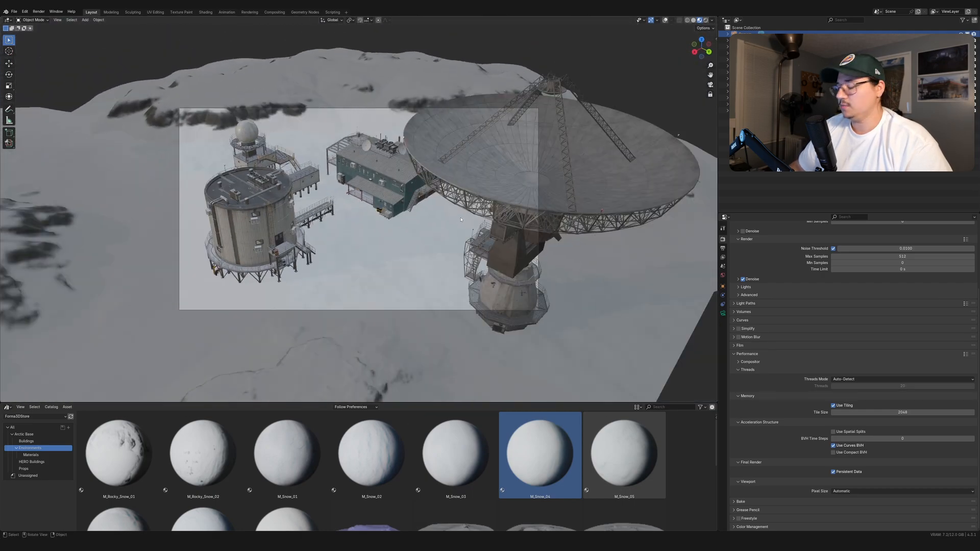
key("KP_0")
Step: Move the satellite dish horizontally, height locked, away from the other buildings to beyond the small rocky hill
middle_click_drag(693, 204, 350, 229)
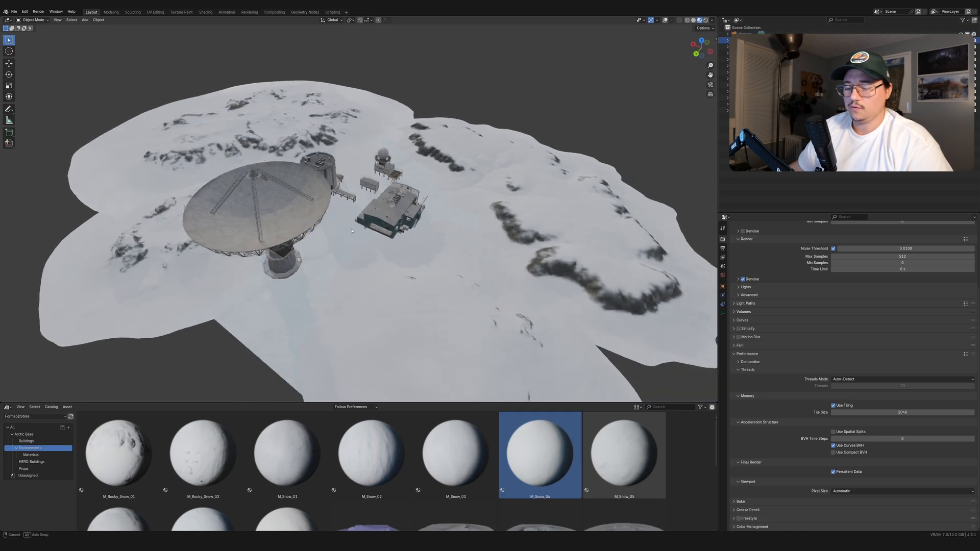
key("g")
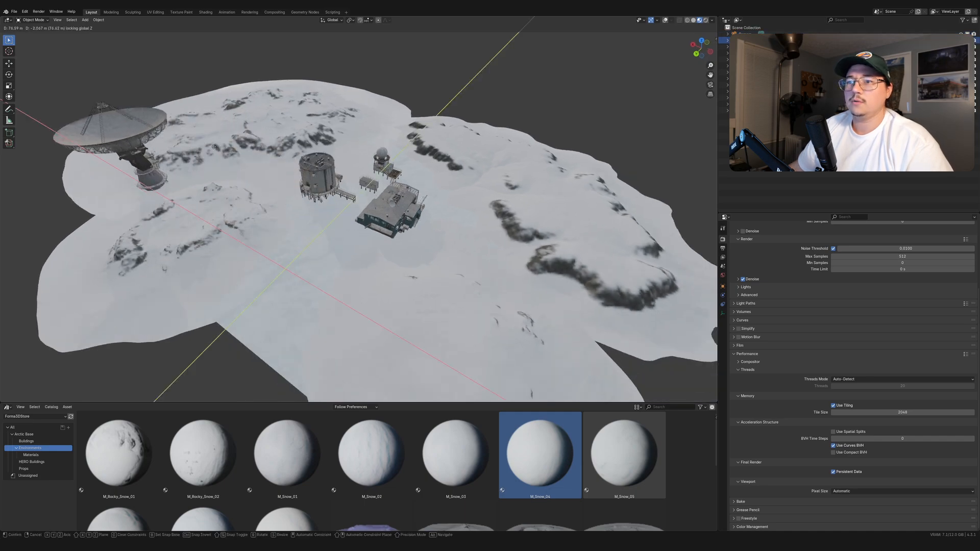
left_click(176, 142)
middle_click_drag(184, 186, 368, 187)
scroll(336, 167, "down", 4)
key("g")
left_click(371, 182)
middle_click_drag(425, 232, 429, 210)
scroll(424, 210, "up", 3)
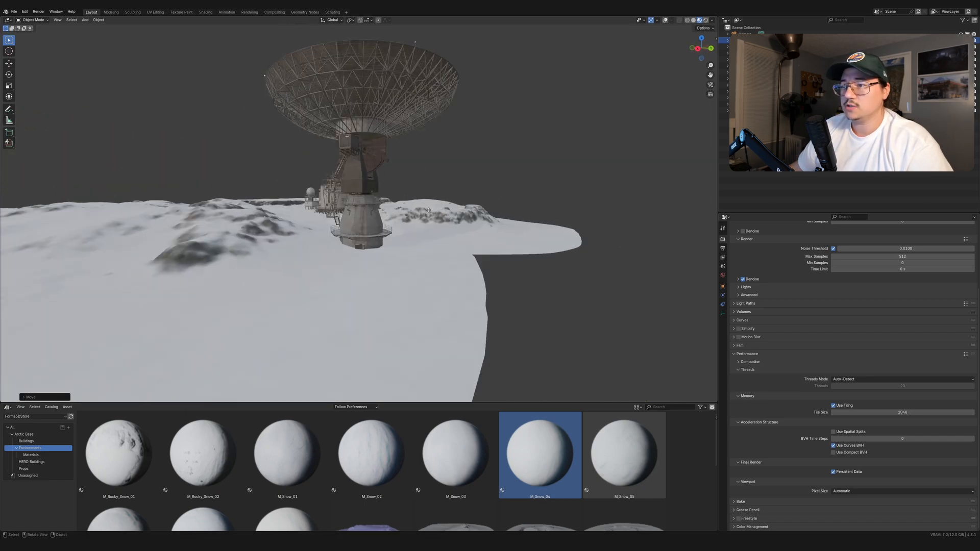
scroll(428, 210, "down", 6)
Step: Rotate the large snowy mountain about Z and move it horizontally, keeping it clear of the satellite dish and buildings
middle_click_drag(328, 245, 353, 286)
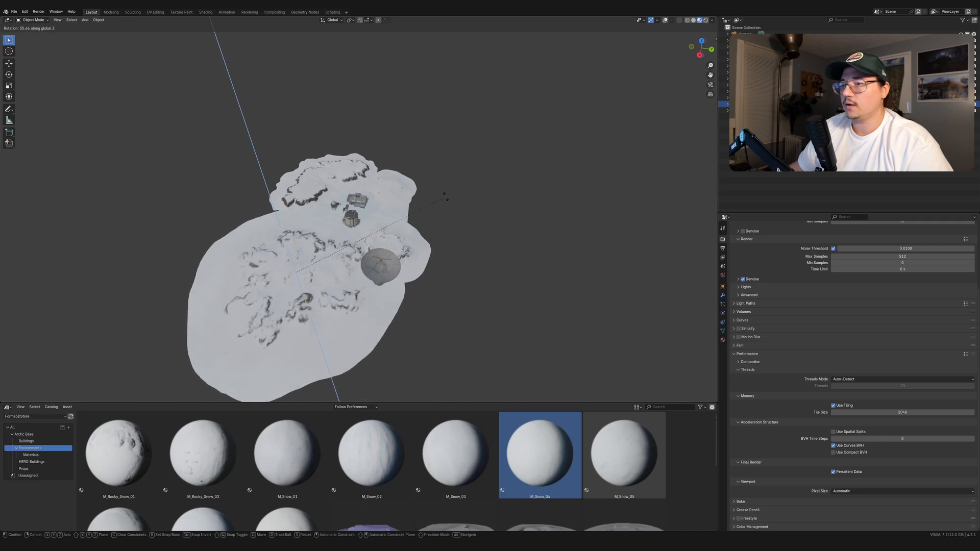
left_click(214, 185)
key("g")
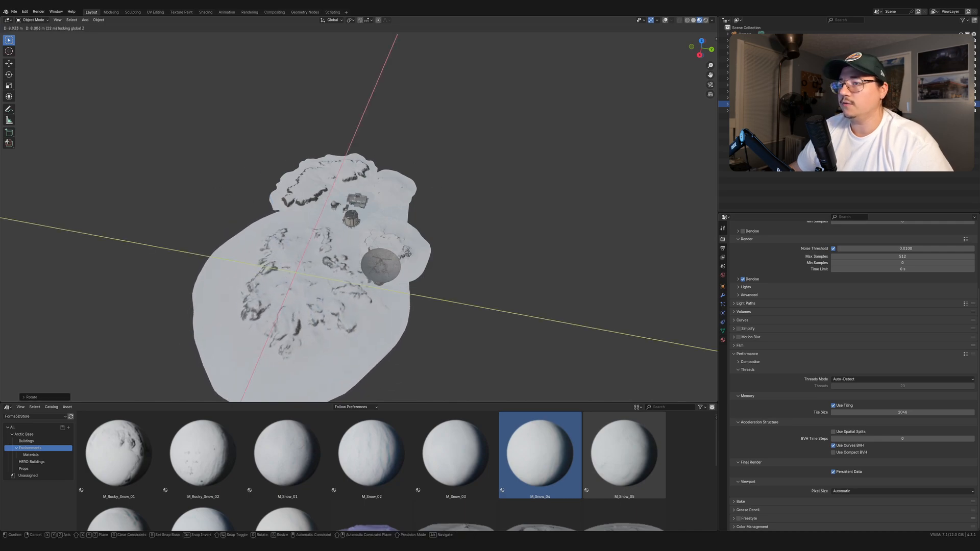
left_click(405, 245)
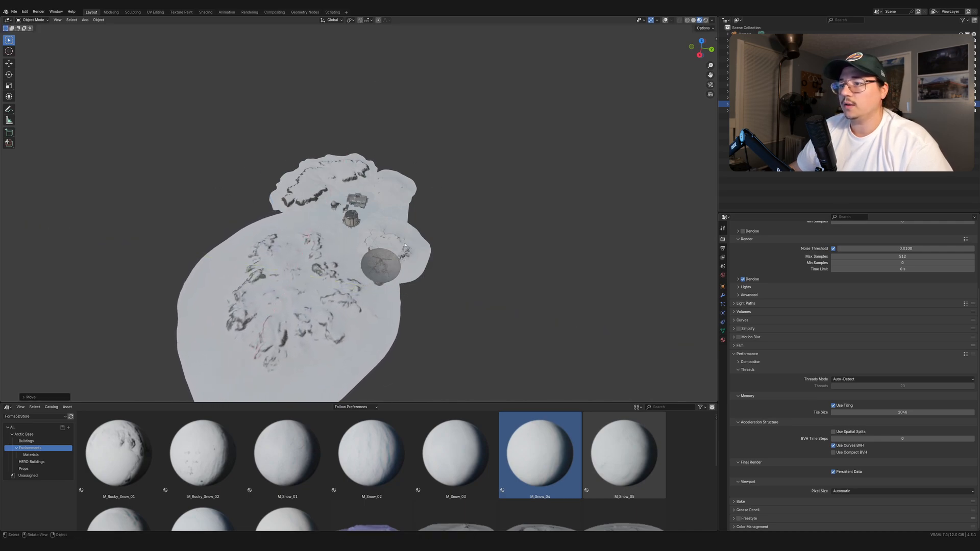
Step: Reposition the small rocky hill near the satellite dish and rotate the ground plane about Z
left_click(432, 223)
key("Tab")
key("Tab")
key("g")
key("z")
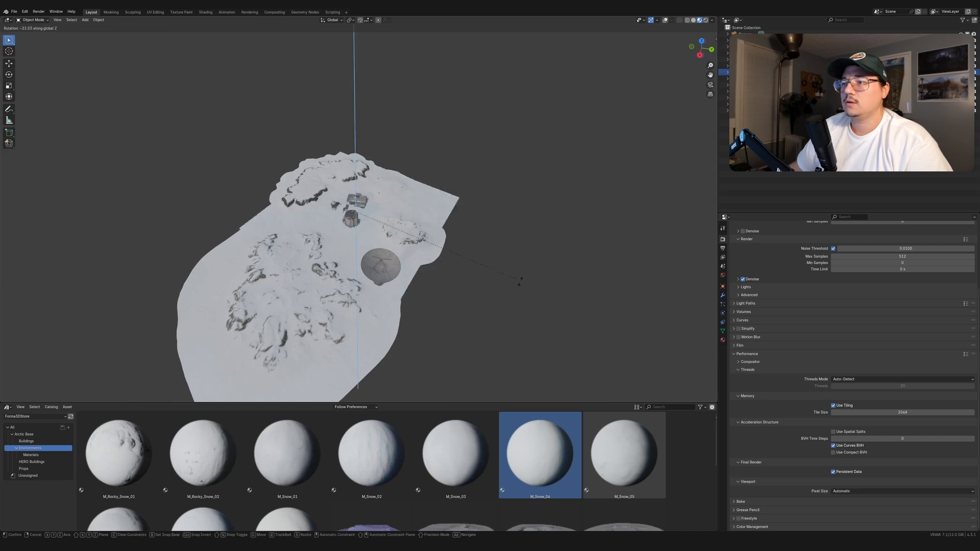
left_click(489, 309)
Step: Reframe the camera close to the satellite dish's tower, with the teal building and snowy hills in the background
key("KP_0")
middle_click_drag(410, 212, 462, 193)
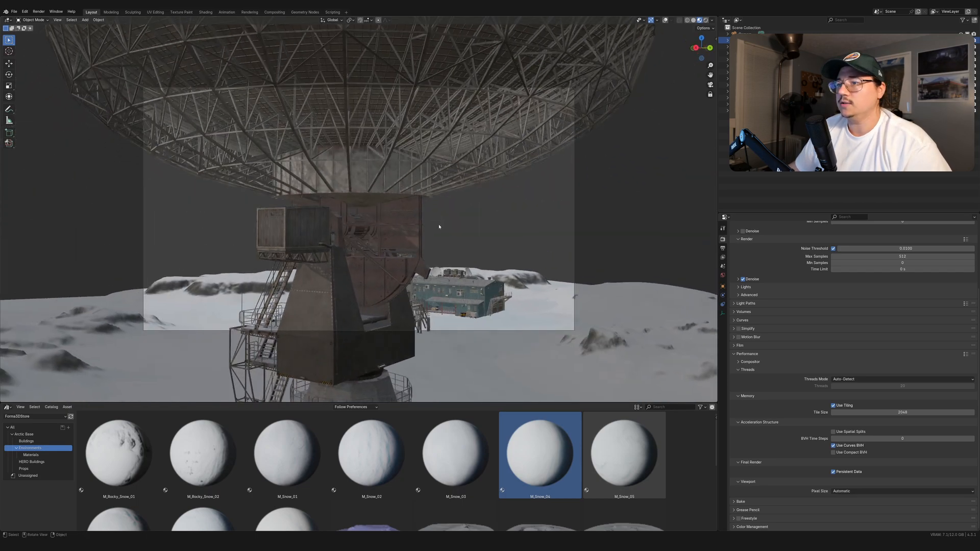
scroll(442, 250, "up", 4)
middle_click_drag(443, 260, 483, 200, "shift")
middle_click_drag(383, 315, 417, 74, "shift")
scroll(449, 250, "up", 2)
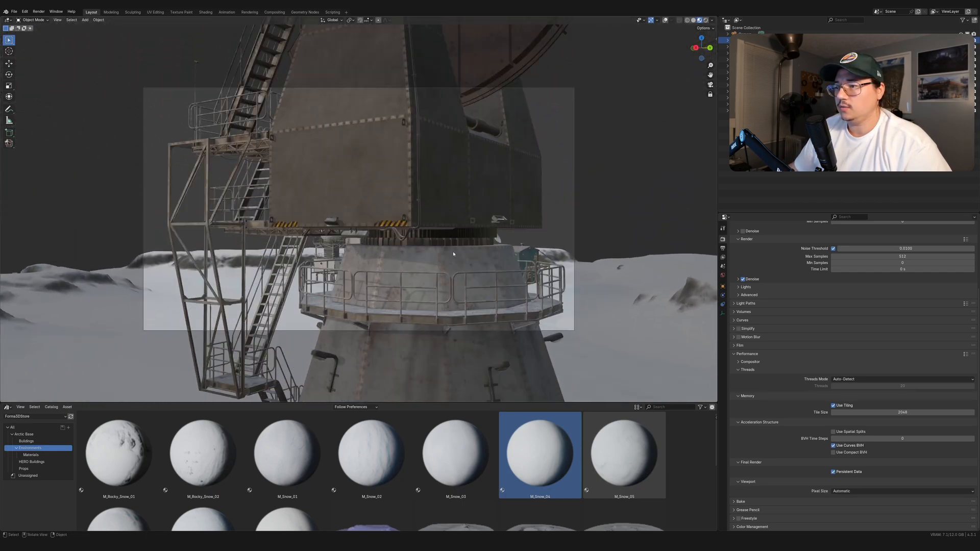
Step: Set the render resolution's Y value to 940 px and pull the camera slightly back from the dish's tower
left_click(723, 249)
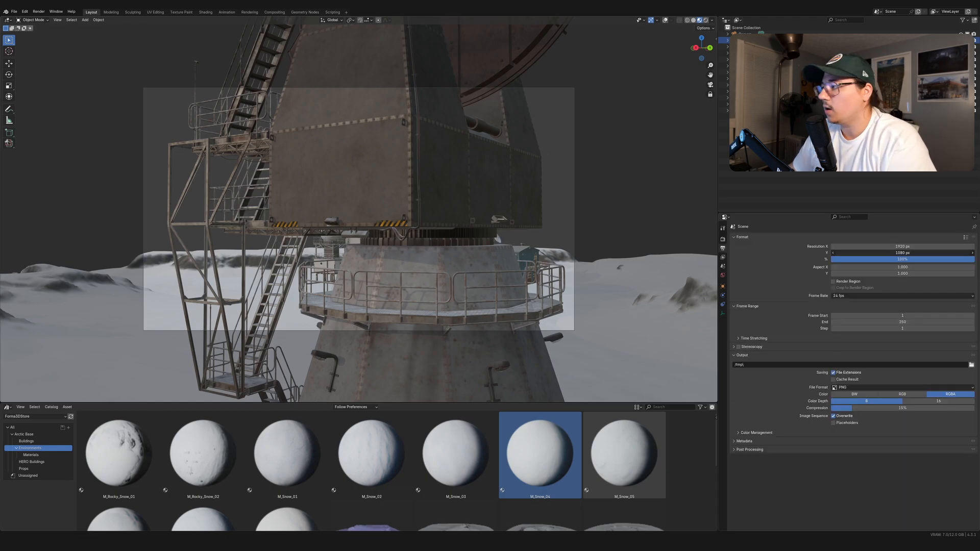
left_click_drag(902, 253, 882, 252)
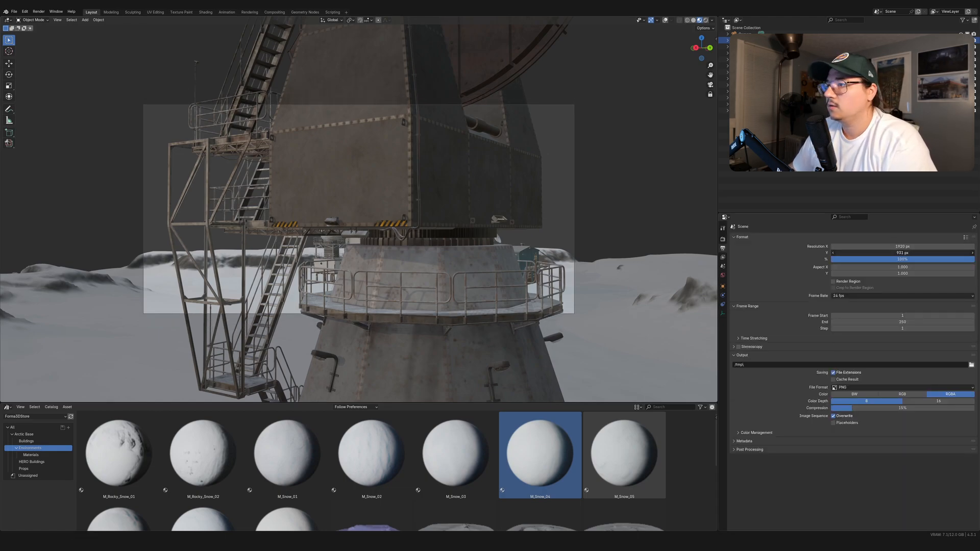
scroll(471, 268, "down", 2)
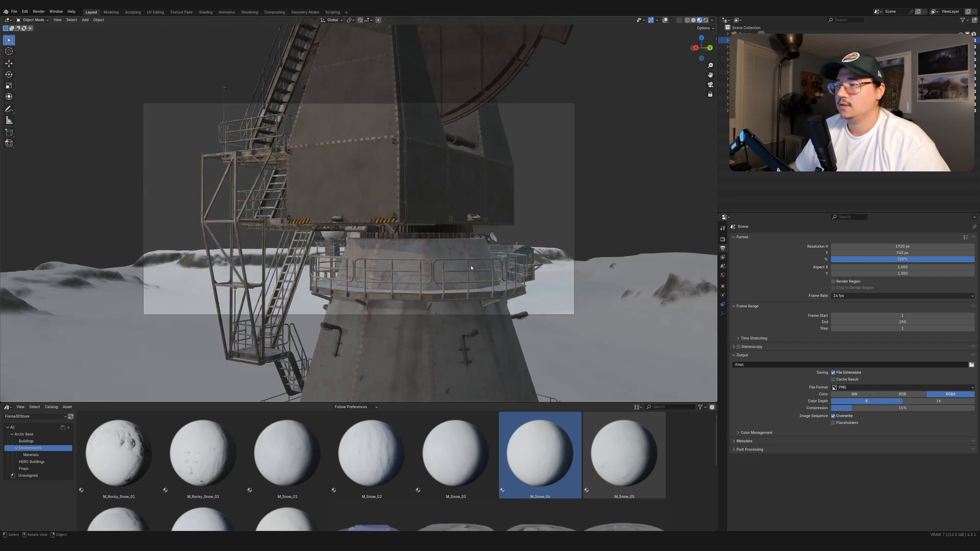
Step: Set the camera's passepartout opacity to 1.000 so the area outside the frame is fully black
key("n")
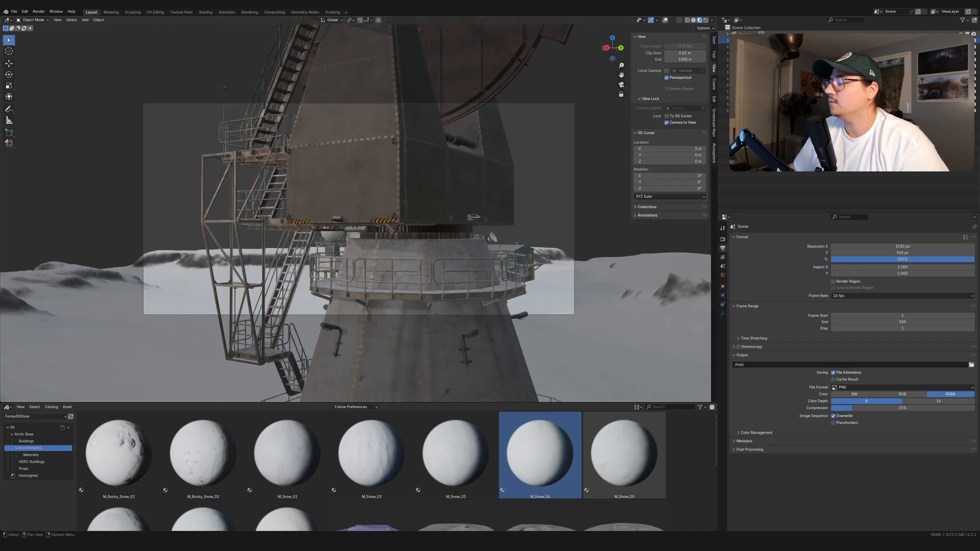
left_click(723, 314)
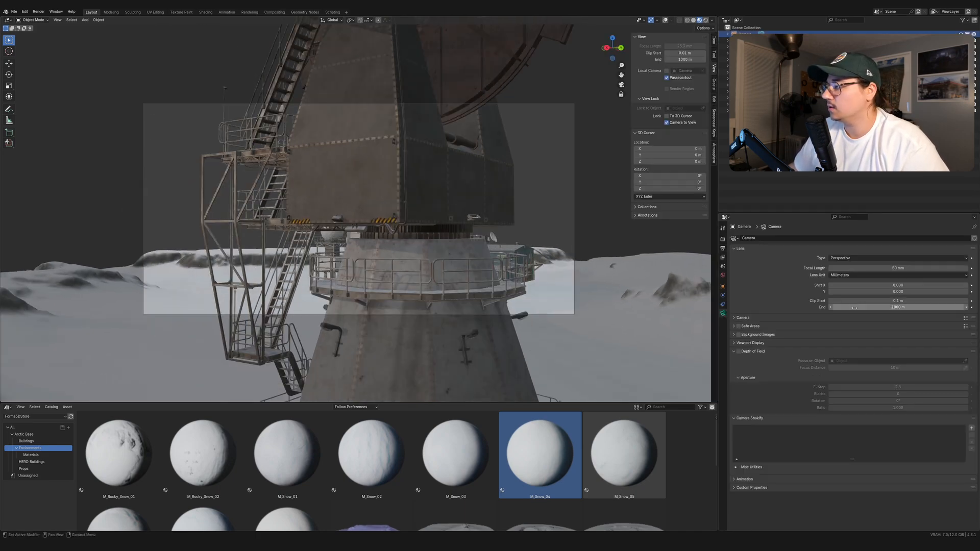
left_click(735, 318)
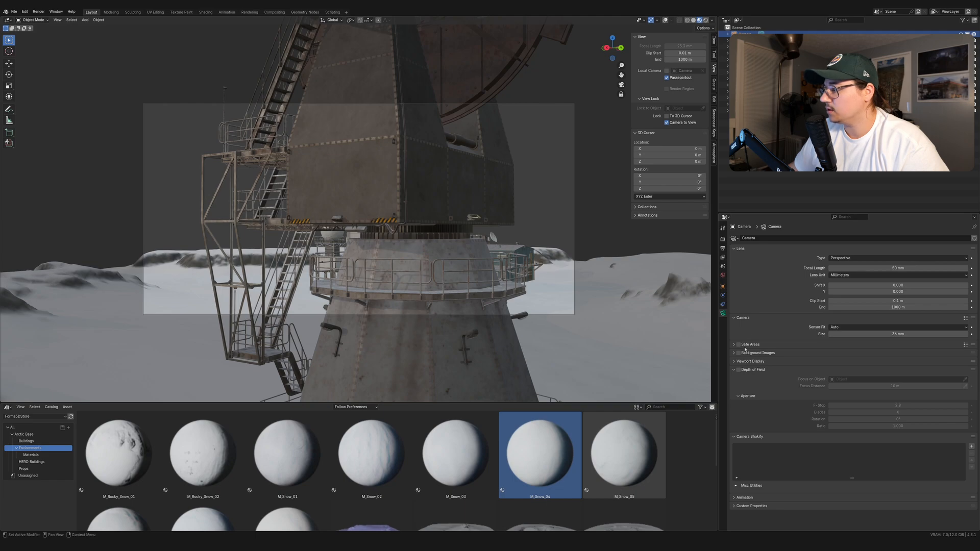
left_click(735, 345)
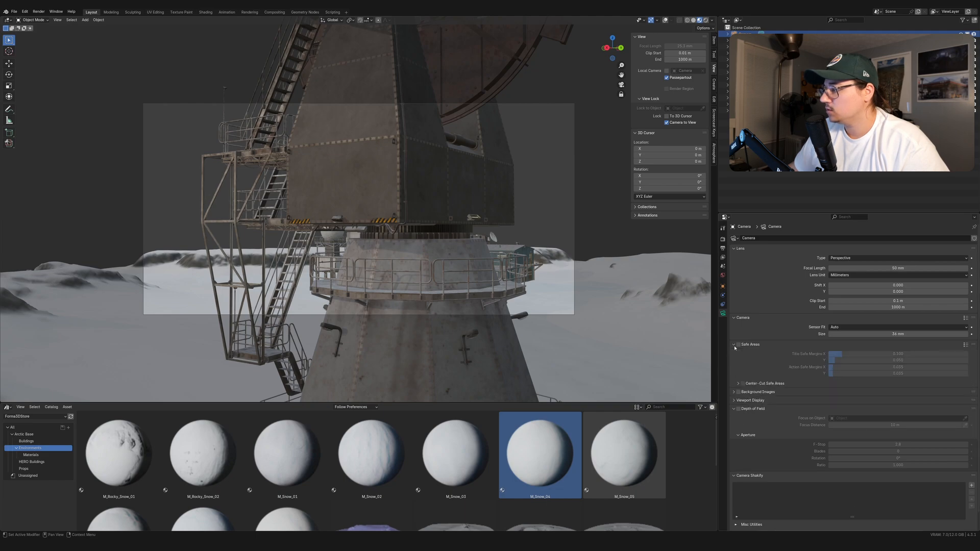
left_click(735, 345)
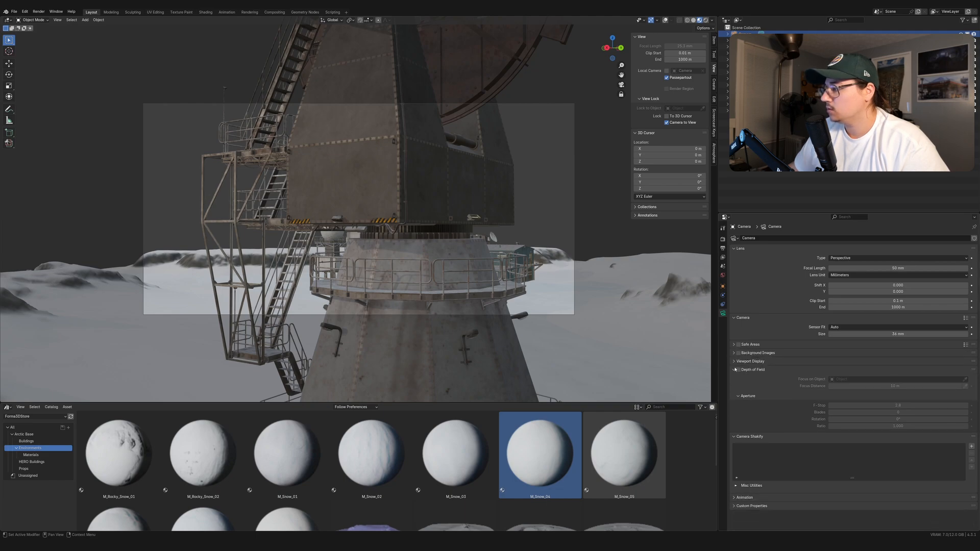
left_click(735, 361)
left_click_drag(901, 407, 968, 407)
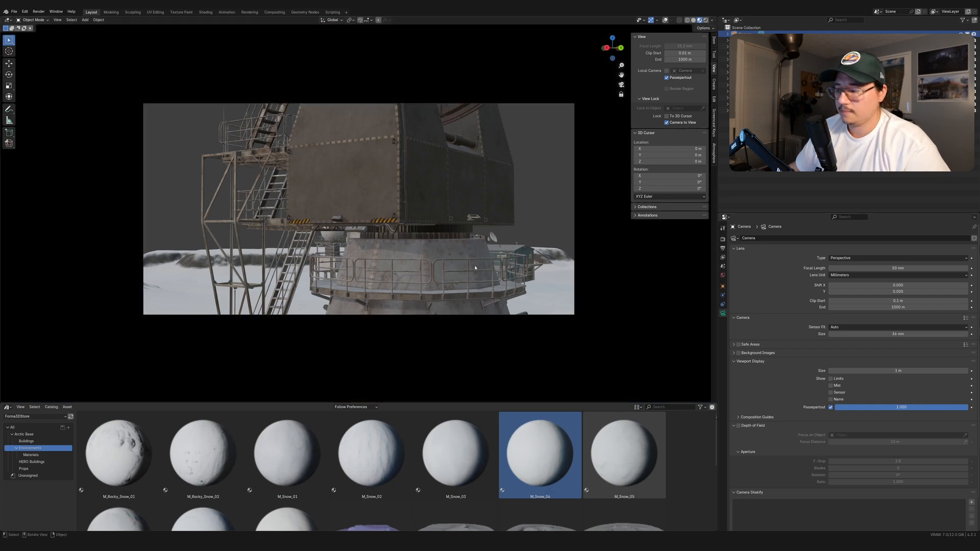
key("n")
Step: Try closer camera angles around the satellite dish's tower, stairs and railings, and over the dish's inner surface
middle_click_drag(461, 255, 466, 276)
scroll(499, 251, "up", 2)
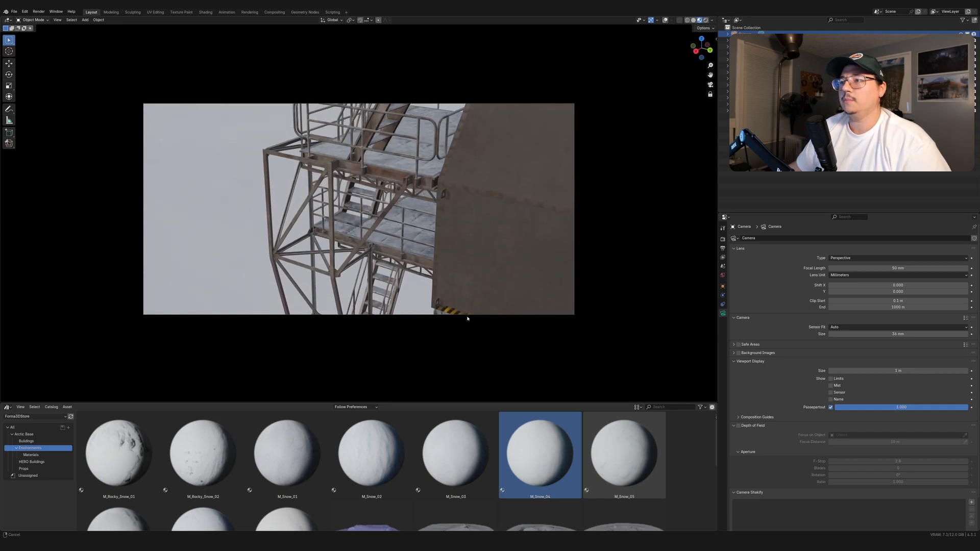
middle_click_drag(467, 318, 460, 152)
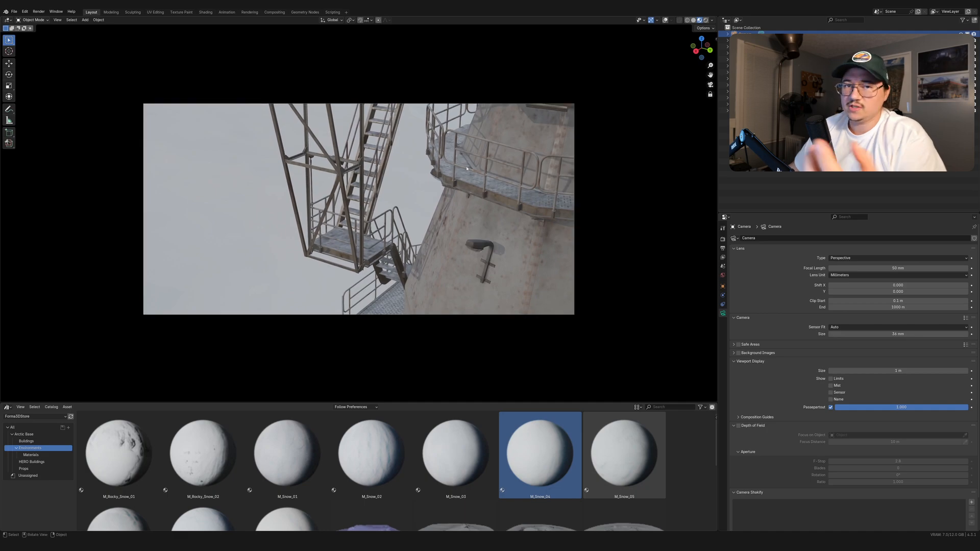
scroll(458, 212, "down", 1)
middle_click_drag(582, 193, 450, 215, "shift")
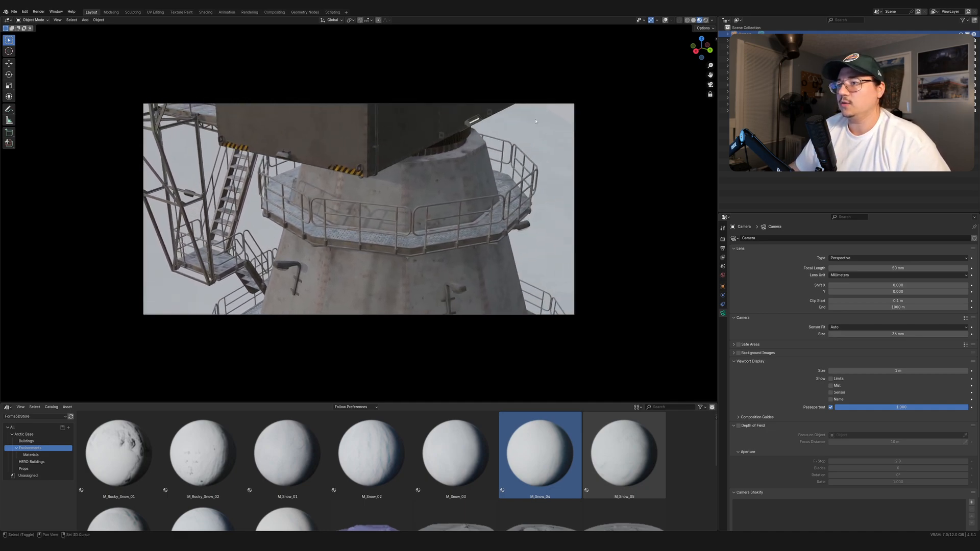
middle_click_drag(536, 121, 410, 275, "shift")
scroll(464, 194, "down", 3)
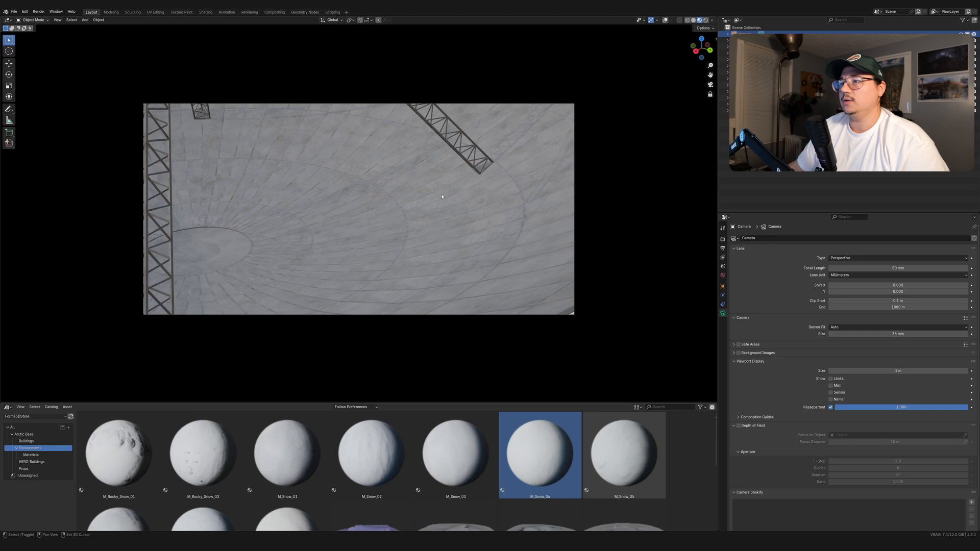
middle_click_drag(442, 197, 443, 222)
middle_click_drag(364, 173, 428, 188, "shift")
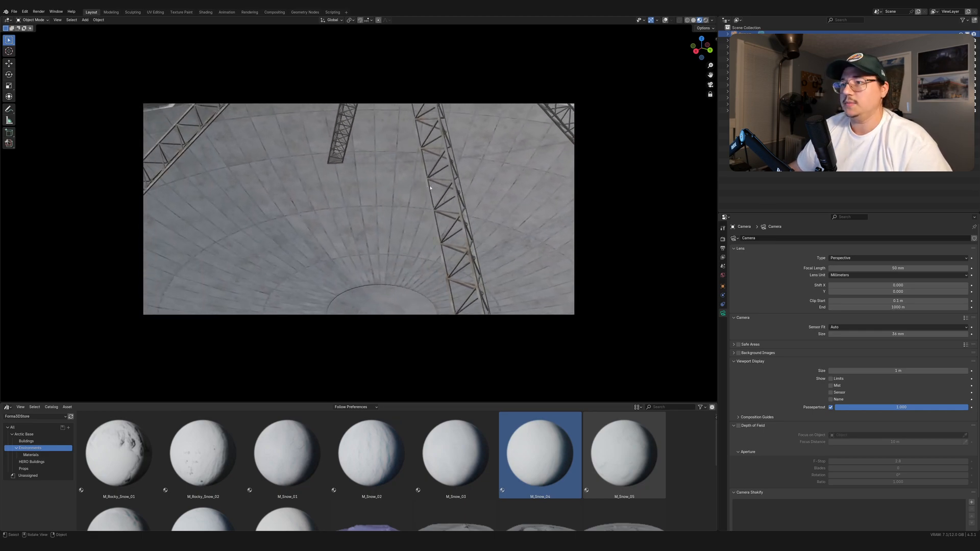
middle_click_drag(413, 146, 459, 154)
middle_click_drag(365, 178, 391, 259, "shift")
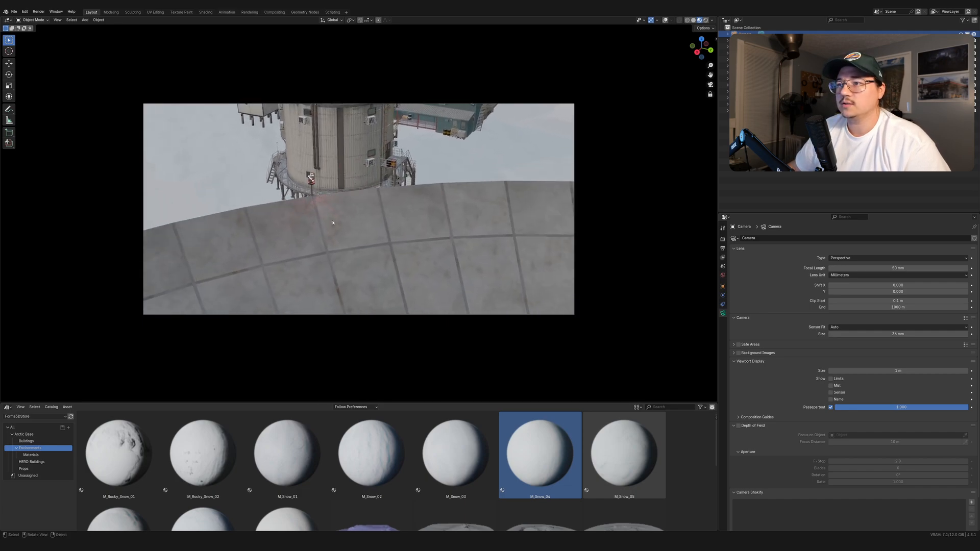
Step: Turn on the viewport overlays and refocus the camera from the satellite dish onto the round lab building, framing it with the dish's struts
left_click(297, 172)
key("KP_Decimal")
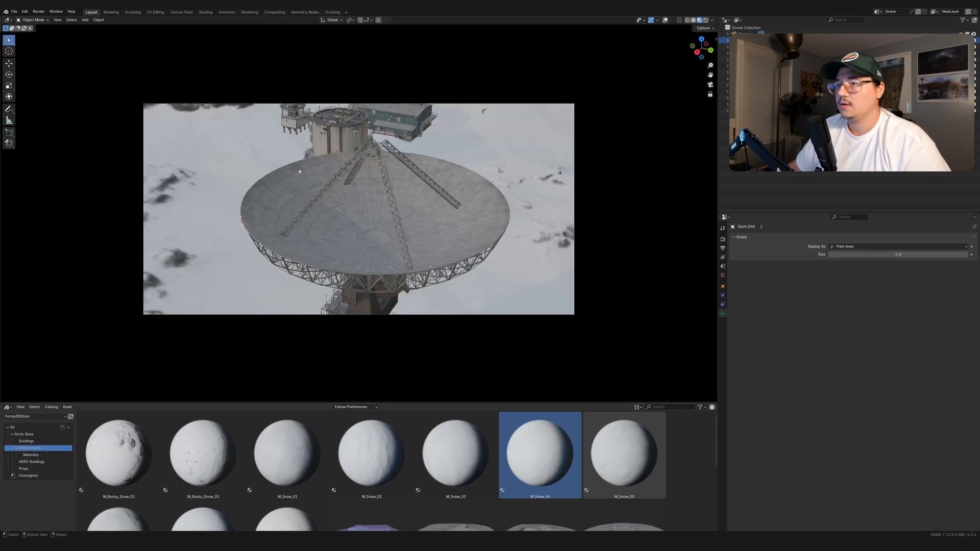
scroll(297, 172, "up", 5)
middle_click_drag(298, 172, 342, 215, "shift")
scroll(342, 215, "down", 2)
key("shift+alt+z")
left_click(335, 159)
key("KP_Decimal")
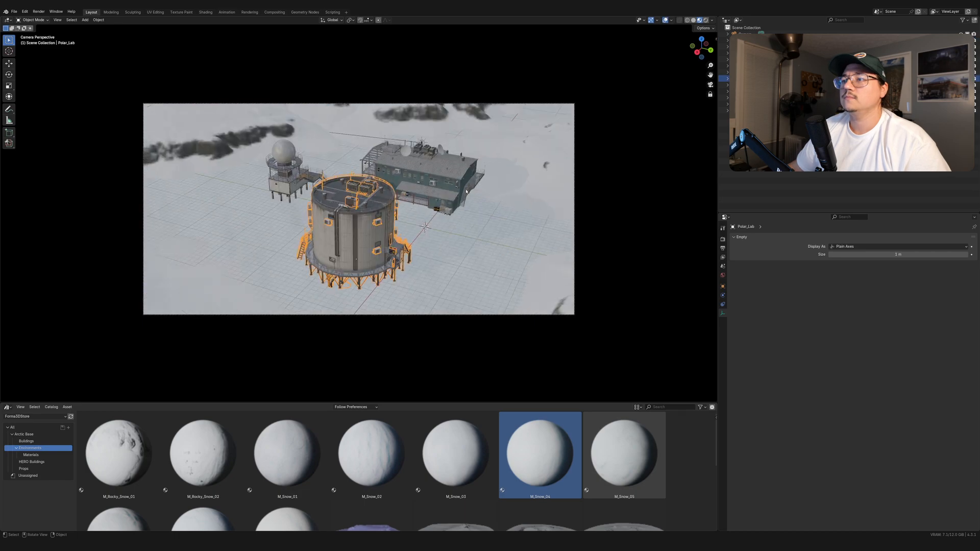
scroll(486, 238, "up", 1)
middle_click_drag(512, 284, 486, 224, "shift")
scroll(485, 238, "down", 2)
scroll(486, 224, "up", 2)
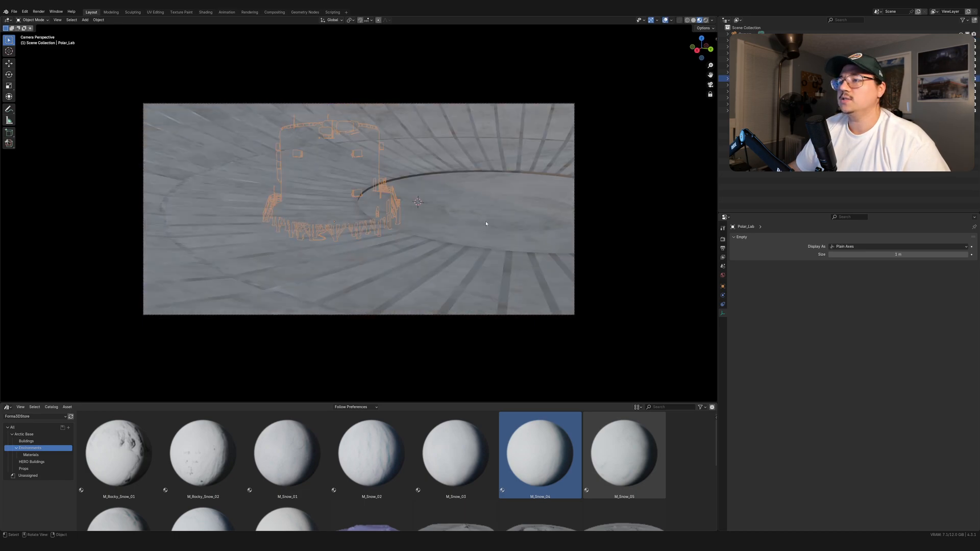
middle_click_drag(470, 264, 461, 326, "shift")
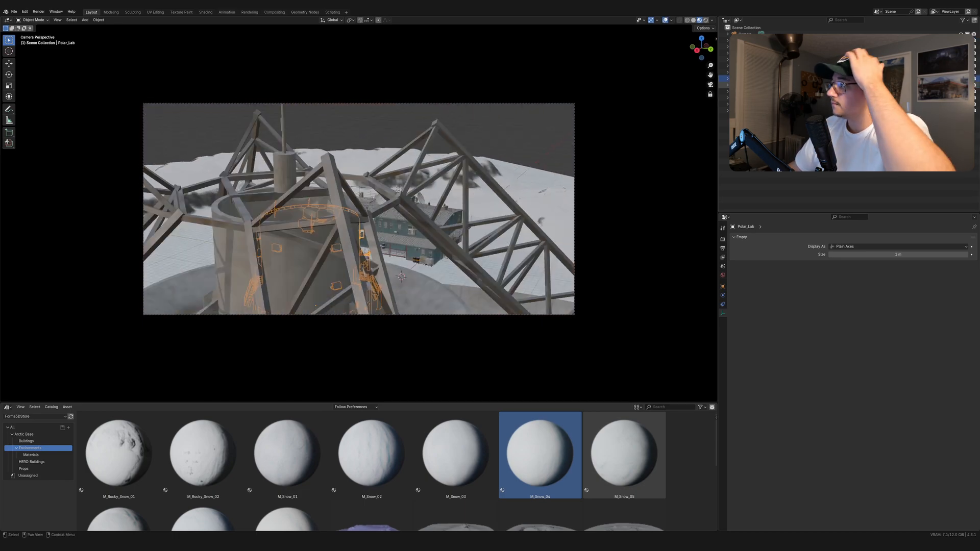
Step: Set the camera's focal length to 120 mm and orbit the camera to look down on the round lab building
left_click(744, 33)
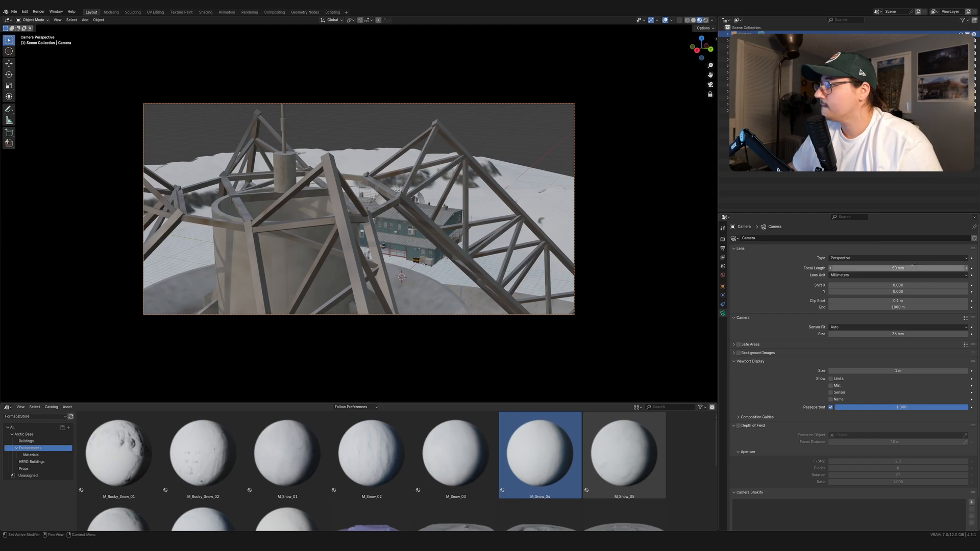
key("Return")
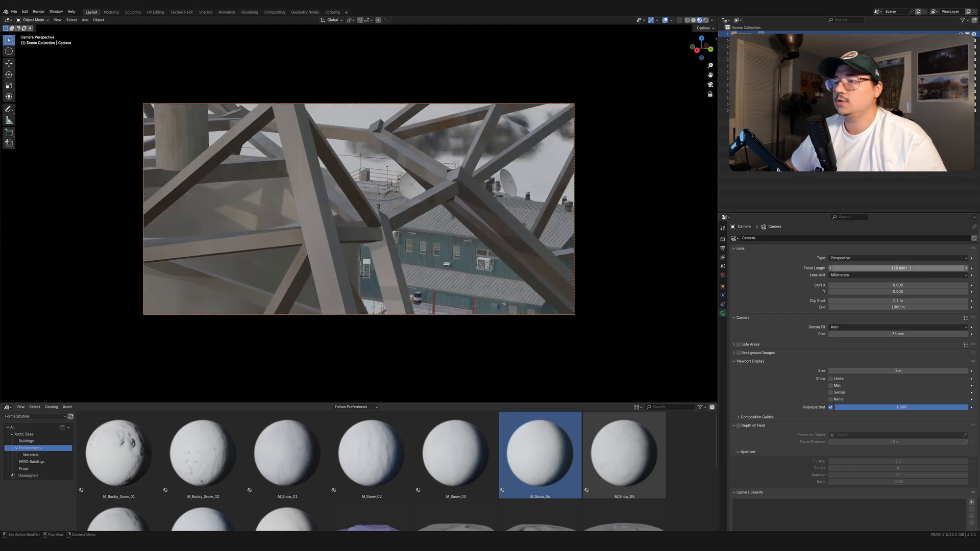
middle_click_drag(501, 191, 476, 185)
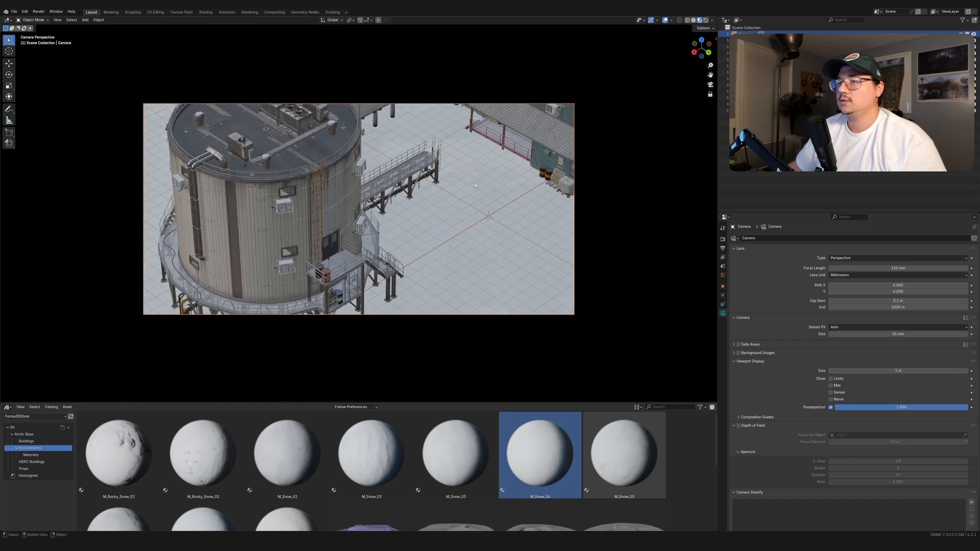
Step: Split the 3D viewport into two side by side and show an overview of the whole terrain outside the camera view in one
left_click_drag(12, 22, 362, 119)
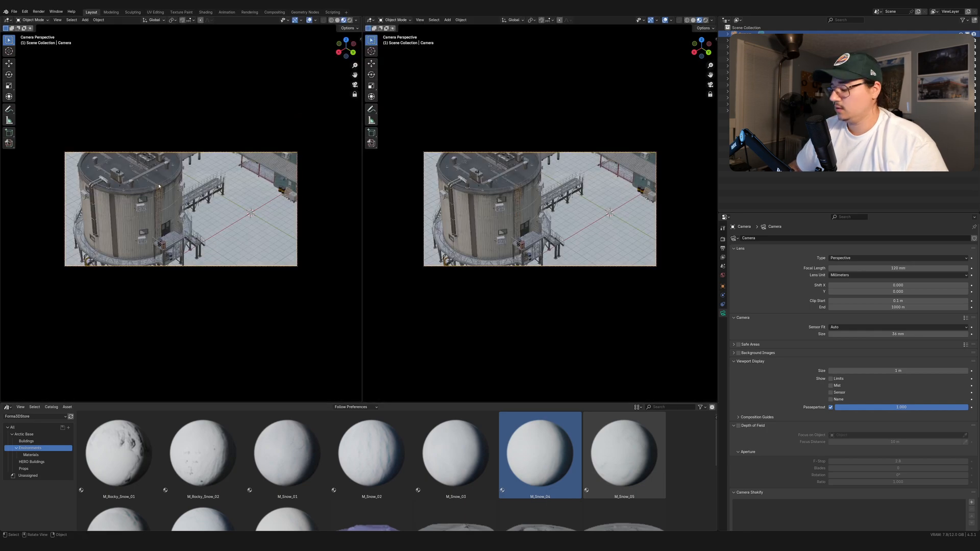
key("KP_0")
middle_click_drag(193, 212, 156, 216)
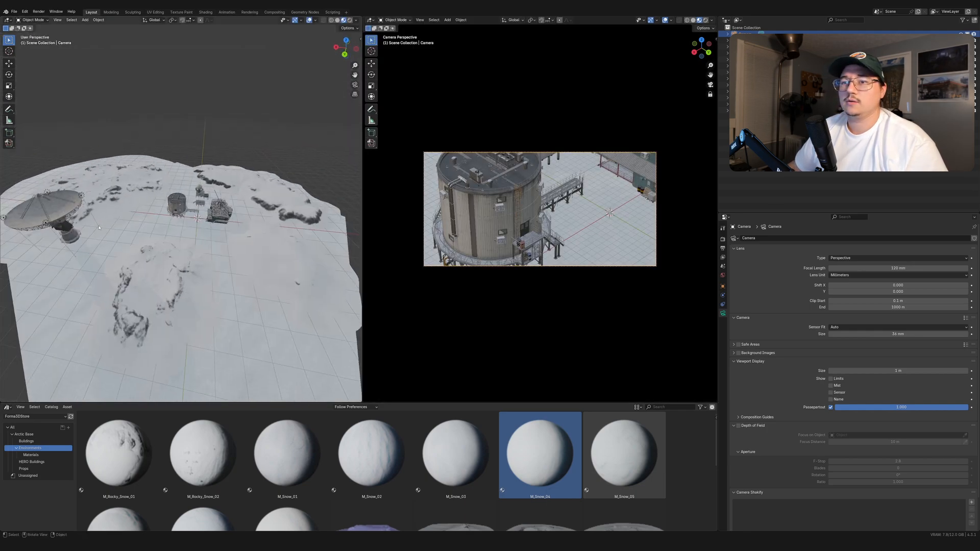
middle_click_drag(99, 228, 202, 209)
scroll(244, 178, "down", 4)
middle_click_drag(244, 178, 240, 196)
key("g")
key("y")
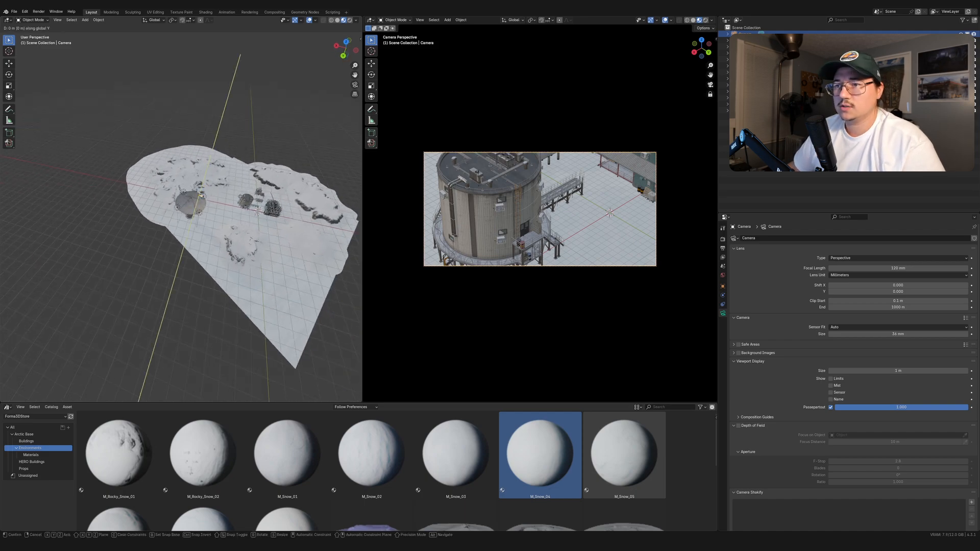
key("Escape")
key("g")
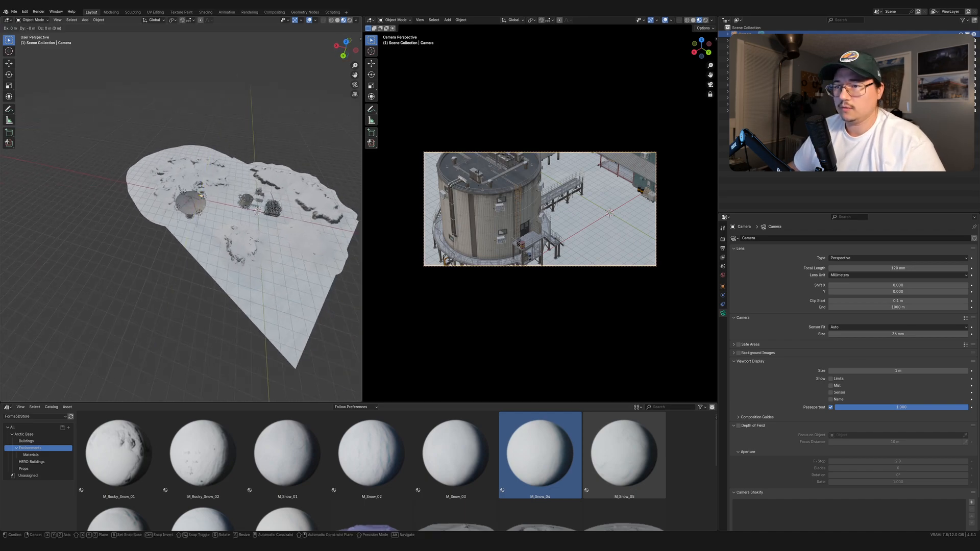
key("x")
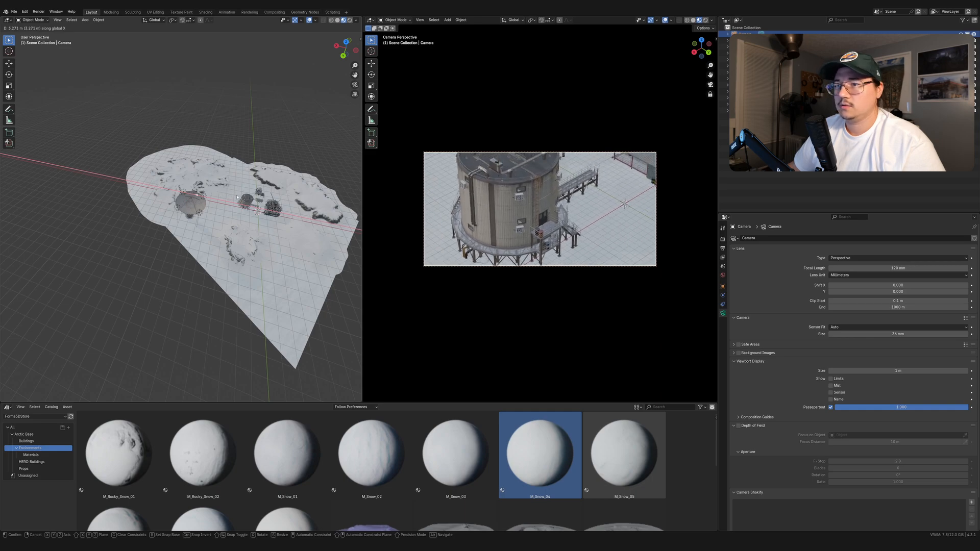
left_click(229, 206)
key("KP_7")
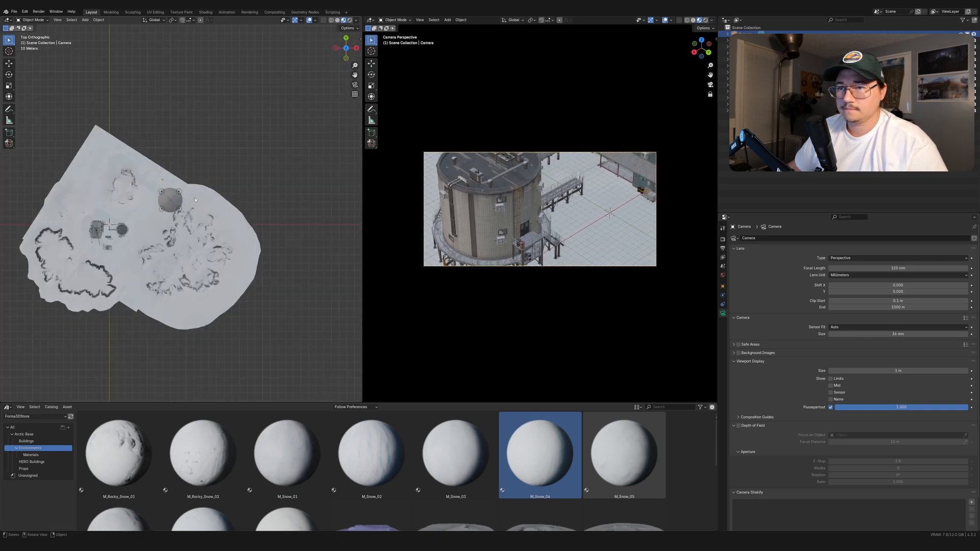
scroll(195, 201, "up", 1)
key("g")
key("shift+z")
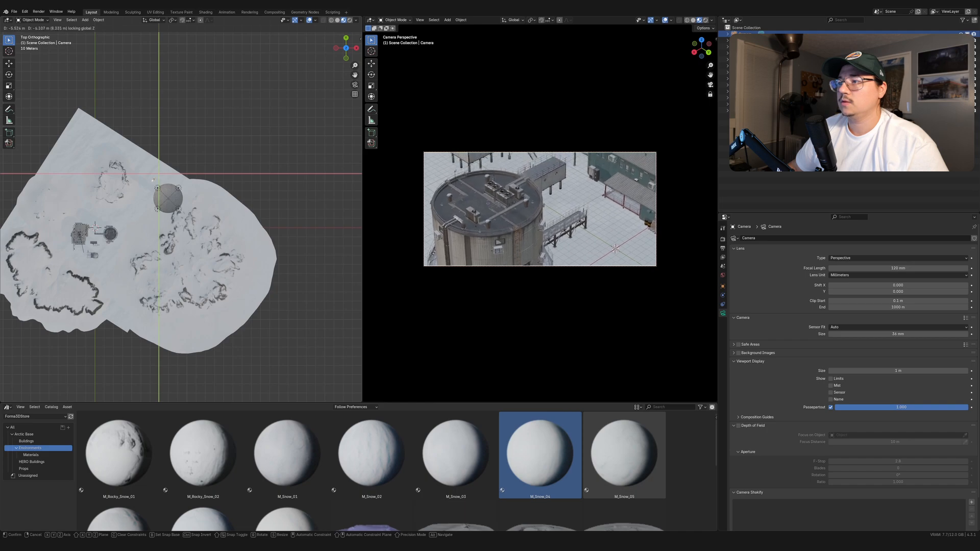
left_click(260, 287)
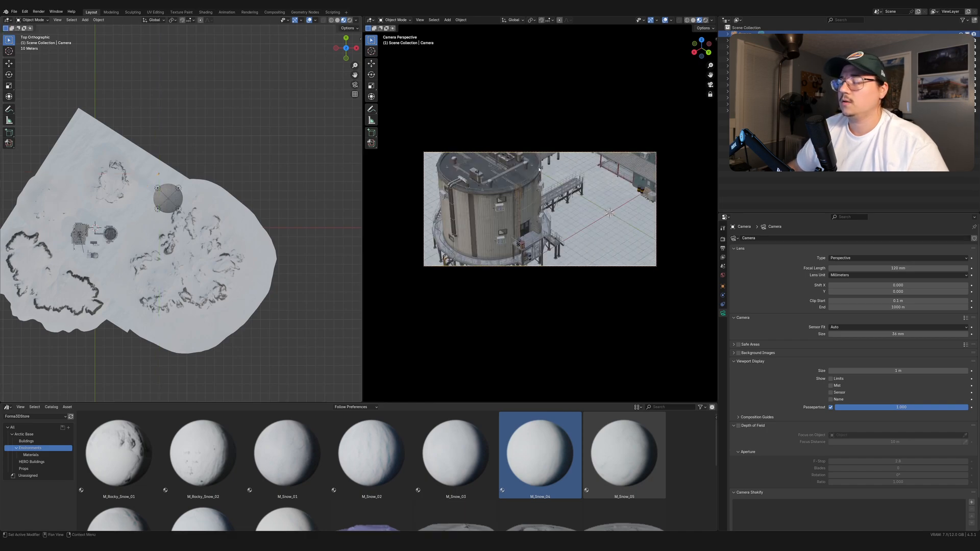
Step: Reframe the camera from a low angle on the teal building and the white stilted modules across the snow
scroll(547, 207, "down", 2)
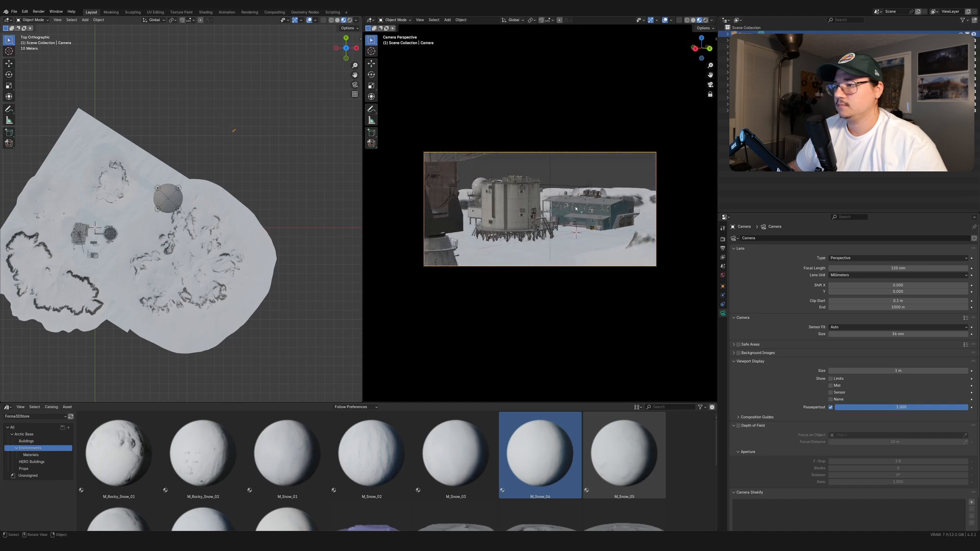
middle_click_drag(610, 213, 509, 238)
middle_click_drag(577, 197, 582, 249)
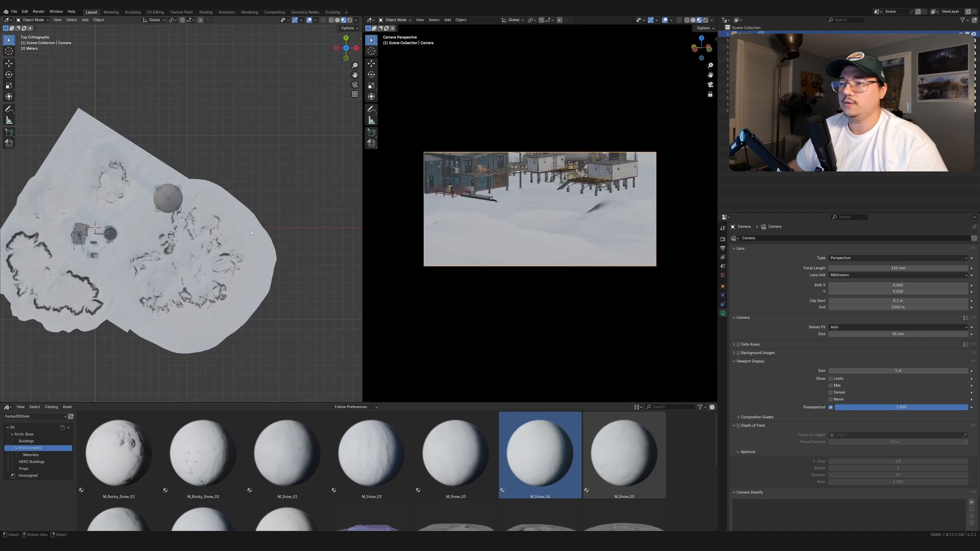
Step: Tilt the camera up by about 4.85° around its local X axis to bring the buildings and radar dome into frame
key("KP_Decimal")
scroll(259, 234, "down", 5)
middle_click_drag(258, 234, 296, 225)
key("r")
key("x")
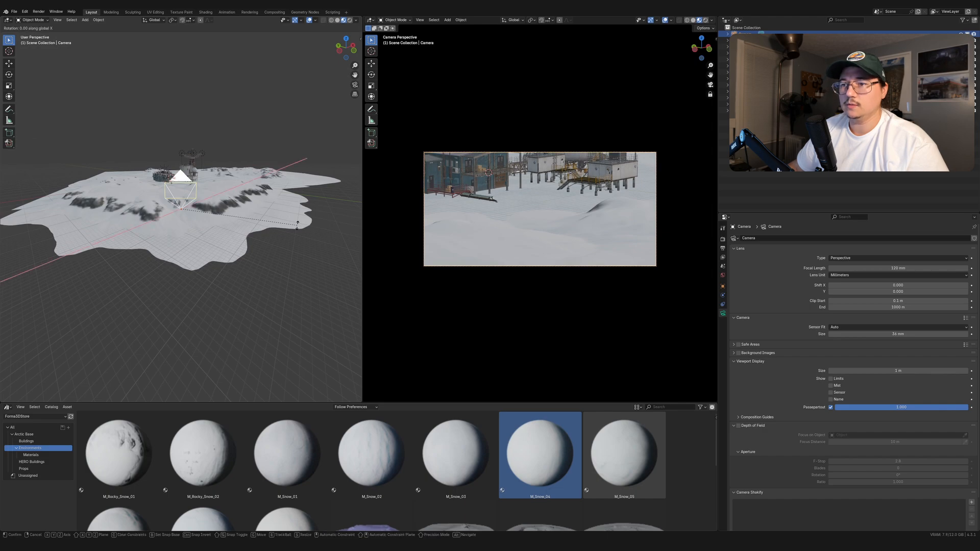
key("x")
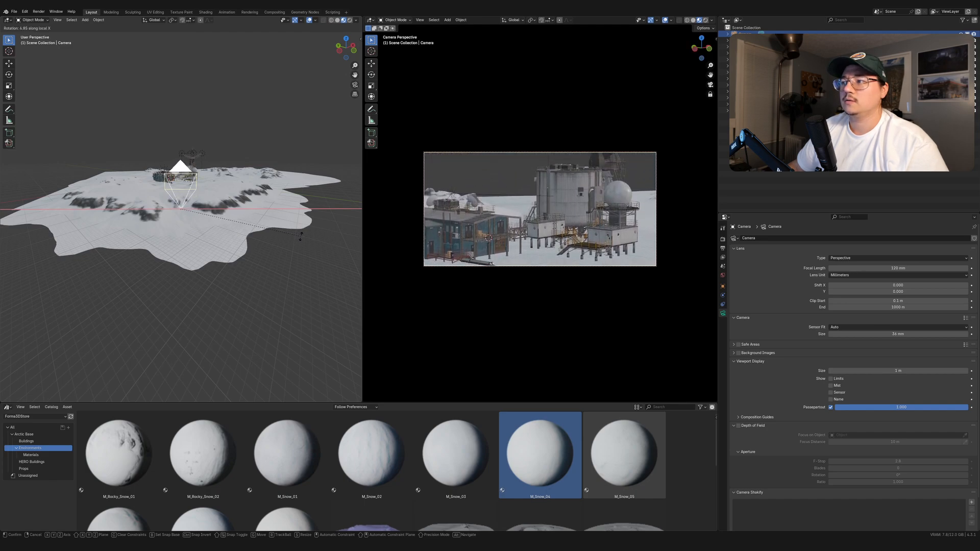
left_click(159, 153)
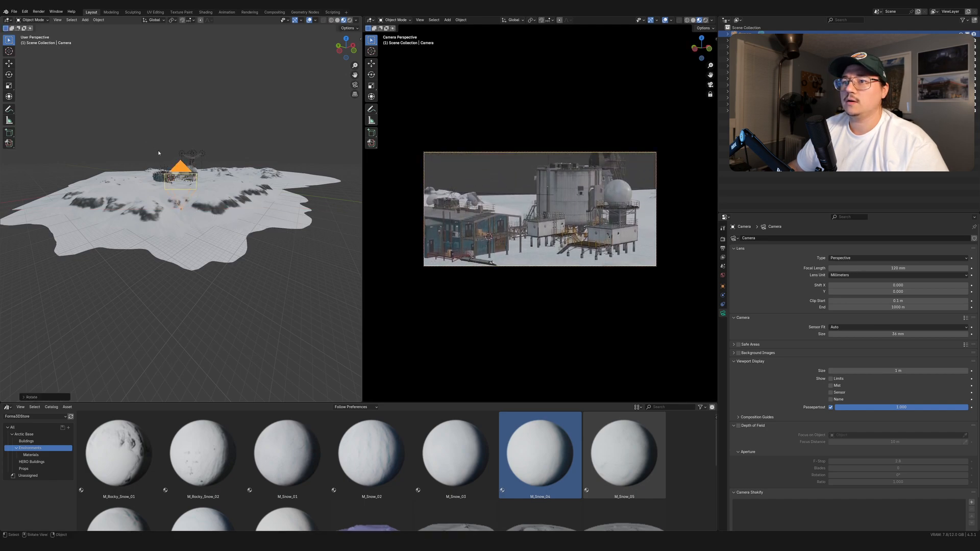
Step: Move the giant dish across the ground plane behind the teal building, beside the round tower, and lower it slightly
left_click(208, 156)
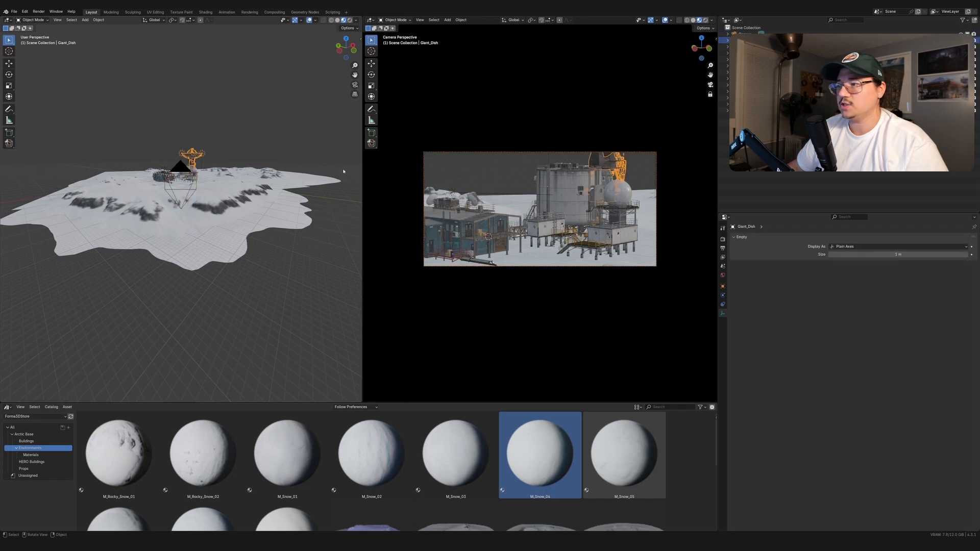
scroll(343, 171, "up", 3)
key("g")
key("shift+z")
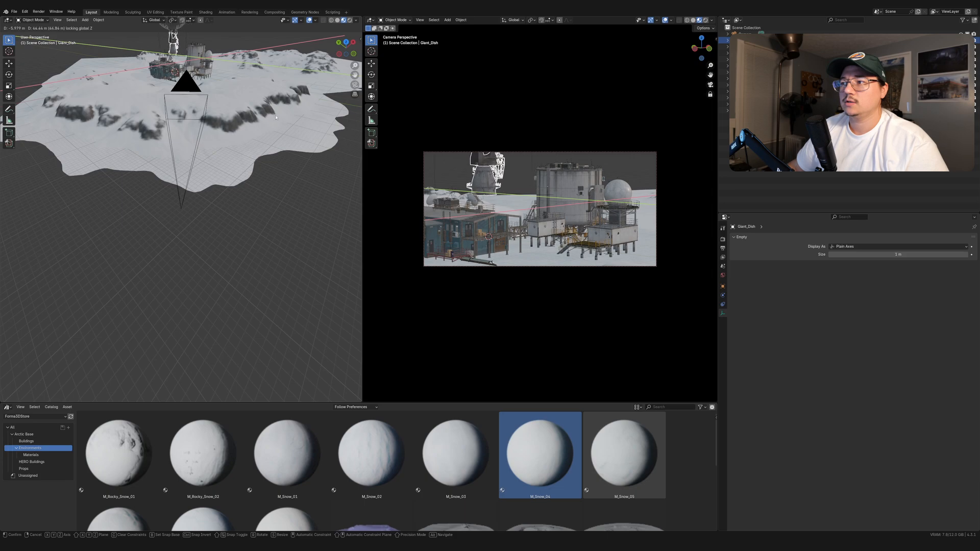
left_click(238, 108)
key("g")
key("z")
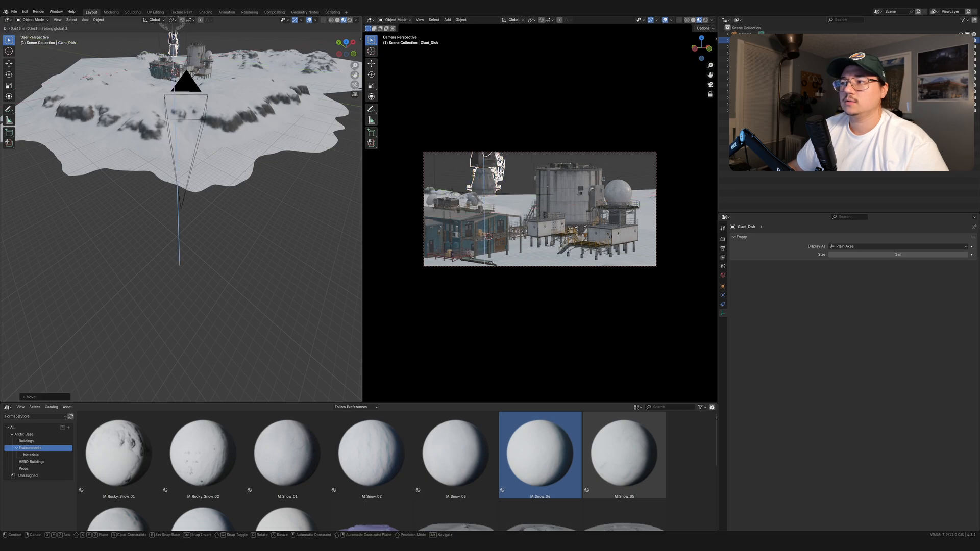
left_click(211, 56)
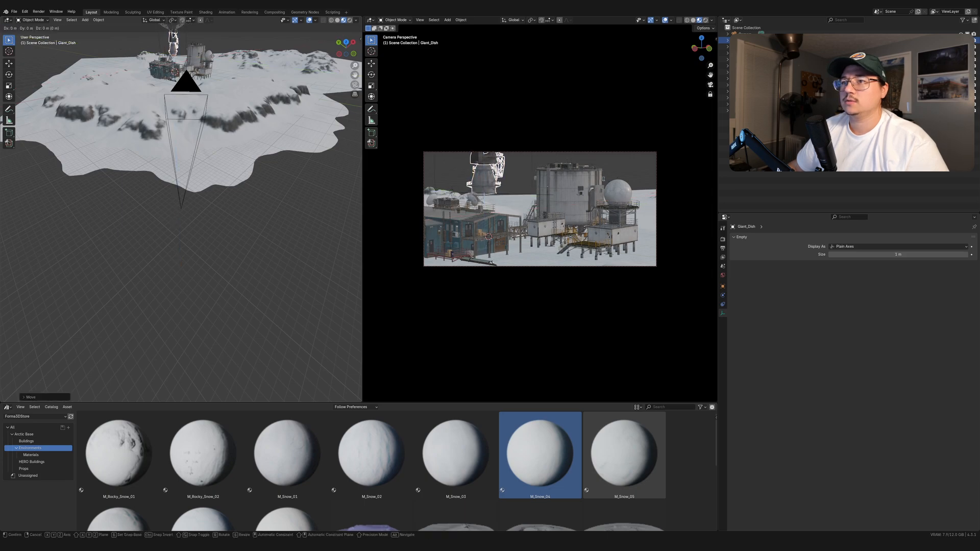
Step: Move Snowy_Mountain_02 across the ground plane behind the base and rotate it around Z so its ridge fills the camera background
left_click(314, 68)
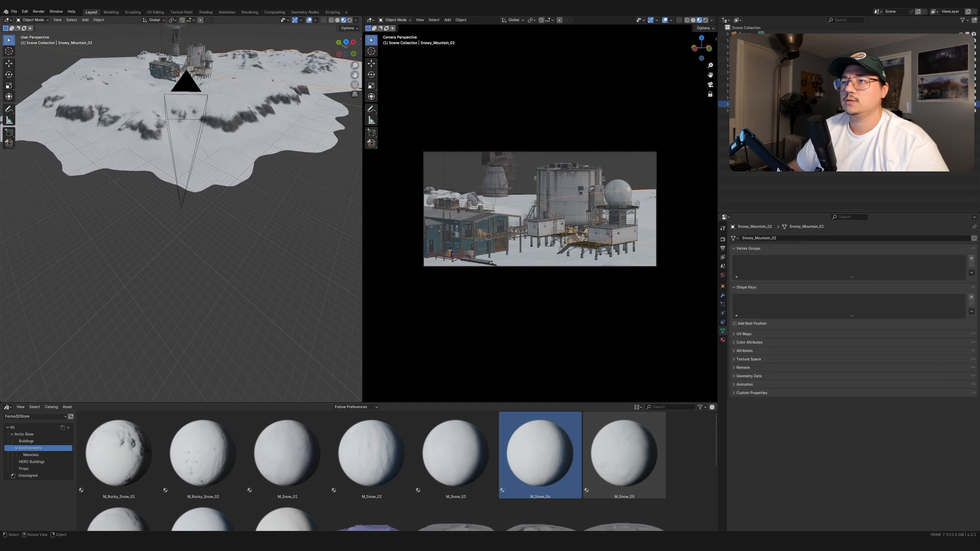
key("g")
key("shift+z")
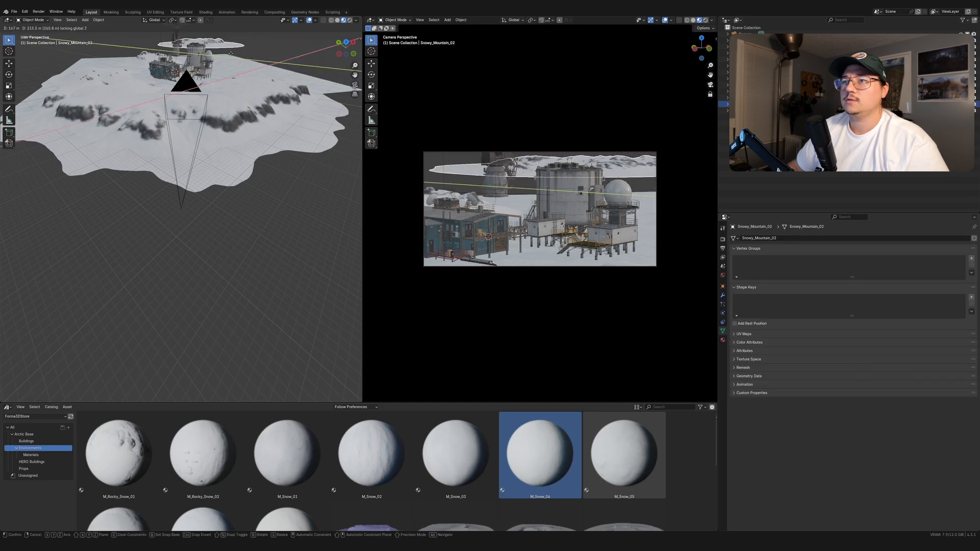
left_click(259, 63)
key("g")
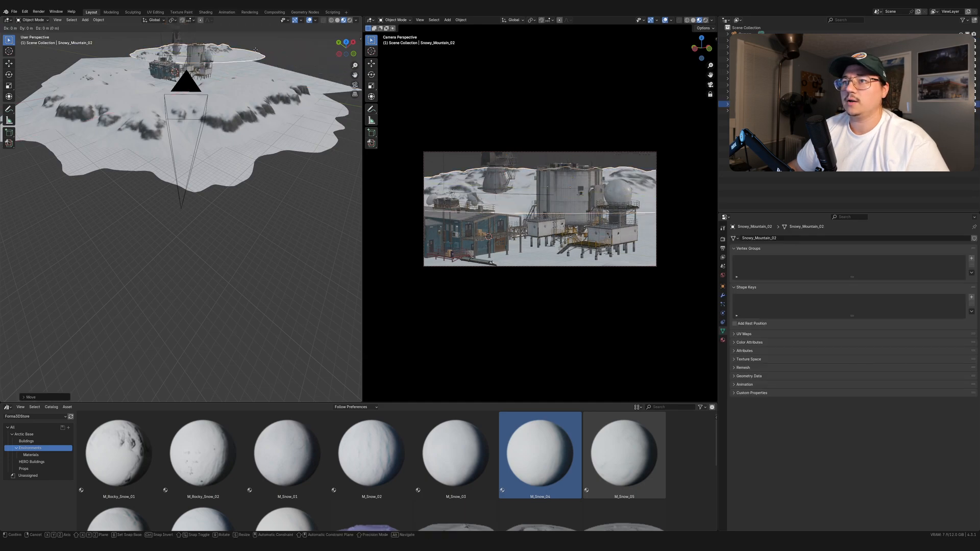
key("shift+z")
left_click(257, 60)
key("r")
key("z")
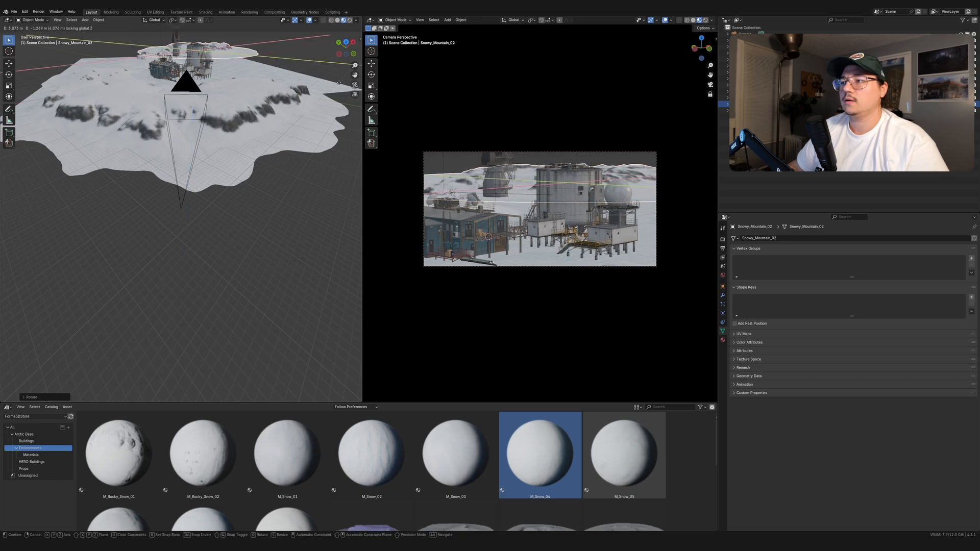
left_click(239, 153)
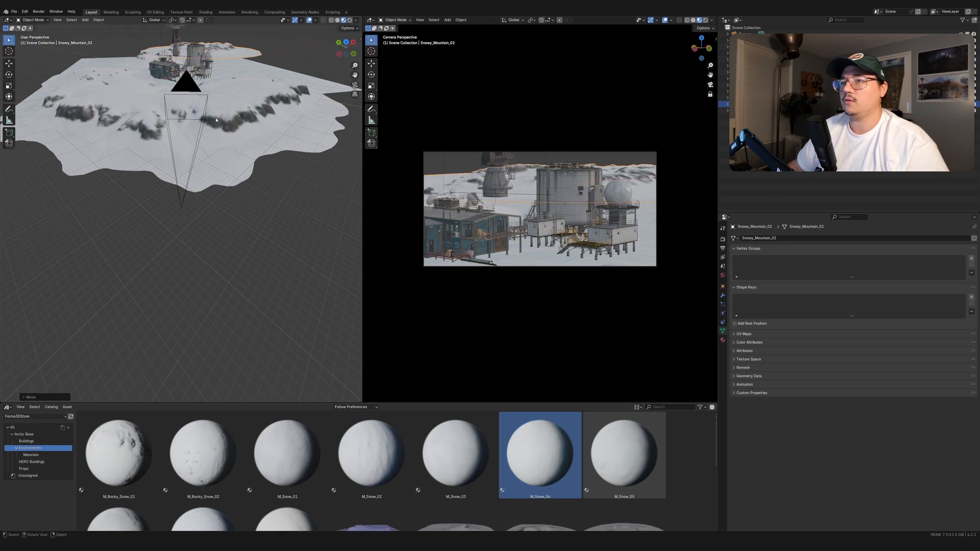
Step: Move Snowy_Hill_05 farther back across the ground plane, keeping its height locked
left_click(151, 78)
key("g")
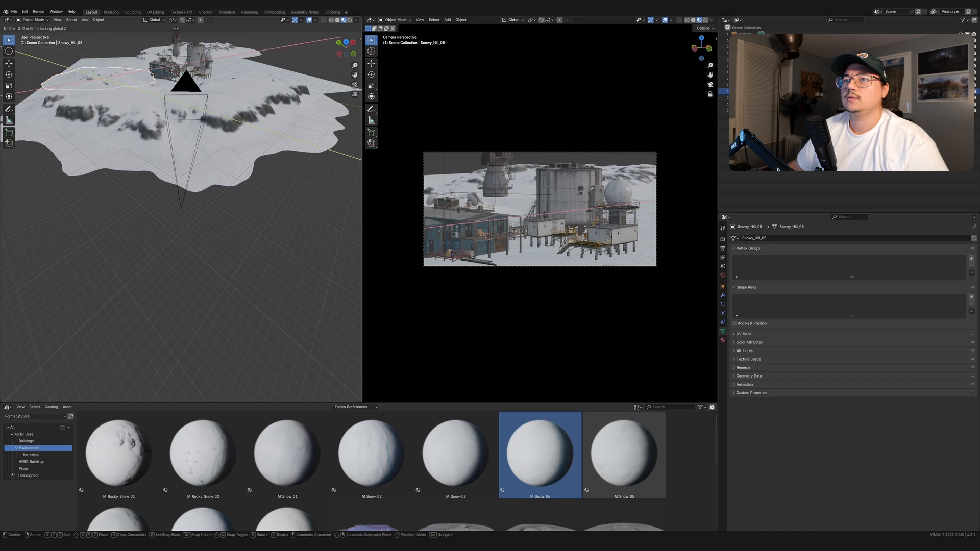
key("shift+z")
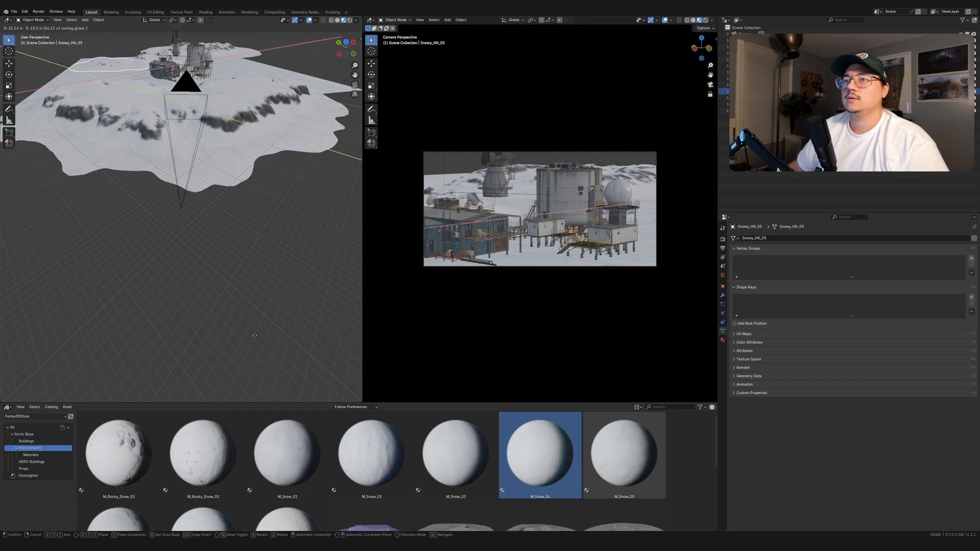
left_click(264, 357)
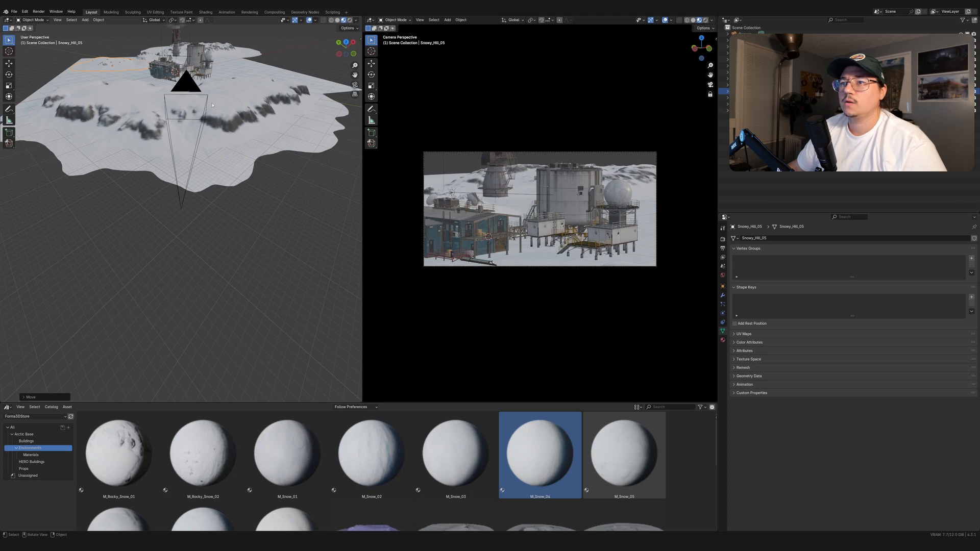
Step: Select the camera and split off a Timeline editor beneath the terrain overview viewport
left_click(182, 84)
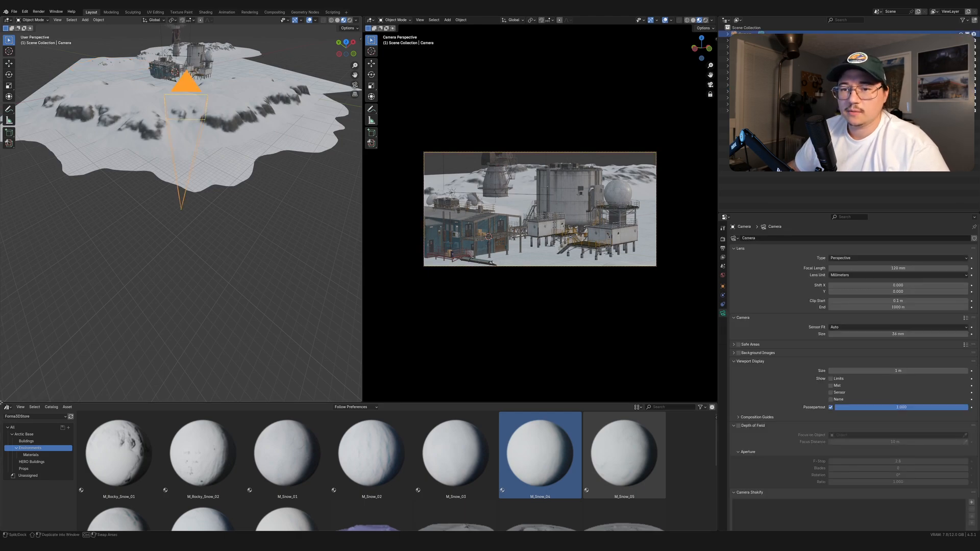
left_click_drag(2, 404, 3, 348)
left_click(7, 351)
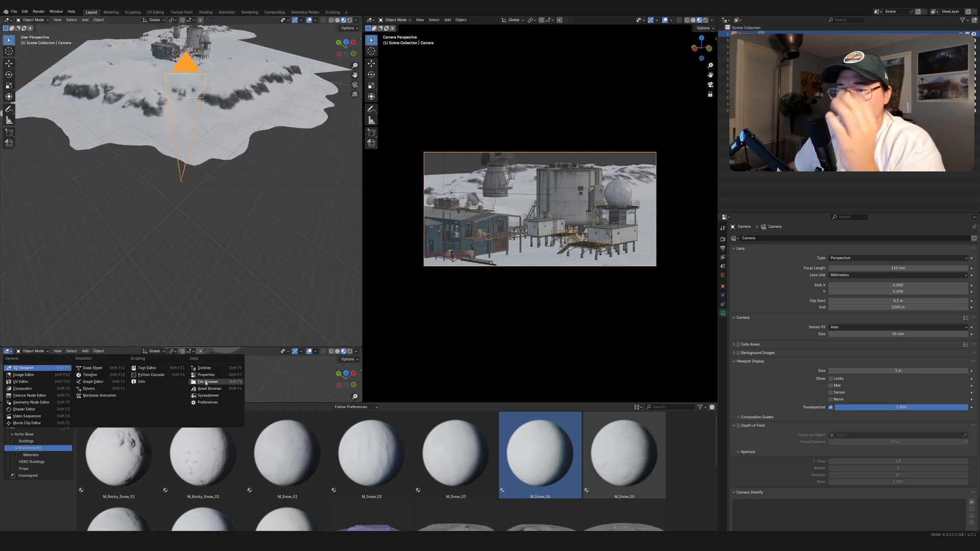
left_click(102, 376)
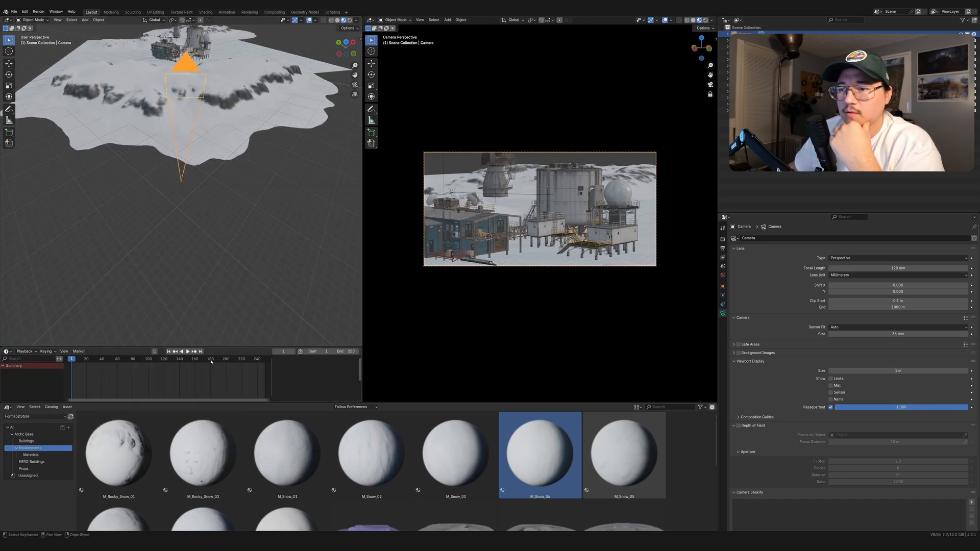
Step: Set the animation's end frame to 240 and fit the whole frame range in the timeline
left_click(352, 351)
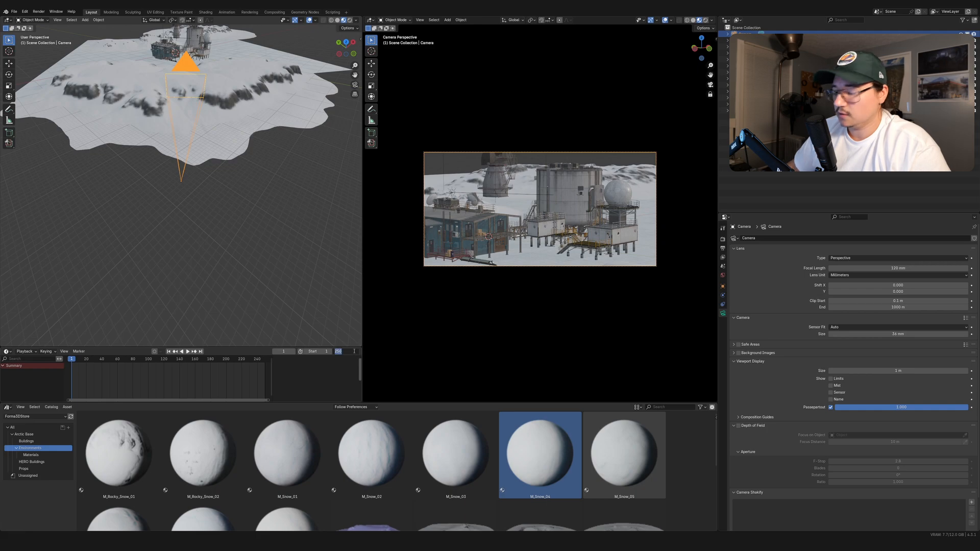
type("240")
key("Return")
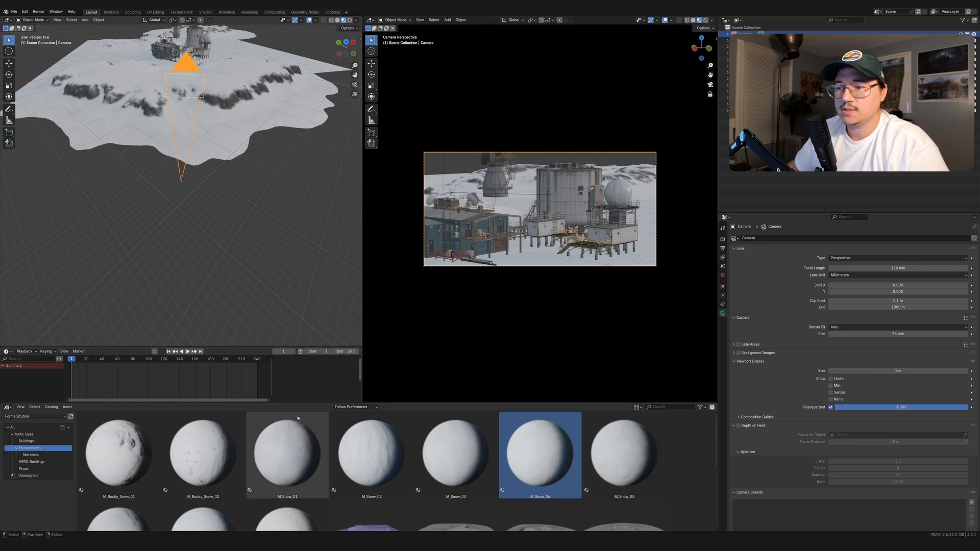
key("Home")
left_click_drag(392, 388, 396, 388)
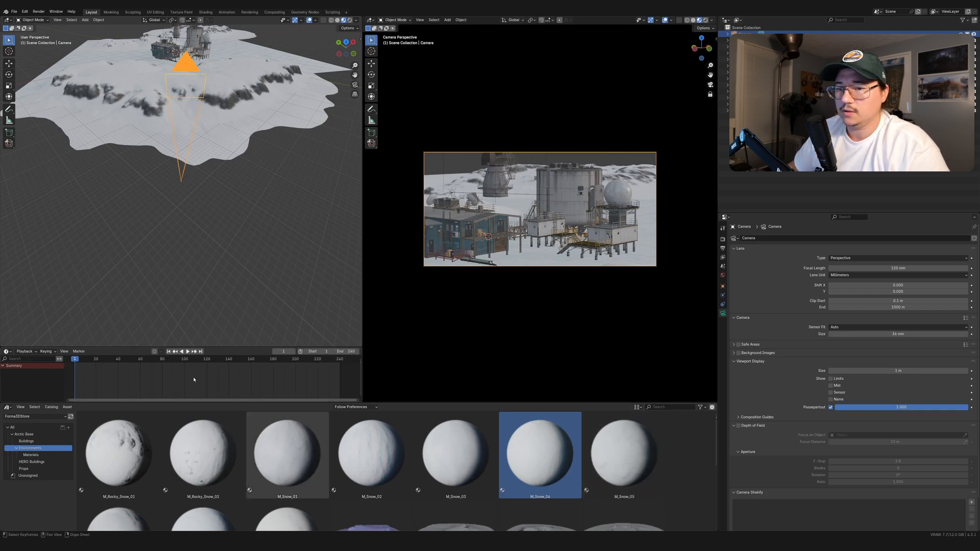
left_click(84, 360)
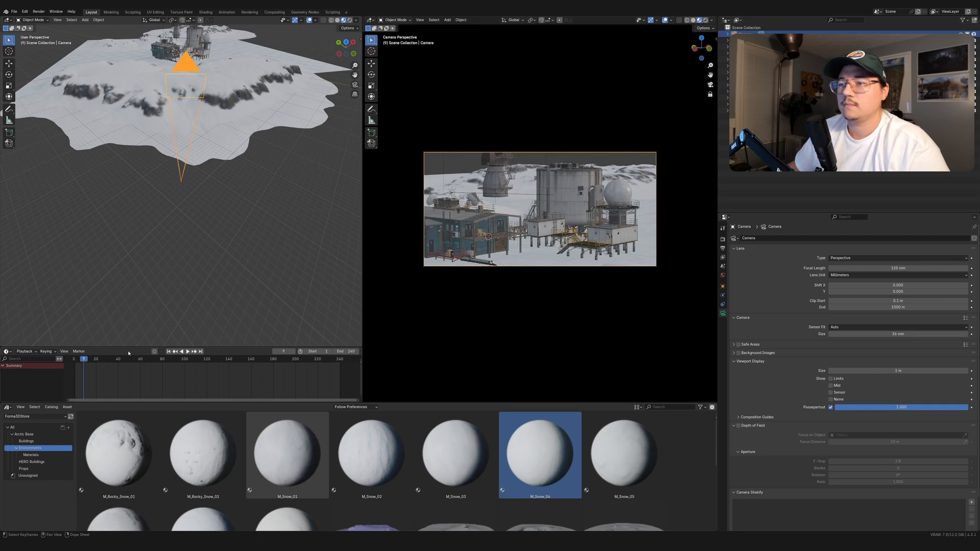
Step: Switch the viewports to solid shading and adjust the camera's tilt around its local X axis
left_click(693, 20)
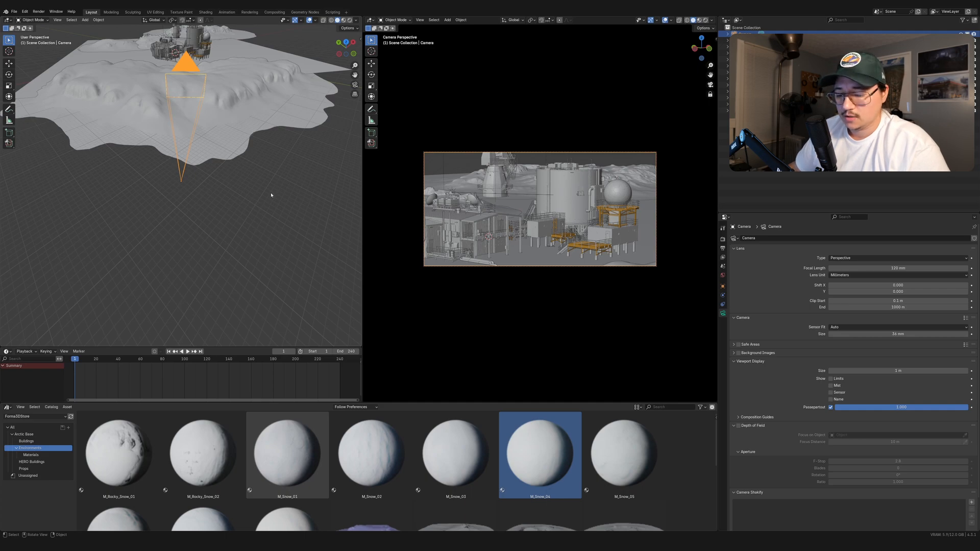
key("r")
key("x")
key("x")
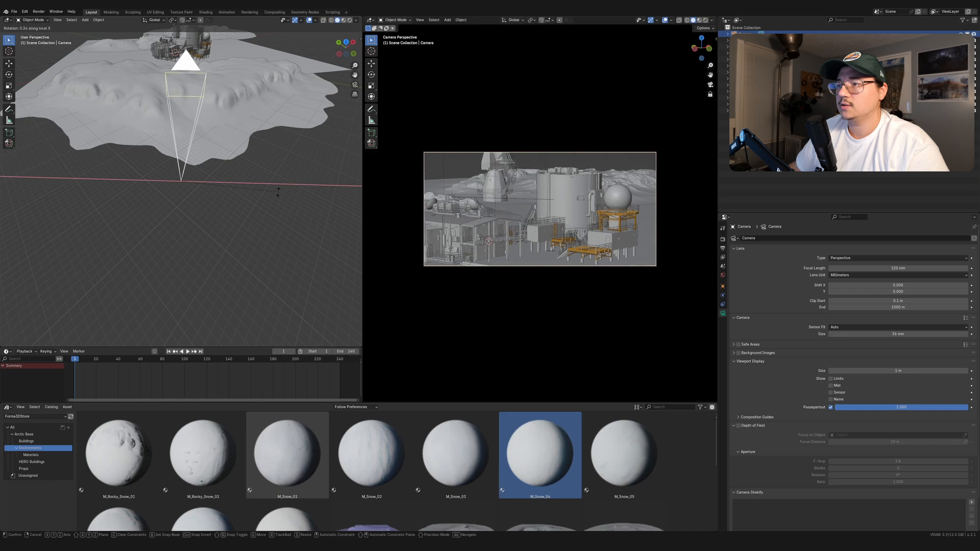
left_click(282, 172)
Step: Slide the camera slightly sideways along its local X axis, in the negative direction
key("g")
key("x")
key("x")
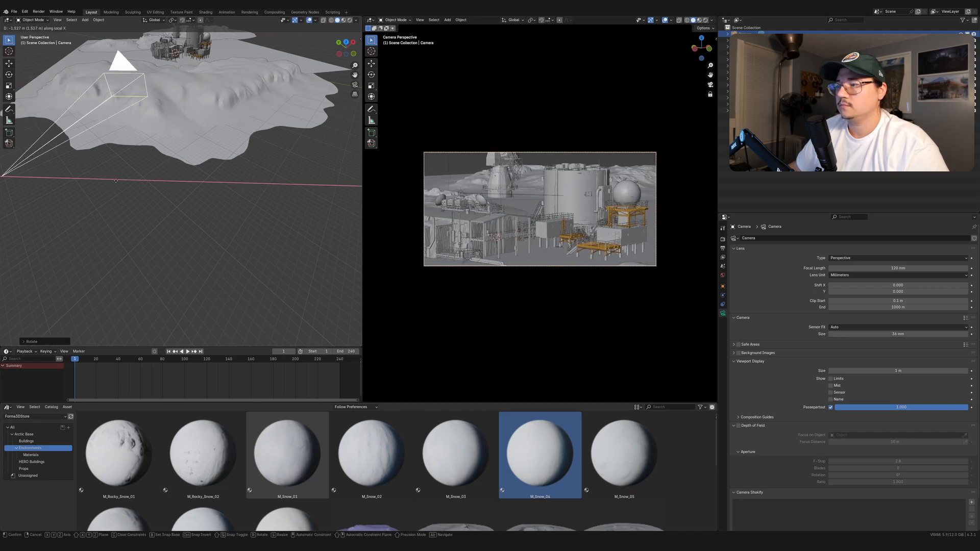
left_click(261, 181)
Step: Tilt the camera slightly down around its local X axis, keeping the tower, dome and mountain ridge in frame
key("r")
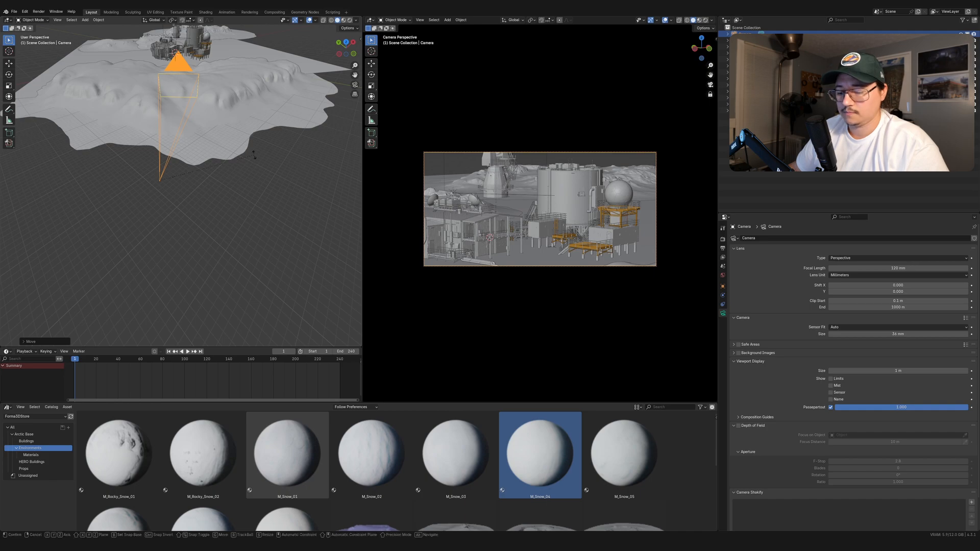
key("x")
key("x")
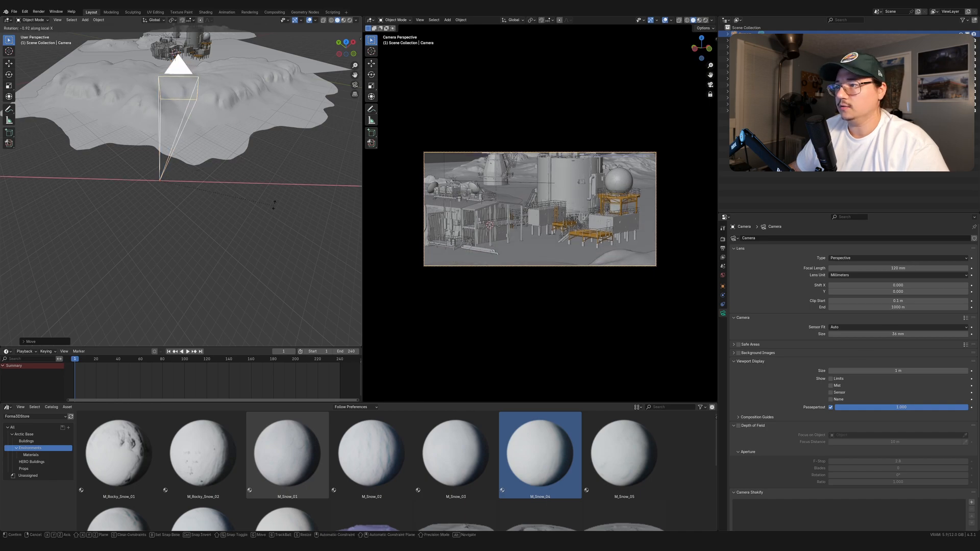
left_click(282, 157)
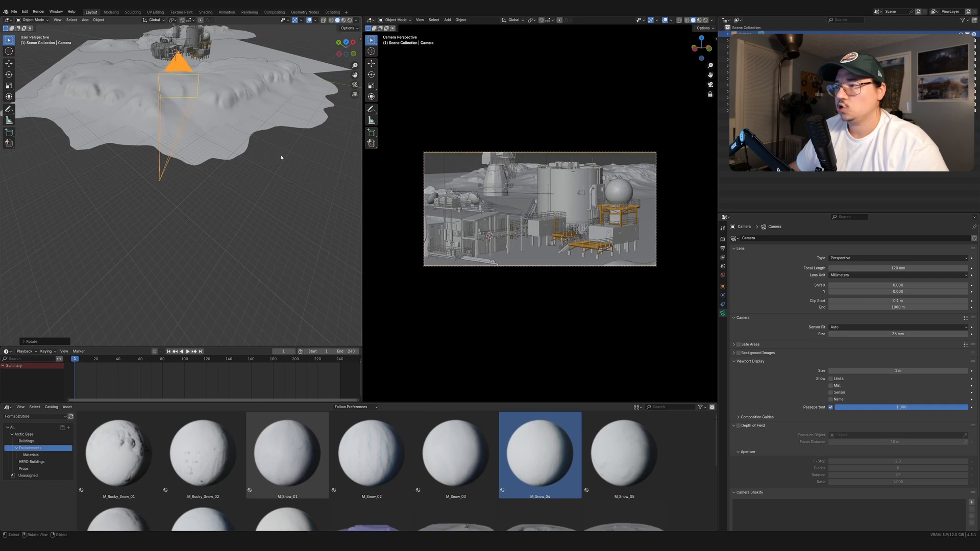
key("r")
key("x")
key("x")
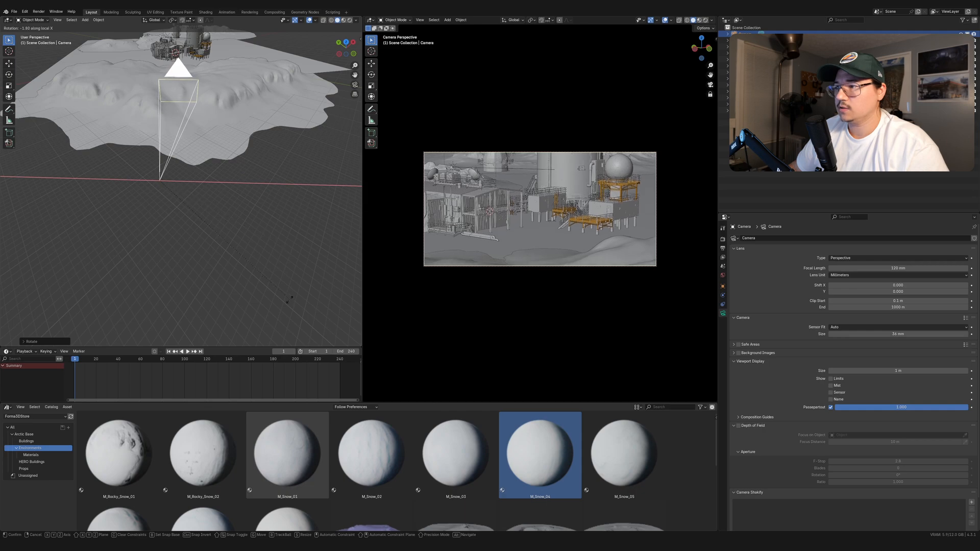
left_click(315, 183)
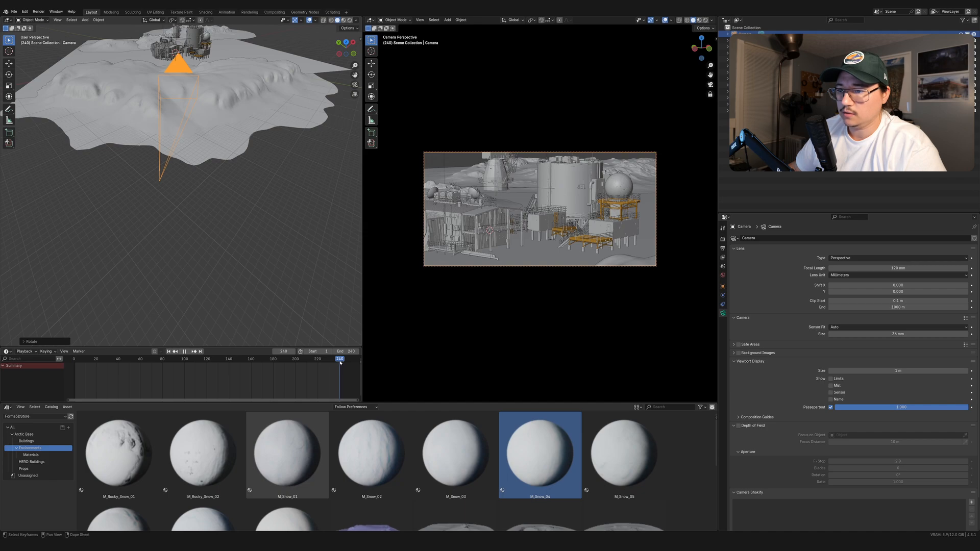
Step: Keyframe the camera's framing at frame 240, and at frame 0 key it tilted down about 11.33° around local X onto the snow
key("i")
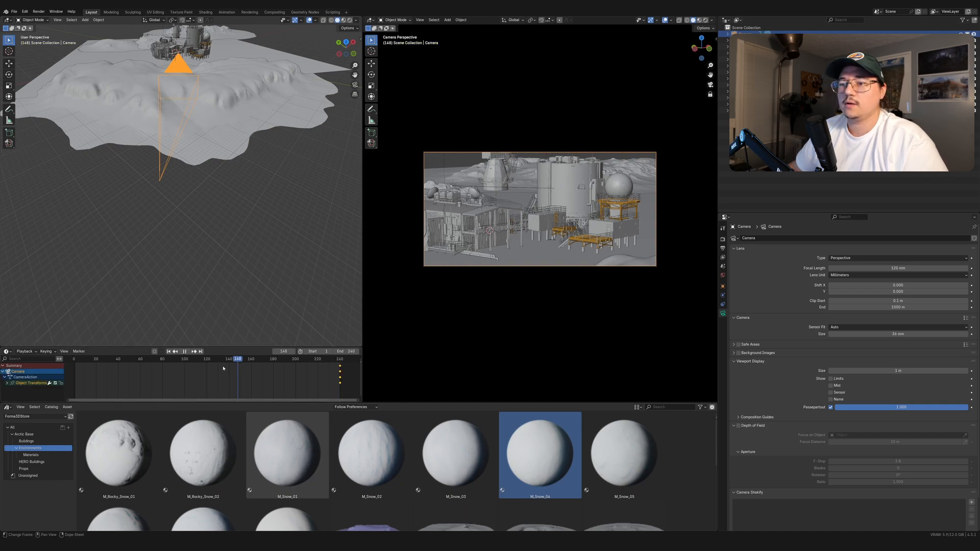
key("r")
key("x")
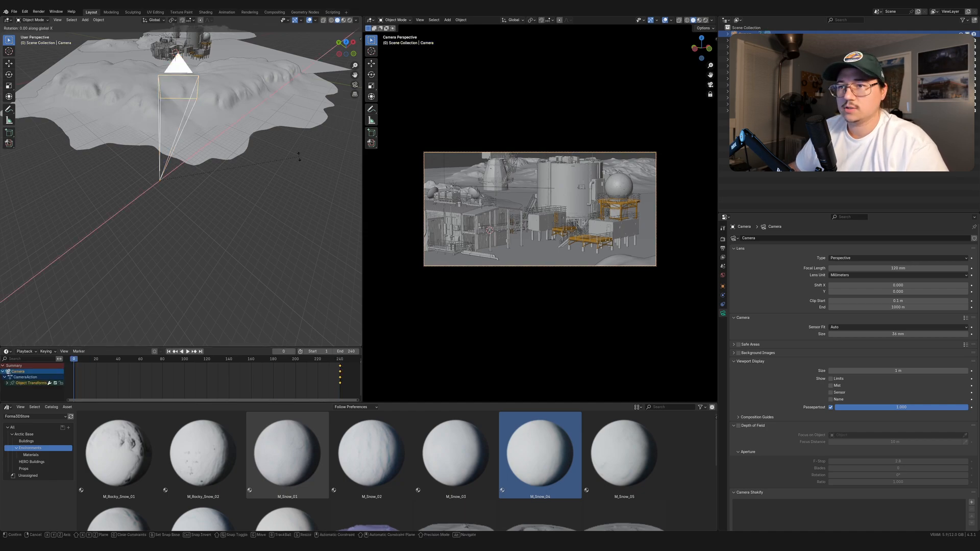
key("x")
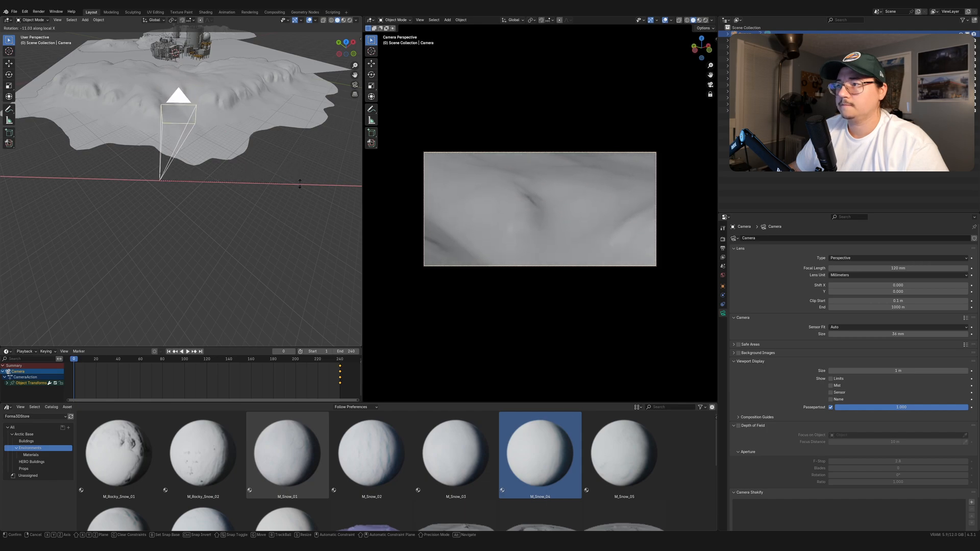
left_click(300, 184)
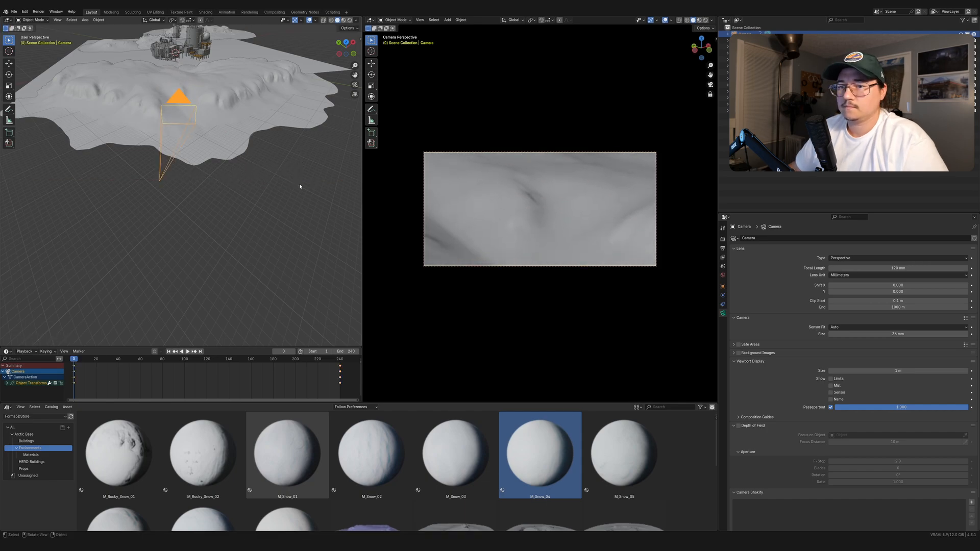
Step: Set the camera keyframes' handle type to Vector and play back the tilt animation
key("v")
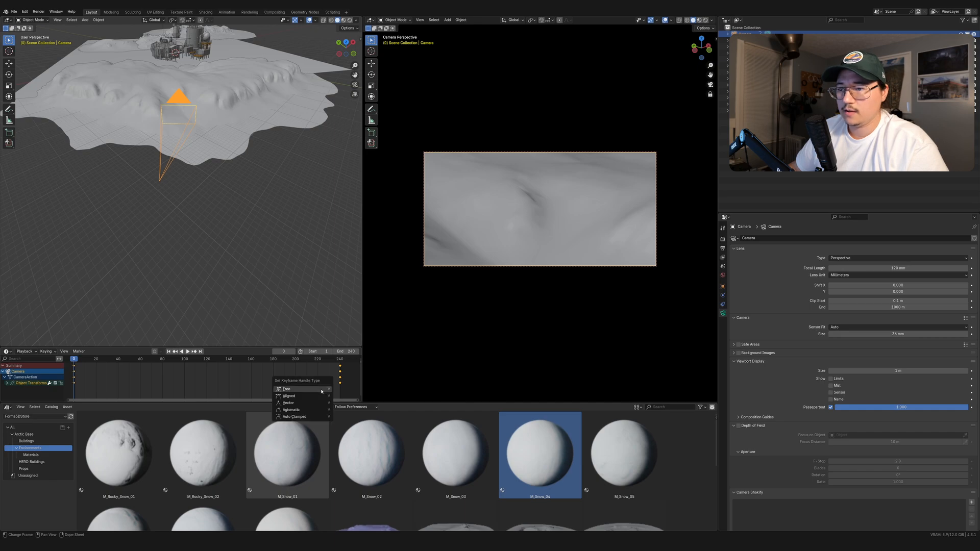
left_click(319, 403)
key("space")
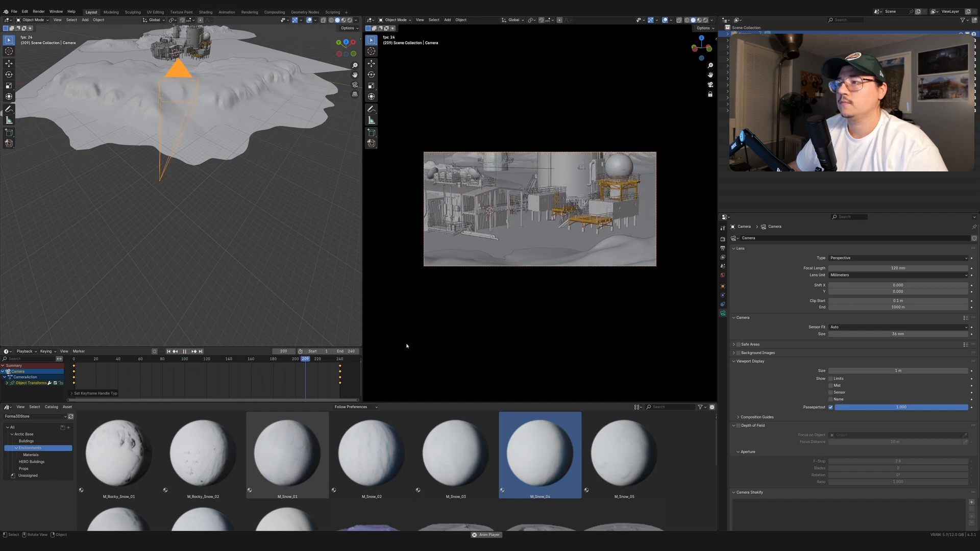
key("space")
Step: Move the camera's end keyframes to frame 200 with Automatic handles and play back the shortened tilt
left_click_drag(347, 391, 302, 380)
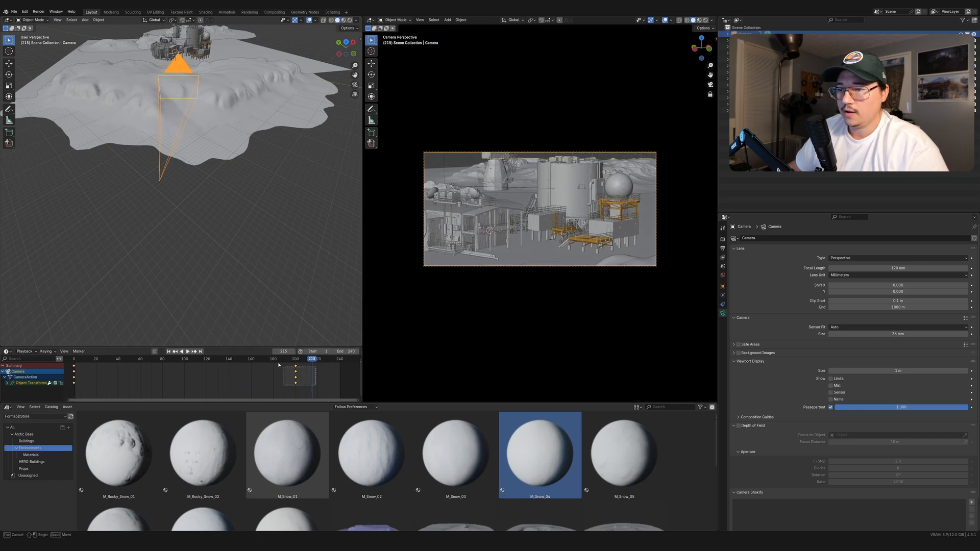
key("v")
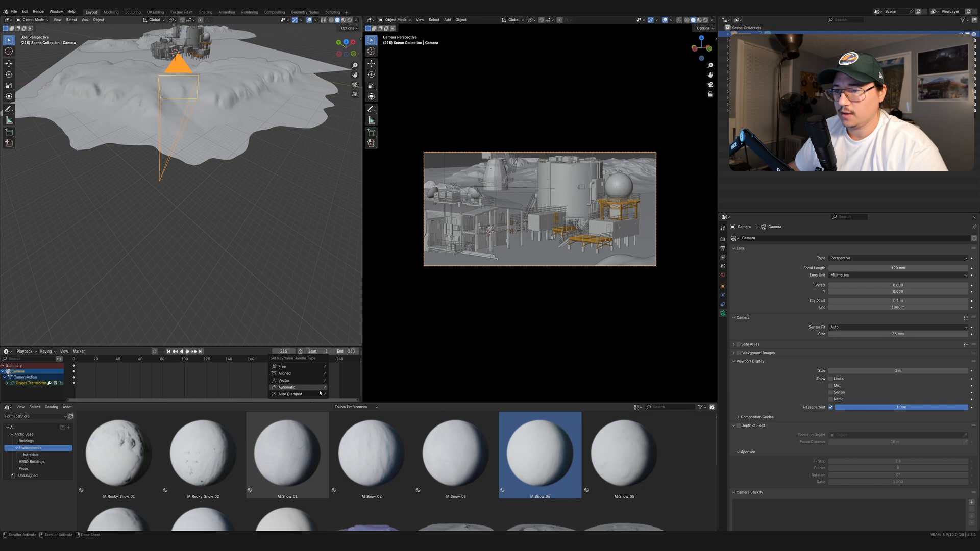
left_click(312, 383)
left_click_drag(295, 364, 88, 369)
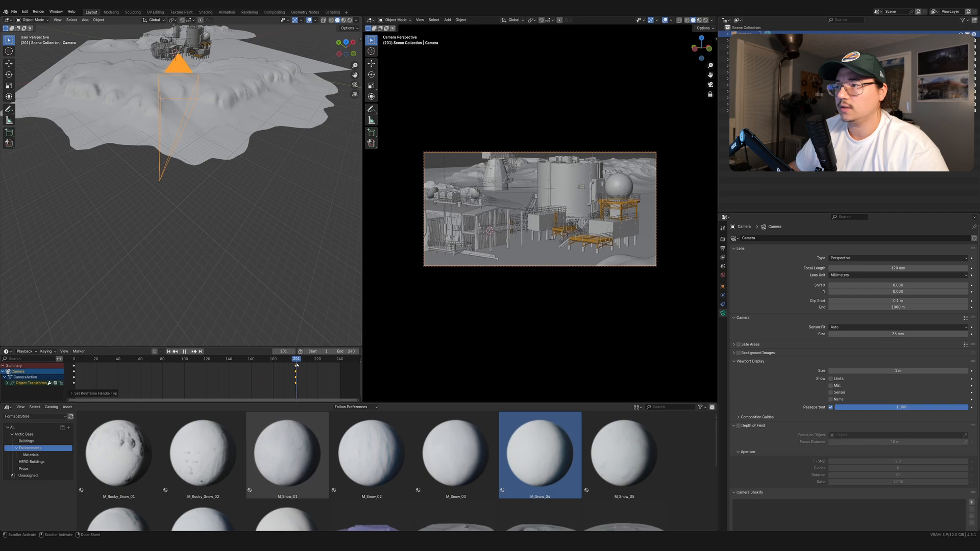
left_click_drag(313, 365, 95, 378)
key("space")
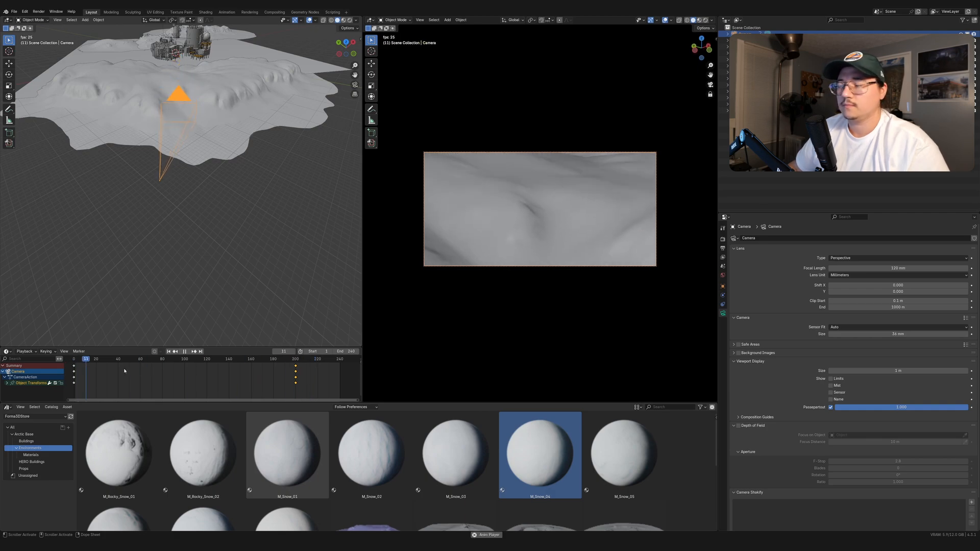
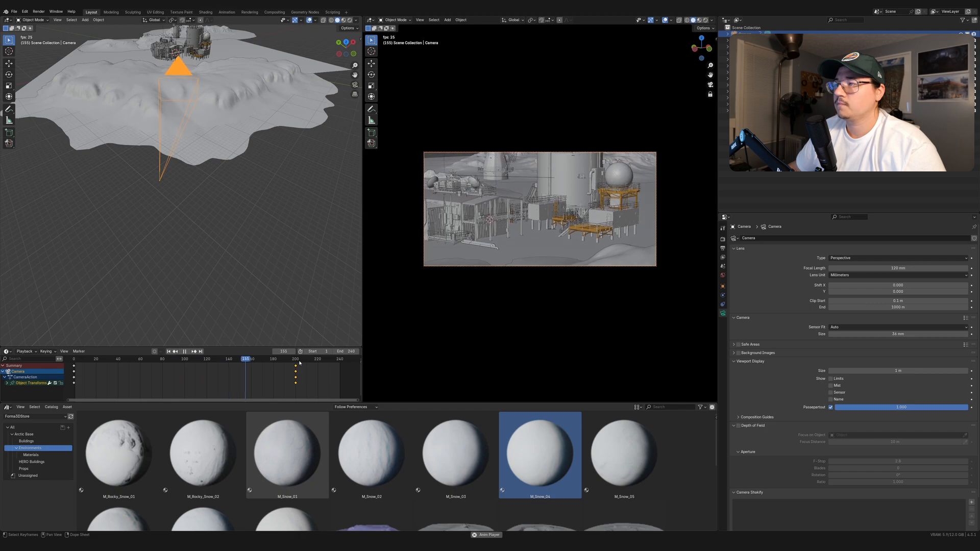
scroll(226, 167, "down", 6)
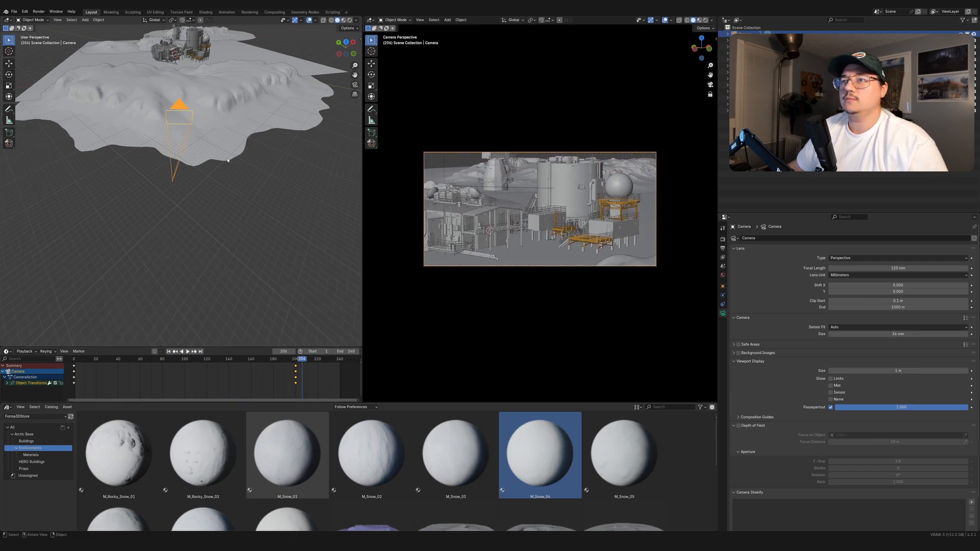
key("space")
Step: Convert the Giant_Dish collection instance into editable objects with Make Instances Real
middle_click_drag(225, 167, 175, 67)
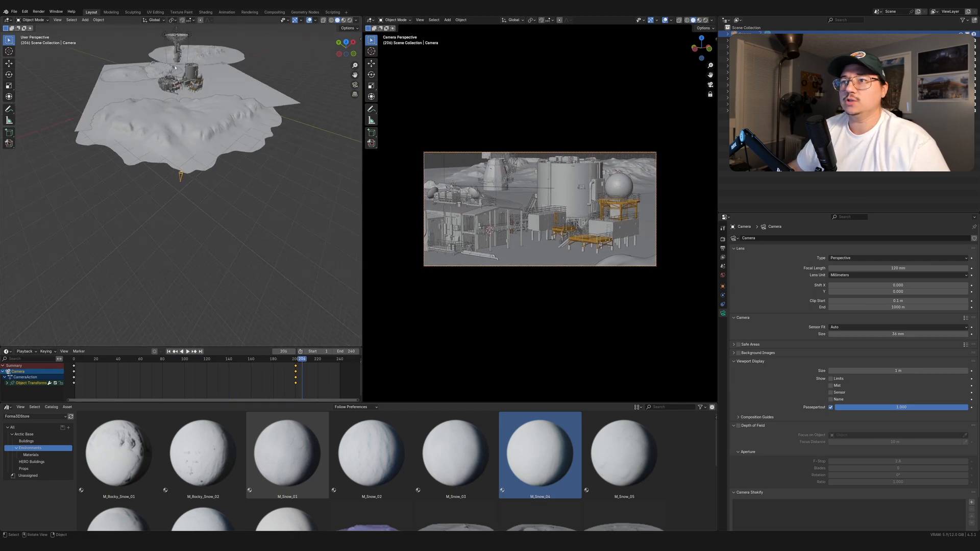
left_click(176, 38)
key("KP_Decimal")
scroll(176, 204, "down", 8)
middle_click_drag(177, 205, 249, 174)
scroll(214, 202, "up", 2)
key("F3")
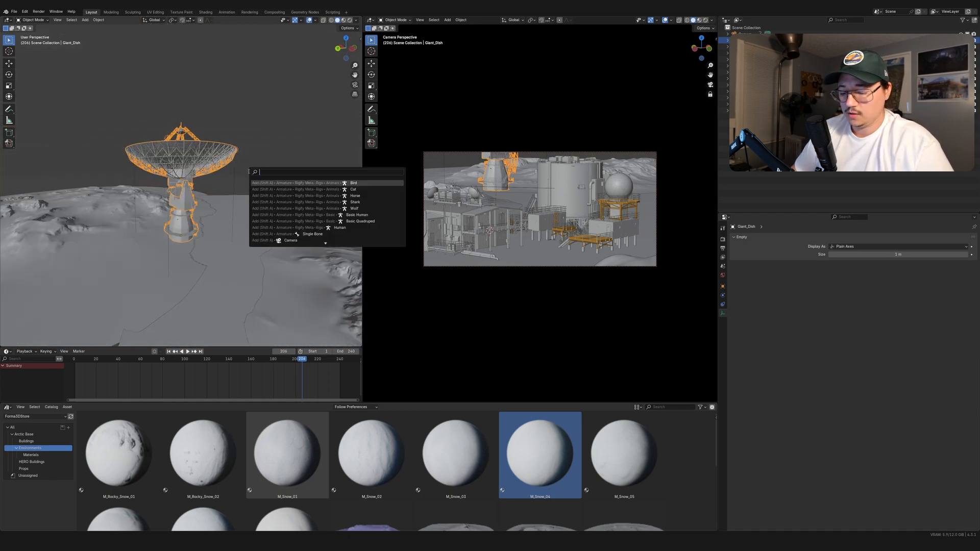
type("make ins")
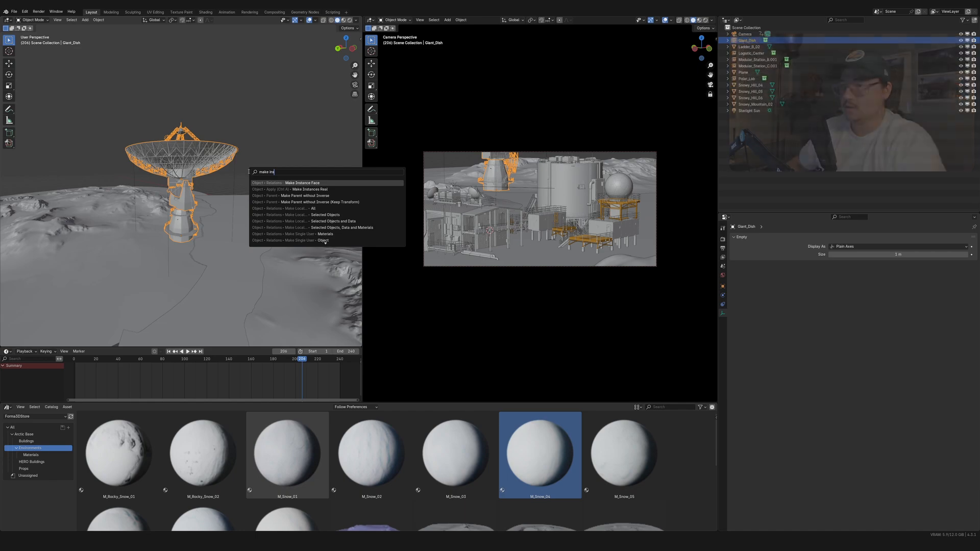
left_click(322, 189)
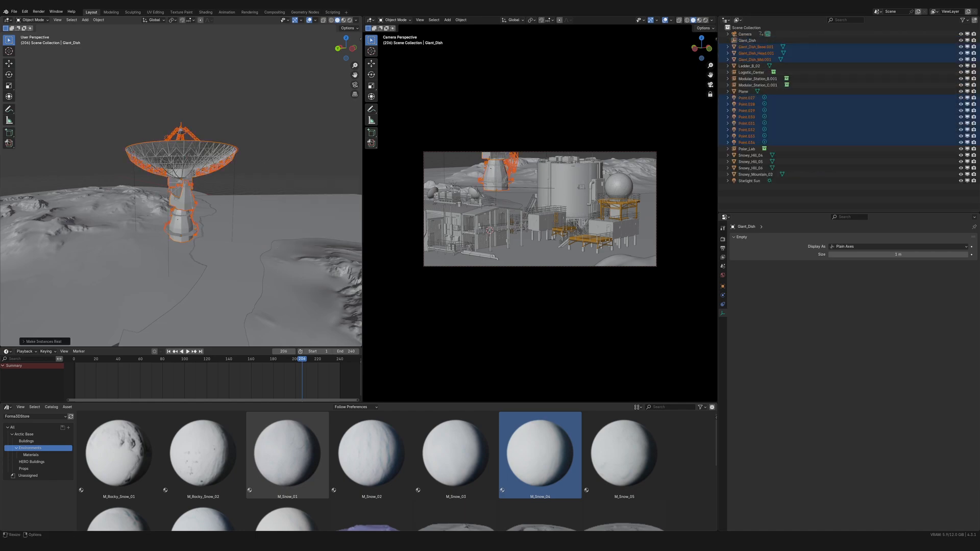
Step: Select all the satellite dish's meshes and point lights and move them into a new collection named dish
left_click(750, 98)
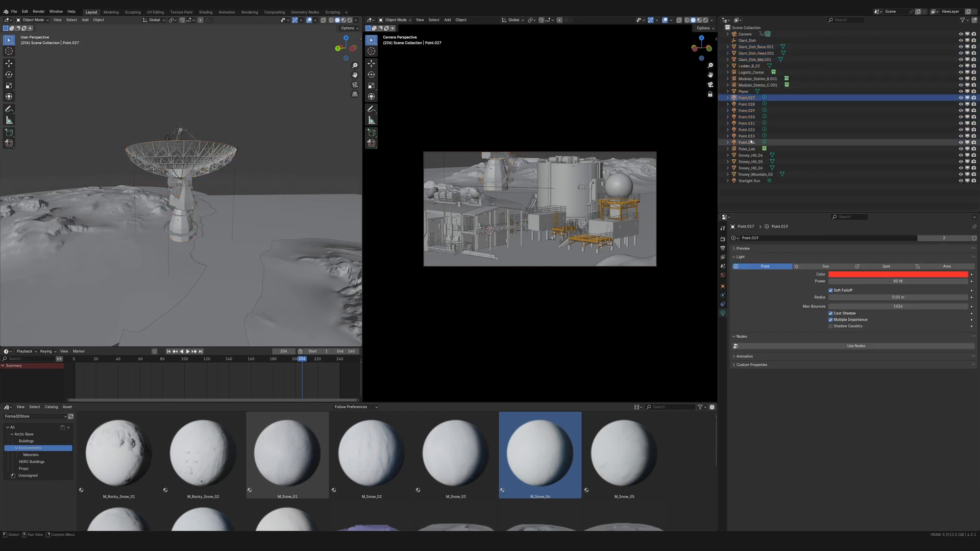
middle_click_drag(246, 168, 275, 154)
left_click_drag(259, 104, 74, 184)
middle_click_drag(266, 200, 235, 208)
scroll(234, 219, "up", 3)
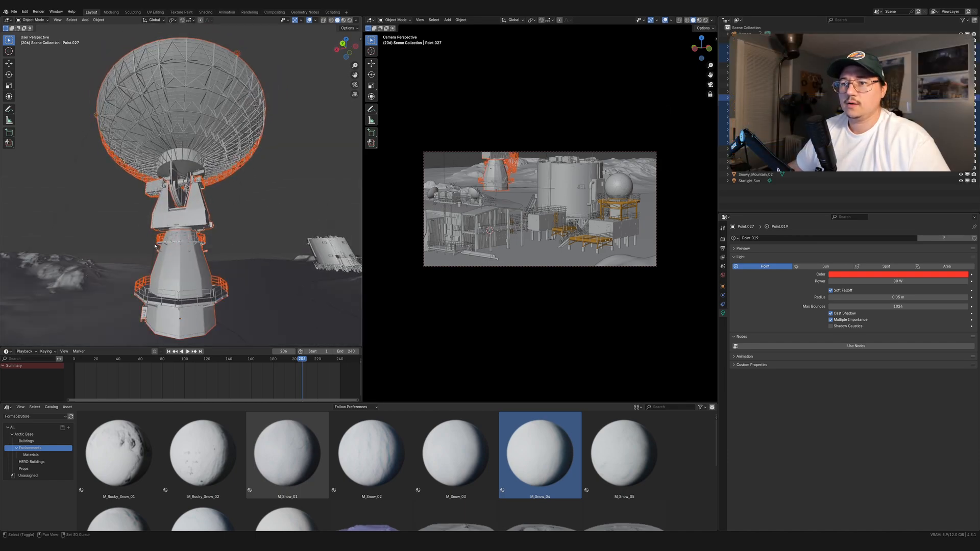
scroll(191, 238, "down", 3)
key("m")
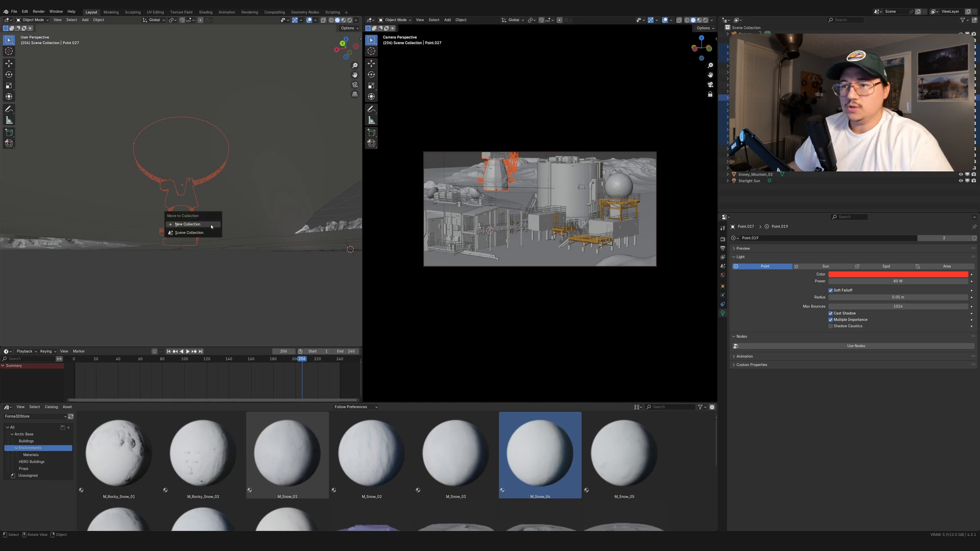
left_click(212, 225)
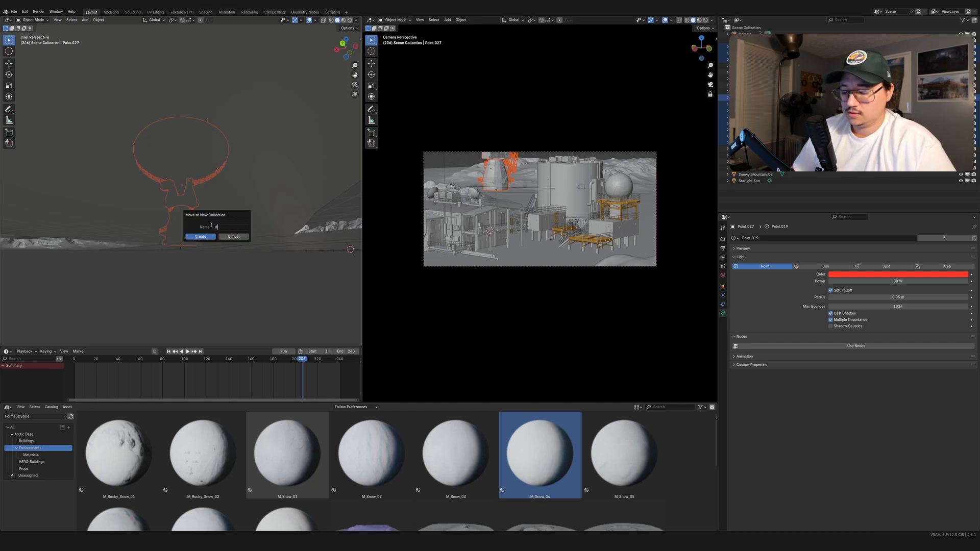
left_click(209, 238)
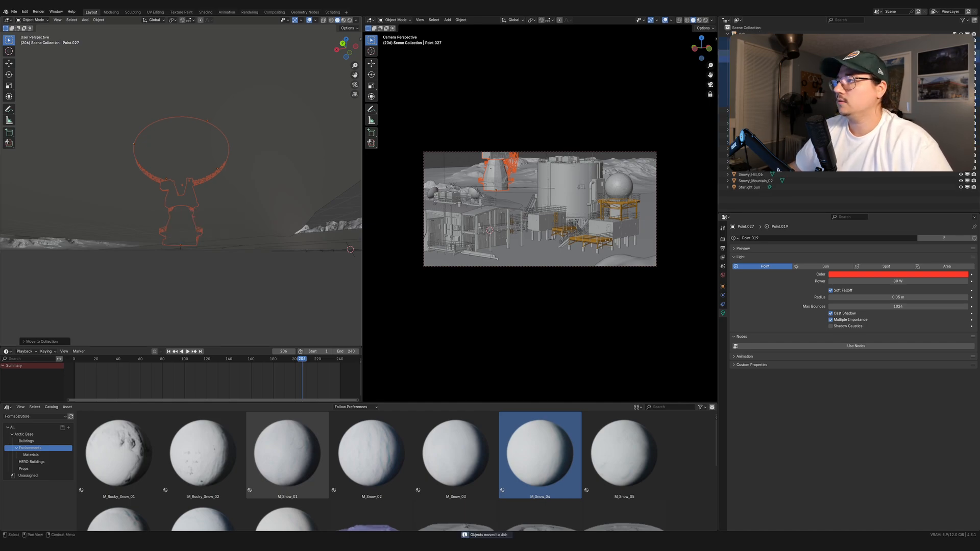
Step: Parent the point lights around the dish rim to Giant_Dish_Head using the Object parent type
middle_click_drag(316, 191, 257, 178)
scroll(228, 203, "up", 6)
scroll(229, 201, "down", 6)
left_click(238, 166)
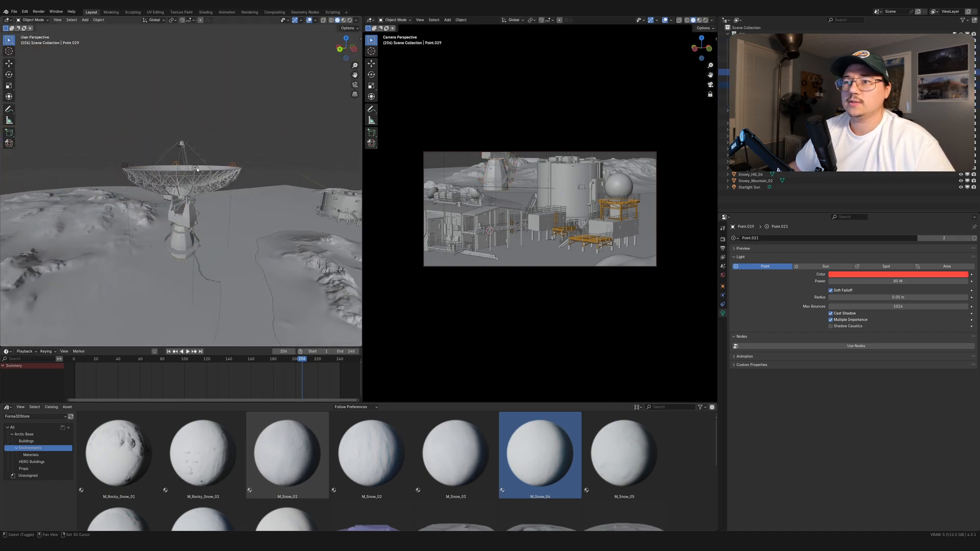
left_click(140, 171)
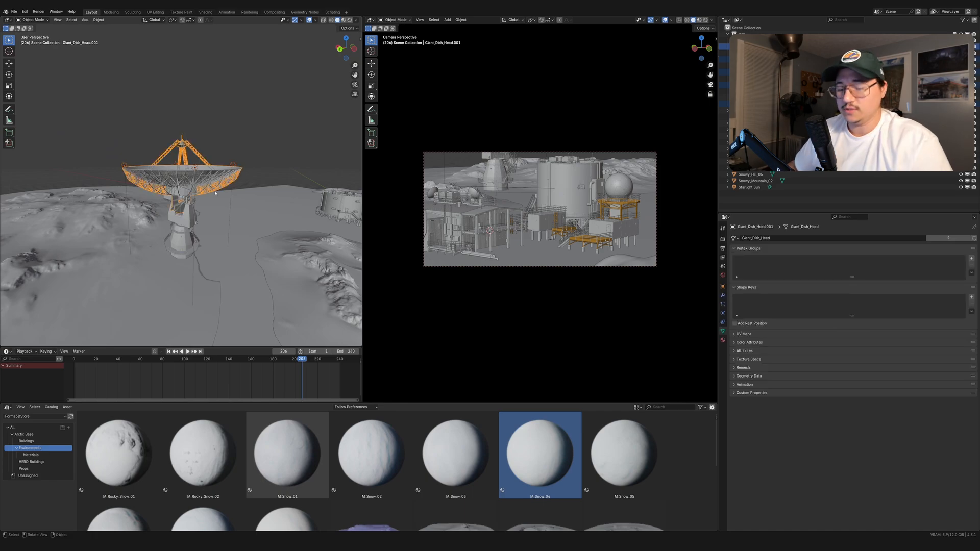
key("ctrl+p")
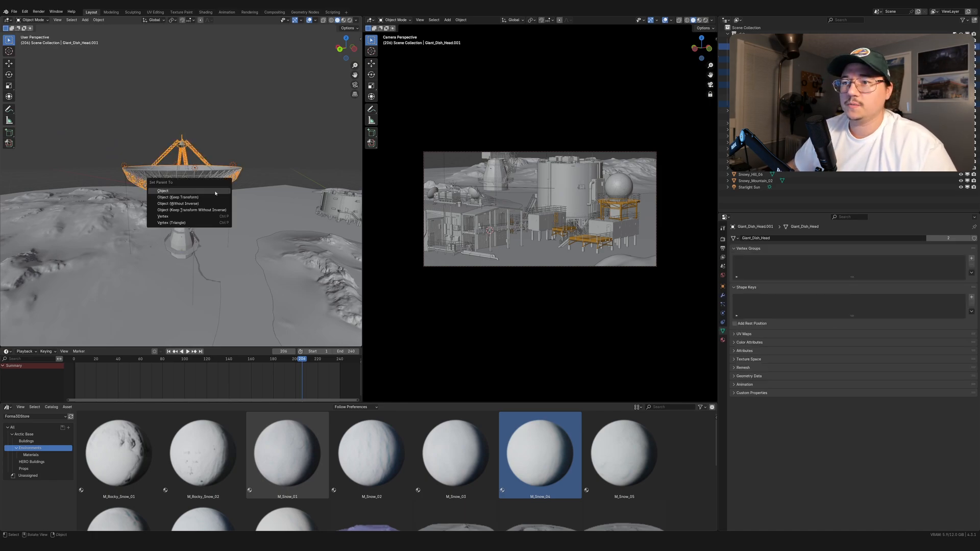
left_click(215, 193)
Step: In Giant_Dish_Mid's mesh, select the geometry at the head's tilt pivot and snap the 3D cursor to it
mouse_move(215, 193)
middle_mouse_down()
mouse_move(225, 185)
mouse_move(213, 190)
middle_mouse_up()
scroll(172, 225, "up", 8)
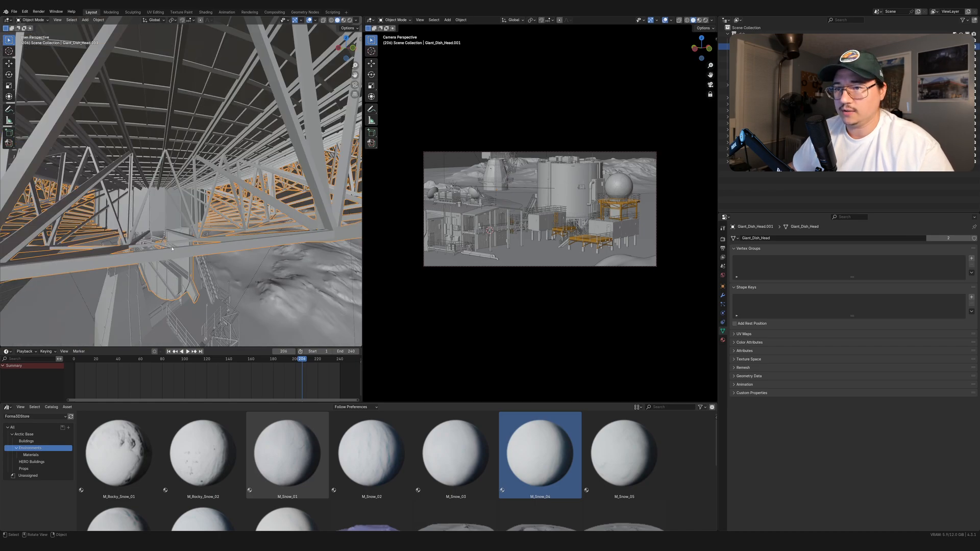
middle_click_drag(172, 248, 202, 239)
left_click(219, 209)
key("Tab")
scroll(244, 226, "up", 2)
middle_click_drag(285, 236, 216, 246)
scroll(270, 260, "up", 8)
scroll(240, 245, "down", 8)
scroll(272, 247, "up", 5)
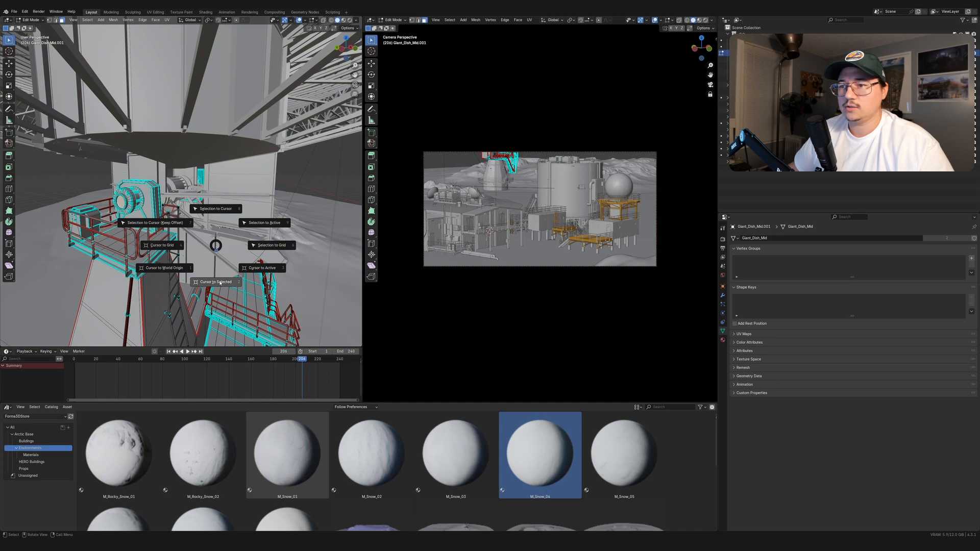
left_click(220, 283)
middle_click_drag(220, 276, 194, 265)
key("Tab")
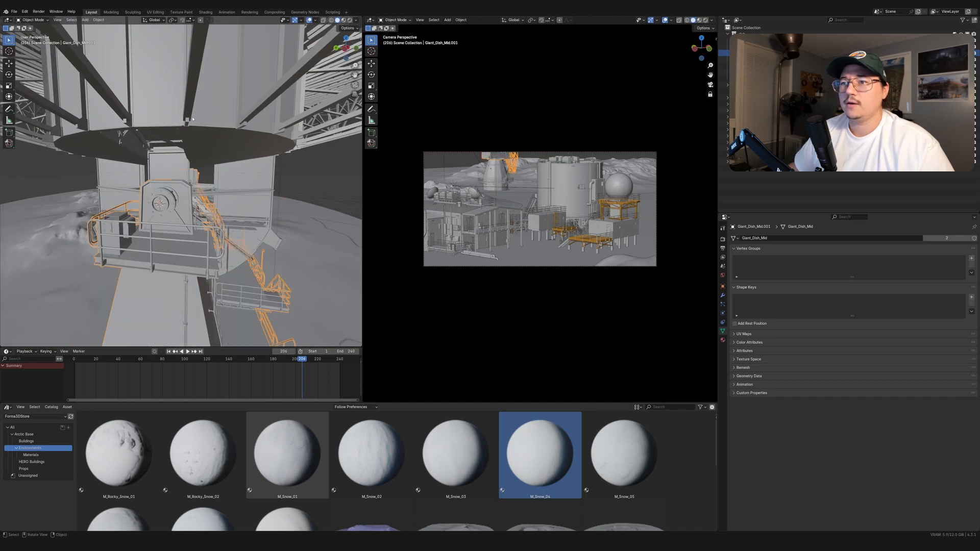
Step: Set the origin of Giant_Dish_Head to the 3D cursor at the tilt pivot
left_click(214, 137)
middle_click_drag(214, 136, 211, 193)
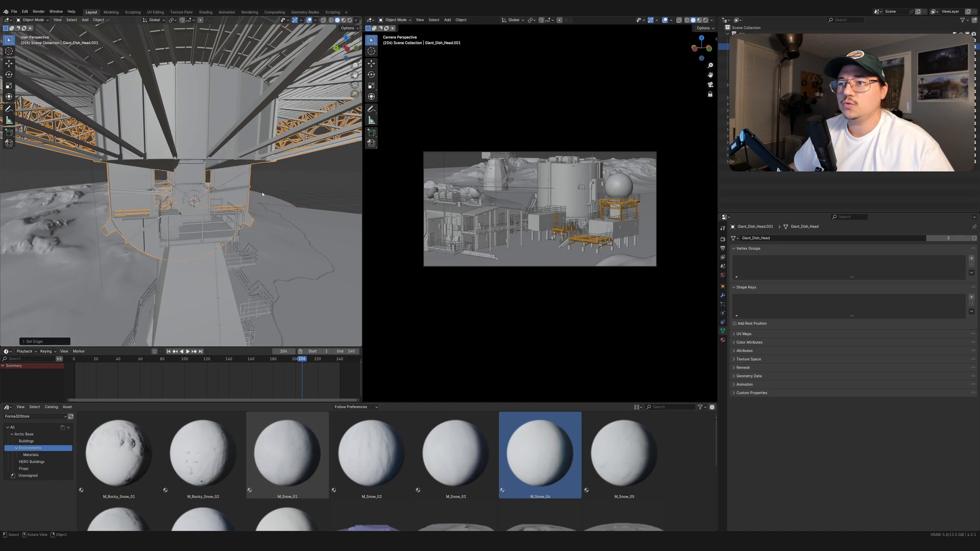
scroll(263, 194, "down", 5)
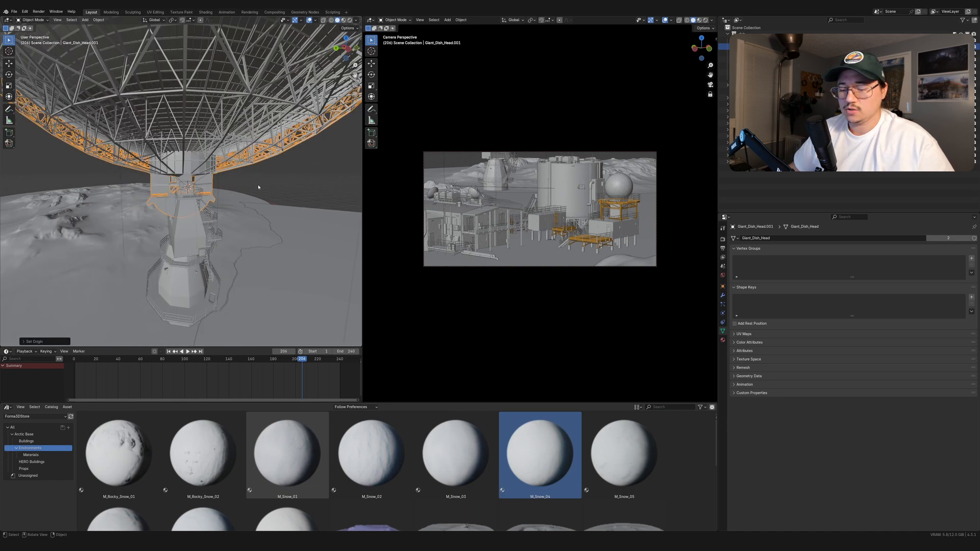
key("r")
key("x")
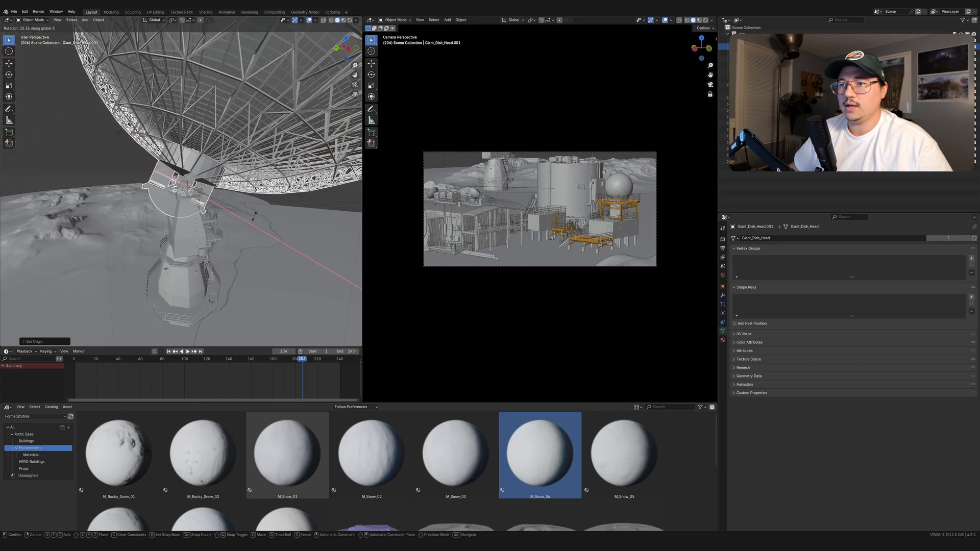
right_click(249, 197)
Step: Rotate the dish head around the global X axis so the dish tilts well over to one side
scroll(247, 206, "down", 3)
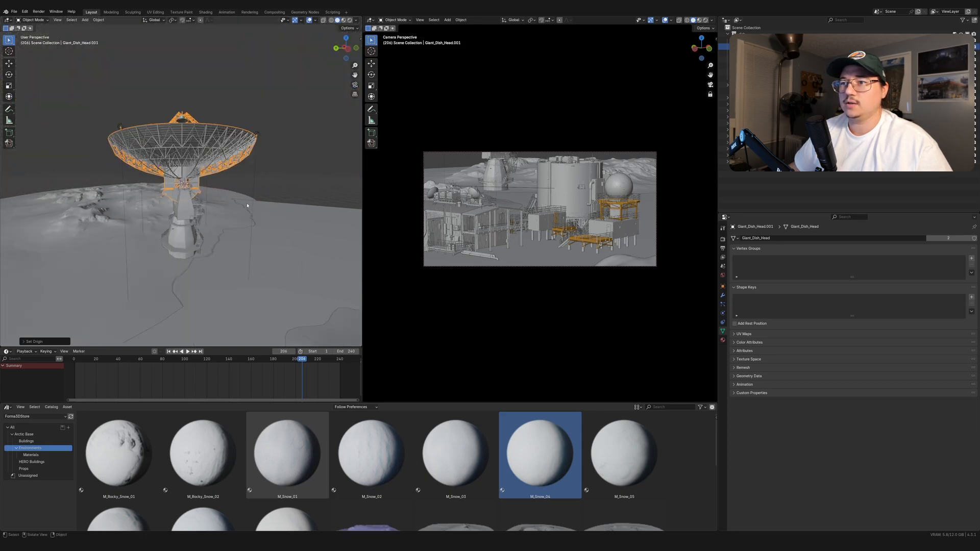
scroll(247, 206, "down", 5)
key("r")
key("x")
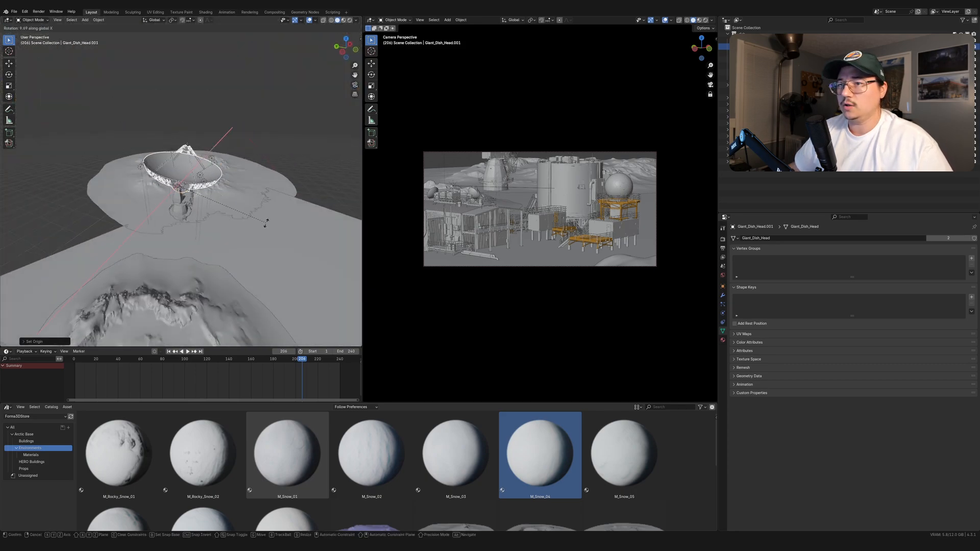
left_click(233, 277)
scroll(237, 220, "up", 8)
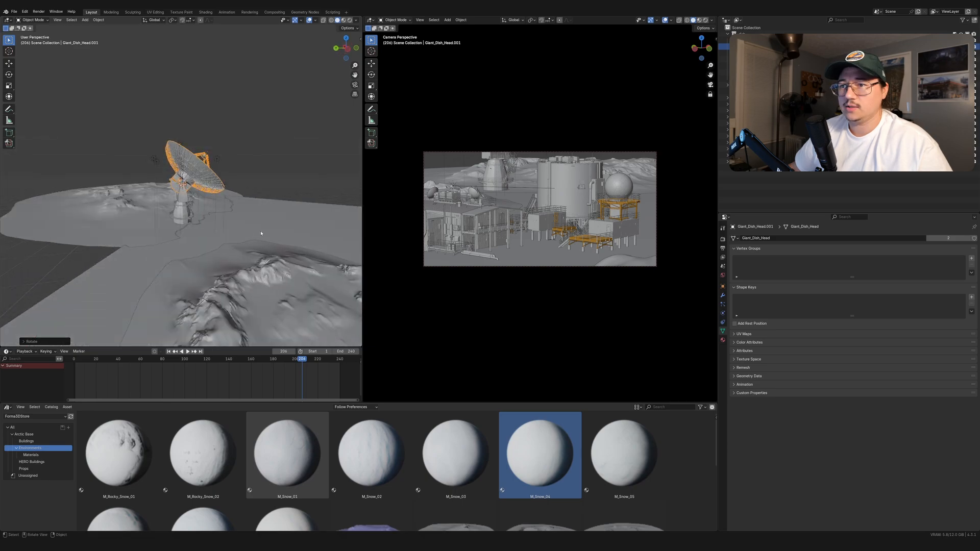
Step: Fine-tune the dish head's rotation around global X, checking its clearance from the mid section's platform and railings
scroll(237, 220, "up", 7)
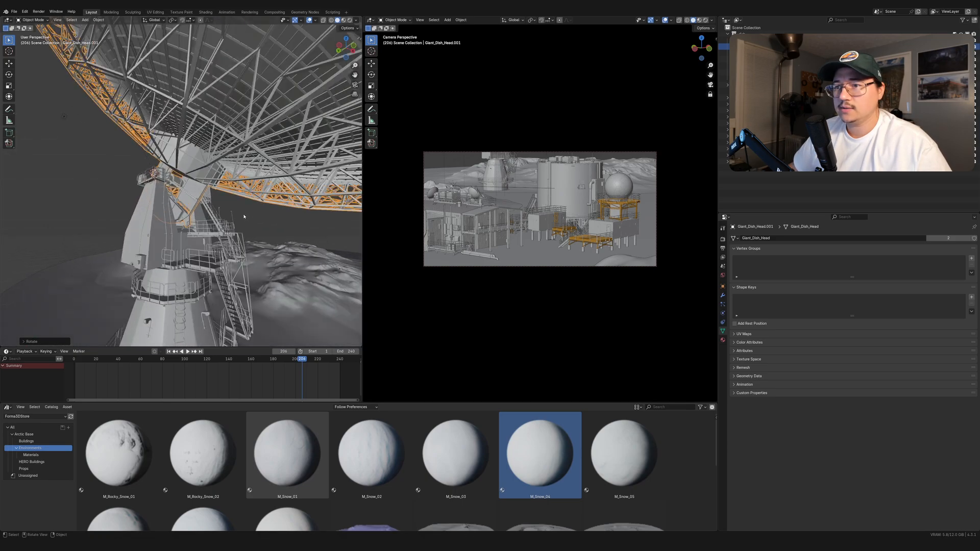
middle_click_drag(245, 218, 281, 244)
scroll(275, 245, "up", 5)
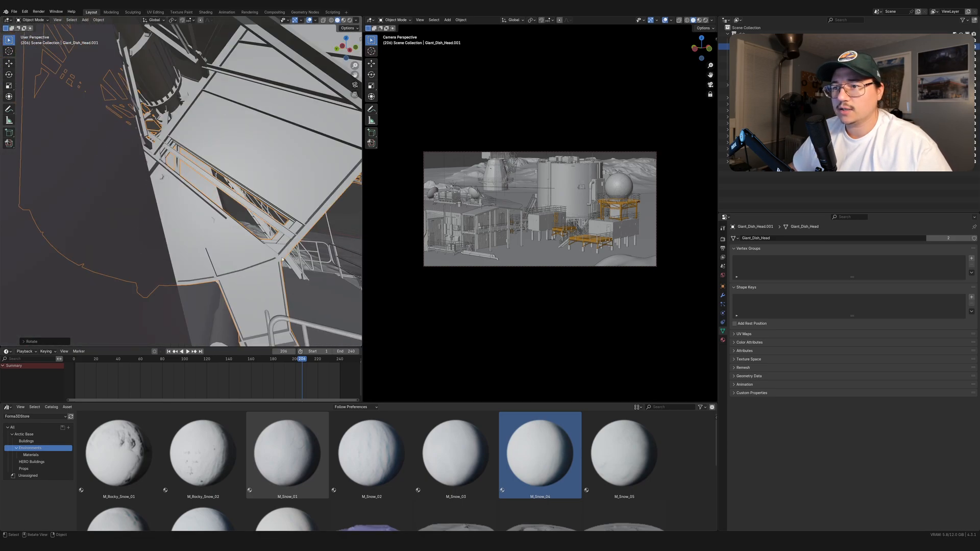
middle_click_drag(256, 291, 271, 262, "shift")
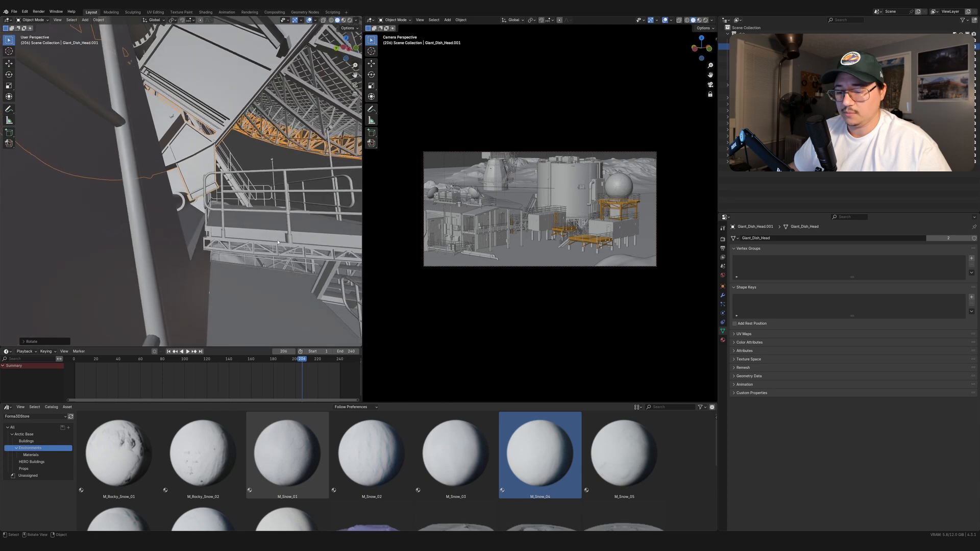
key("r")
key("x")
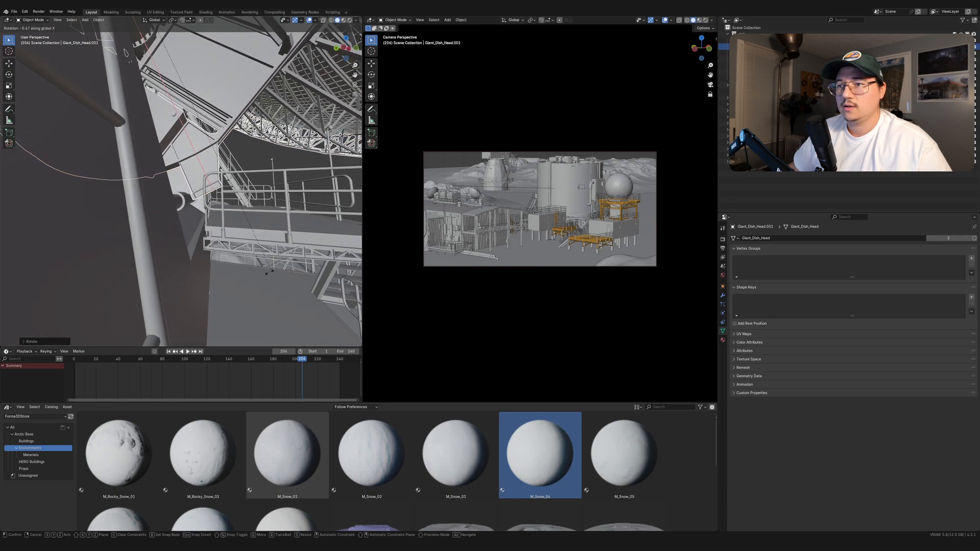
left_click(269, 228)
scroll(268, 226, "down", 8)
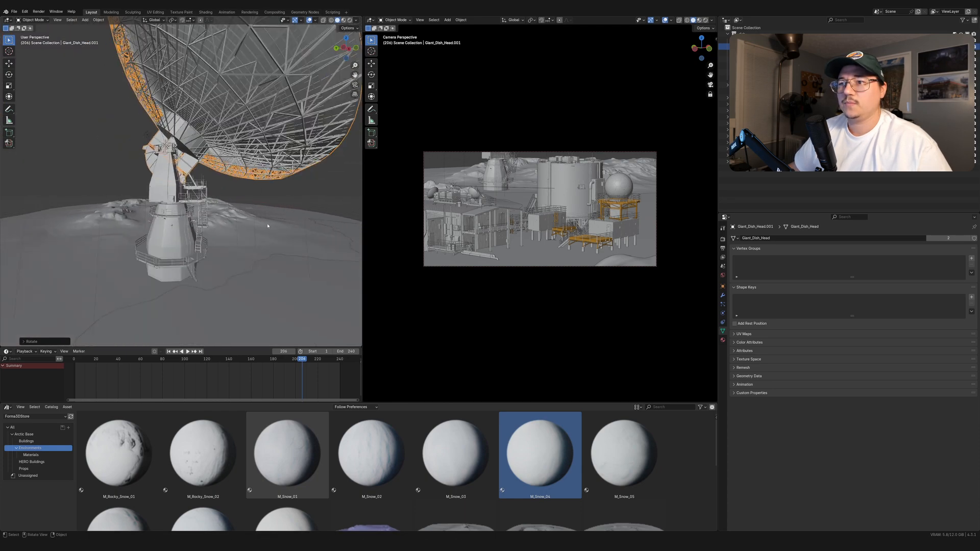
Step: Examine Giant_Dish_Mid's mesh at the circular joint where the mid section sits on the base
left_click(172, 187)
middle_click_drag(172, 187, 191, 209)
left_click(191, 172)
middle_click_drag(191, 173, 286, 196)
scroll(236, 207, "up", 4)
left_click(218, 197)
middle_click_drag(179, 260, 260, 230)
scroll(231, 274, "up", 5)
scroll(260, 235, "up", 4)
key("Tab")
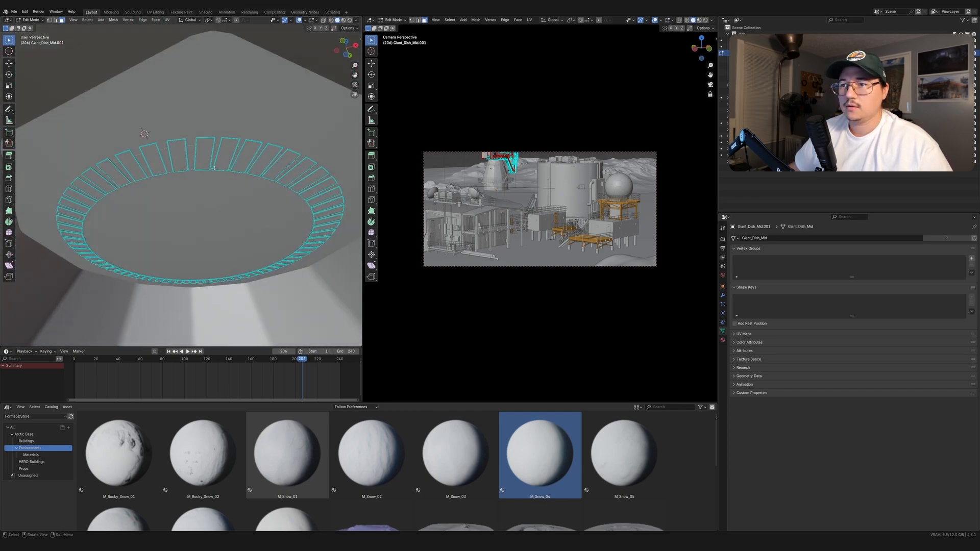
mouse_move(227, 159)
middle_mouse_down()
mouse_move(225, 280)
mouse_move(245, 155)
middle_mouse_up()
scroll(214, 218, "down", 2)
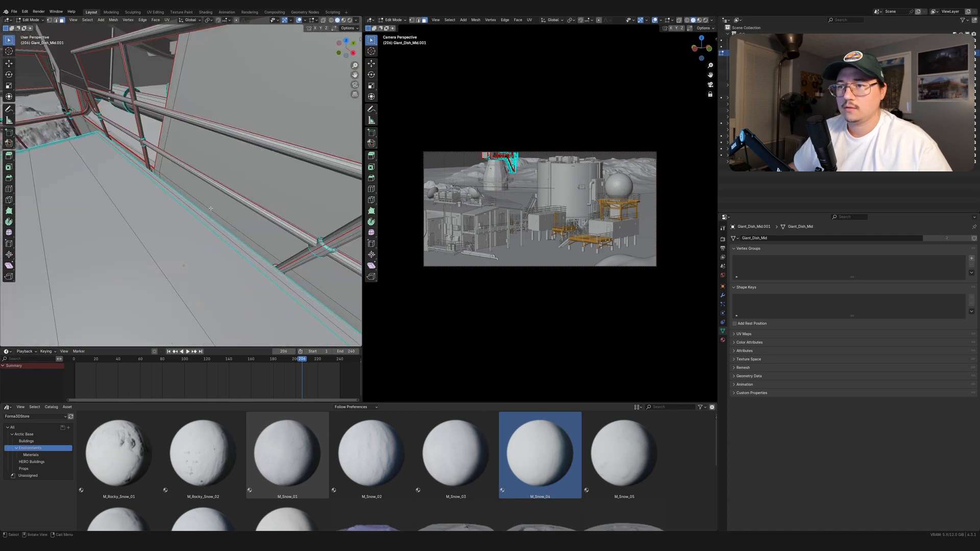
scroll(214, 218, "up", 2)
middle_click_drag(214, 218, 176, 194, "shift")
scroll(216, 158, "up", 1)
scroll(176, 194, "up", 2)
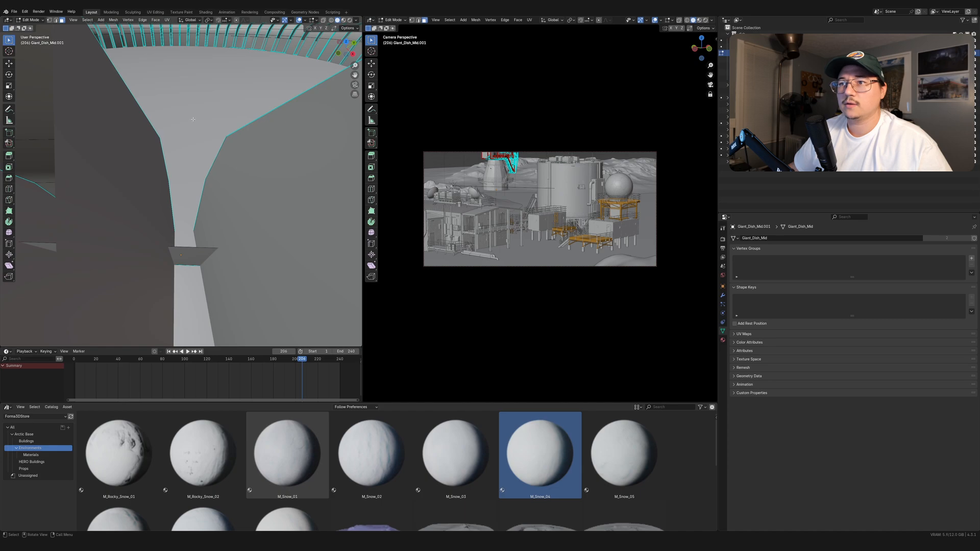
middle_click_drag(193, 119, 221, 186)
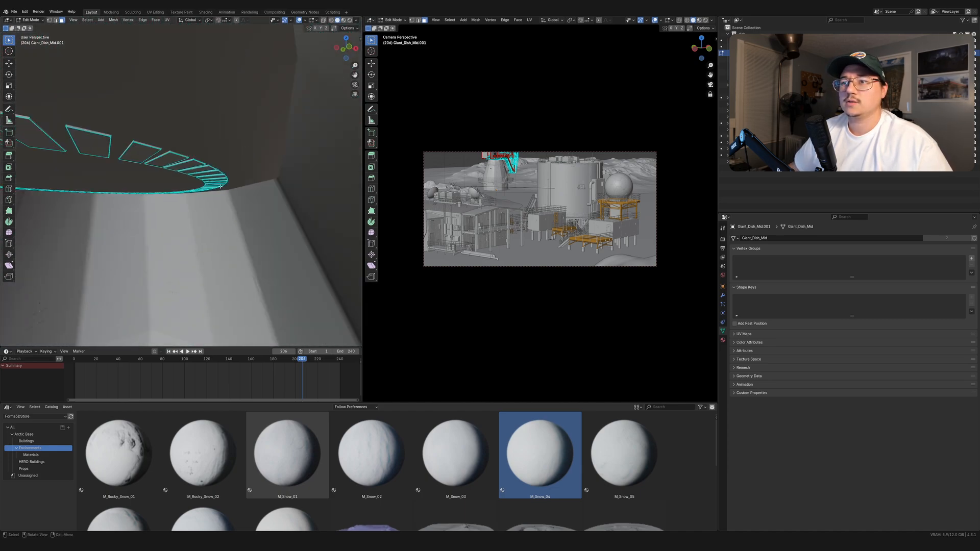
Step: Switch mesh editing to Giant_Dish_Base and snap the 3D cursor to the selected ring face at its top
key("alt+q")
middle_click_drag(162, 177, 287, 222)
scroll(271, 201, "down", 5)
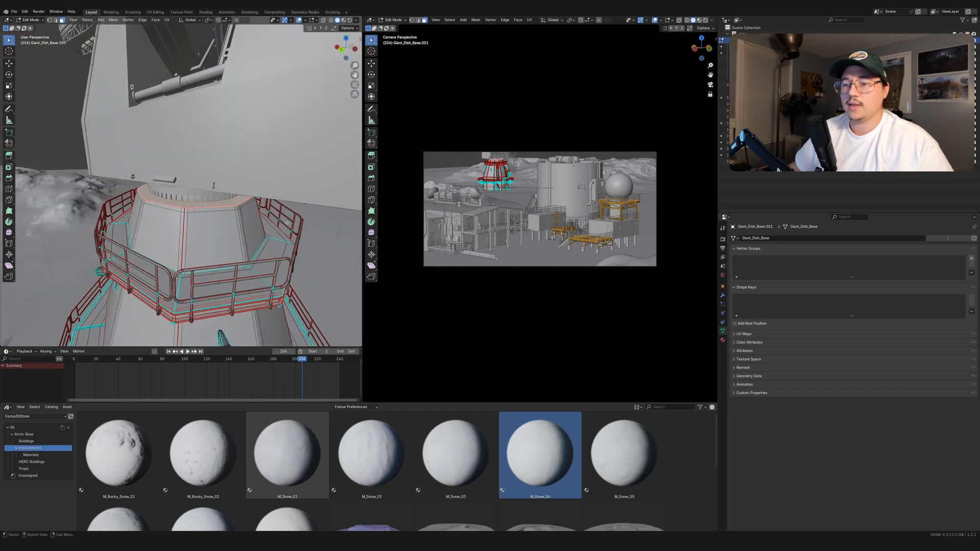
key("shift+s")
left_click(294, 260)
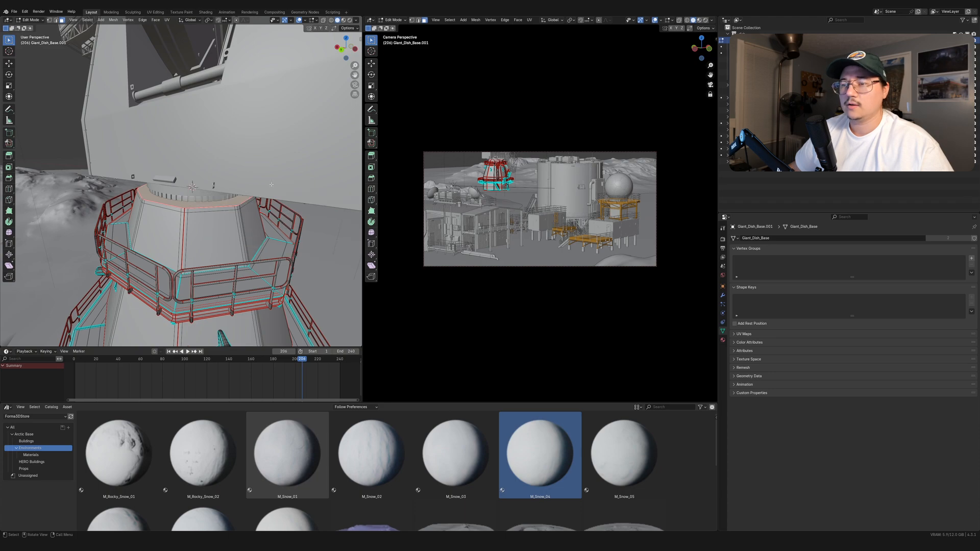
Step: Leave the base's mesh and set the origin of Giant_Dish_Mid to the 3D cursor
key("Tab")
left_click(220, 164)
scroll(220, 163, "down", 3)
middle_click_drag(220, 163, 233, 162)
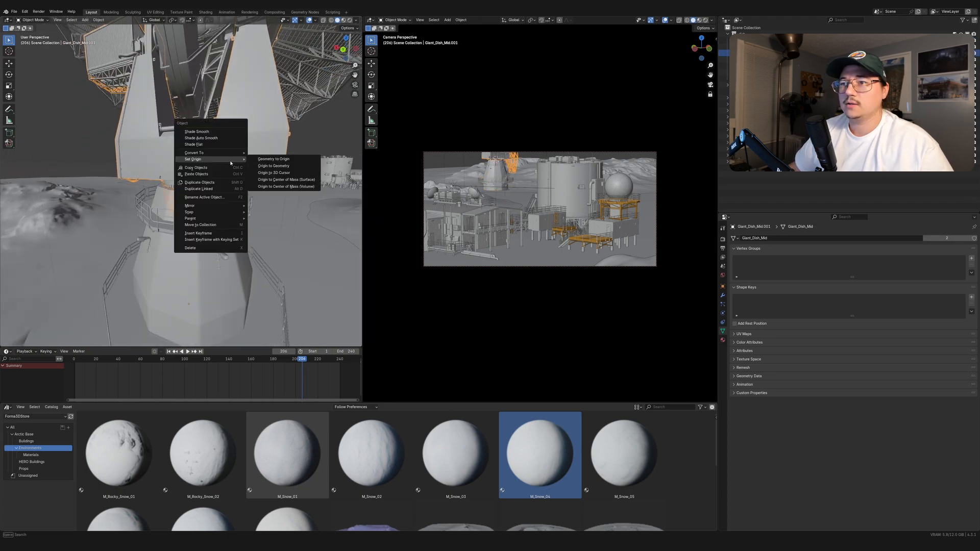
left_click(281, 173)
Step: Add Giant_Dish_Head to the selected mid section and try rotating both around the global Z axis
scroll(245, 151, "down", 6)
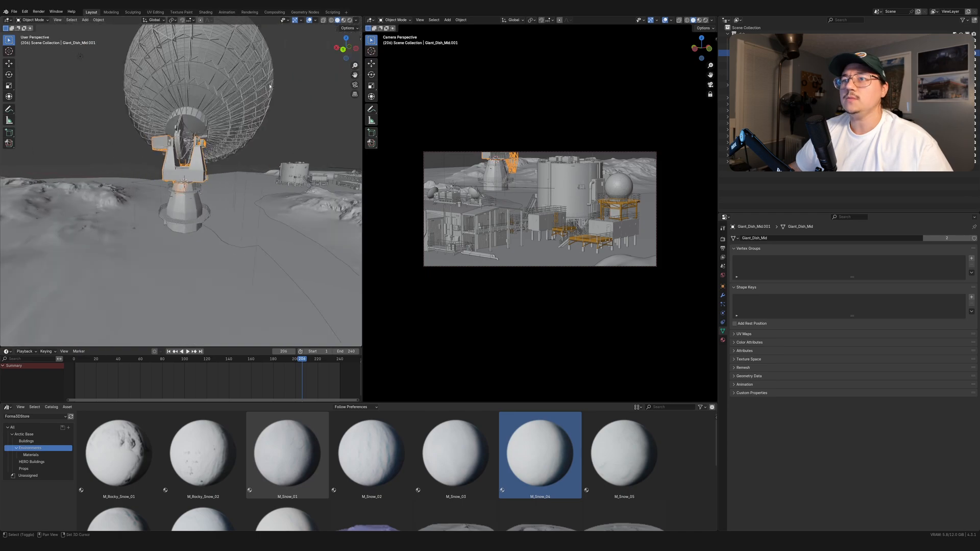
left_click(242, 118, "shift")
middle_click_drag(244, 149, 259, 192)
key("r")
key("z")
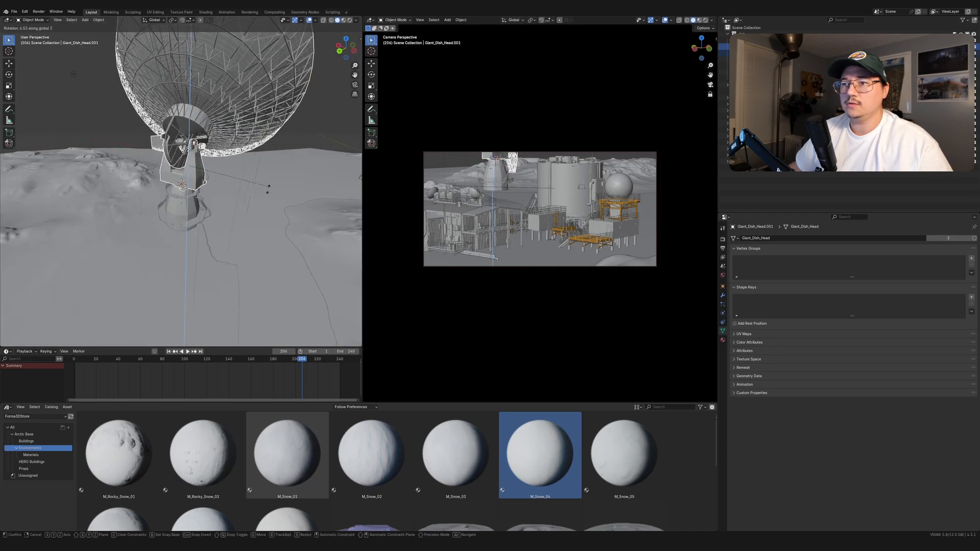
right_click(219, 222)
Step: Try further global Z rotations of the mid section and head, checking how they swivel on the base
middle_click_drag(220, 223, 301, 228)
scroll(241, 212, "up", 5)
scroll(312, 223, "up", 3)
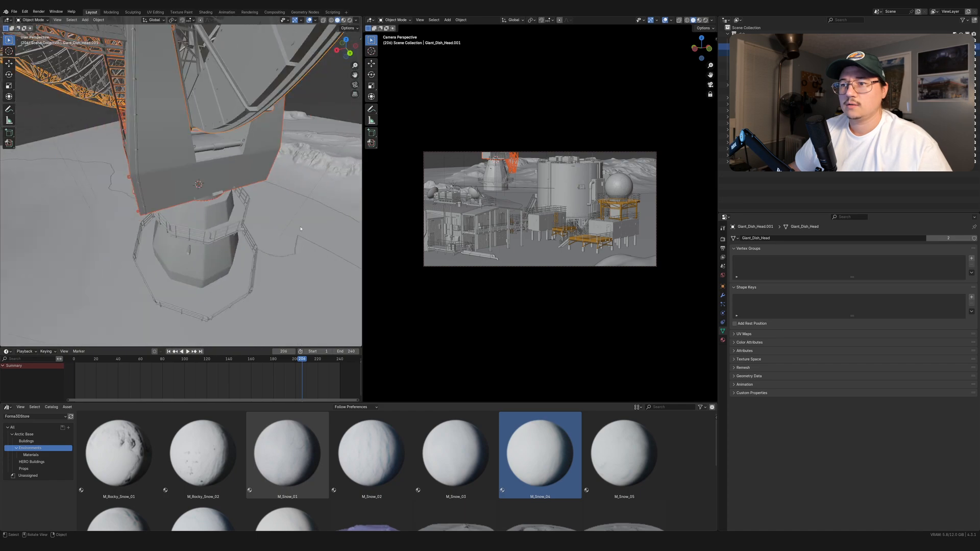
key("r")
key("z")
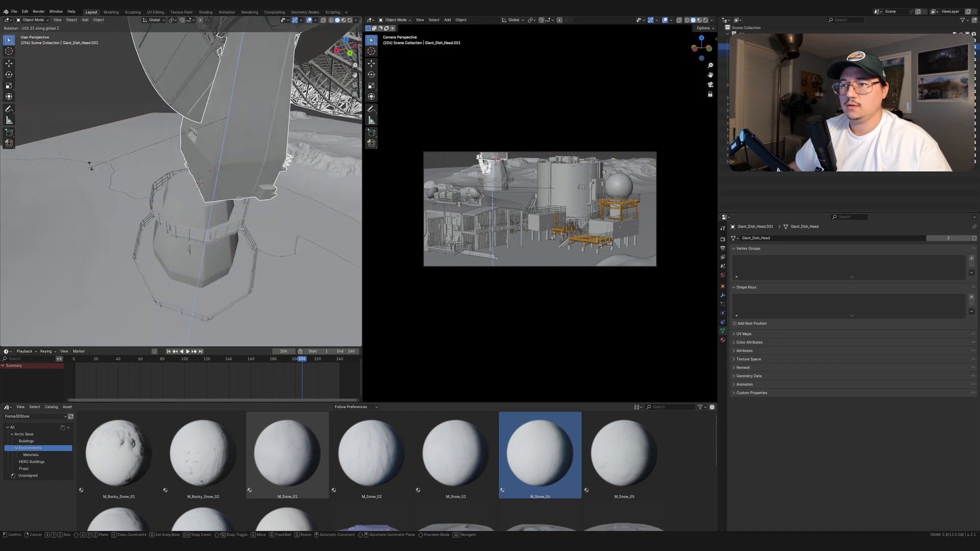
right_click(221, 12)
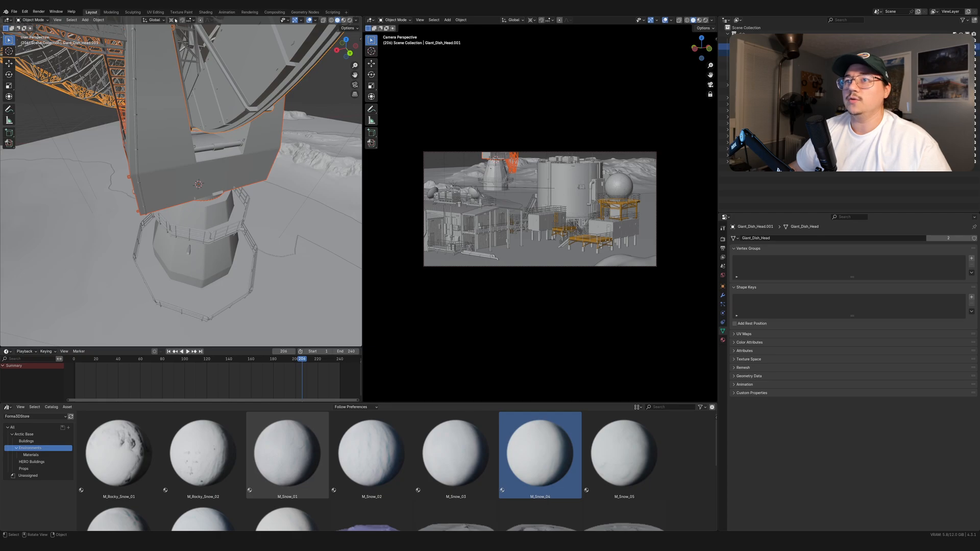
key("r")
key("z")
left_click(284, 157)
scroll(282, 176, "down", 4)
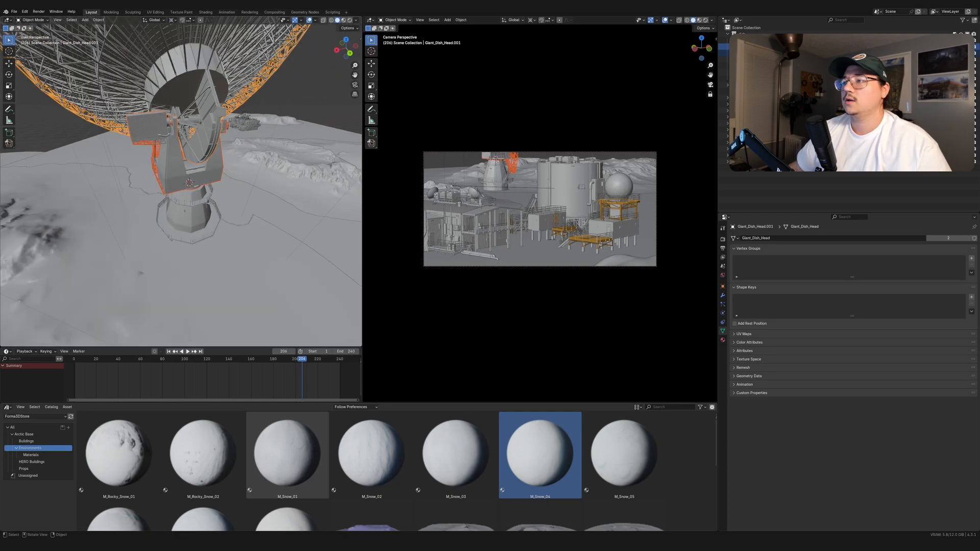
key("r")
key("z")
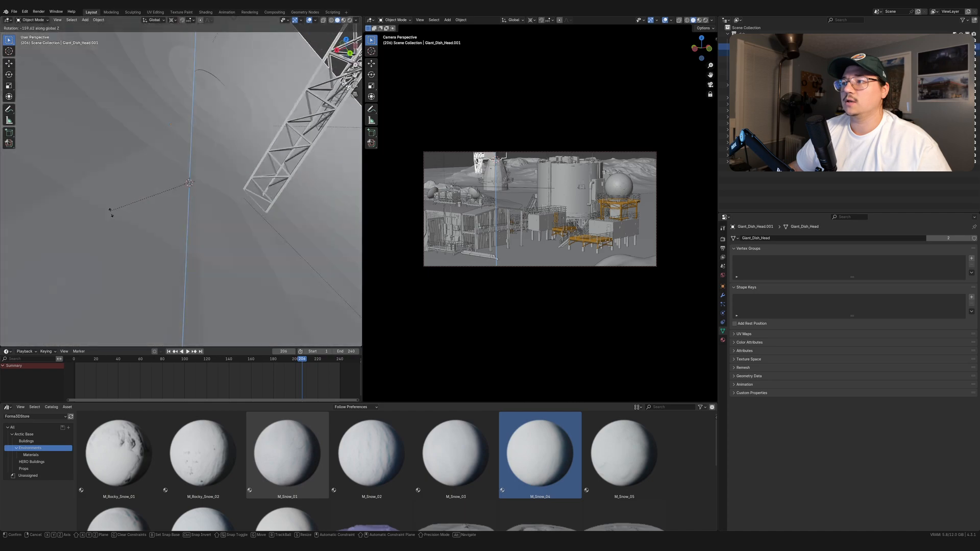
left_click(300, 151)
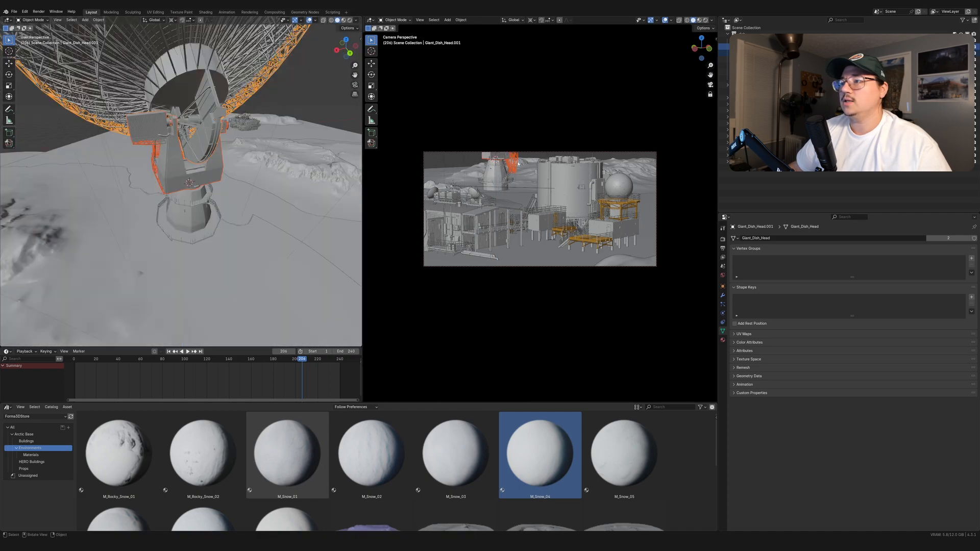
Step: Select the base, mid section and head together and lower the whole giant dish along global Z
middle_click_drag(185, 189, 185, 222)
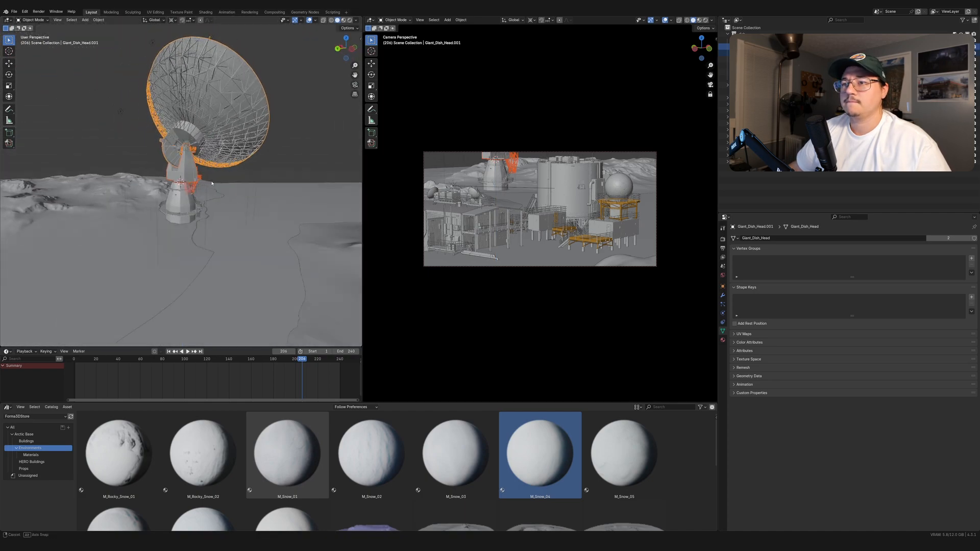
left_click(185, 221)
left_click(186, 129, "shift")
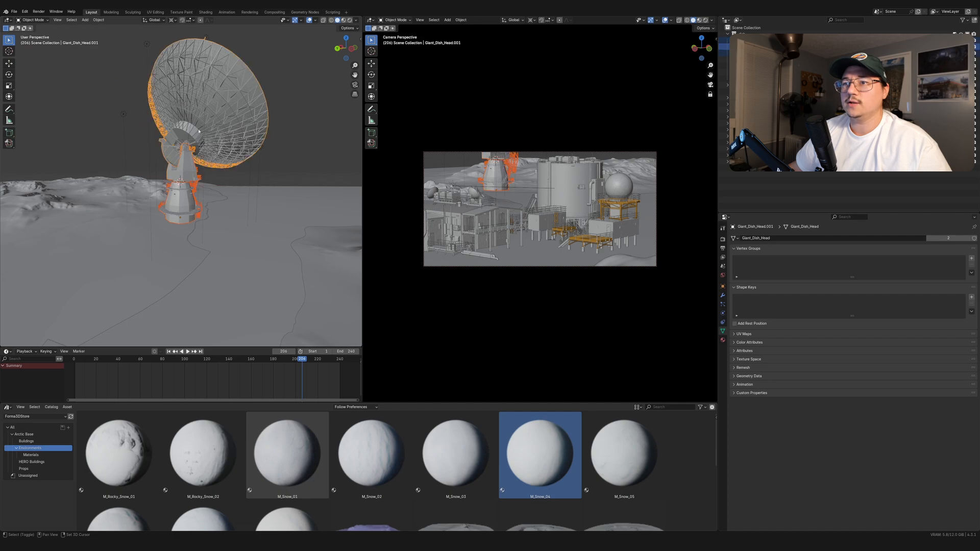
key("g")
key("z")
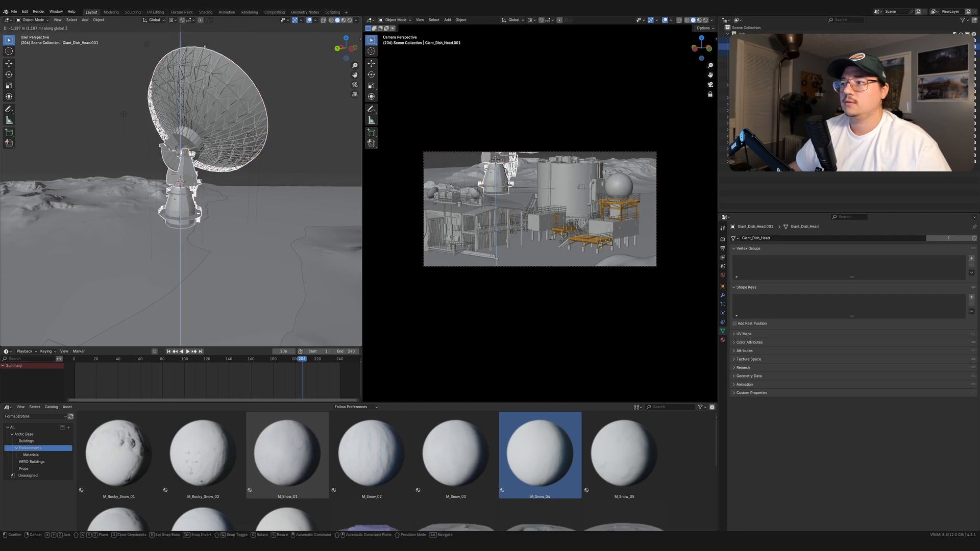
left_click(249, 133)
middle_click_drag(300, 213, 232, 209)
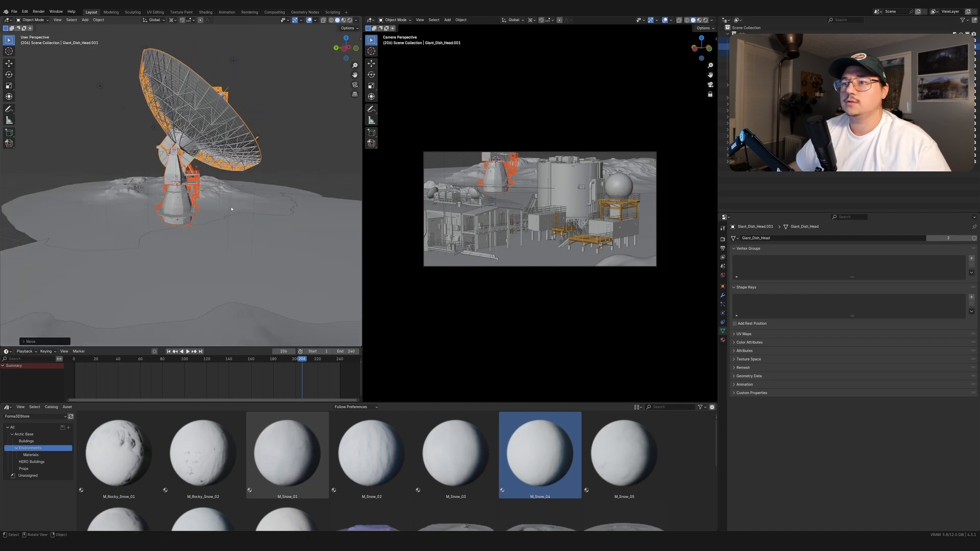
Step: Undo the lowering of the giant dish and the selection changes and edits made just before it
left_click(173, 174)
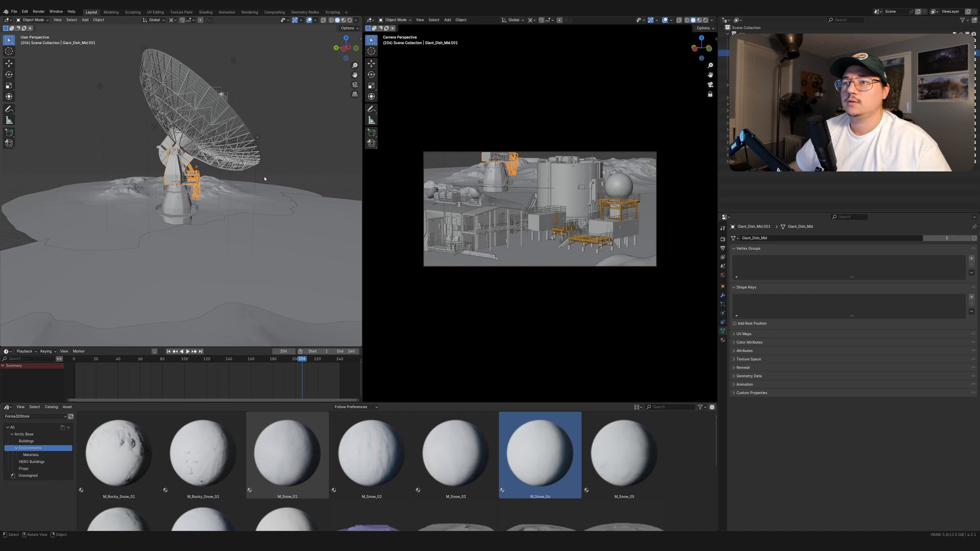
left_click(230, 129, "shift")
left_click(206, 113, "shift")
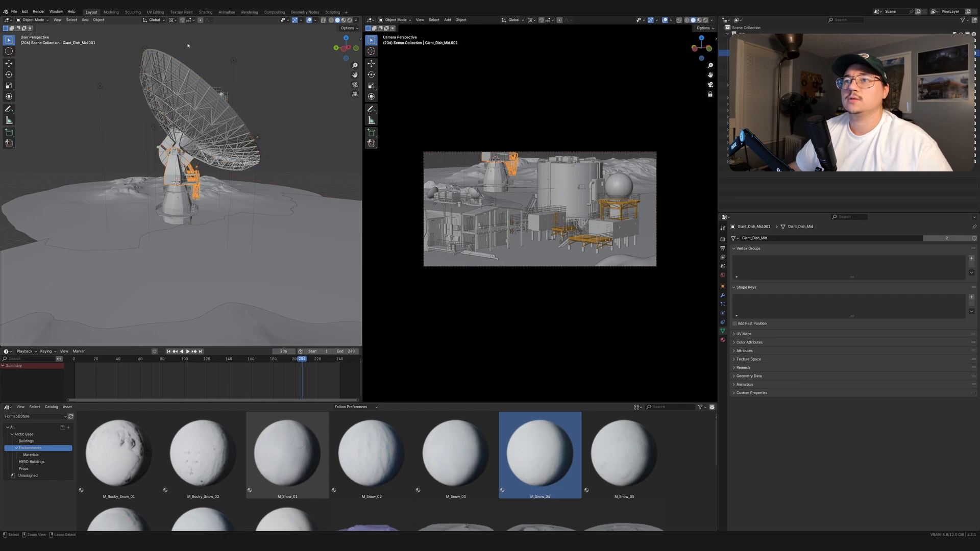
key("ctrl+z")
key("ctrl+z")
key("ctrl+z")
key("ctrl+z")
key("ctrl+z")
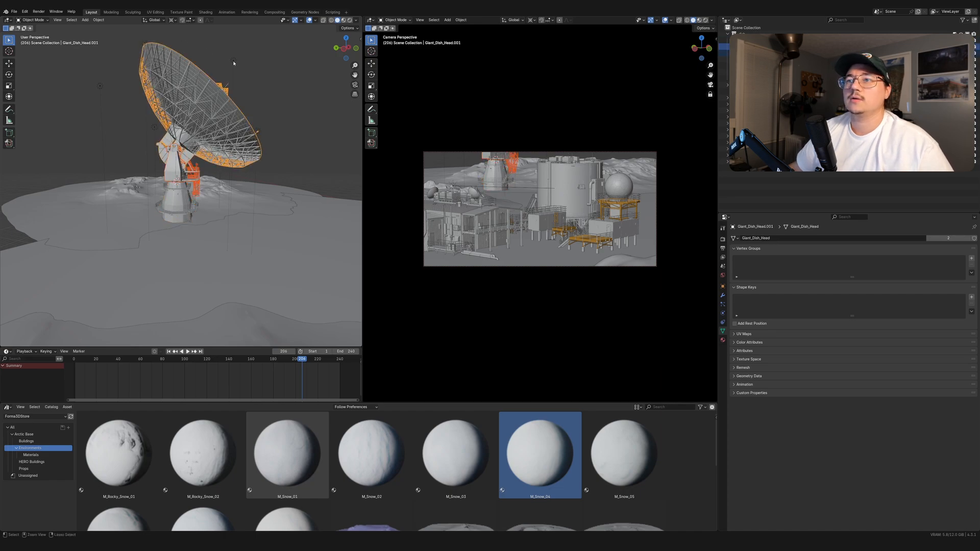
key("ctrl+z")
key("ctrl+z")
middle_click_drag(286, 132, 256, 142)
key("ctrl+z")
key("ctrl+z")
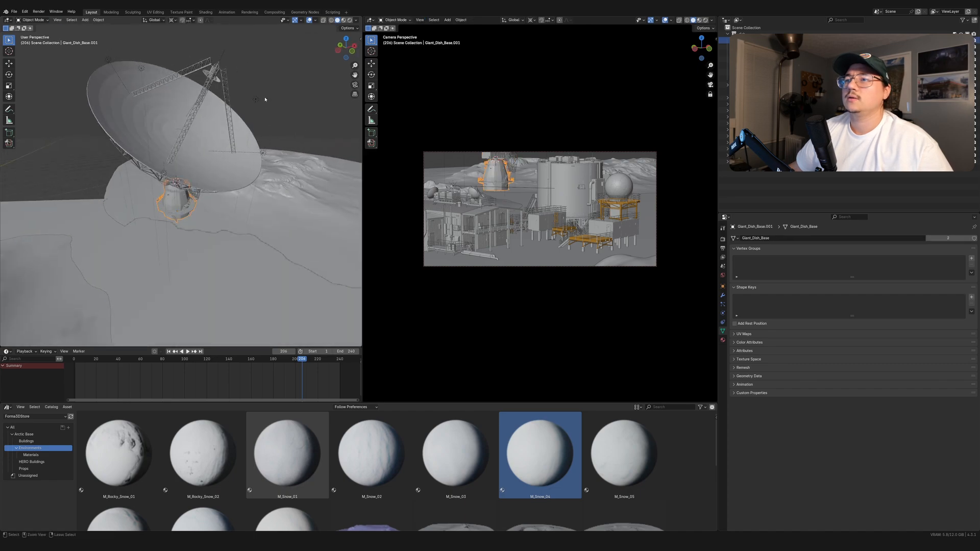
key("ctrl+z")
key("ctrl+z")
middle_click_drag(266, 125, 122, 95)
key("ctrl+z")
key("ctrl+z")
Step: Select the stray red point lights floating around the giant dish and delete them
middle_click_drag(89, 183, 249, 105)
left_click(86, 99)
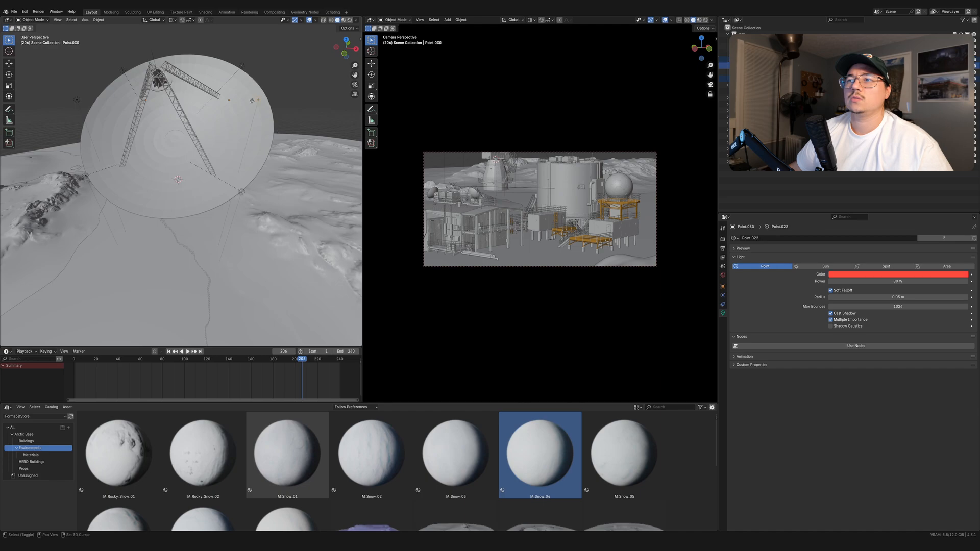
left_click(76, 100)
middle_click_drag(76, 101, 151, 142)
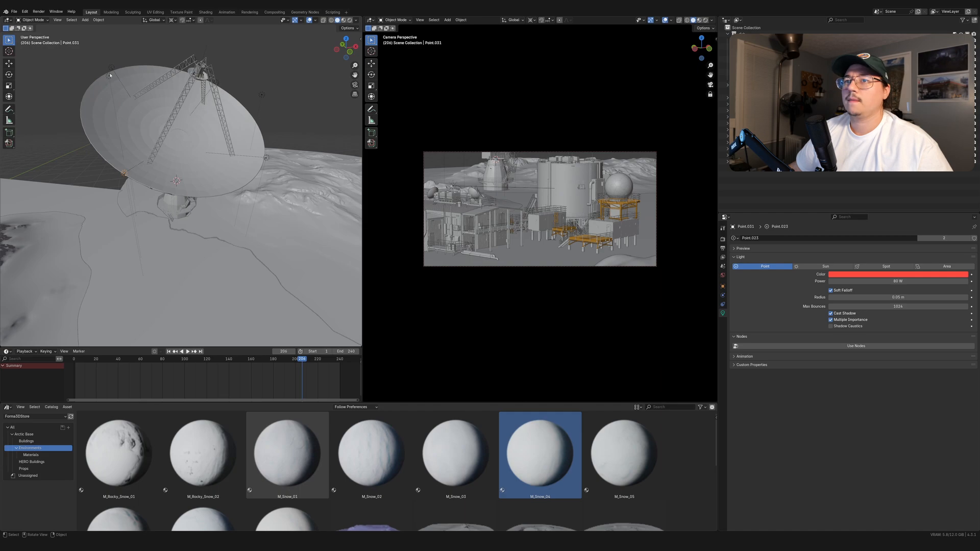
left_click(264, 94)
middle_click_drag(264, 94, 294, 137)
left_click(275, 98)
key("x")
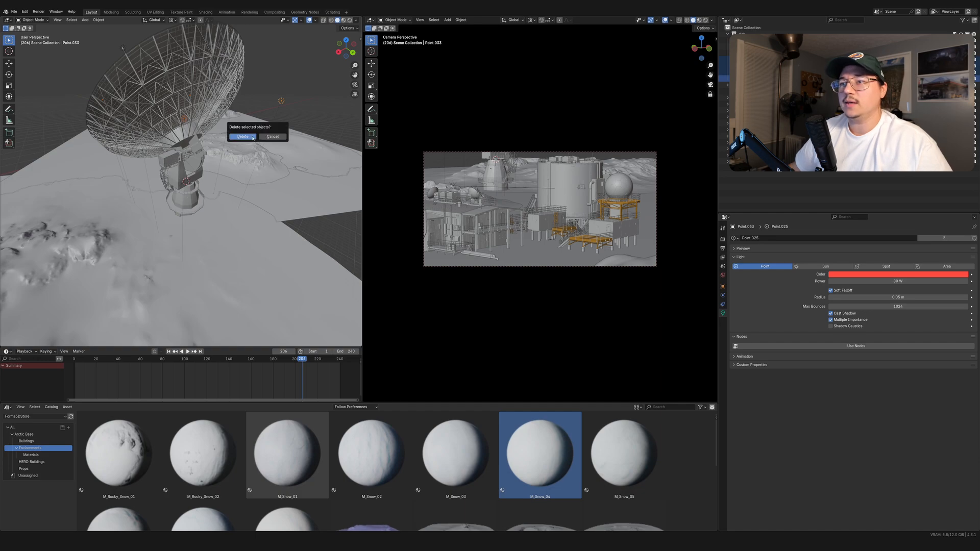
left_click(252, 138)
Step: Select Giant_Dish_Mid and Giant_Dish_Head and rotate them together around global Z to turn the dish to a new heading
middle_click_drag(234, 146, 199, 186)
left_click(195, 193)
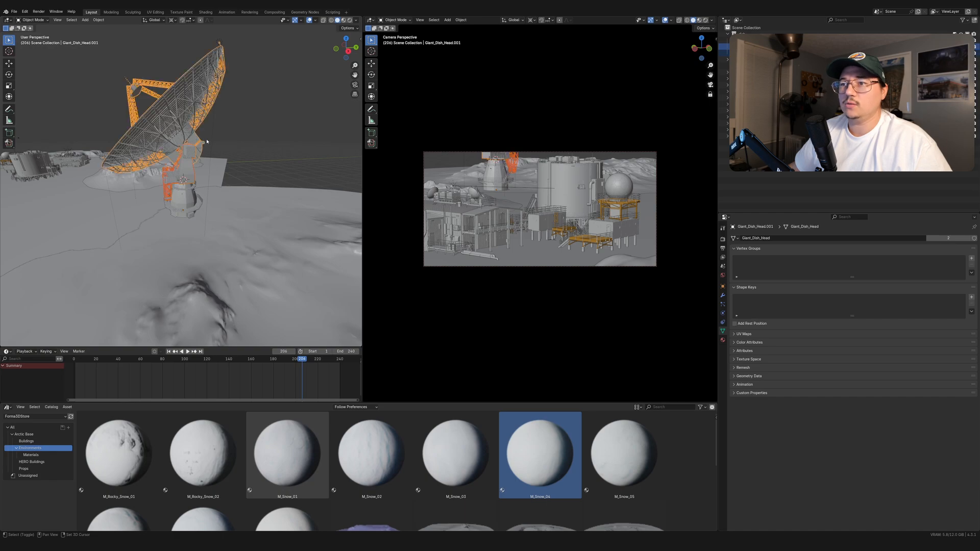
middle_click_drag(207, 142, 255, 161)
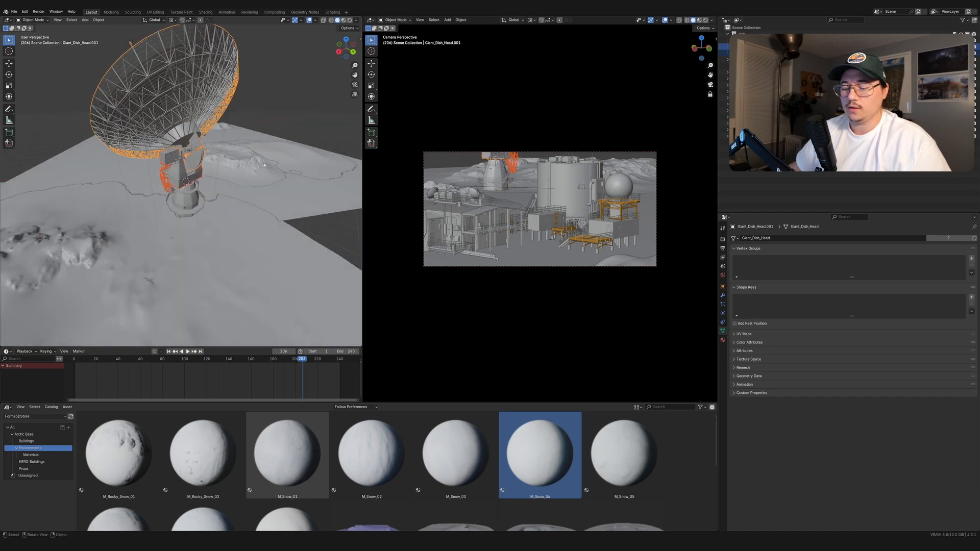
key("r")
key("z")
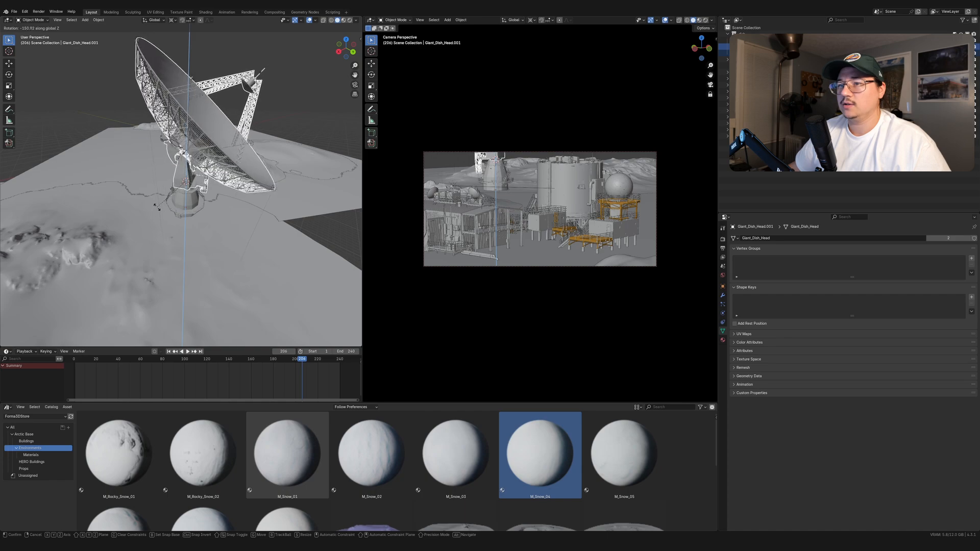
left_click(218, 216)
middle_click_drag(219, 217, 269, 193)
scroll(270, 193, "up", 4)
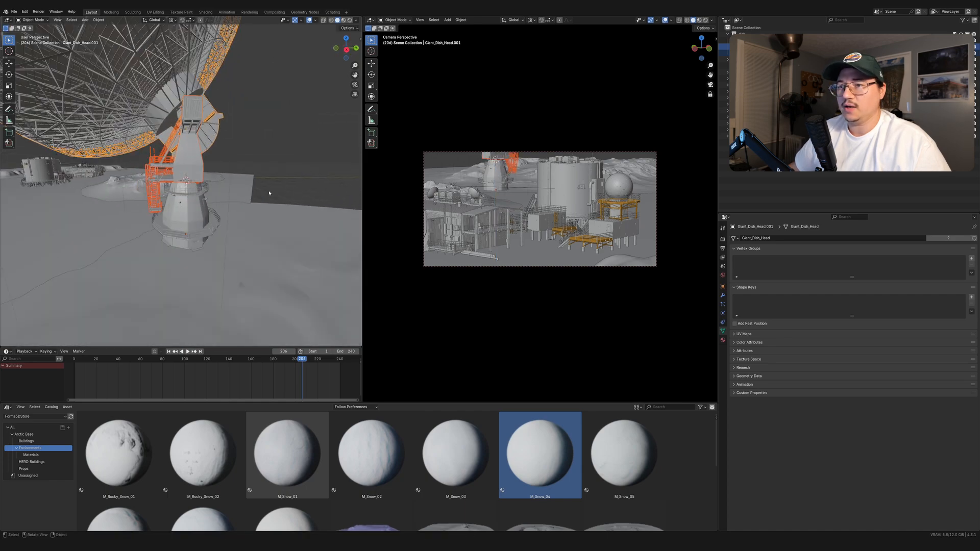
key("r")
key("z")
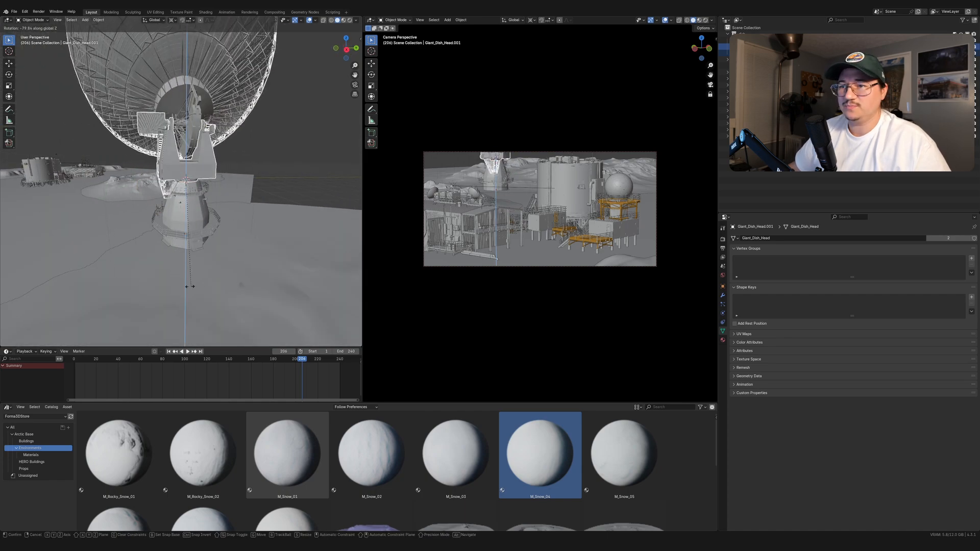
left_click(186, 284)
key("r")
key("z")
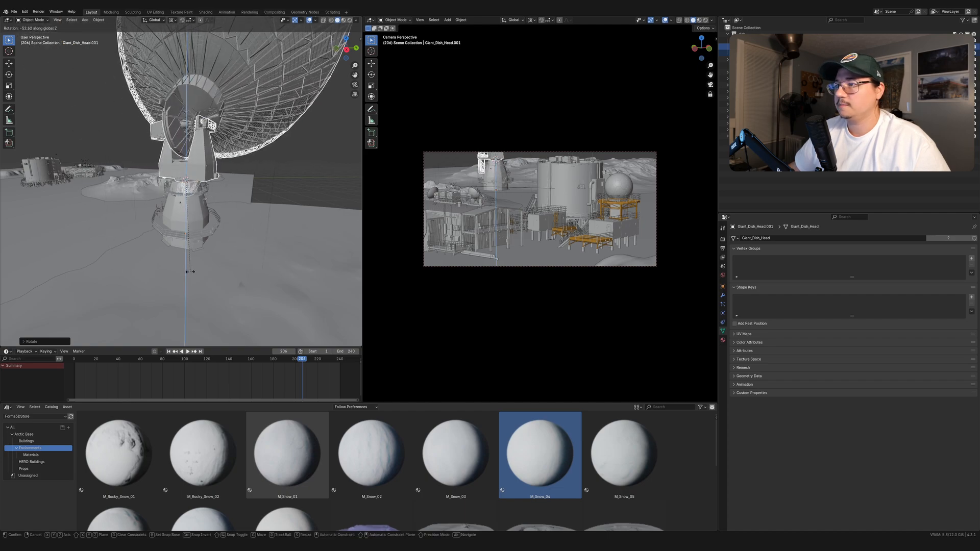
left_click(286, 197)
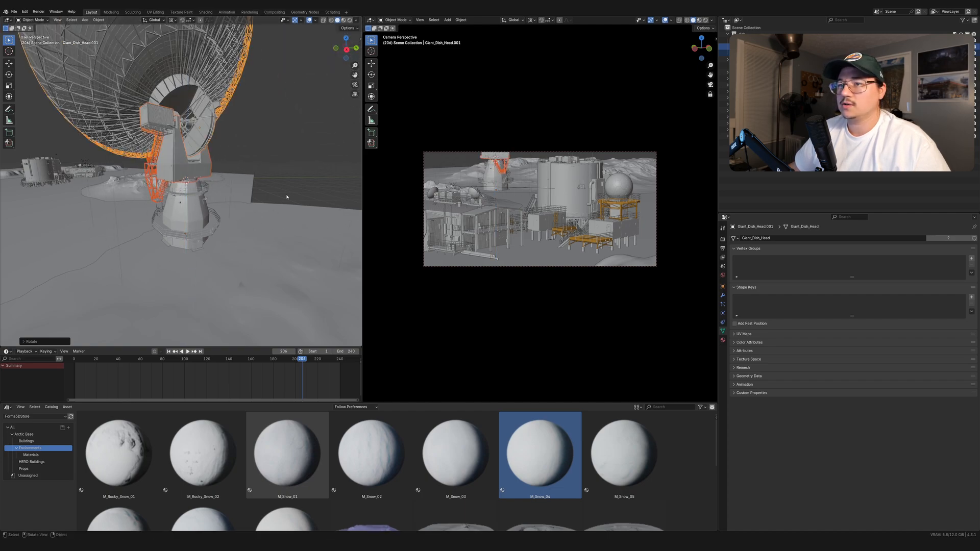
Step: Go to frame 200 and select the Camera object
scroll(286, 197, "down", 4)
middle_click_drag(225, 204, 286, 199)
scroll(220, 205, "down", 6)
middle_click_drag(204, 204, 224, 204)
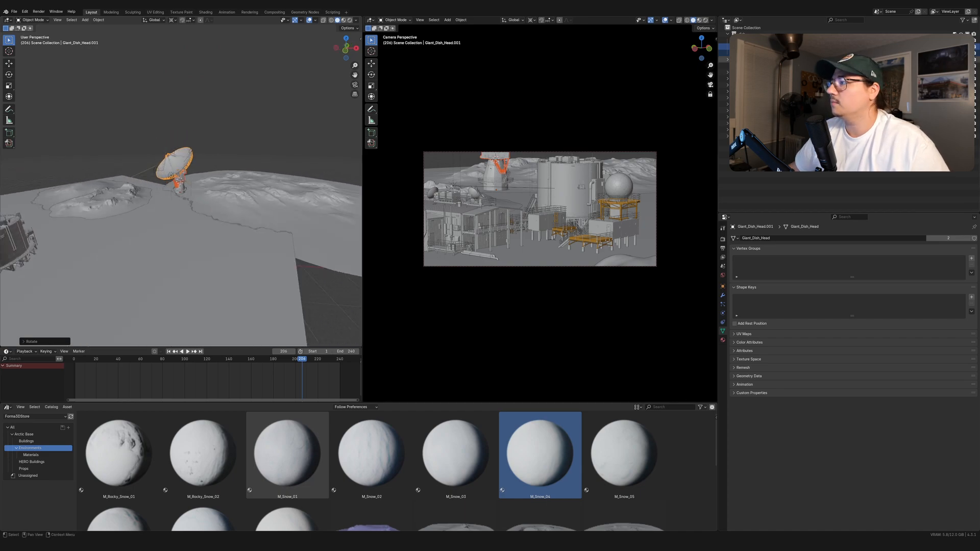
left_click(749, 59)
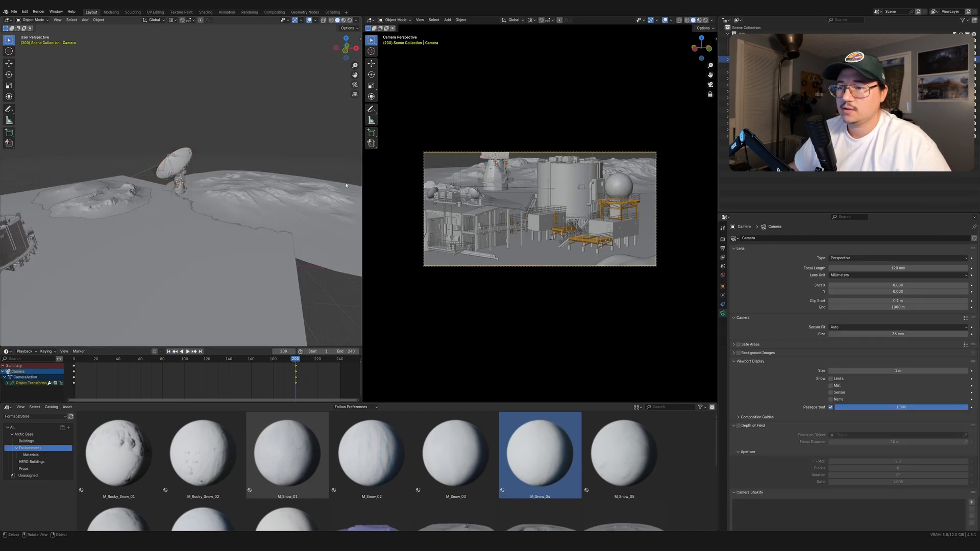
key("r")
key("x")
key("x")
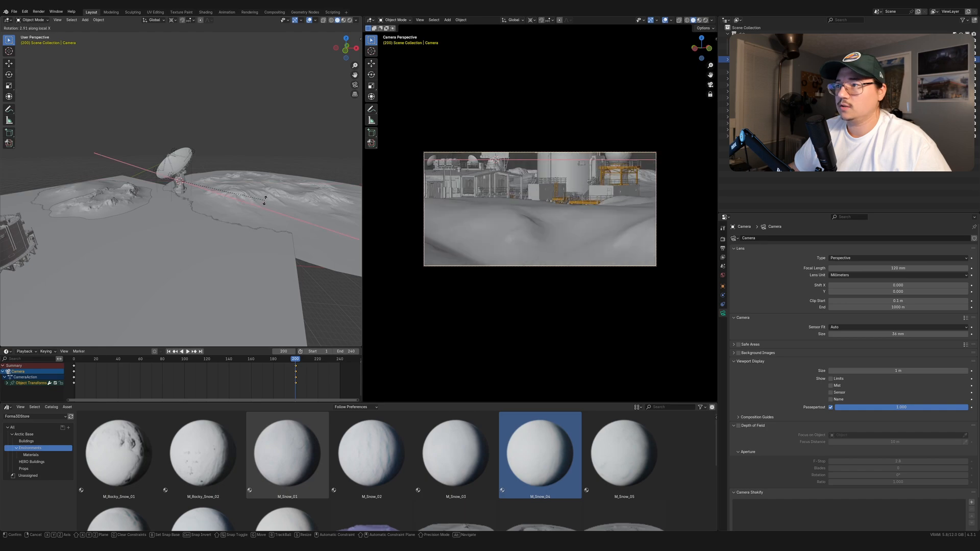
left_click(226, 202)
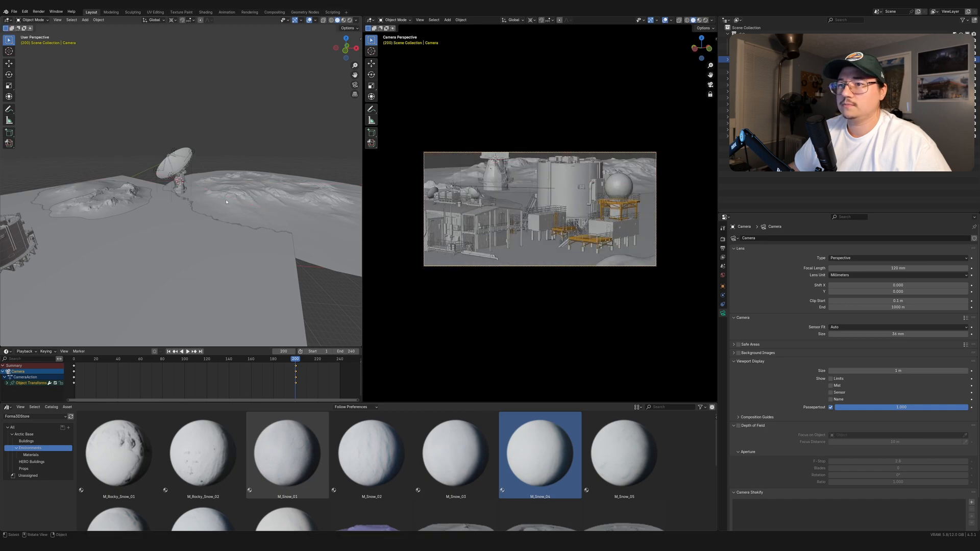
Step: Change the transform pivot so the camera turns about itself and tilt it up around its local X axis to show more of the giant dish
left_click(174, 20)
left_click(185, 36)
key("r")
key("x")
key("x")
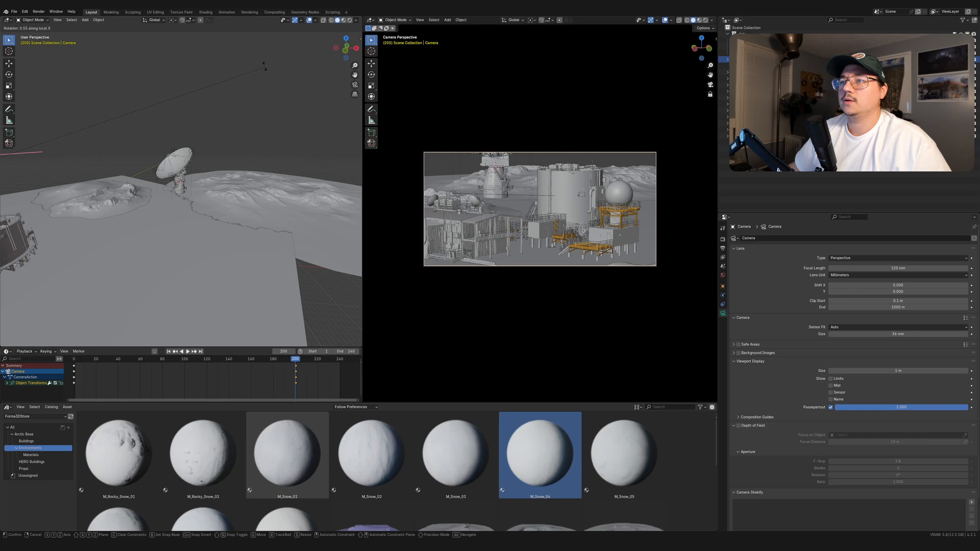
left_click(220, 76)
key("r")
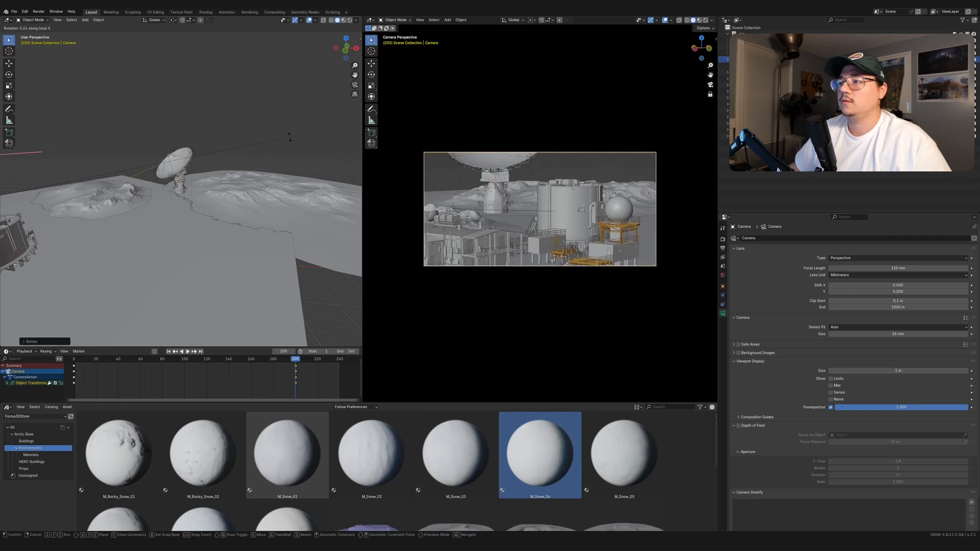
left_click(289, 137)
Step: Select Giant_Dish_Mid and Giant_Dish_Head and rotate them together around global Z until the dish faces sideways in the camera view
left_click(184, 179)
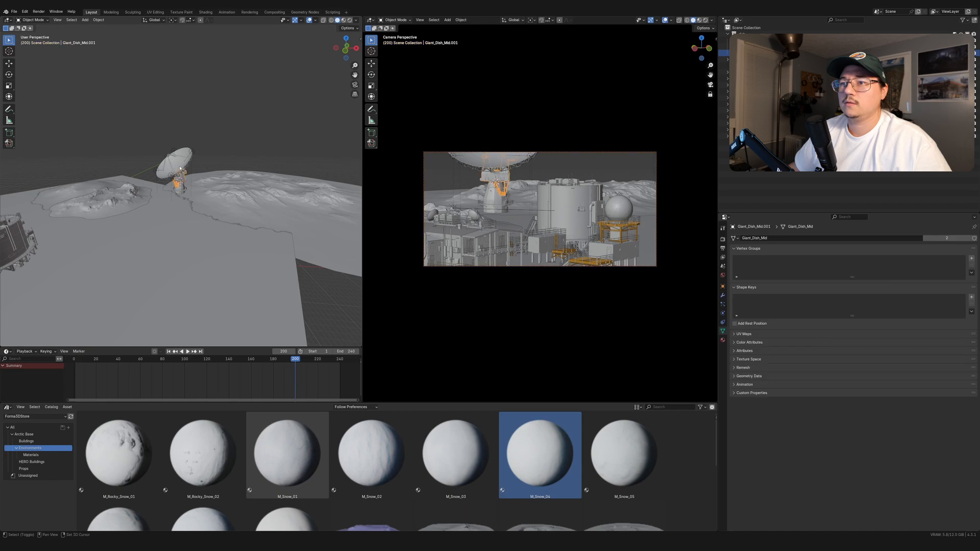
left_click(180, 169)
key("r")
key("z")
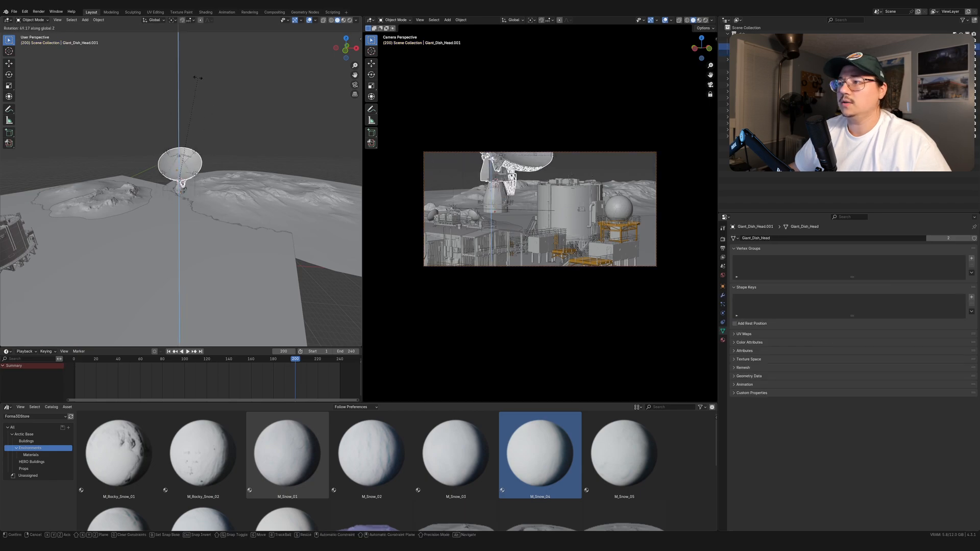
left_click(196, 79)
Step: Move the base, mid section and head of the giant dish together horizontally, locking global Z, to reposition it beside the tank in the camera view
scroll(178, 190, "up", 5)
middle_click_drag(178, 190, 222, 212)
key("g")
key("shift+z")
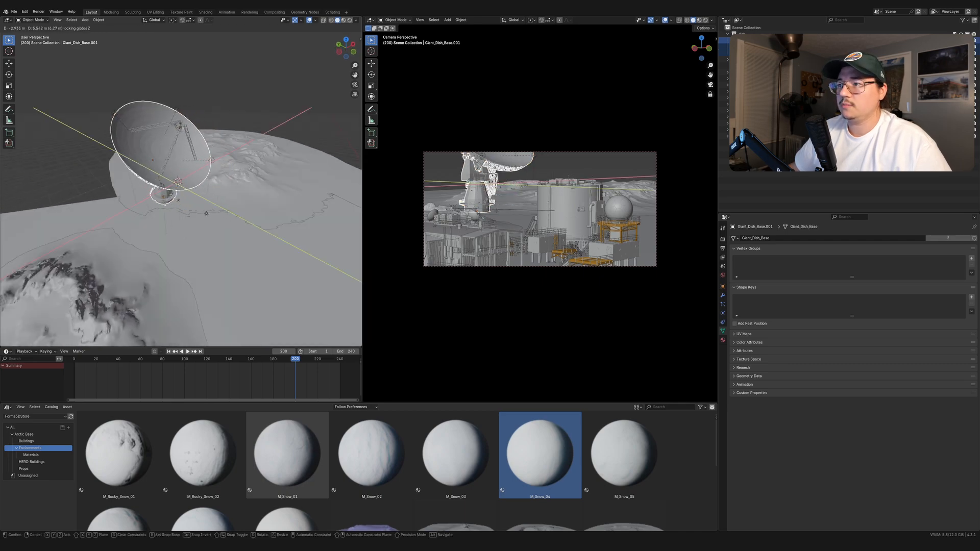
left_click(226, 227)
key("g")
key("shift+z")
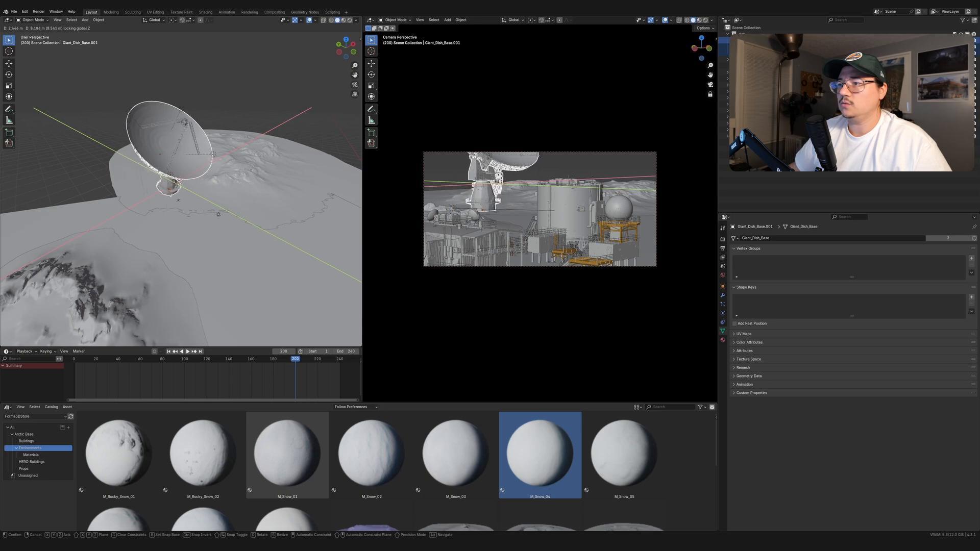
left_click(269, 219)
Step: Scale the whole giant dish down slightly and lower it along global Z
key("s")
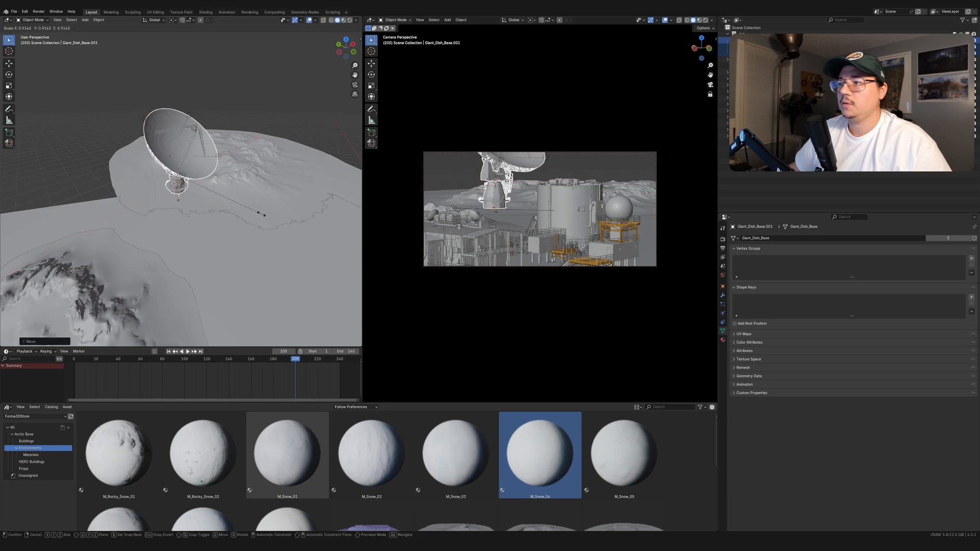
left_click(266, 218)
key("g")
key("z")
left_click(262, 216)
left_click(196, 171)
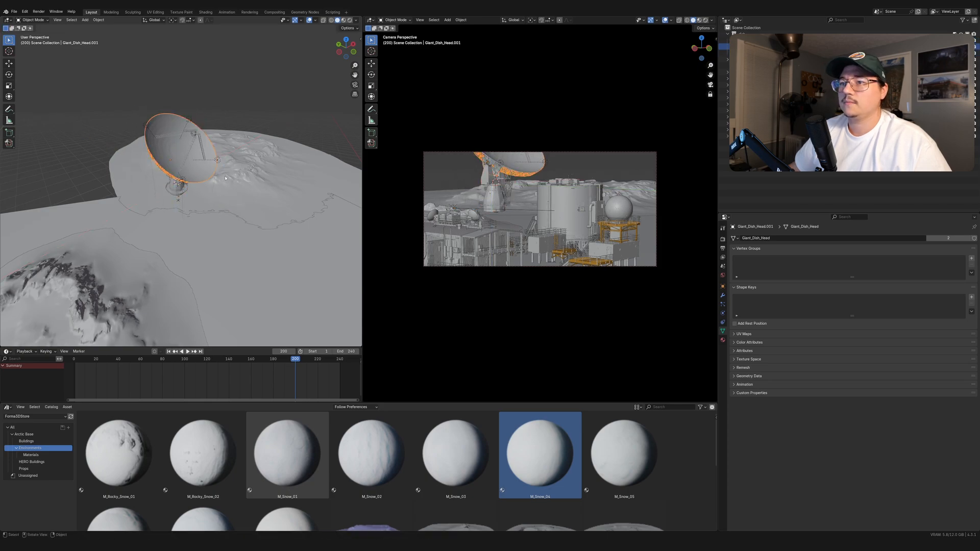
middle_click_drag(196, 176, 221, 190)
key("r")
right_click(240, 171)
key("r")
key("x")
left_click(239, 177)
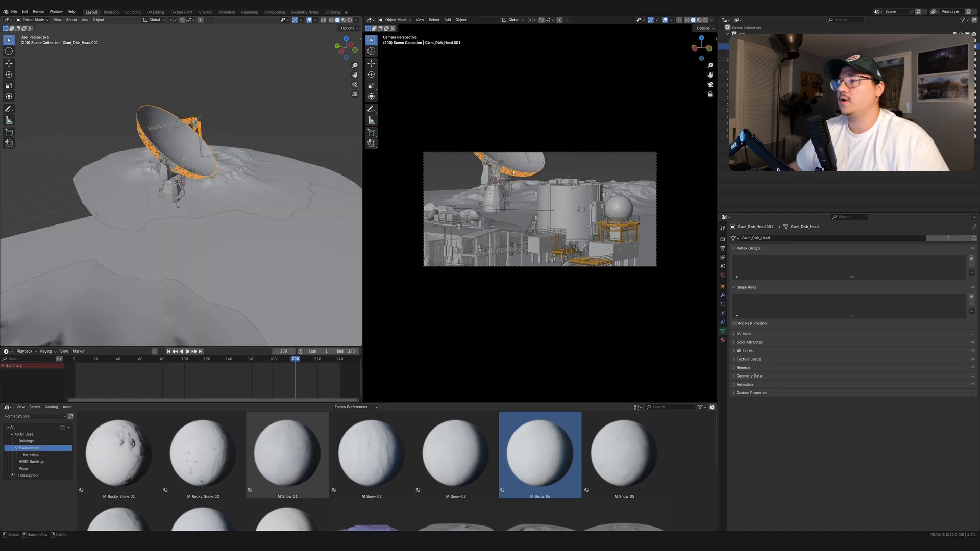
Step: Select Snowy_Mountain_02 behind the giant dish, shift it horizontally with global Z locked, and adjust its scale
left_click(466, 195)
scroll(290, 190, "down", 2)
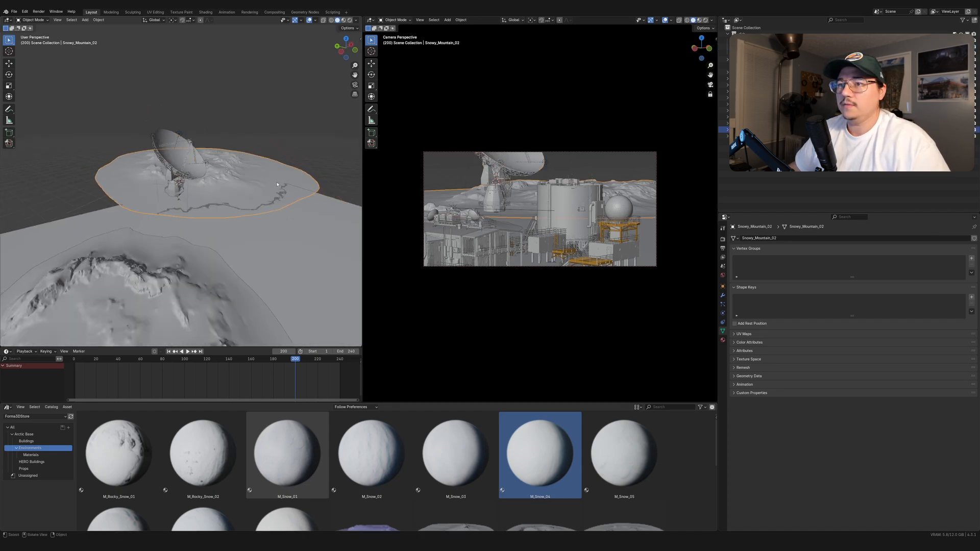
key("g")
key("shift+z")
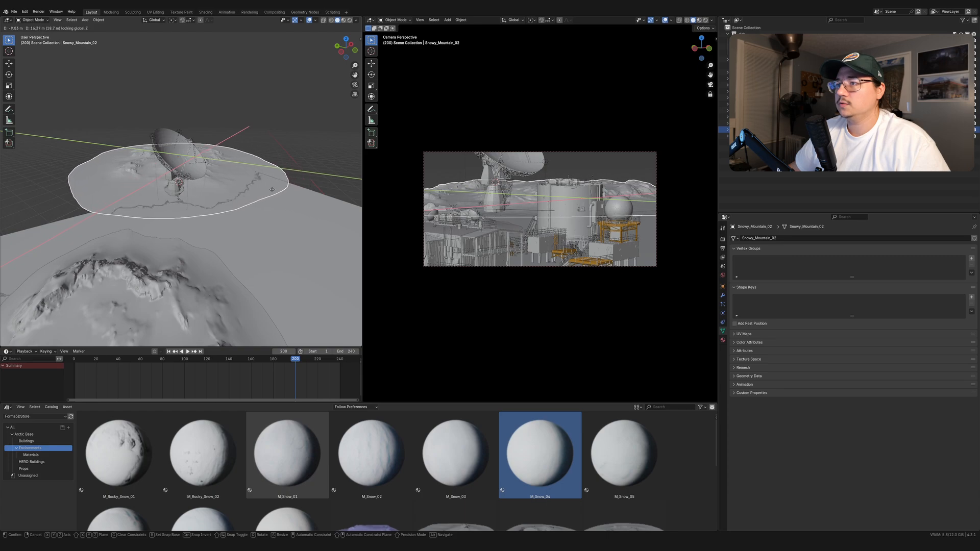
left_click(271, 189)
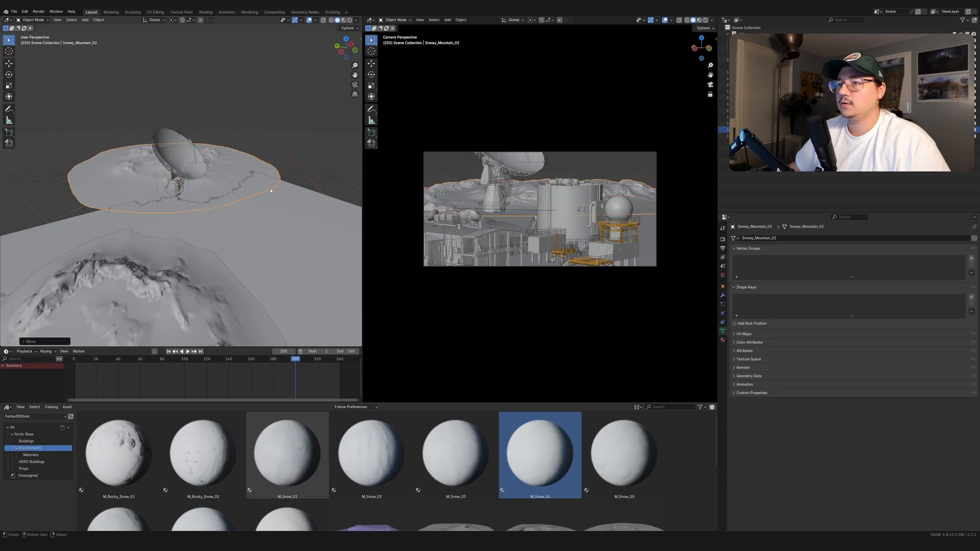
key("s")
left_click(277, 189)
Step: Move Snowy_Hill_04 about 80 m horizontally with global Z locked, placing it beside Snowy_Mountain_02 in the background
scroll(265, 191, "down", 4)
left_click(207, 213)
key("g")
key("shift+z")
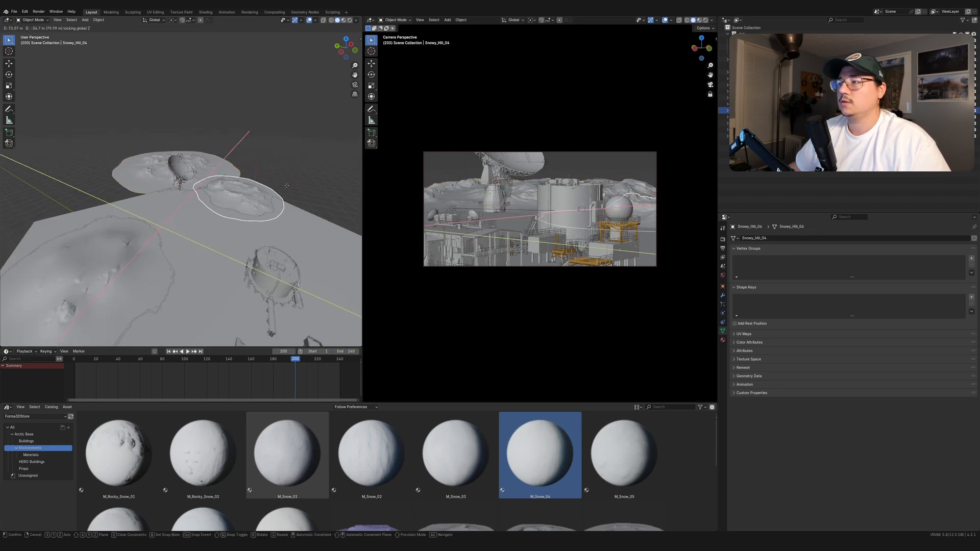
left_click(293, 186)
Step: Shift Snowy_Mountain_02 horizontally again, locking global Z, to refine the ridge behind the buildings
left_click(200, 178)
key("g")
key("shift+z")
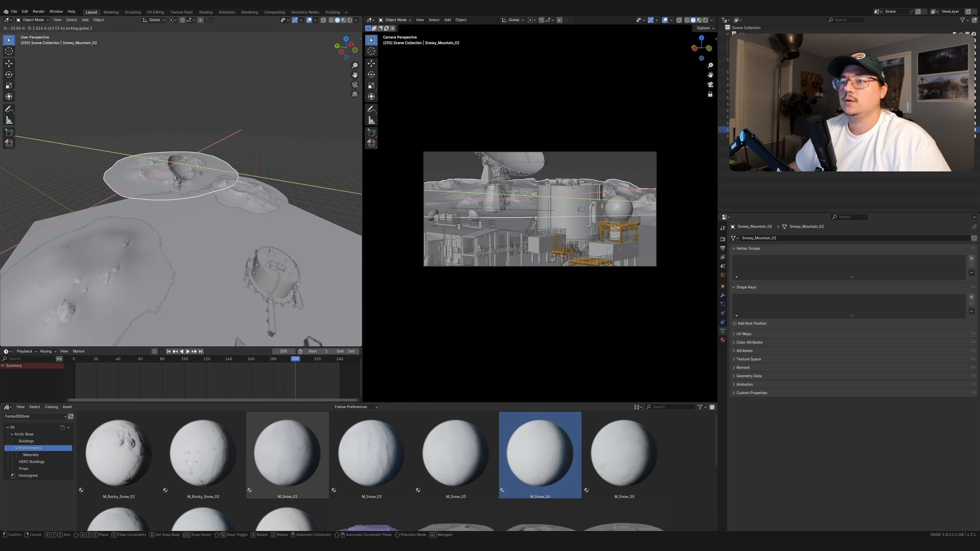
left_click(199, 175)
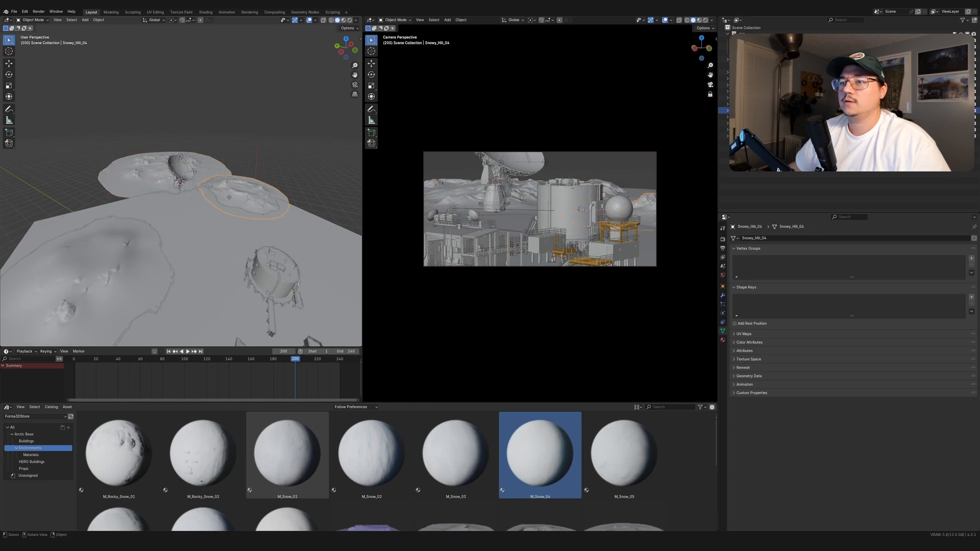
Step: Rotate Snowy_Hill_04 and nudge it horizontally to fit beside the mountain
left_click(278, 188)
key("r")
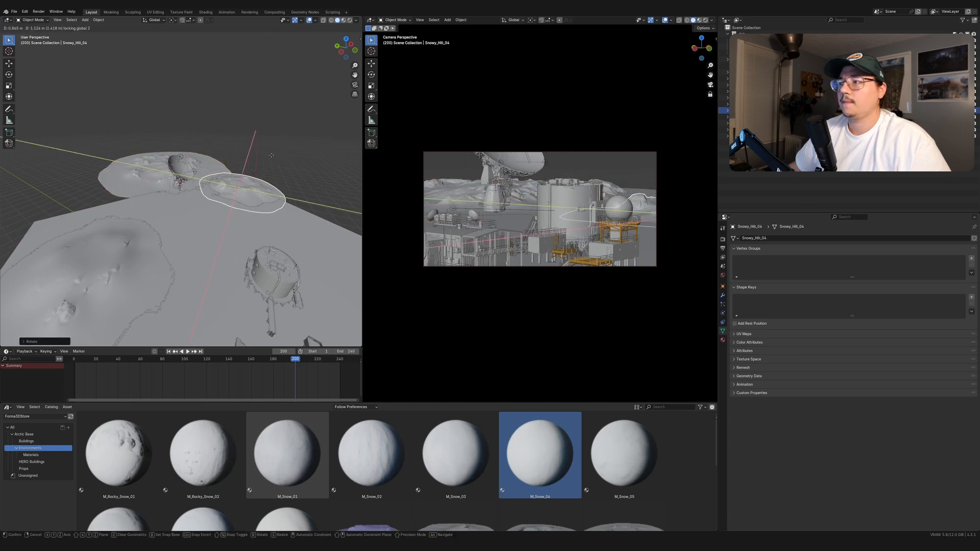
left_click(266, 163)
Step: Move Snowy_Hill_05 from the foreground horizontally into the distance behind the giant dish, locking global Z
left_click(99, 257)
key("g")
key("shift+z")
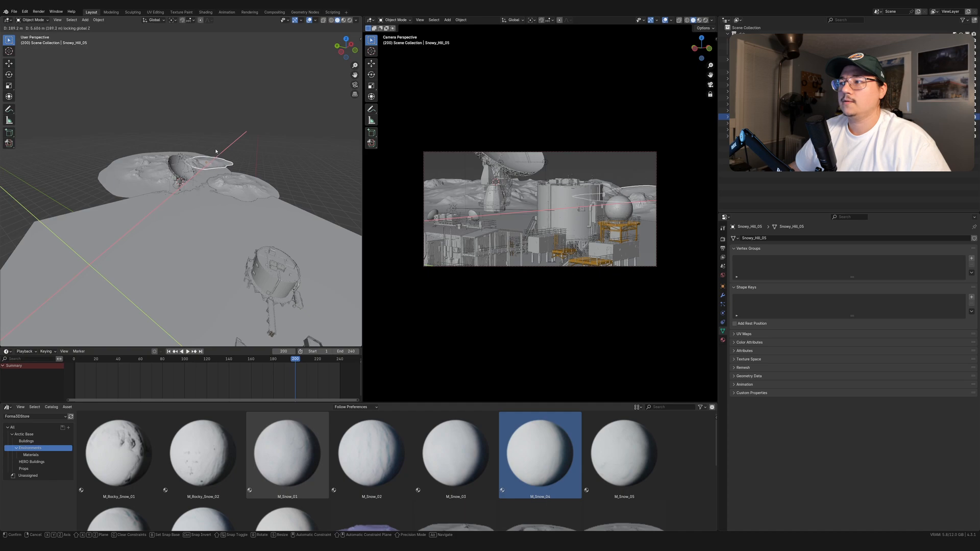
left_click(216, 151)
Step: Adjust the scale of Snowy_Hill_05 and rotate it around global Z, refining its horizontal position behind the dish
key("s")
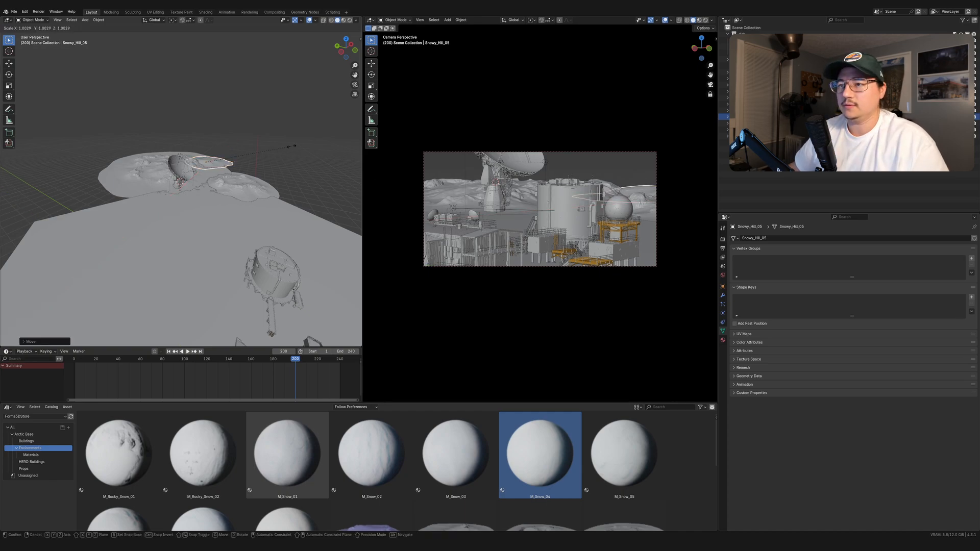
left_click(300, 147)
key("r")
key("z")
left_click(294, 184)
key("g")
key("shift+z")
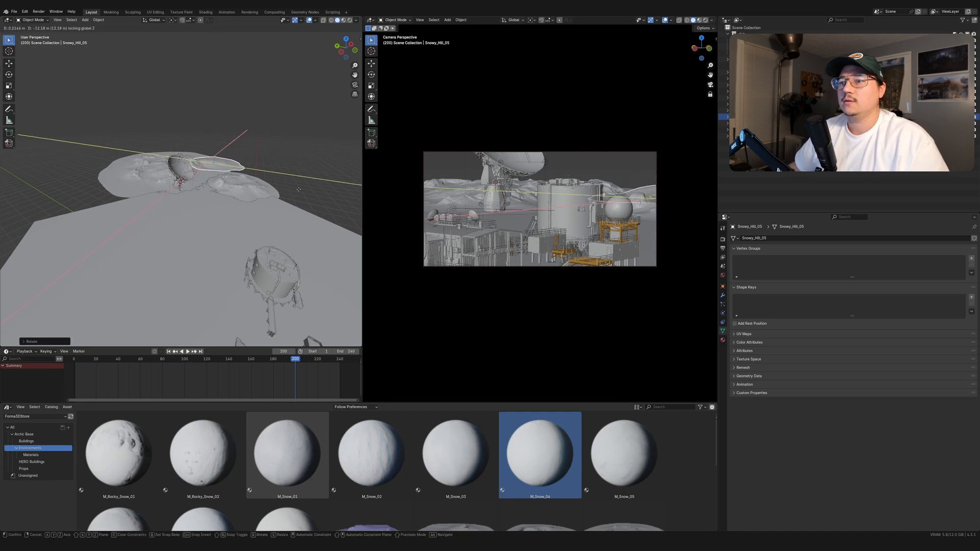
Step: Place Snowy_Hill_05 horizontally in the background behind the base and raise it about 2.2 m along global Z
left_click(291, 188)
key("g")
key("z")
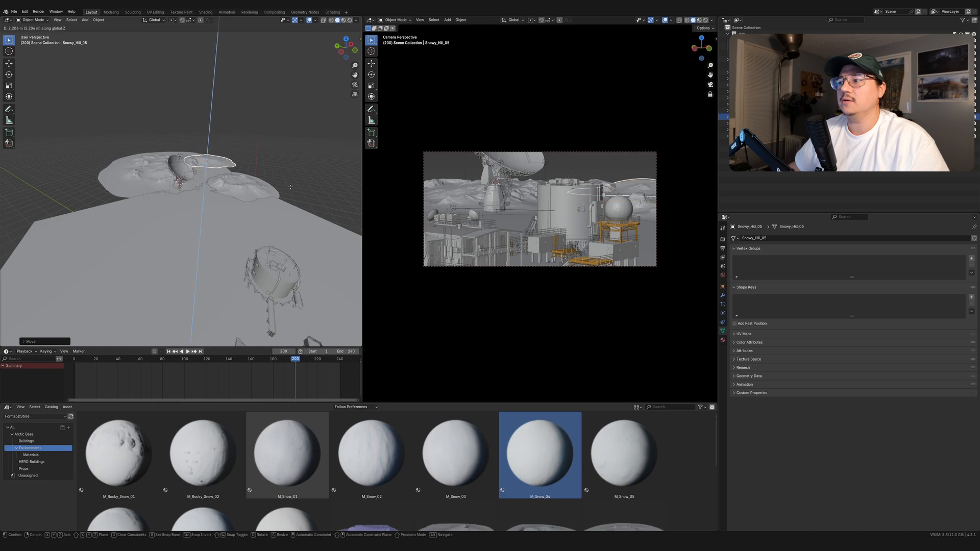
left_click(291, 188)
middle_click_drag(291, 188, 290, 210)
Step: Shift Snowy_Hill_05 horizontally beside the background mountain and adjust its height so it fills the right side of the camera frame
key("g")
key("shift+z")
left_click(255, 252)
key("g")
key("z")
left_click(272, 218)
key("g")
key("shift+z")
left_click(291, 212)
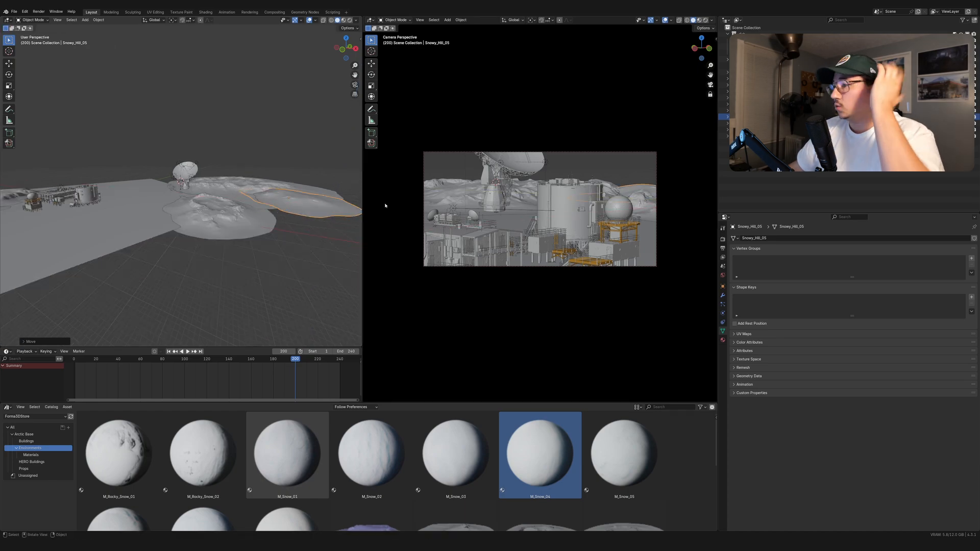
Step: Stretch Snowy_Mountain_02 along global Z to about 1.4 times its height
left_click(322, 191)
key("s")
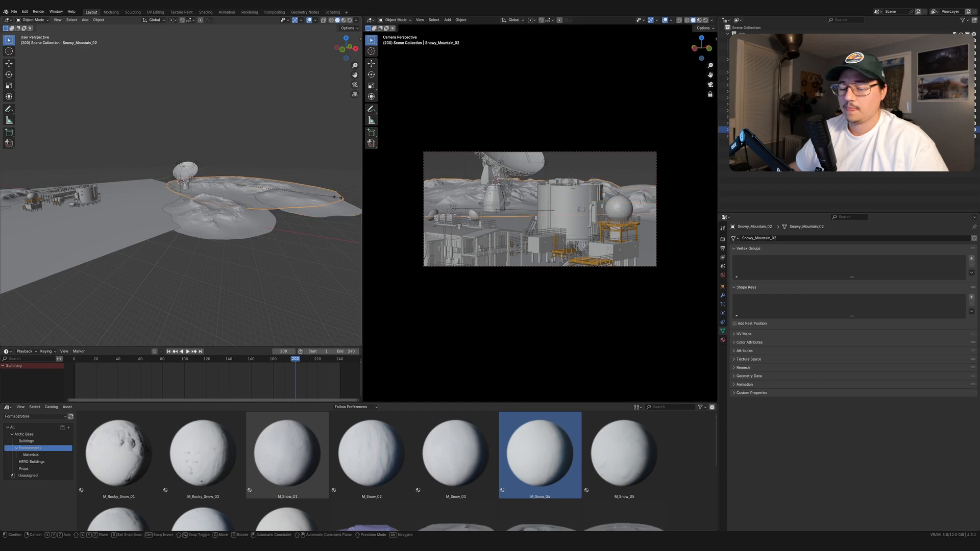
key("z")
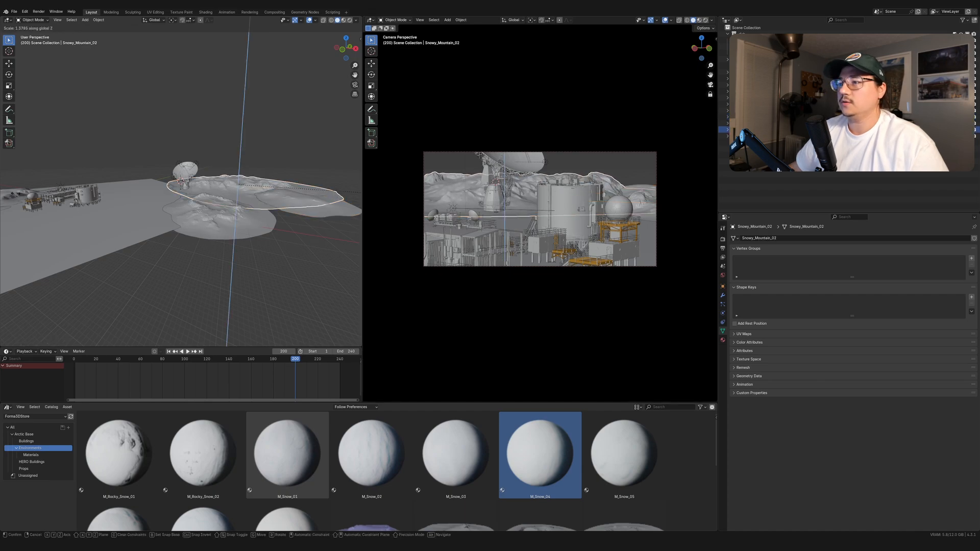
left_click(75, 204)
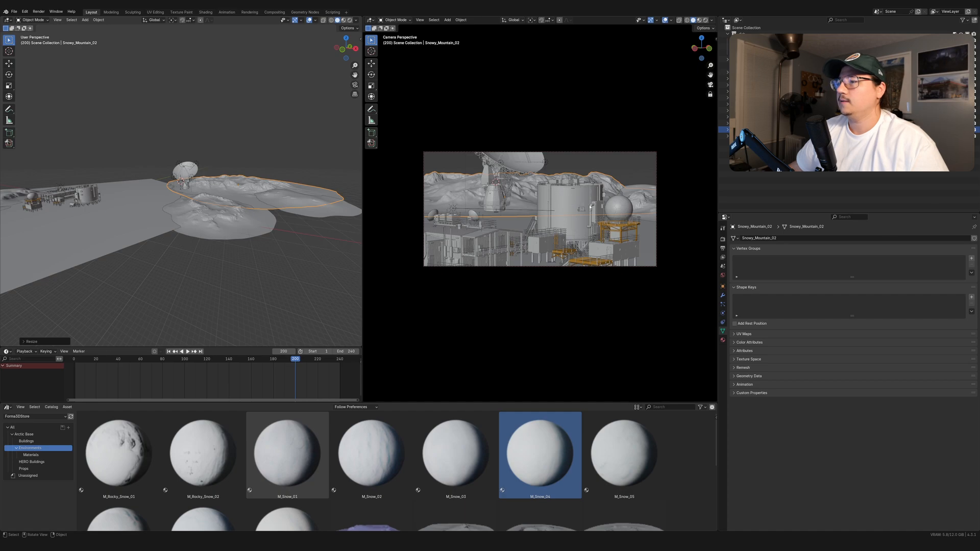
Step: Move Snowy_Hill_04 horizontally over the ground plane toward the base buildings and rotate it about global Z
left_click(581, 194)
left_click(612, 183)
left_click(604, 188)
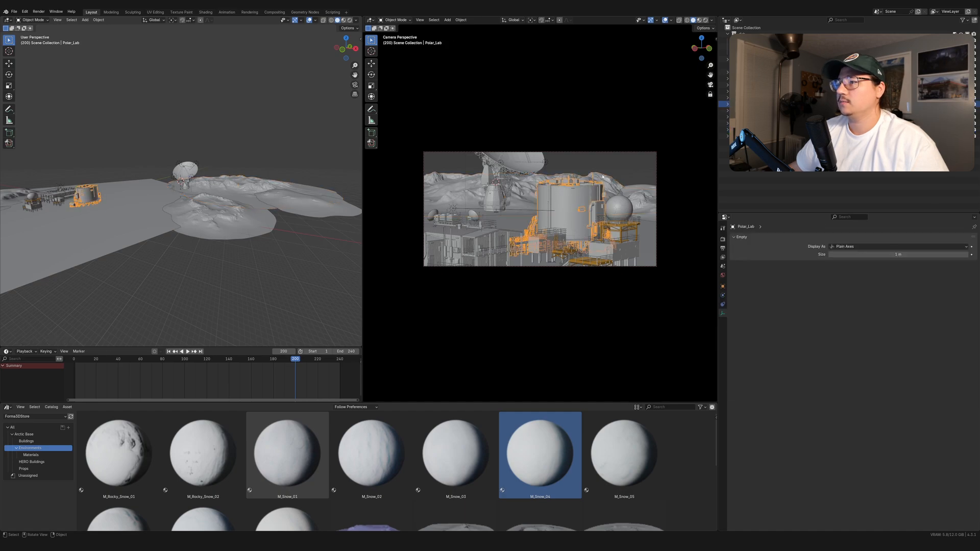
left_click(611, 183)
middle_click_drag(278, 184, 284, 200)
left_click(271, 219)
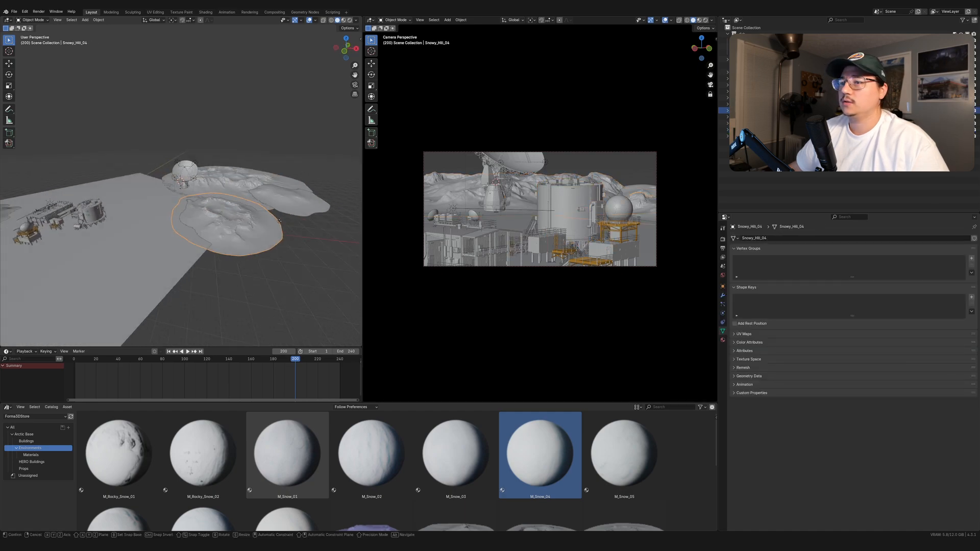
key("g")
key("shift+z")
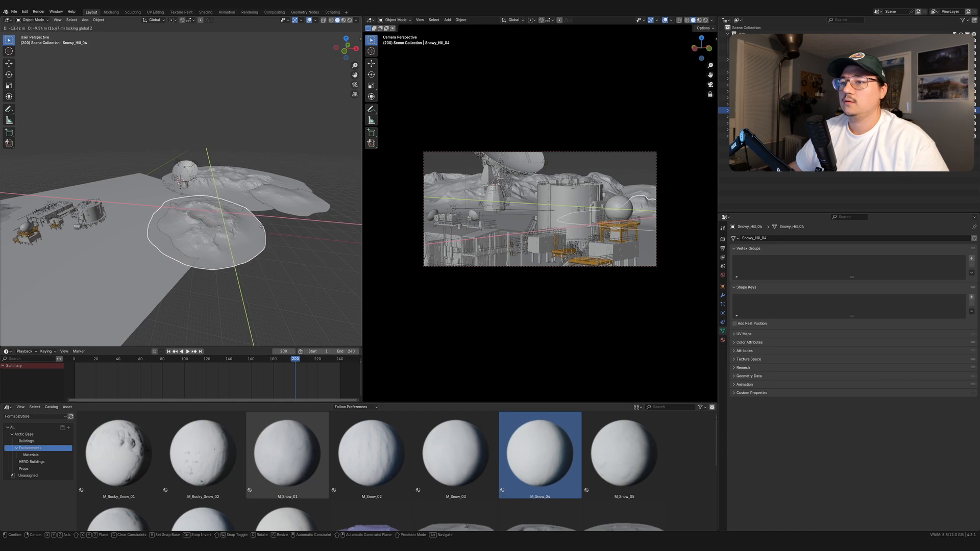
left_click(217, 231)
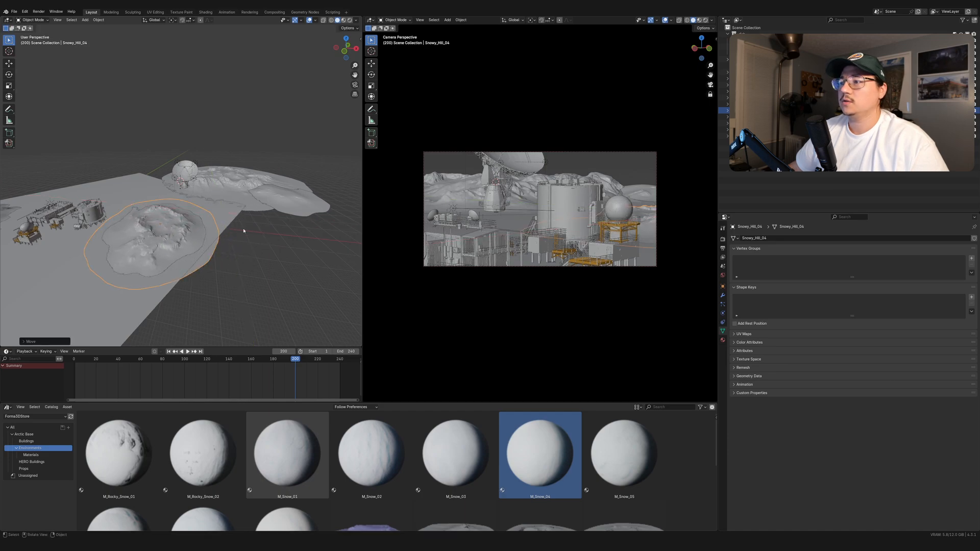
key("r")
key("z")
left_click(247, 191)
Step: Reposition Snowy_Mountain_02 horizontally behind the base buildings, away from the radar dish, and lower its height along global Z
left_click(246, 192)
key("g")
key("shift+z")
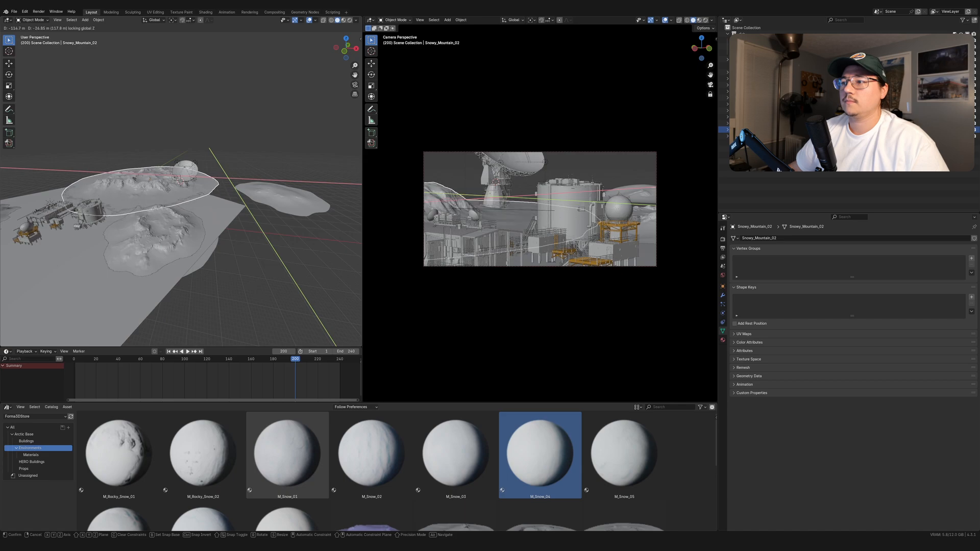
left_click(169, 191)
key("s")
key("z")
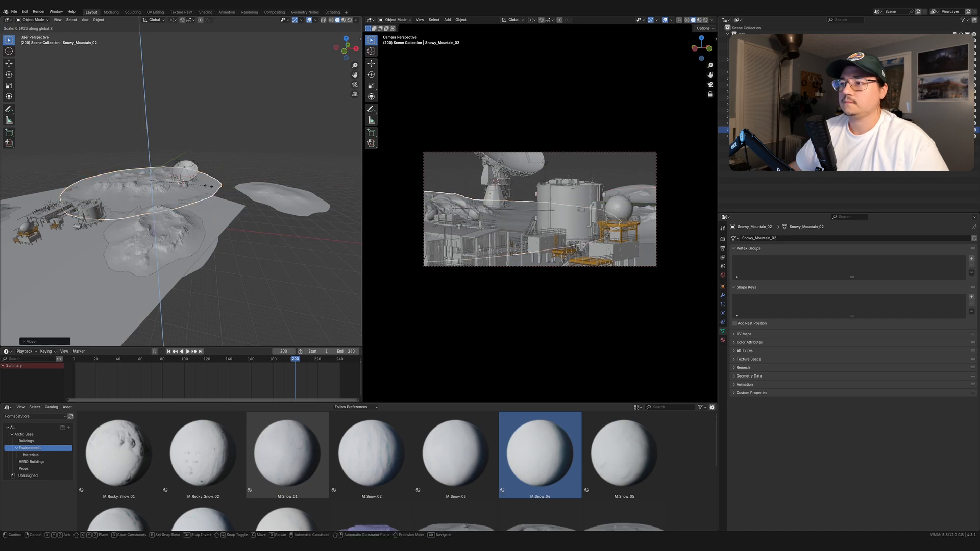
left_click(215, 187)
key("g")
key("shift+z")
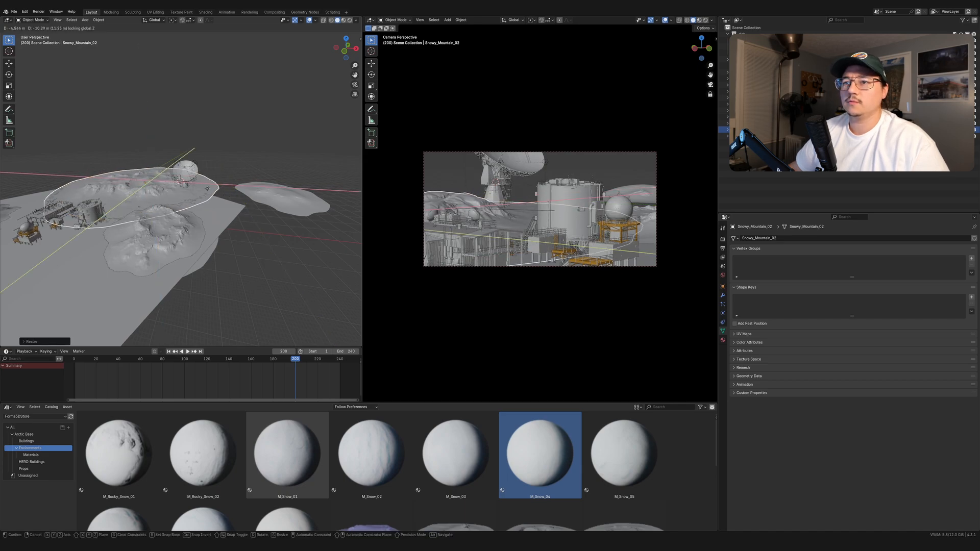
left_click(196, 191)
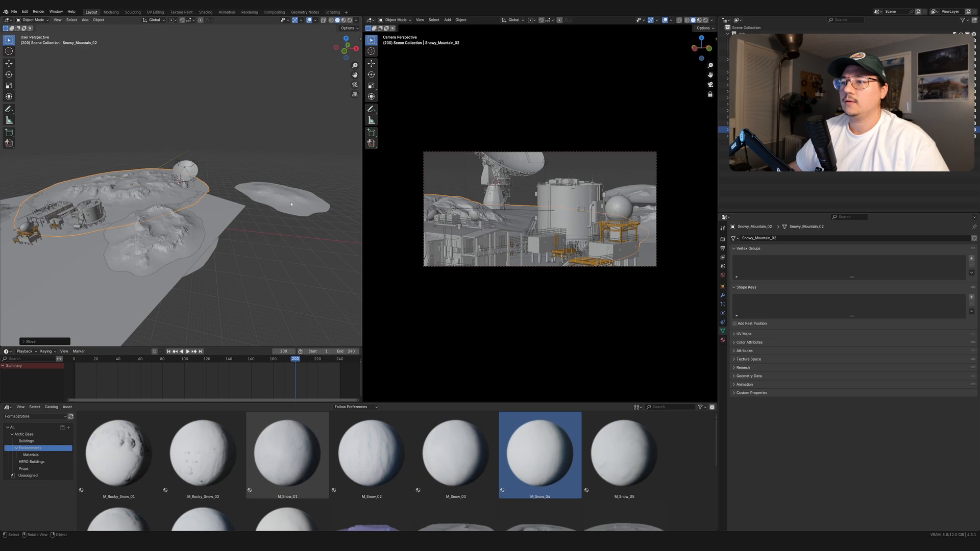
Step: Move Snowy_Hill_05 to the end of the ground plane beside the radar dish and enlarge it slightly
left_click(291, 204)
key("g")
left_click(228, 202)
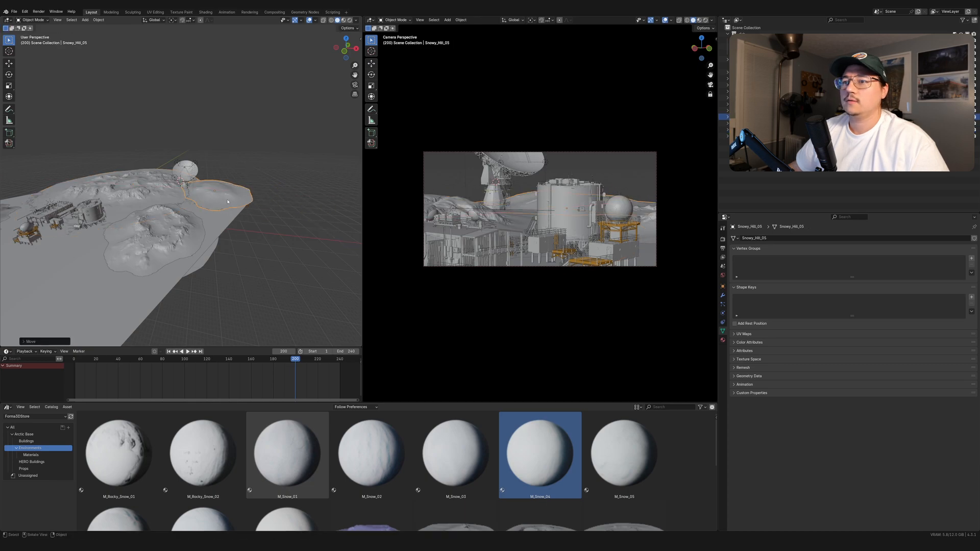
key("s")
left_click(236, 205)
Step: Rotate Snowy_Hill_05 about global Z and fine-tune its horizontal position behind the dish and the storage tank
key("r")
key("z")
left_click(260, 213)
key("g")
key("shift+z")
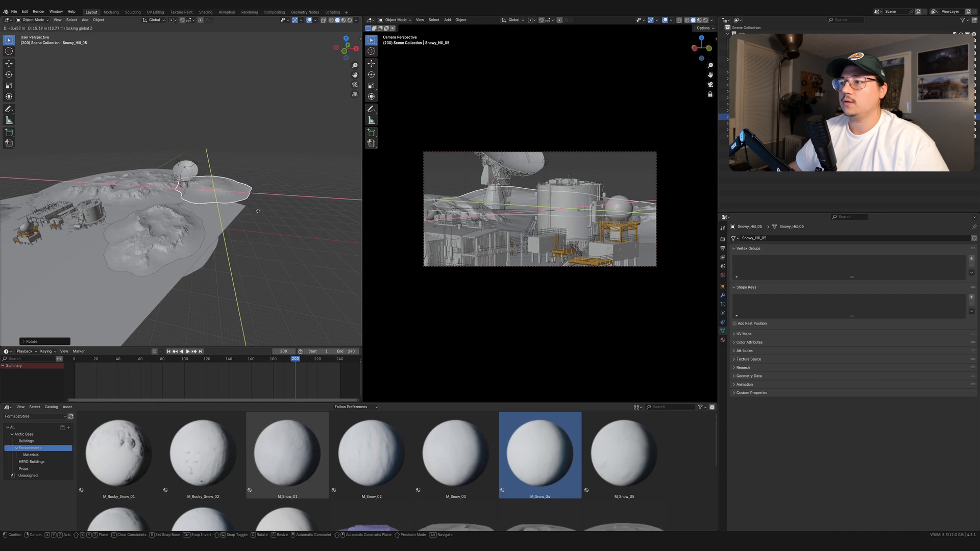
left_click(258, 211)
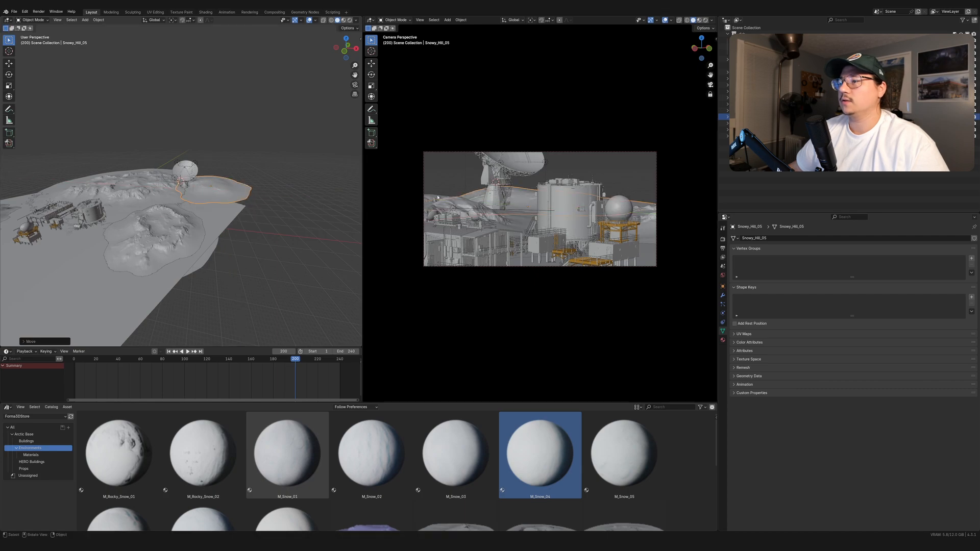
key("g")
key("z")
right_click(315, 185)
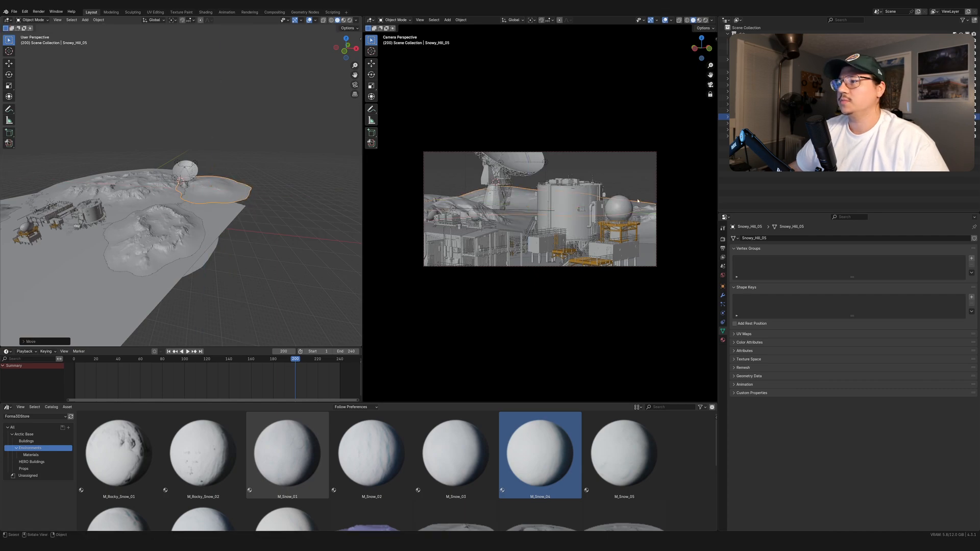
Step: Select the camera and play the animation from its start to review the shot with the rearranged terrain
left_click(461, 213)
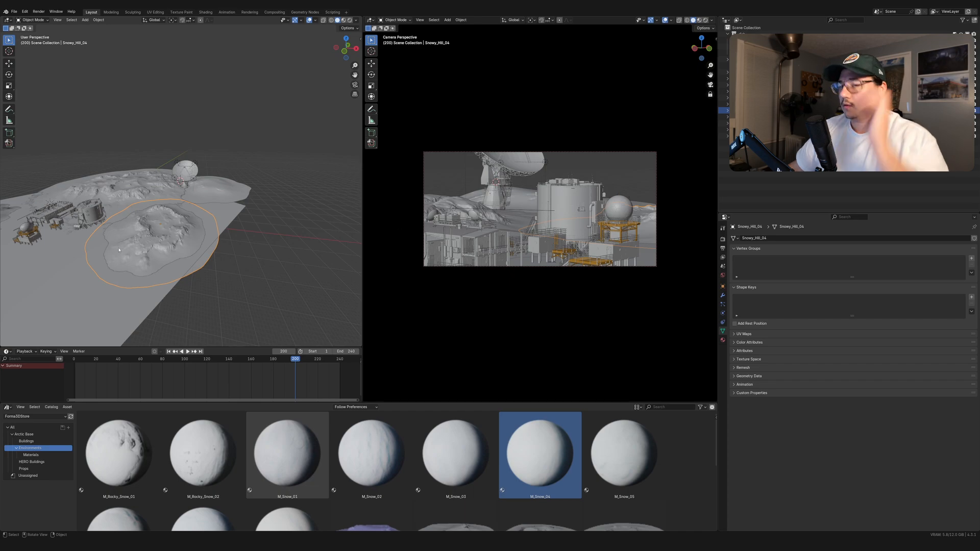
scroll(117, 245, "down", 5)
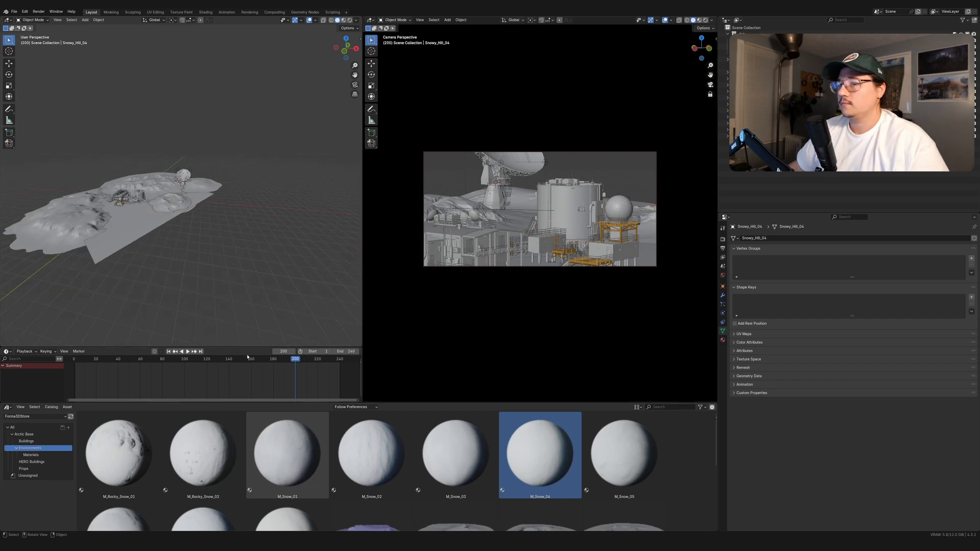
left_click(750, 59)
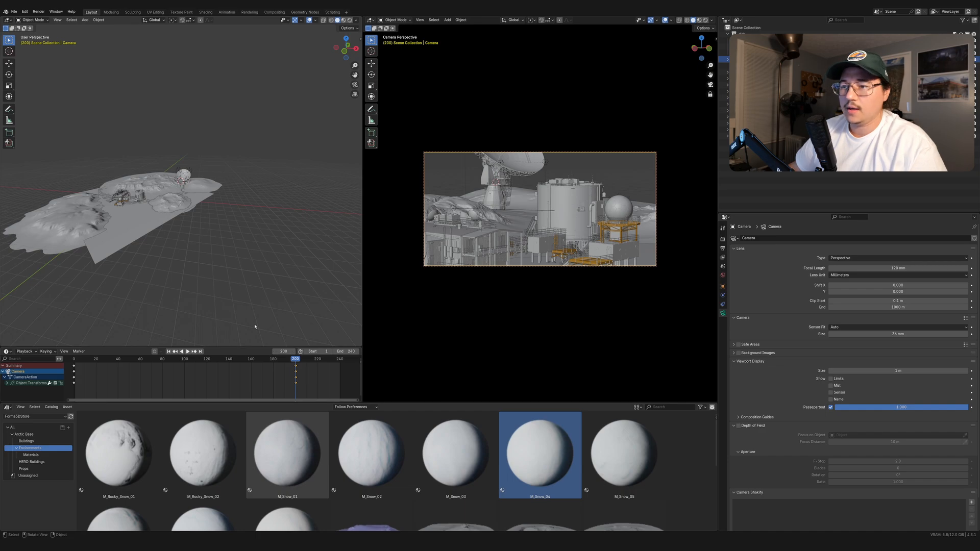
left_click_drag(295, 360, 70, 348)
key("space")
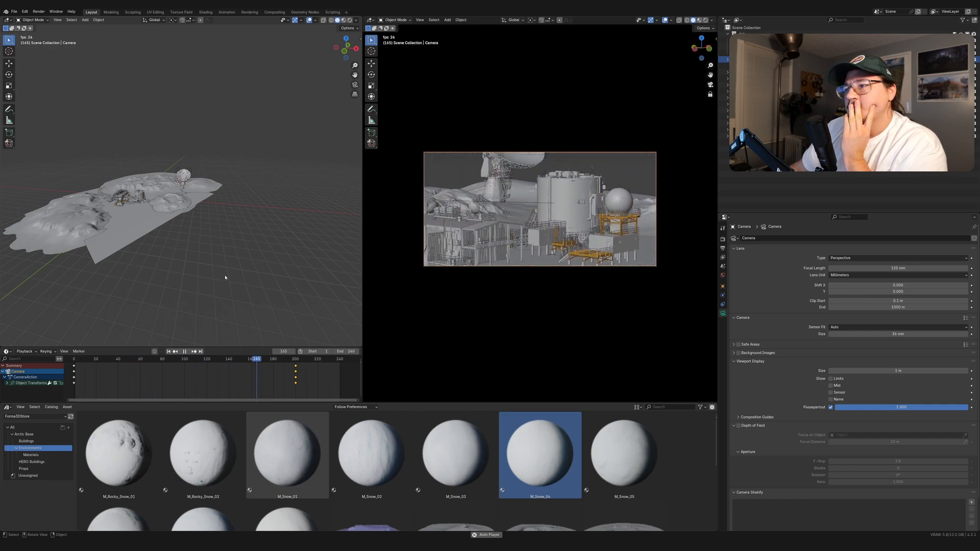
key("space")
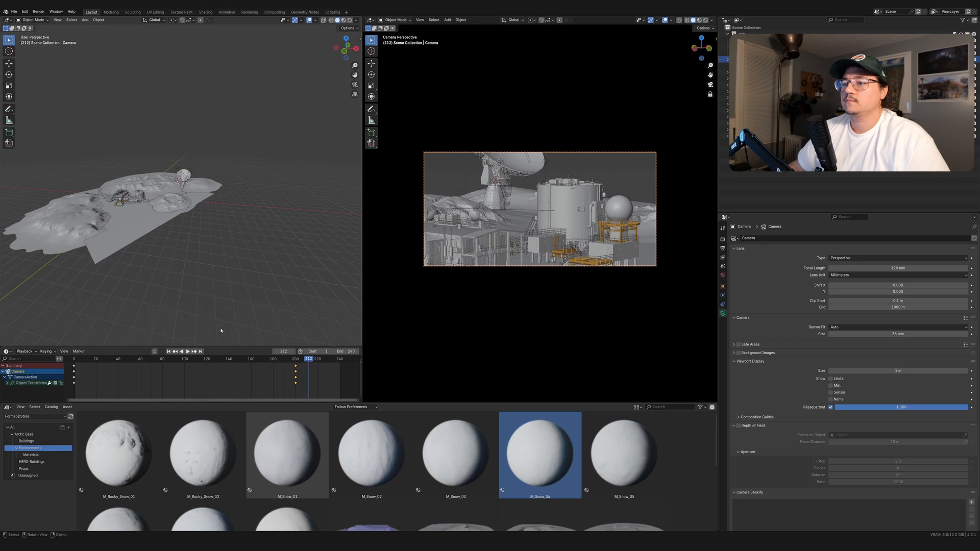
Step: Return to the camera keyframe at frame 200 and tilt the camera slightly downward about its local X axis
left_click(176, 351)
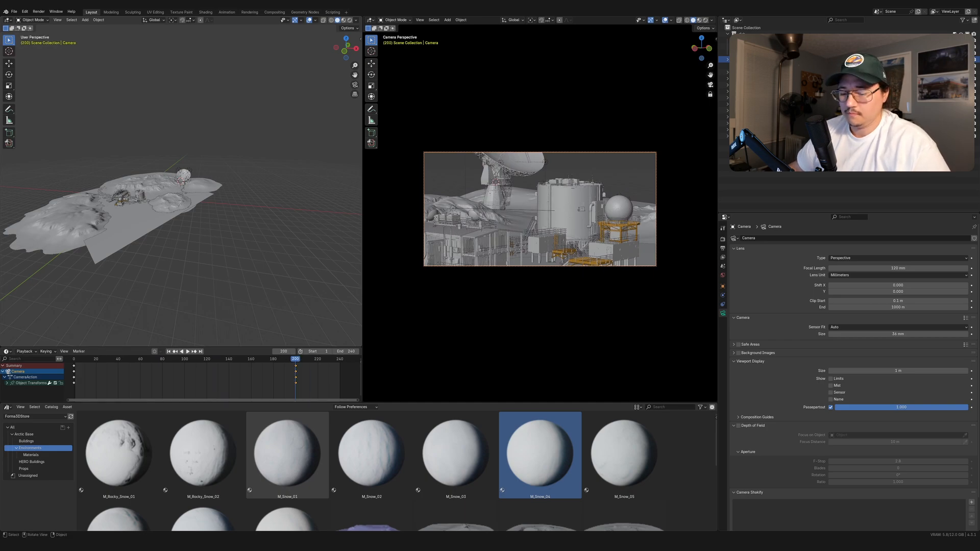
key("r")
key("x")
key("x")
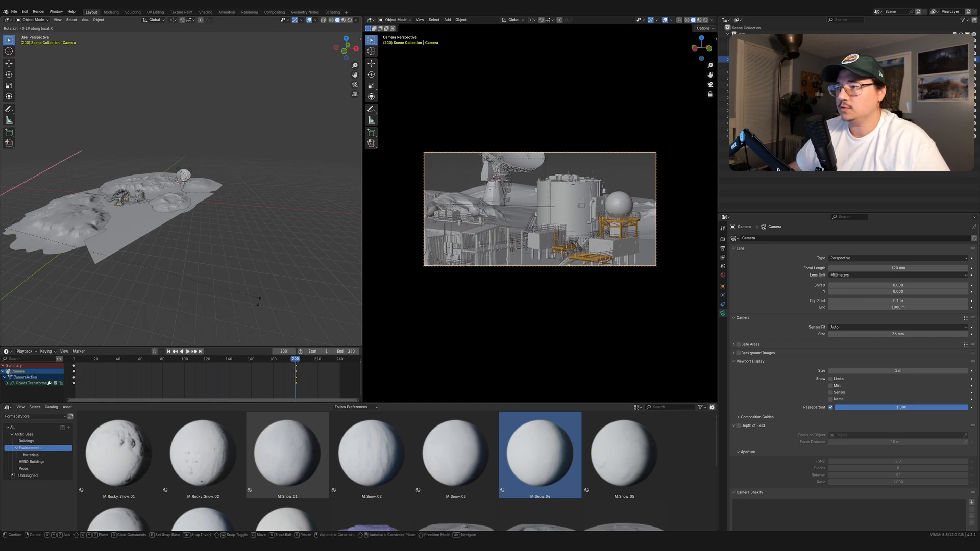
left_click(182, 321)
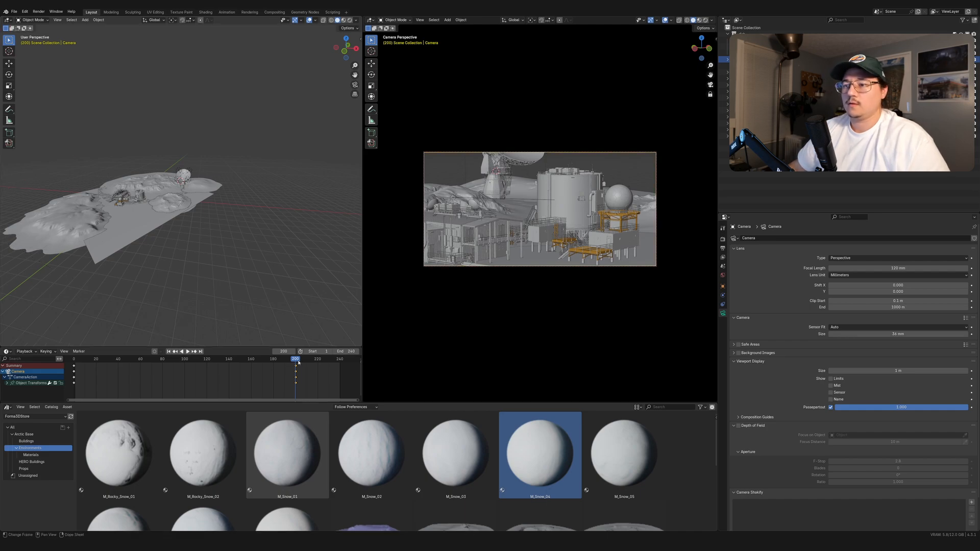
Step: Check the camera framing around frame 200, deselect the camera and save the file
mouse_move(298, 360)
left_mouse_down()
mouse_move(152, 359)
mouse_move(296, 359)
left_mouse_up()
left_click(262, 184)
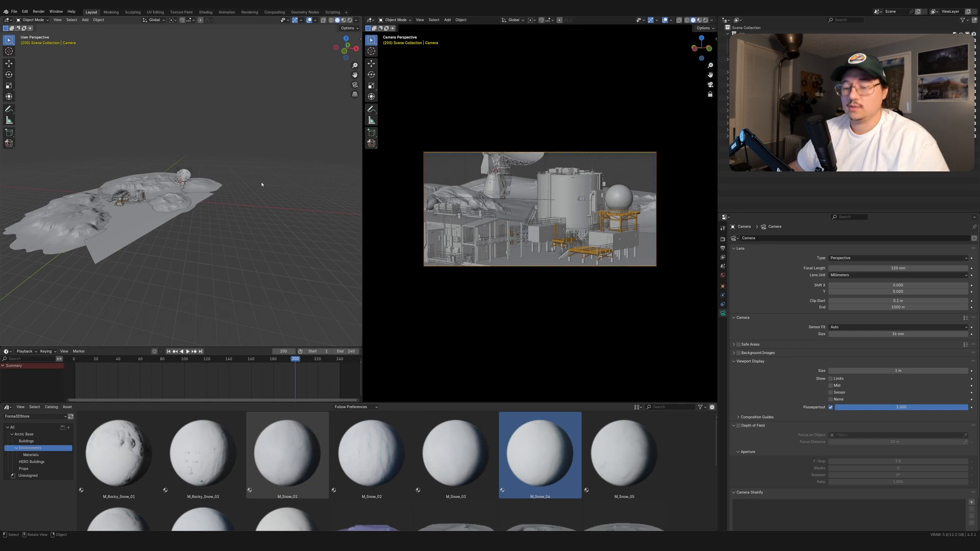
key("ctrl+s")
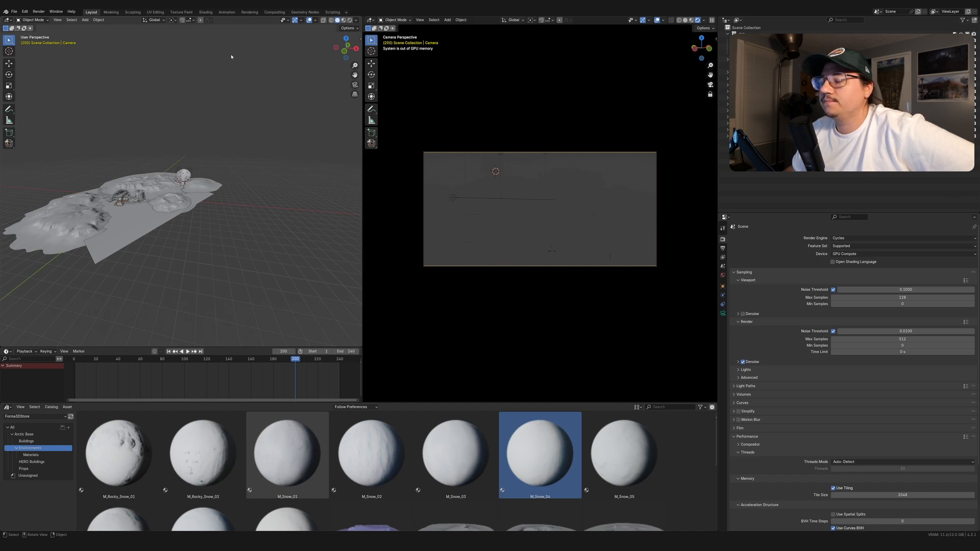
Step: Limit the viewport texture size to 128 in Preferences, look over the Subdivision settings and close the Preferences window
left_click(24, 11)
left_click(46, 85)
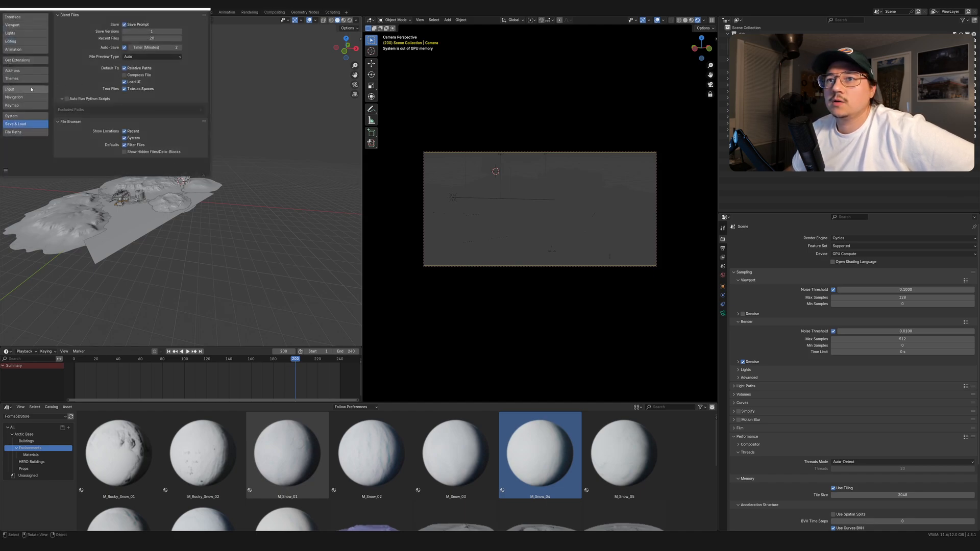
left_click(23, 25)
left_click(150, 134)
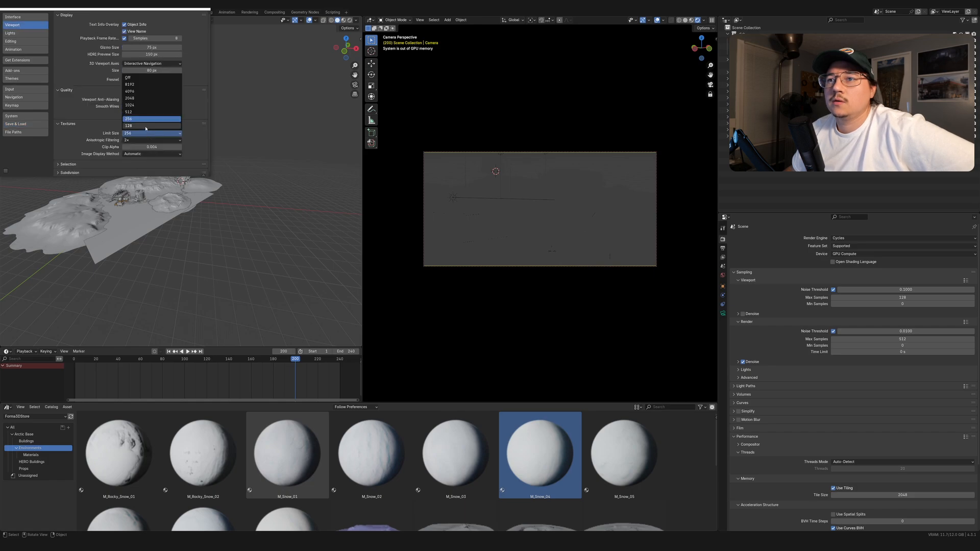
left_click(146, 127)
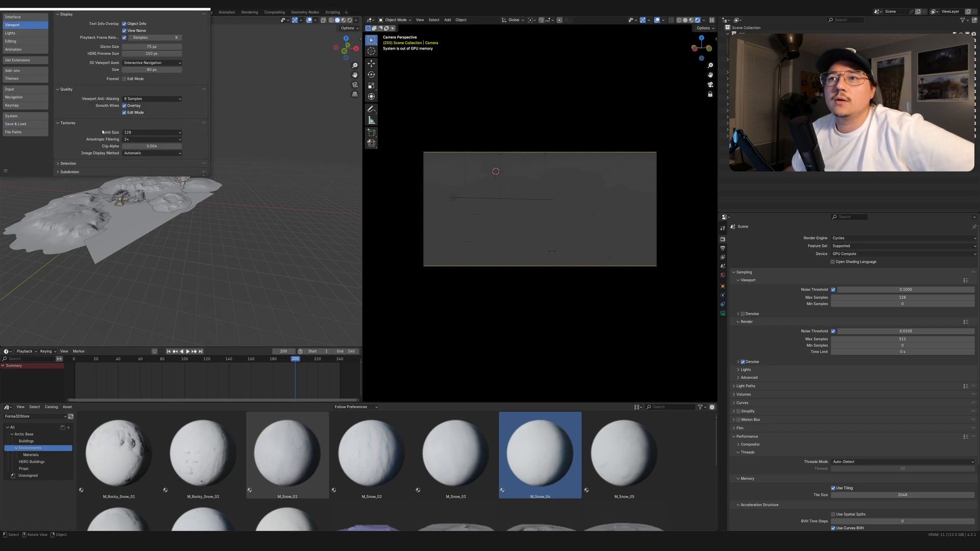
scroll(58, 166, "down", 1)
left_click(58, 153)
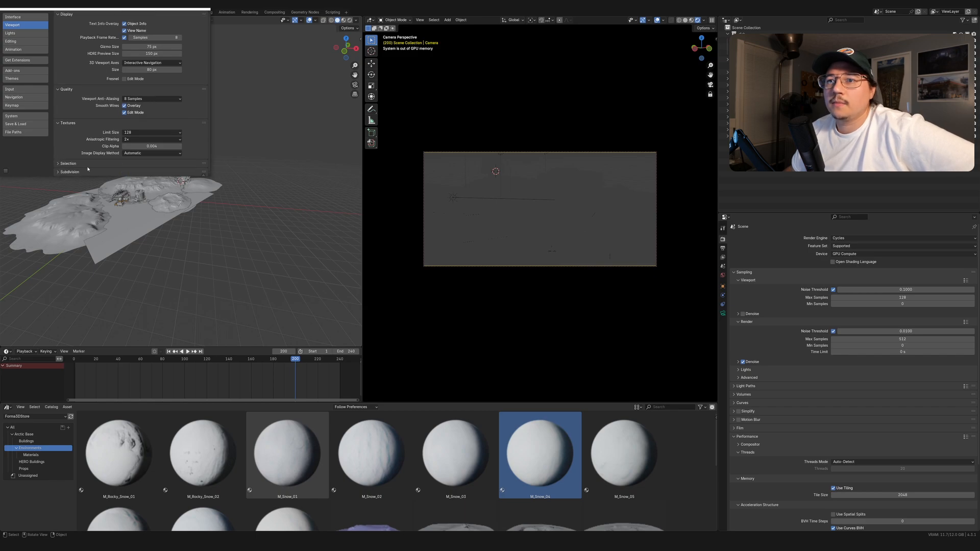
left_click(58, 173)
scroll(59, 169, "down", 1)
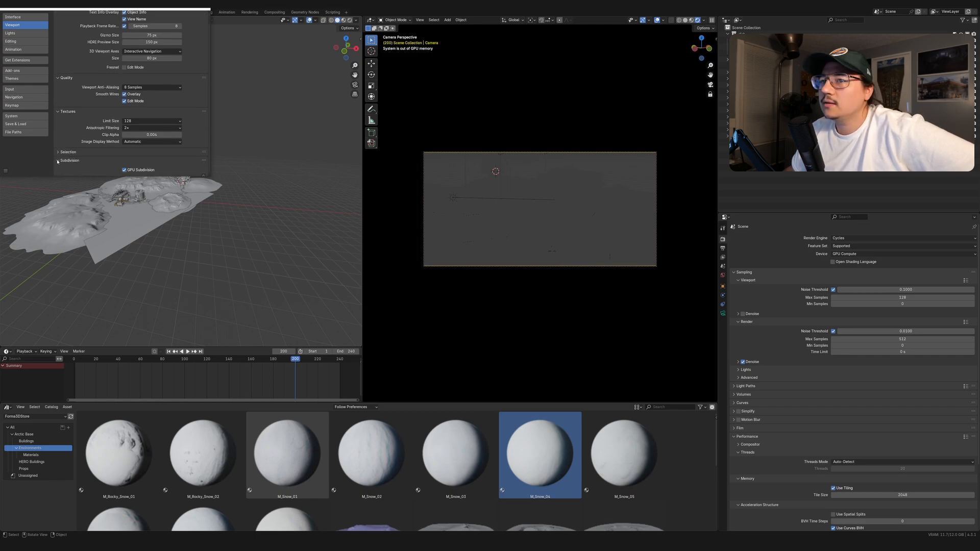
left_click(59, 161)
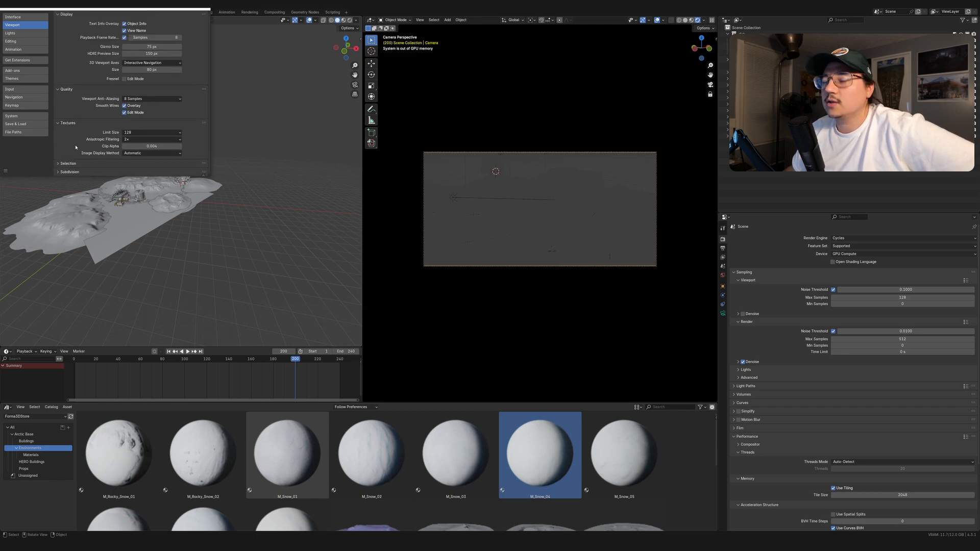
left_click(205, 9)
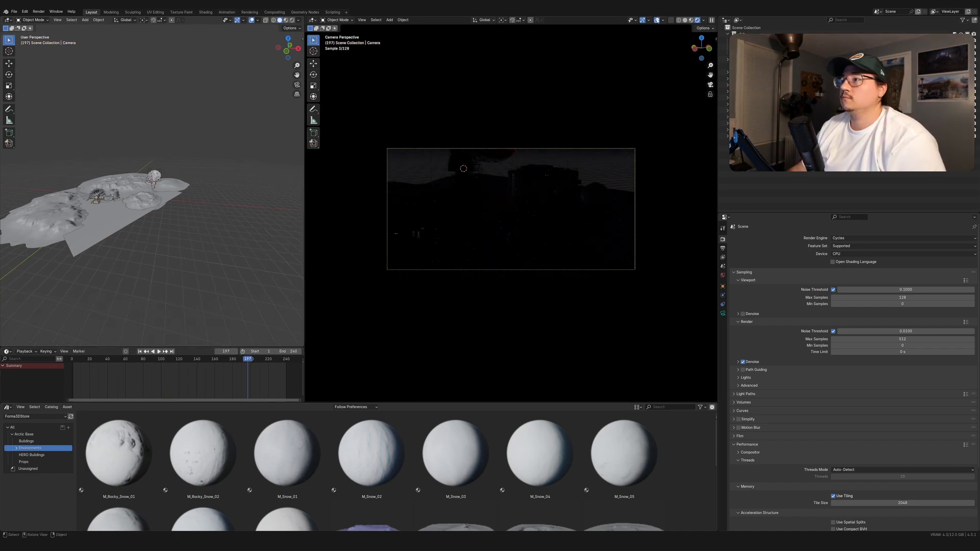
Step: Adjust the vertical rotation of the atmosphere sun, starting with -80°
key("n")
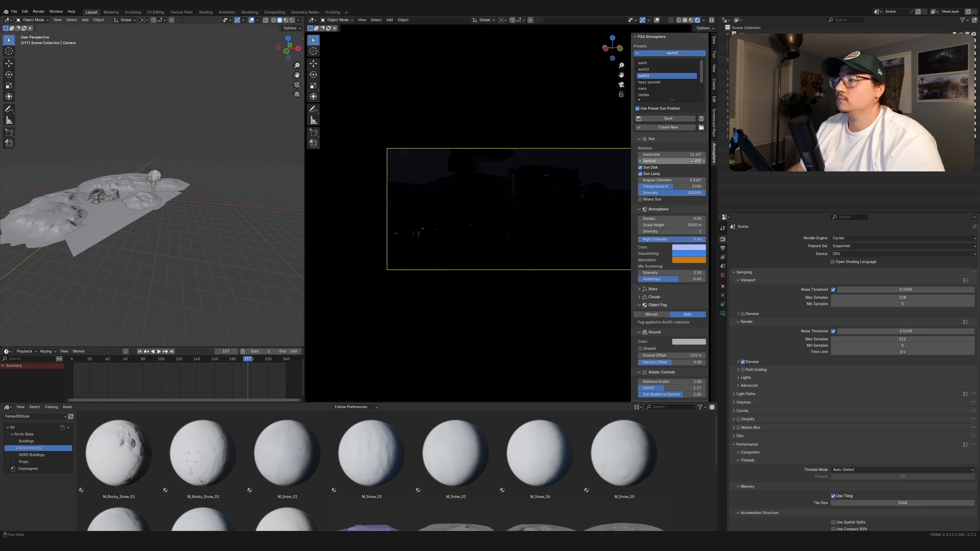
double_click(697, 161)
type("-80")
key("Return")
double_click(696, 162)
type("-")
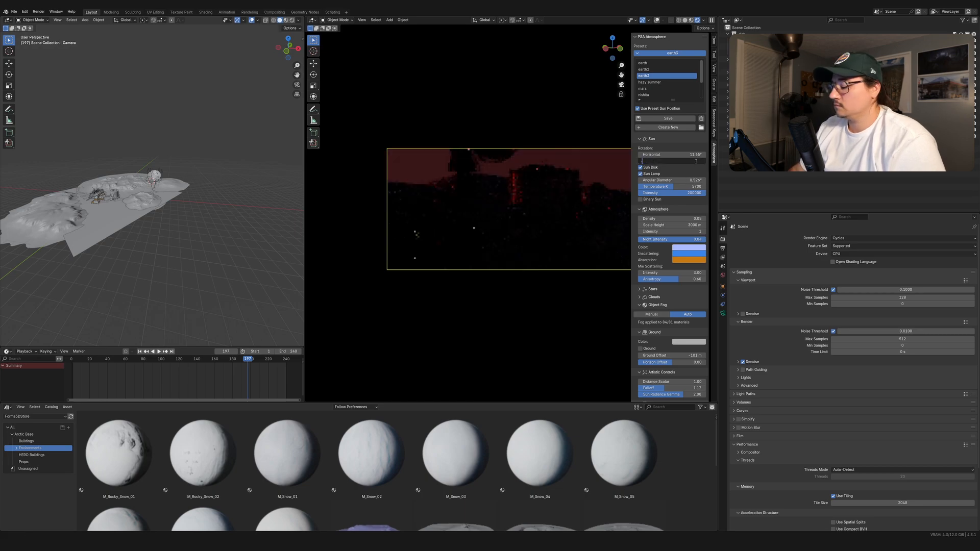
type("5")
key("Return")
key("n")
Step: Enable viewport denoising, and set the maximum samples to 16 for the viewport and 256 for the render
left_click(743, 314)
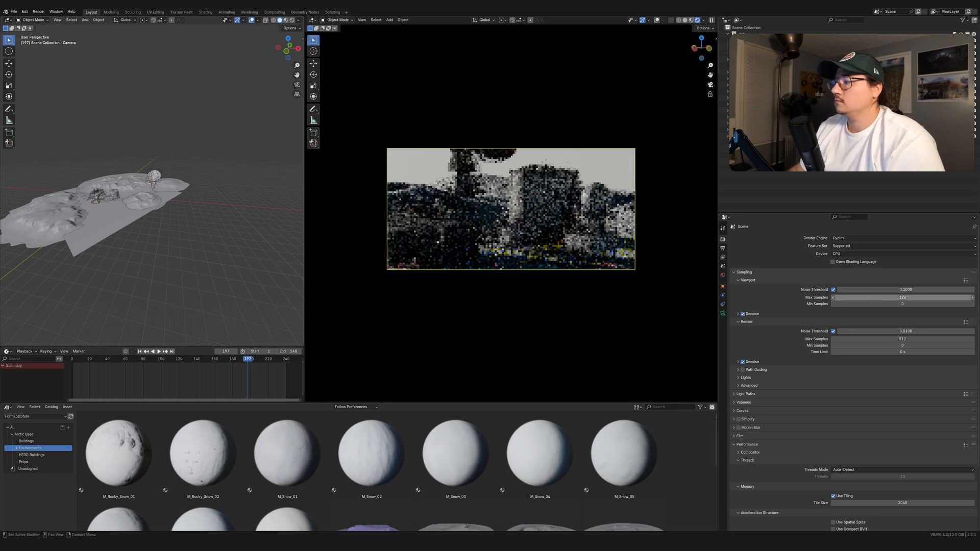
double_click(909, 297)
type("16")
key("Return")
double_click(907, 340)
type("256")
key("Return")
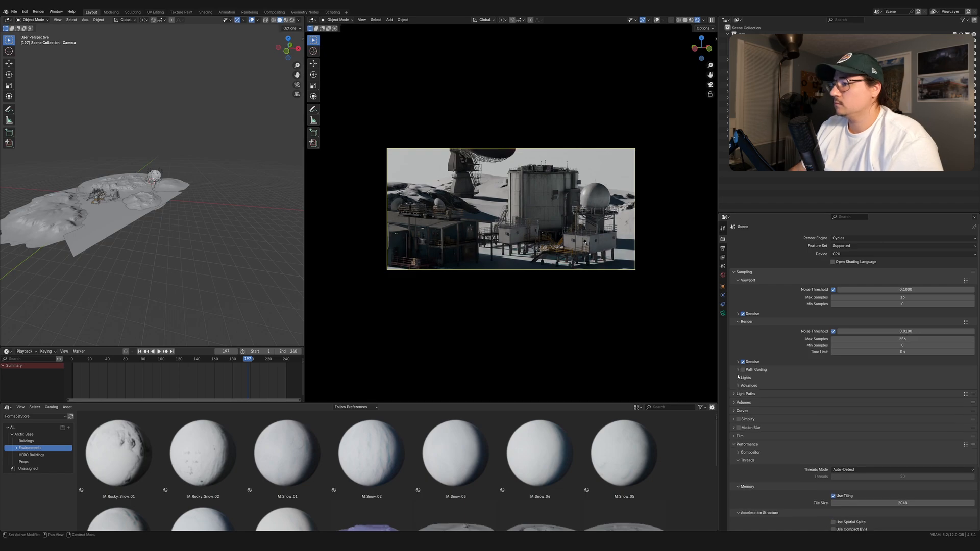
Step: Readjust the atmosphere sun's vertical rotation to darken the lighting
key("n")
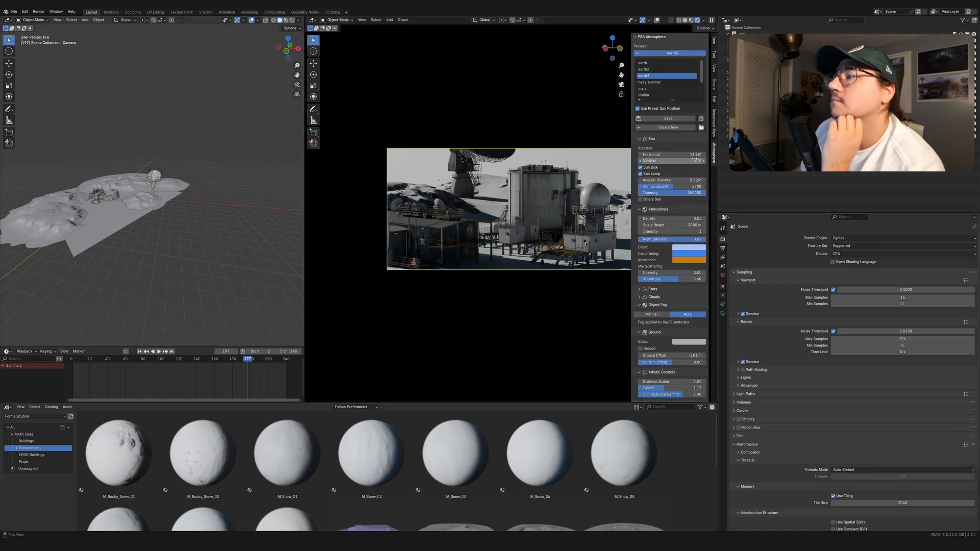
mouse_move(696, 160)
left_mouse_down()
mouse_move(677, 160)
mouse_move(697, 161)
left_mouse_up()
Step: Select the ground plane, replace the timeline with an enlarged Shader Editor and inspect the plane's M_Snow_04 nodes
left_click(7, 352)
left_click(224, 389)
left_click(120, 220)
left_click(8, 352)
left_click(37, 411)
left_click_drag(149, 347, 159, 258)
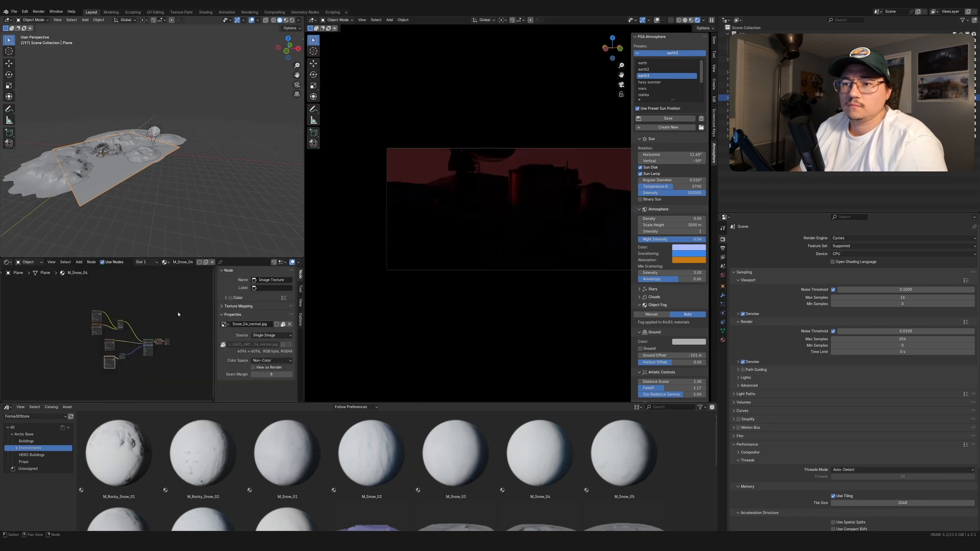
key("n")
scroll(204, 329, "up", 6)
scroll(215, 334, "up", 4)
middle_click_drag(214, 334, 166, 320)
scroll(276, 387, "down", 8)
scroll(166, 322, "up", 4)
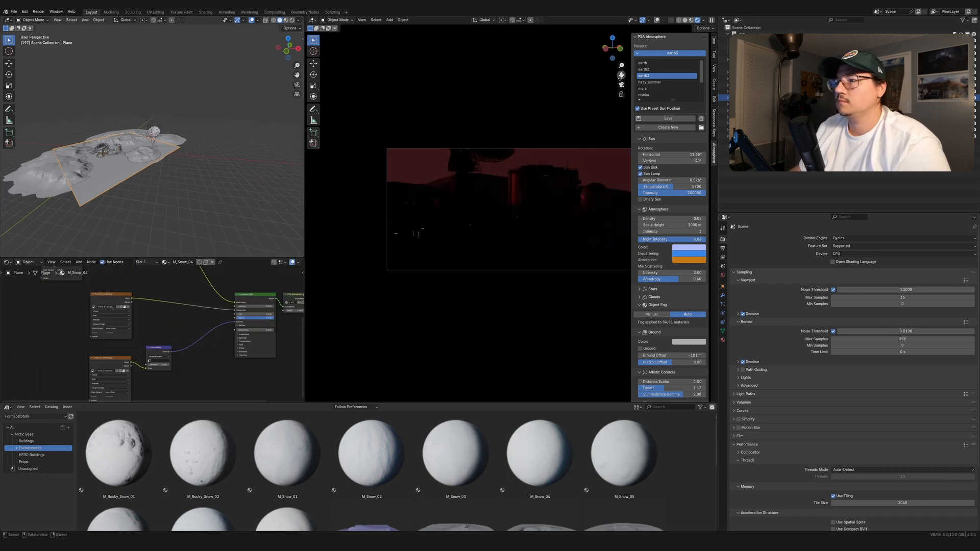
Step: Set the atmosphere density to 0 and collapse the Object Fog settings
left_click(696, 161)
double_click(697, 218)
type("01")
key("Return")
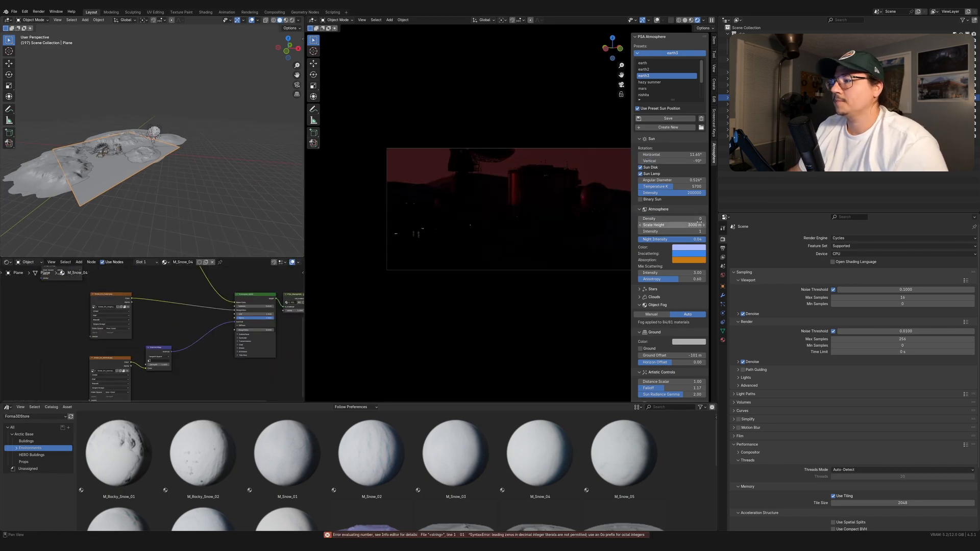
scroll(687, 128, "down", 1)
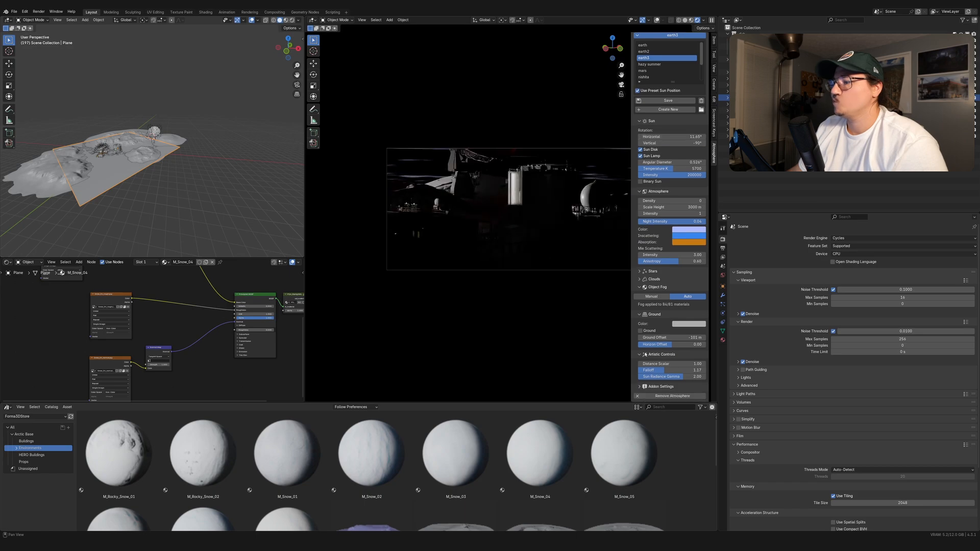
scroll(653, 235, "up", 1)
left_click(659, 304)
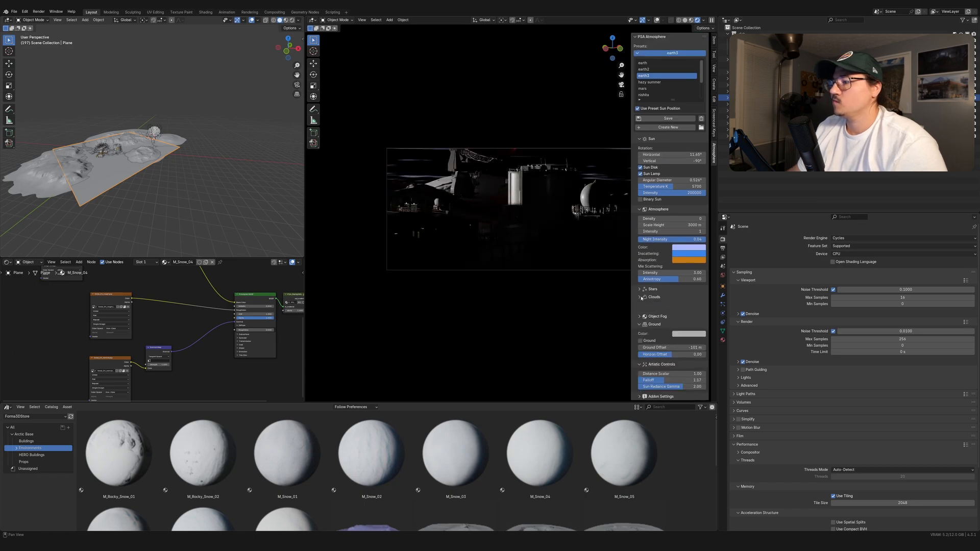
key("n")
key("n")
key("n")
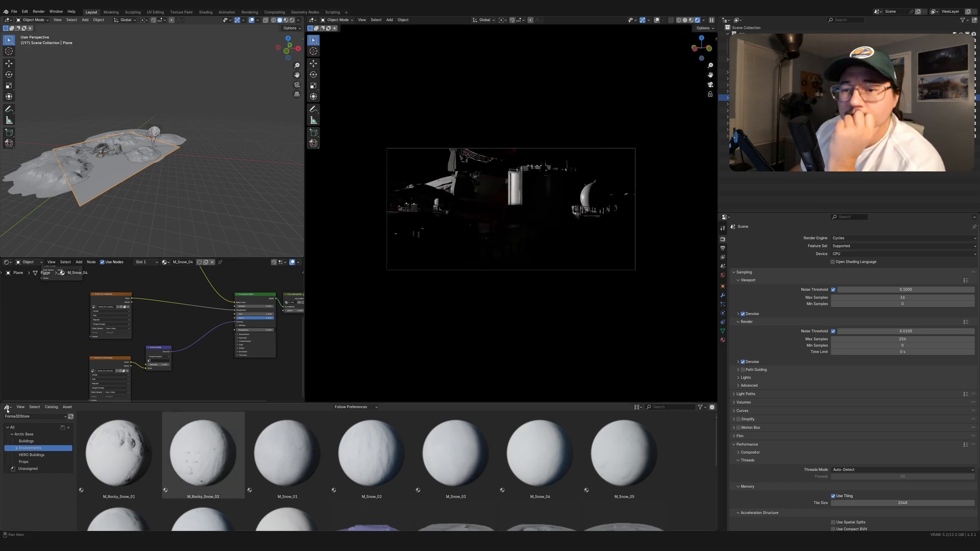
Step: Switch the asset library to Poly Haven and show the morning-afternoon HDRIs of the outdoor skies
left_click(35, 417)
left_click(30, 464)
left_click(21, 434)
left_click(25, 448)
left_click(27, 462)
left_click(38, 476)
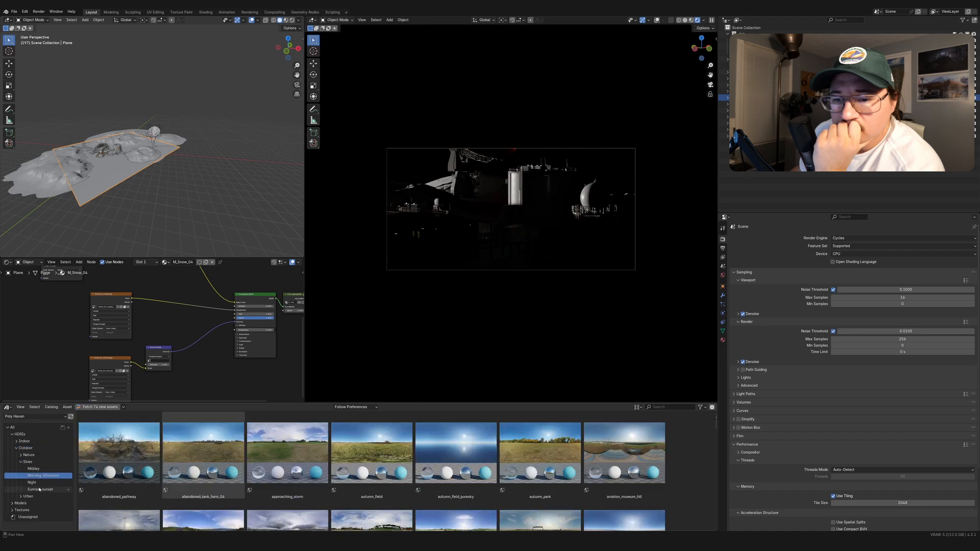
Step: Look through the sunrise-sunset HDRIs in the Skies and Nature categories
left_click(40, 489)
scroll(506, 479, "down", 5)
scroll(507, 479, "down", 5)
scroll(198, 466, "down", 5)
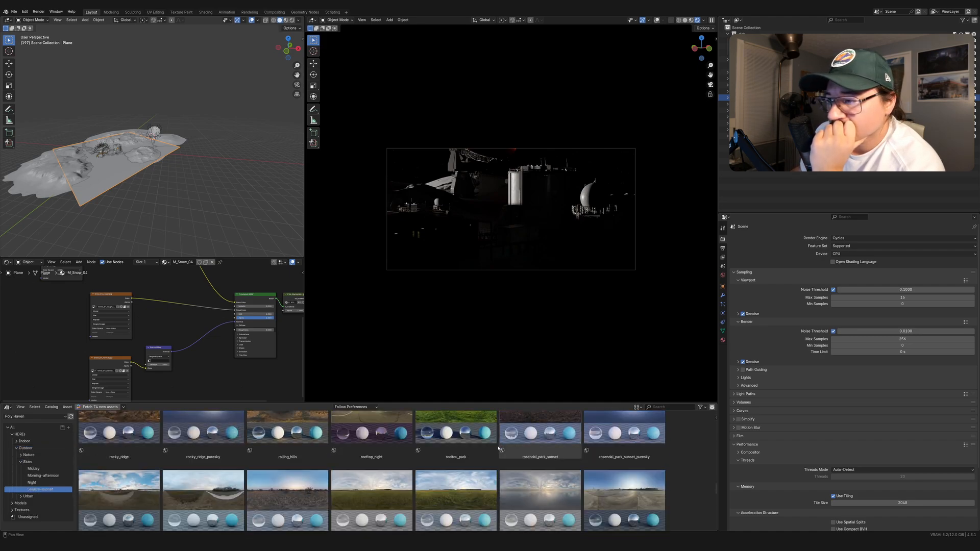
left_click(29, 455)
left_click(41, 483)
scroll(357, 470, "up", 3)
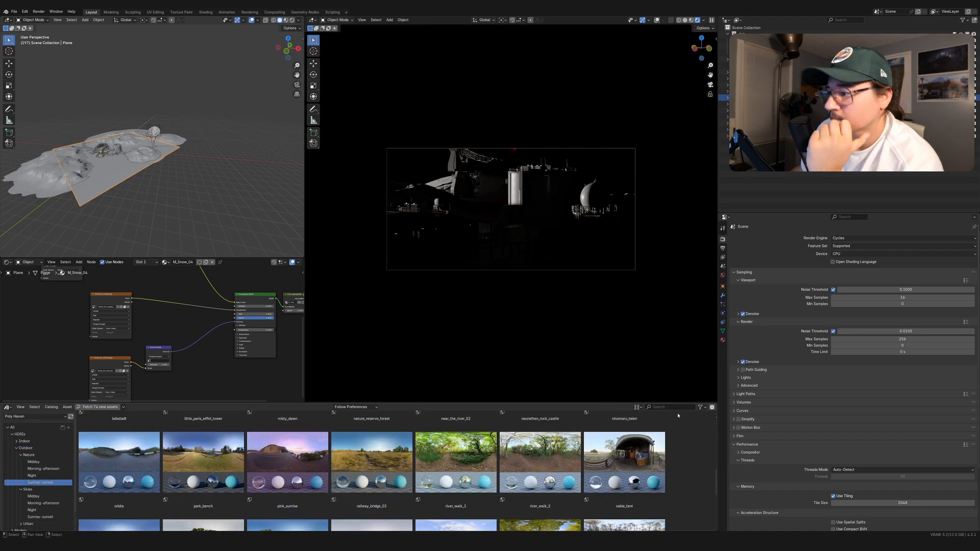
Step: Filter the outdoor sky HDRIs by "snow" and apply winter_lake_01 as the world background
left_click(670, 408)
type("snow")
left_click(27, 490)
left_click(625, 454)
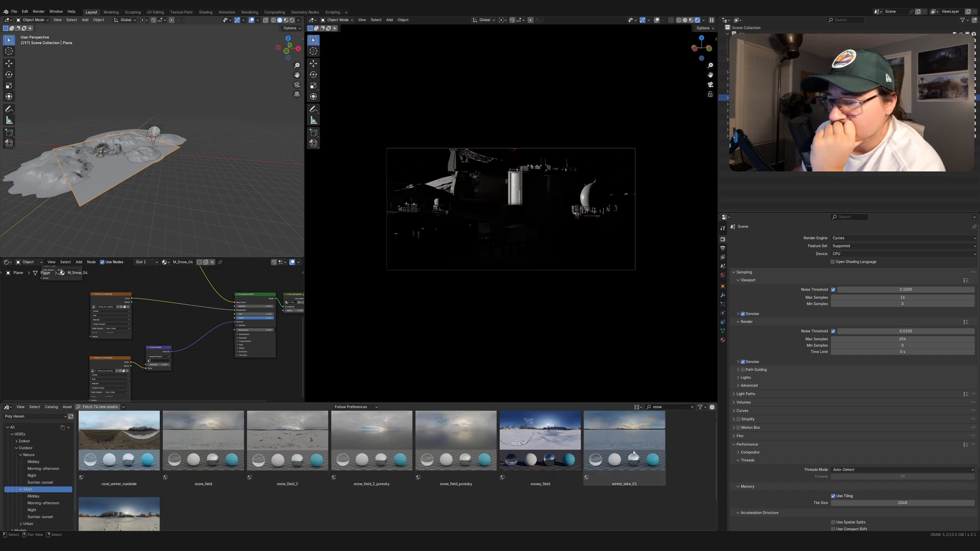
Step: Reduce the strength of the winter_lake_01 world to 0.1, and further to 0.05
left_click(723, 275)
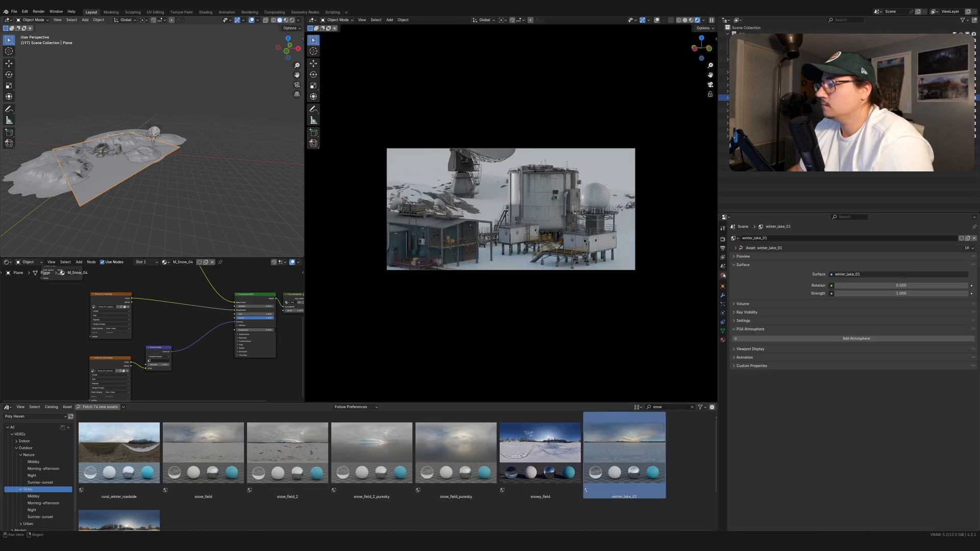
left_click(913, 323)
double_click(916, 415)
key("Return")
double_click(915, 416)
type("0.1")
key("Return")
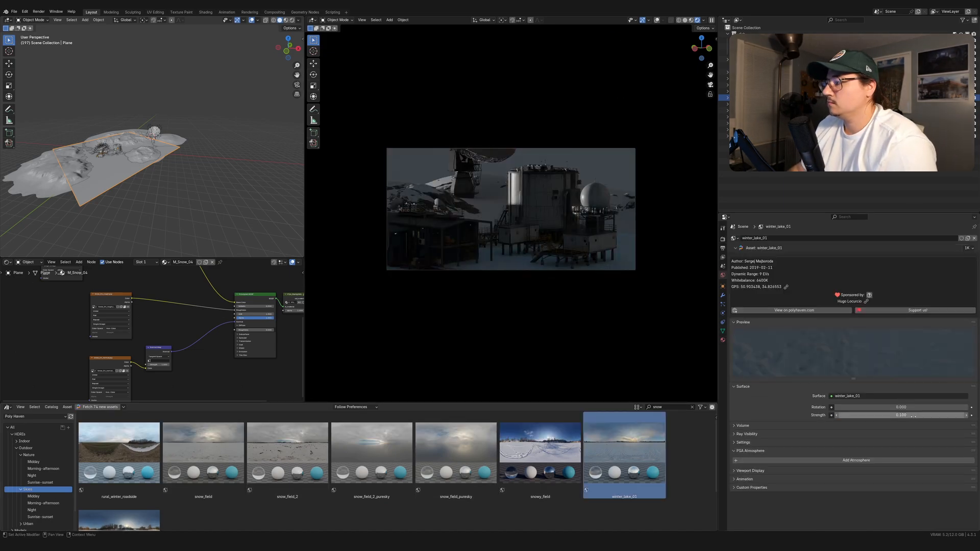
double_click(916, 416)
type("0.05")
key("Return")
Step: Select the Starlight Sun and rotate it, turning it about the global Z axis and tilting it freely
left_click(755, 136)
key("r")
key("z")
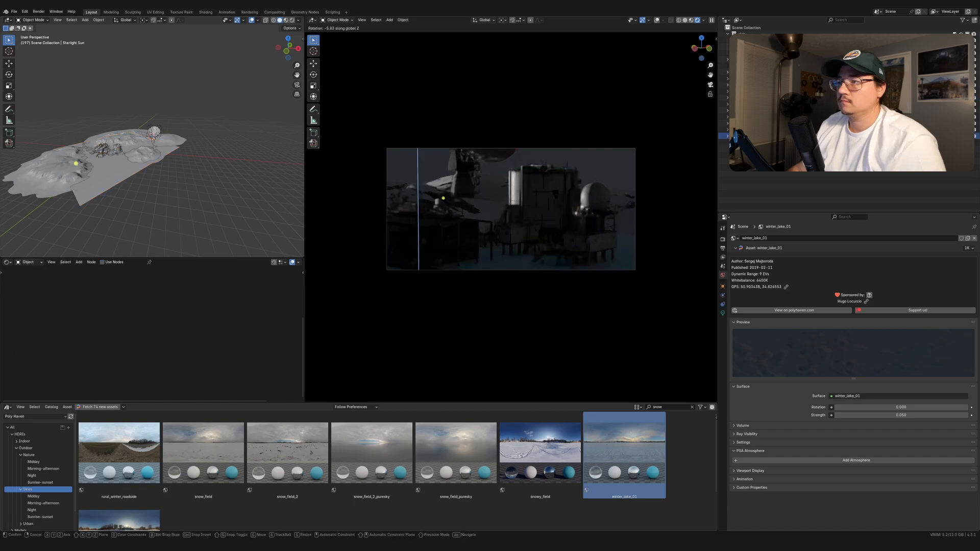
key("Escape")
middle_click_drag(211, 197, 154, 196)
scroll(154, 195, "up", 10)
key("r")
key("z")
left_click(256, 163)
middle_click_drag(256, 163, 219, 130)
key("r")
left_click(225, 139)
Step: Set the Starlight Sun's angle to 1°
left_click(723, 313)
double_click(899, 291)
type("1")
key("Return")
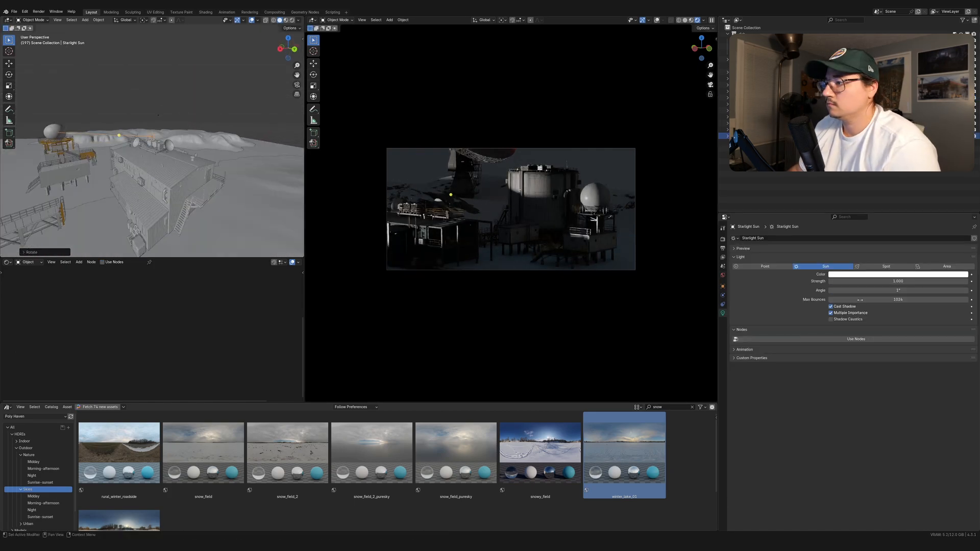
Step: Rotate the Starlight Sun further to light the buildings and set its strength to 1
key("r")
left_click(279, 134)
double_click(899, 282)
key("Return")
double_click(899, 281)
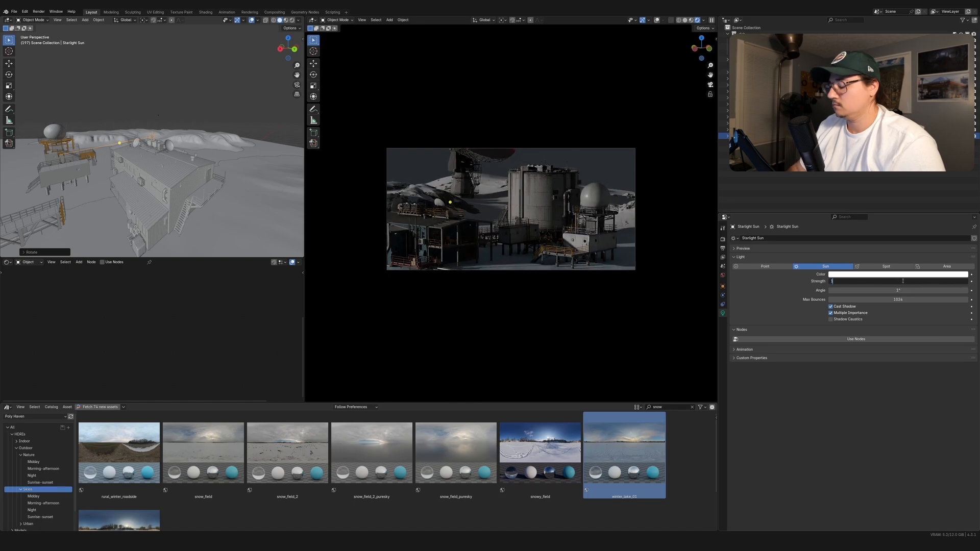
type("1")
key("Return")
Step: Turn the Starlight Sun about the global Z axis and set its strength to 0
scroll(240, 188, "down", 4)
key("r")
key("z")
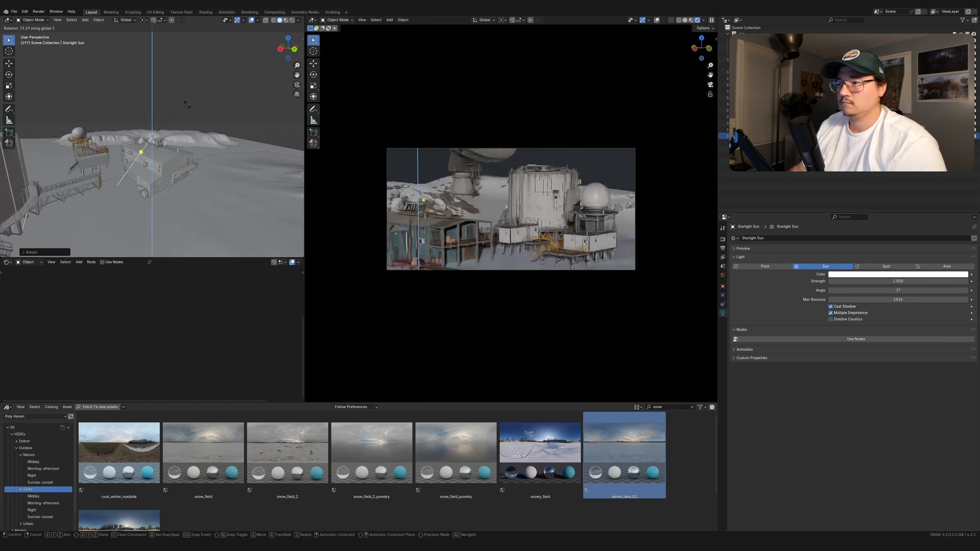
left_click(281, 113)
double_click(899, 281)
type("0")
key("Return")
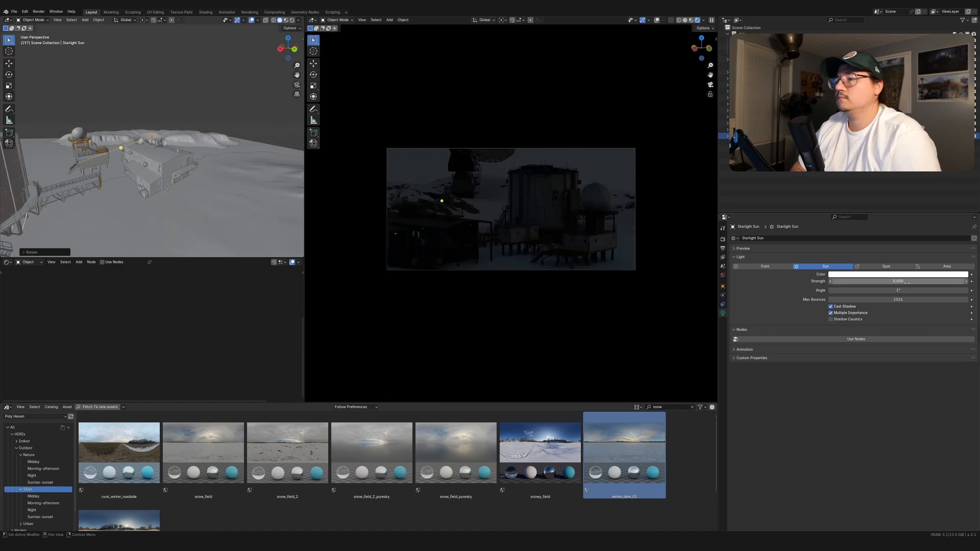
Step: Display the winter_lake_01 world nodes in the Shader Editor and adjust the HDRI's rotation
left_click(723, 275)
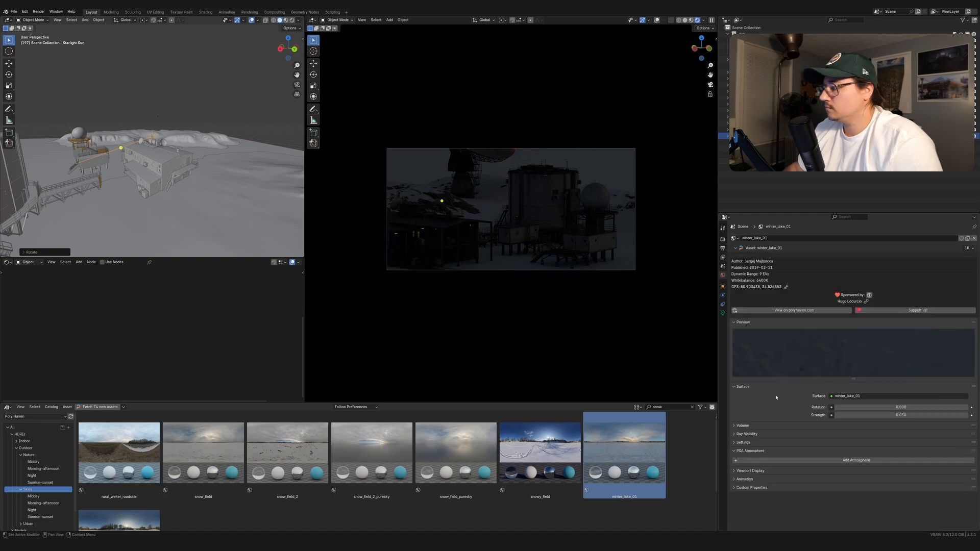
left_click(28, 262)
left_click(30, 278)
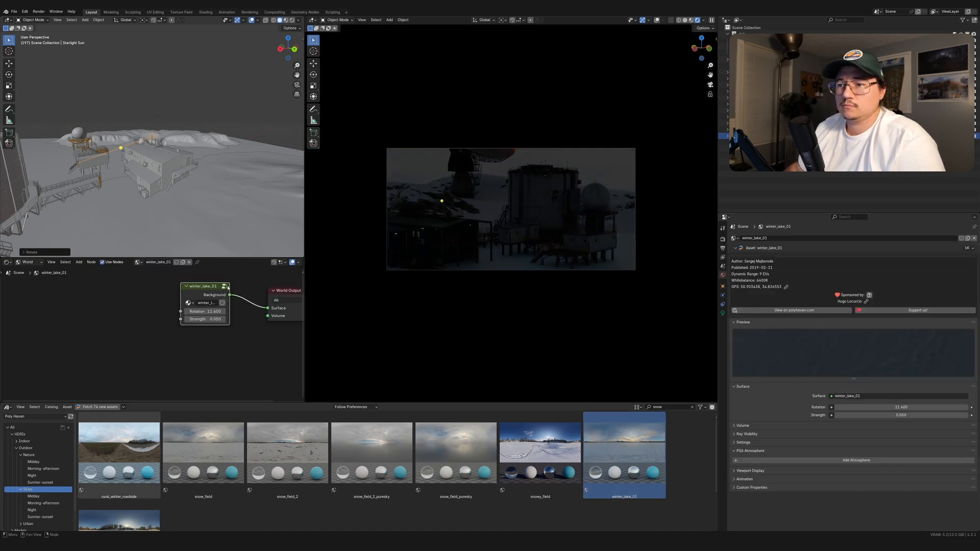
Step: Try tilting the HDRI by changing the X value of the Combine XYZ node inside its node group
right_click(131, 320)
middle_click_drag(131, 320, 179, 295)
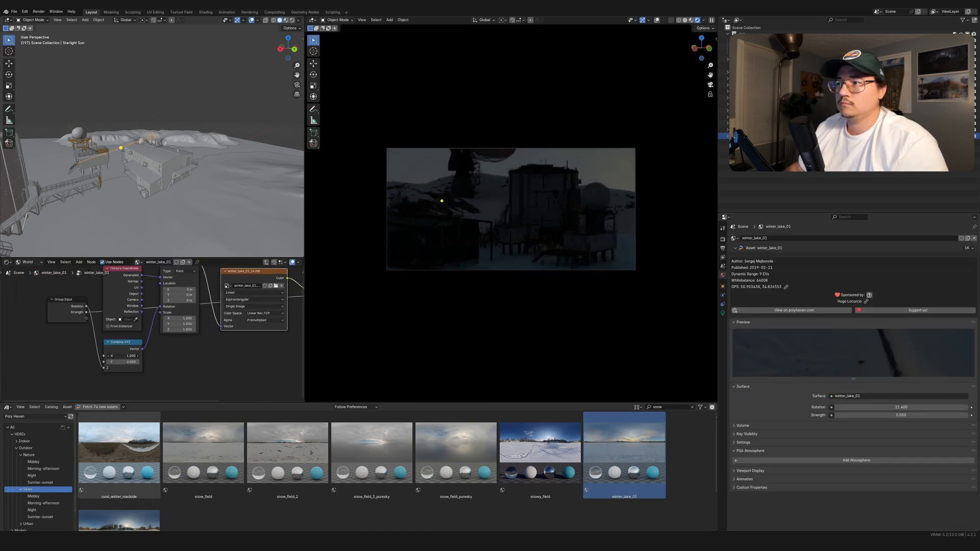
right_click(122, 362)
left_click(122, 356)
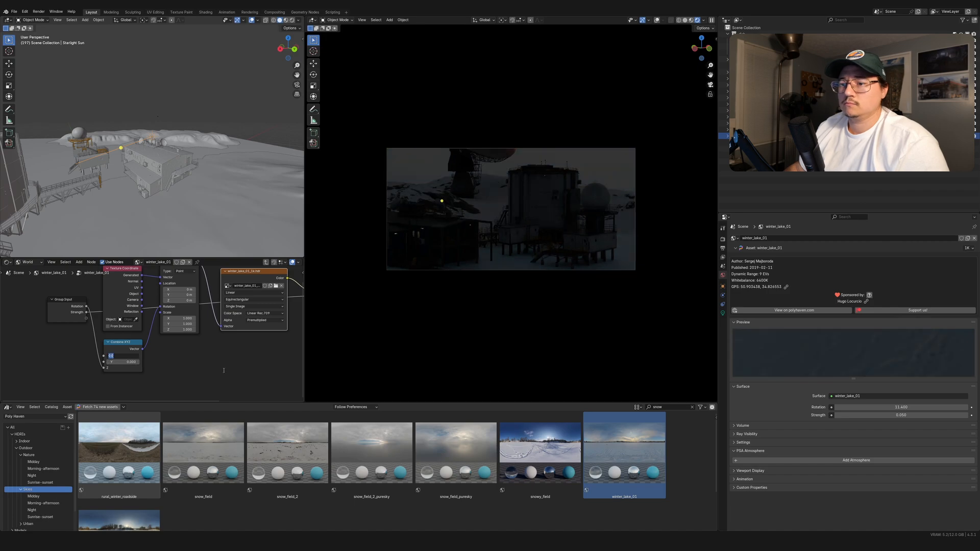
key("Escape")
left_click_drag(122, 356, 128, 356)
right_click(128, 356)
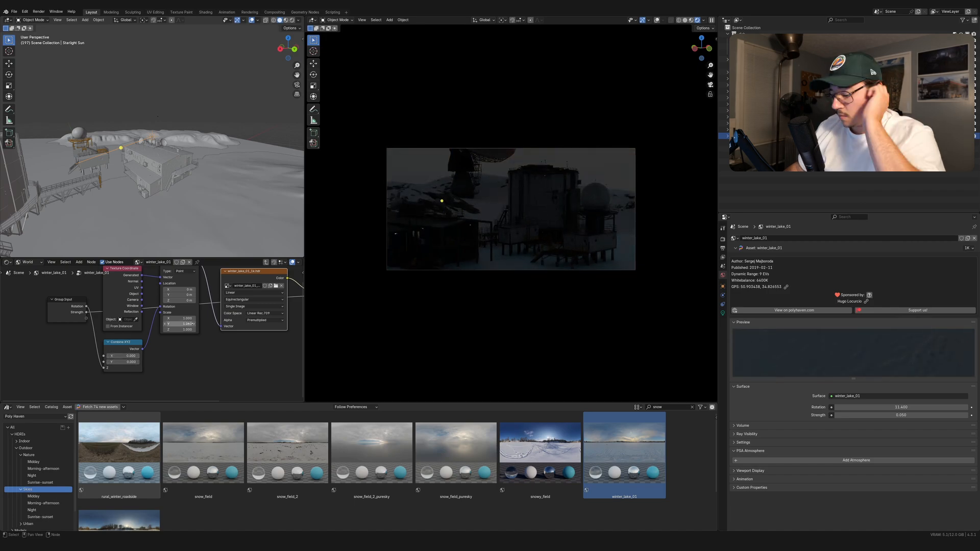
key("Tab")
Step: Rotate the HDRI background further and set its strength to 0.1
left_click_drag(193, 316, 199, 316)
left_click(901, 415)
type(".1")
key("Return")
Step: Select the ground plane and open the Arctic Base environment materials in the Forma3DStore asset library
left_click(627, 233)
middle_click_drag(627, 232, 620, 262)
left_click(26, 416)
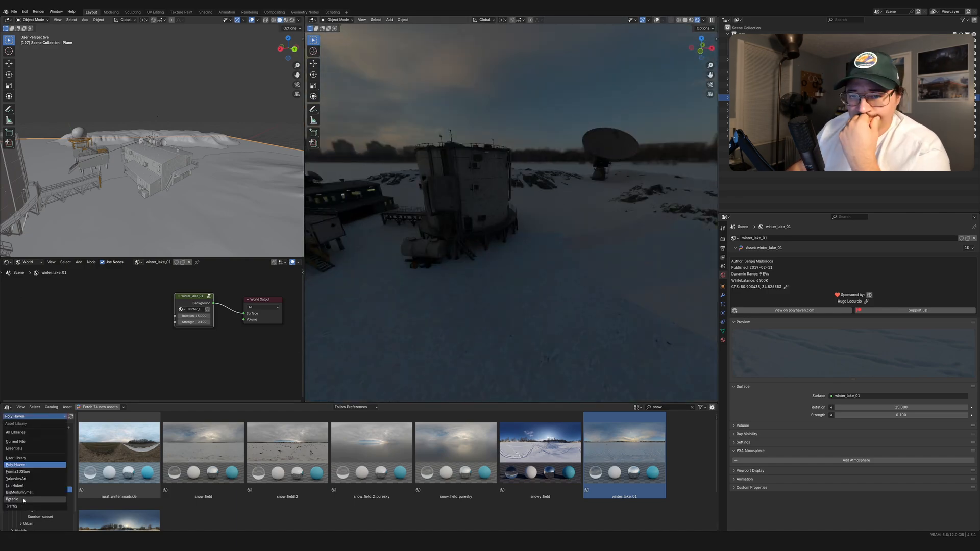
left_click(22, 503)
left_click(28, 434)
left_click(27, 442)
left_click(27, 449)
left_click(28, 456)
scroll(445, 467, "down", 3)
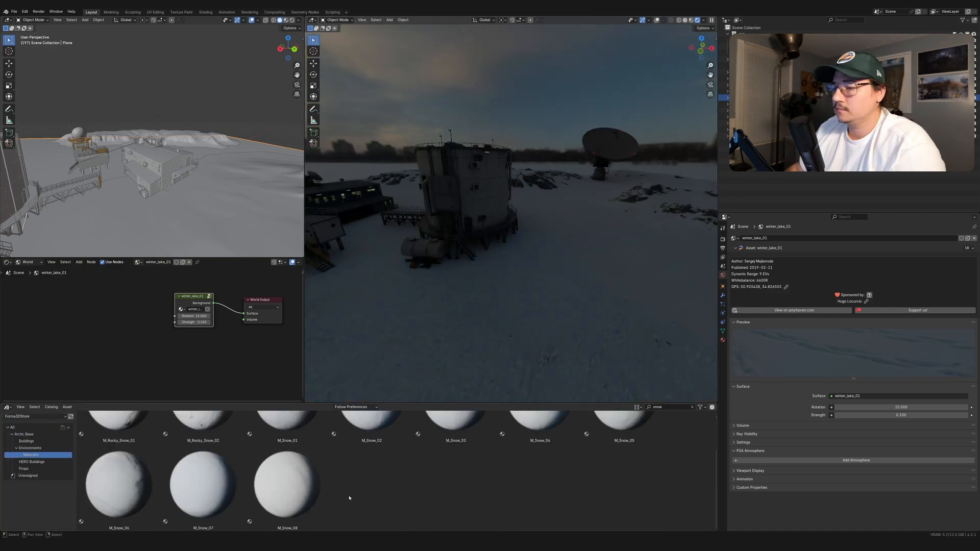
Step: Try several snow materials on the ground plane, finishing with M_Rocky_Snow_02
left_click_drag(287, 485, 497, 317)
left_click_drag(203, 485, 434, 315)
scroll(116, 497, "up", 3)
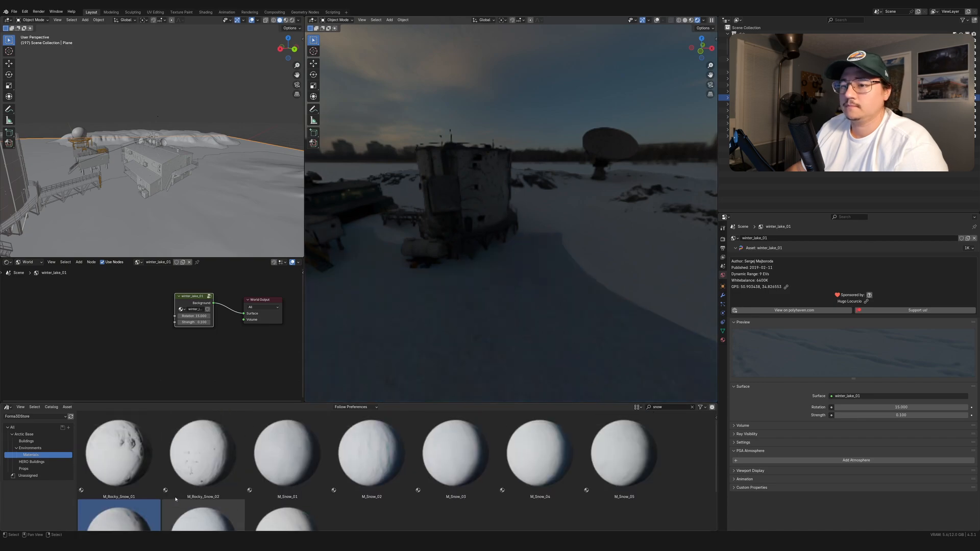
left_click_drag(119, 451, 499, 343)
scroll(499, 343, "down", 5)
left_click_drag(203, 452, 509, 277)
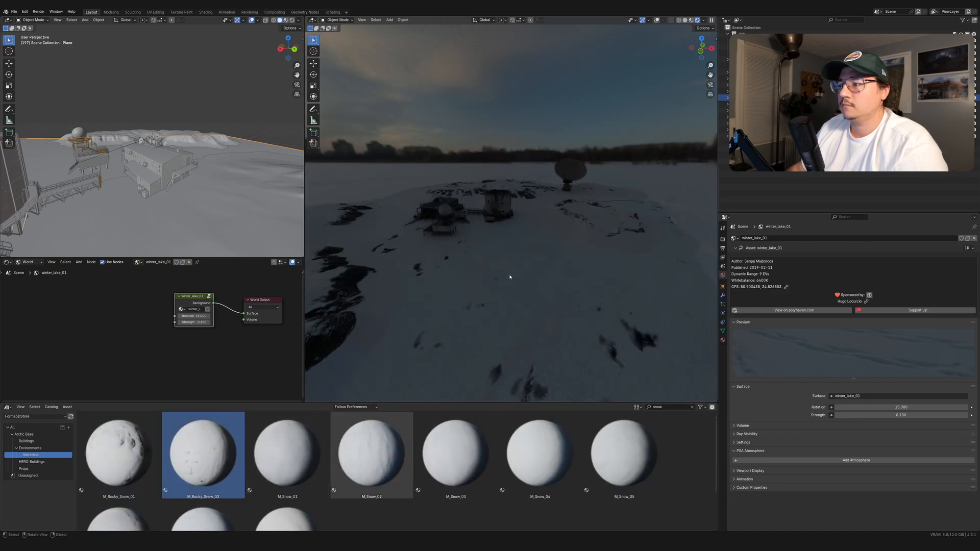
Step: Select the ground plane and display its M_Rocky_Snow_02 material nodes in the Shader Editor
right_click(517, 324)
left_click(516, 323)
left_click(29, 263)
left_click(28, 271)
scroll(122, 355, "up", 2)
middle_click_drag(122, 354, 225, 323)
middle_click_drag(491, 339, 488, 362)
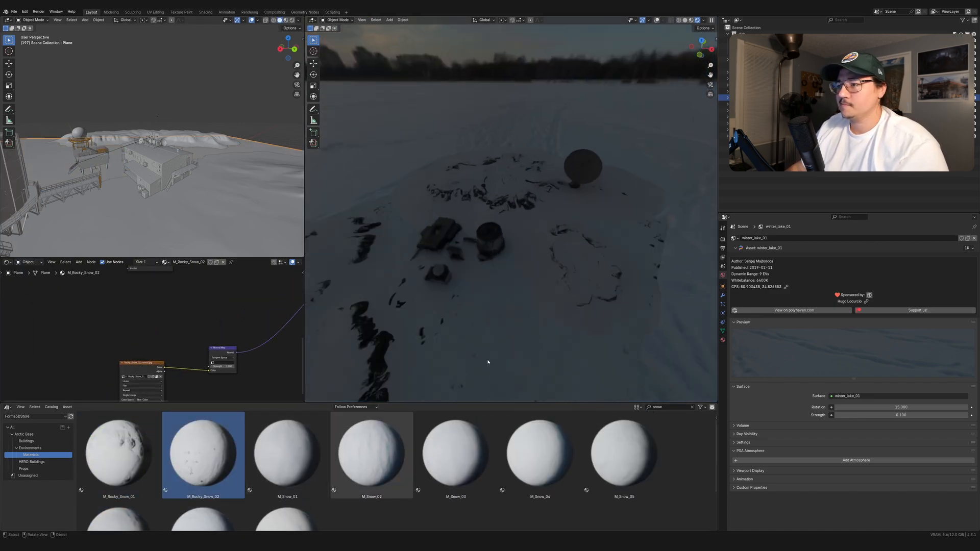
Step: Move the ground plane to reposition it beneath the snowy terrain around the base
scroll(488, 362, "down", 6)
key("Tab")
key("g")
key("y")
key("y")
key("Tab")
scroll(538, 285, "up", 3)
key("g")
left_click(518, 295)
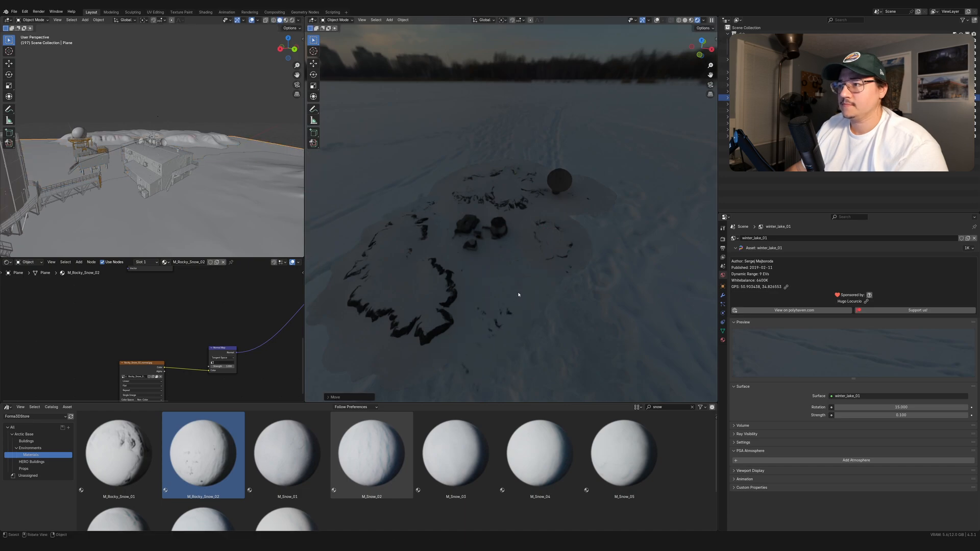
Step: Remove the atmosphere node from the Snowy_Mountain_02 material, keeping the shader linked to the material output
scroll(518, 295, "up", 6)
middle_click_drag(519, 295, 547, 292)
scroll(564, 272, "up", 5)
scroll(569, 269, "down", 5)
left_click(547, 292)
middle_click_drag(117, 306, 227, 356)
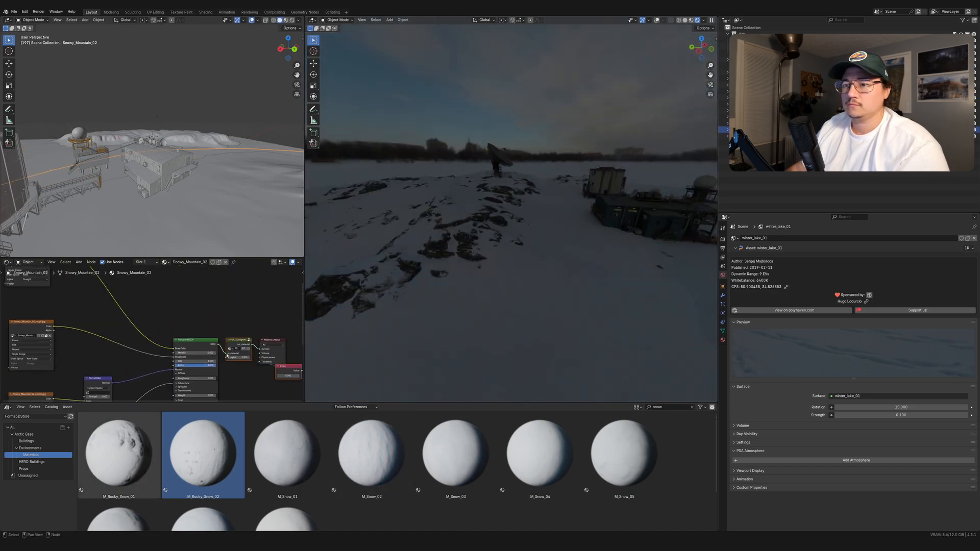
key("ctrl+x")
Step: Add a PSA atmosphere to the world again
key("n")
left_click(672, 48)
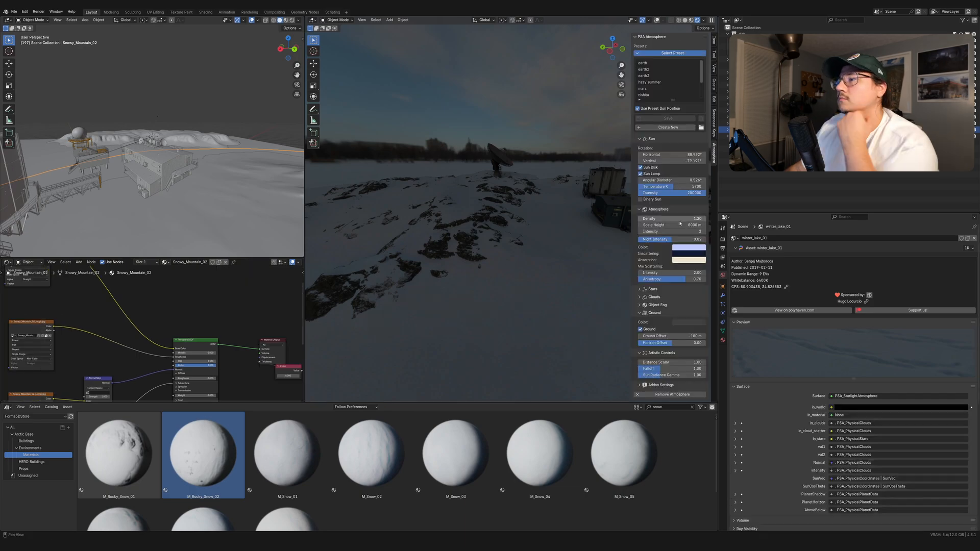
Step: Remove the PSA atmosphere and restore the winter_lake_01 environment as the world surface
left_click(684, 394)
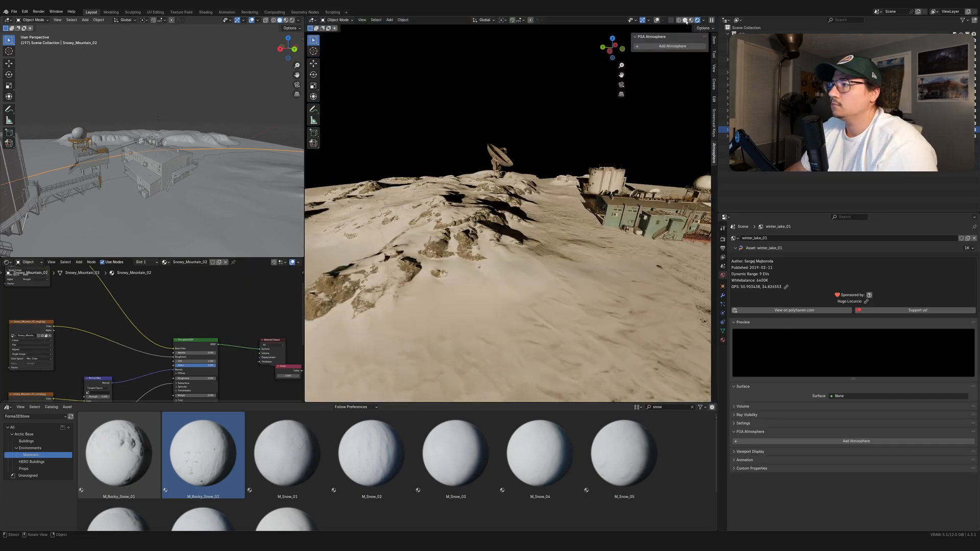
left_click(685, 20)
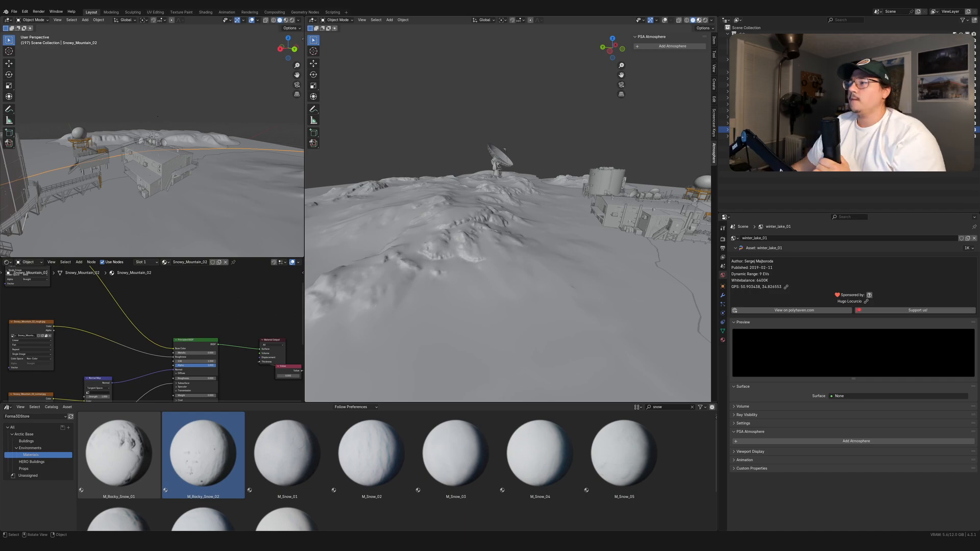
left_click(705, 20)
left_click(899, 396)
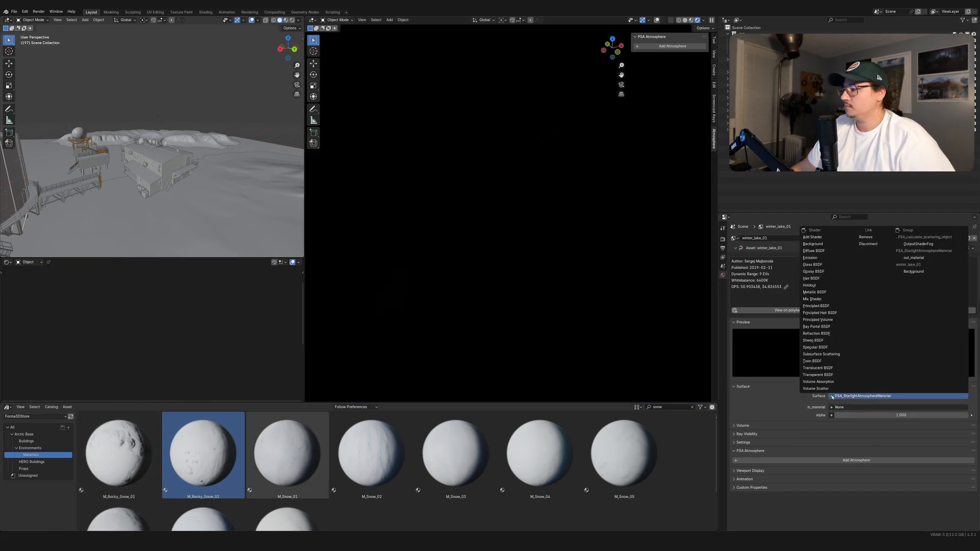
left_click(904, 272)
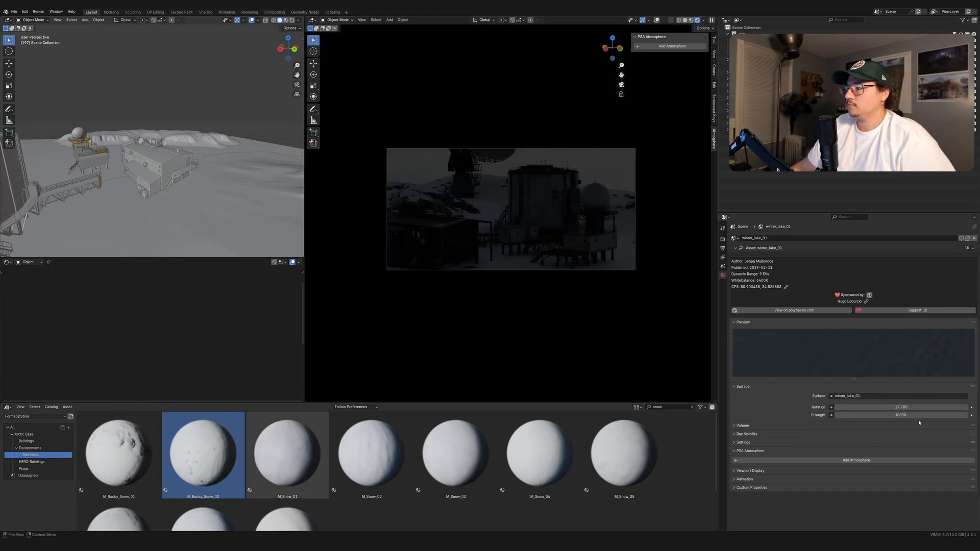
Step: Rotate the winter_lake_01 sky to about 12.8 and set its strength to 0.05
left_click_drag(917, 408, 898, 408)
left_click(916, 416)
type("0.05")
key("Return")
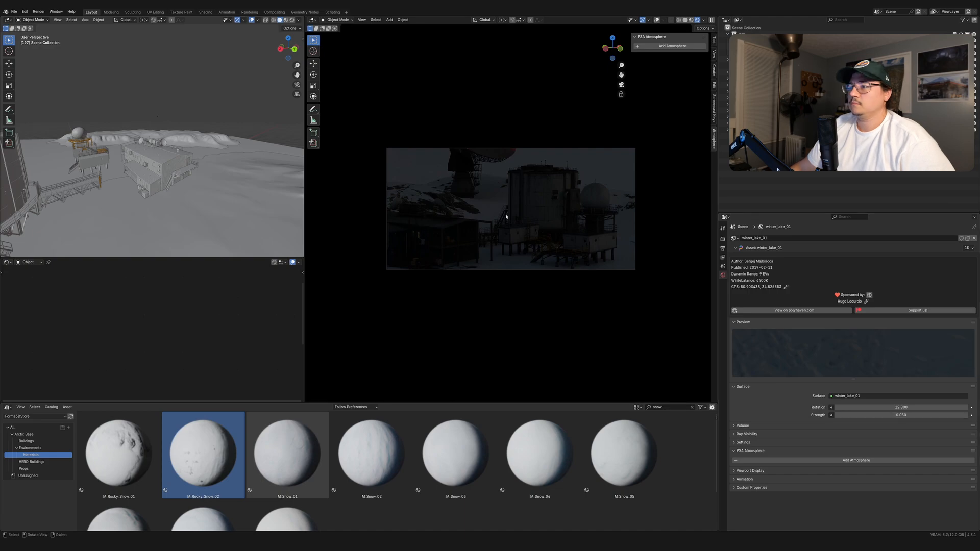
Step: Select the Logistic_Center building and make its instances real
left_click(168, 167)
key("KP_Decimal")
middle_click_drag(168, 167, 89, 168)
left_click(125, 155)
key("KP_Decimal")
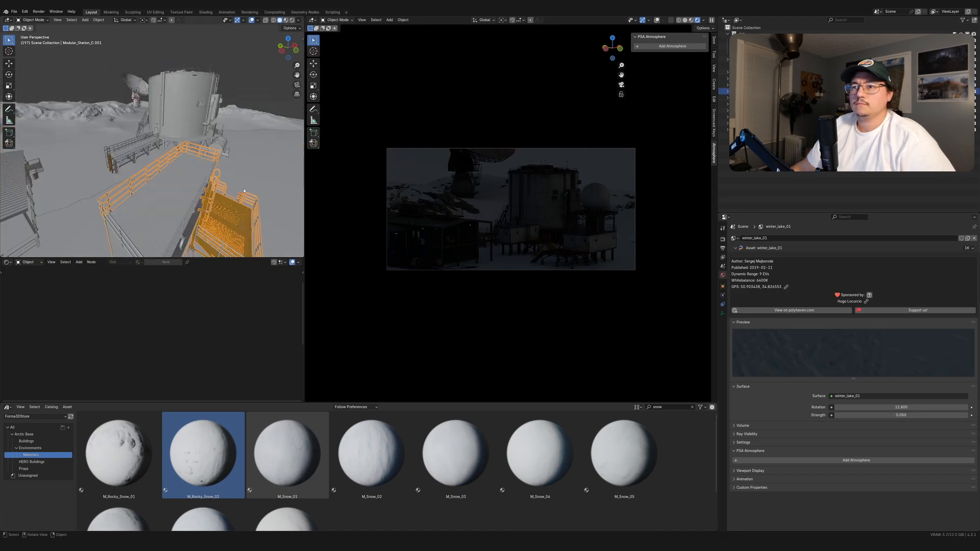
scroll(90, 189, "down", 3)
left_click(85, 212)
key("KP_Decimal")
middle_click_drag(278, 190, 251, 184)
key("F3")
type("make inst")
key("Return")
Step: Move the building's separated objects into a new collection named Logistics Center
scroll(257, 186, "down", 3)
key("m")
left_click(244, 178)
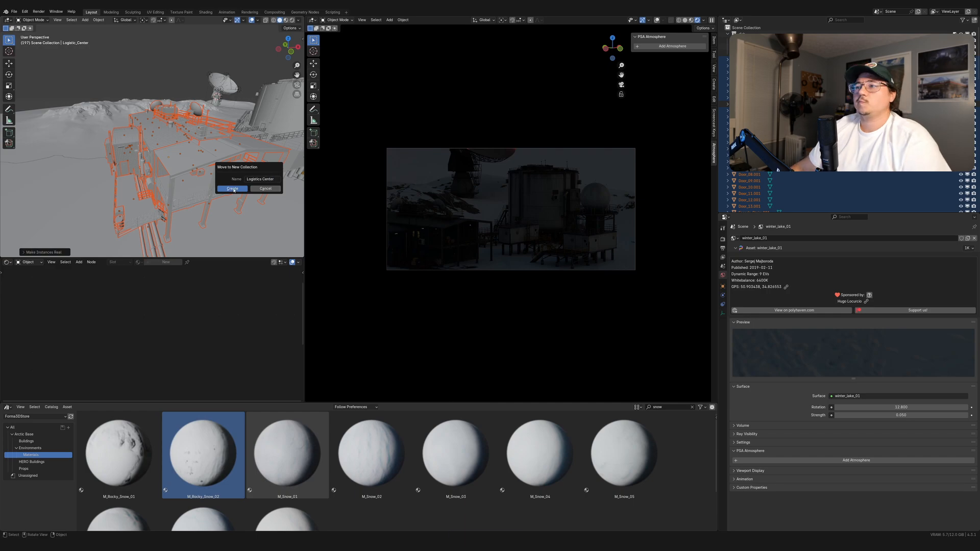
left_click(234, 191)
Step: Select the range of point lights in the building's collection and set the active light's power to 100 W
scroll(796, 184, "down", 10)
left_click(753, 187)
scroll(753, 169, "up", 3)
left_click(753, 110, "shift")
left_click(722, 313)
double_click(899, 282)
type("50")
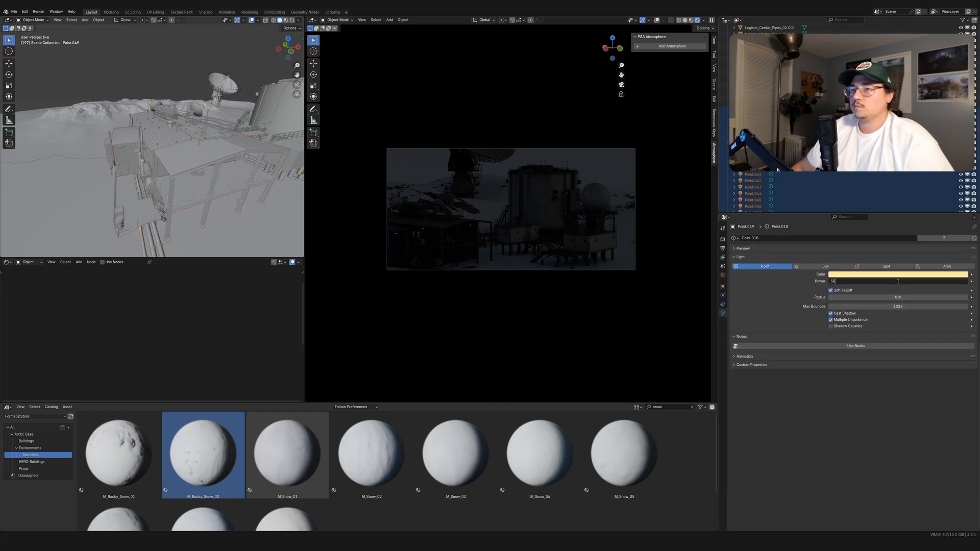
key("Return")
double_click(899, 281)
type("100")
key("Return")
Step: Set the power of further individual point lights in the building to 100 W
left_click(753, 110)
double_click(899, 281)
type("100")
key("Return")
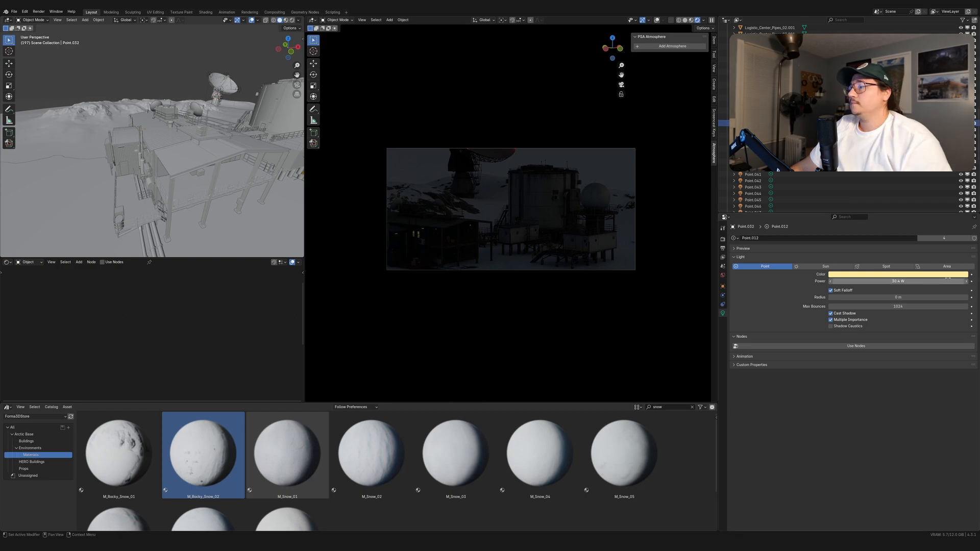
double_click(899, 282)
type("100")
key("Return")
Step: Check the power of the building's individual point lights and locate them around the building
left_click(753, 130)
left_click(753, 143)
left_click(753, 149)
left_click(753, 168)
scroll(753, 155, "down", 6)
left_click(754, 149)
scroll(753, 92, "up", 8)
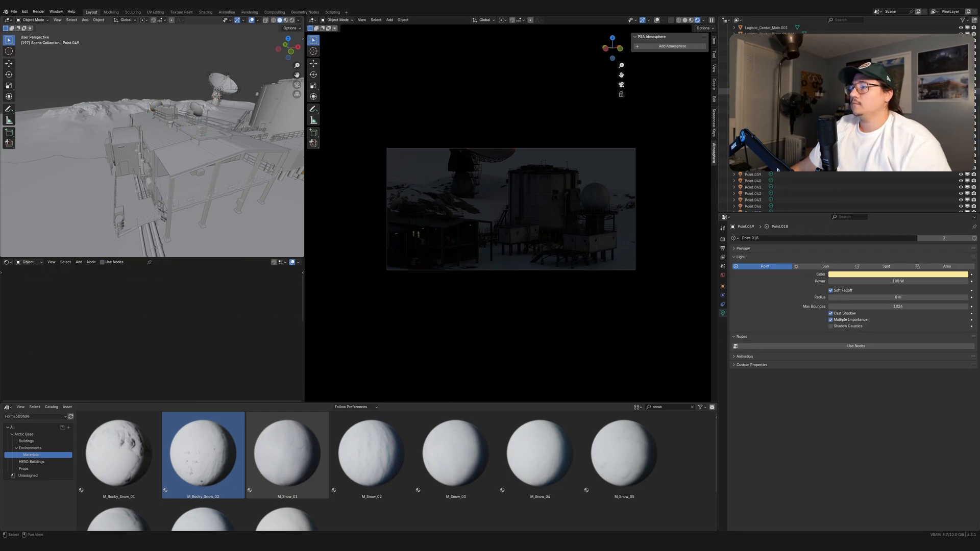
key("KP_Decimal")
middle_click_drag(180, 203, 243, 215)
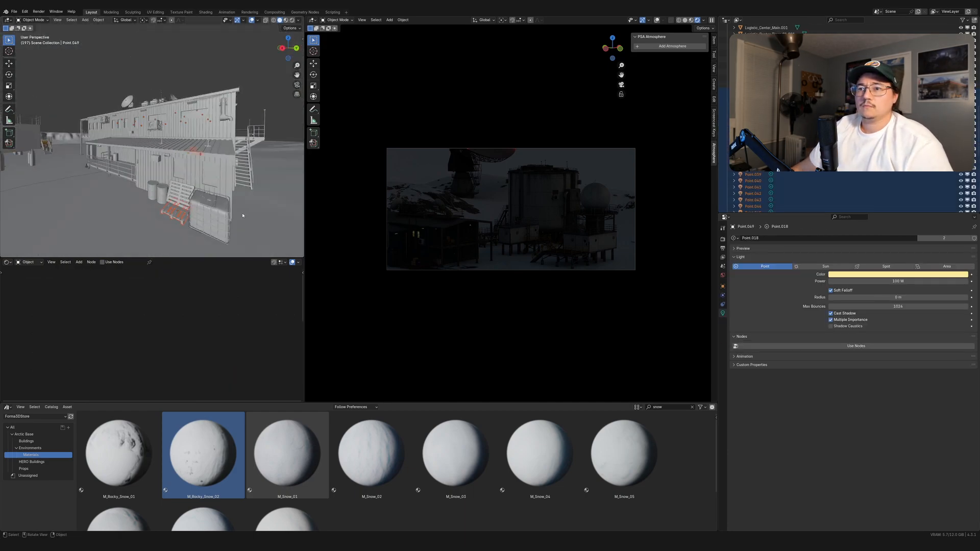
Step: Select all of the building's point lights and link their object data so they share the Point.018 light data
scroll(243, 215, "up", 4)
left_click(756, 91, "ctrl")
scroll(756, 123, "down", 8)
left_click(756, 135, "ctrl")
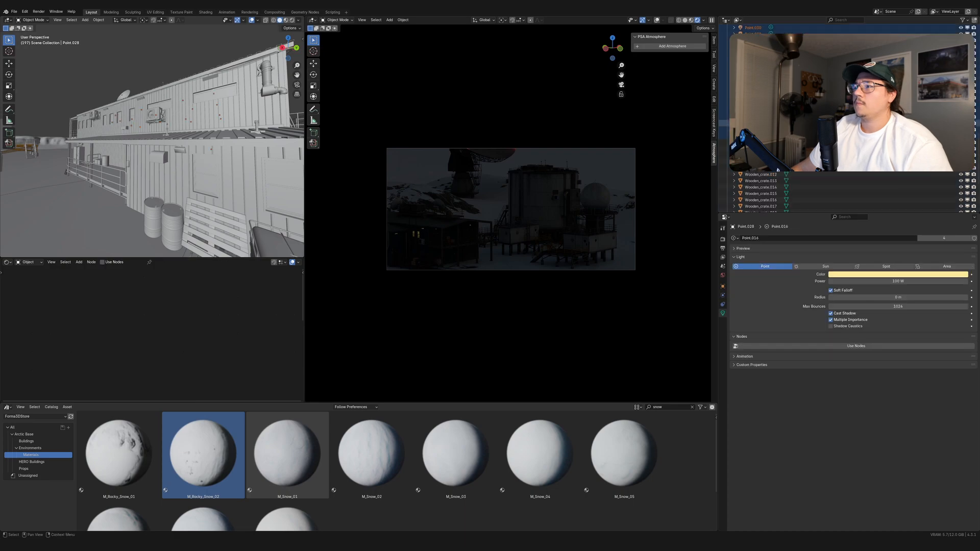
key("ctrl+l")
key("ctrl+l")
left_click(144, 157)
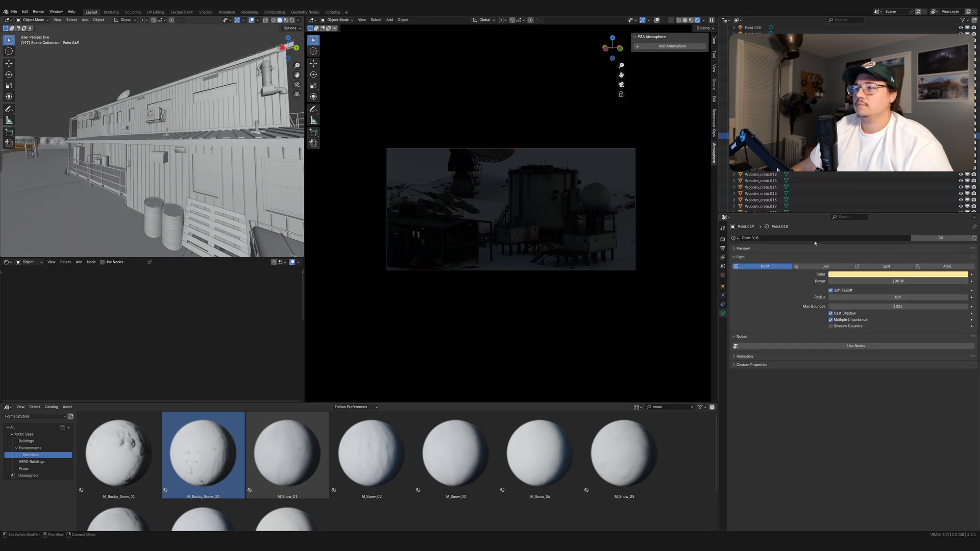
Step: Select the Glass_Clear face of the lamp above the door in the Logistic_Center_Main.001 mesh
middle_click_drag(82, 159, 163, 138)
left_click(209, 135)
scroll(189, 154, "up", 5)
scroll(189, 155, "down", 6)
scroll(154, 131, "up", 6)
key("Tab")
left_click(153, 131)
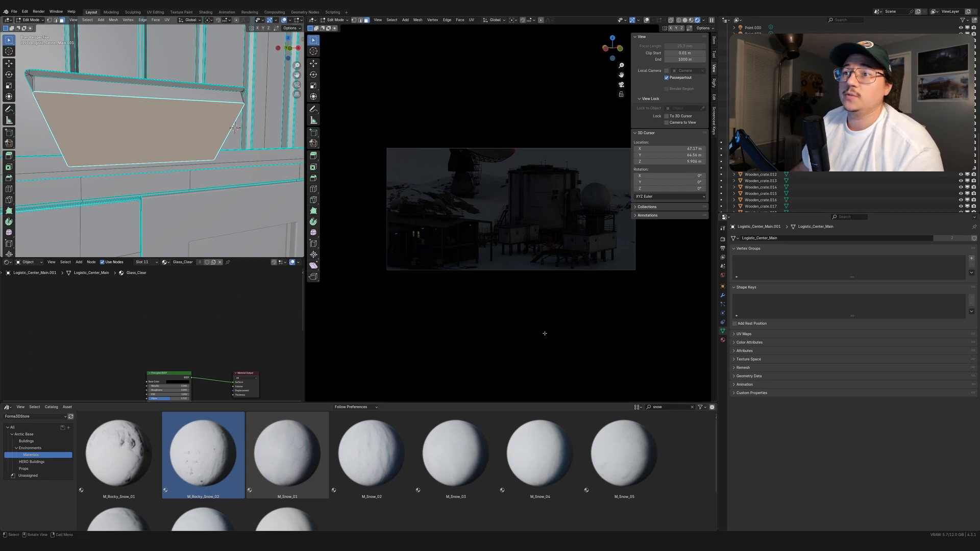
Step: Display the render settings, enlarge the modelling viewport and hide the camera view's sidebar
left_click(723, 249)
left_click(723, 239)
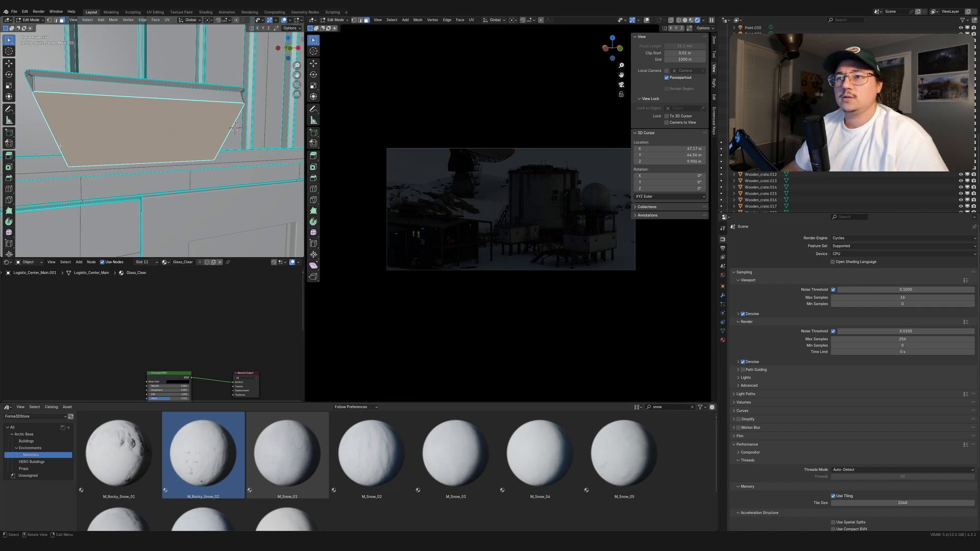
scroll(234, 128, "down", 5)
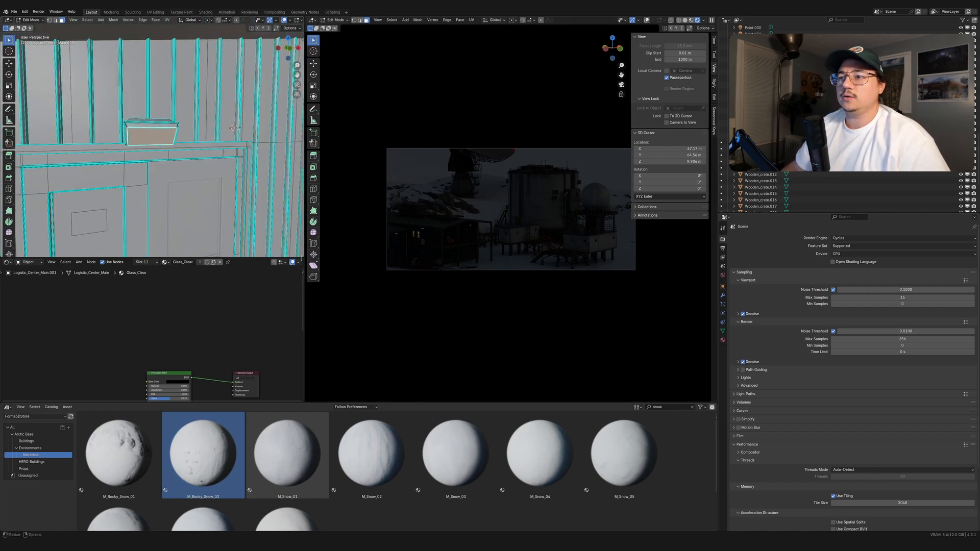
left_click_drag(305, 253, 428, 252)
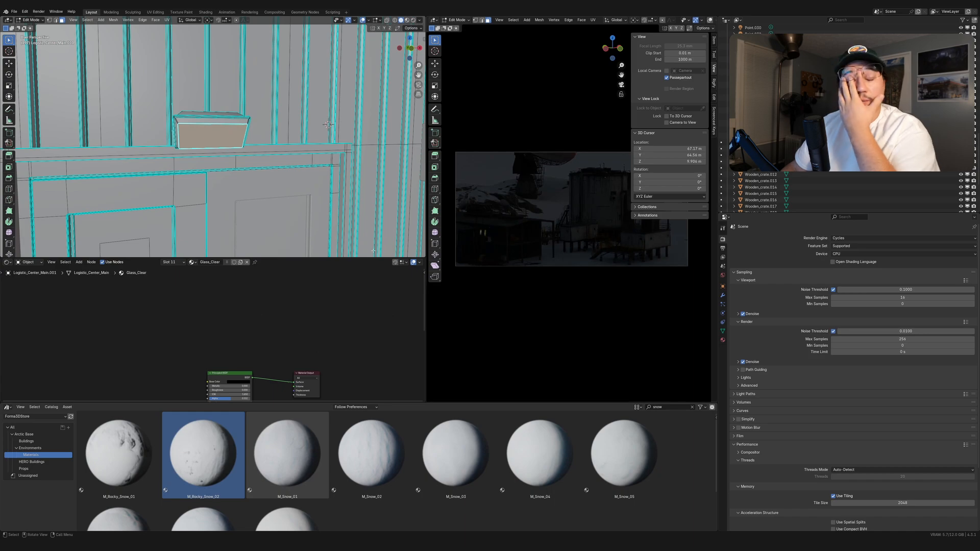
left_click_drag(366, 258, 365, 298)
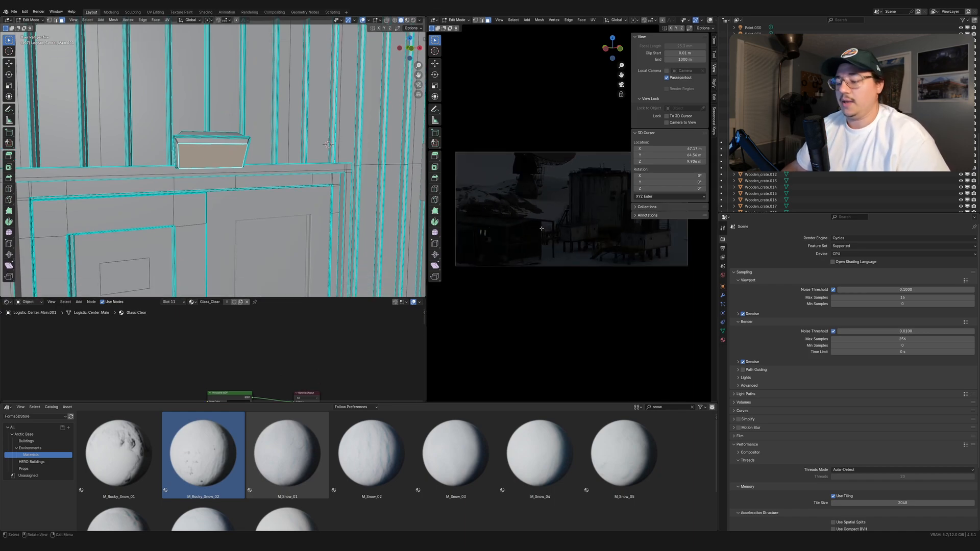
key("n")
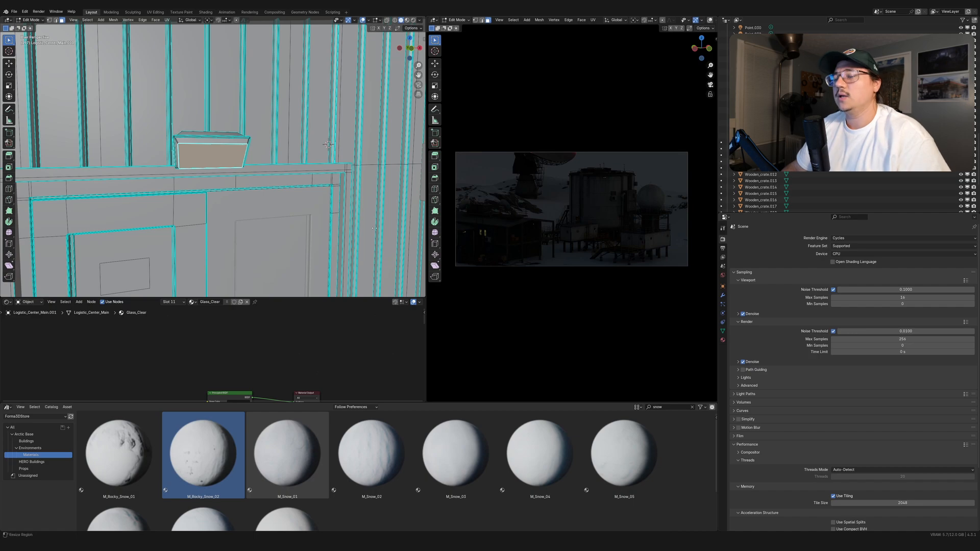
Step: Leave mesh editing and select the range of point lights belonging to the logistics building
scroll(847, 118, "up", 10)
scroll(848, 117, "down", 2)
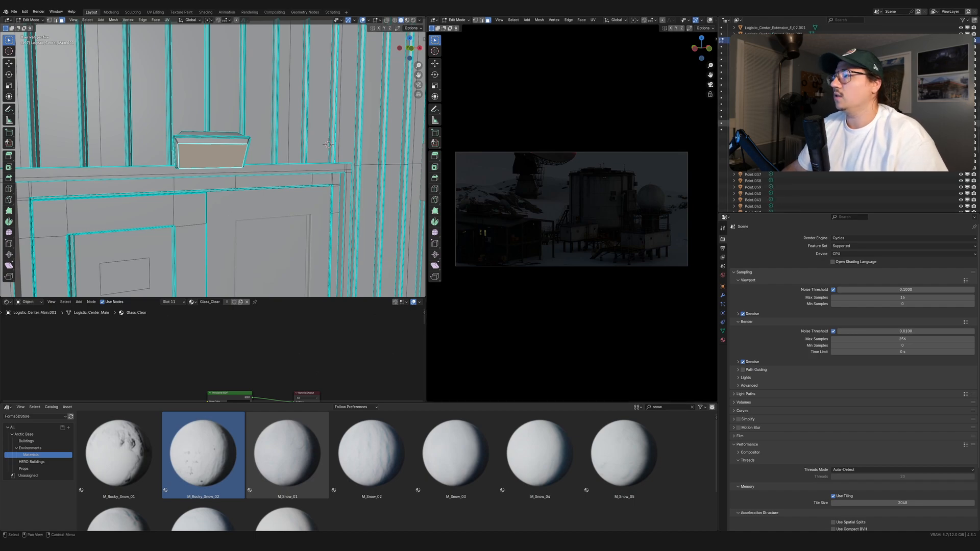
scroll(218, 156, "down", 9)
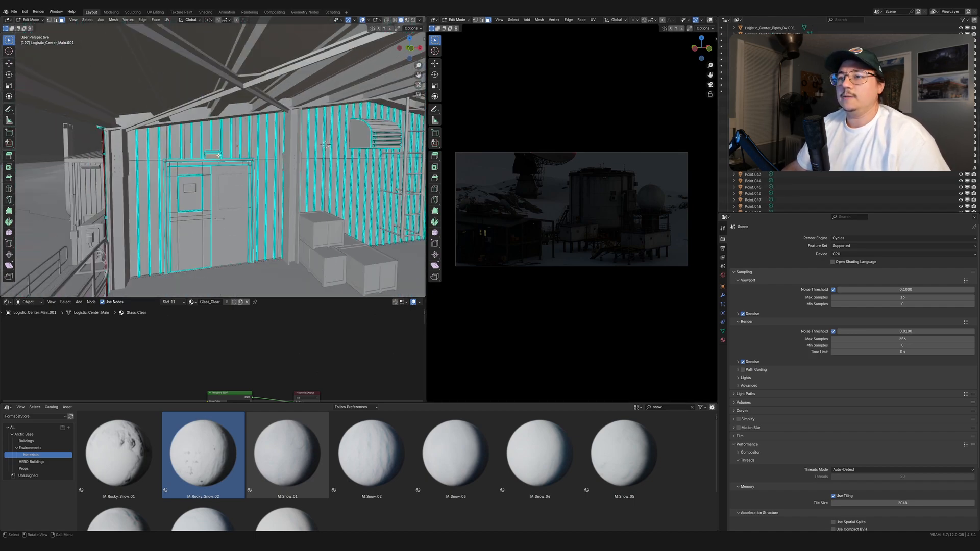
middle_click_drag(136, 251, 215, 201, "shift")
scroll(217, 200, "down", 3)
key("Tab")
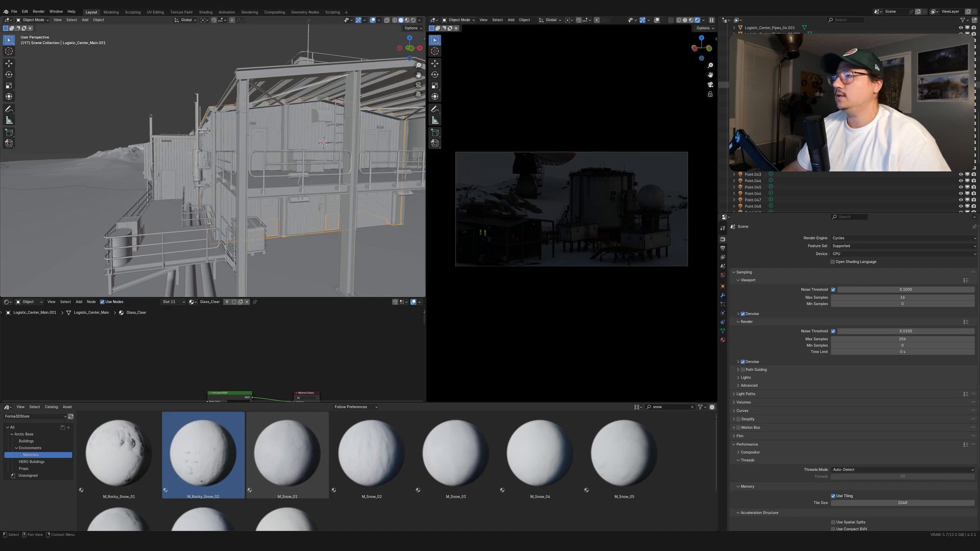
left_click(755, 98)
scroll(761, 132, "down", 5)
left_click(761, 148, "shift")
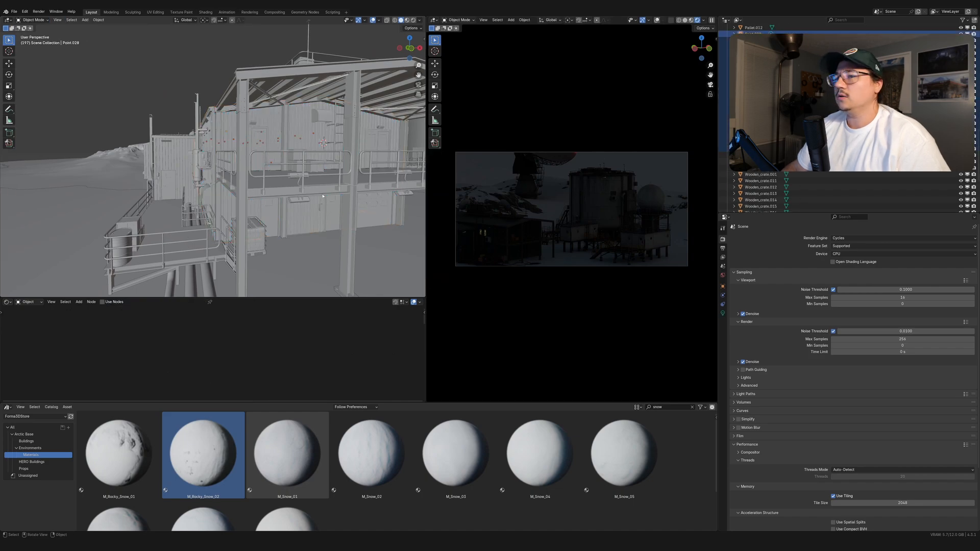
Step: Examine the point lights' placement inside the building and their glow through the windows in the rendered camera view
scroll(307, 179, "down", 5)
middle_click_drag(326, 177, 255, 200)
scroll(292, 219, "up", 5)
scroll(275, 179, "up", 4)
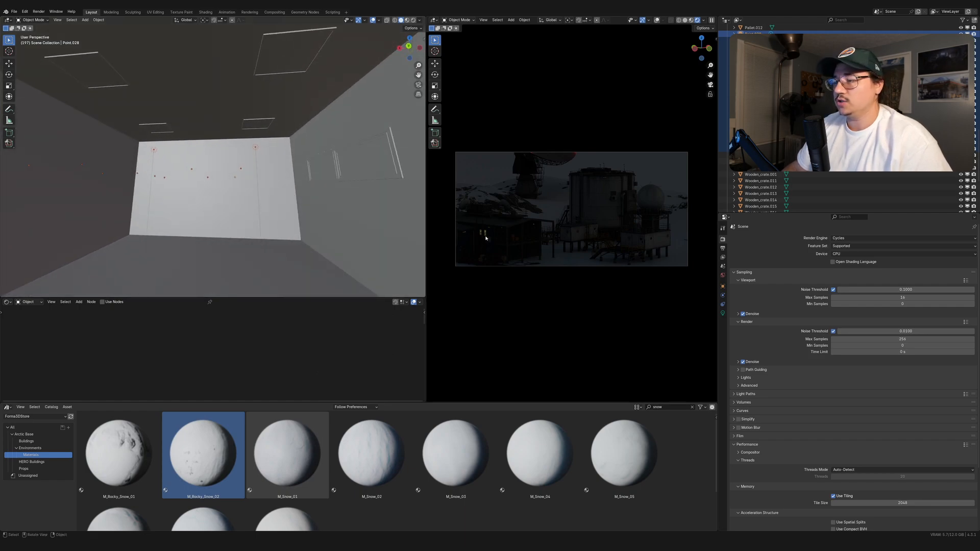
scroll(487, 239, "up", 6)
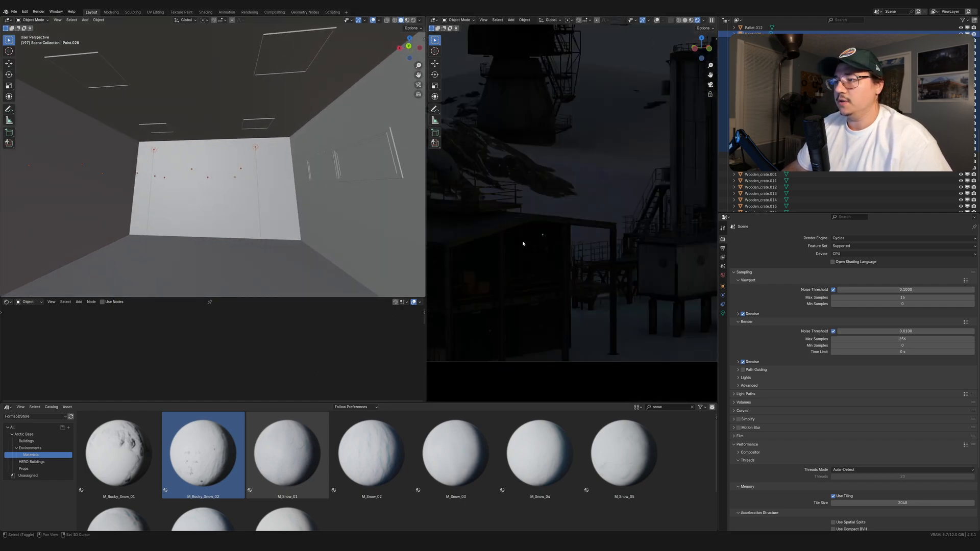
middle_click_drag(523, 244, 655, 205, "shift")
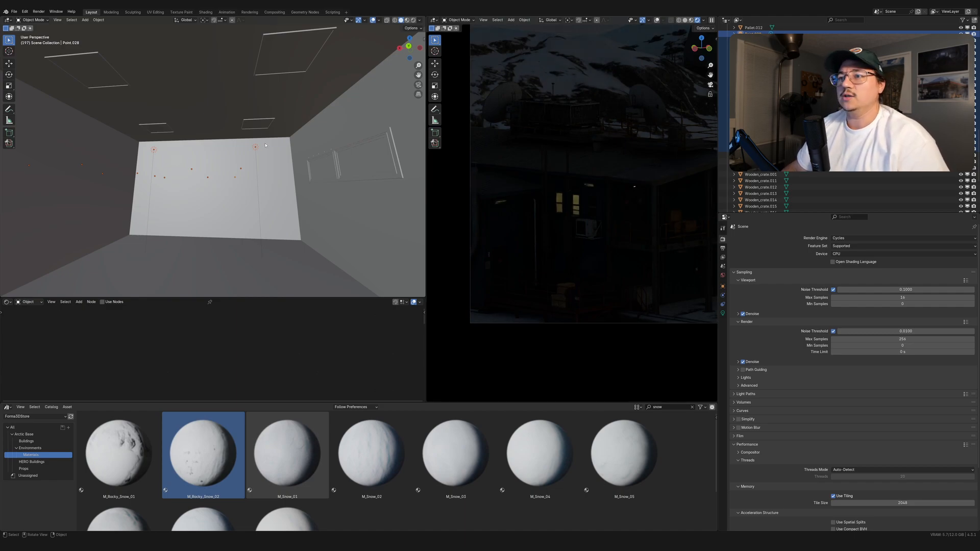
scroll(280, 155, "down", 6)
middle_click_drag(280, 154, 303, 187)
scroll(624, 176, "down", 1)
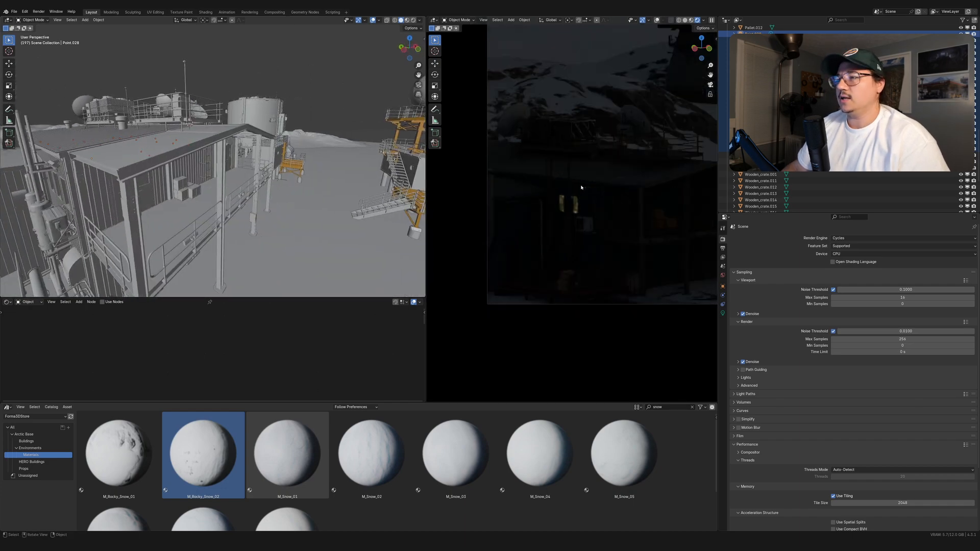
middle_click_drag(704, 205, 618, 197, "shift")
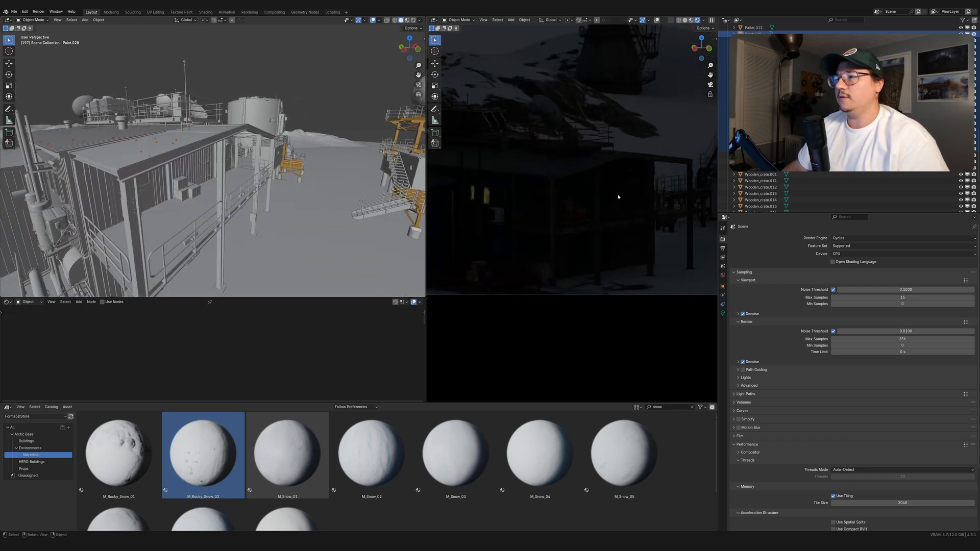
scroll(618, 197, "down", 1)
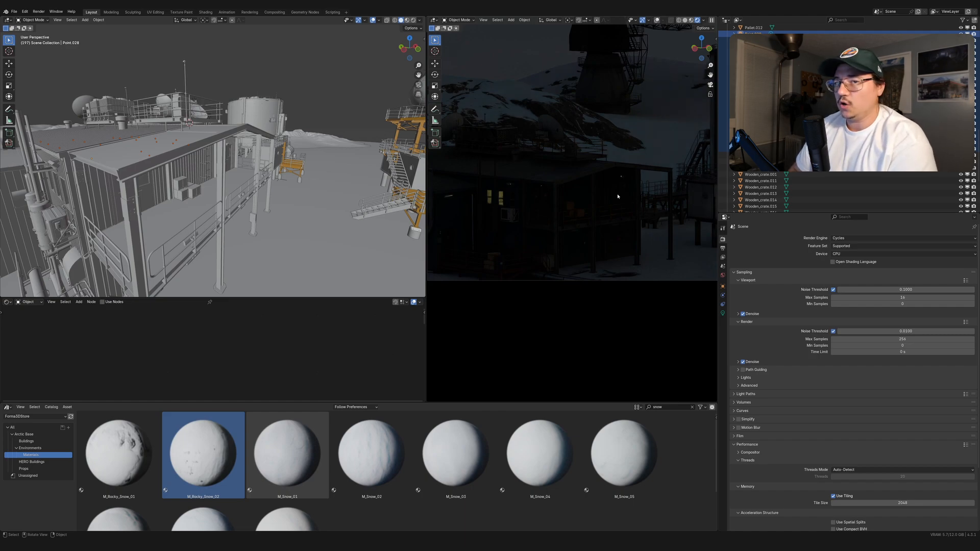
middle_click_drag(180, 179, 172, 176)
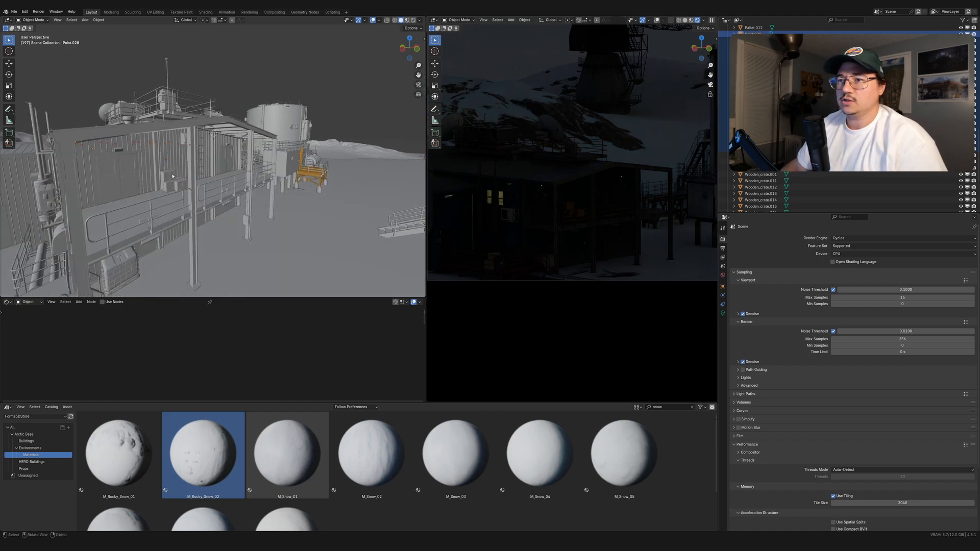
Step: Reopen the Logistic_Center_Main.001 mesh for editing and frame the lamp face above the door
left_click(118, 151)
key("Tab")
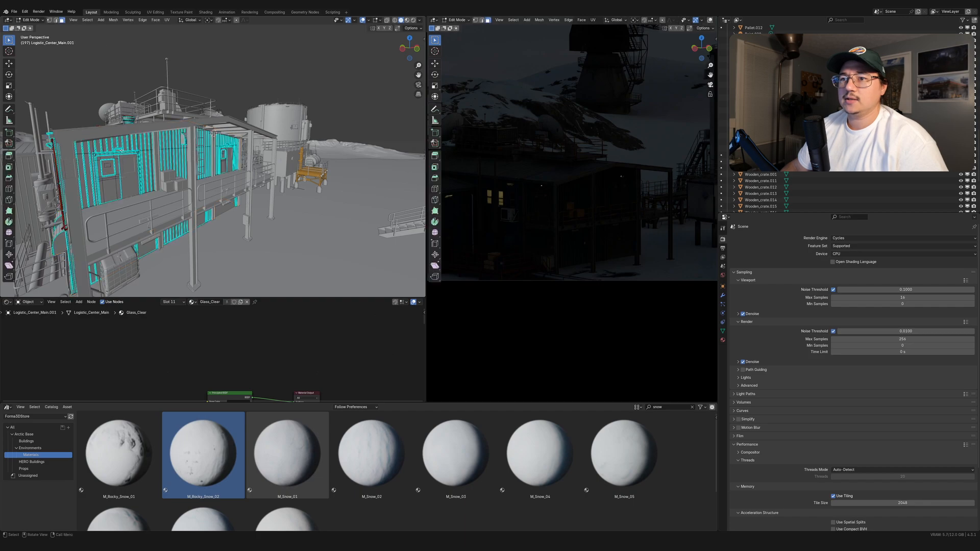
key("KP_Decimal")
scroll(118, 150, "down", 9)
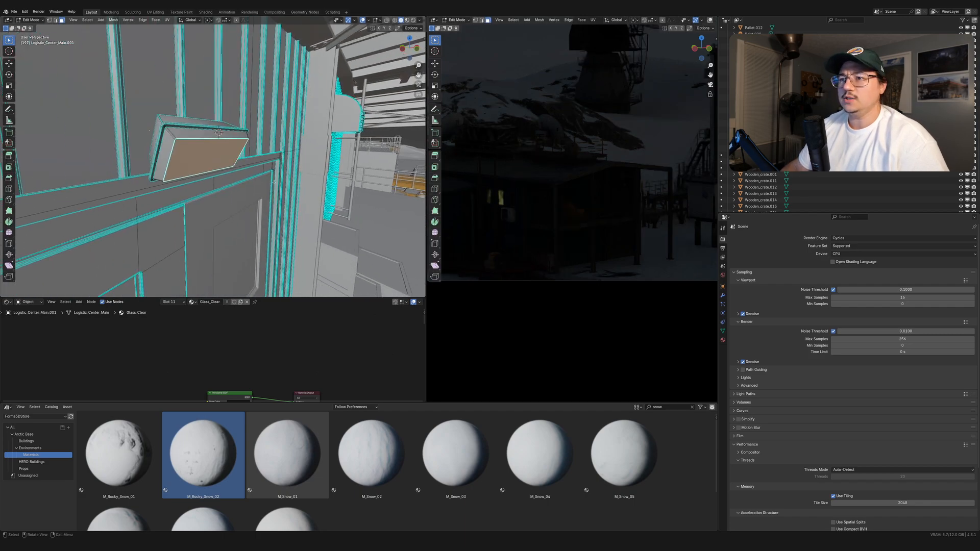
middle_click_drag(322, 176, 264, 181)
middle_click_drag(314, 152, 283, 197)
scroll(282, 196, "down", 3)
middle_click_drag(347, 203, 257, 190)
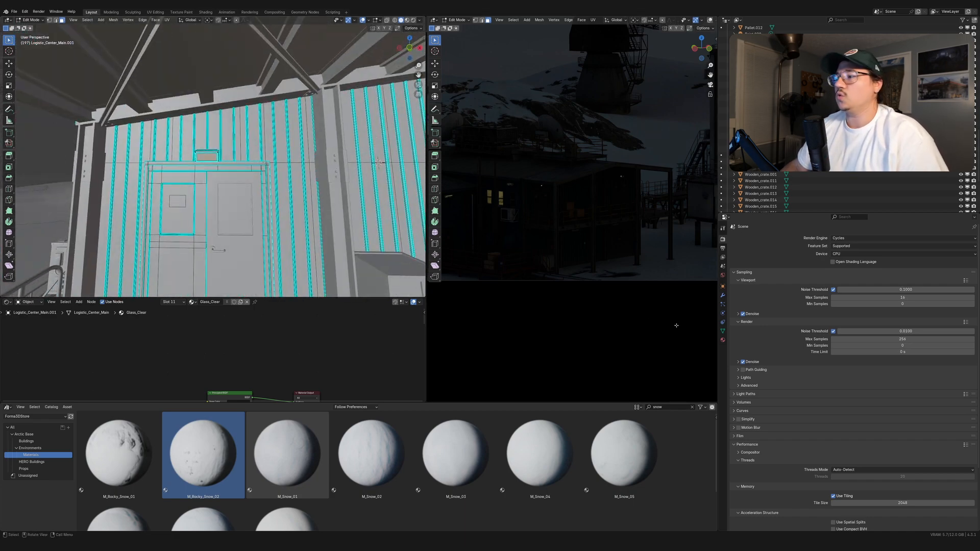
Step: Show the materials of the logistics building mesh and select its Emission material
left_click(723, 340)
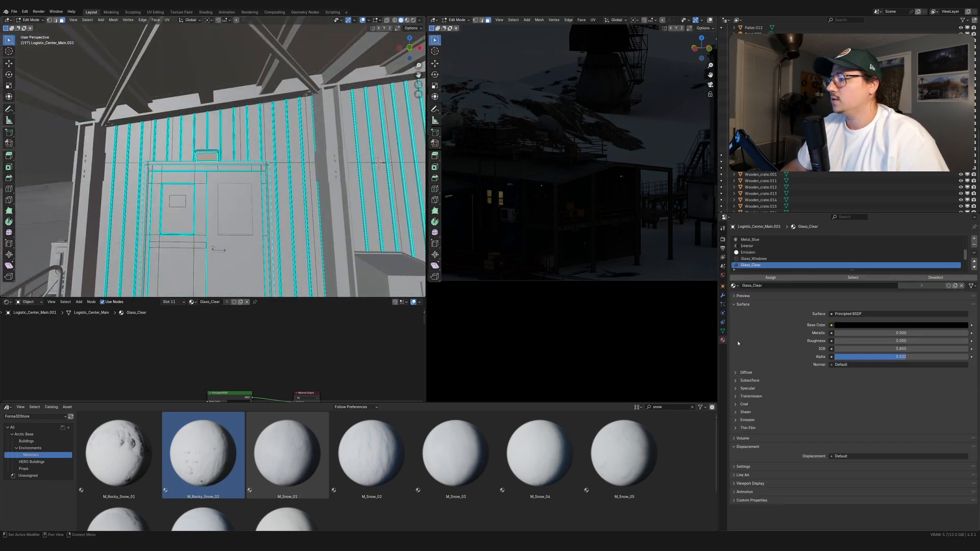
scroll(763, 259, "up", 1)
left_click(763, 259)
Step: Try a saturated orange-red base color on the Emission material, and return the base color to near white
left_click(910, 325)
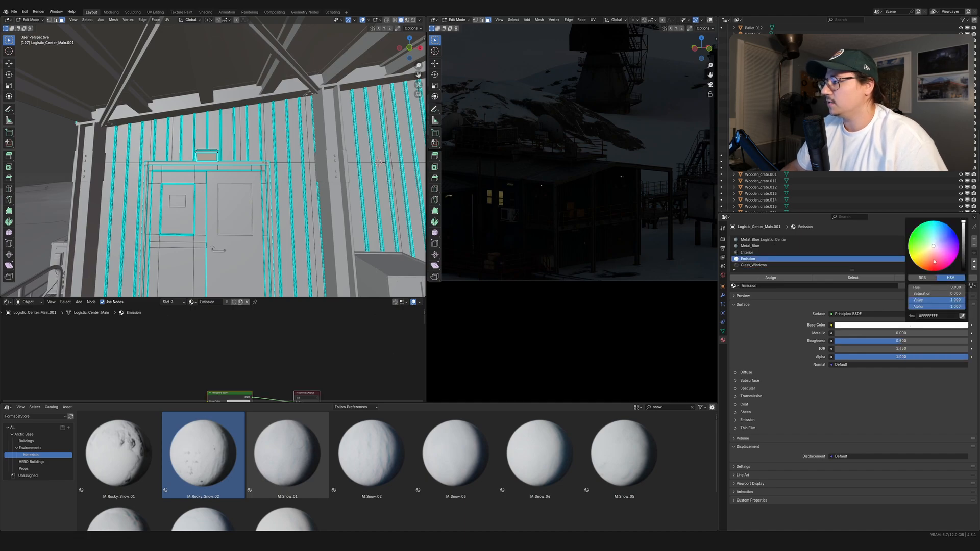
left_click(928, 271)
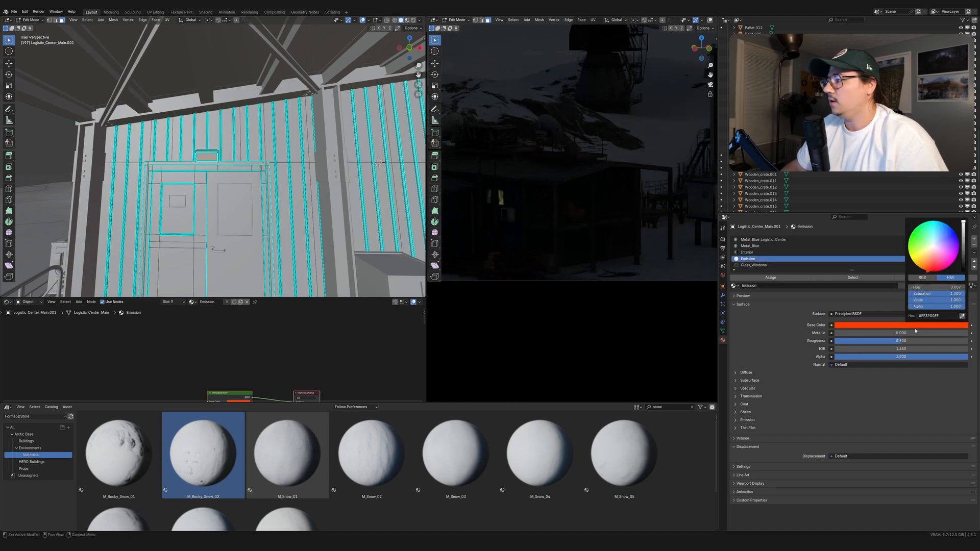
left_click(747, 420)
left_click(923, 430)
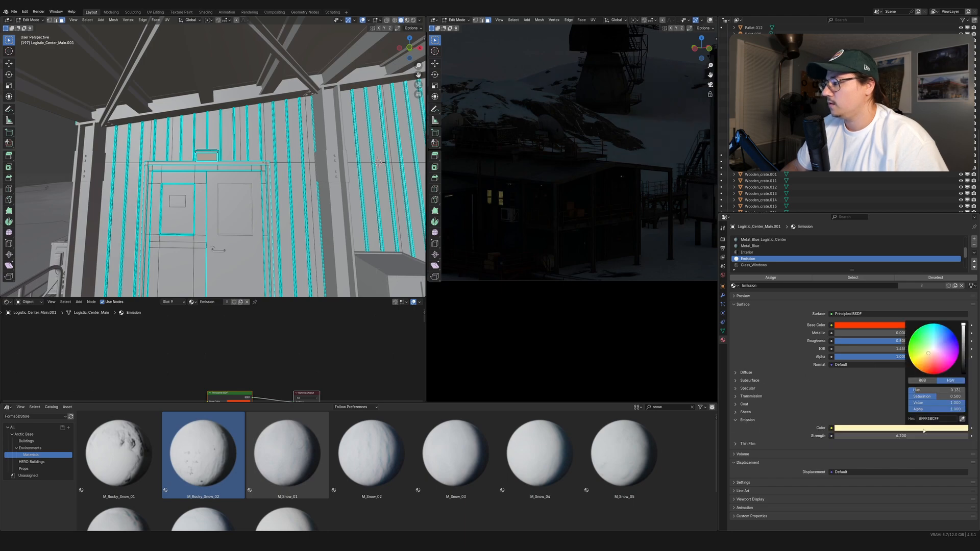
left_click(939, 325)
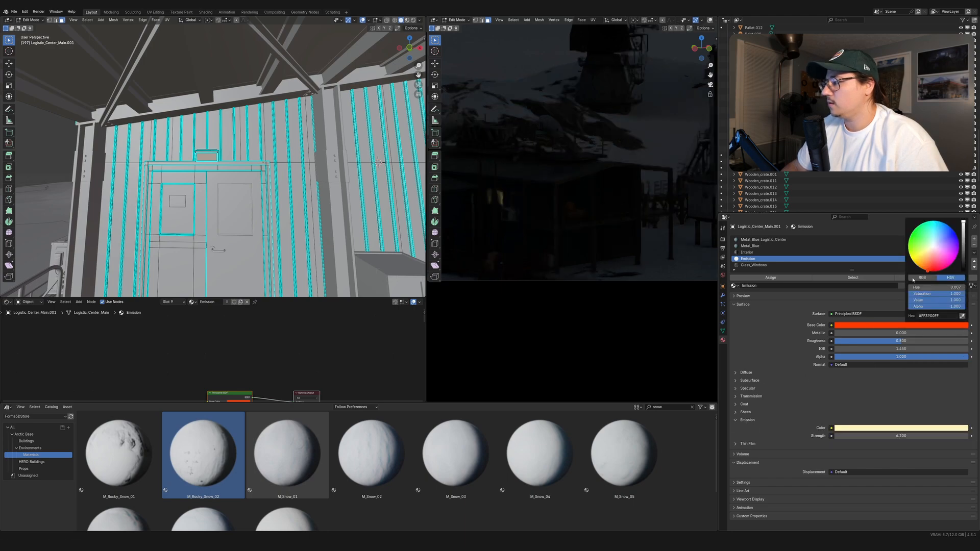
left_click(931, 248)
Step: Set the Emission material's emission color to saturated red and its emission strength to 50
left_click(894, 429)
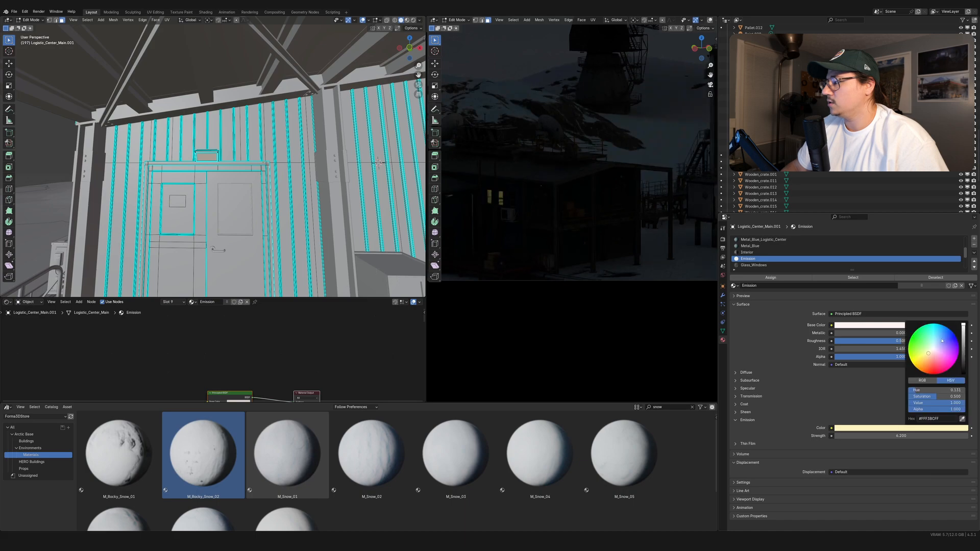
left_click_drag(928, 353, 929, 374)
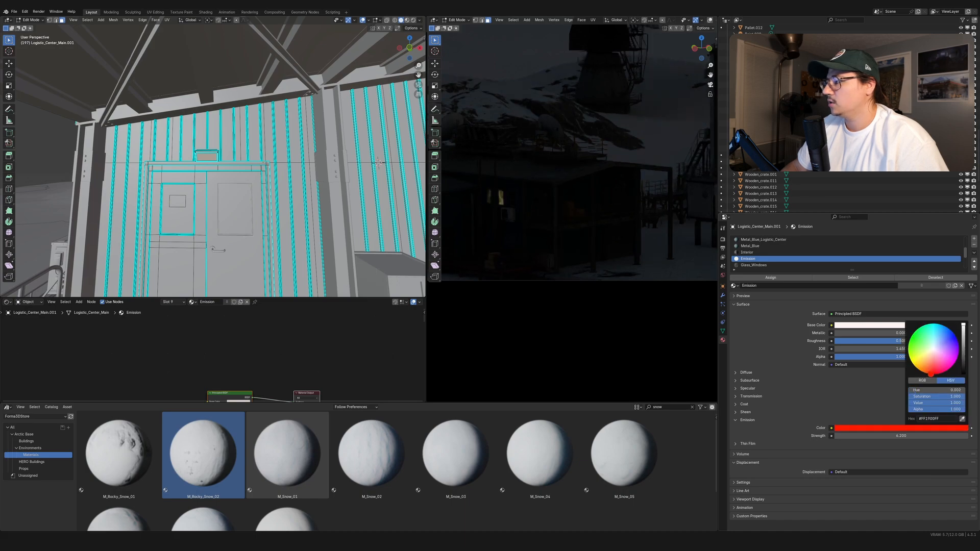
left_click_drag(901, 436, 908, 436)
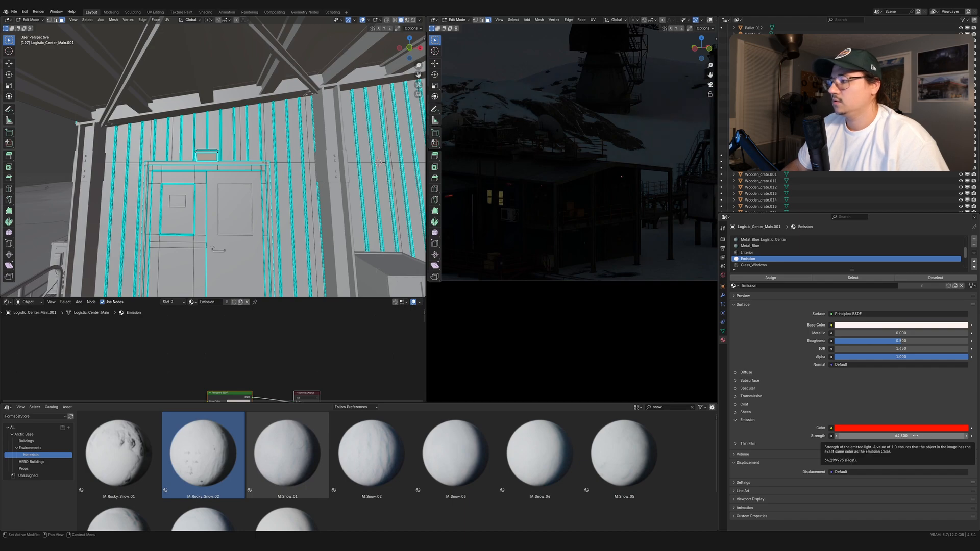
left_click(916, 436)
type("50")
key("Return")
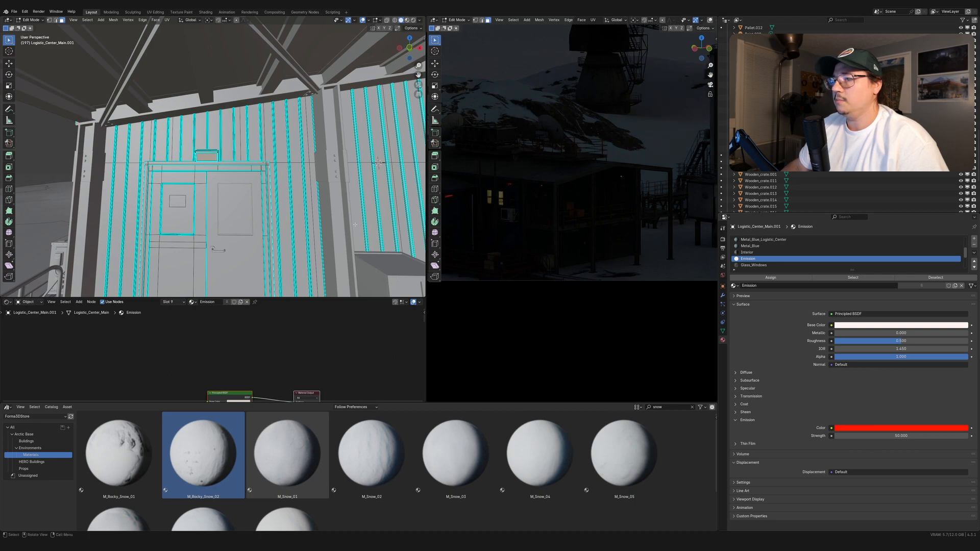
Step: Check the red lamp in the rendered camera view and snap the 3D cursor to the lamp face above the door
key("KP_0")
key("Tab")
scroll(633, 189, "down", 2)
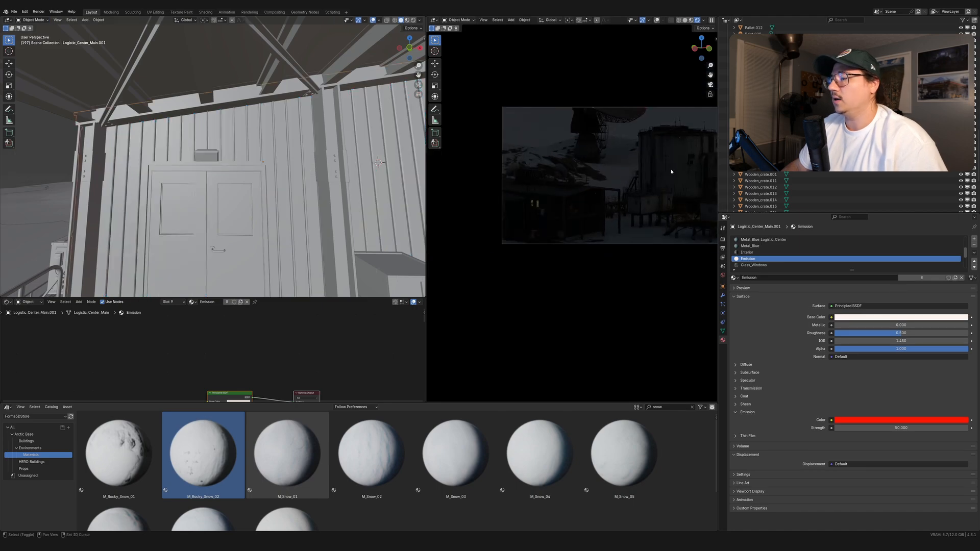
middle_click_drag(672, 172, 608, 176, "shift")
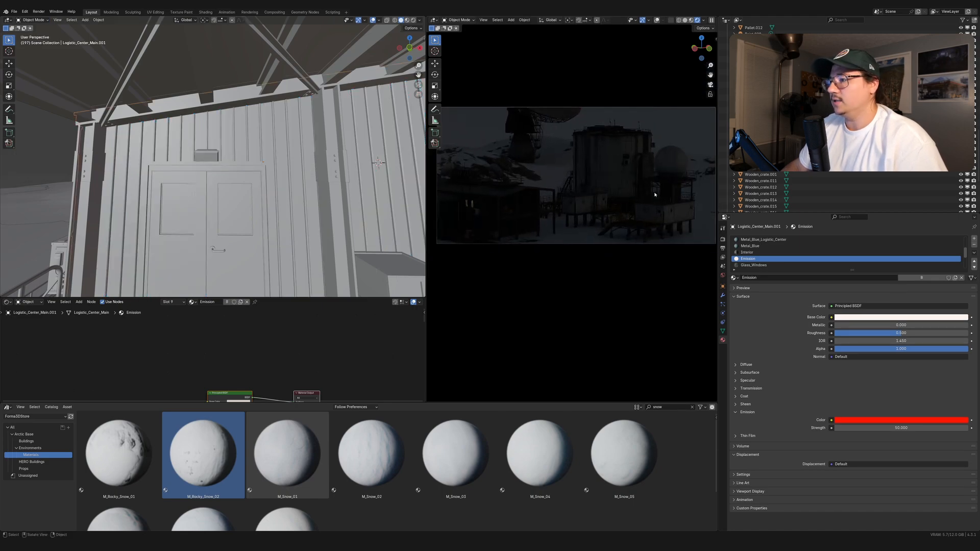
middle_click_drag(527, 210, 586, 193, "shift")
scroll(587, 193, "up", 4)
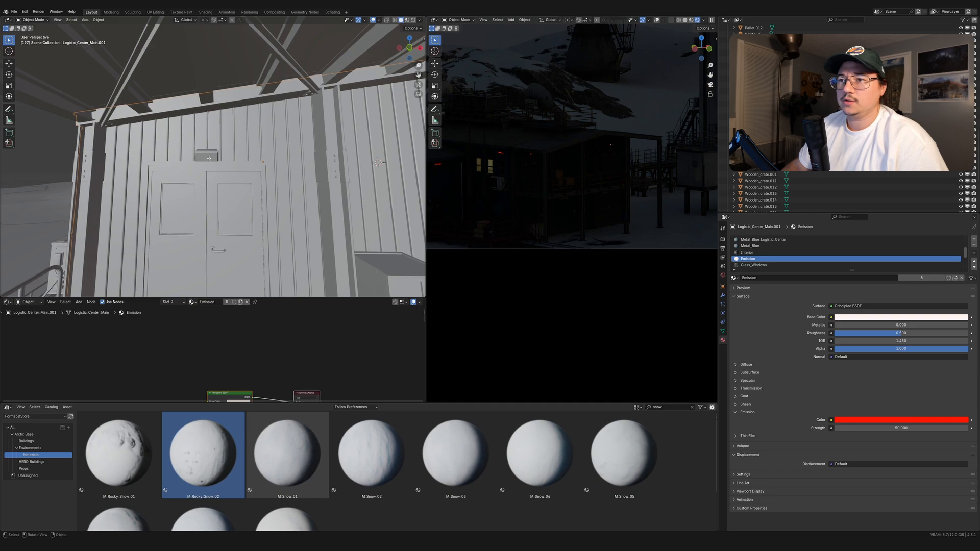
key("Tab")
key("shift+s")
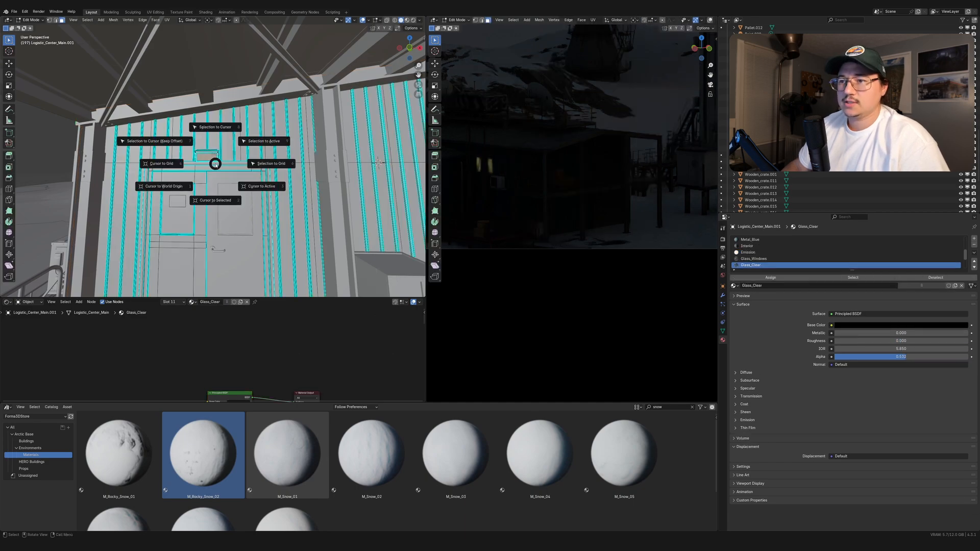
left_click(219, 203)
Step: Add an area light in object mode at the 3D cursor and scale it down to about 0.43
middle_click_drag(211, 175, 233, 179)
key("shift+a")
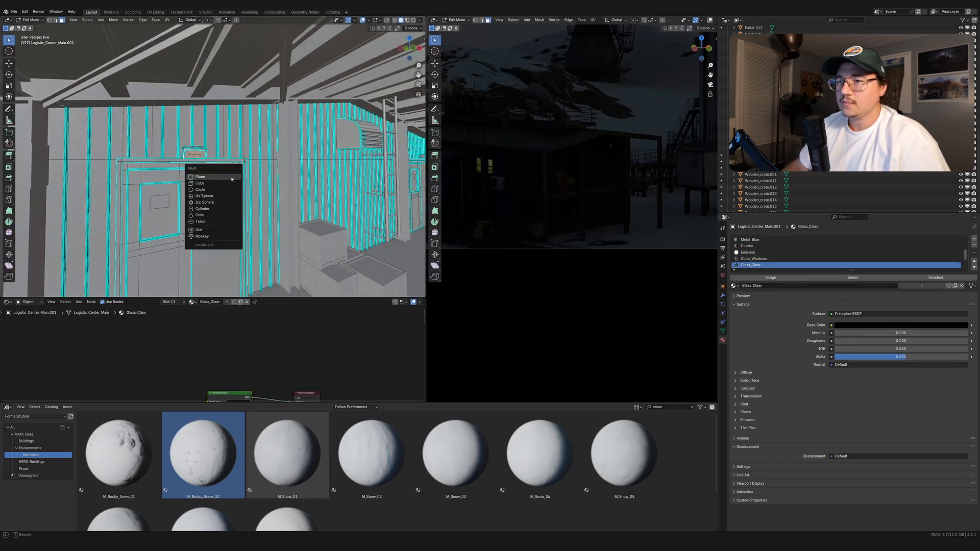
key("Escape")
key("Tab")
key("shift+a")
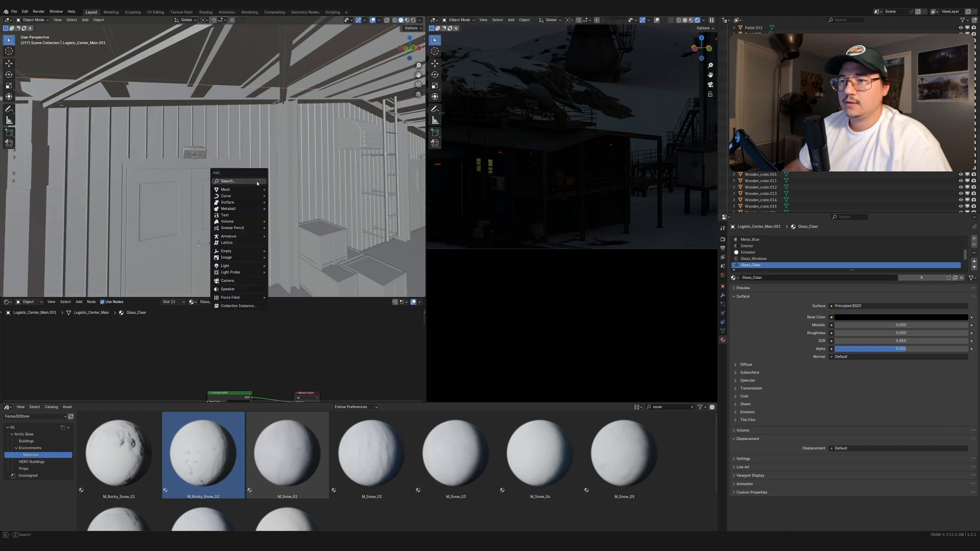
mouse_move(230, 266)
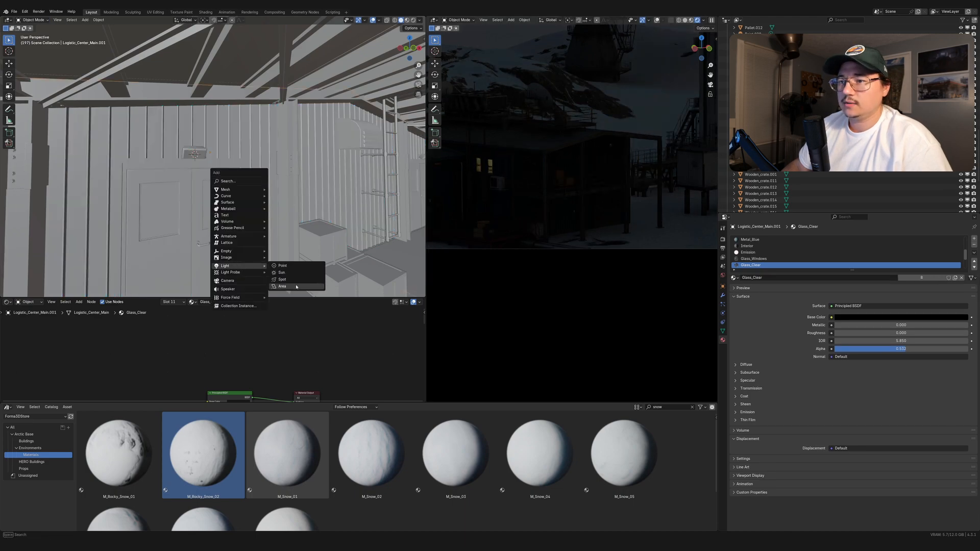
left_click(289, 286)
key("s")
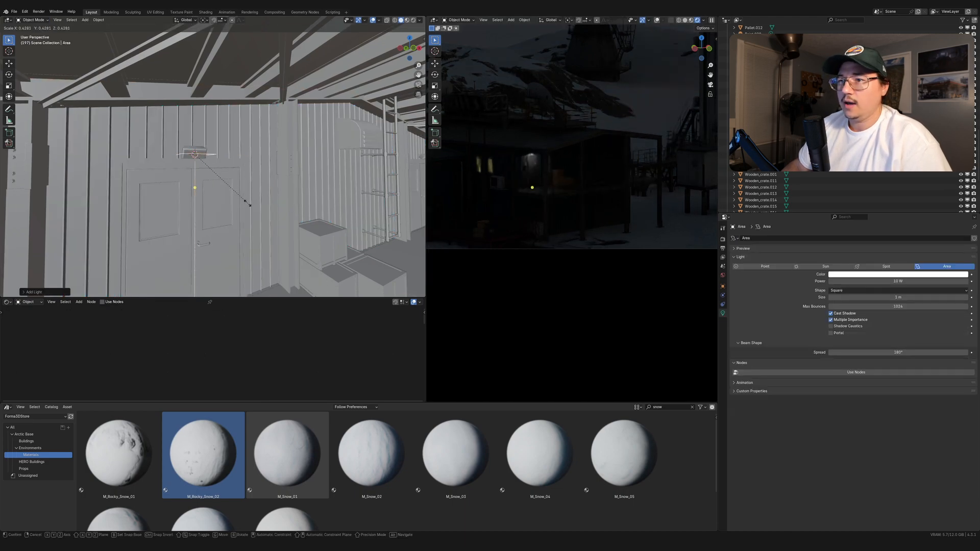
key("Return")
Step: Give the area light the orange-red color #FF3900 and a power of 15 W
left_click(918, 275)
left_click_drag(943, 203, 958, 199)
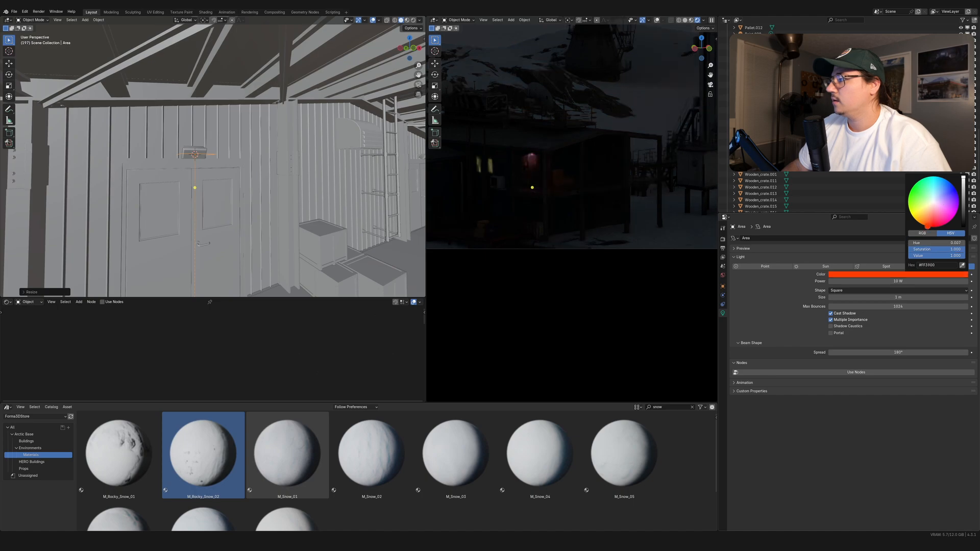
left_click(899, 281)
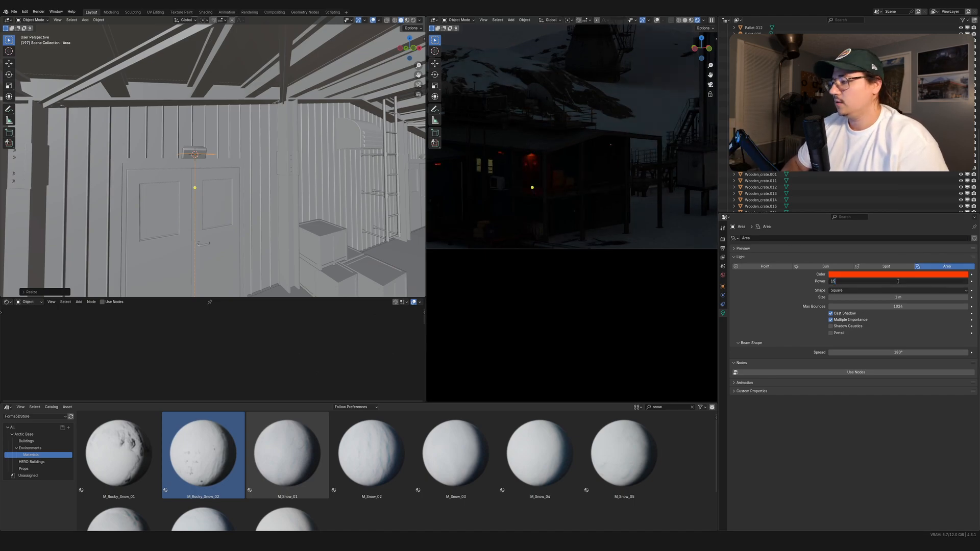
key("Return")
Step: Rotate the area light about the global X axis so it aims outward and down from the door wall
middle_click_drag(337, 194, 309, 193)
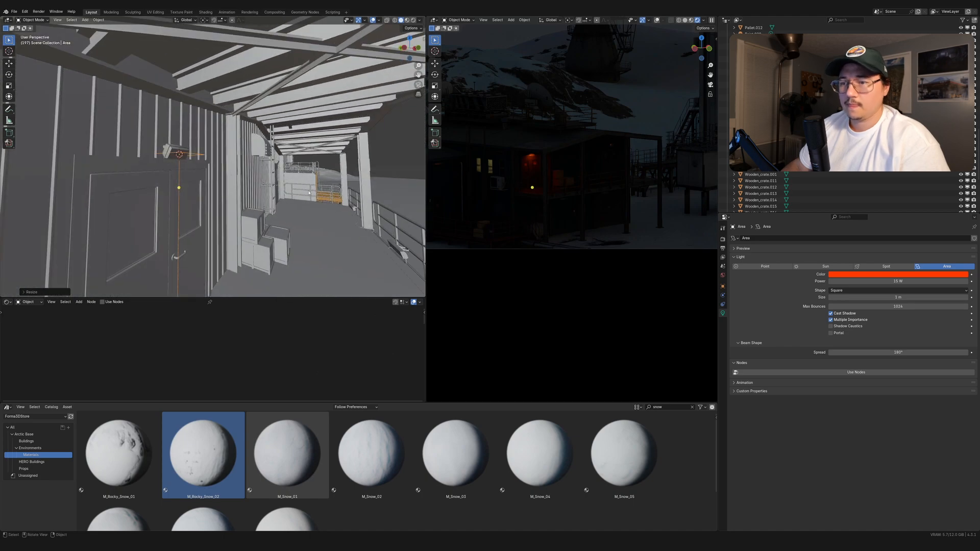
key("r")
key("y")
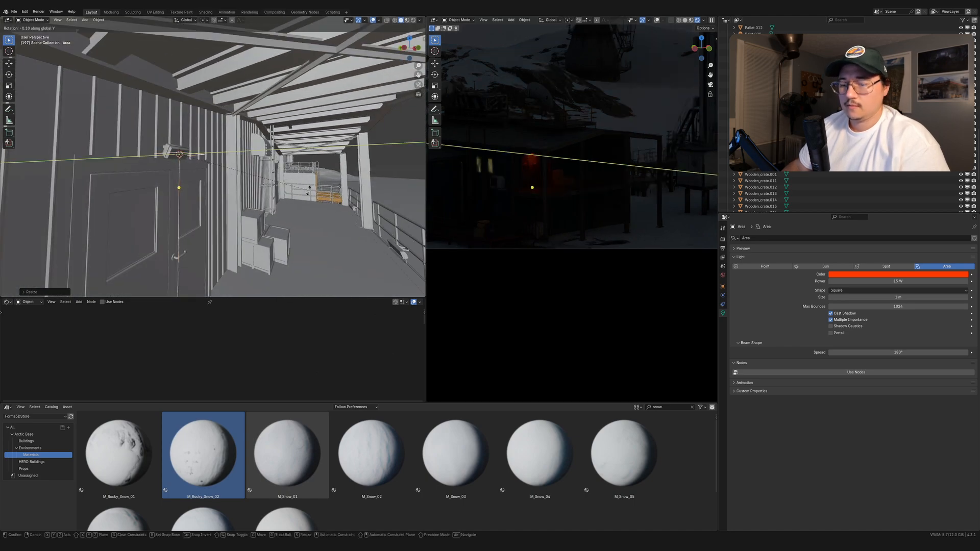
key("x")
left_click(331, 157)
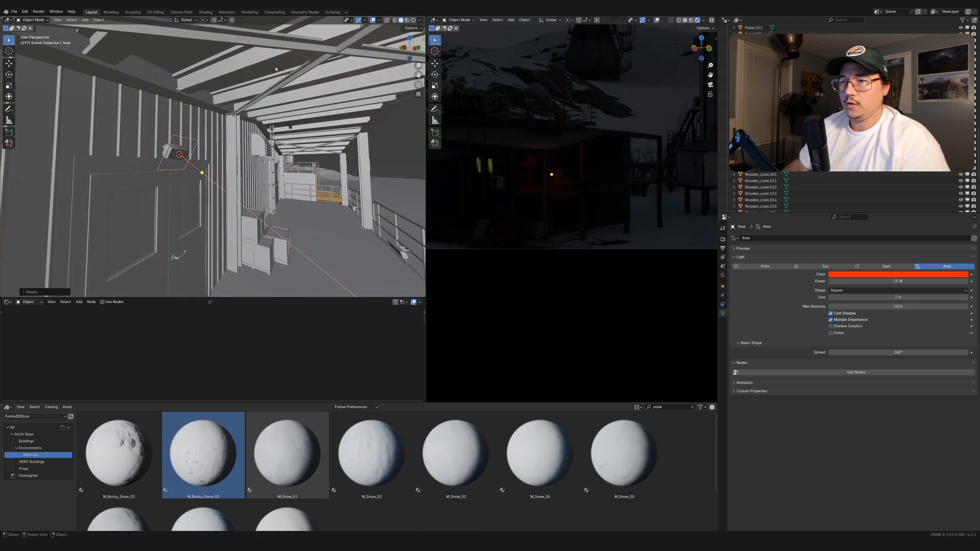
Step: Flatten the area light along its local Y axis to match the lamp and adjust its height along Z
key("s")
key("z")
key("z")
key("x")
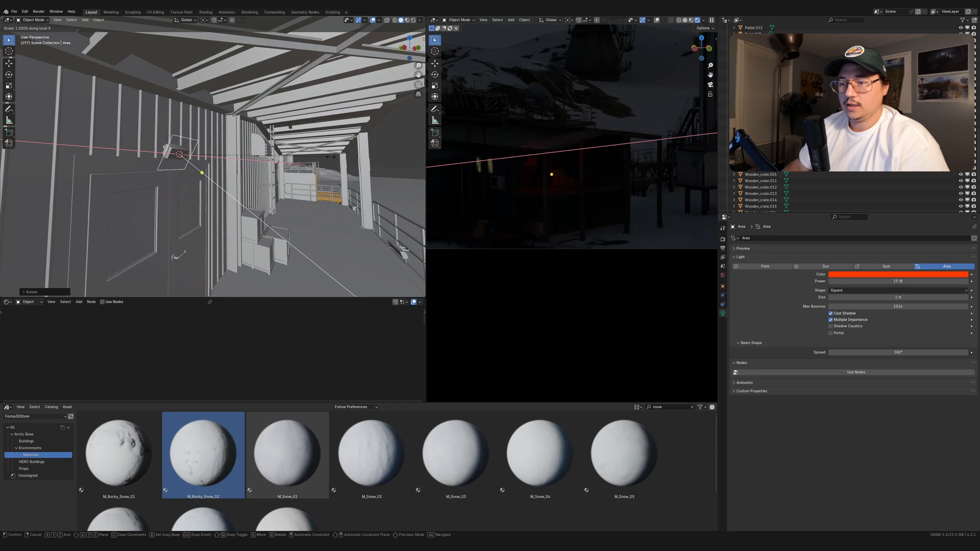
key("y")
left_click(236, 167)
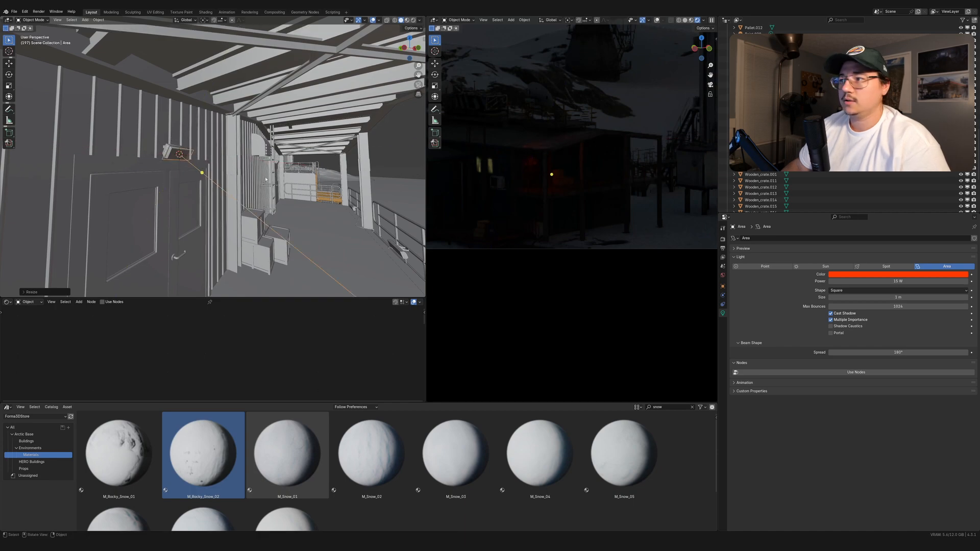
key("KP_Decimal")
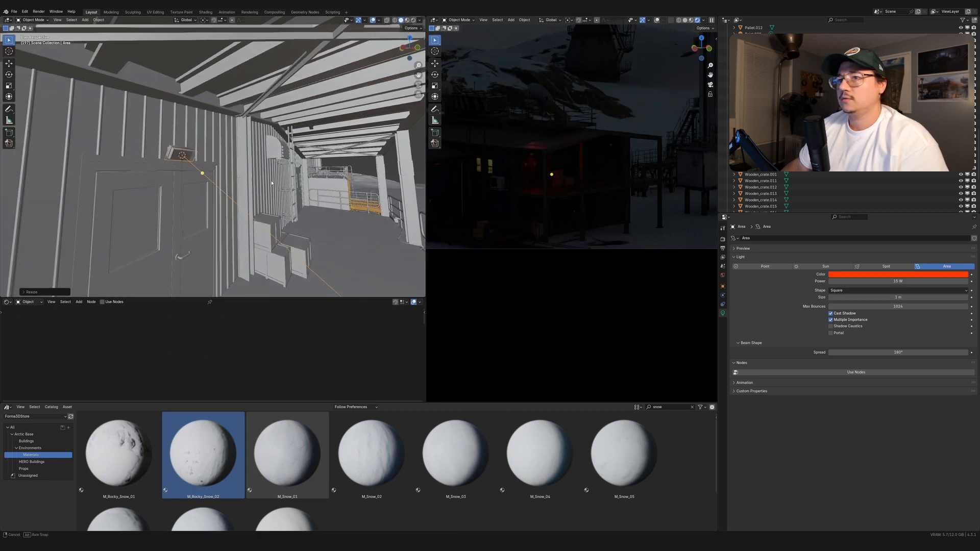
key("g")
key("z")
left_click(243, 196)
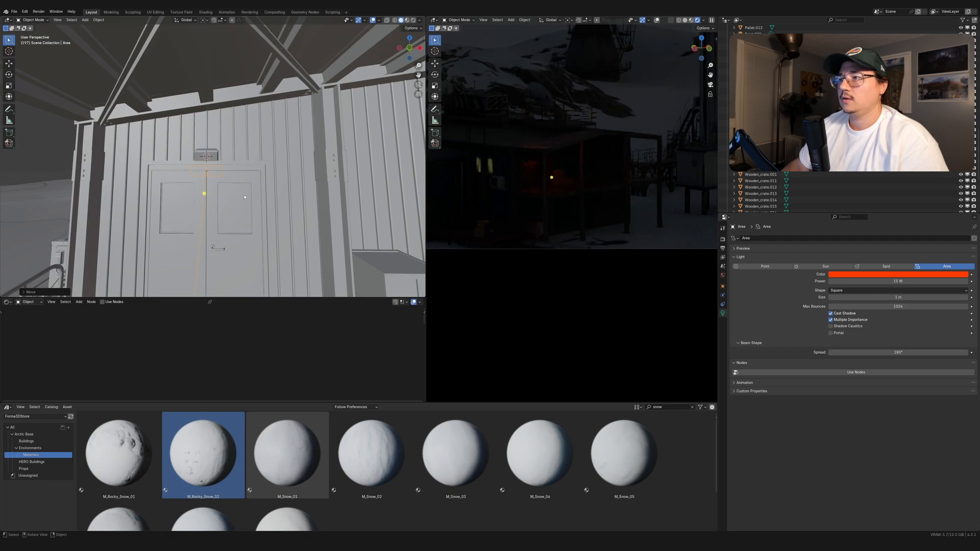
Step: Move the area light away from the door lamp, farther along the covered walkway
scroll(244, 196, "down", 3)
middle_click_drag(244, 196, 260, 230)
key("g")
right_click(286, 155)
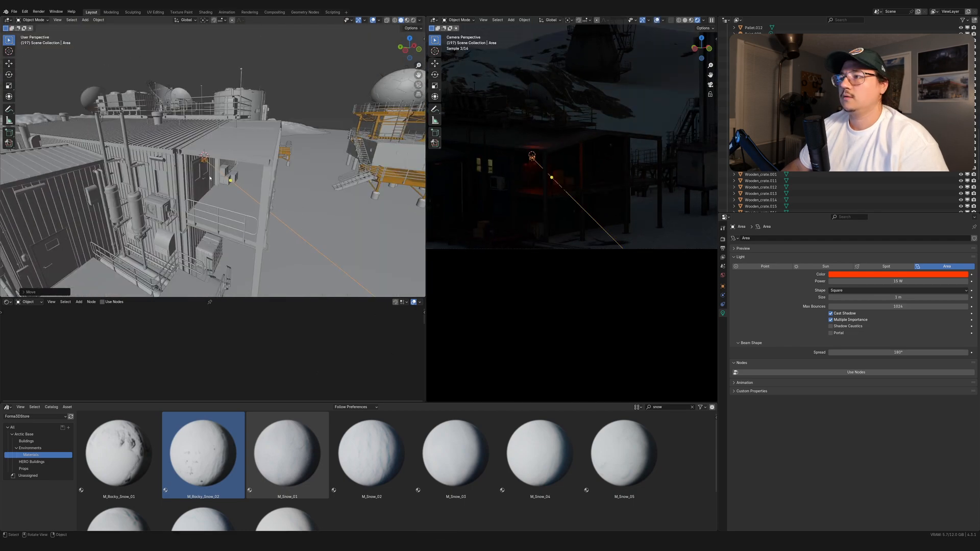
key("g")
middle_click_drag(196, 189, 306, 165)
left_click(237, 165)
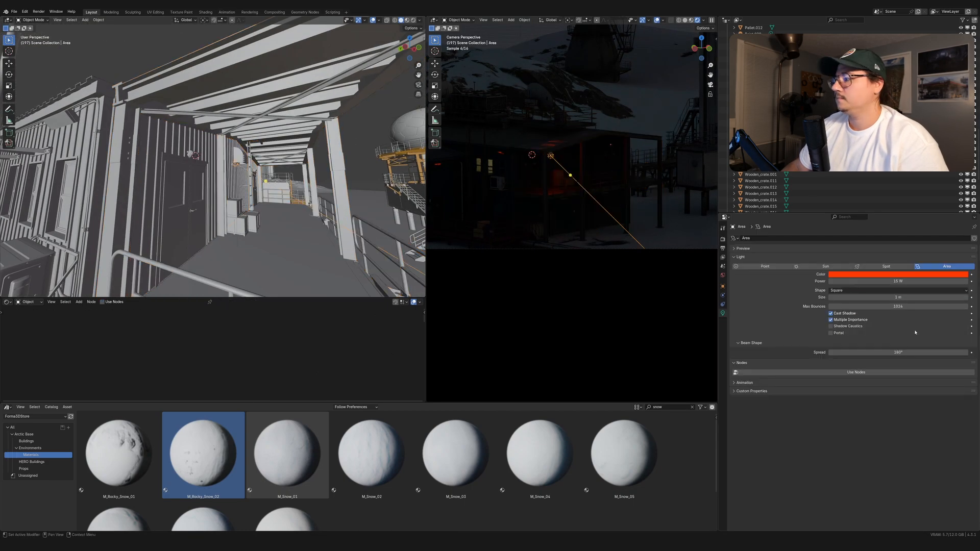
Step: Set the area light's beam spread to 100°
left_click_drag(914, 353, 708, 358)
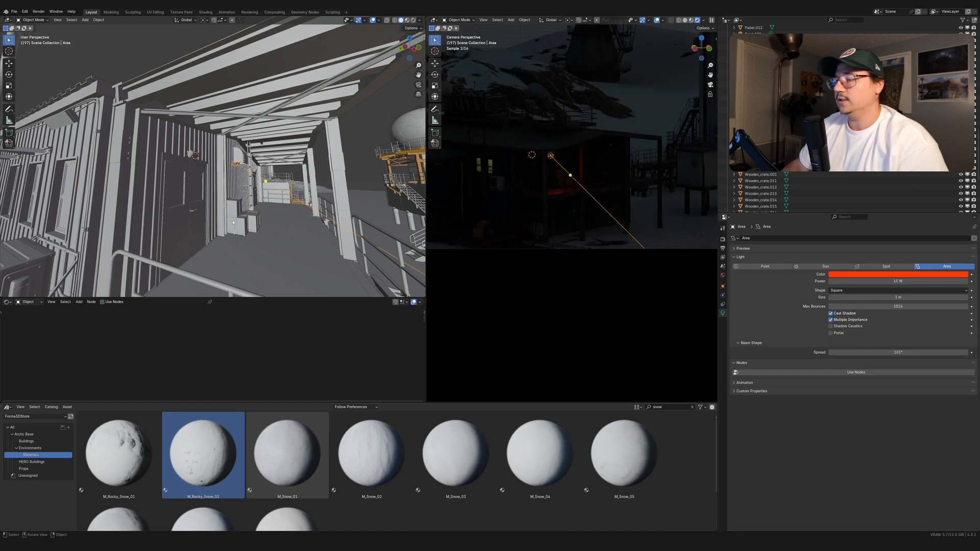
left_click(917, 347)
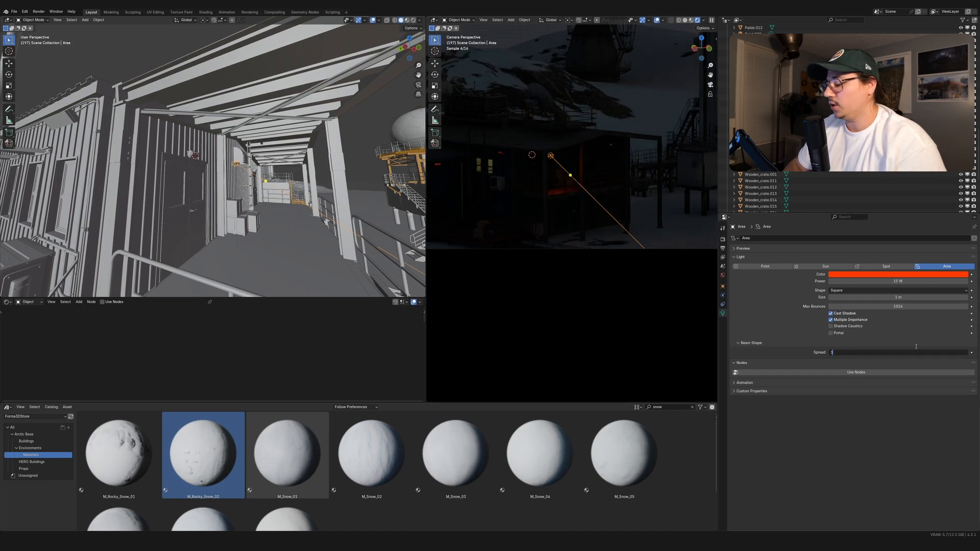
type("100")
key("Return")
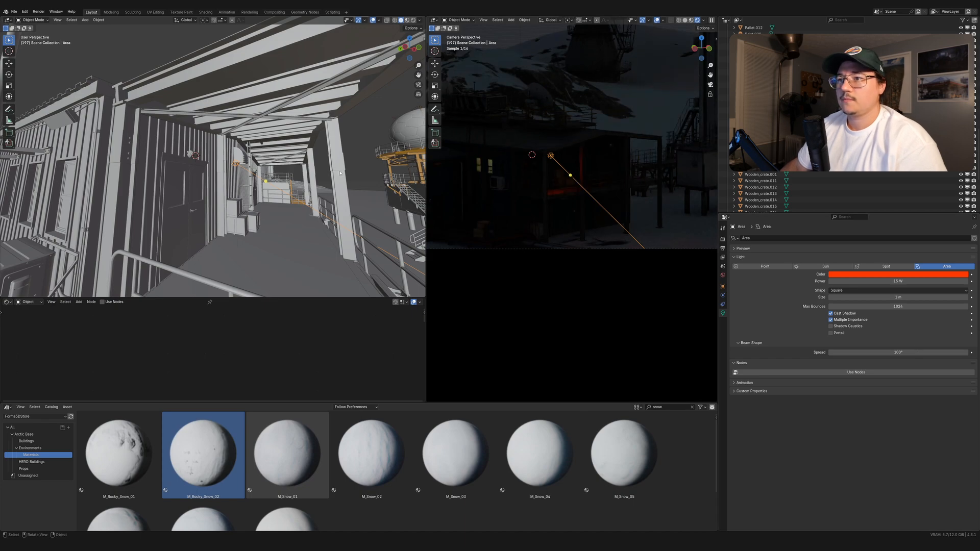
Step: Rotate the area light about the global X axis to aim it more steeply at the walkway, and raise it along Z
key("r")
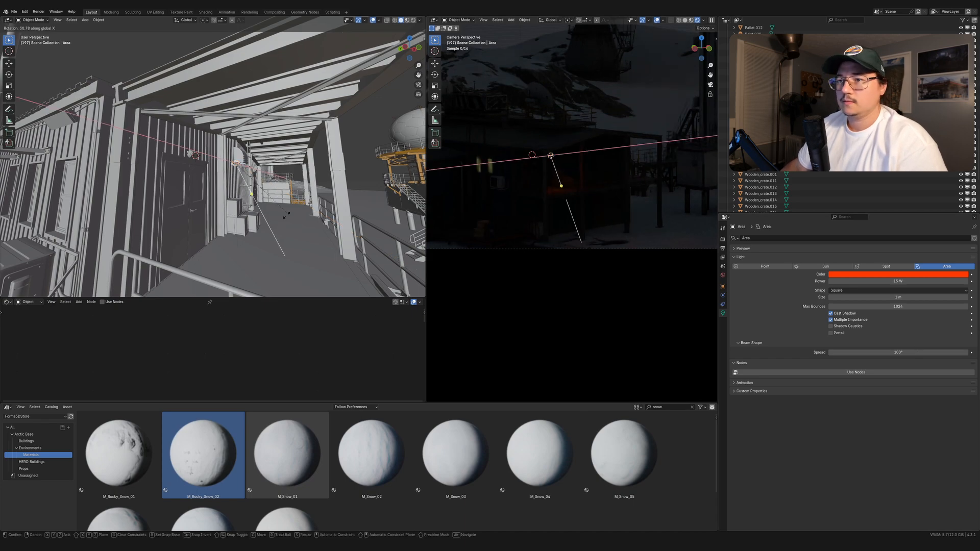
left_click(268, 221)
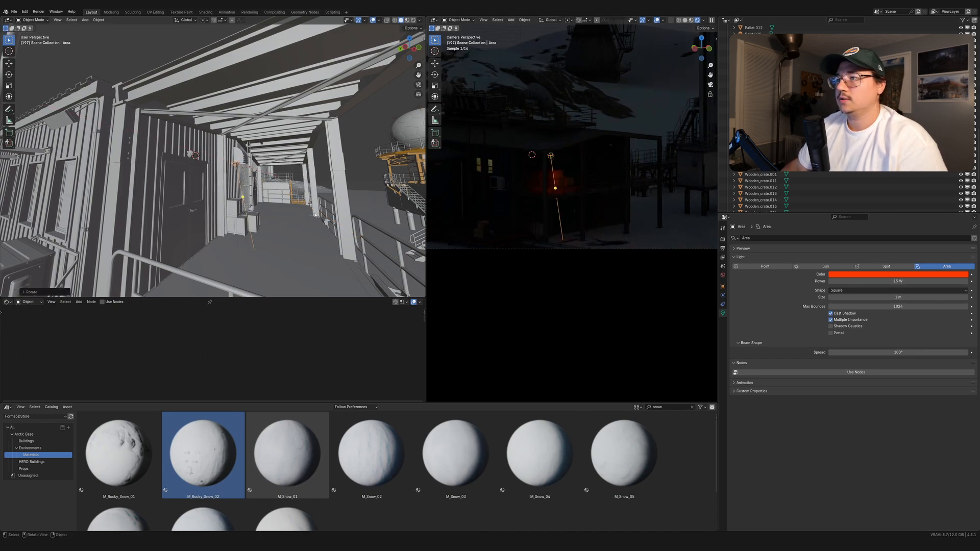
middle_click_drag(315, 216, 399, 201)
key("g")
key("z")
left_click(247, 204)
Step: Move the red area light along the global Y axis and shift it closer to the walkway wall beside the double door
scroll(329, 204, "up", 2)
key("g")
key("y")
left_click(315, 204)
key("g")
left_click(261, 201)
Step: Rotate the red area light about the global X axis until it points straight down at the walkway
key("g")
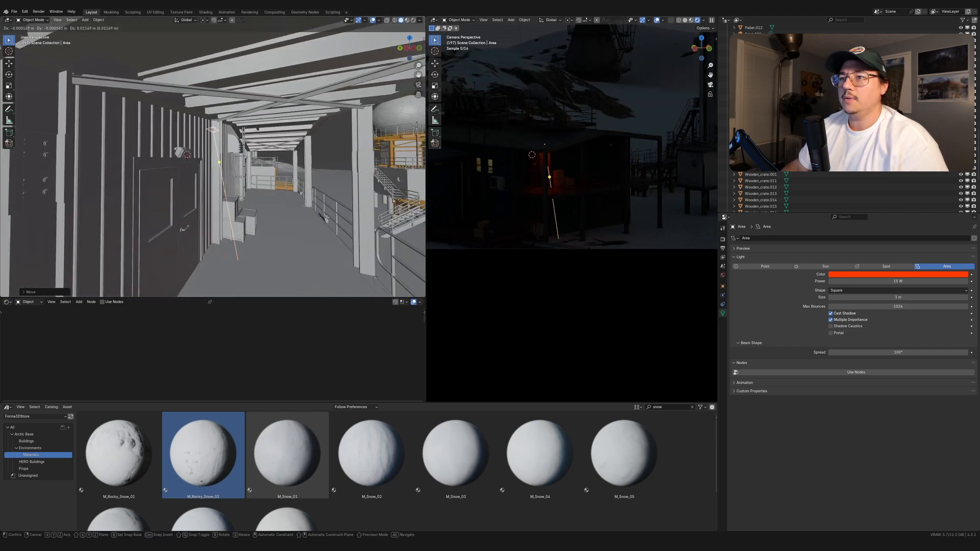
key("r")
key("x")
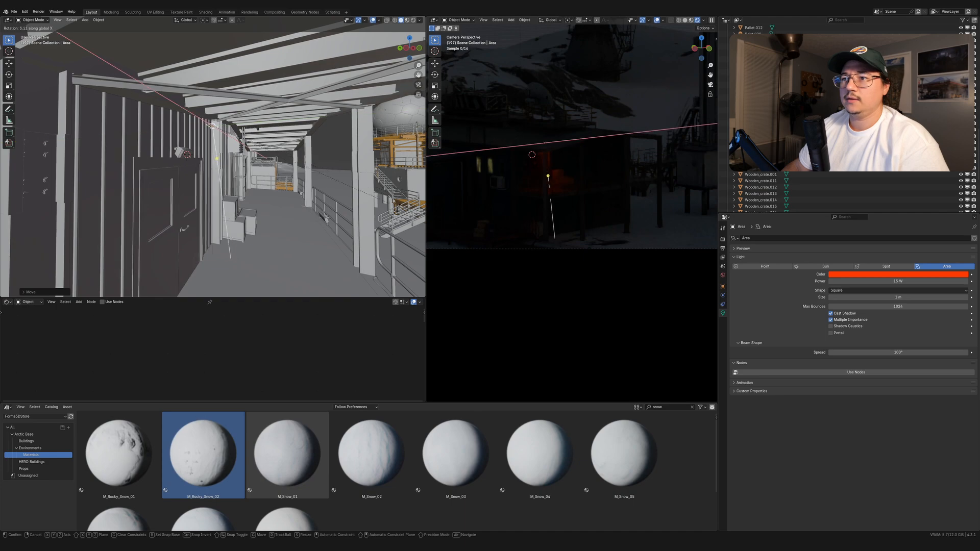
left_click(678, 169)
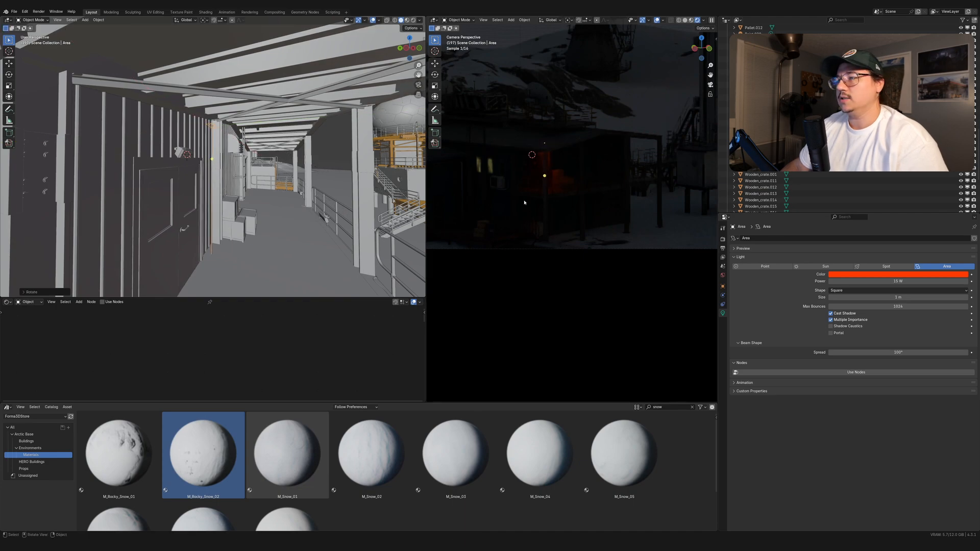
Step: Slide the red area light horizontally, keeping its height, toward the stacked crates beside the double door
middle_click_drag(390, 184, 327, 175)
key("g")
key("shift+z")
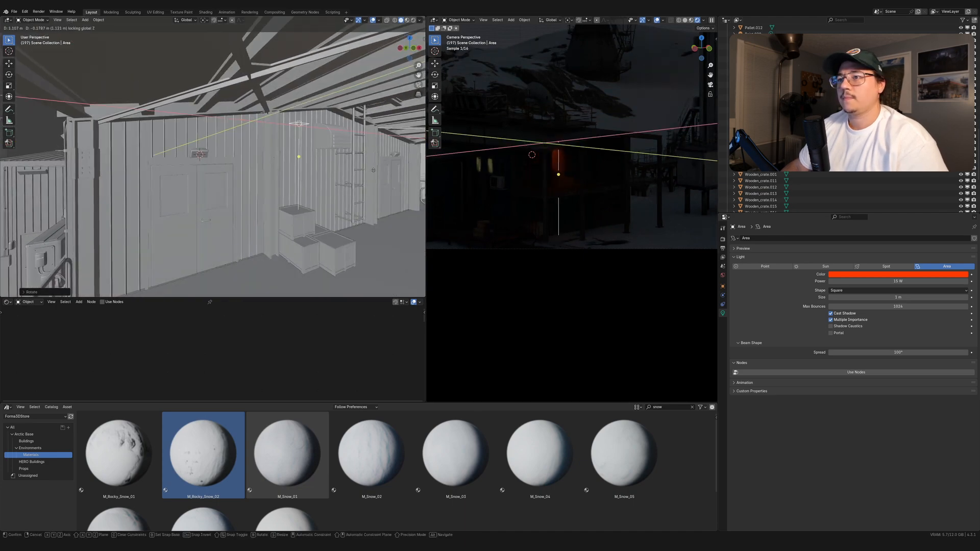
left_click(373, 170)
key("g")
key("shift+z")
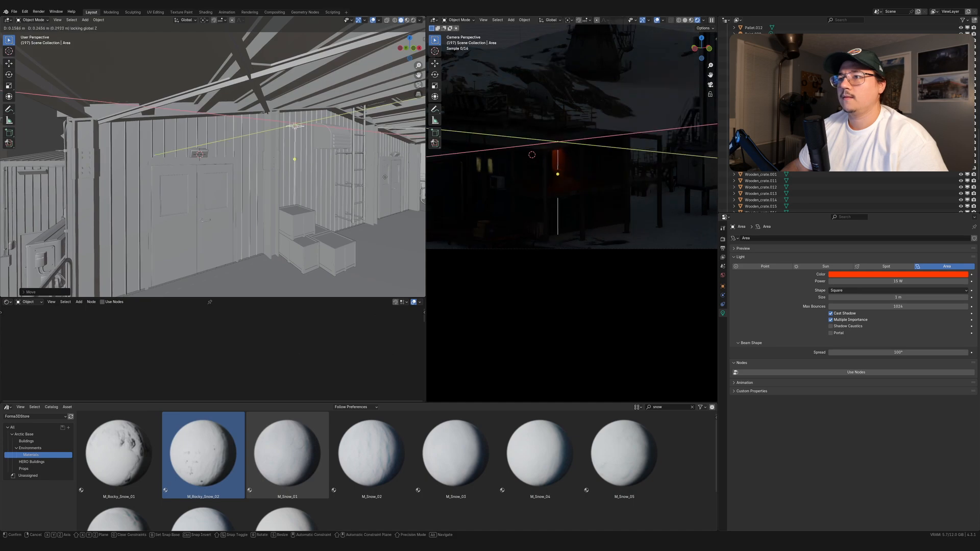
left_click(370, 167)
Step: Nudge the red area light horizontally until it sits against the wall between the double door and the crates
mouse_move(371, 167)
middle_mouse_down()
mouse_move(306, 171)
mouse_move(377, 177)
middle_mouse_up()
key("g")
key("shift+z")
left_click(365, 172)
key("g")
key("shift+z")
left_click(312, 175)
key("g")
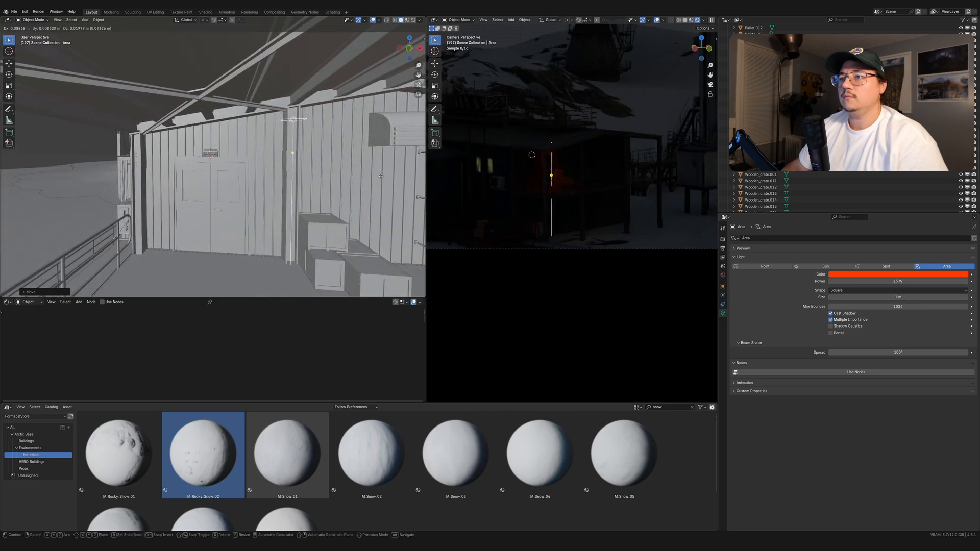
key("shift+z")
left_click(381, 168)
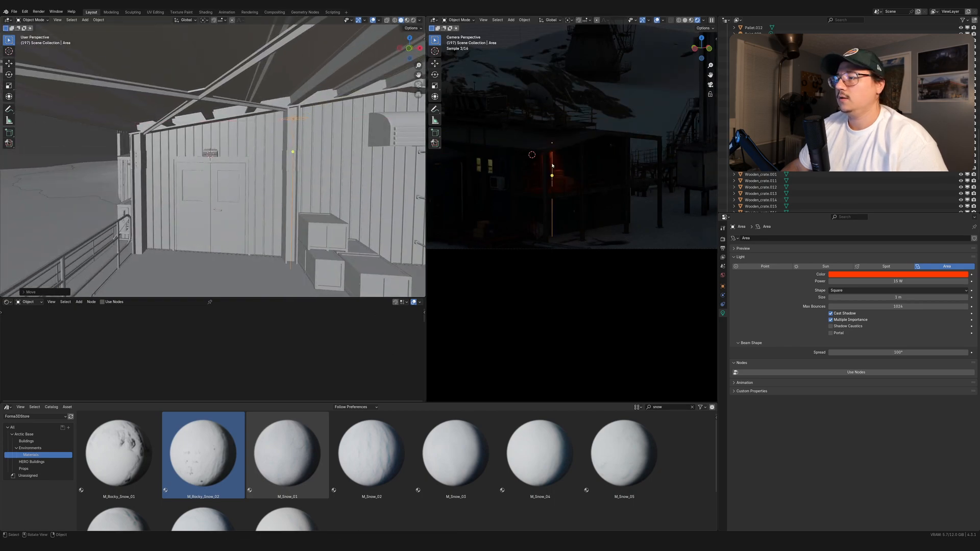
Step: Fine-tune the red area light's horizontal position near the crates with its height locked, judging the glow in the camera render
scroll(552, 165, "up", 2)
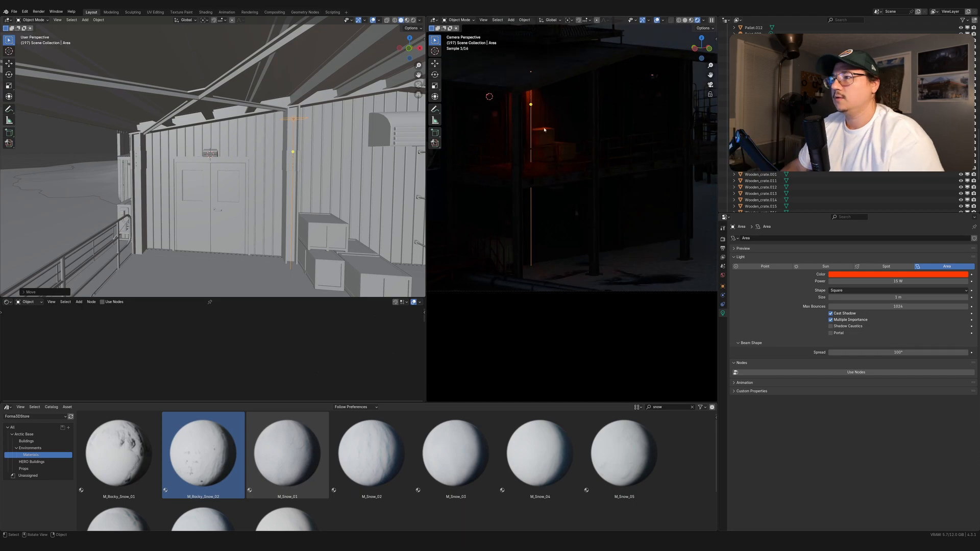
scroll(542, 139, "up", 3)
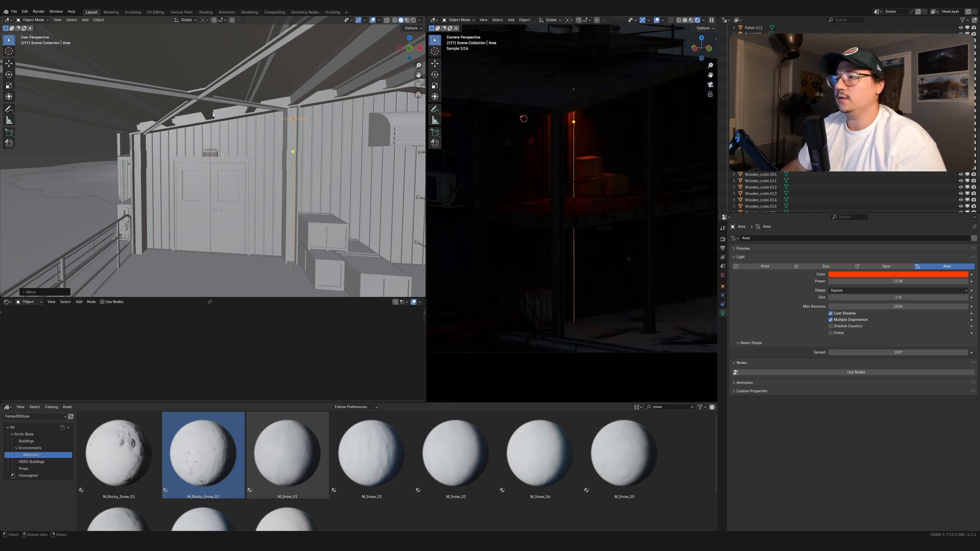
middle_click_drag(334, 138, 336, 134)
key("g")
key("shift+z")
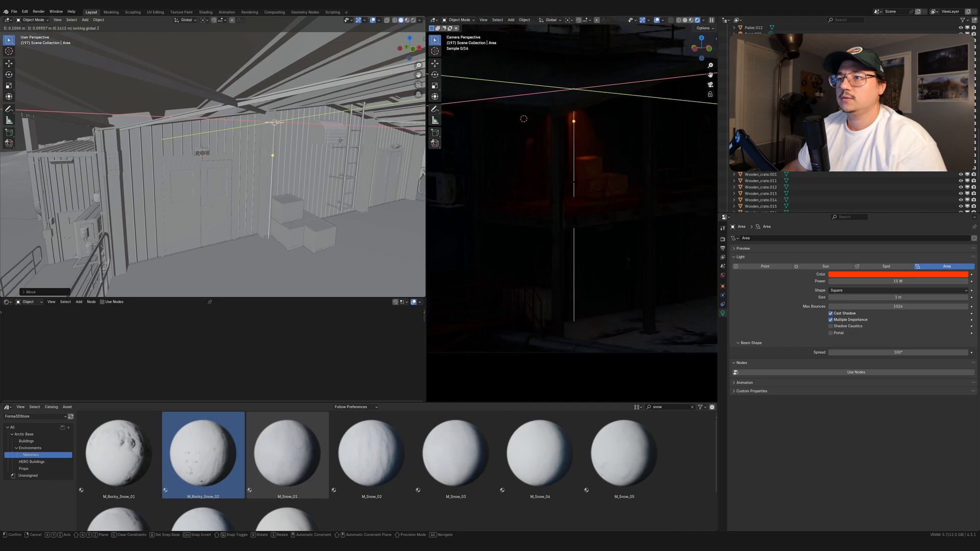
left_click(341, 121)
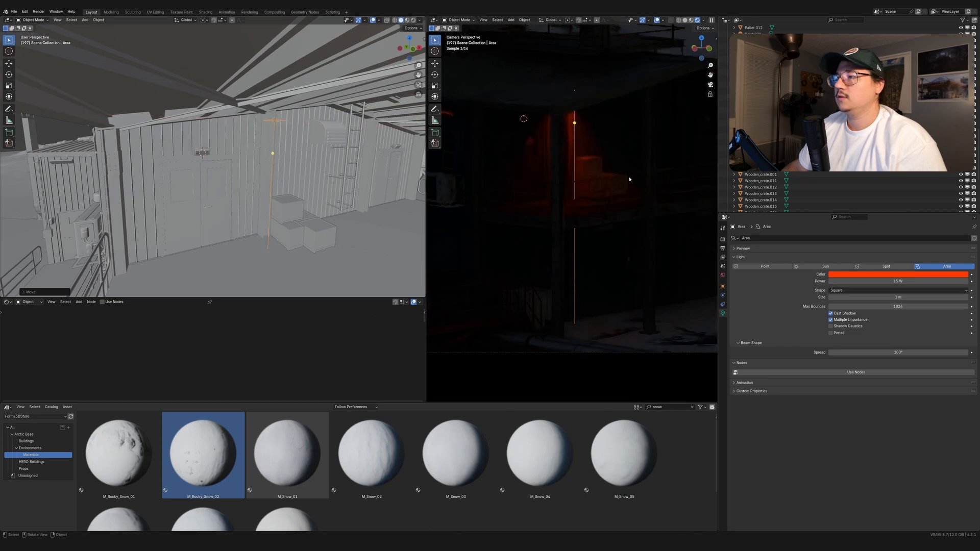
Step: Duplicate the red area light and place the copy about 5.4 m along the global X axis under the walkway roof
middle_click_drag(292, 163, 269, 178)
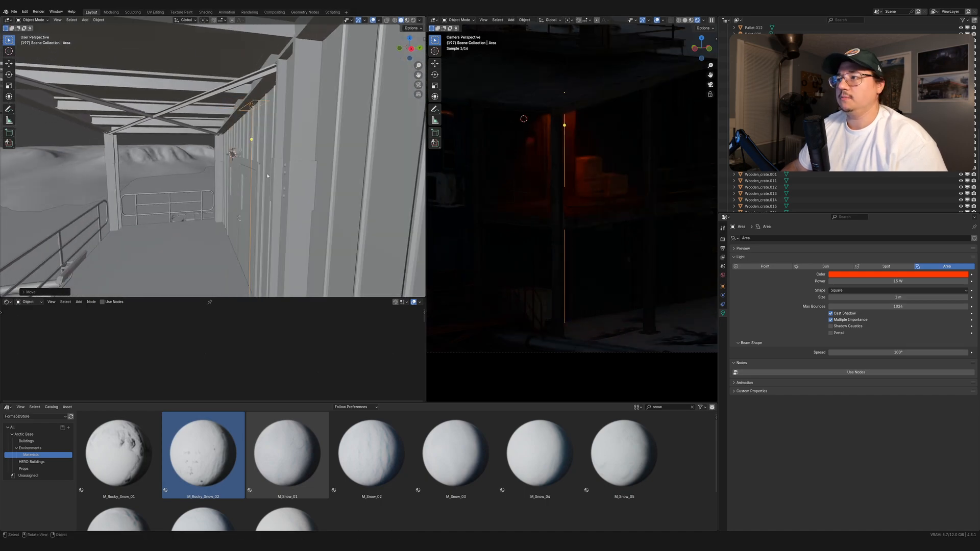
scroll(267, 176, "down", 9)
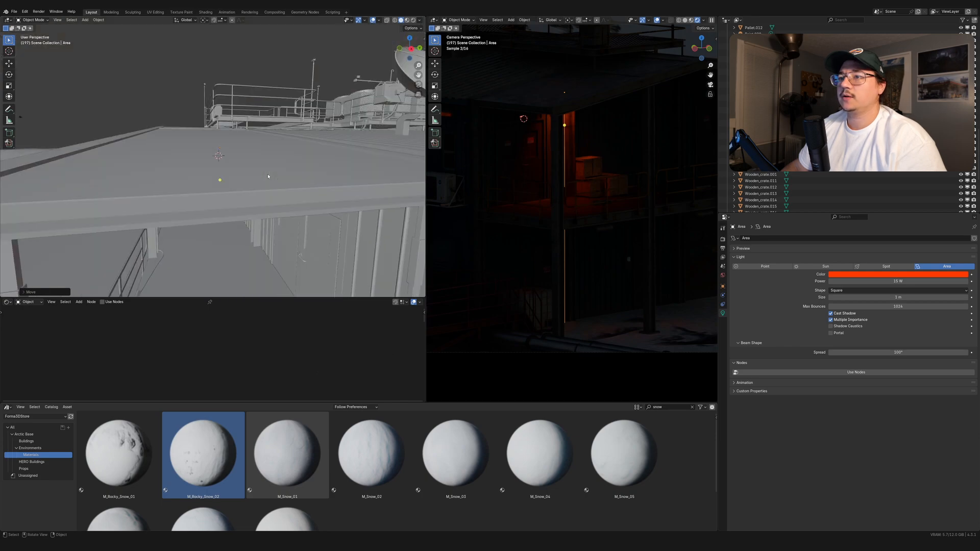
scroll(268, 177, "down", 6)
middle_click_drag(268, 177, 344, 180)
scroll(619, 203, "down", 5)
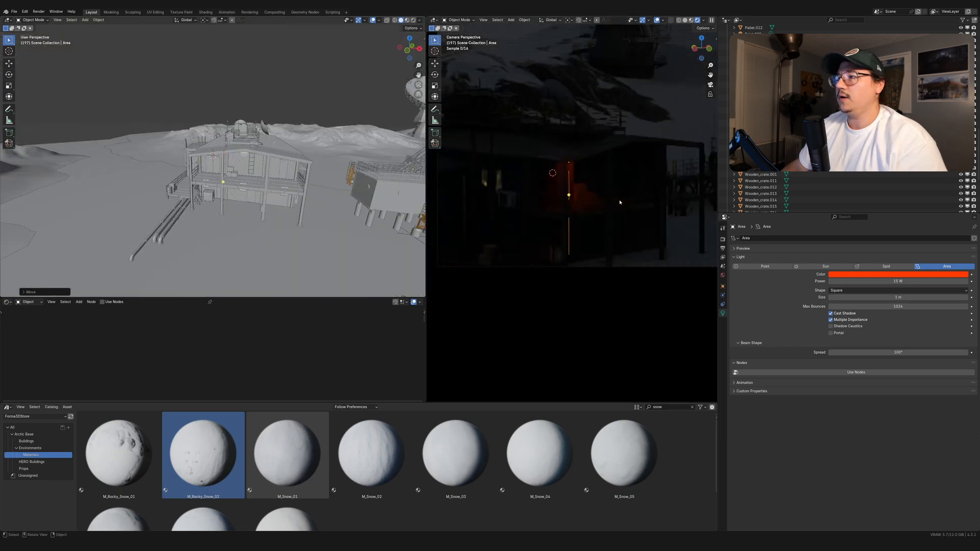
scroll(615, 194, "down", 3)
middle_click_drag(277, 188, 283, 176)
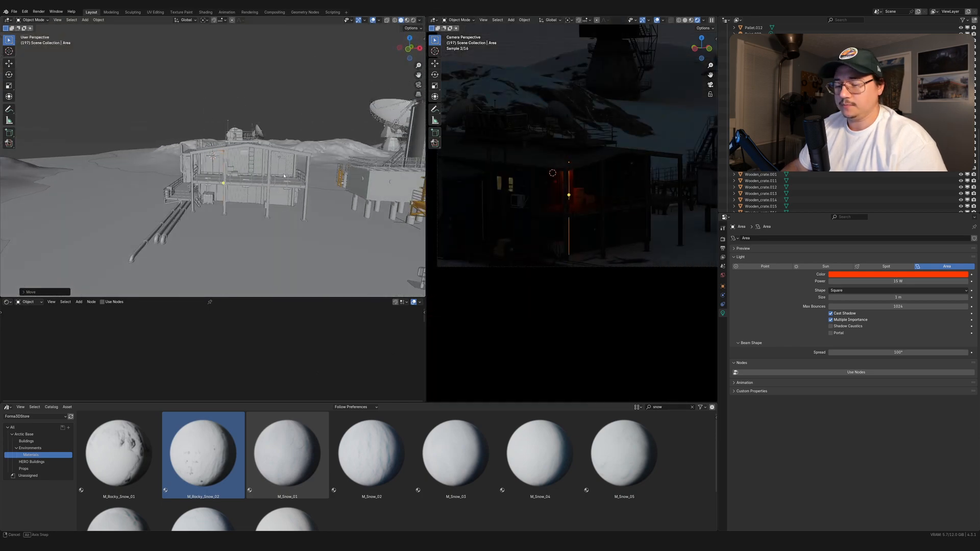
key("shift+d")
key("x")
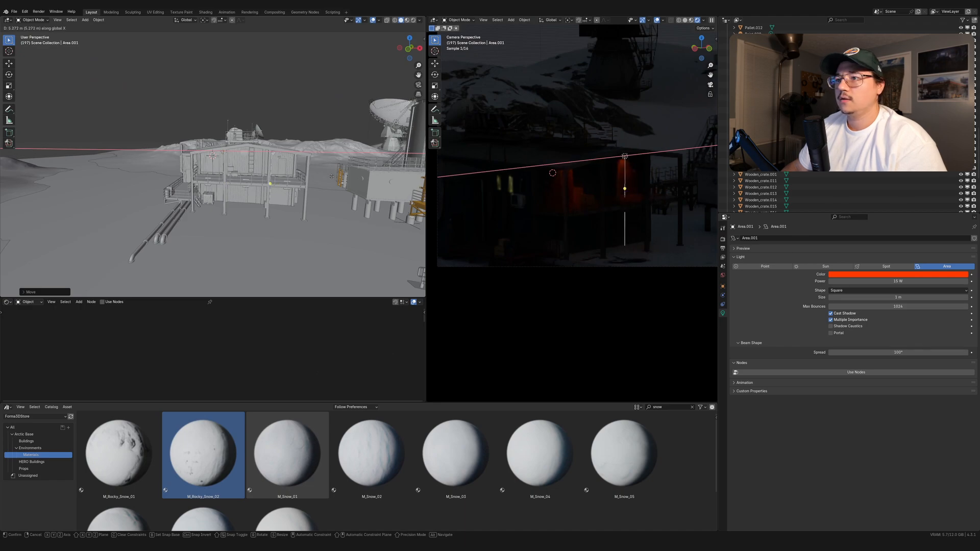
left_click(332, 176)
Step: Move the duplicated red light close to the building wall under the roof beams and adjust its rotation slightly
key("KP_Decimal")
middle_click_drag(313, 215, 228, 197)
key("g")
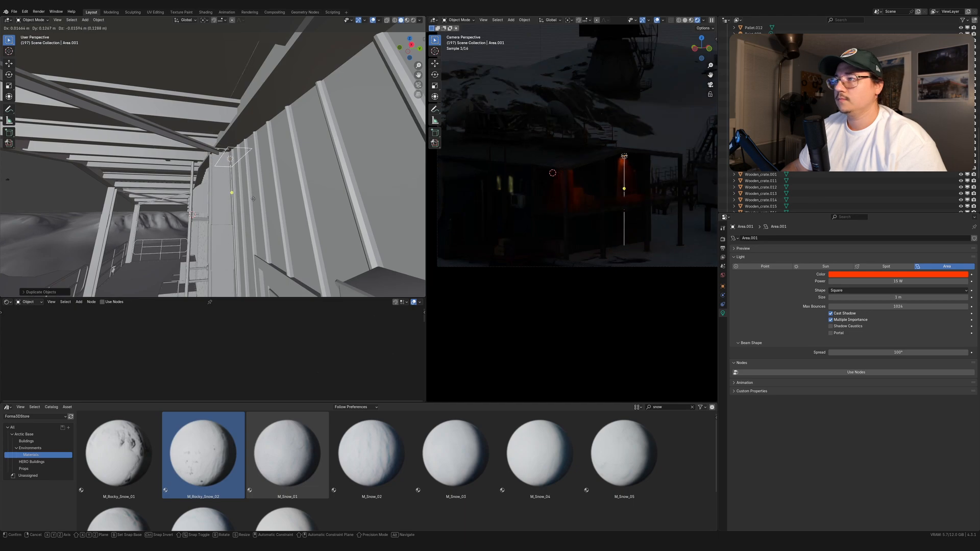
left_click(547, 225)
key("g")
left_click(222, 189)
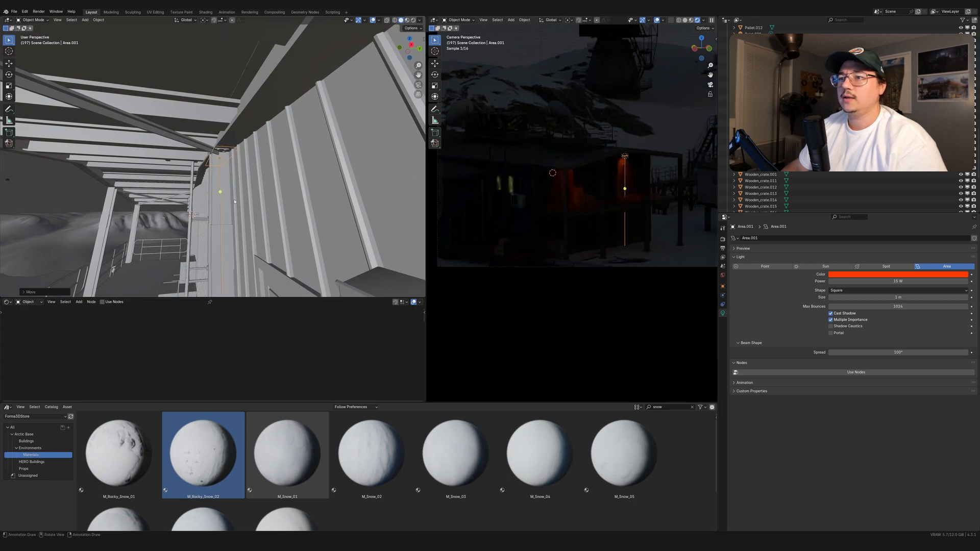
middle_click_drag(222, 189, 253, 205)
key("g")
left_click(239, 206)
key("r")
left_click(249, 191)
Step: Duplicate the red light to the open ground by the yellow stair platform near the tank and change the copy's color to white
scroll(253, 206, "down", 6)
middle_click_drag(492, 203, 623, 190, "shift")
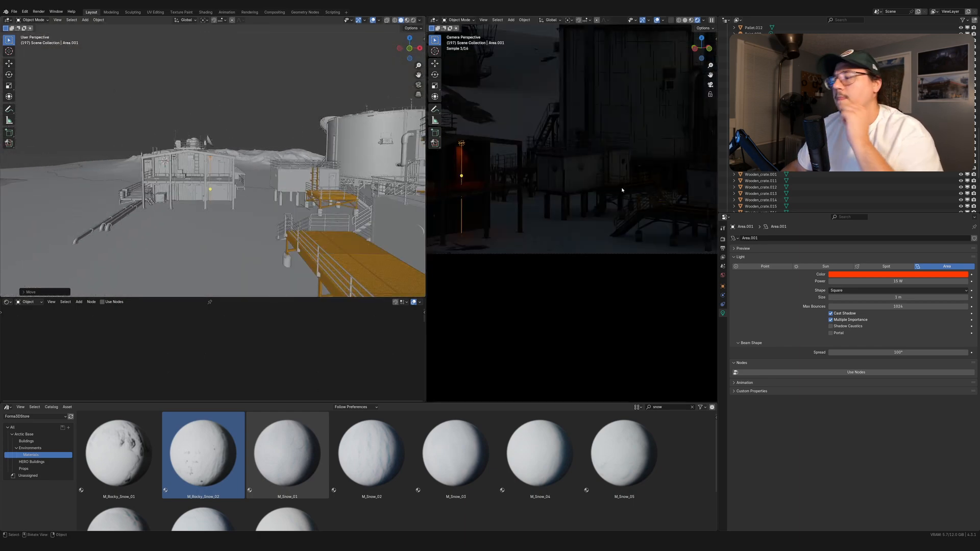
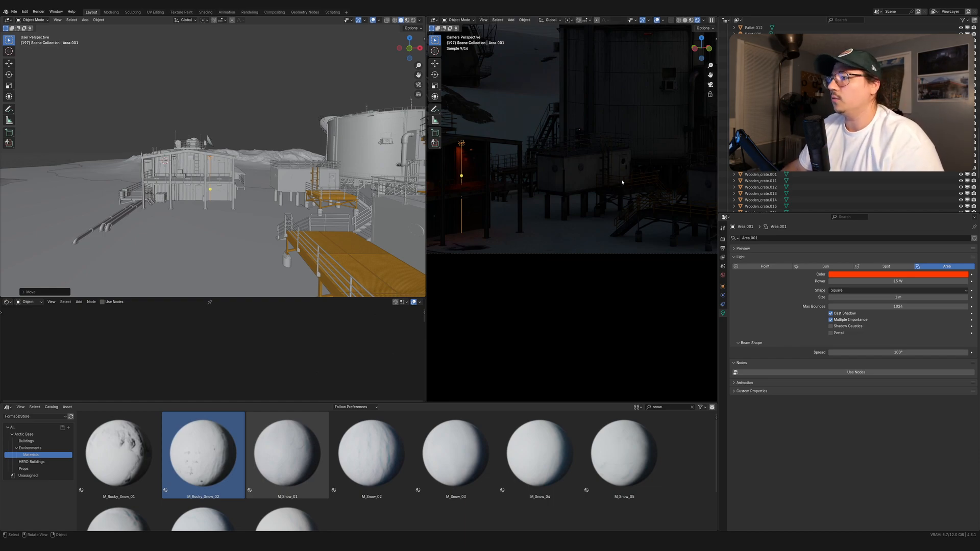
scroll(598, 179, "up", 3)
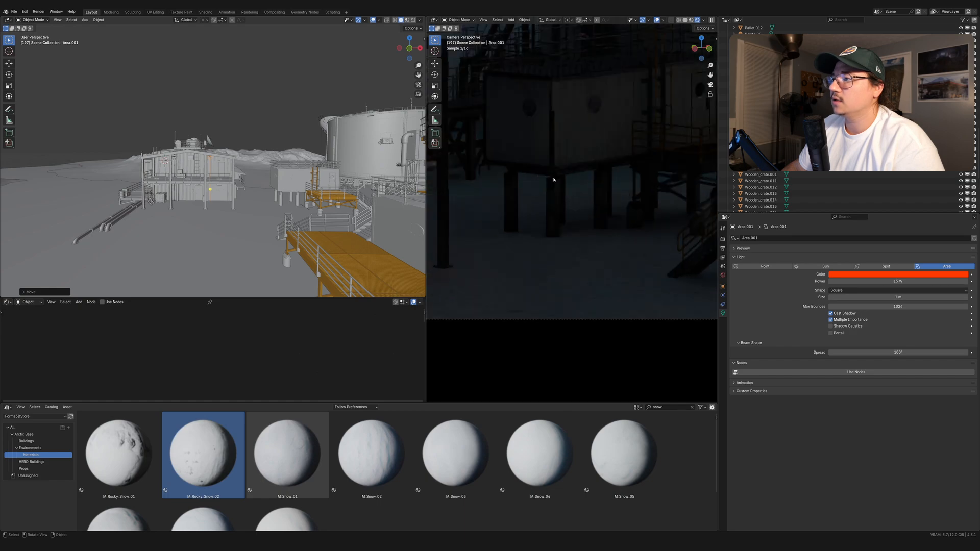
scroll(554, 179, "down", 3)
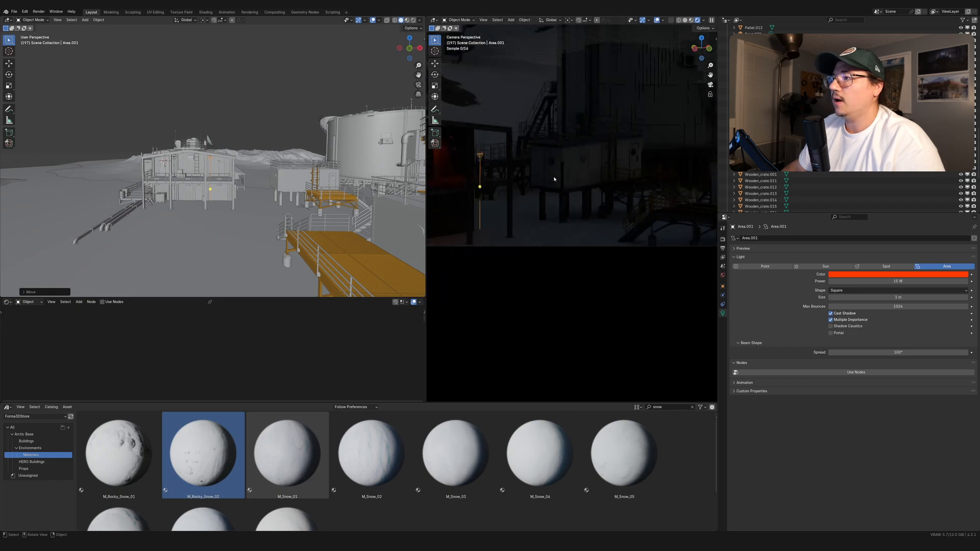
scroll(629, 175, "down", 2)
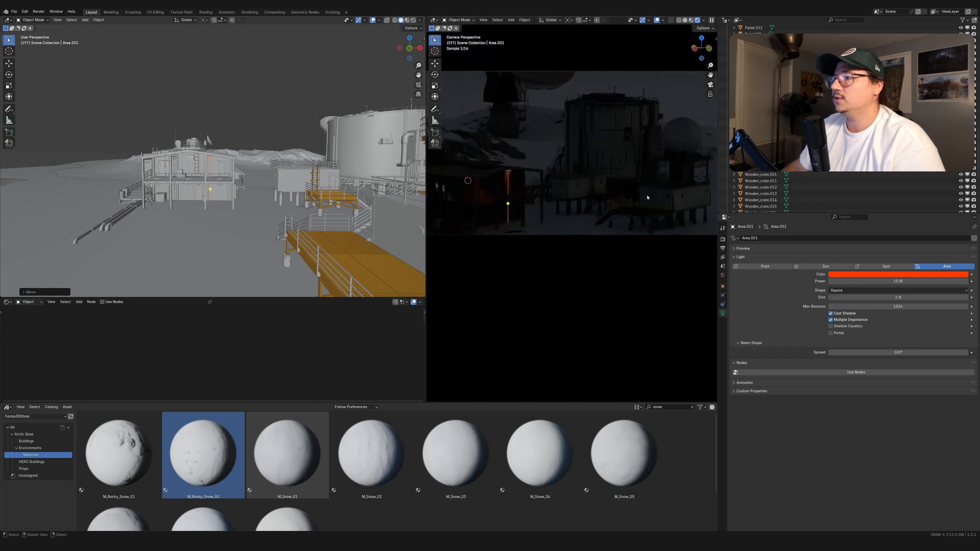
middle_click_drag(231, 169, 255, 176)
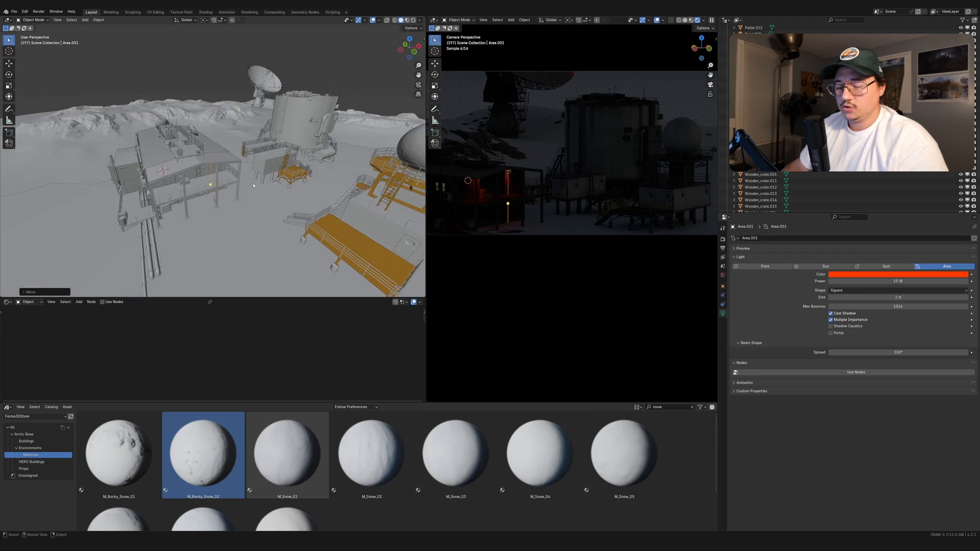
key("shift+d")
left_click(337, 193)
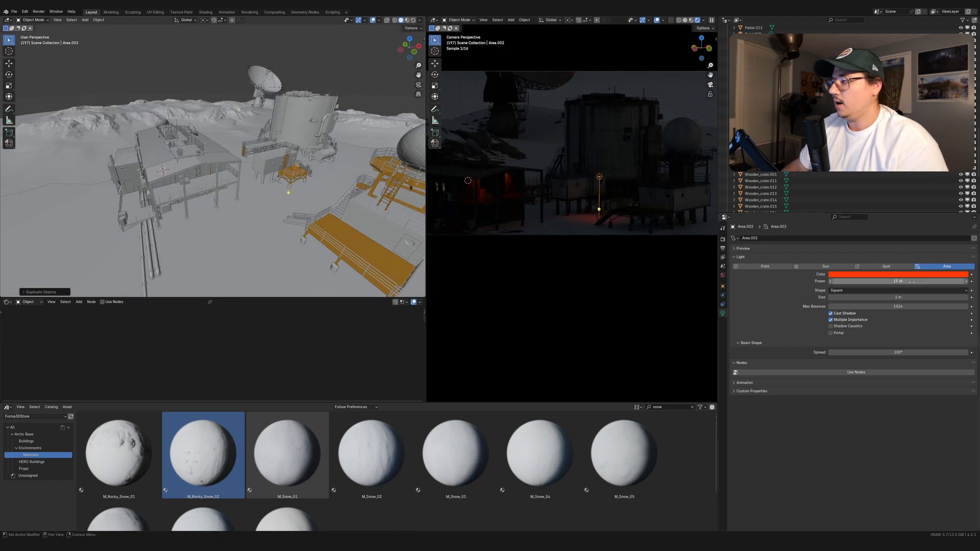
left_click(934, 275)
left_click_drag(933, 204, 934, 201)
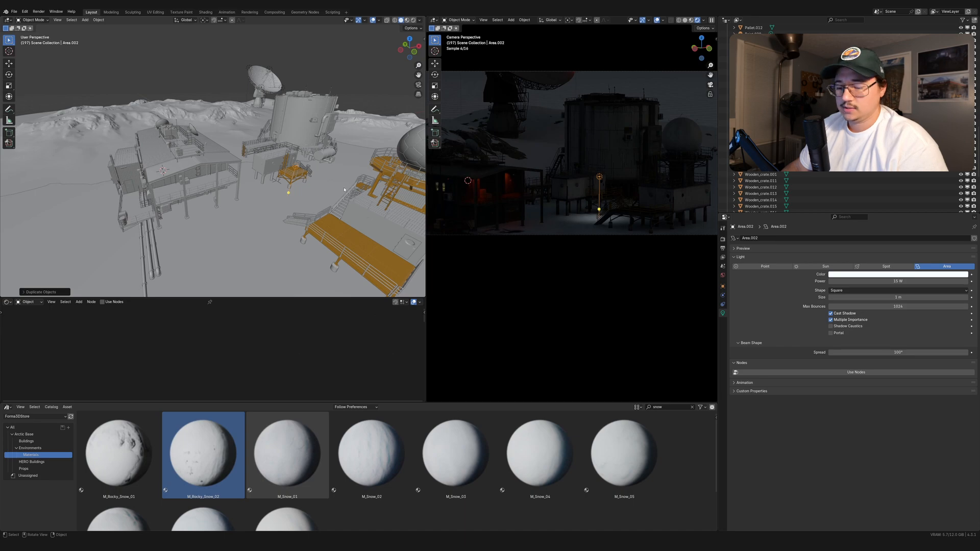
Step: Rotate the white area light about the global X axis until it points sideways, and lower it along Z toward the ground
key("r")
key("x")
key("Return")
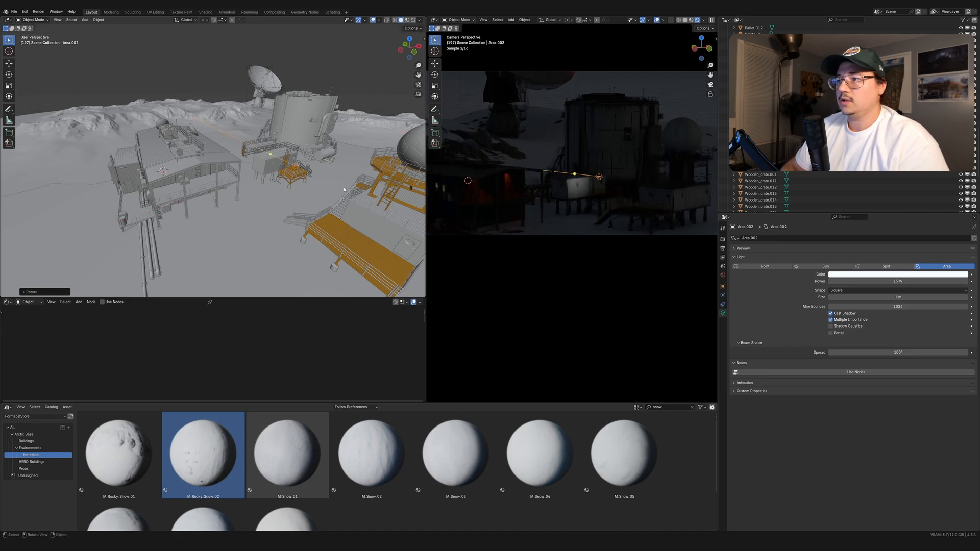
key("g")
key("z")
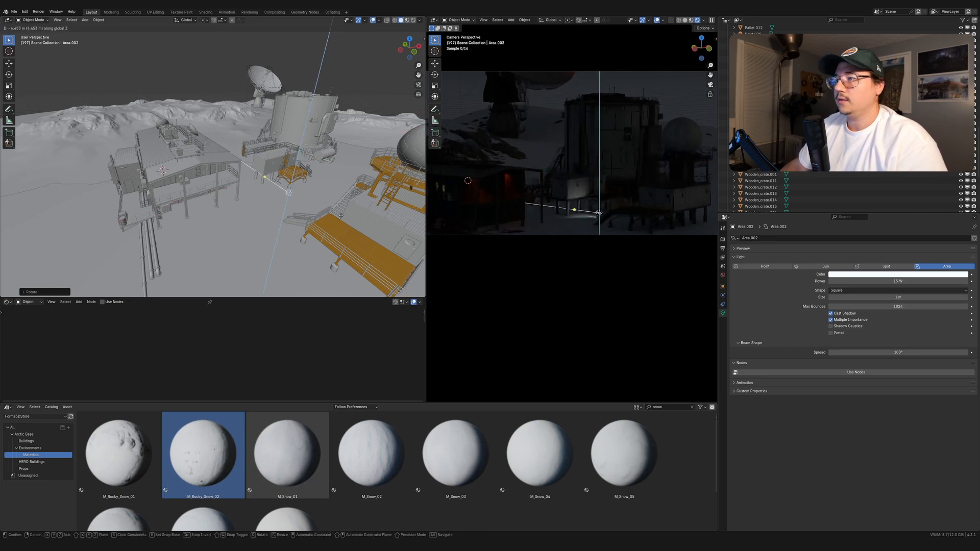
key("Return")
Step: Move the white area light horizontally, keeping its height, to the support legs of the yellow stair platform
key("g")
key("shift+z")
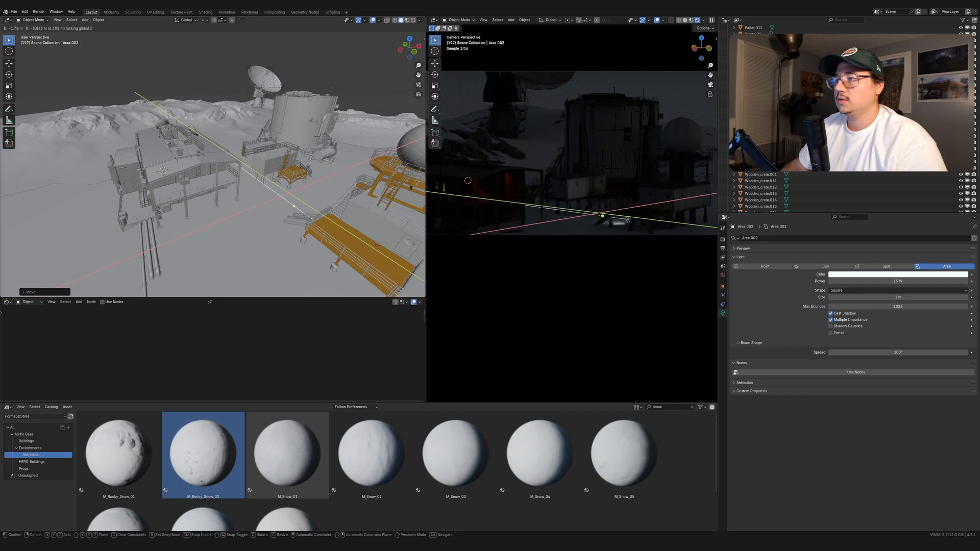
key("Return")
key("KP_Decimal")
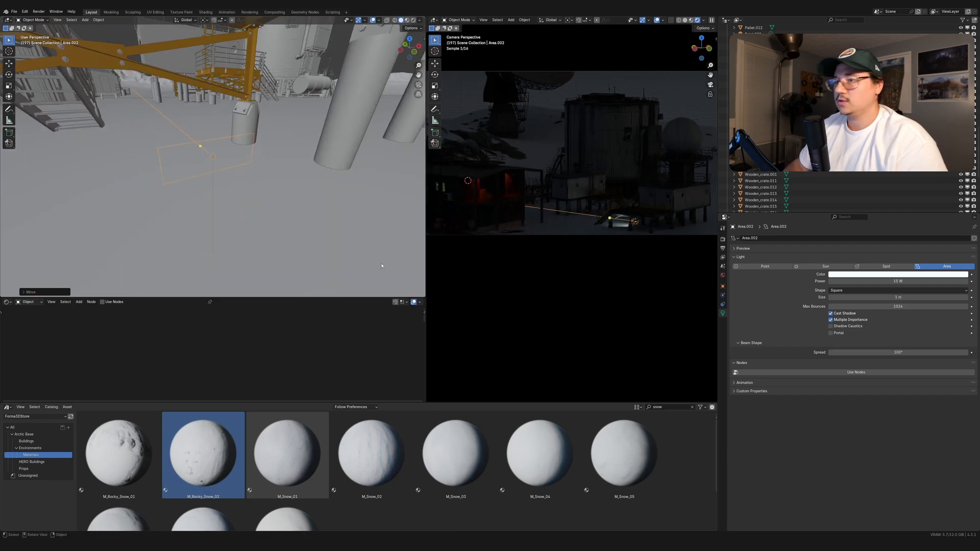
middle_click_drag(328, 189, 280, 185)
key("g")
key("shift+z")
left_click(332, 213)
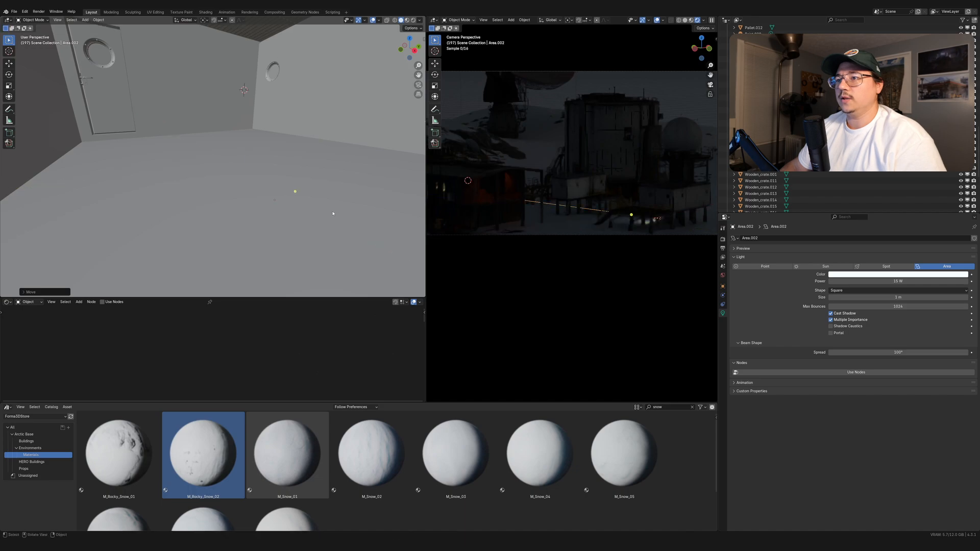
middle_click_drag(332, 213, 292, 212)
key("g")
key("shift+z")
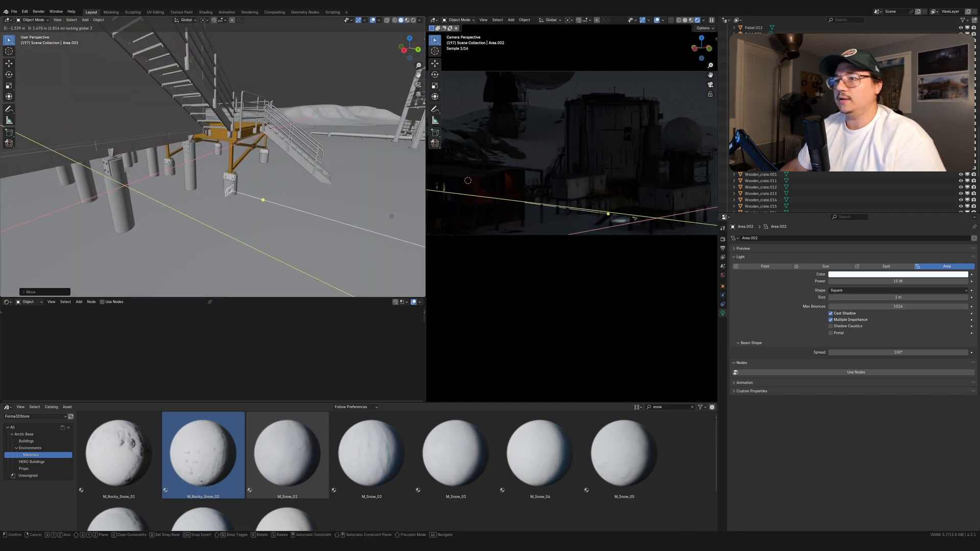
left_click(392, 217)
Step: Rotate the white area light about the Z axis to redirect its beam, and scale it up along Z
key("r")
key("z")
left_click(331, 259)
middle_click_drag(331, 258, 310, 247)
key("s")
key("z")
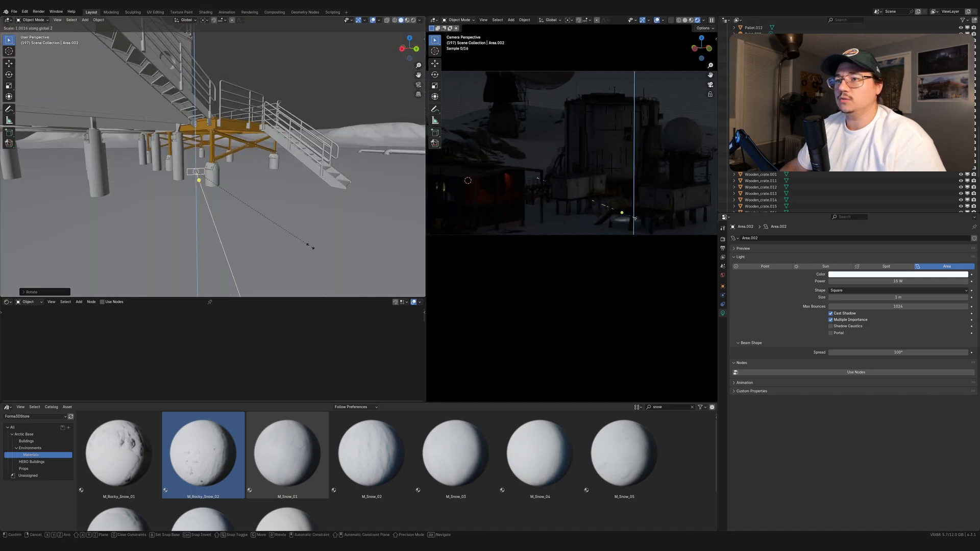
left_click(359, 294)
Step: Shift the white area light horizontally until it sits beside the yellow platform's corner post
middle_click_drag(359, 294, 673, 259)
key("g")
key("shift+z")
left_click(317, 217)
key("g")
key("shift+z")
left_click(296, 203)
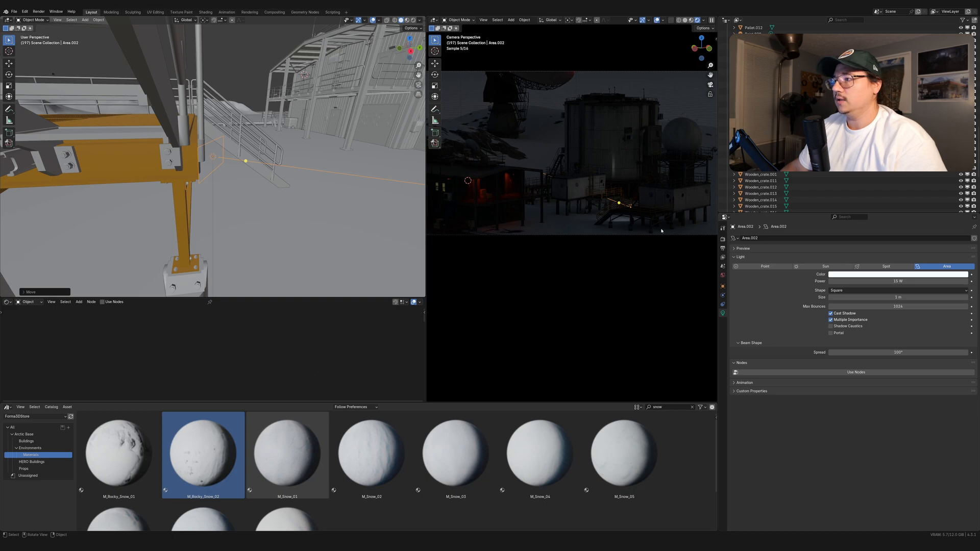
Step: Tilt the white area light downward about the X axis and move it to the small yellow stair on the neighbouring module
key("r")
key("x")
key("x")
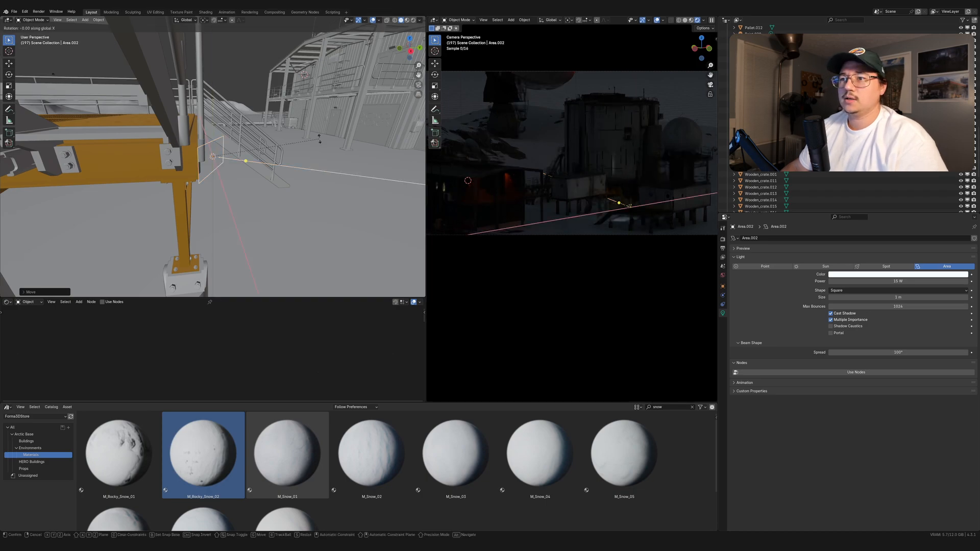
left_click(327, 175)
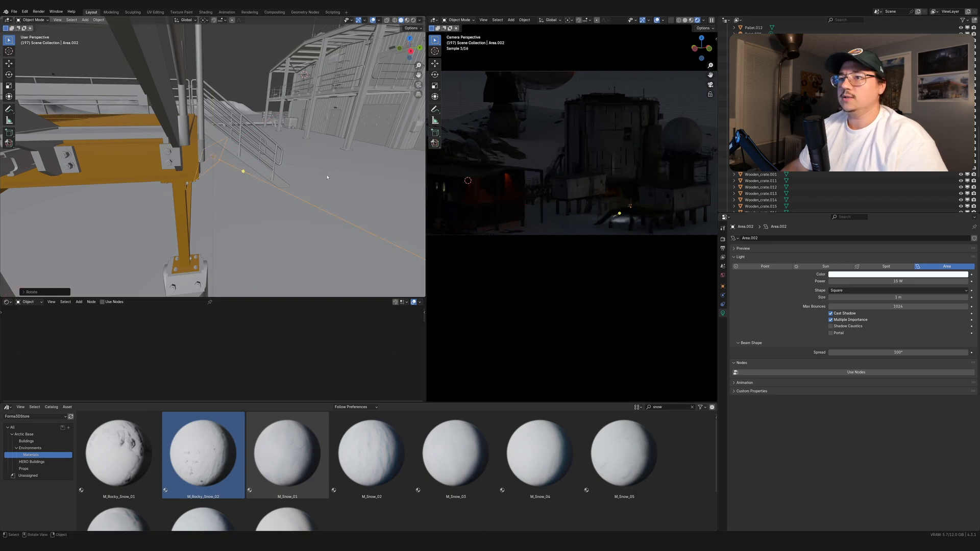
middle_click_drag(327, 175, 281, 193)
key("g")
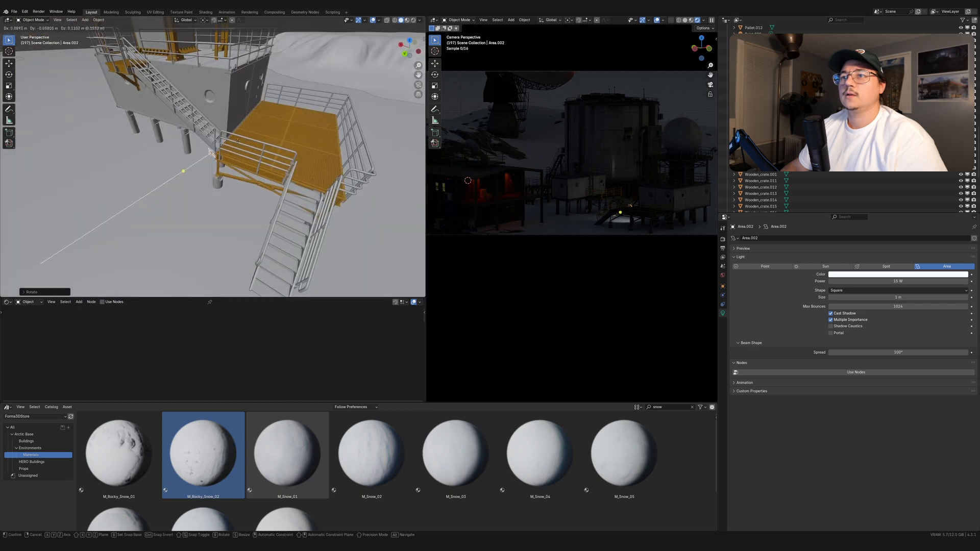
left_click(191, 115)
Step: Rotate the white area light freely, shift it horizontally along the module's stair side, and turn it about the Z axis
middle_click_drag(191, 115, 193, 163)
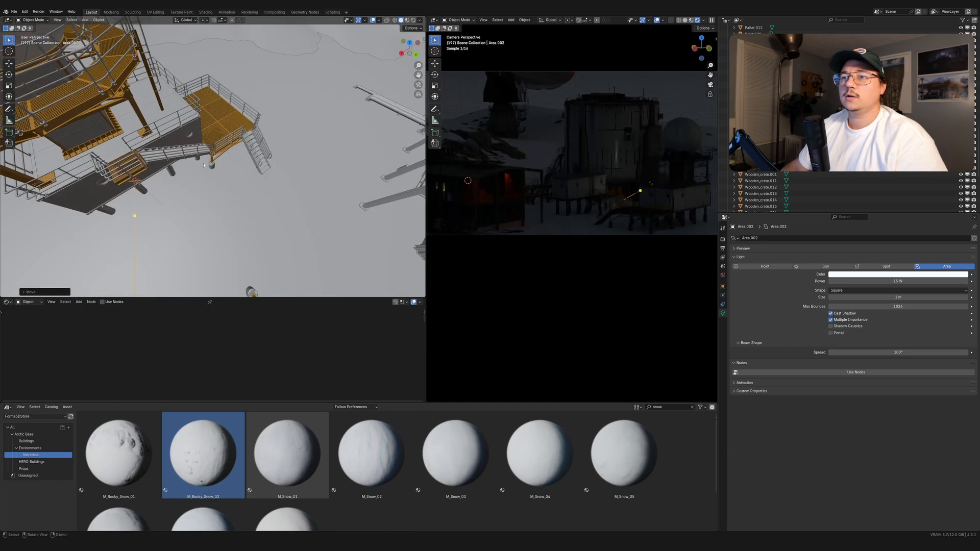
key("r")
left_click(204, 160)
key("g")
key("shift+z")
left_click(191, 153)
key("r")
key("z")
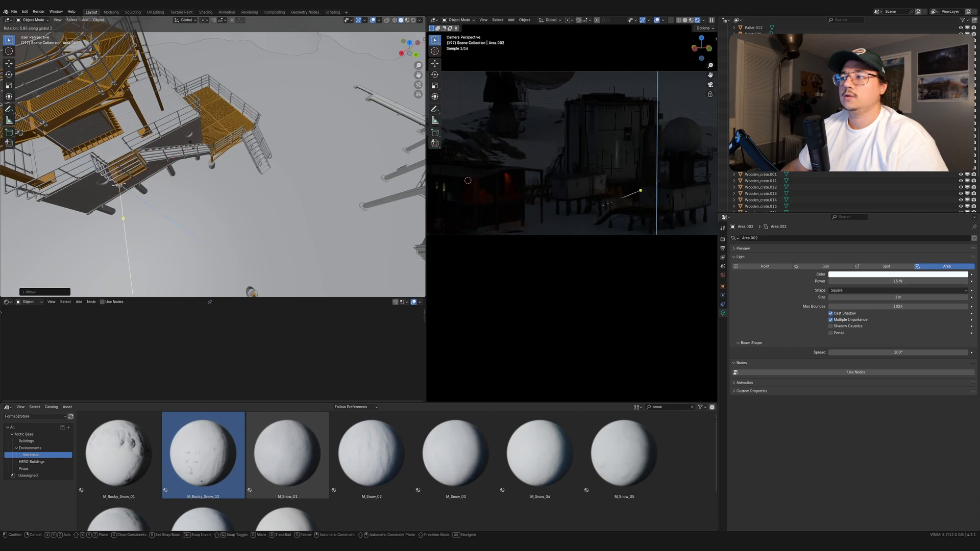
left_click(119, 185)
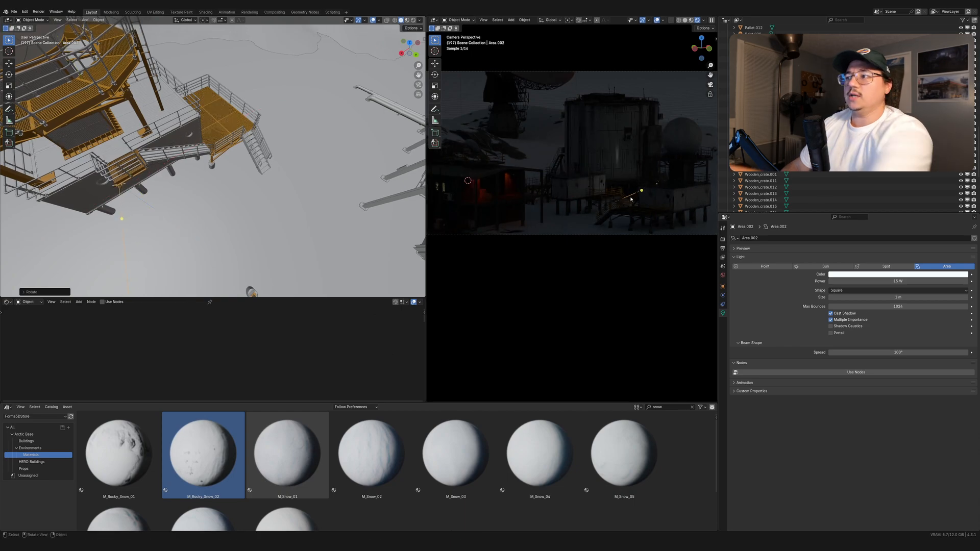
Step: Adjust the tilt of the white area light beside the module and rotate it about the Z axis to redirect its beam
middle_click_drag(110, 254, 168, 240)
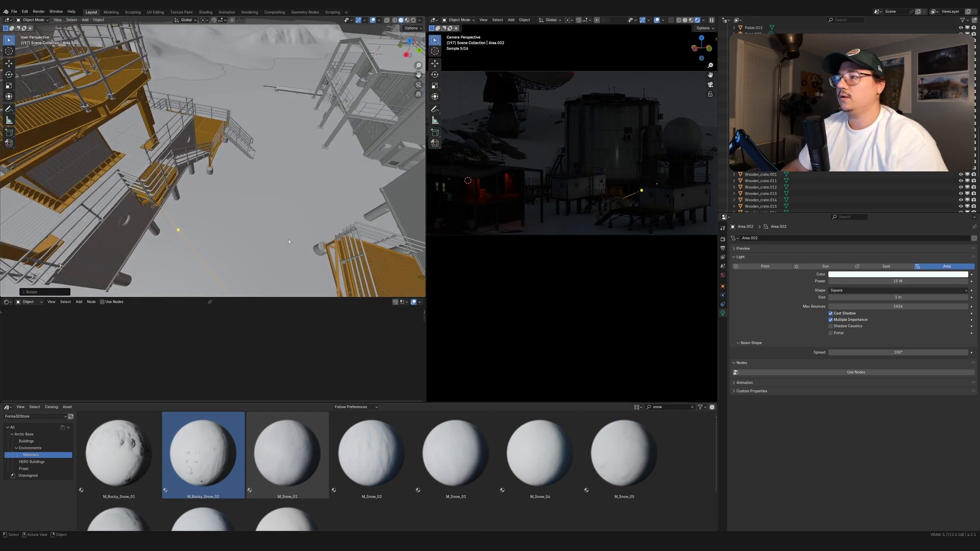
middle_click_drag(289, 241, 272, 219)
key("r")
left_click(310, 201)
key("r")
key("z")
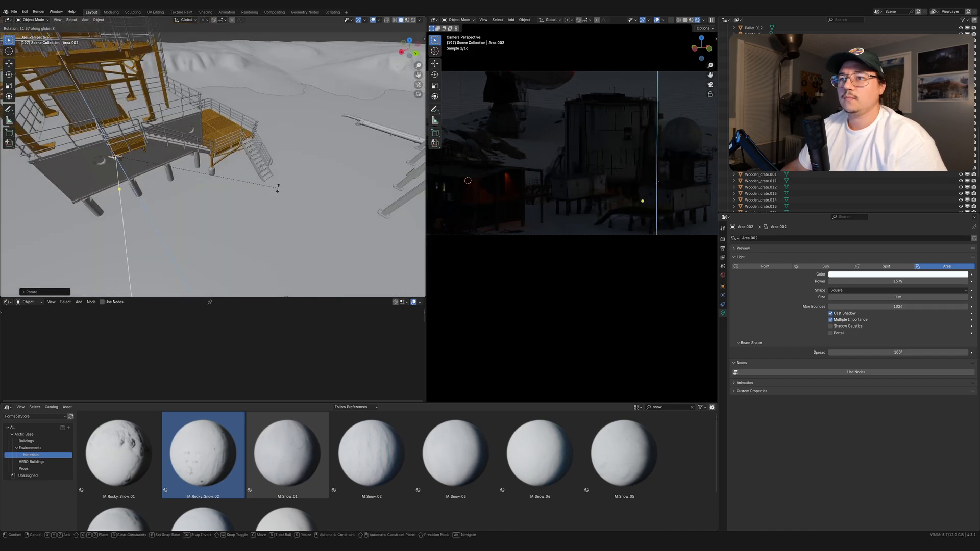
left_click(278, 189)
Step: Try a power of 50 W on the white area light beside the module
left_click(922, 282)
type("5")
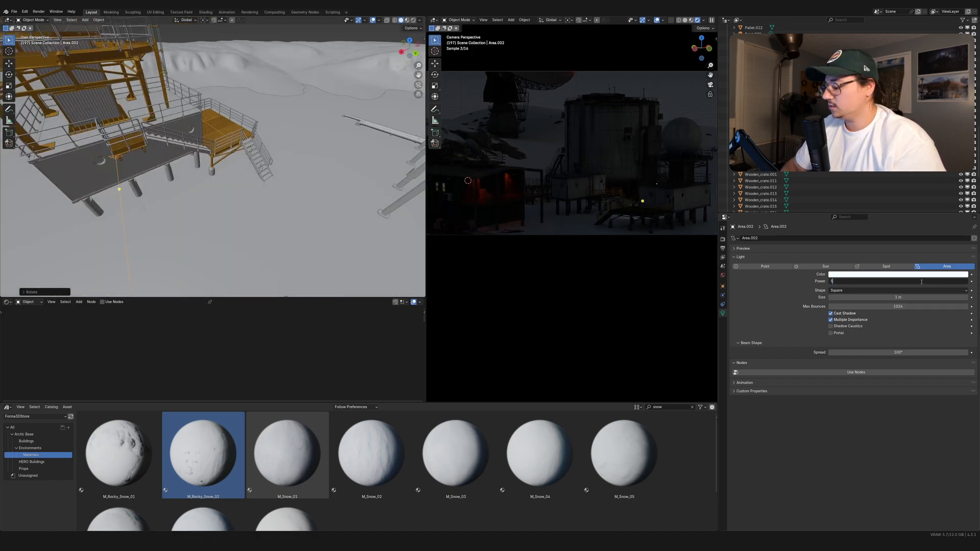
type("0")
key("Return")
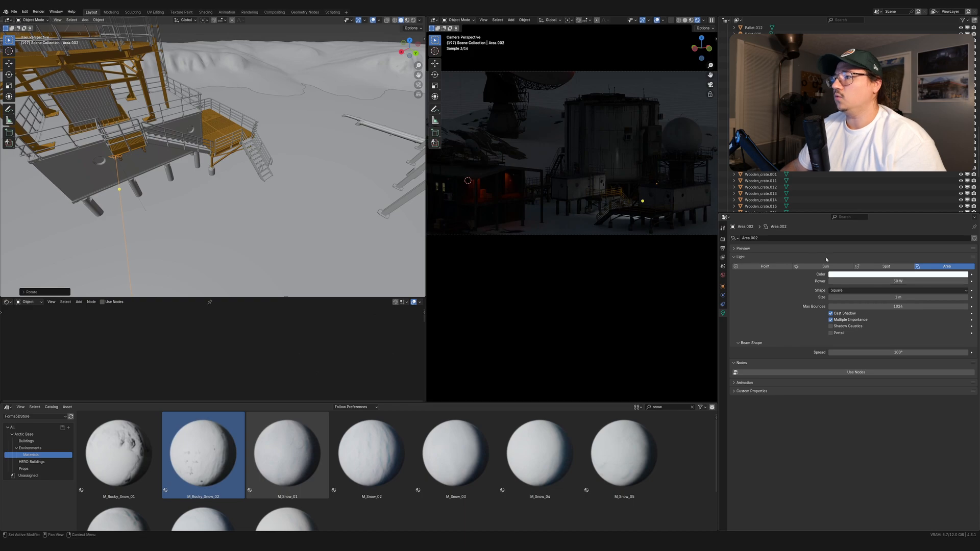
Step: Set the white area light's power to 100 W and its beam spread to 120°
left_click(912, 281)
type("1")
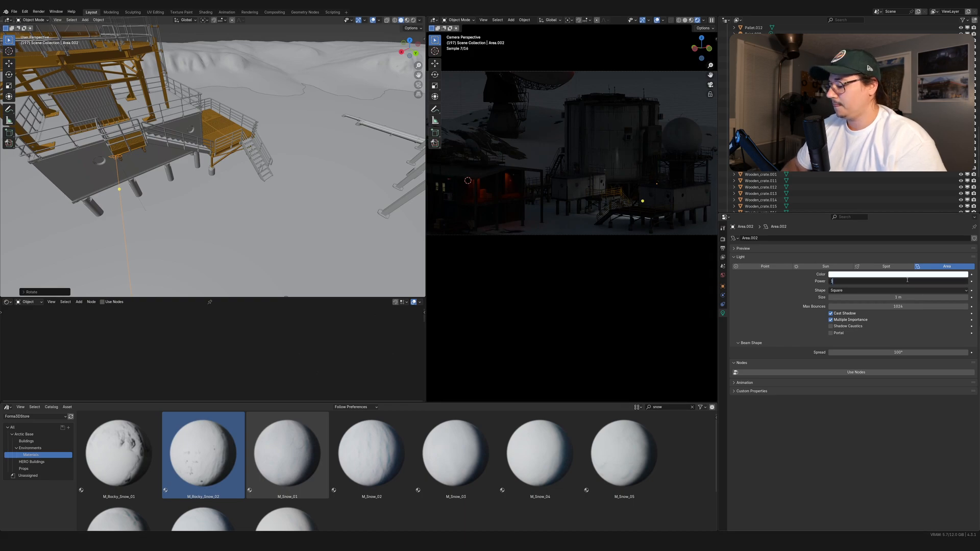
type("00")
key("Return")
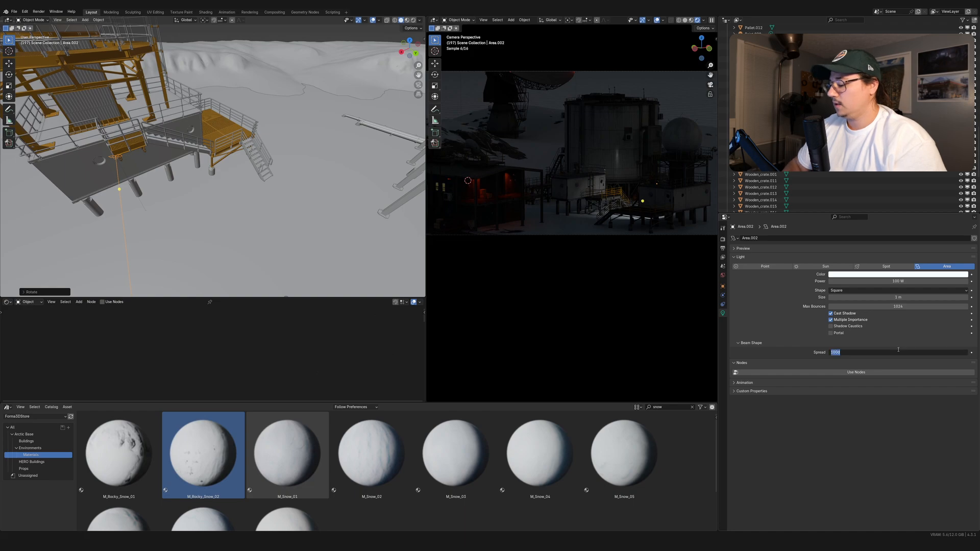
key("Return")
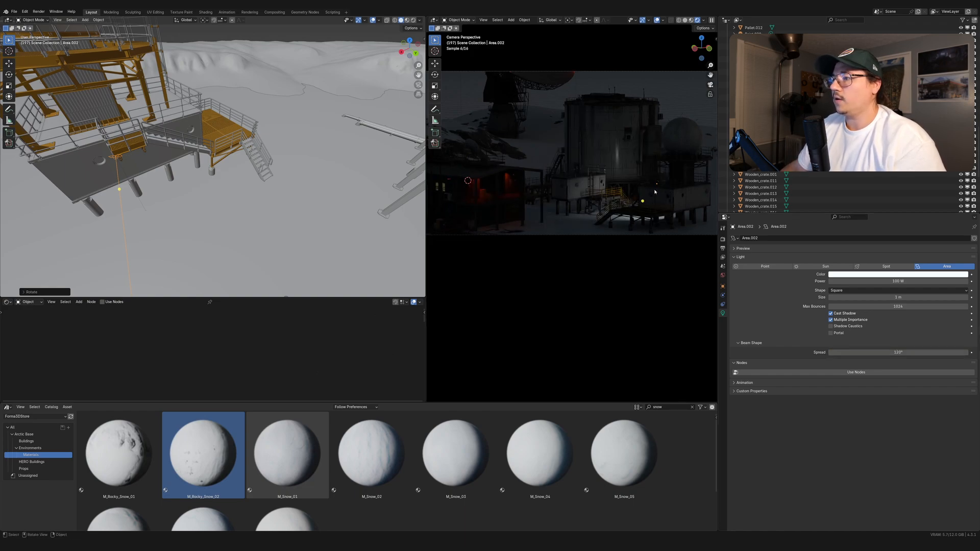
Step: Duplicate the white area light and place the copy near the long building's covered walkway, adjusting its horizontal position and height
scroll(211, 144, "down", 7)
middle_click_drag(211, 144, 261, 167)
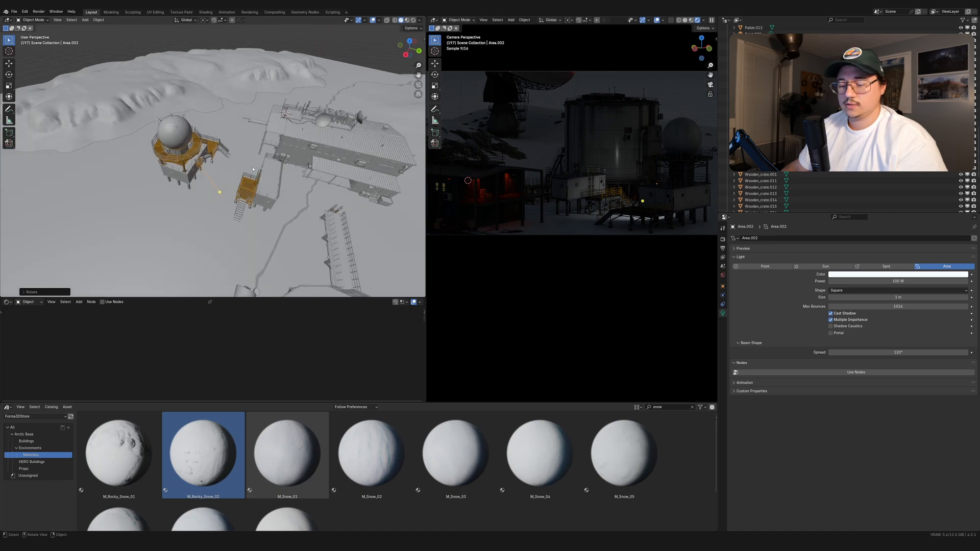
key("shift+d")
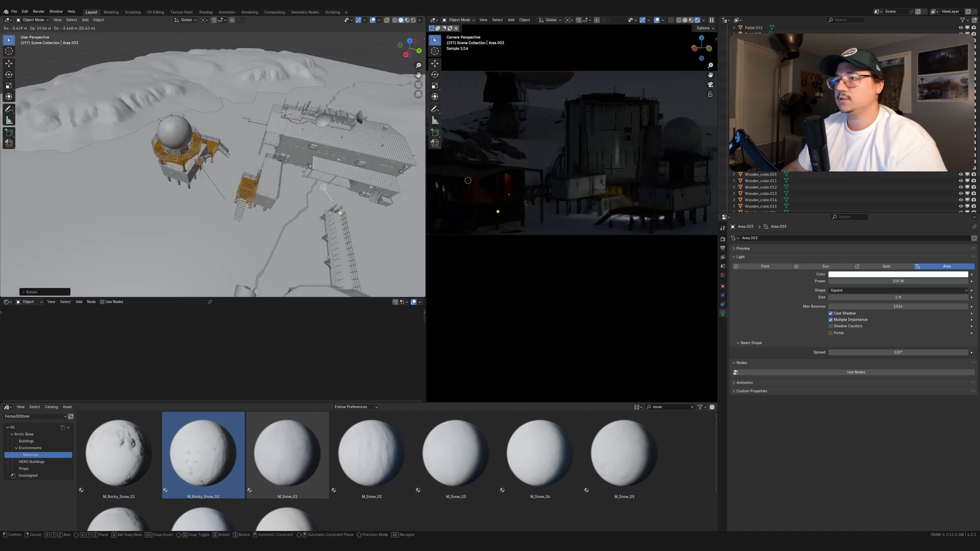
left_click(376, 189)
key("g")
key("shift+z")
left_click(364, 190)
key("g")
key("z")
left_click(364, 183)
Step: Shift the duplicated area light horizontally toward the long building's porch and lower it along the Z axis
middle_click_drag(364, 183, 315, 166)
key("g")
key("shift+z")
left_click(369, 175)
key("g")
key("z")
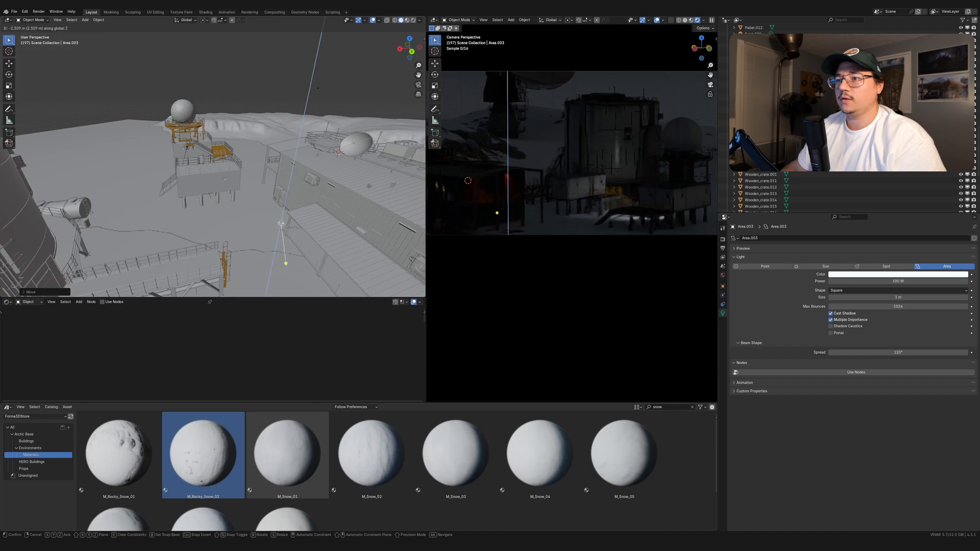
left_click(369, 185)
Step: Rotate the duplicated area light about the Z axis and nudge it horizontally beside the long building's porch
key("r")
key("z")
left_click(305, 253)
key("g")
key("shift+z")
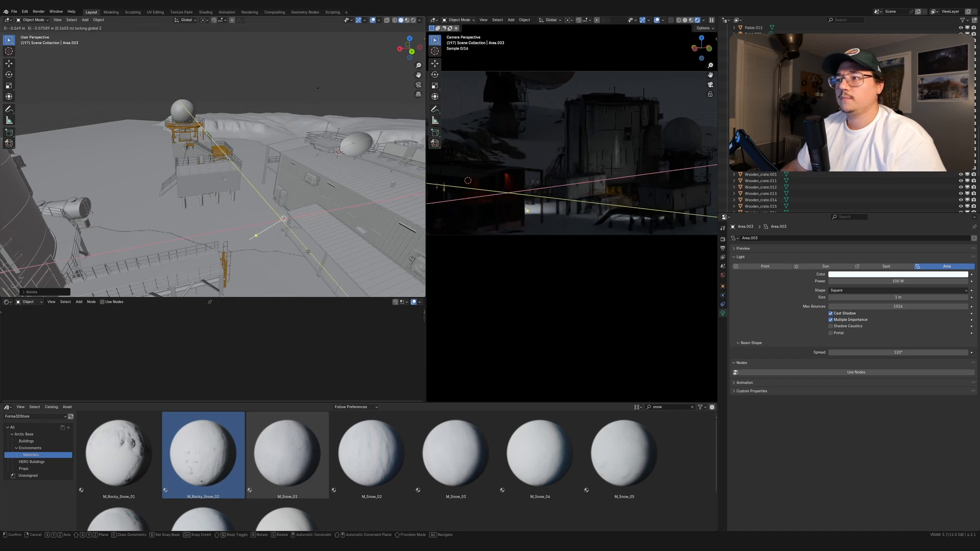
left_click(311, 252)
Step: Move the duplicated area light under the corner of the porch roof
key("KP_Decimal")
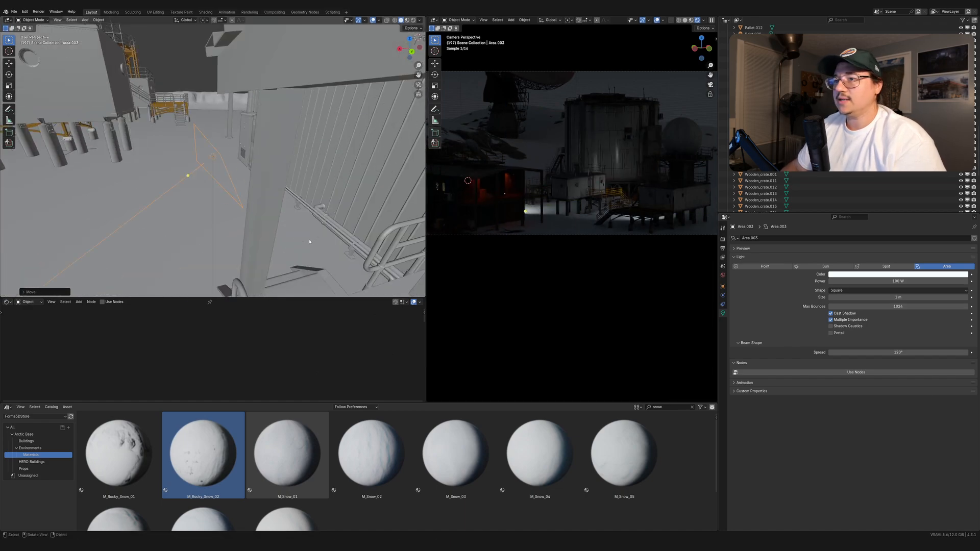
middle_click_drag(143, 199, 291, 184)
key("g")
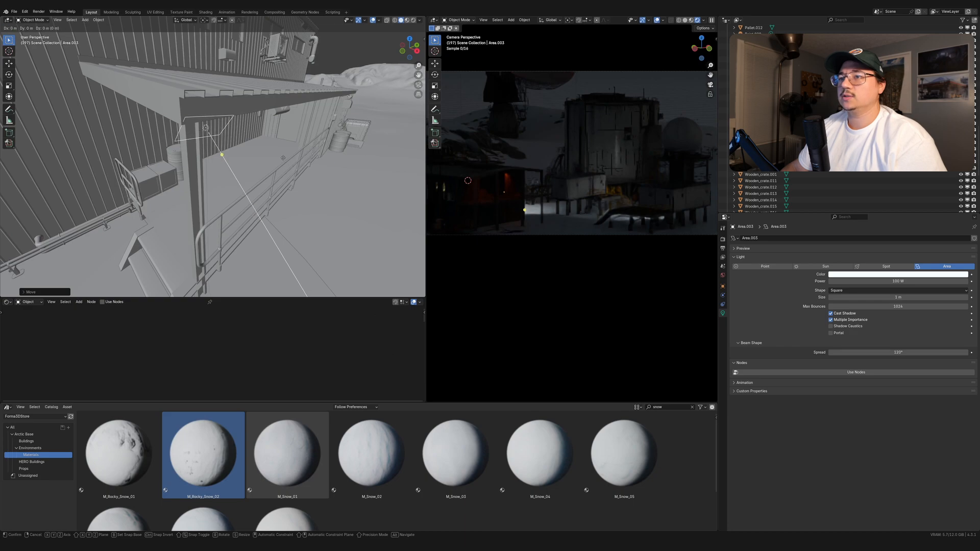
left_click(302, 171)
Step: Move the duplicated area light horizontally past the far end of the porch, keeping its height
scroll(302, 171, "down", 8)
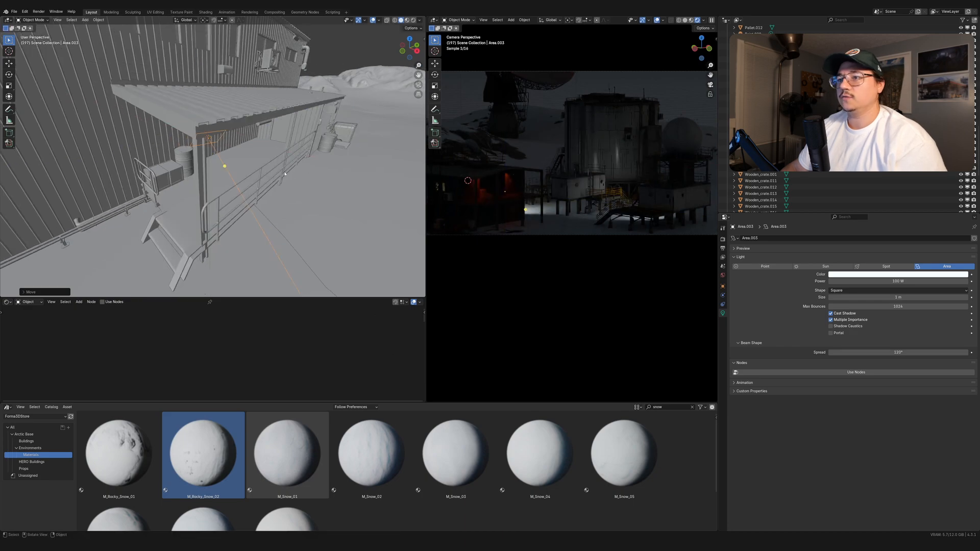
scroll(300, 182, "down", 1)
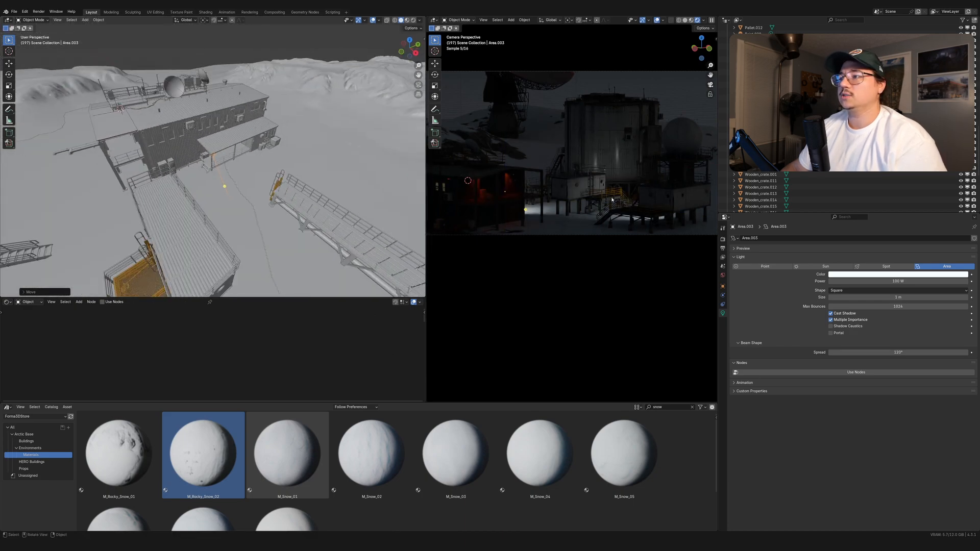
scroll(515, 191, "down", 2)
key("g")
key("shift+z")
left_click(296, 183)
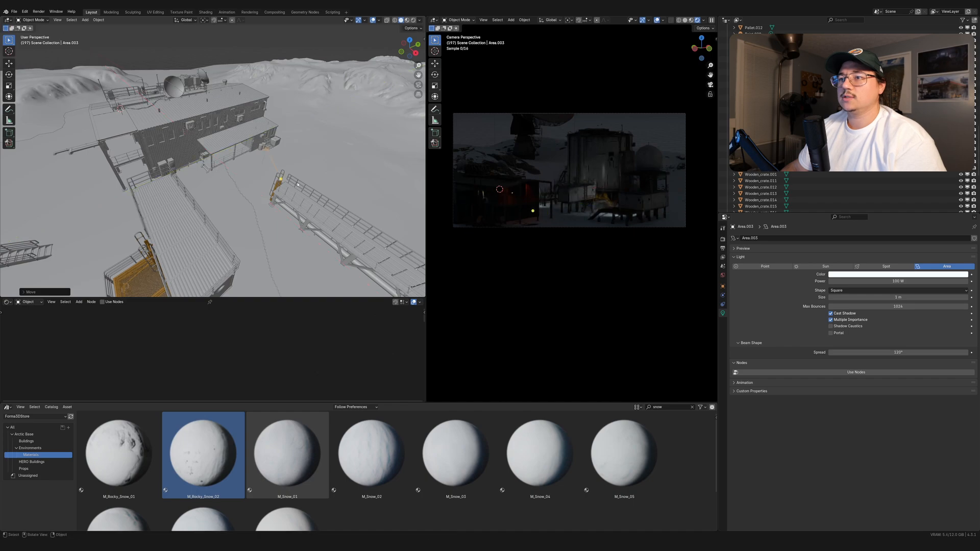
Step: Rotate the duplicated area light freely, lower it toward the ground, and shift it horizontally to the end of the porch railing
key("r")
key("r")
key("g")
key("z")
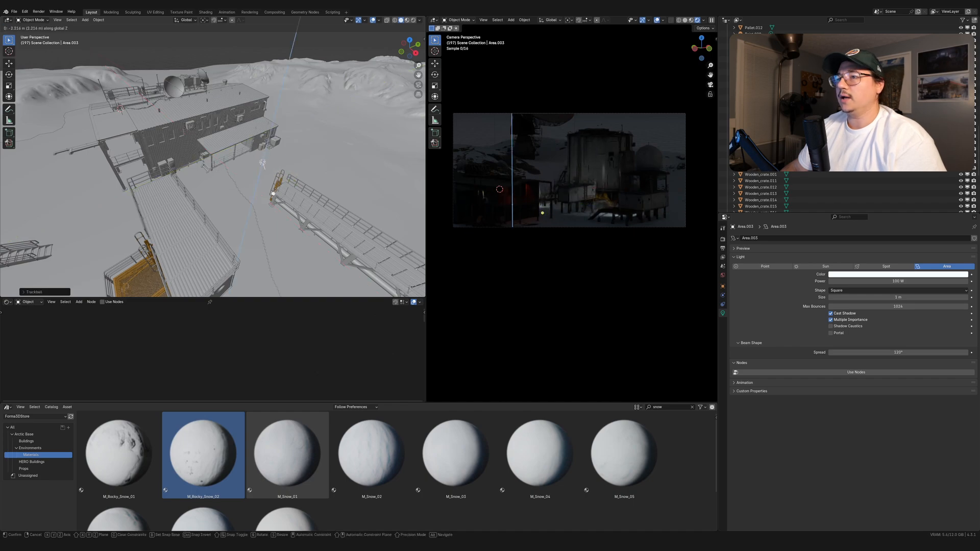
left_click(276, 187)
key("g")
key("shift+z")
left_click(270, 185)
key("KP_Decimal")
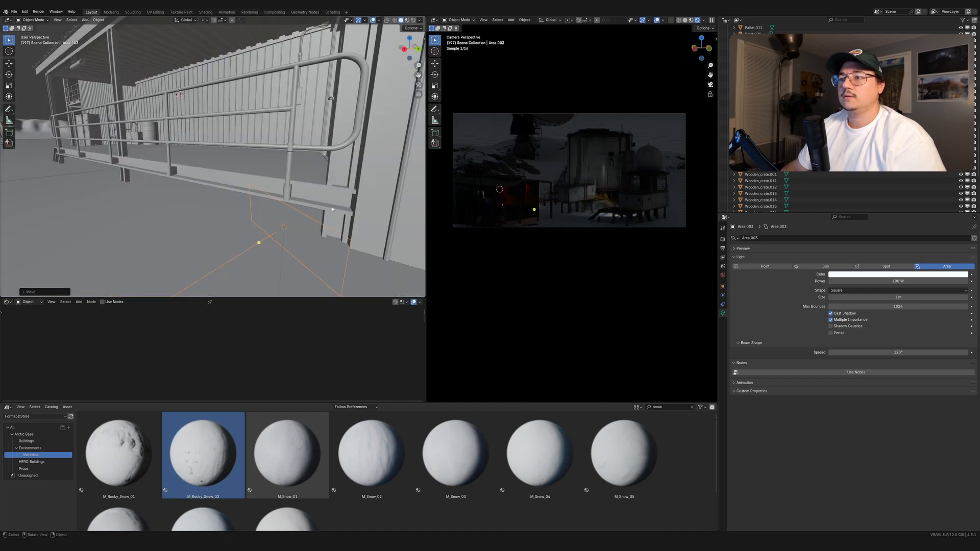
Step: Rotate the duplicated area light in the low side view so its beam runs almost level with the ground
middle_click_drag(358, 211, 292, 191)
scroll(286, 190, "down", 7)
key("r")
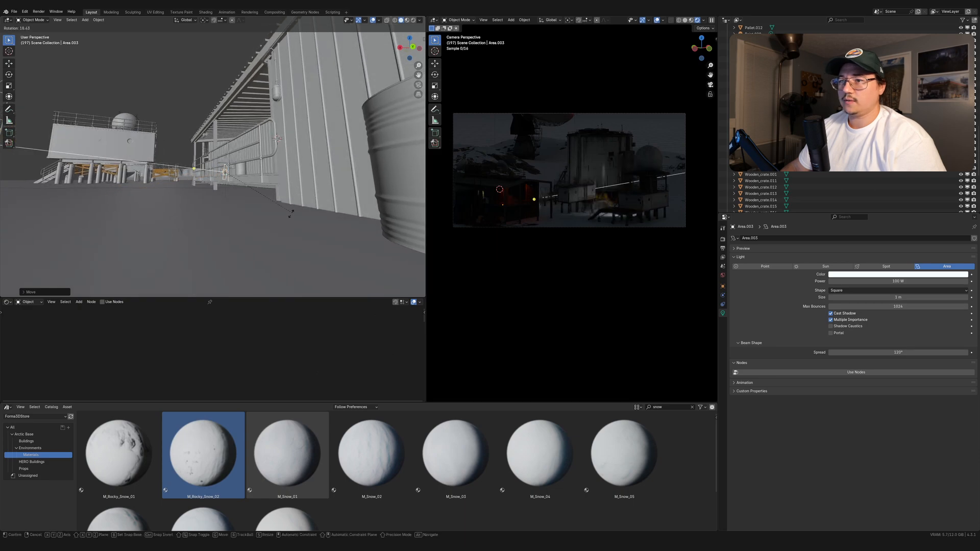
left_click(289, 200)
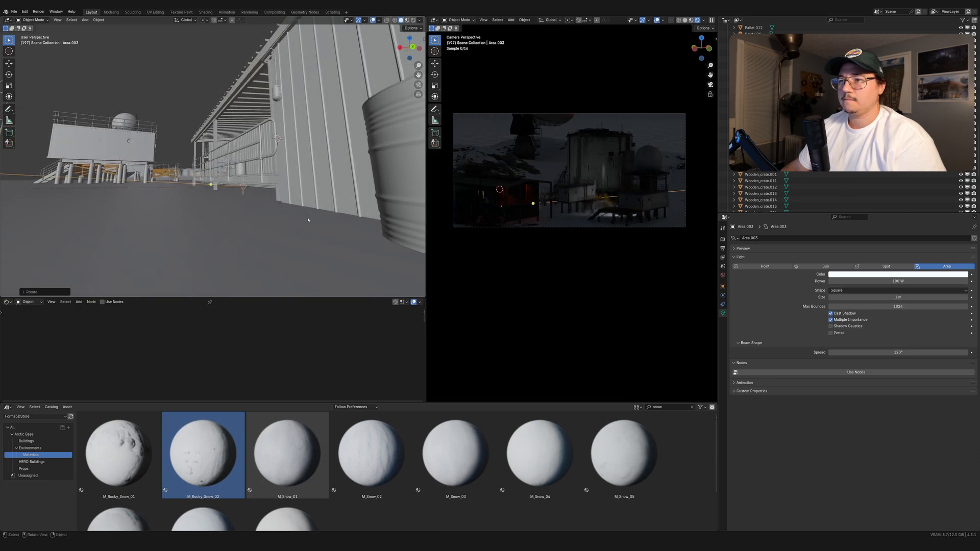
Step: Move the duplicated area light horizontally away from the building wall toward the elevated walkway with the yellow ladder
middle_click_drag(289, 200, 367, 217)
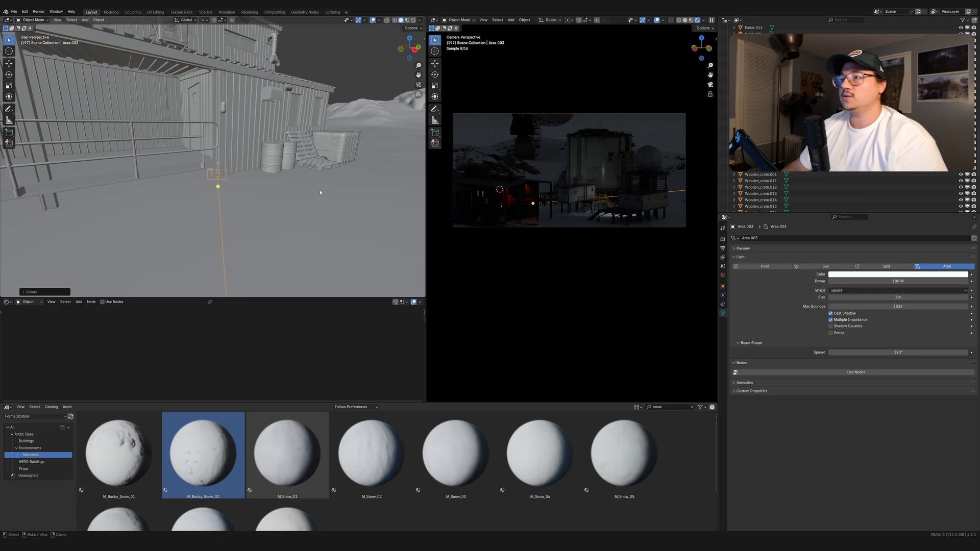
scroll(315, 191, "down", 2)
middle_click_drag(315, 191, 245, 245)
middle_click_drag(297, 217, 256, 211)
key("g")
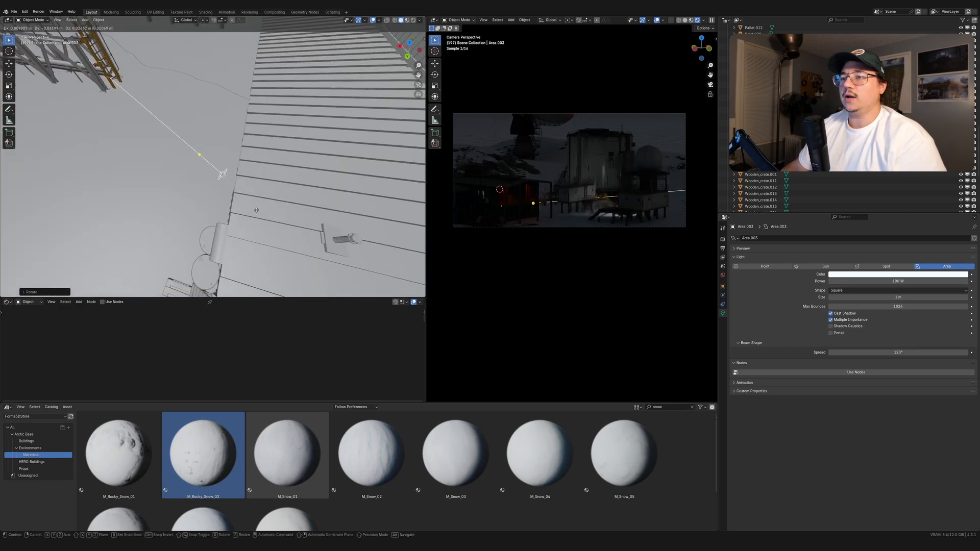
key("shift+z")
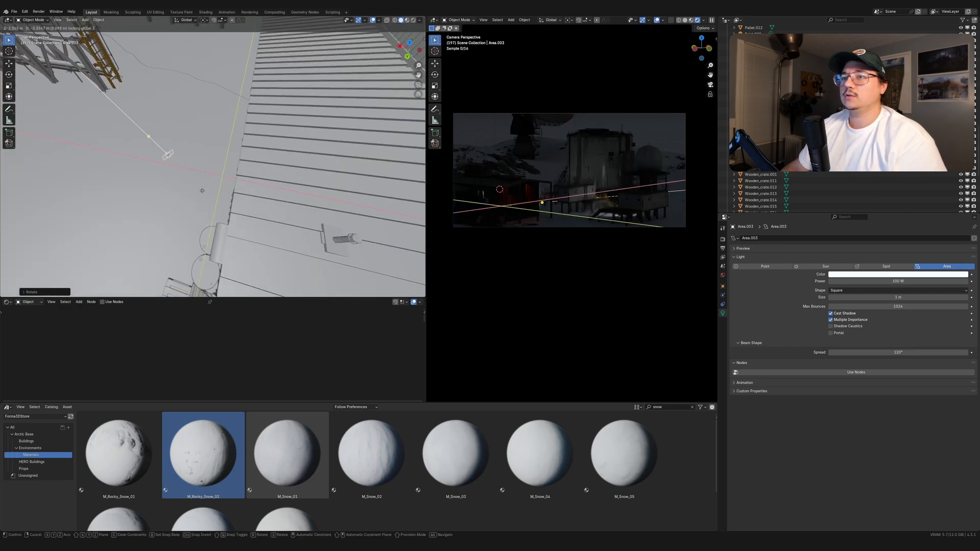
left_click(159, 177)
Step: Turn the duplicated area light about the Z axis and bring it to the base of the yellow ladder
key("r")
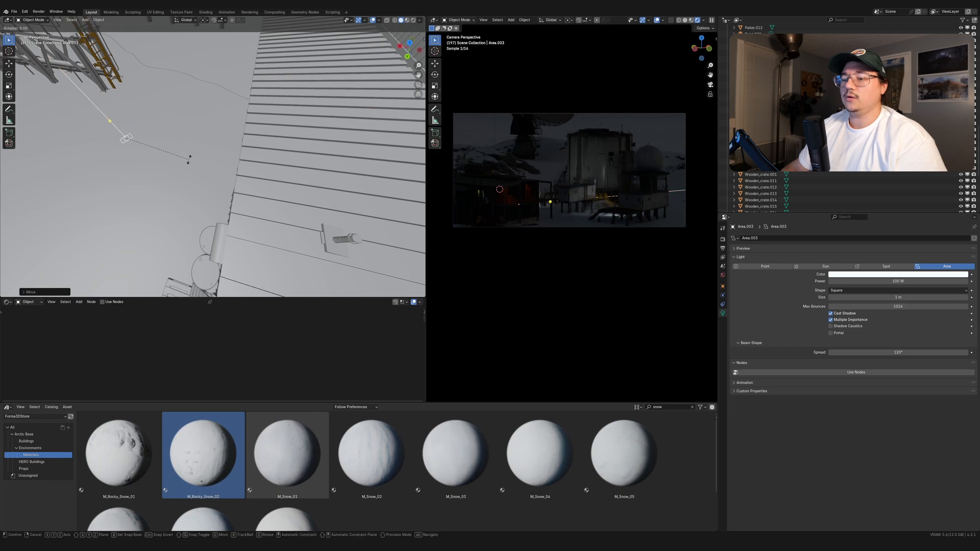
right_click(190, 158)
key("r")
key("z")
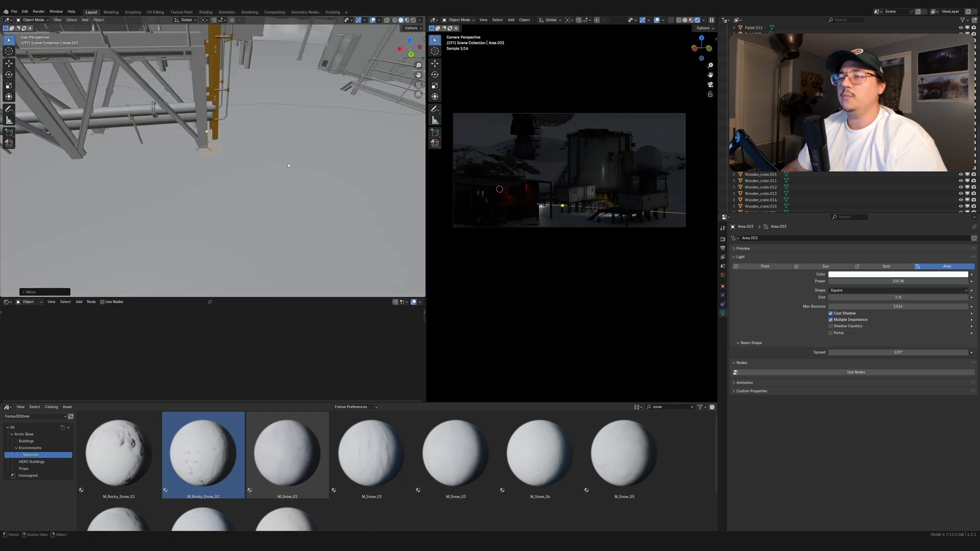
Step: Rotate the duplicated area light about the Z axis and shift it horizontally beside the walkway's support leg at the yellow ladder
middle_click_drag(295, 205, 300, 149)
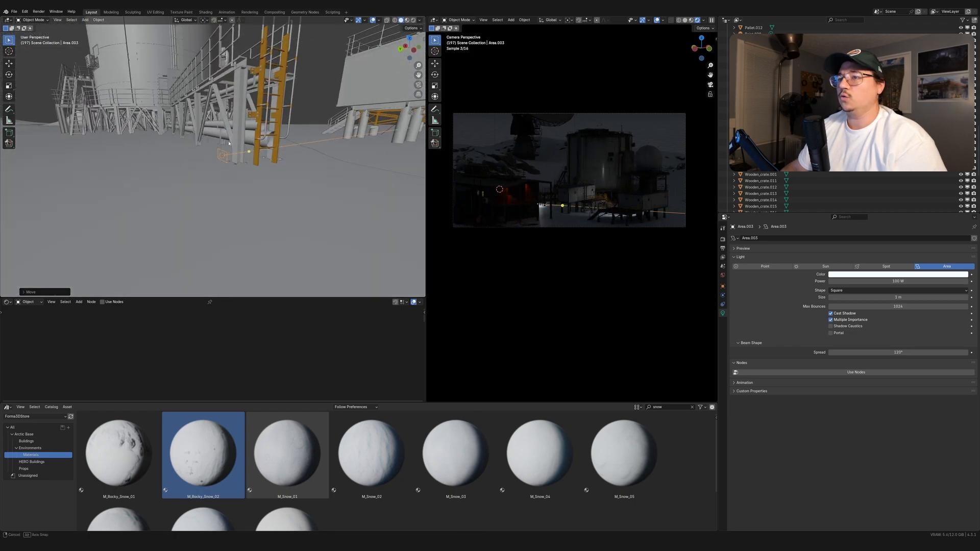
key("r")
key("z")
left_click(298, 128)
key("g")
key("shift+z")
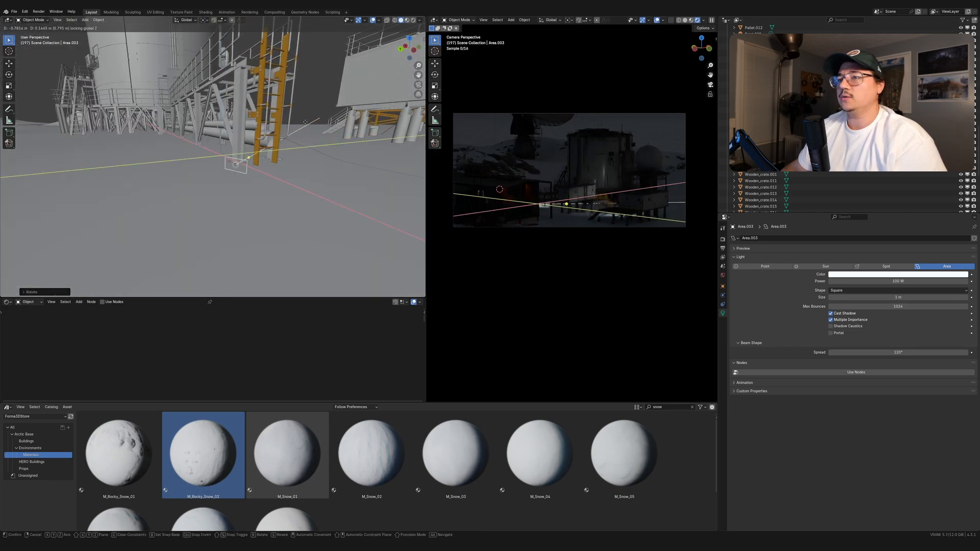
left_click(329, 169)
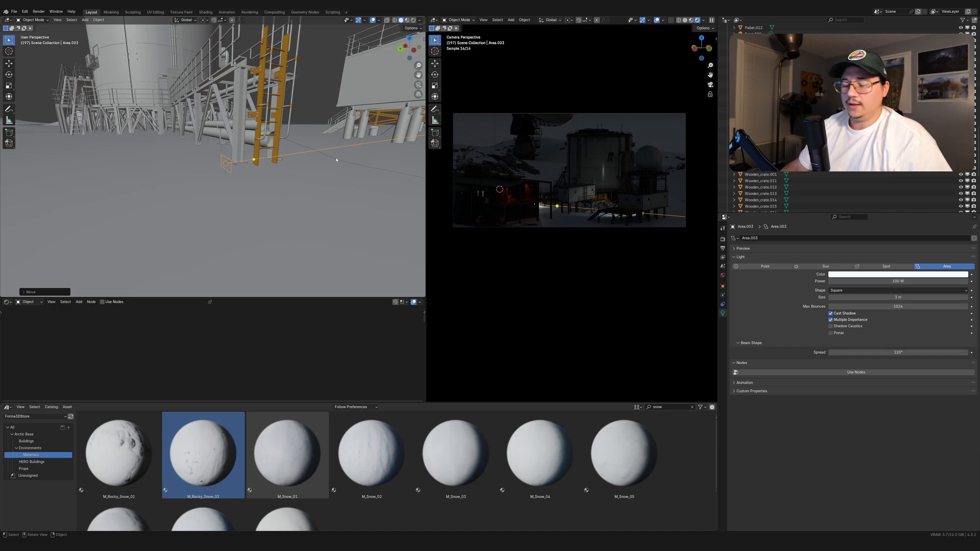
Step: Turn the duplicated area light about the Z axis and nudge it horizontally at the walkway leg next to the yellow ladder
key("r")
key("z")
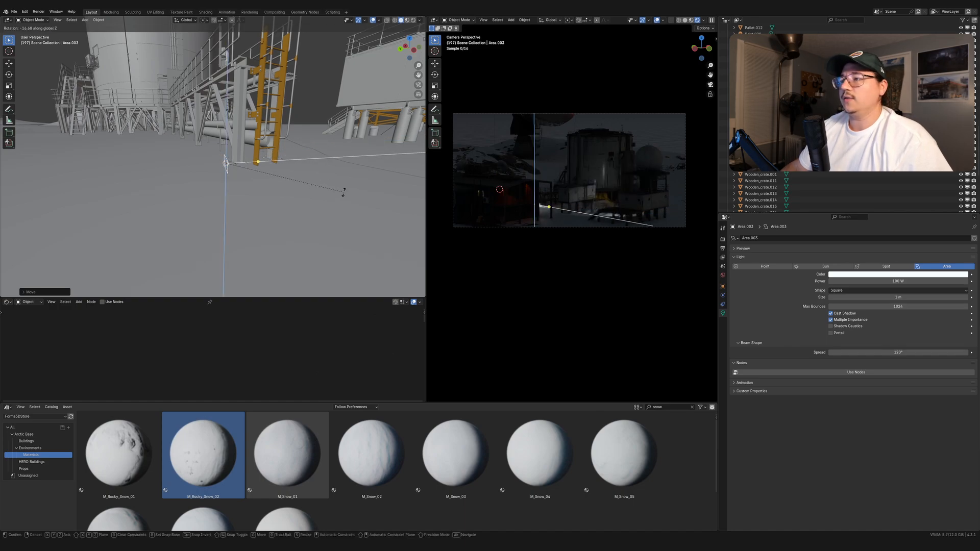
left_click(346, 150)
middle_click_drag(345, 150, 348, 174)
key("g")
key("shift+z")
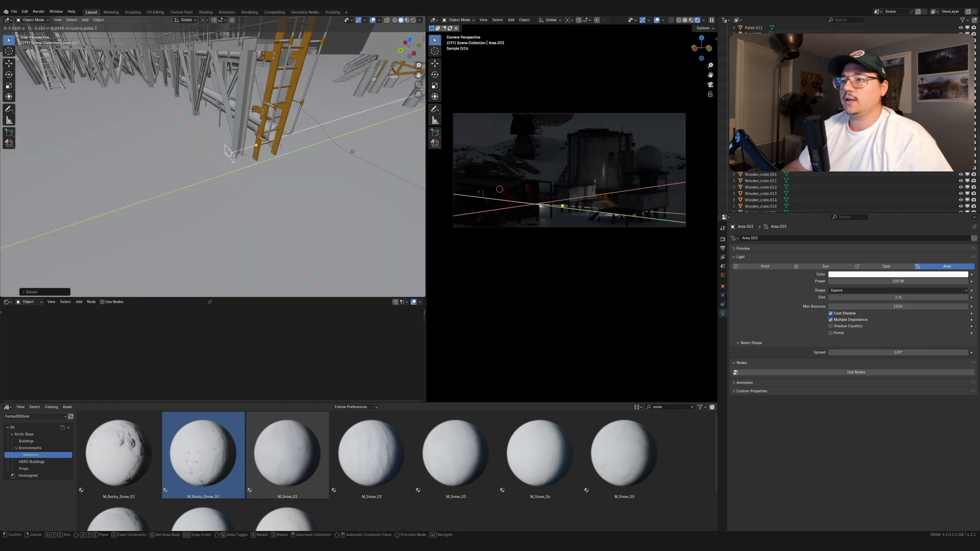
left_click(351, 155)
Step: Raise the area light vertically to just below the walkway deck and narrow its beam spread
key("g")
key("z")
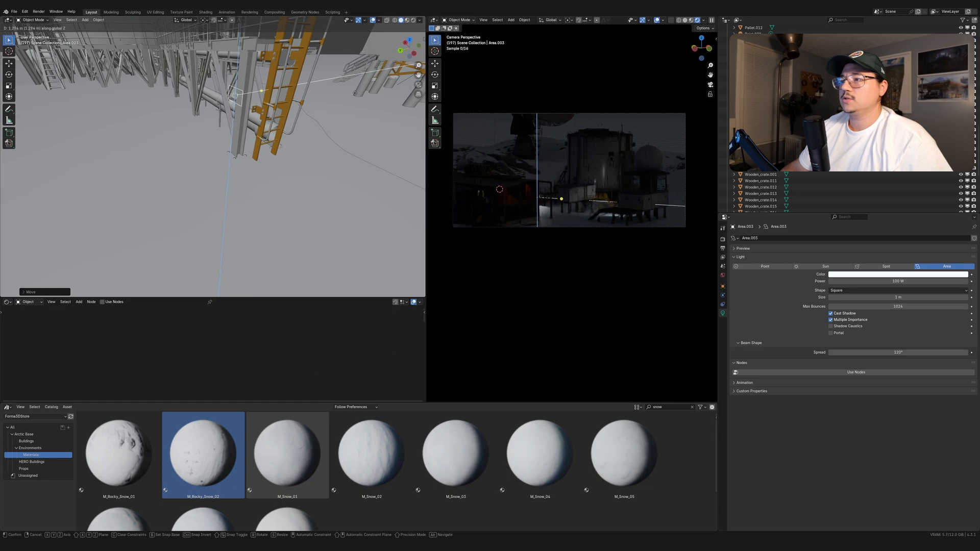
left_click(357, 87)
scroll(572, 194, "up", 5)
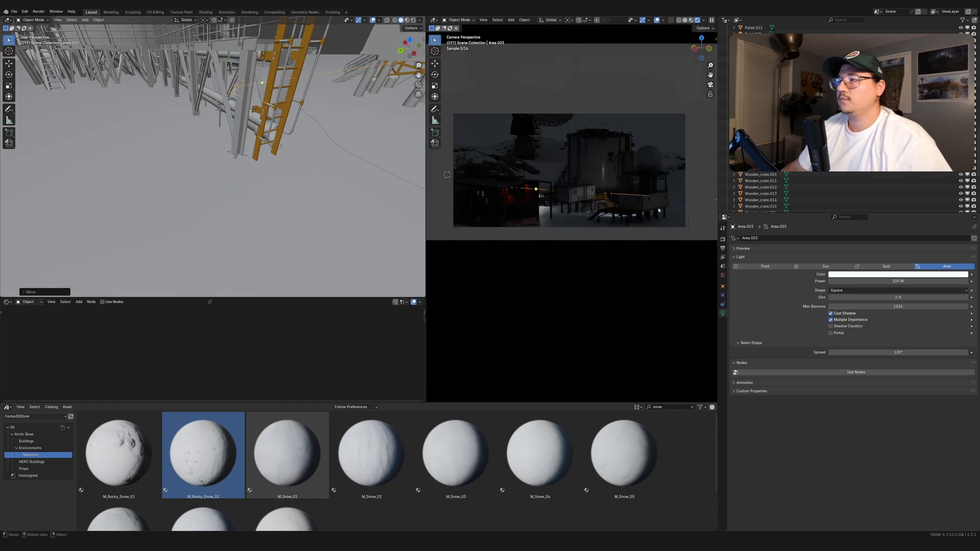
scroll(327, 153, "down", 3)
left_click_drag(891, 353, 818, 353)
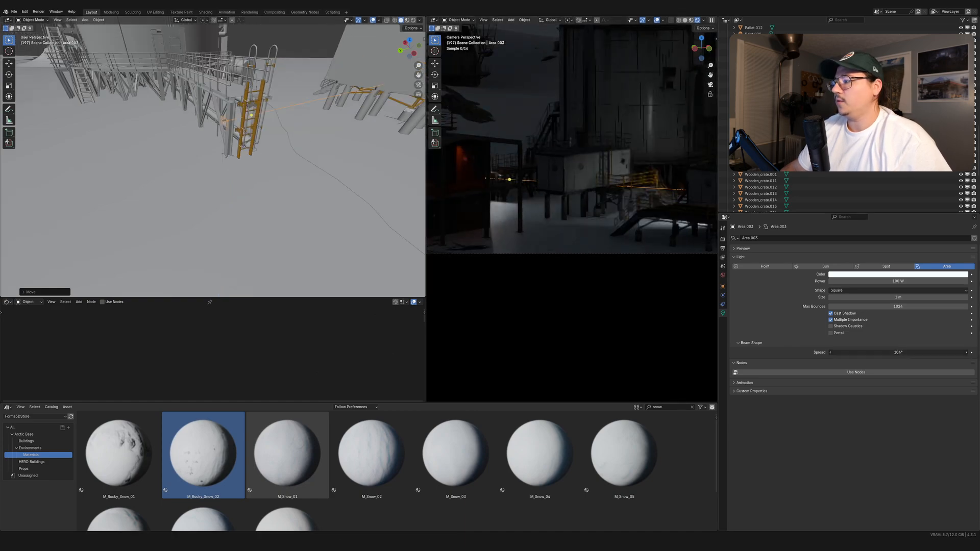
Step: Rotate the area light about the Z axis, then tilt it freely so its beam points down toward the snow
key("r")
key("z")
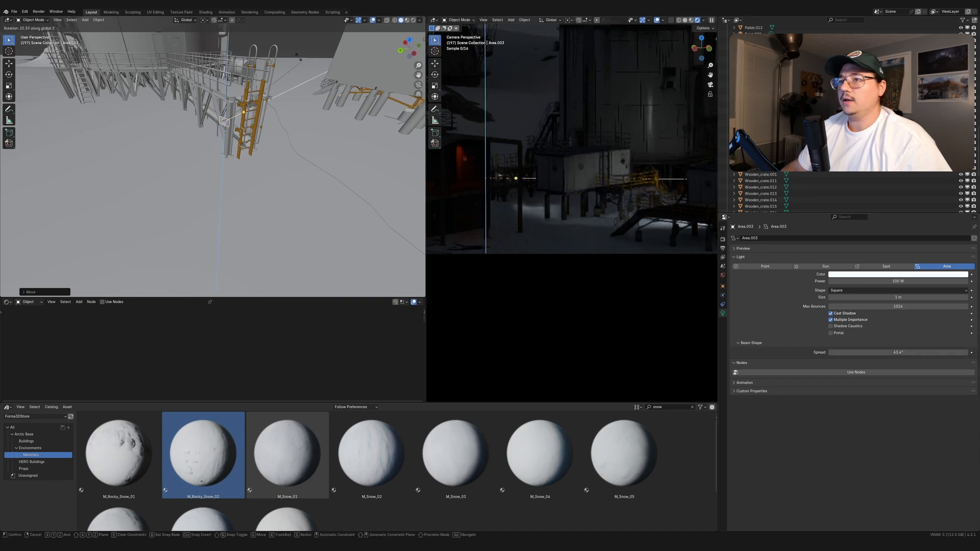
left_click(313, 138)
key("r")
key("r")
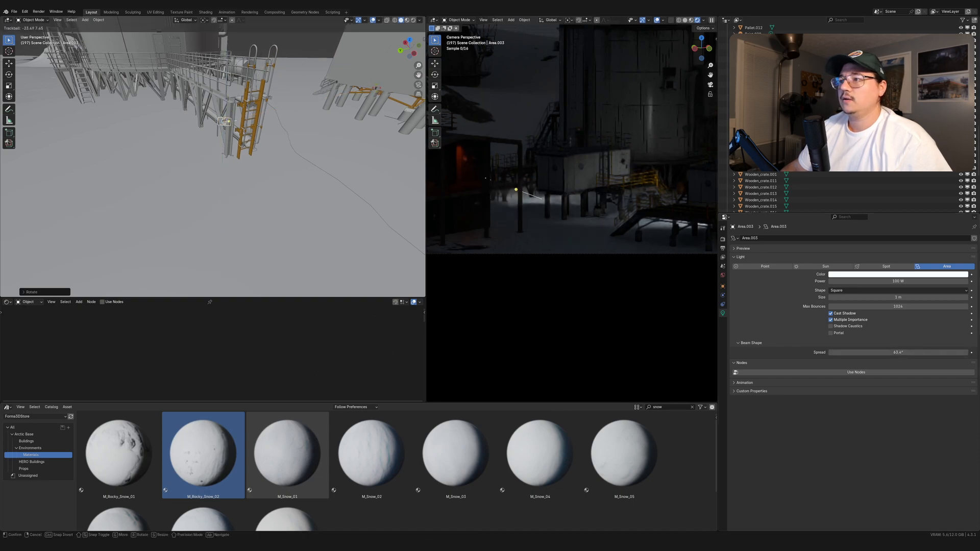
left_click(378, 87)
Step: Move the area light horizontally away from the yellow ladder onto the open snow beside the walkway
key("g")
key("shift+z")
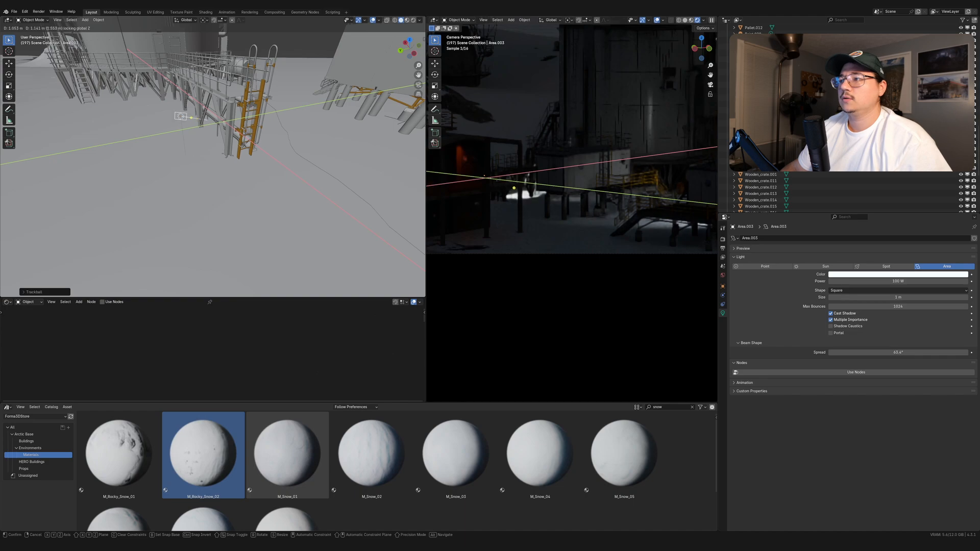
left_click(334, 81)
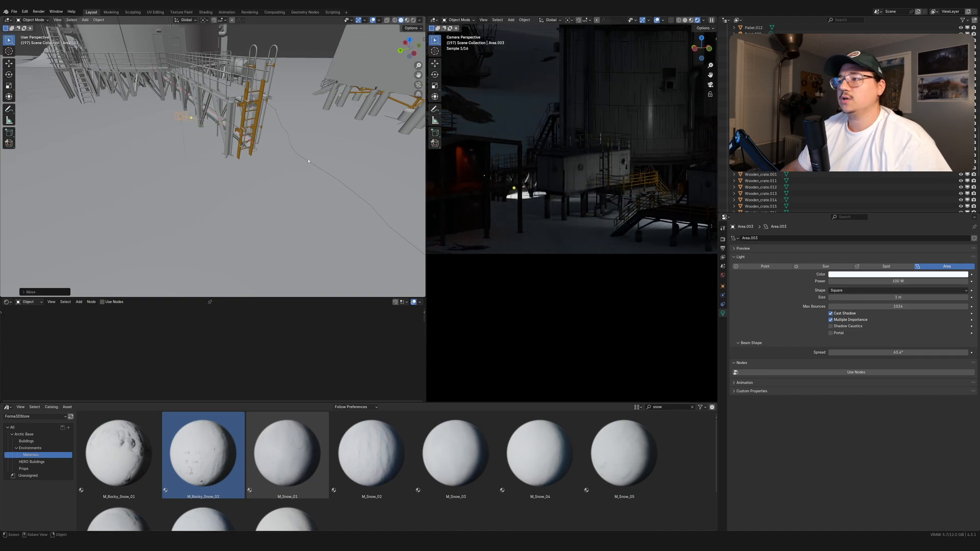
Step: Re-aim the area light toward the walkway supports by turning it about the Z axis and tilting its beam up slightly
scroll(525, 200, "up", 2)
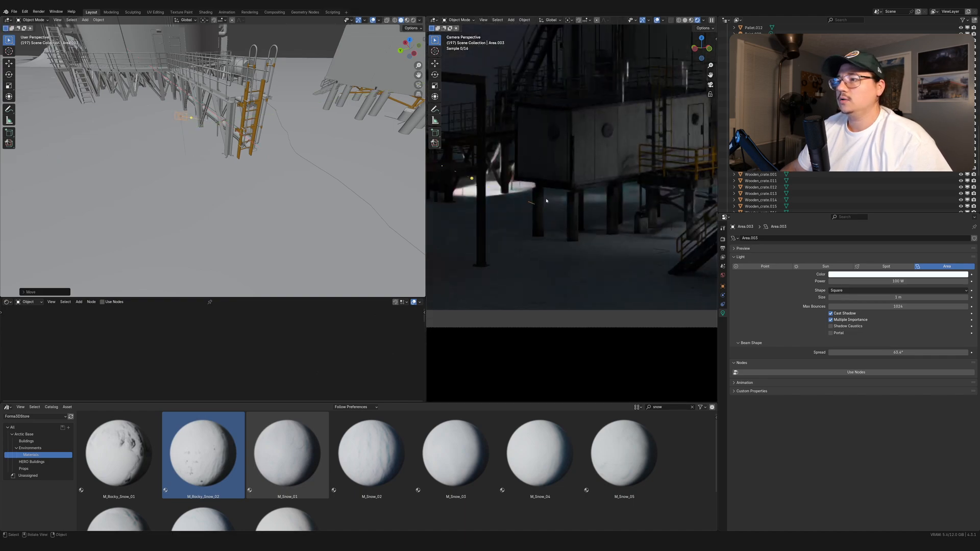
key("r")
key("z")
left_click(300, 112)
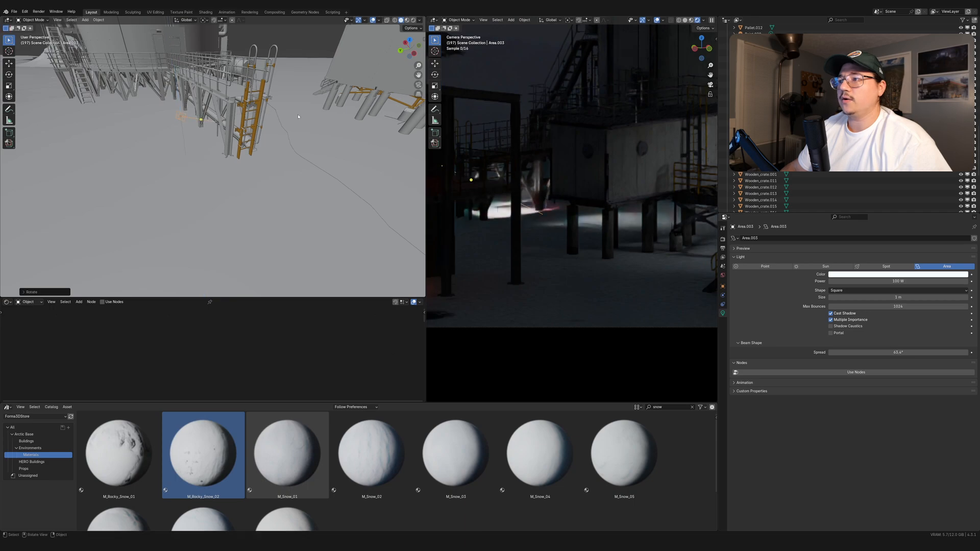
key("r")
key("r")
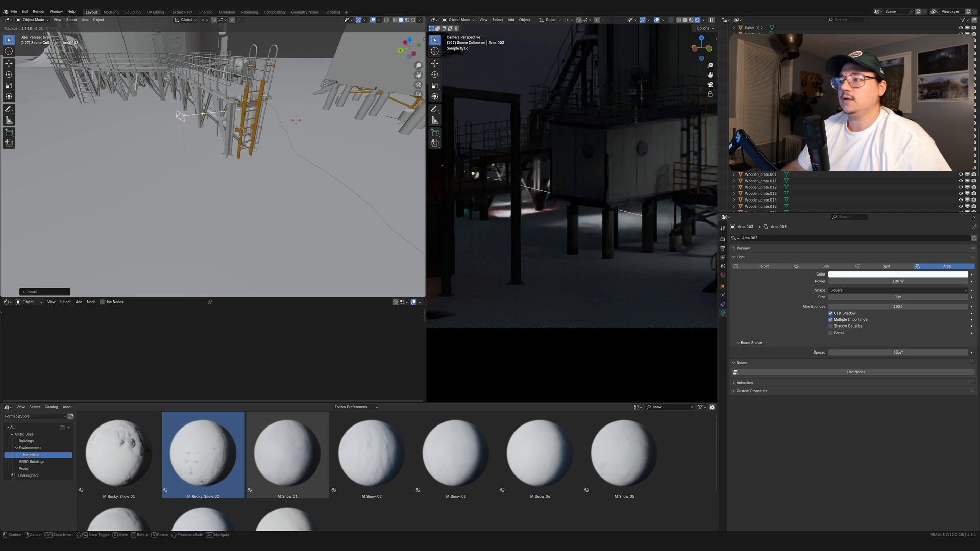
left_click(297, 119)
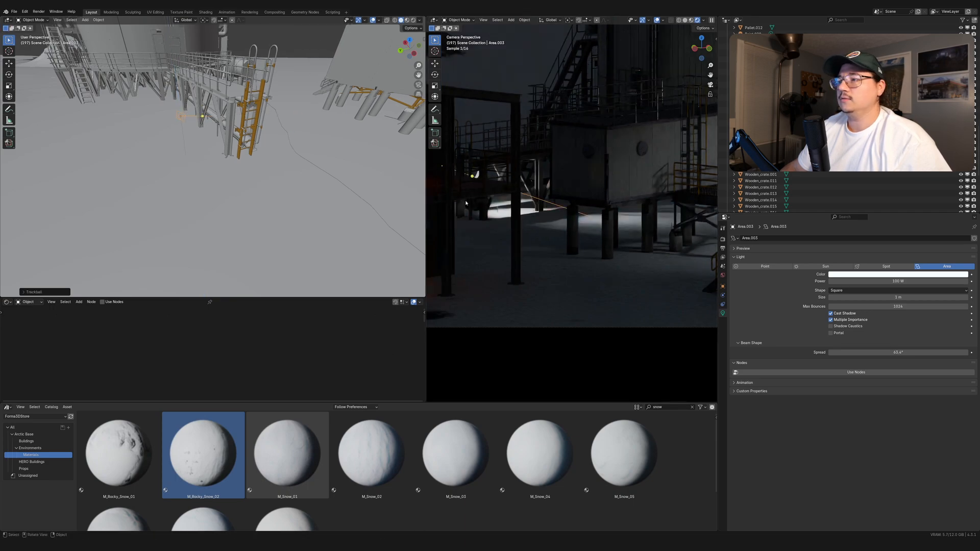
Step: Reposition the area light horizontally on the open ground beside the end of the walkway
key("g")
key("shift+z")
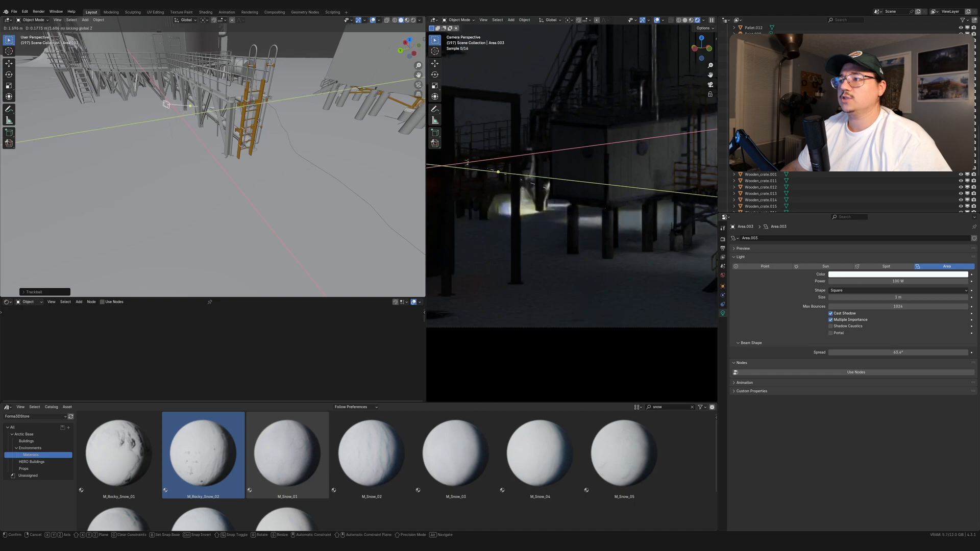
left_click(292, 156)
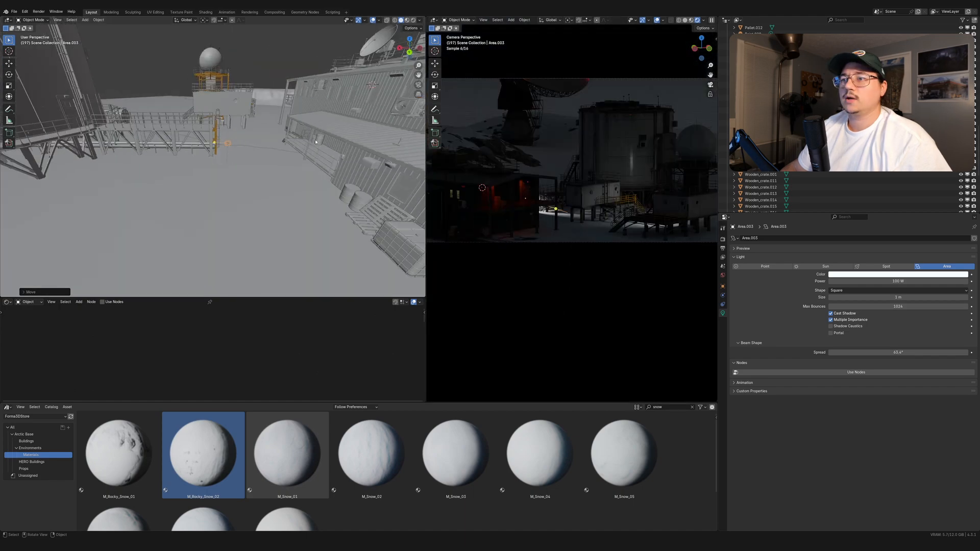
middle_click_drag(315, 142, 285, 176)
key("g")
key("shift+z")
left_click(318, 163)
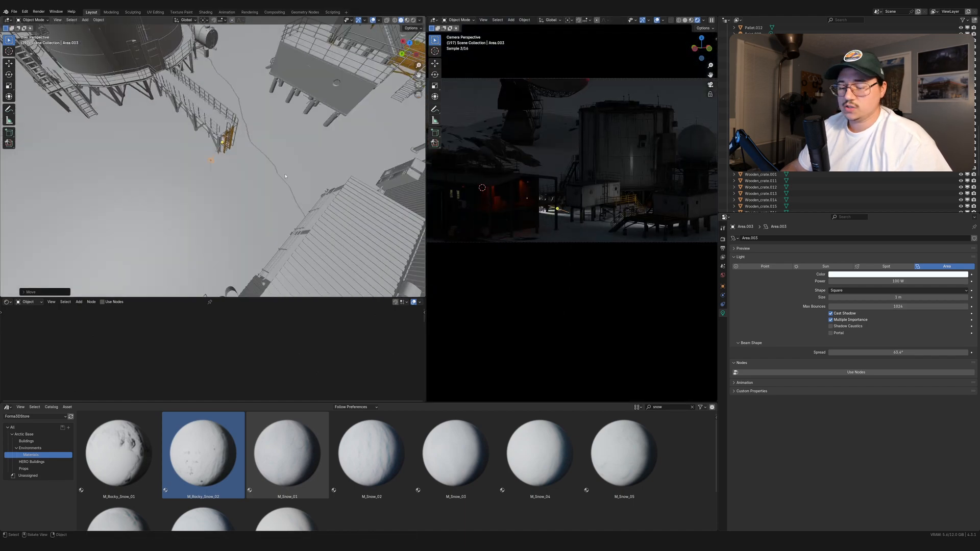
Step: Duplicate the area light and move the copy horizontally to the corner of the large building facing the elevated cabin
key("shift+d")
key("shift+z")
left_click(277, 97)
scroll(286, 114, "down", 3)
middle_click_drag(301, 139, 241, 153)
key("g")
key("shift+z")
left_click(267, 266)
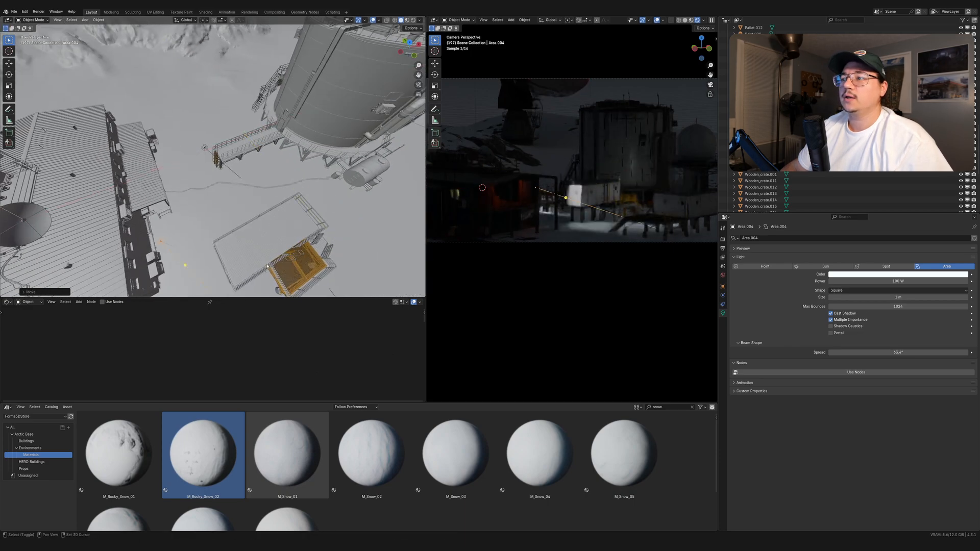
Step: Rotate the copied area light about the Z axis and shift it horizontally near the building's roof corner
middle_click_drag(268, 266, 287, 179)
key("r")
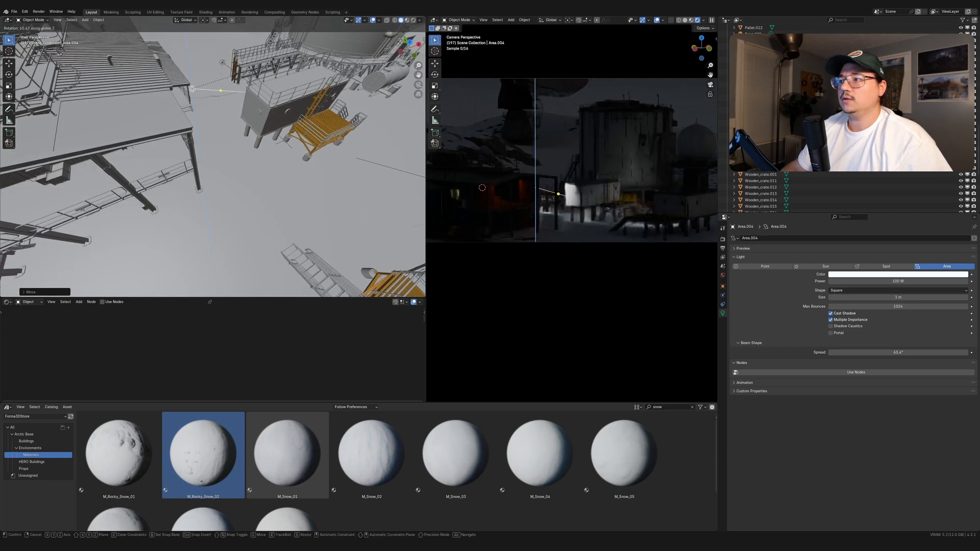
left_click(275, 72)
middle_click_drag(275, 72, 257, 102)
key("g")
key("shift+z")
left_click(218, 162)
Step: Adjust the copied area light's position, raise it to roof height, and tilt its beam down toward the ground
key("g")
left_click(235, 153)
key("g")
key("z")
left_click(229, 137)
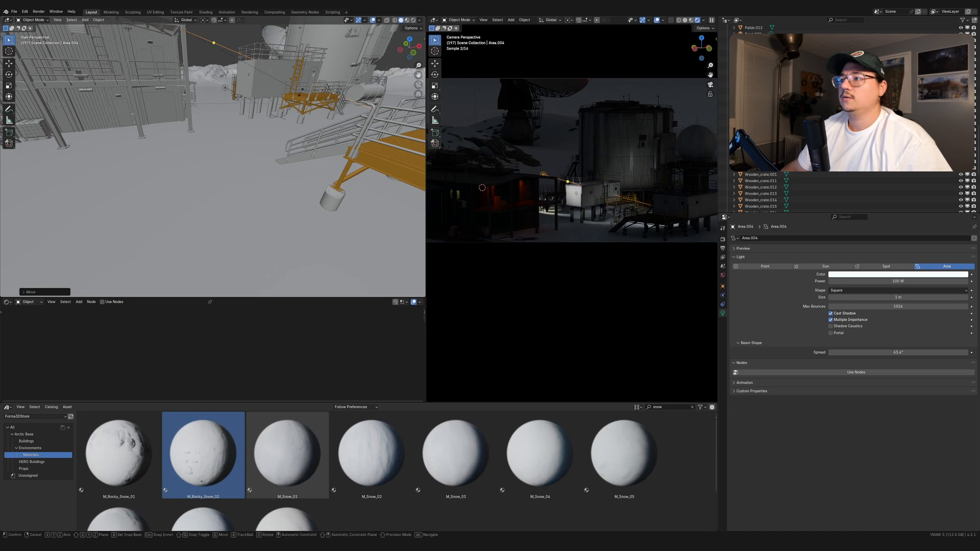
key("r")
left_click(267, 160)
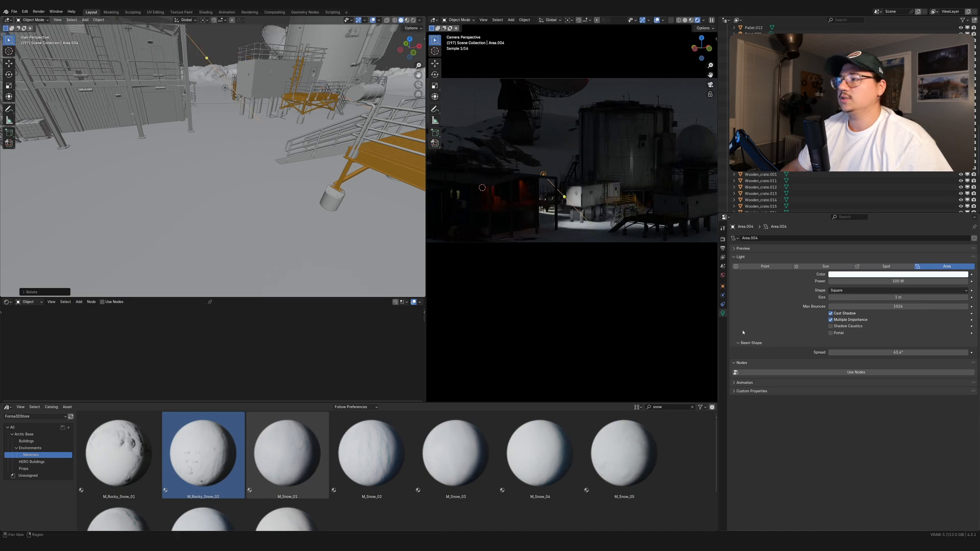
Step: Set the copied area light's beam spread to 90°
double_click(907, 352)
type("1")
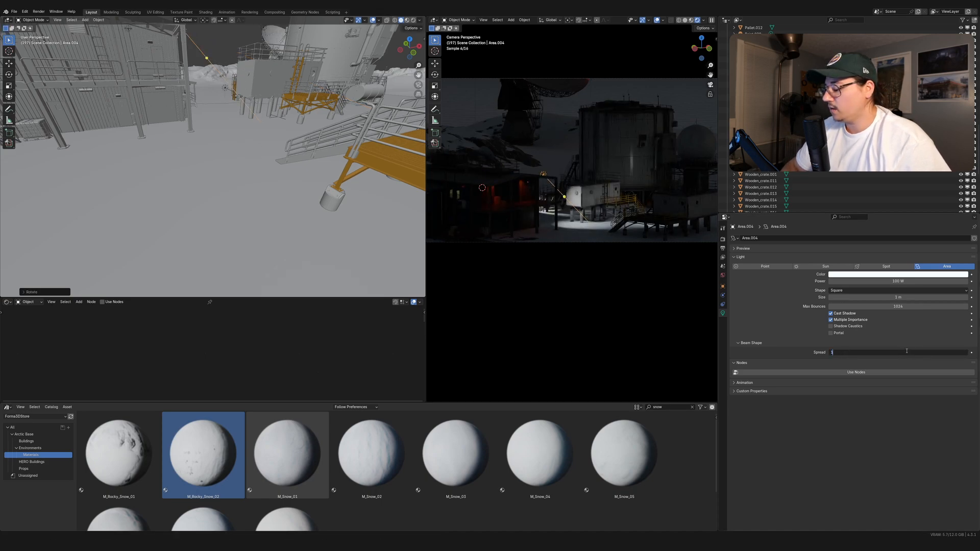
type("18")
key("Return")
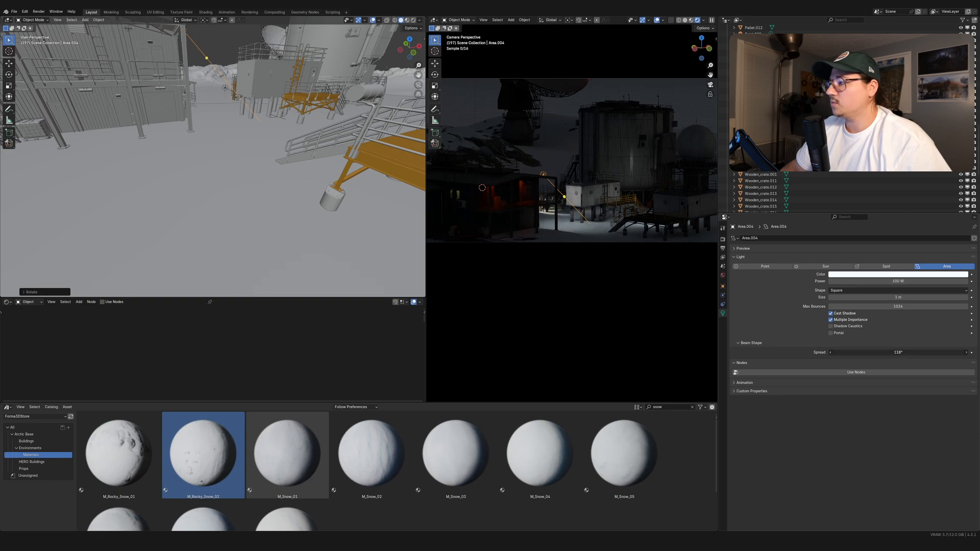
left_click_drag(907, 352, 895, 352)
double_click(891, 352)
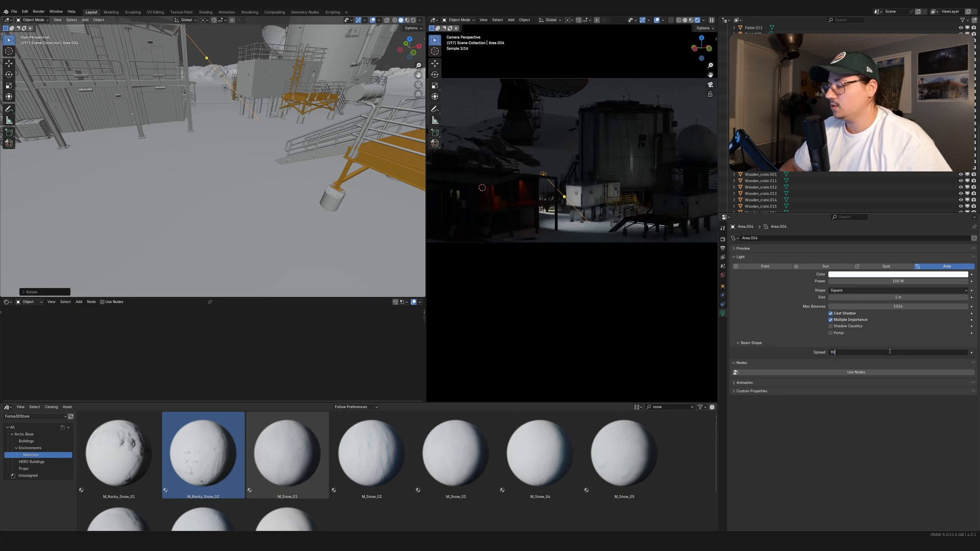
key("Return")
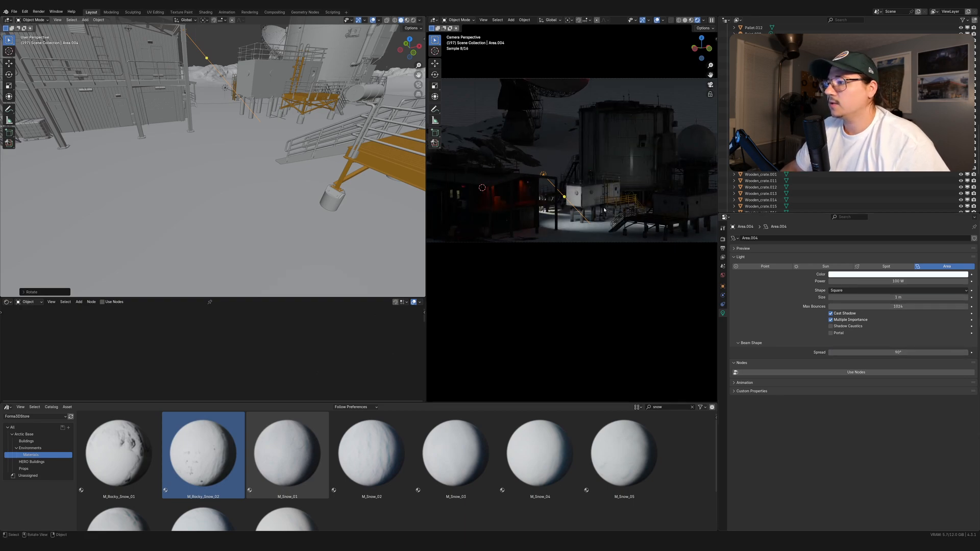
scroll(604, 210, "up", 2)
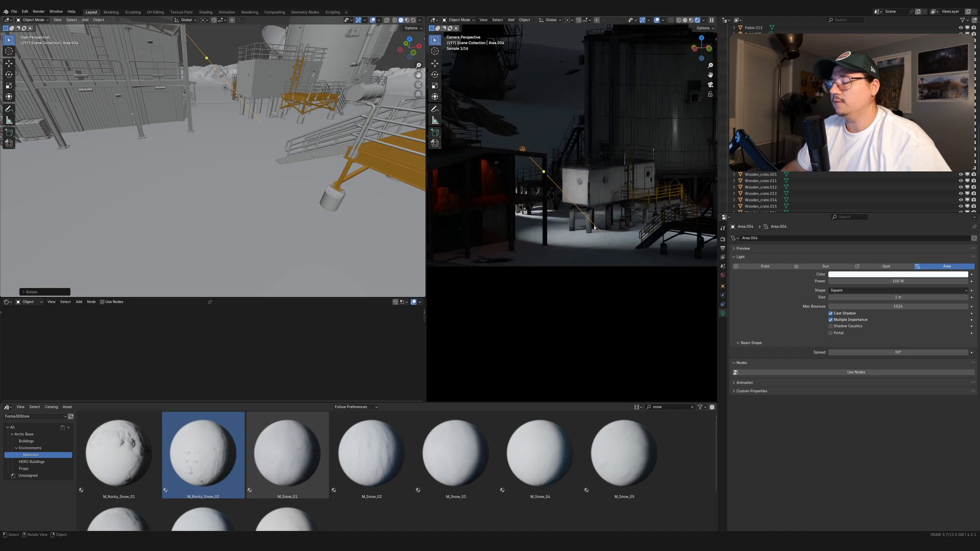
Step: Rotate the copied area light about the Z axis so its beam runs along the building front, away from the elevated cabin
middle_click_drag(259, 102, 215, 153)
key("r")
key("z")
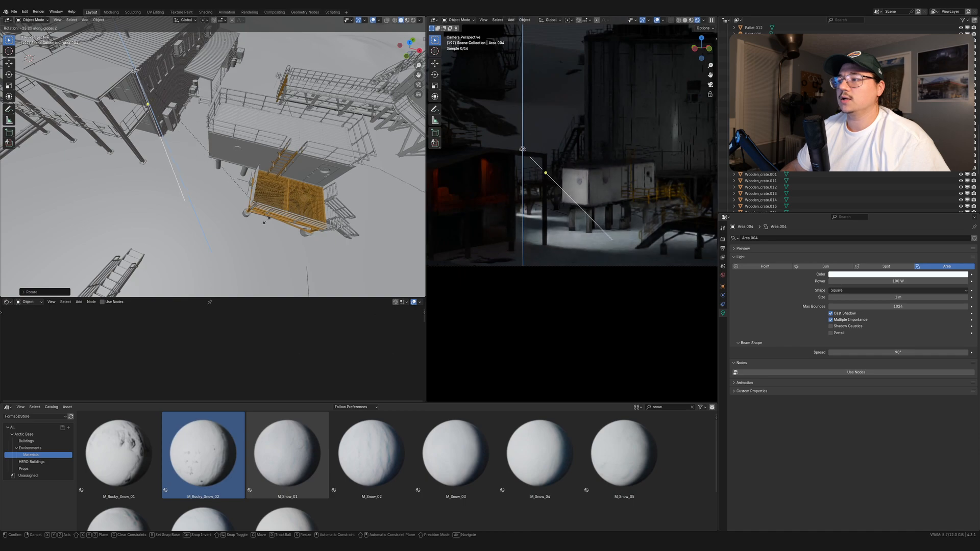
left_click(230, 275)
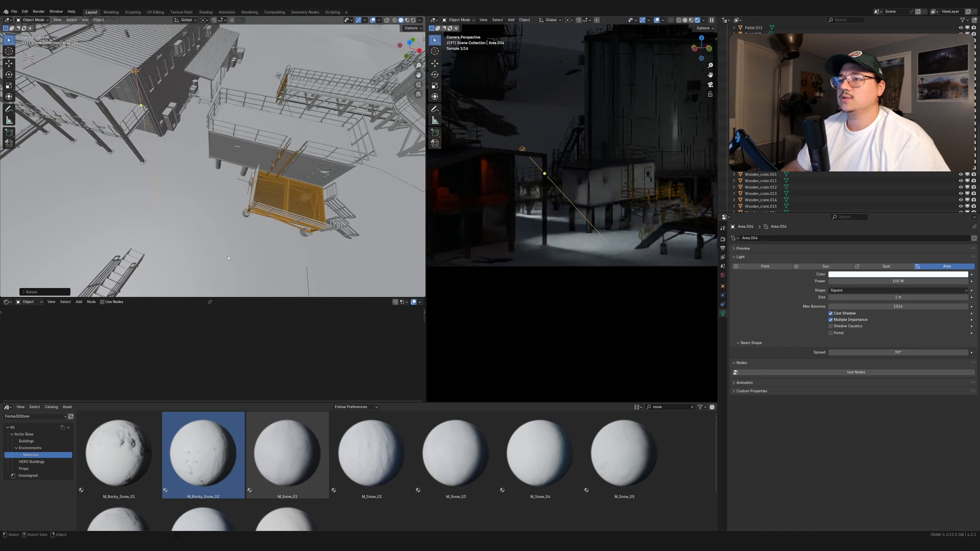
Step: Move the copied area light horizontally to the outer front corner of the large building's roof
scroll(228, 259, "down", 2)
scroll(587, 225, "down", 1)
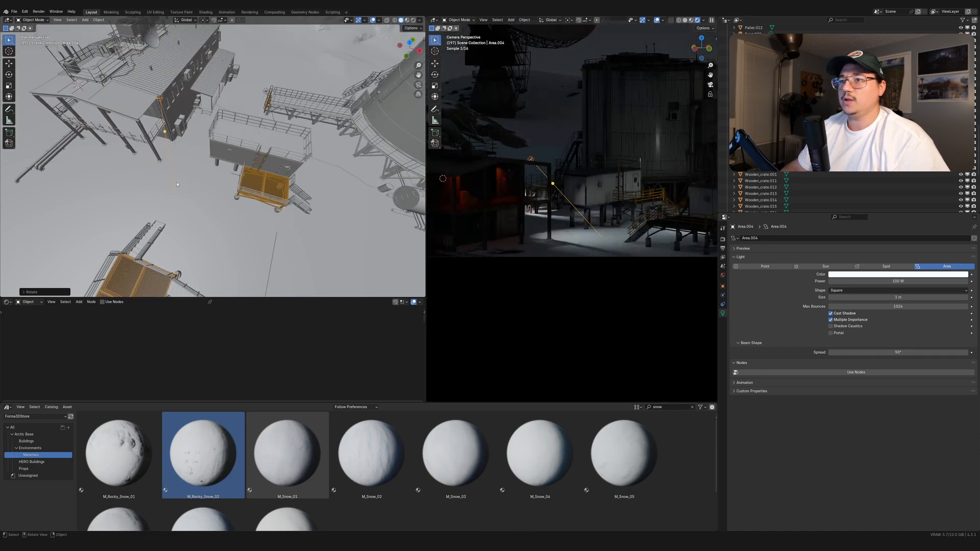
middle_click_drag(252, 208, 220, 184)
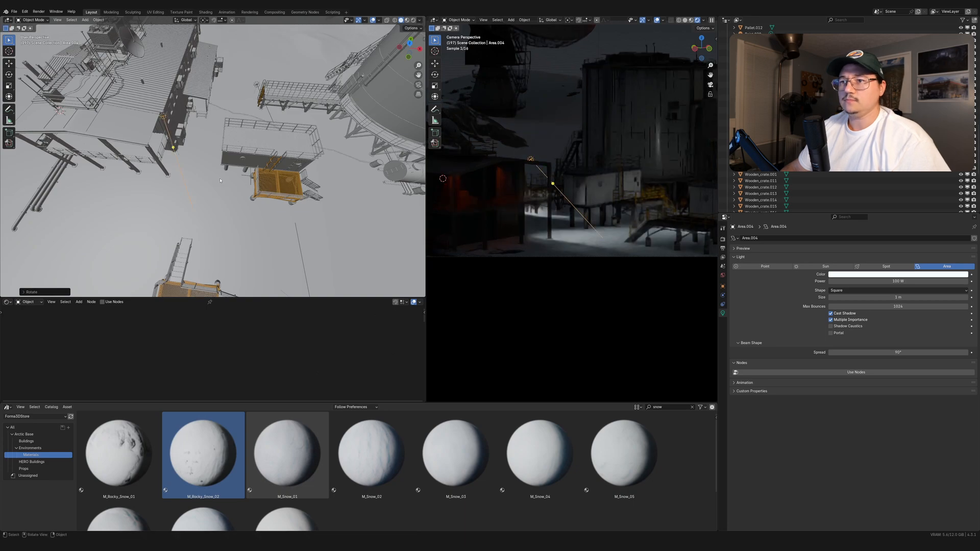
key("g")
key("shift+z")
left_click(207, 210)
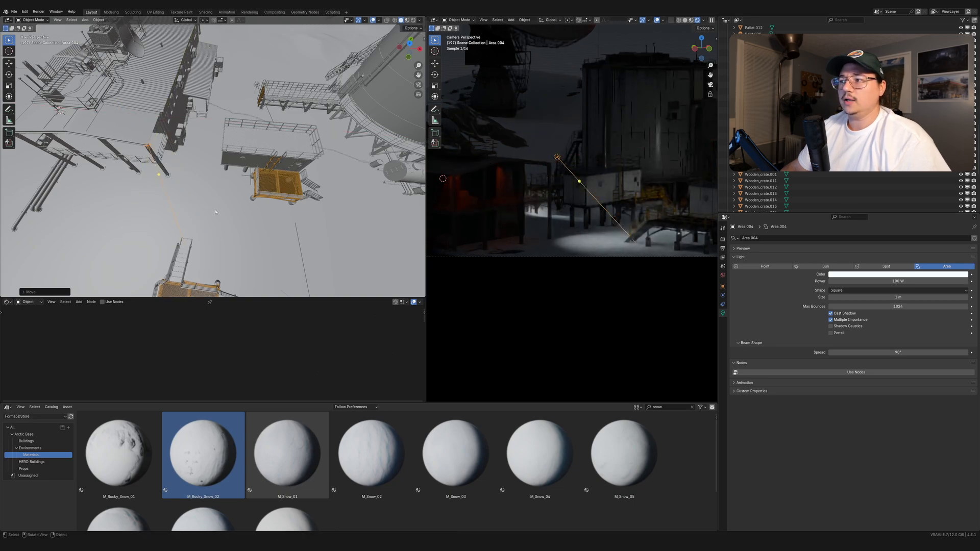
Step: Turn the roof-corner area light about the Z axis toward the elevated cabin and lower it slightly
key("r")
key("z")
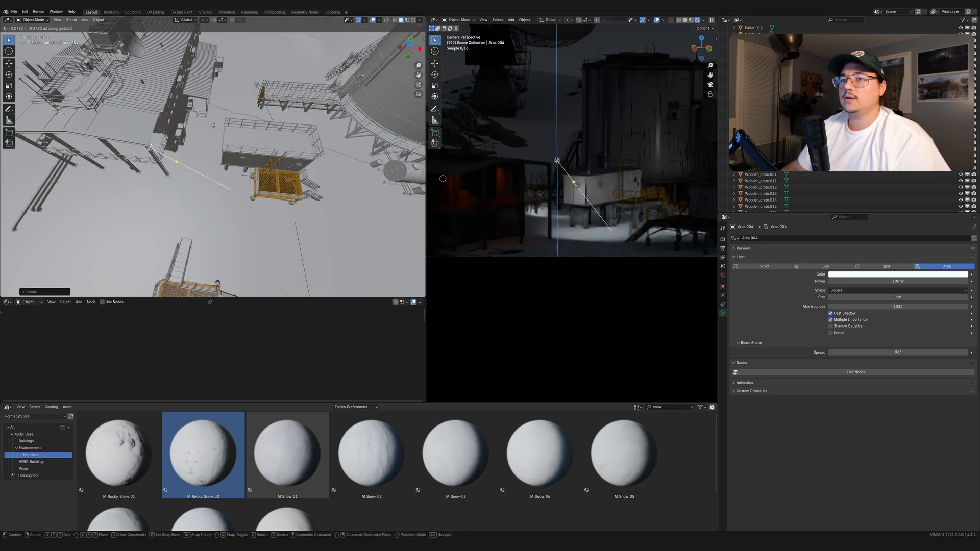
left_click(215, 120)
Step: Nudge the roof-corner area light horizontally against the building and rotate it about the Z axis toward the snow before the cabin
middle_click_drag(214, 120, 253, 178)
key("g")
key("shift+z")
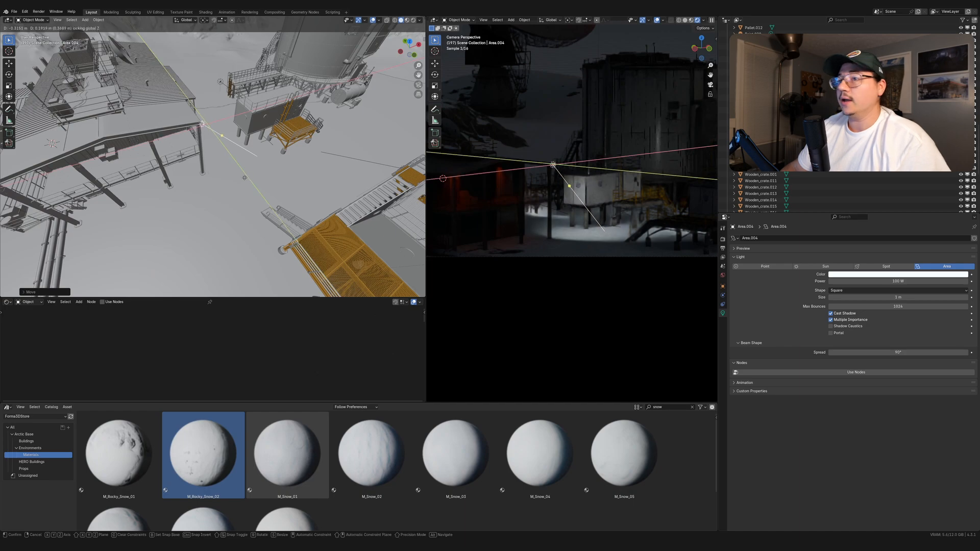
left_click(249, 178)
key("r")
key("z")
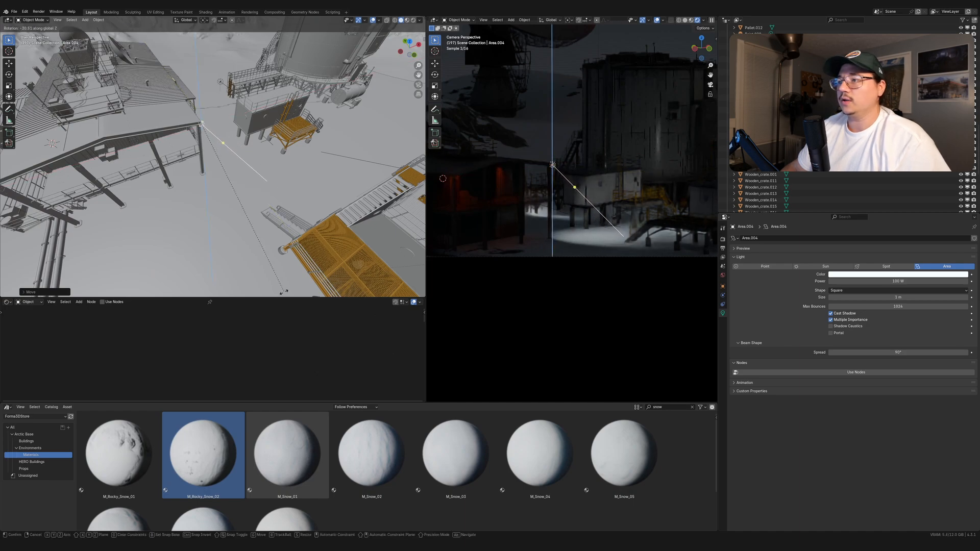
key("Return")
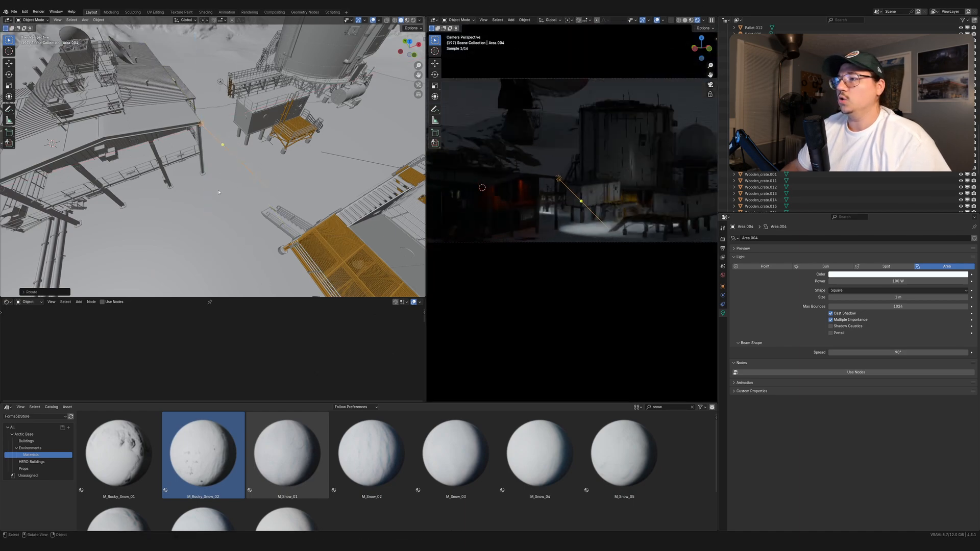
Step: Tilt the roof-corner area light so its beam falls more steeply onto the snow before the elevated cabin
middle_click_drag(266, 153, 291, 120)
key("r")
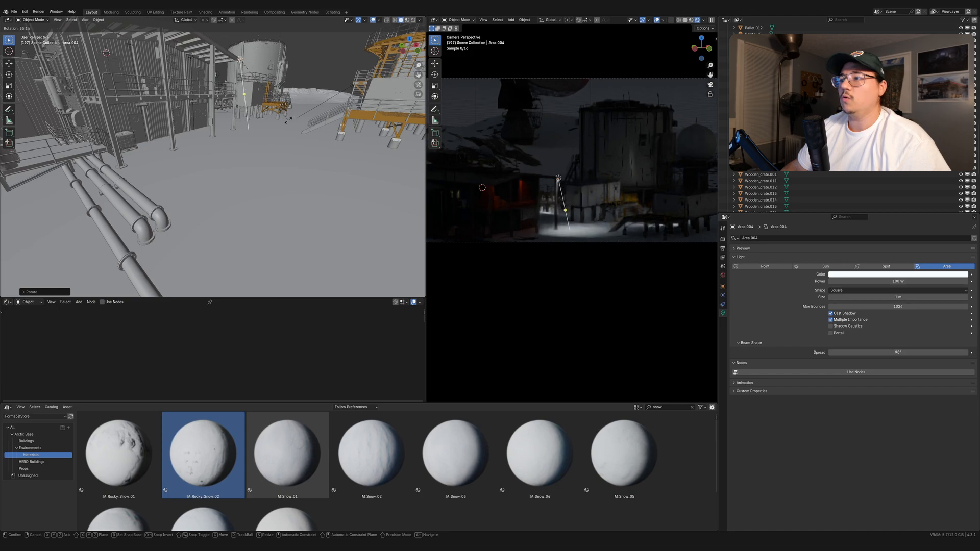
key("Return")
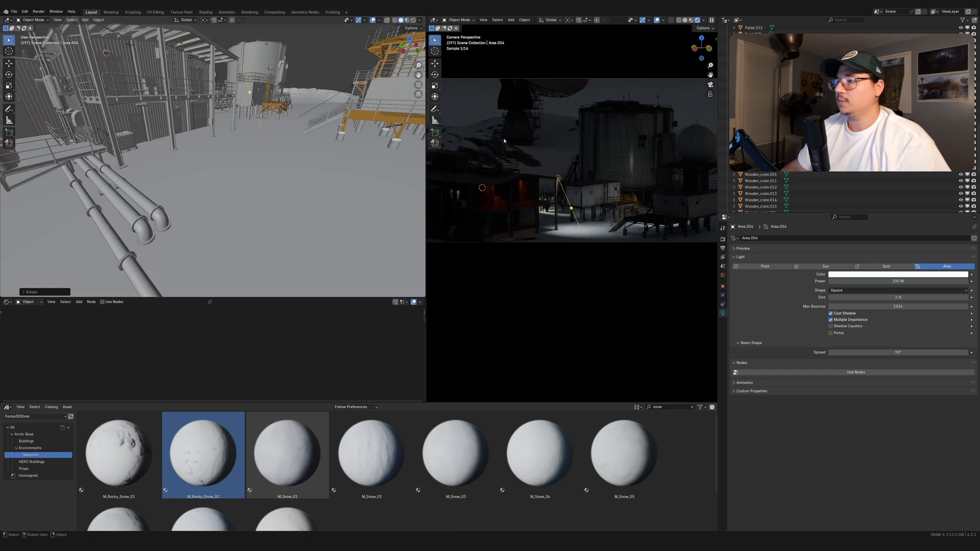
scroll(569, 193, "up", 9)
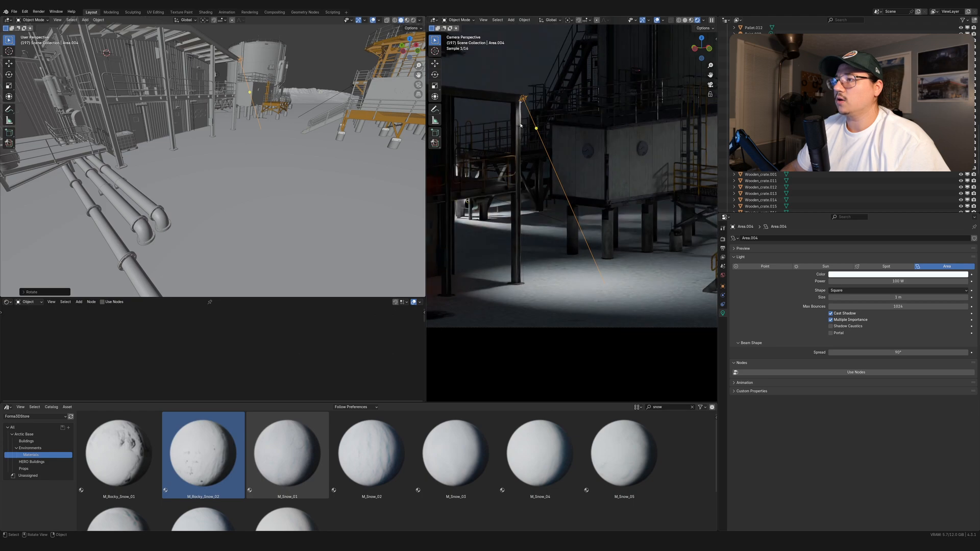
middle_click_drag(542, 273, 561, 252, "shift")
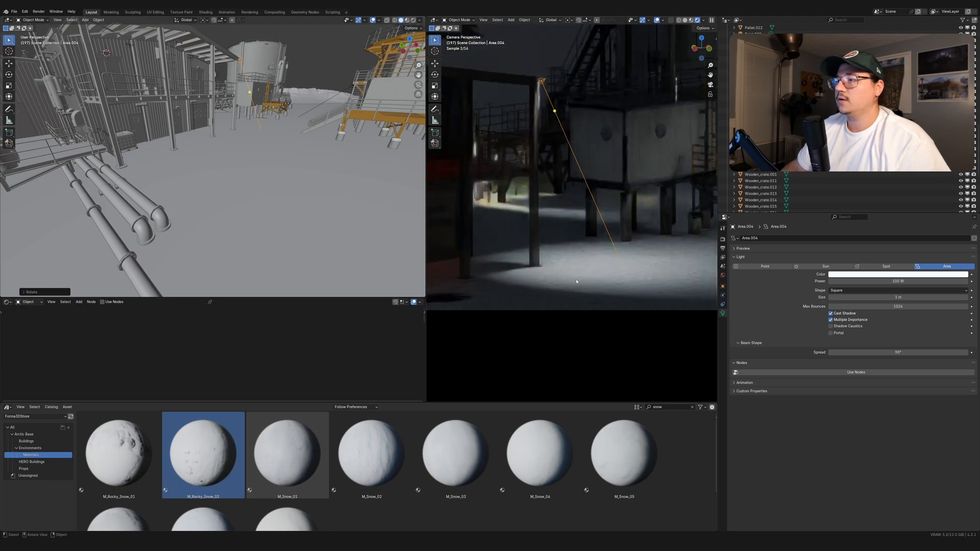
scroll(509, 267, "down", 6)
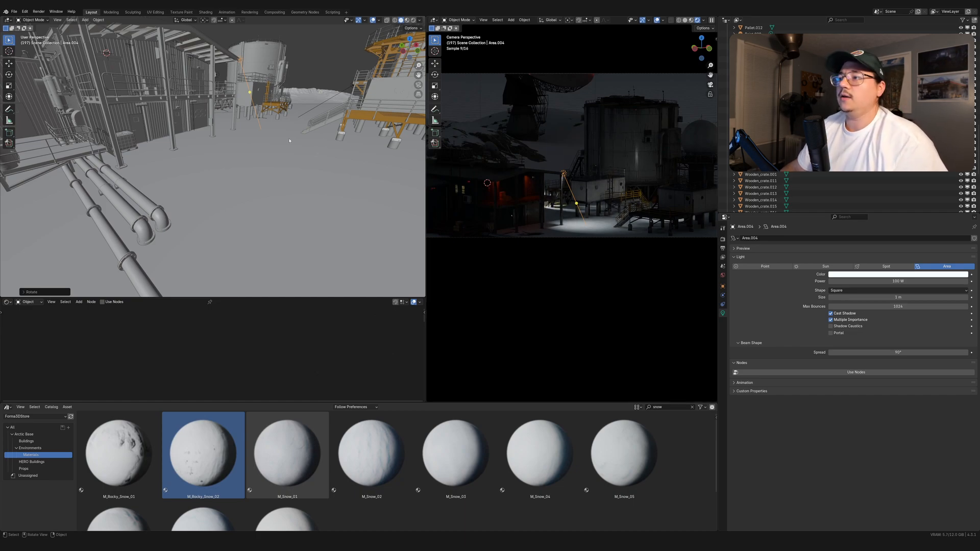
Step: Turn the roof-corner area light about the Z axis and set its spread to 80°
middle_click_drag(287, 135, 251, 106)
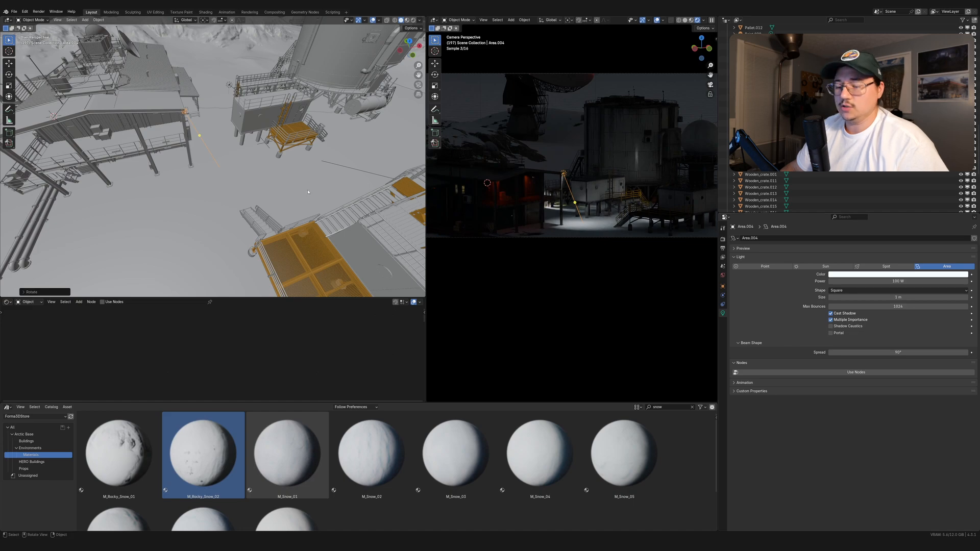
key("r")
key("z")
left_click(282, 218)
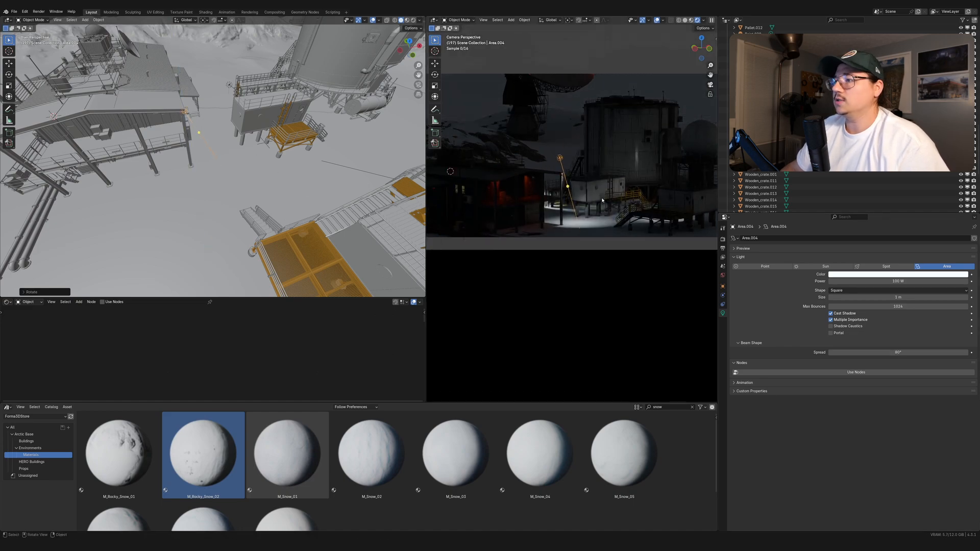
scroll(601, 200, "up", 3)
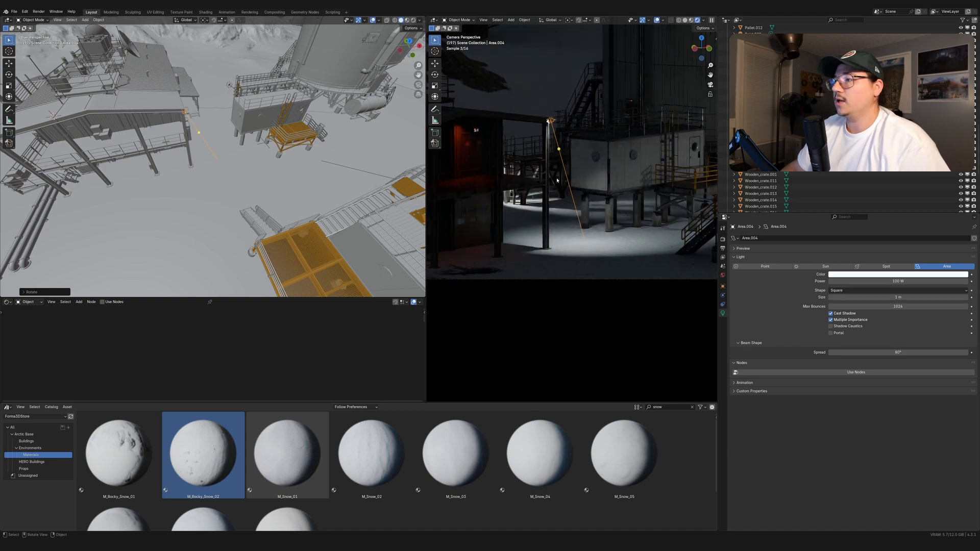
scroll(621, 183, "up", 3)
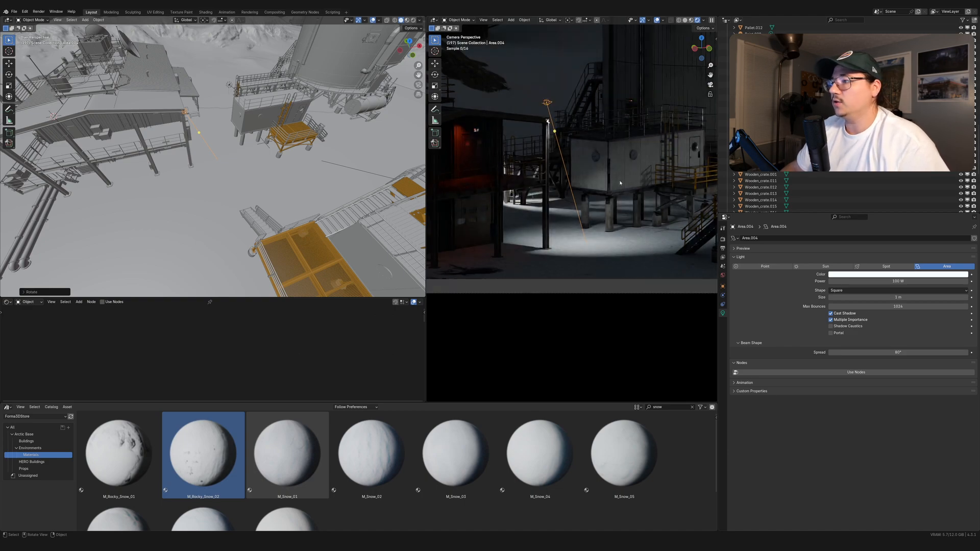
Step: Nudge the elevated cabin module beside the cylindrical tank
left_click(633, 215)
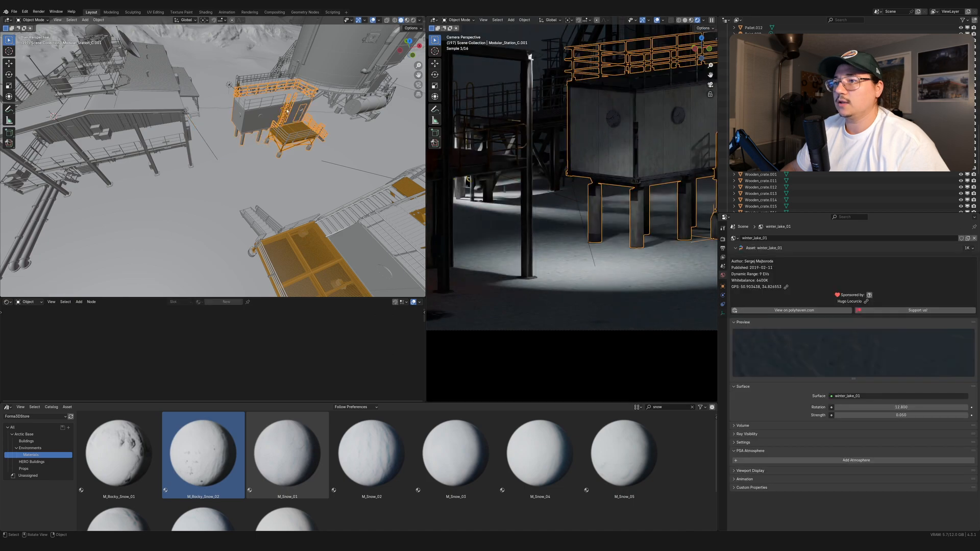
key("g")
left_click(284, 109)
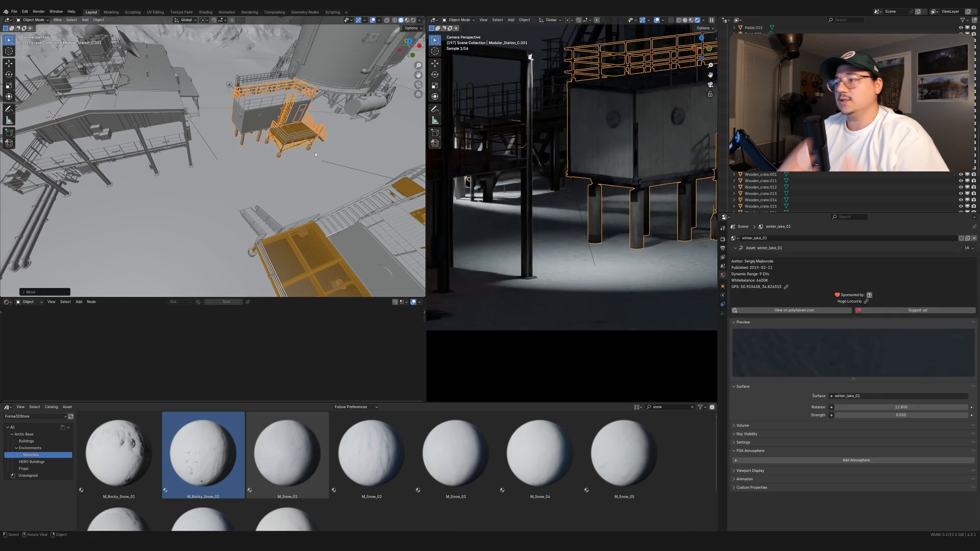
Step: Reselect the roof-corner area light and rotate it about the Z axis so its beam points toward the snow in front of the large building
left_click(202, 137)
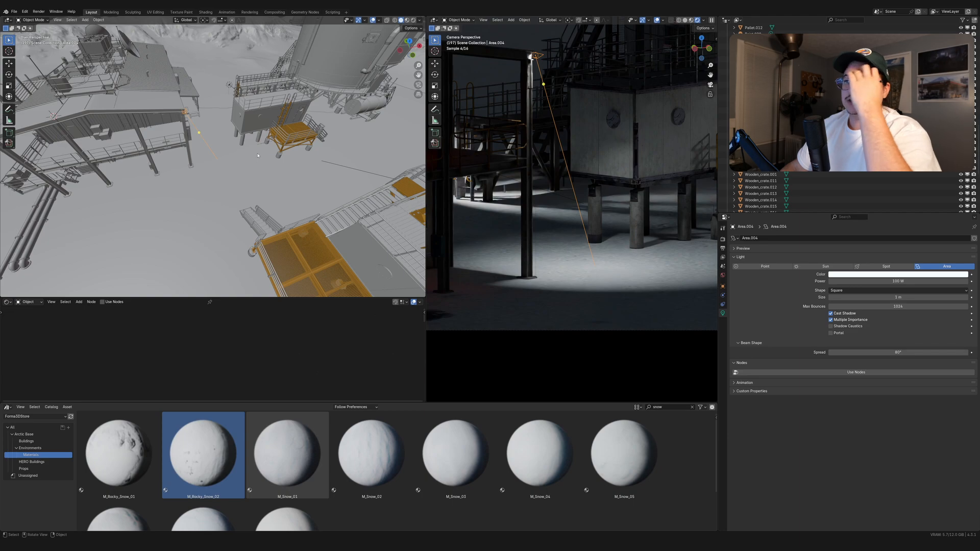
scroll(603, 205, "down", 9)
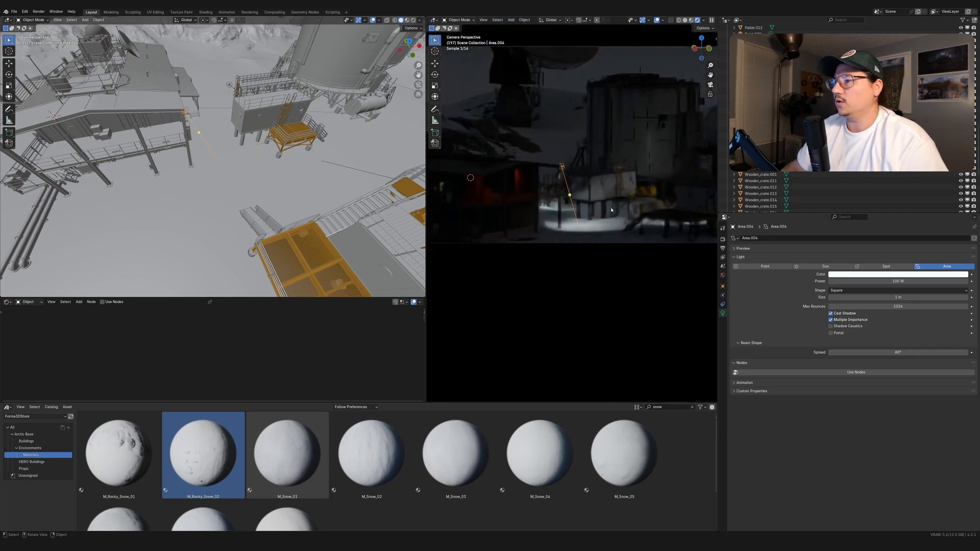
key("r")
key("z")
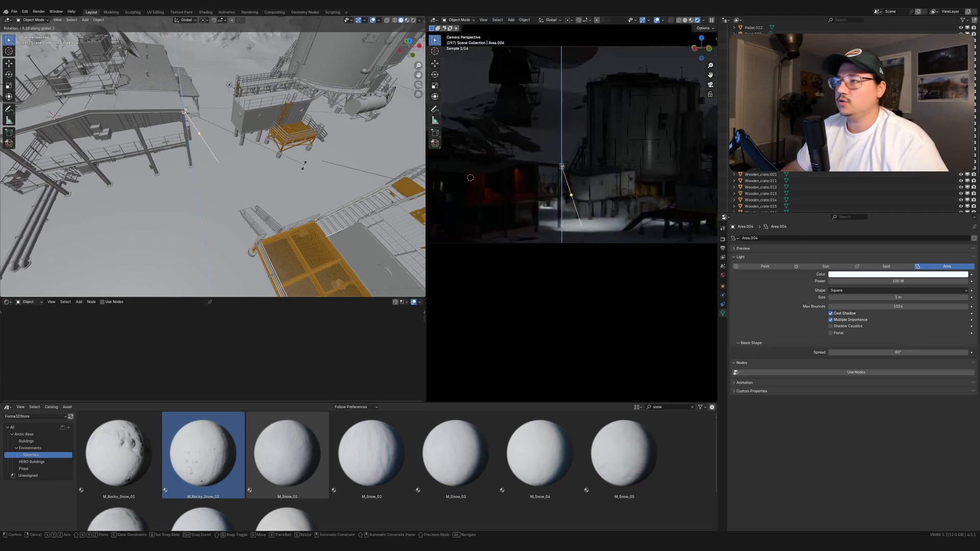
left_click(178, 273)
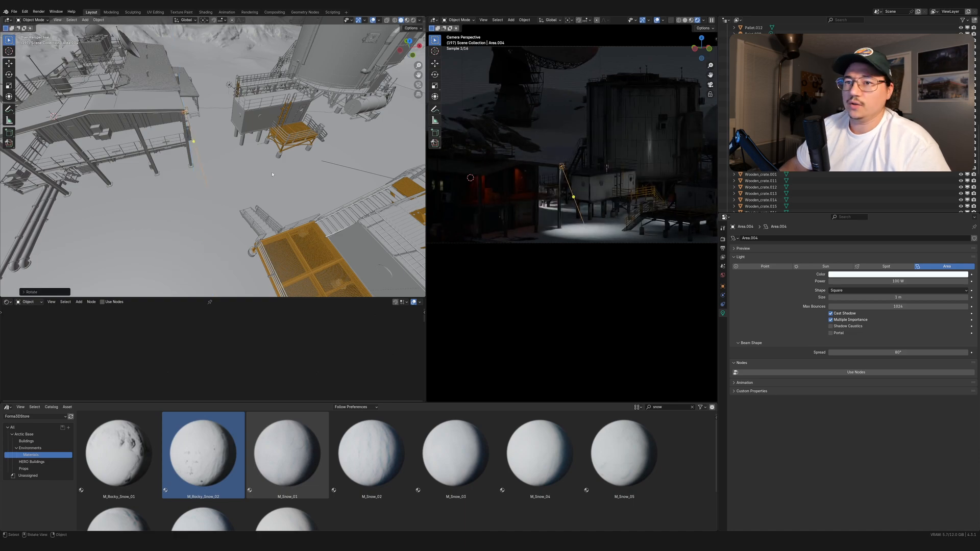
Step: Duplicate the roof-corner area light and place the copy above the cabin on the platform in front of the dome
scroll(242, 170, "down", 5)
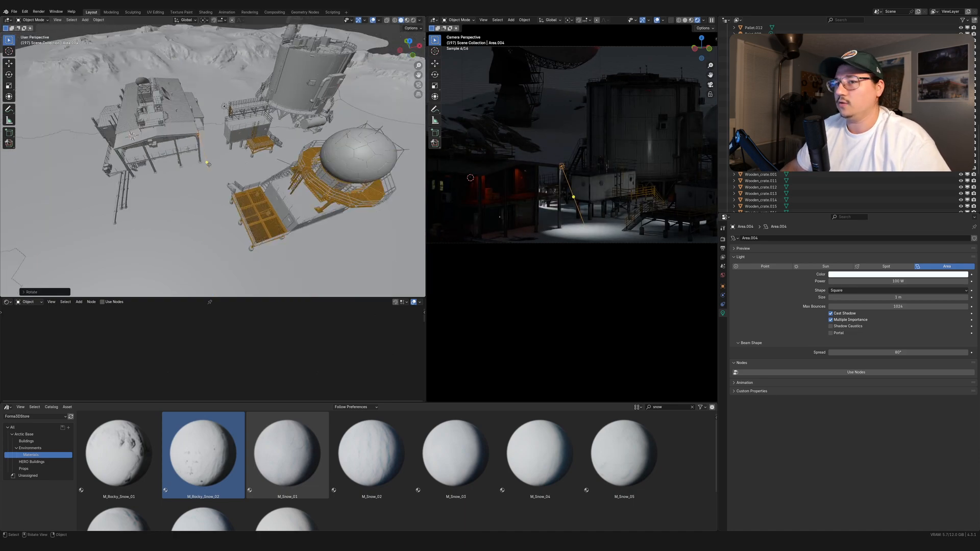
key("shift+d")
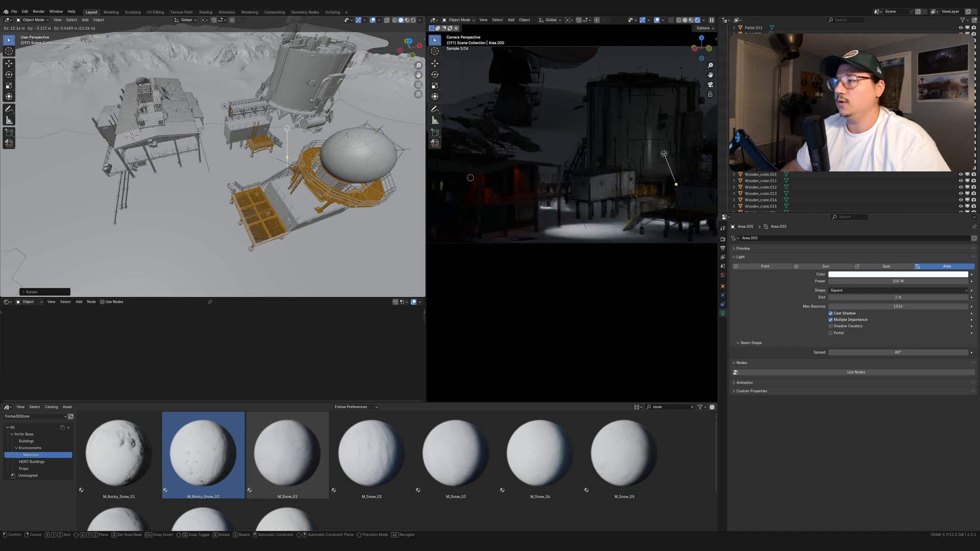
left_click(315, 159)
scroll(315, 159, "down", 3)
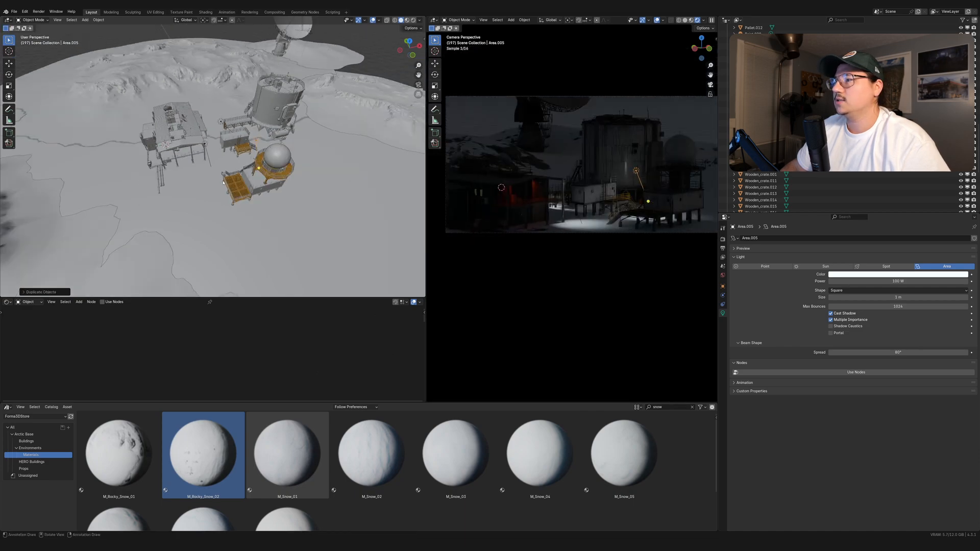
key("g")
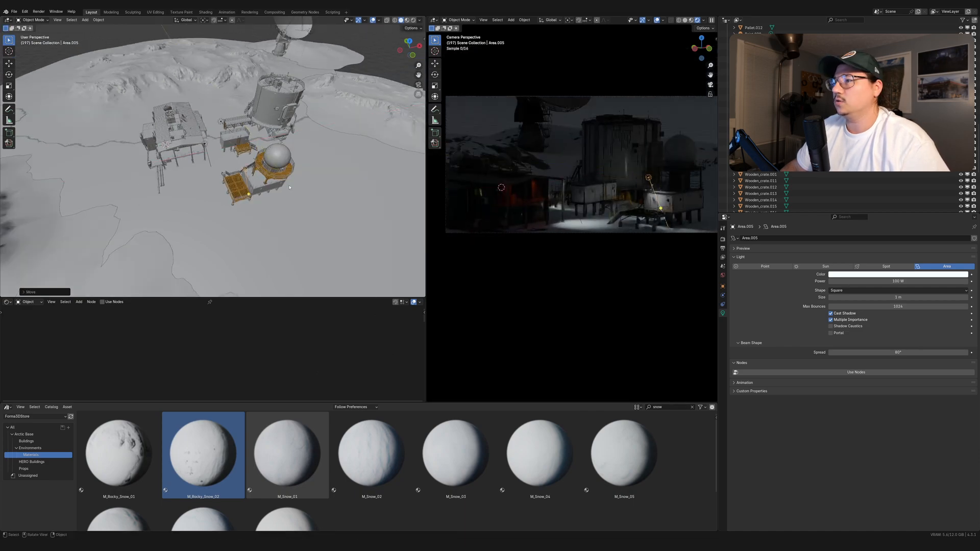
left_click(651, 218)
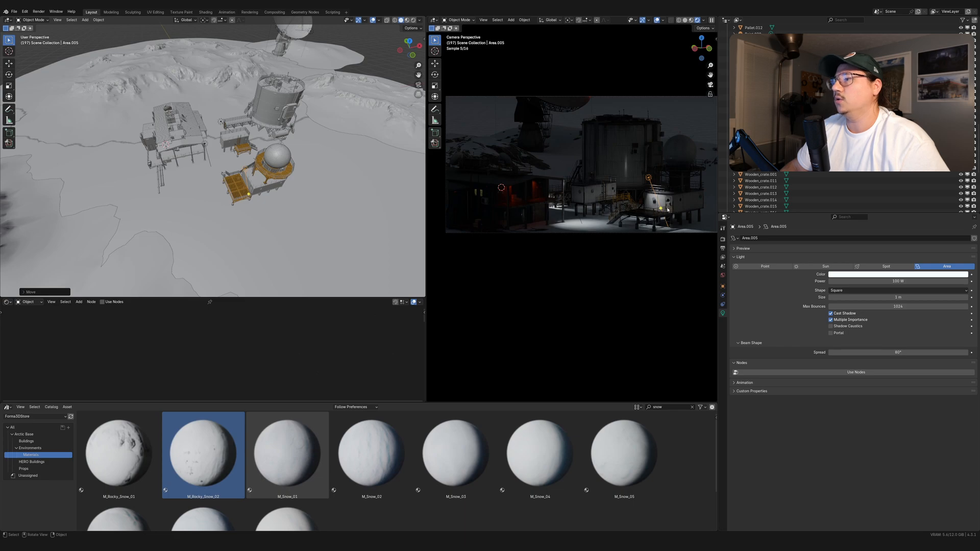
scroll(668, 210, "up", 6)
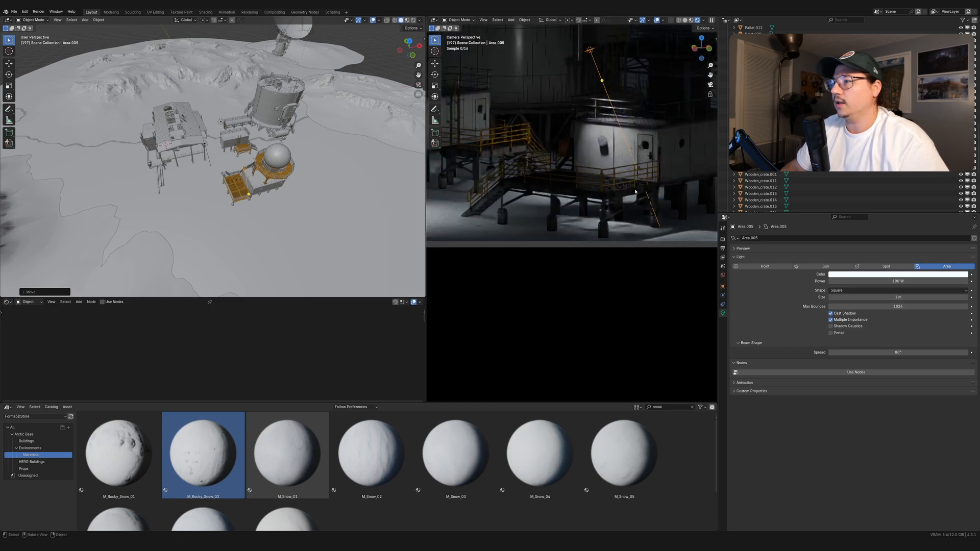
scroll(596, 115, "down", 2)
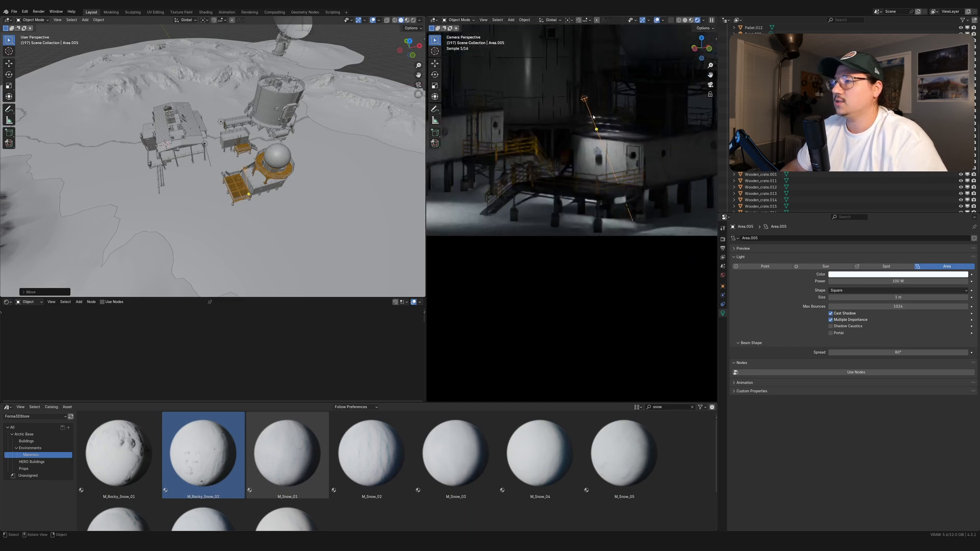
scroll(522, 158, "down", 2)
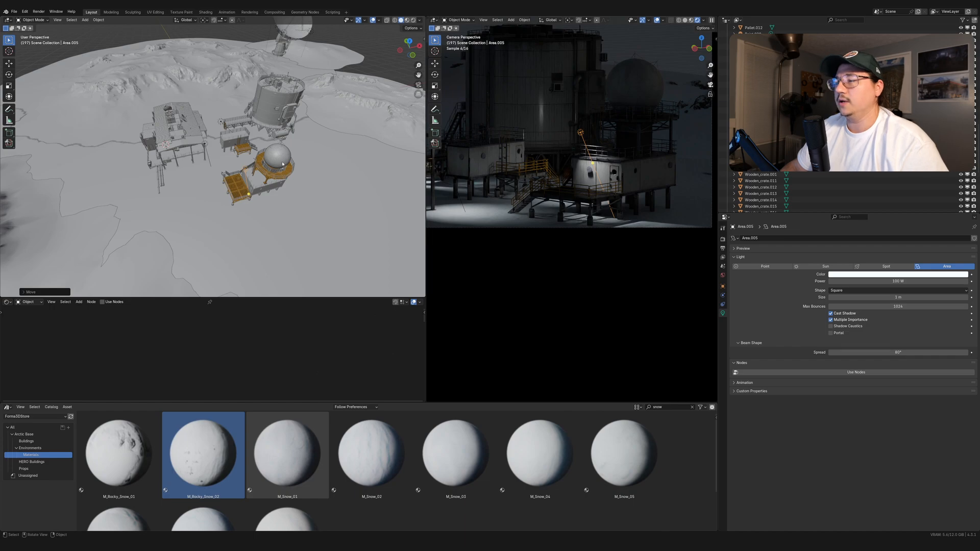
Step: Raise the copied area light along the Z axis and move it horizontally toward the cylindrical tank
key("g")
key("z")
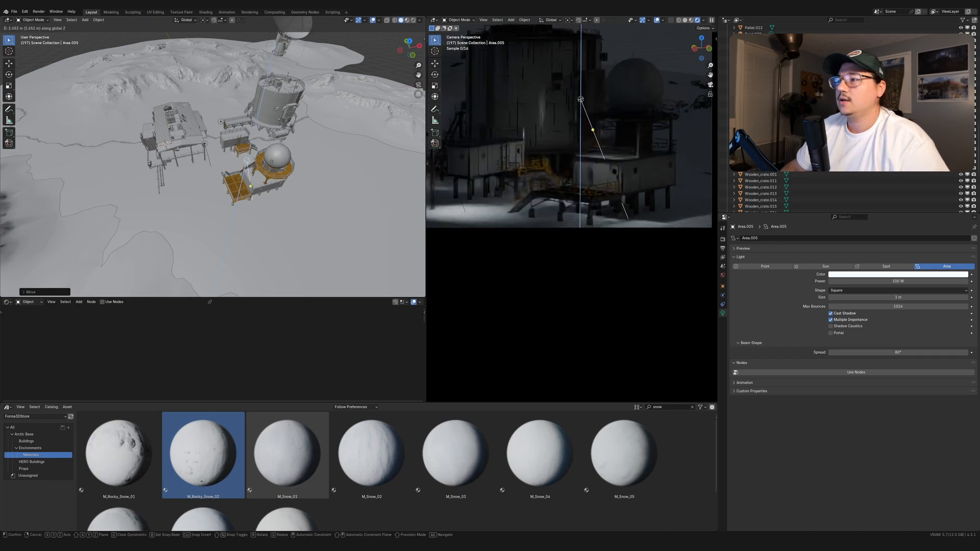
left_click(306, 166)
key("g")
key("shift+z")
left_click(307, 110)
scroll(534, 176, "down", 6)
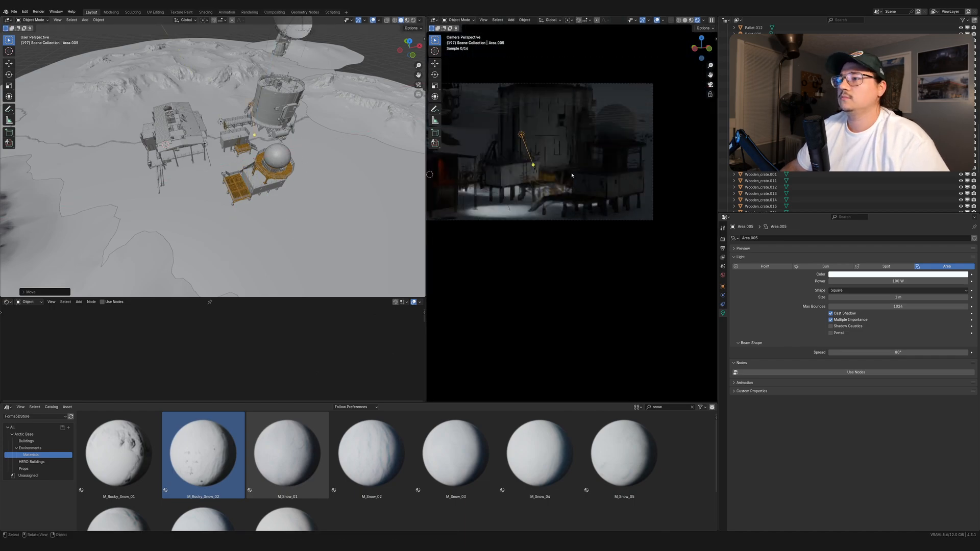
Step: Move the copied area light horizontally past the far end of the large building and rotate it to aim at the building
key("g")
key("shift+z")
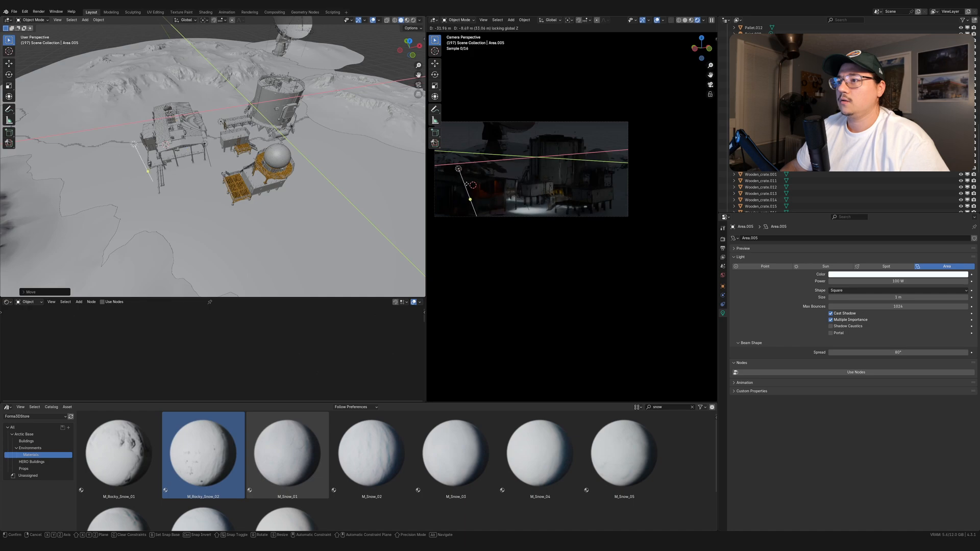
left_click(466, 185)
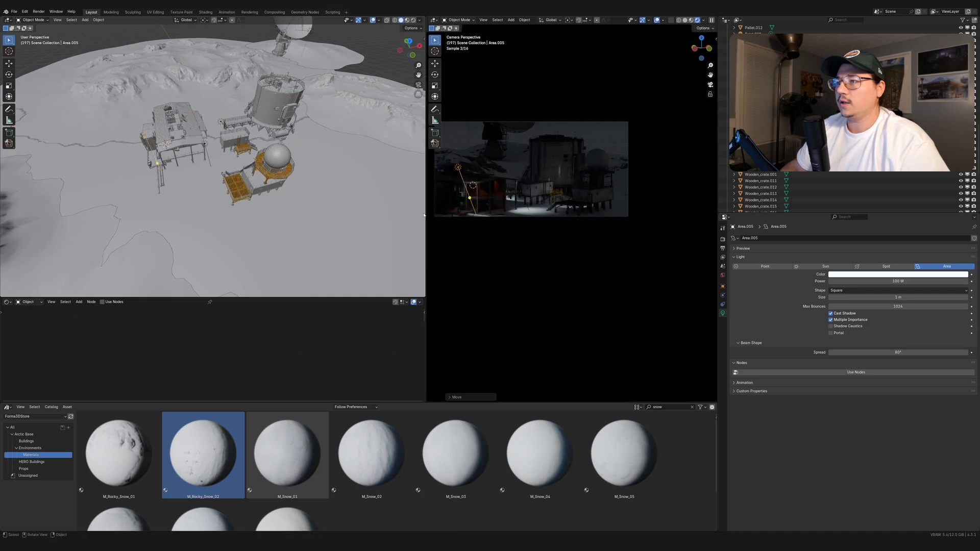
key("g")
key("shift+z")
key("r")
key("r")
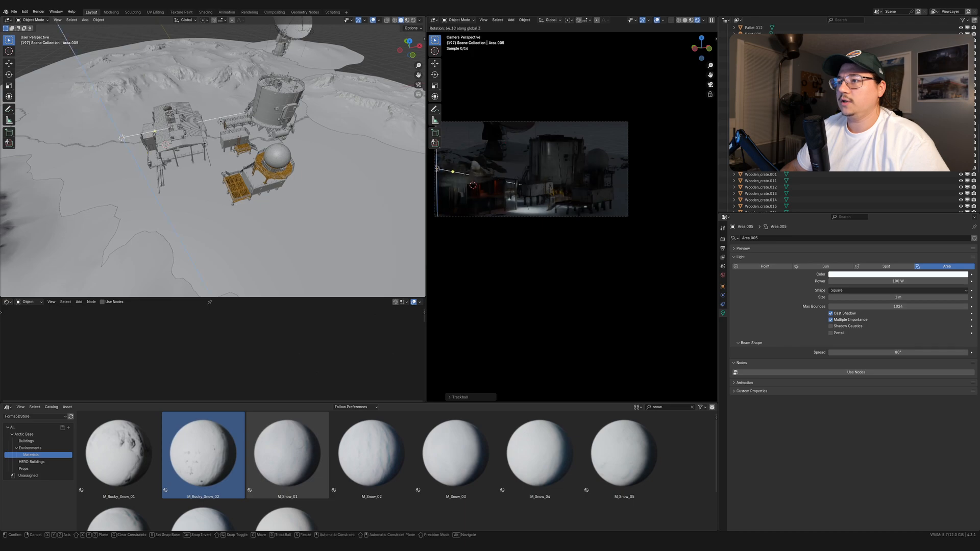
left_click(477, 169)
Step: Lower the copied area light close to the snow and tilt its beam upward toward the building
key("g")
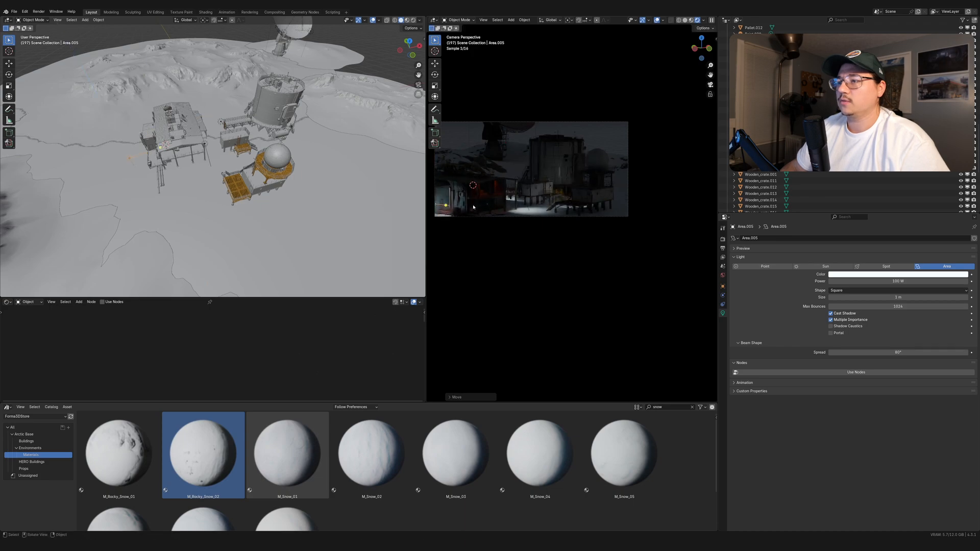
key("r")
key("r")
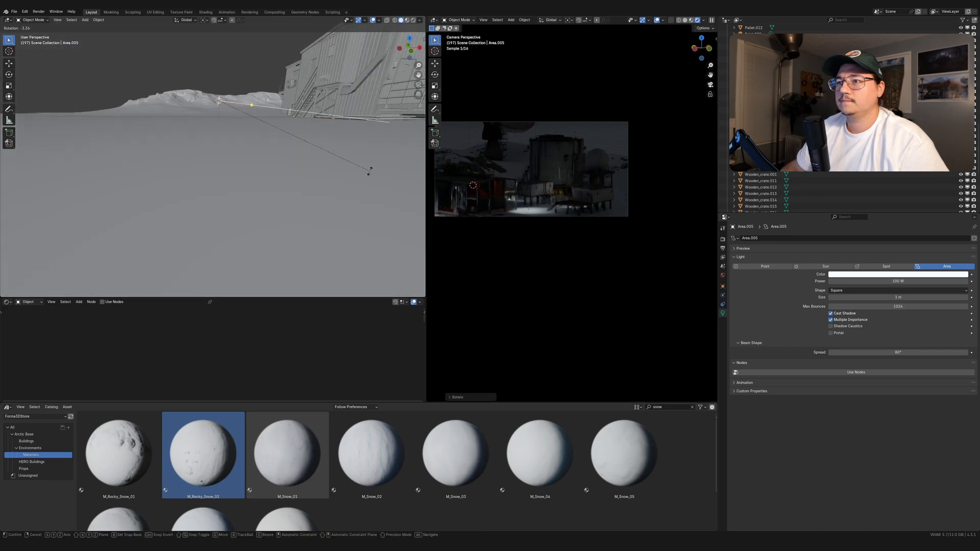
left_click(396, 125)
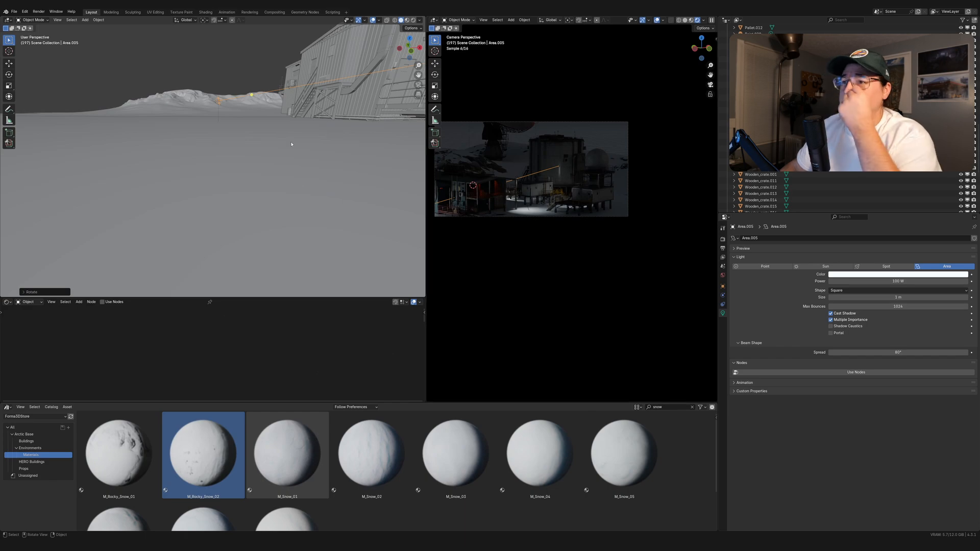
Step: Fine-tune the low area light's direction toward the building by rotating it about the Z axis
scroll(309, 148, "down", 2)
key("r")
key("z")
left_click(317, 159)
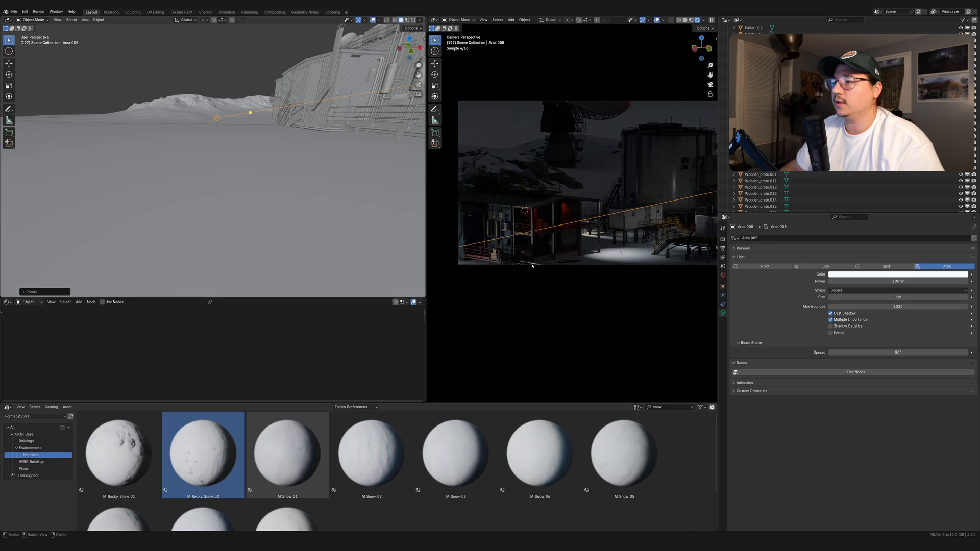
Step: Shift the low area light horizontally along the end of the large building, keeping its height fixed
scroll(532, 266, "up", 4)
middle_click_drag(547, 258, 603, 222, "shift")
middle_click_drag(340, 142, 348, 147)
key("g")
key("shift+z")
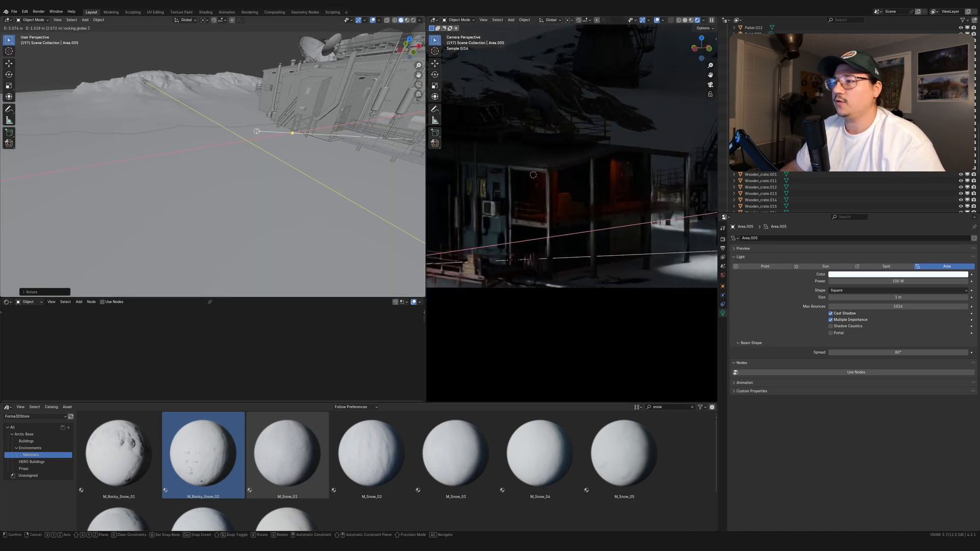
left_click(388, 134)
scroll(586, 230, "down", 3)
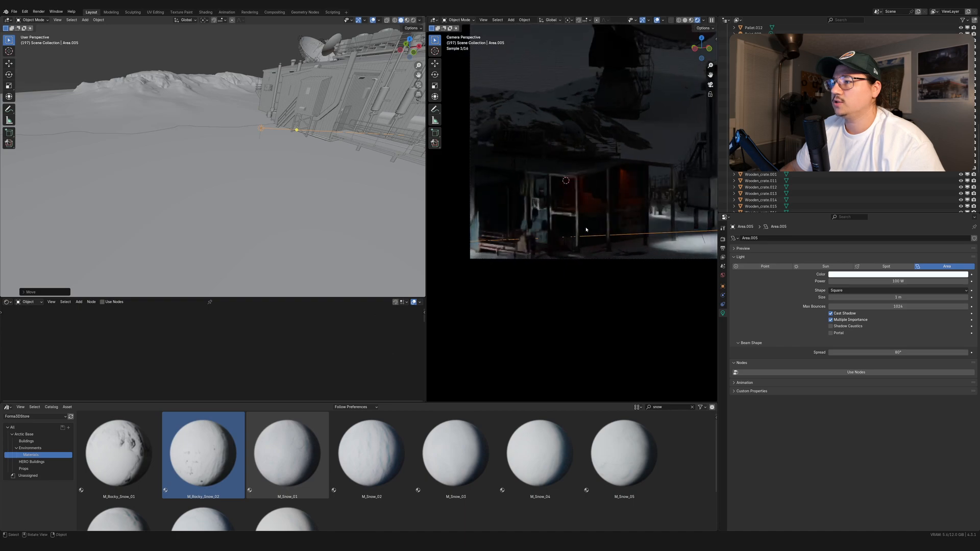
key("g")
key("shift+z")
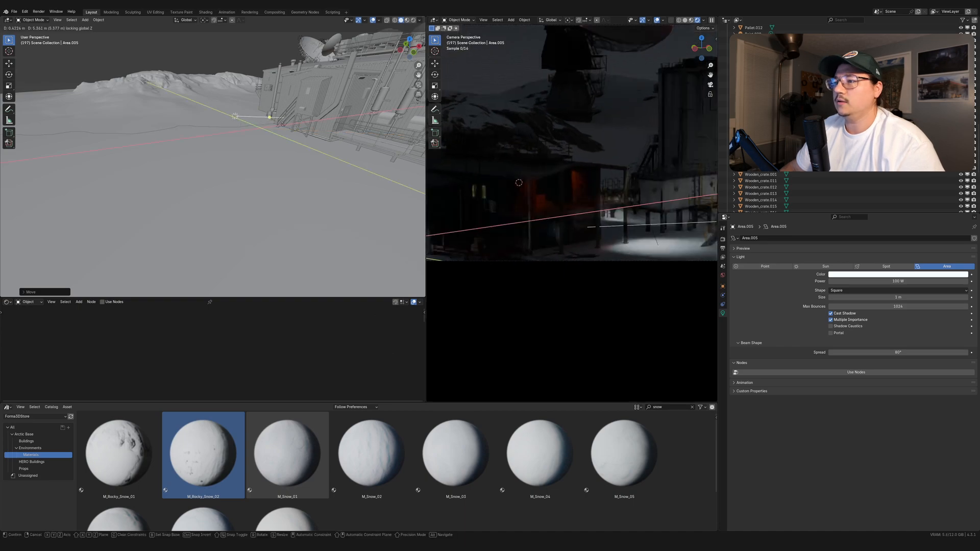
left_click(546, 231)
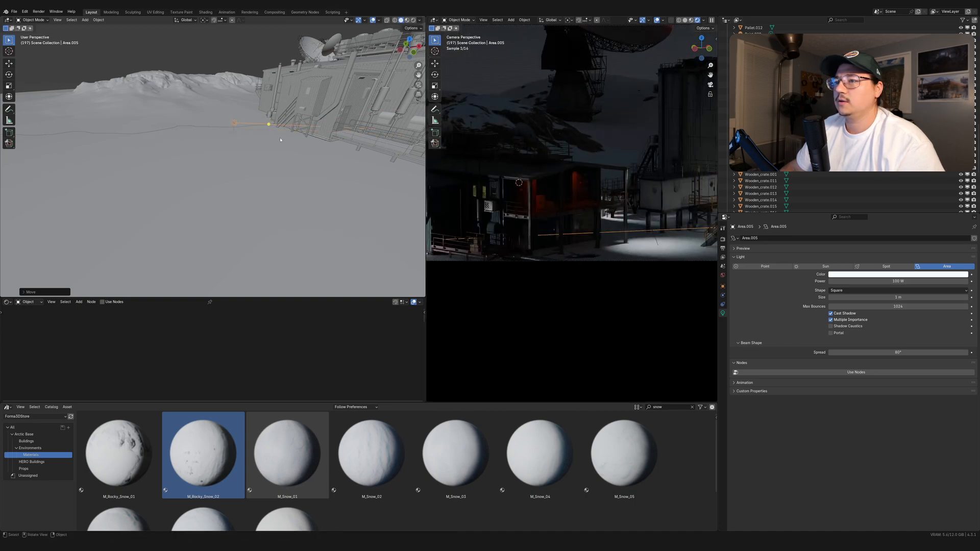
Step: Raise the area light along the Z axis to roof height and tilt its beam down toward the building
key("g")
key("z")
left_click(292, 82)
key("r")
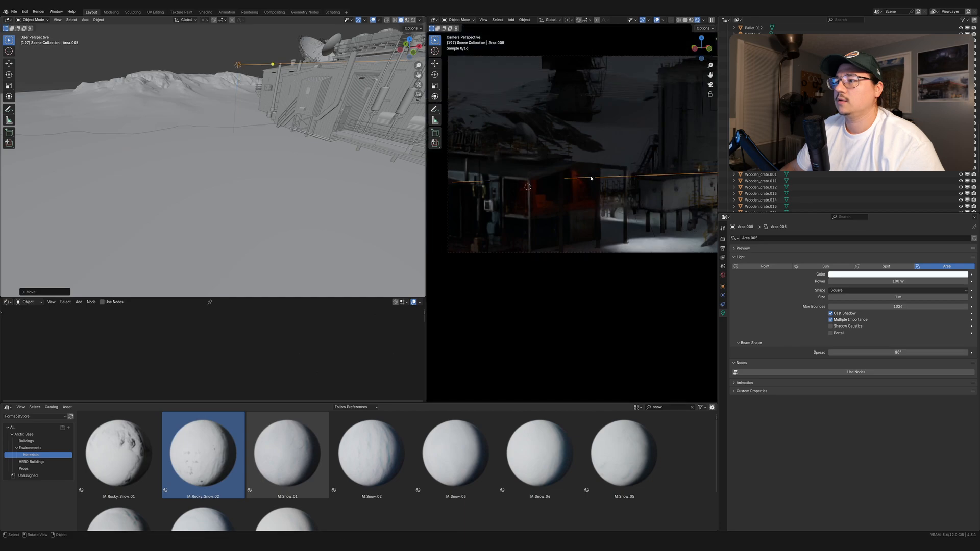
left_click(490, 233)
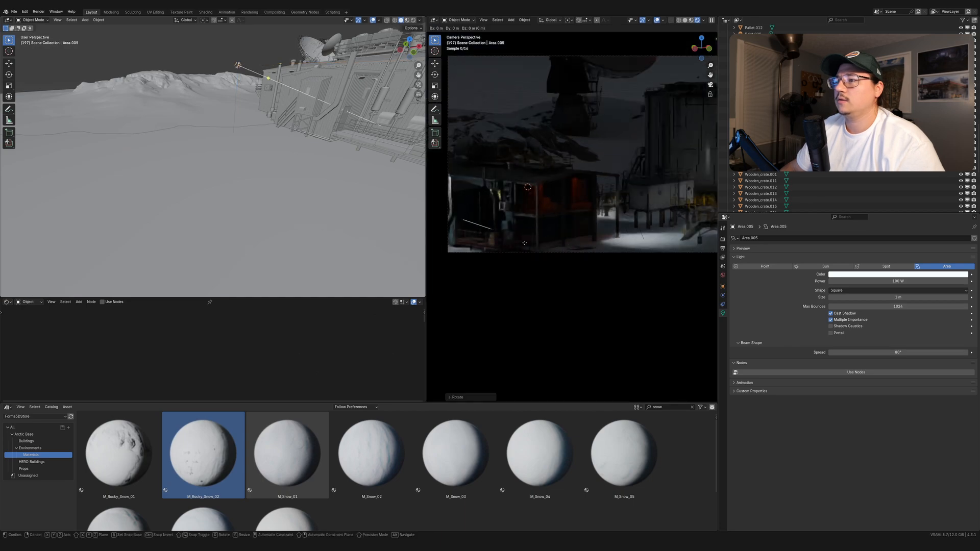
Step: Move the raised area light horizontally near the building's end and turn it about the Z axis
key("g")
key("shift+z")
left_click(523, 233)
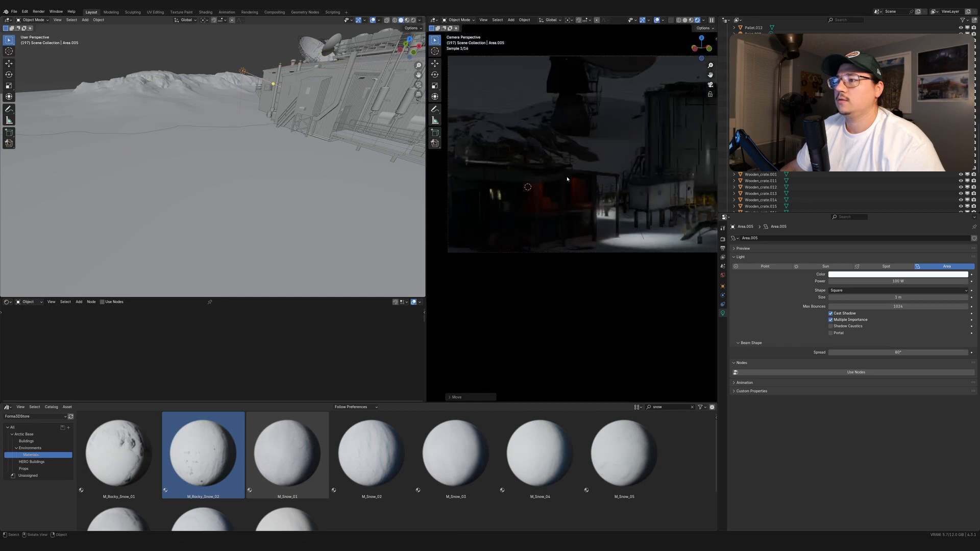
key("r")
key("z")
left_click(528, 187)
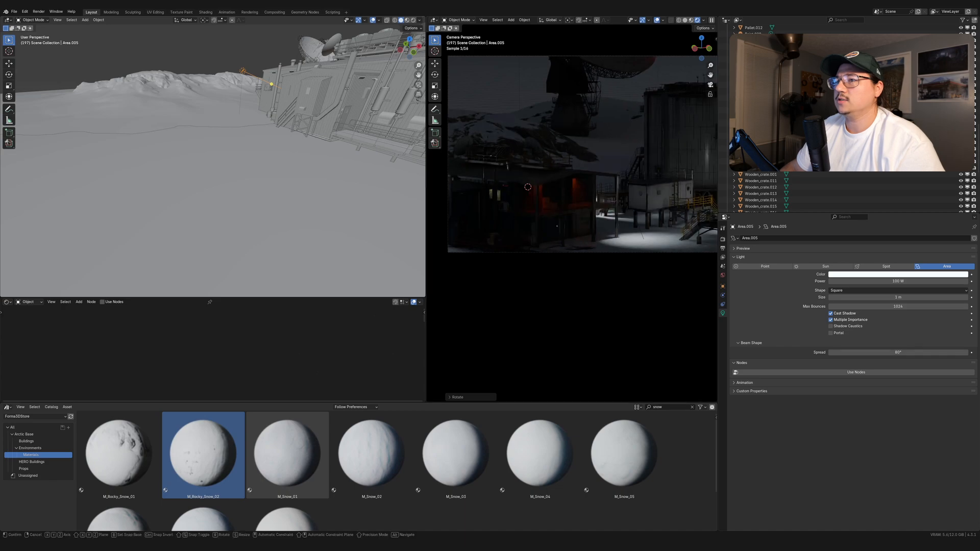
Step: Move the area light horizontally along the building's side toward the front porch, keeping its height fixed
key("g")
key("shift+z")
right_click(381, 119)
middle_click_drag(378, 120, 364, 163)
key("g")
key("shift+z")
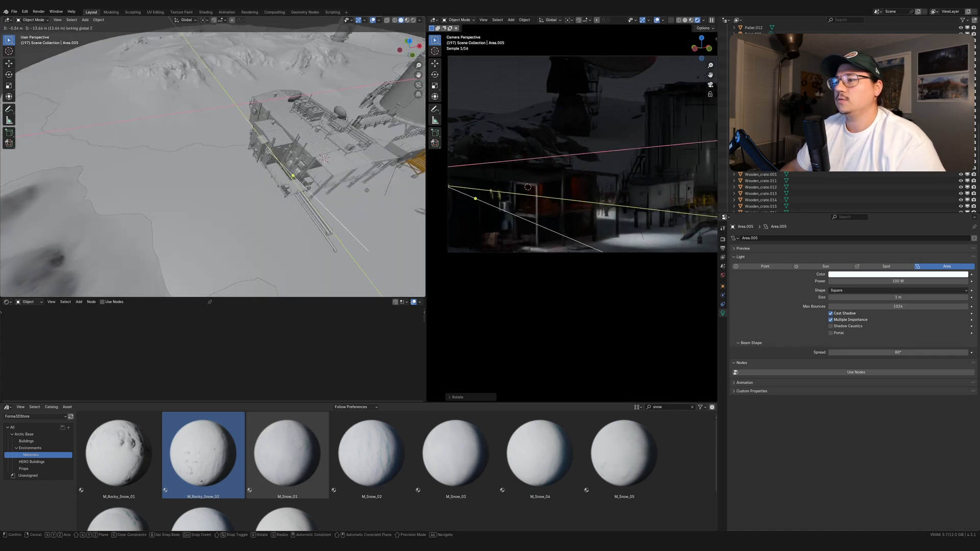
left_click(366, 189)
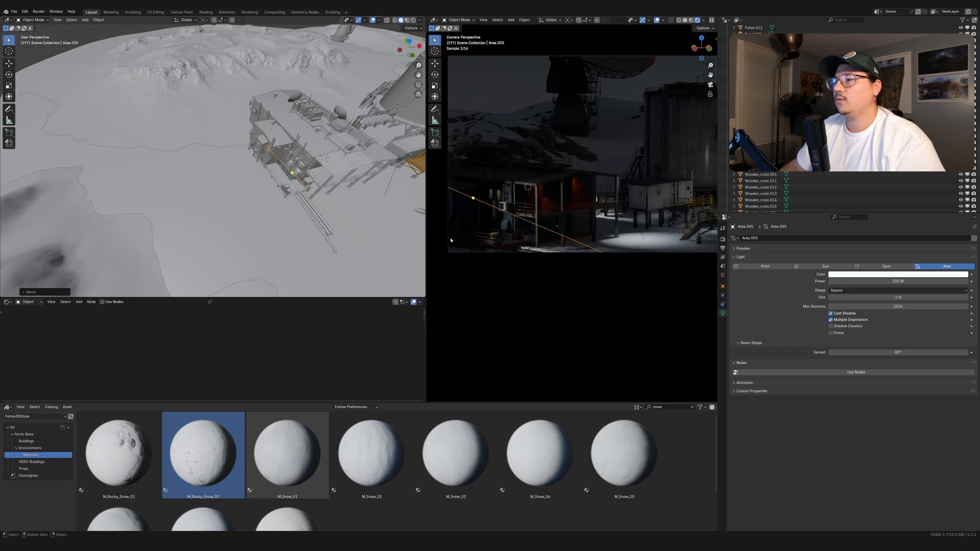
Step: Fine-tune the area light's horizontal position so it grazes the building's front wall and porch railing
scroll(525, 210, "up", 4)
middle_click_drag(525, 209, 641, 241, "shift")
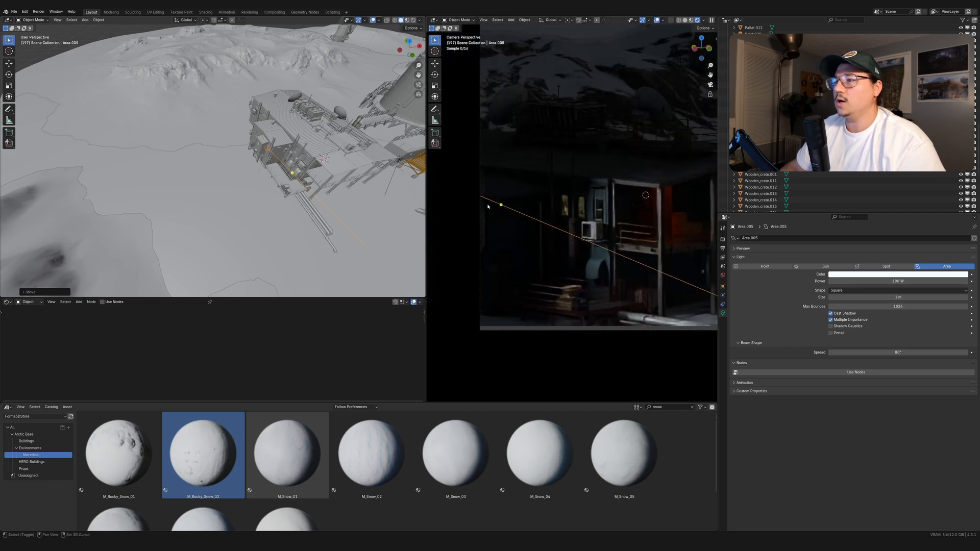
key("g")
key("shift+z")
left_click(516, 220)
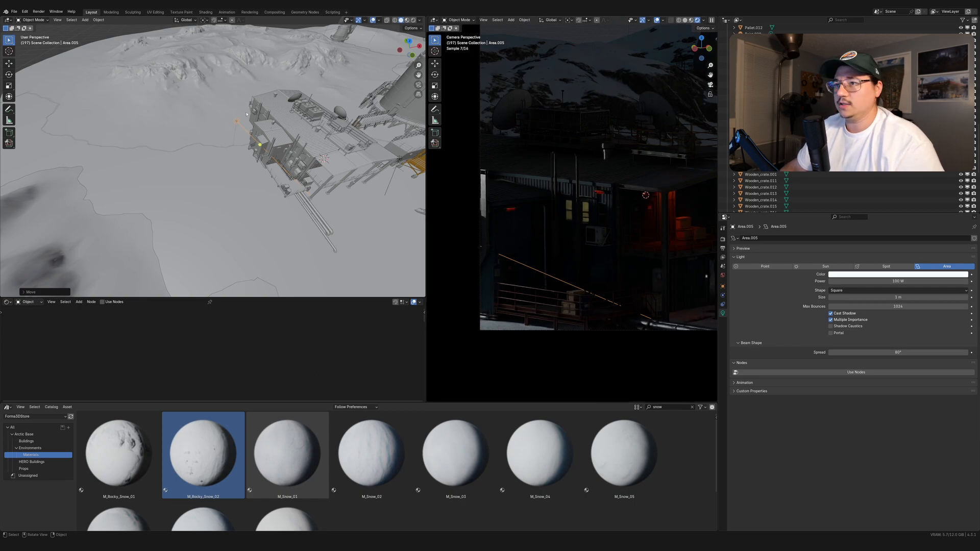
key("g")
key("shift+z")
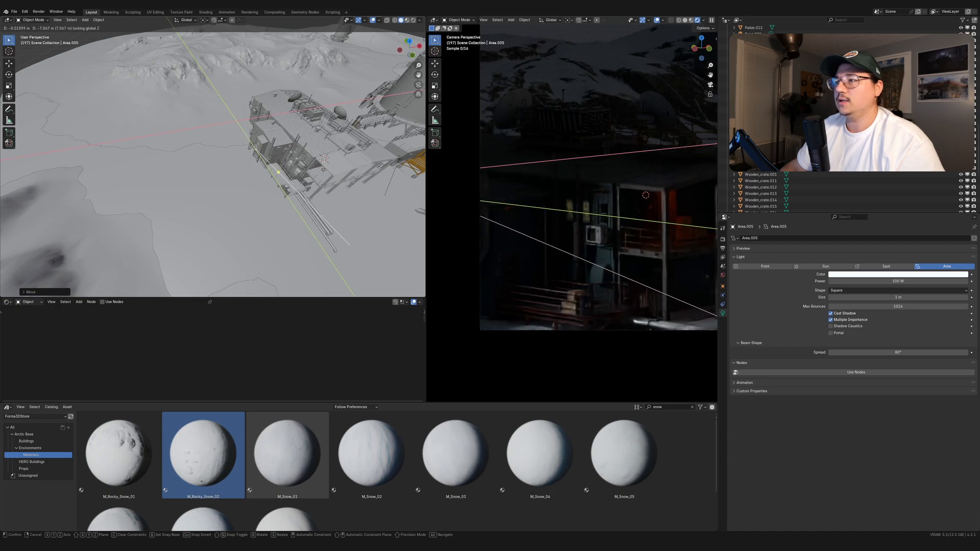
left_click(651, 236)
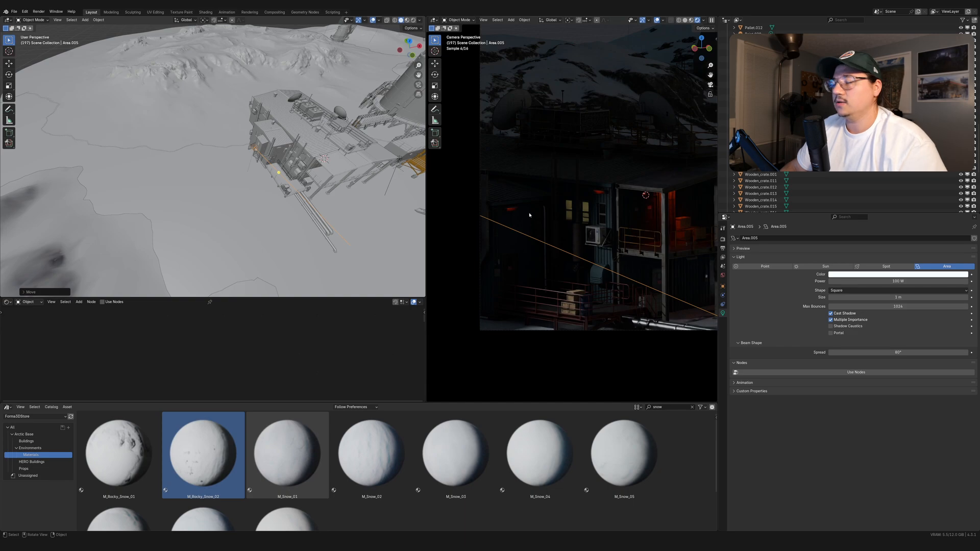
Step: Examine the rendered camera view and the base layout around the building and cylindrical tank for lighting balance
scroll(562, 226, "down", 3)
middle_click_drag(592, 236, 516, 251, "shift")
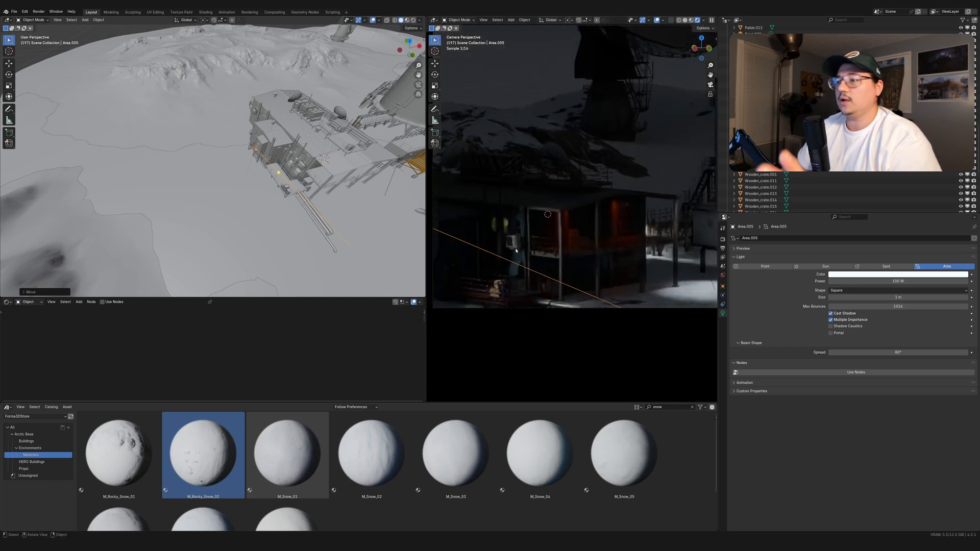
scroll(516, 250, "down", 3)
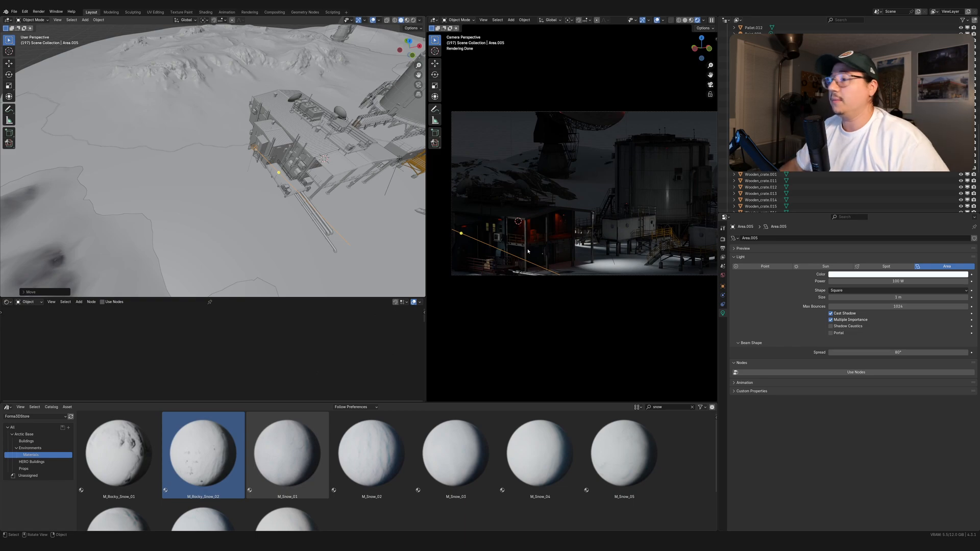
scroll(576, 261, "up", 3)
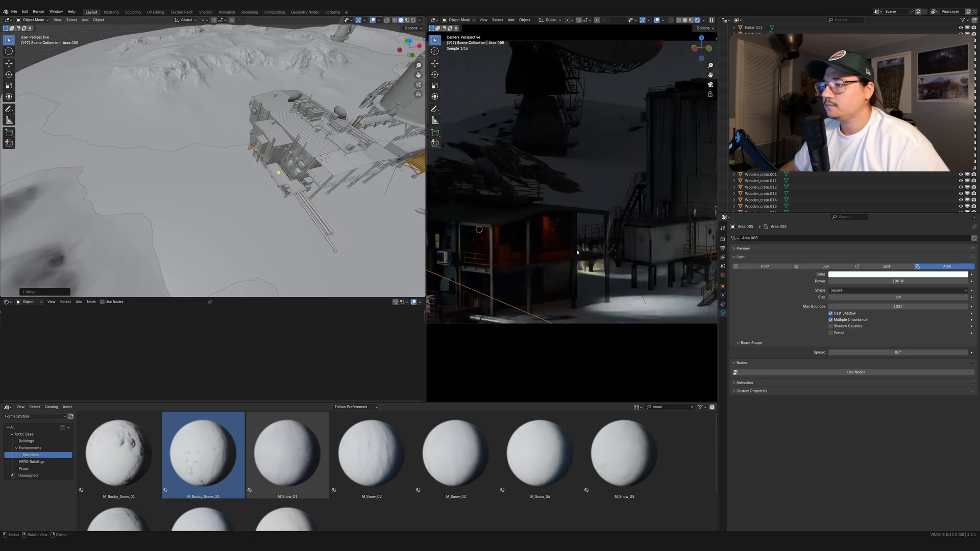
middle_click_drag(578, 252, 553, 152)
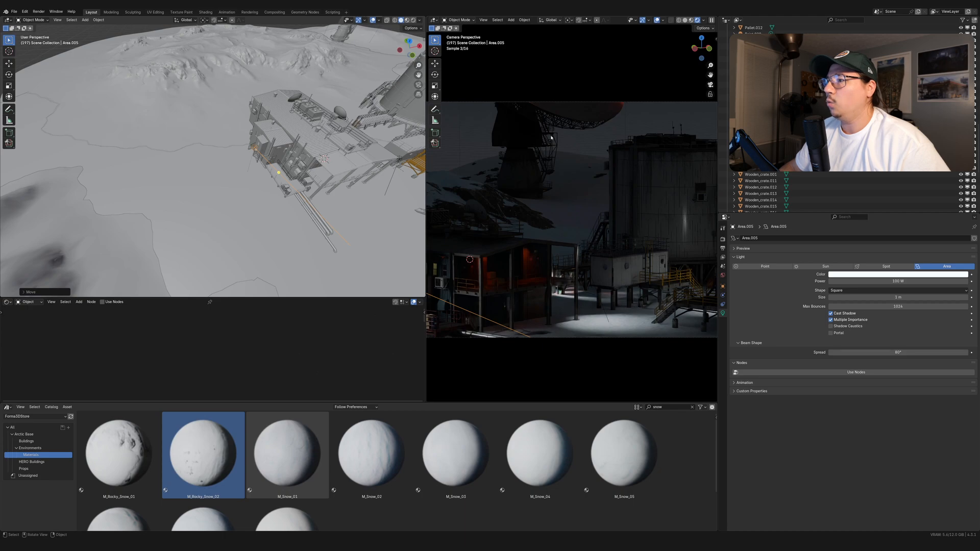
scroll(554, 146, "down", 2)
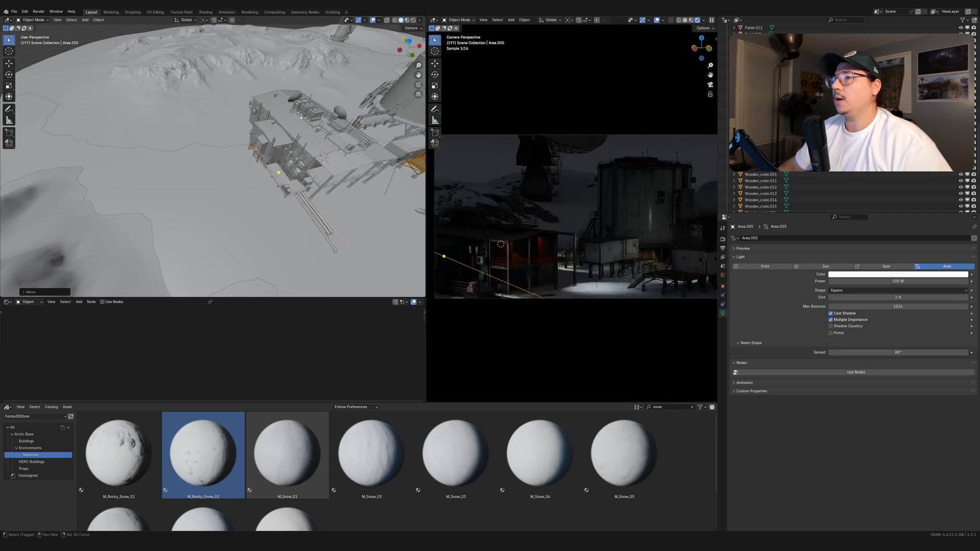
middle_click_drag(360, 88, 321, 182, "shift")
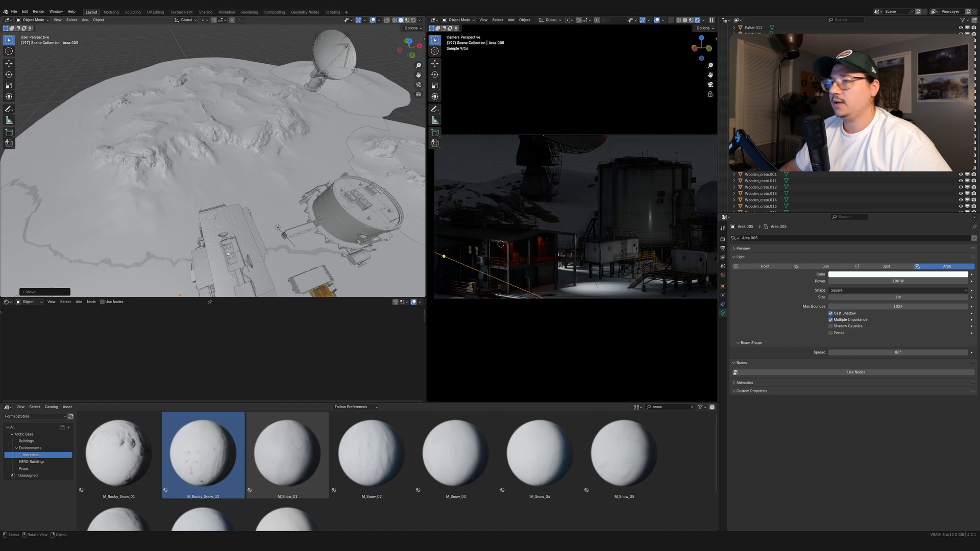
middle_click_drag(326, 226, 314, 234)
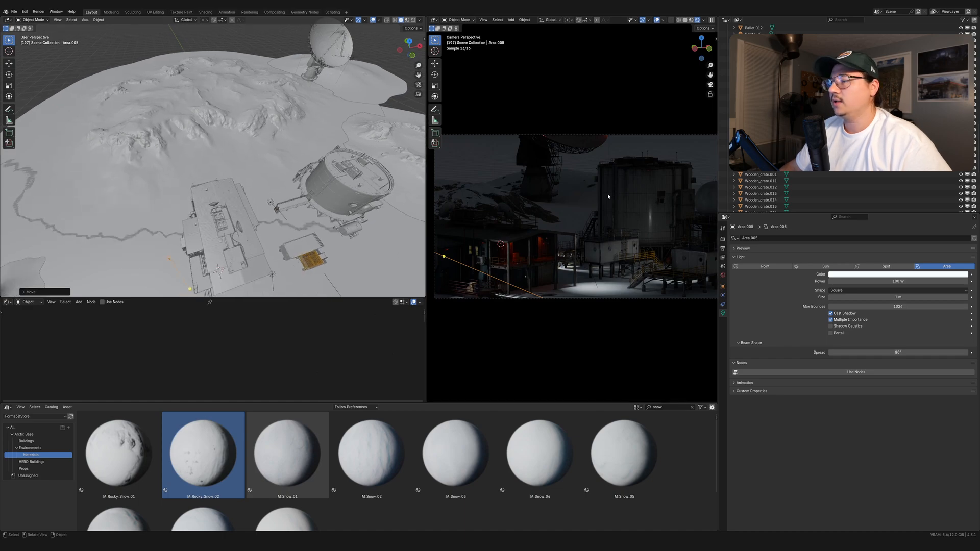
scroll(654, 159, "up", 3)
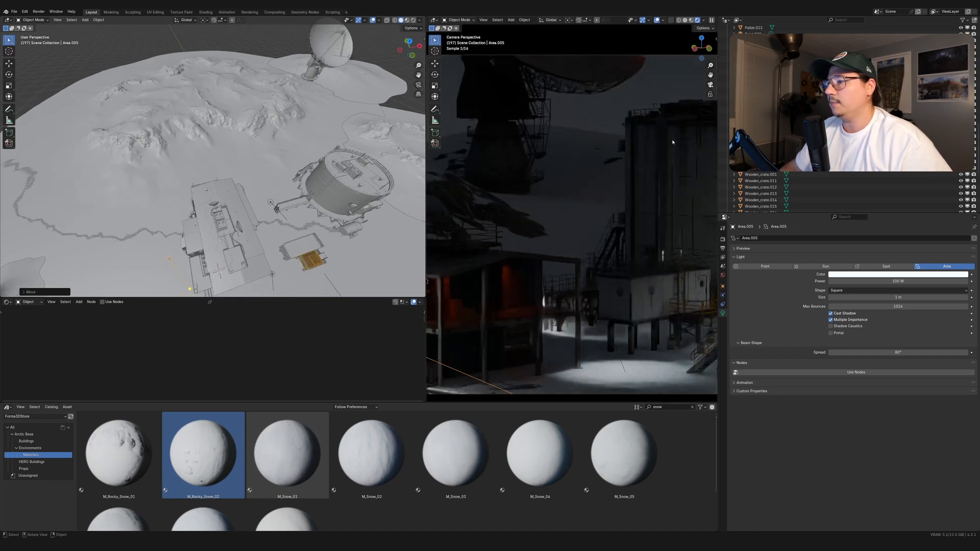
scroll(633, 250, "down", 3)
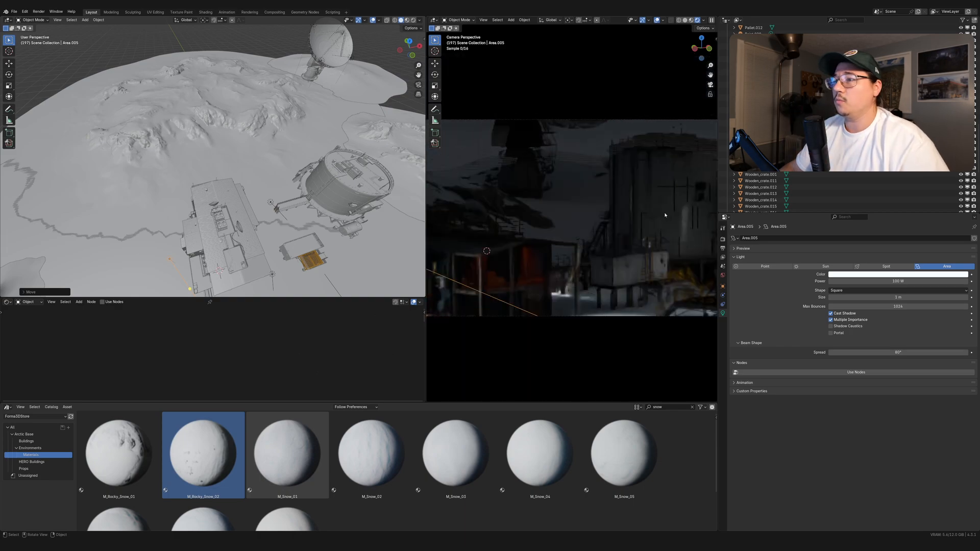
Step: Duplicate the area light over to the cylindrical tank, lower it along the Z axis and rotate it about Z
key("shift+d")
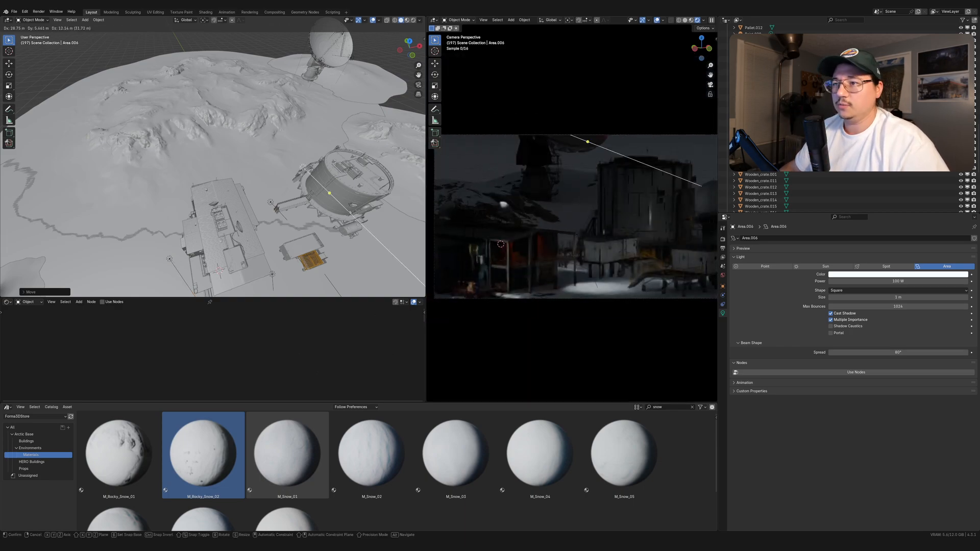
left_click(366, 178)
key("g")
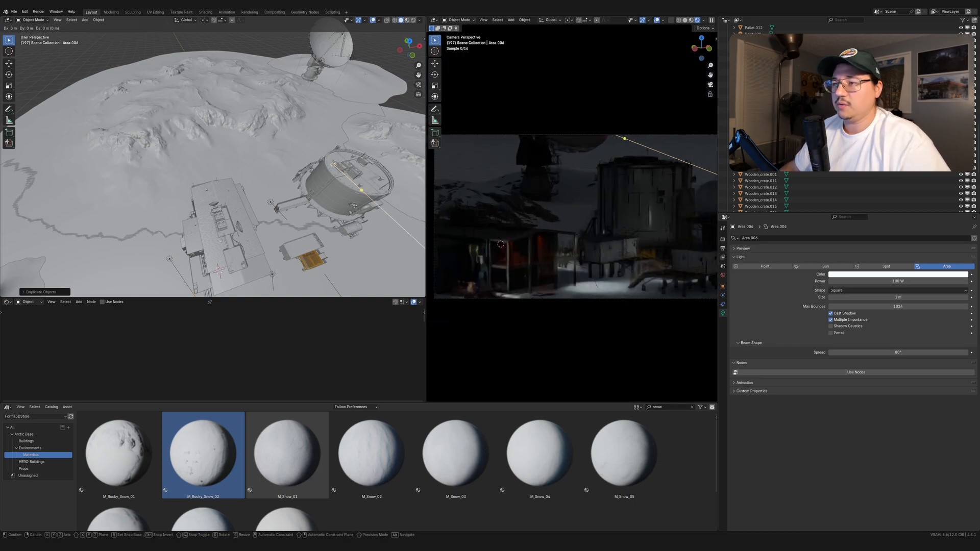
key("z")
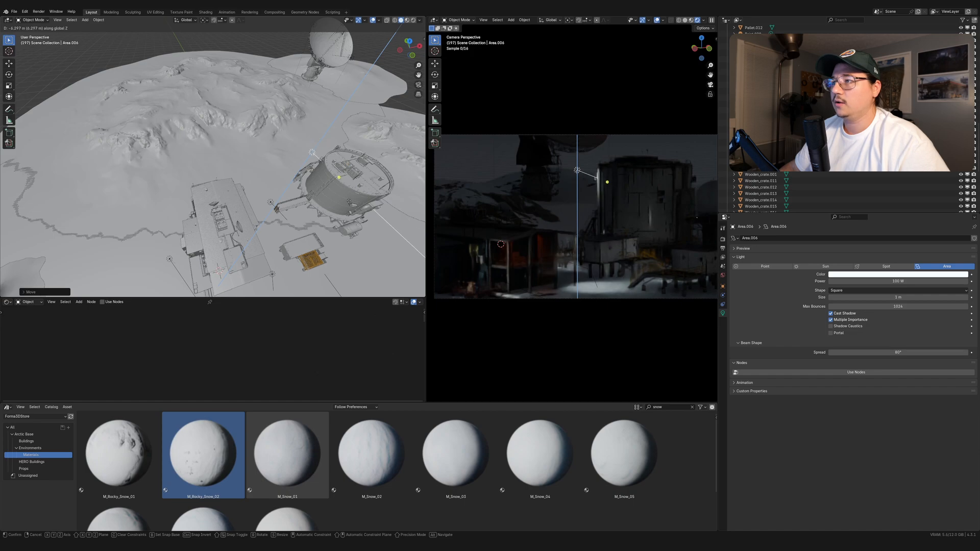
key("r")
key("z")
left_click(197, 241)
Step: Reorient the copied area light and move it horizontally beside the cylindrical tank, keeping its height fixed
key("g")
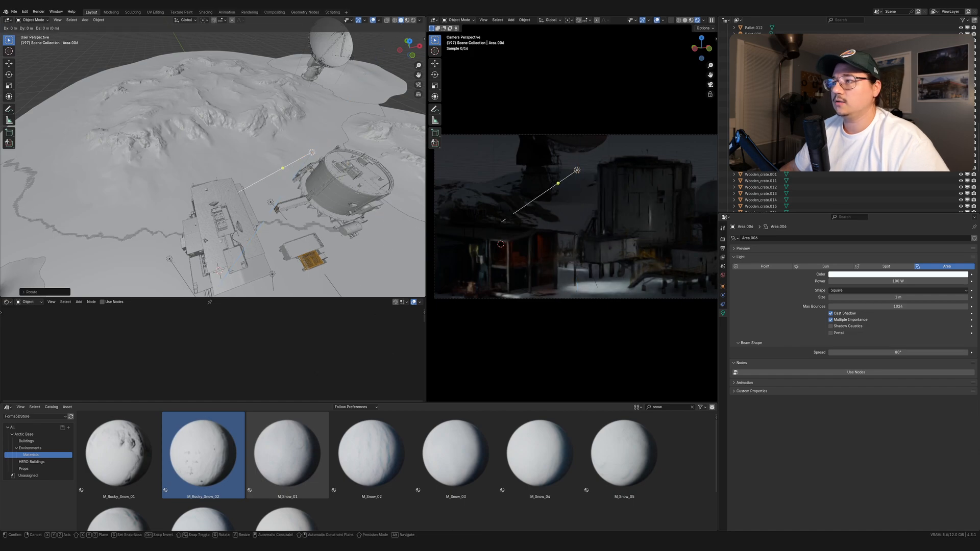
key("shift+z")
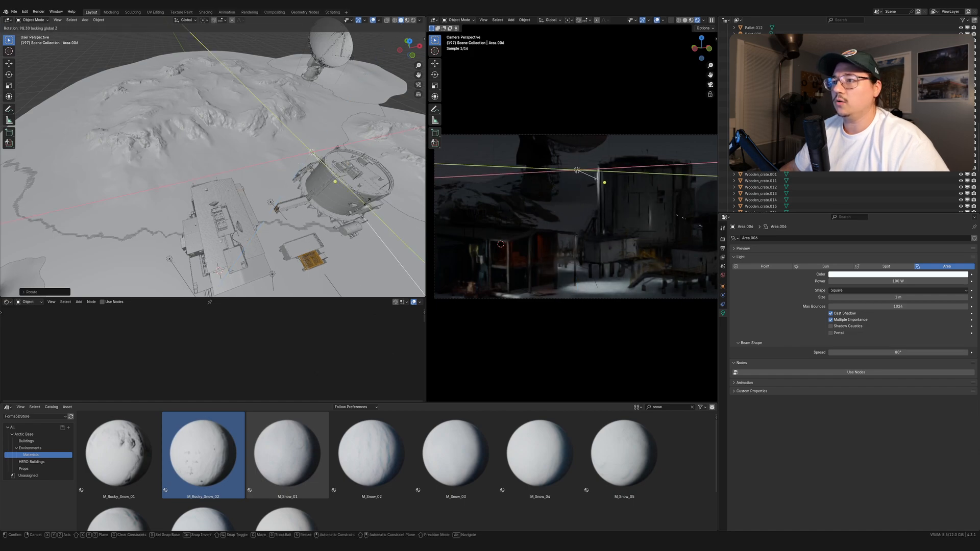
left_click(398, 120)
key("g")
key("shift+z")
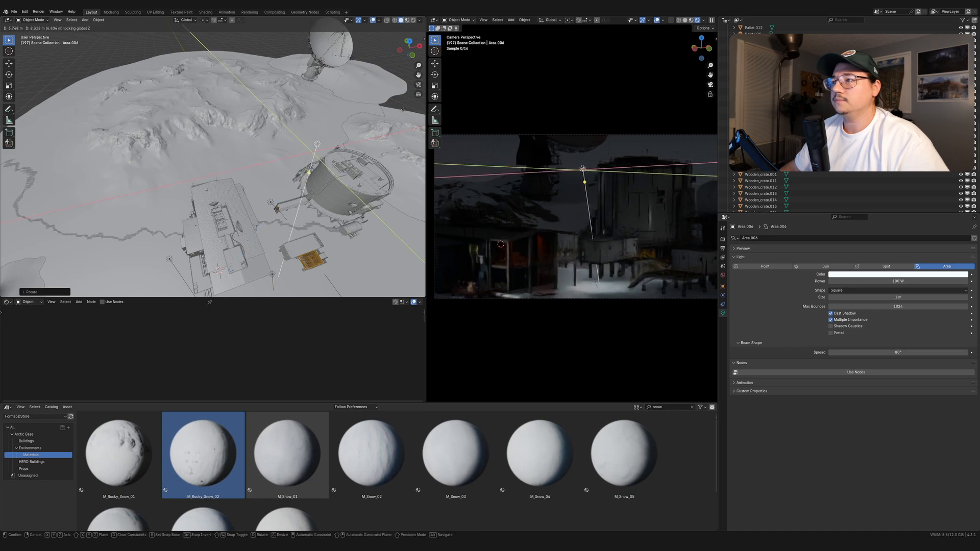
left_click(407, 107)
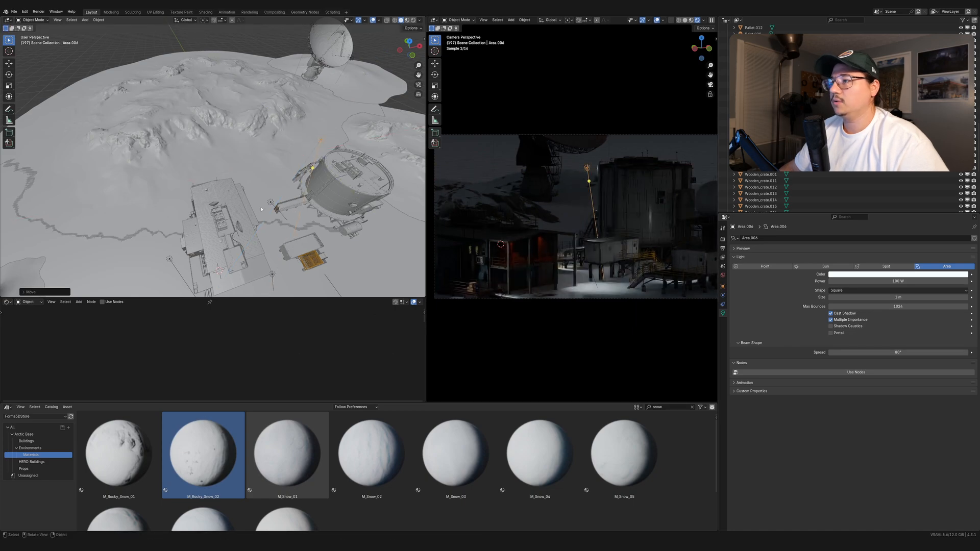
Step: Rotate the tank's area light from the far side of the base so its beam points downward
middle_click_drag(333, 187, 286, 156)
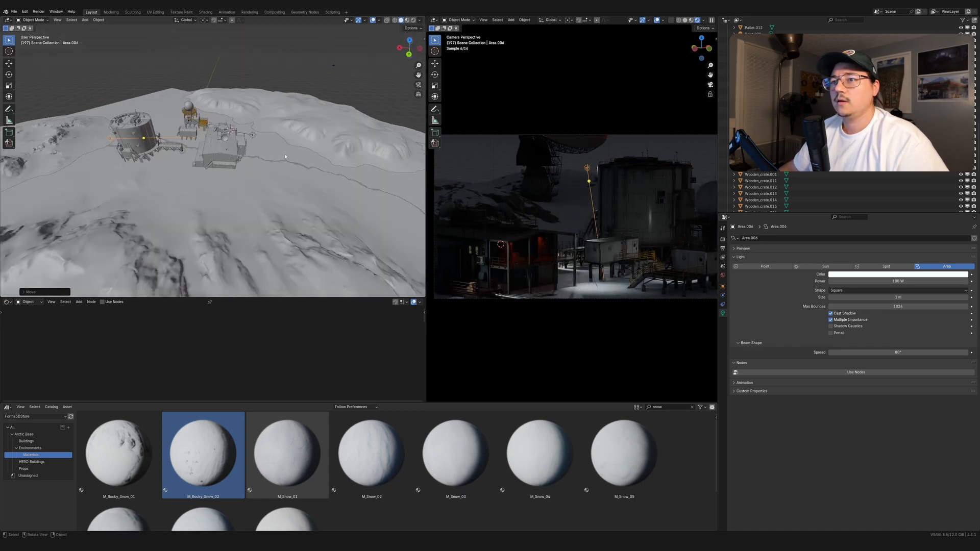
key("r")
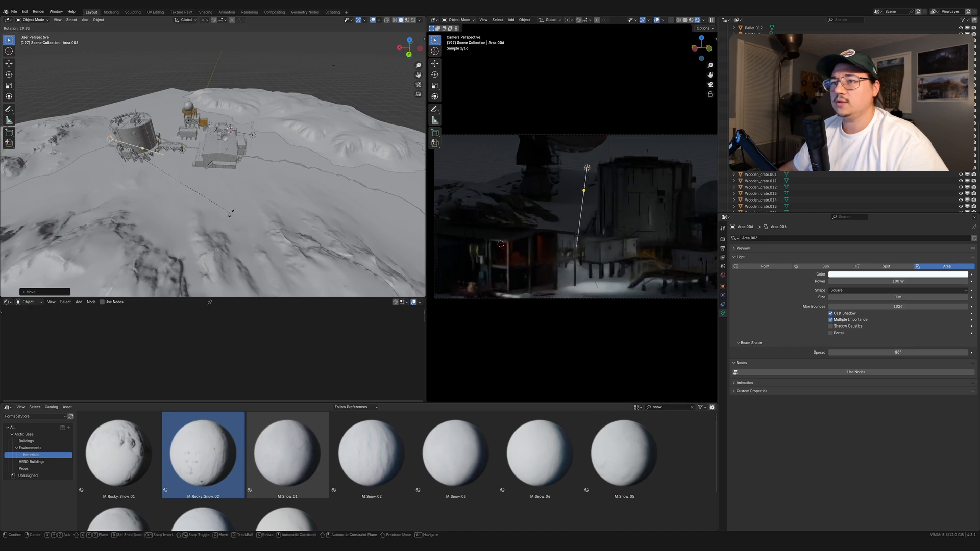
left_click(231, 212)
Step: Move the tank's area light horizontally against the tank's outer wall, keeping its height fixed
scroll(239, 166, "up", 3)
middle_click_drag(164, 193, 230, 227, "shift")
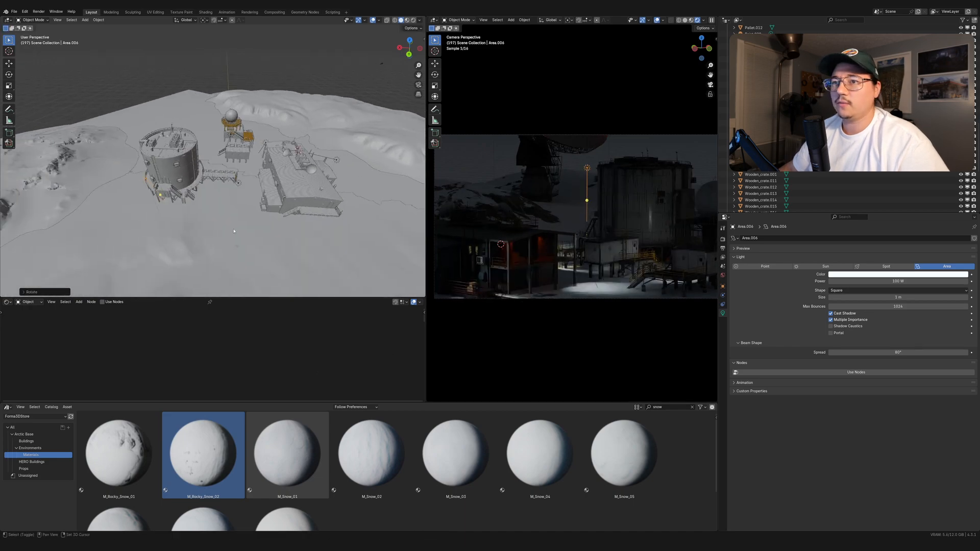
key("KP_Decimal")
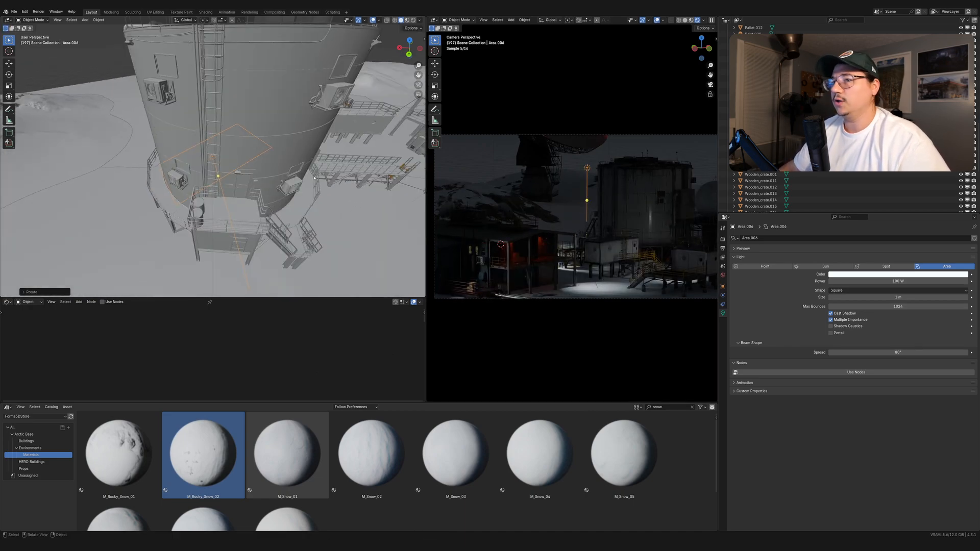
key("g")
key("shift+z")
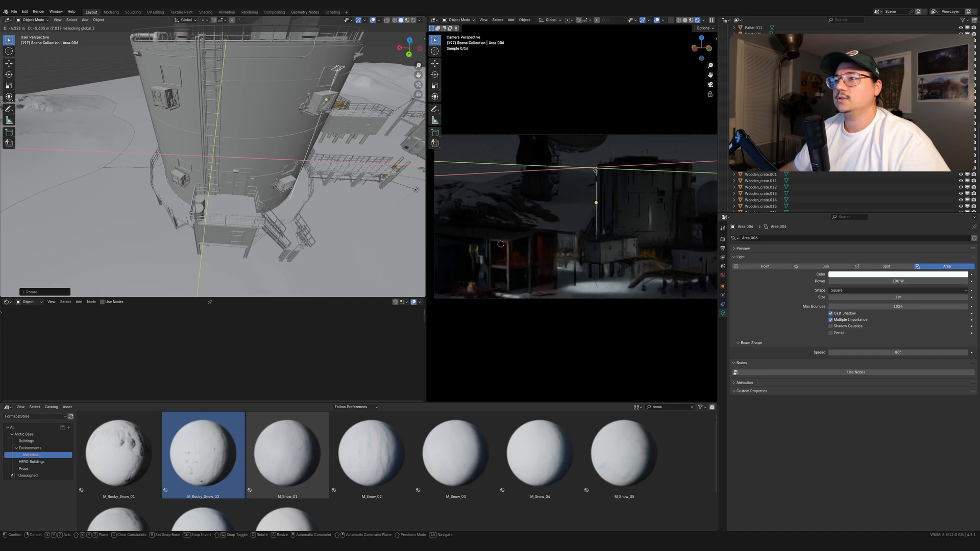
left_click(27, 99)
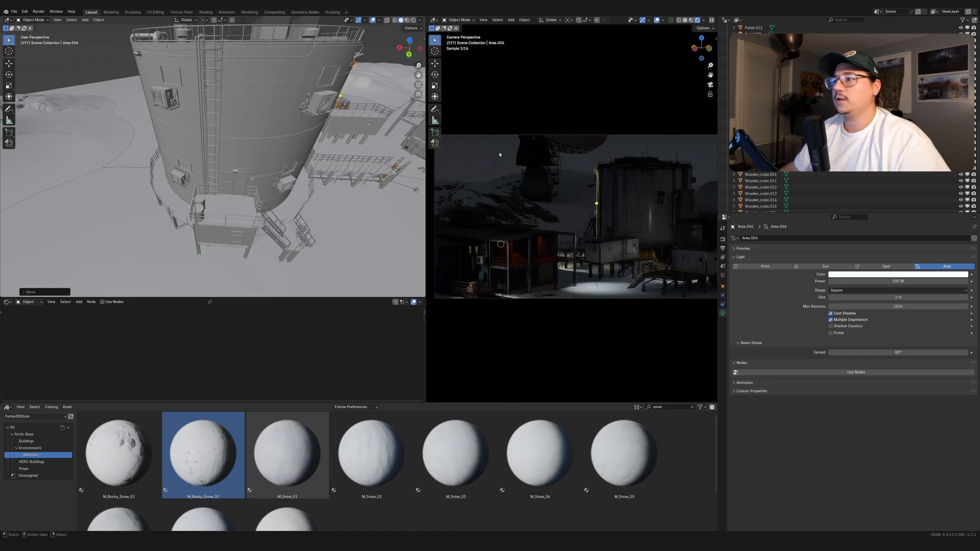
scroll(621, 159, "up", 5)
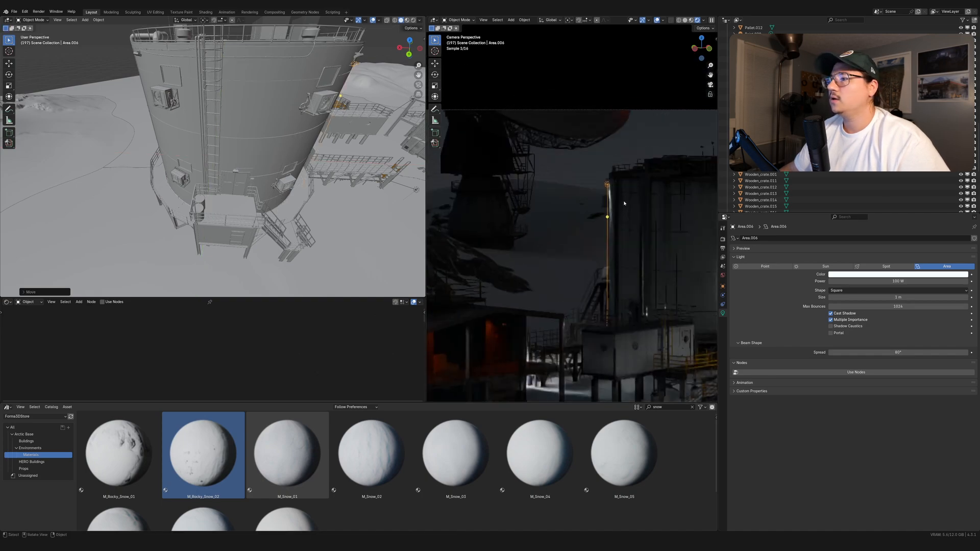
Step: Rotate the tank's area light so its beam runs down along the tank wall
middle_click_drag(390, 152, 340, 137)
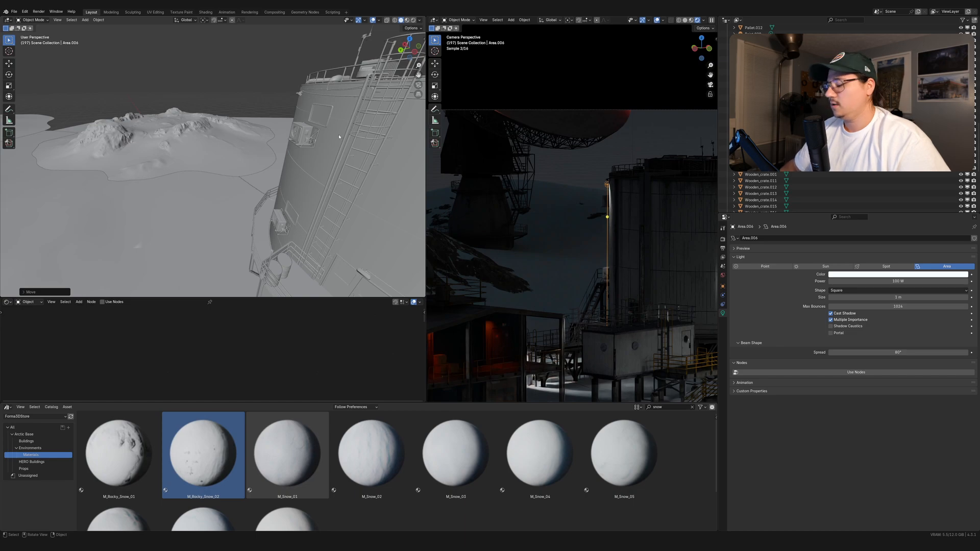
key("KP_Decimal")
scroll(286, 174, "down", 11)
middle_click_drag(250, 207, 270, 145)
key("r")
left_click(270, 189)
scroll(273, 195, "down", 3)
middle_click_drag(194, 225, 232, 270)
scroll(200, 240, "up", 2)
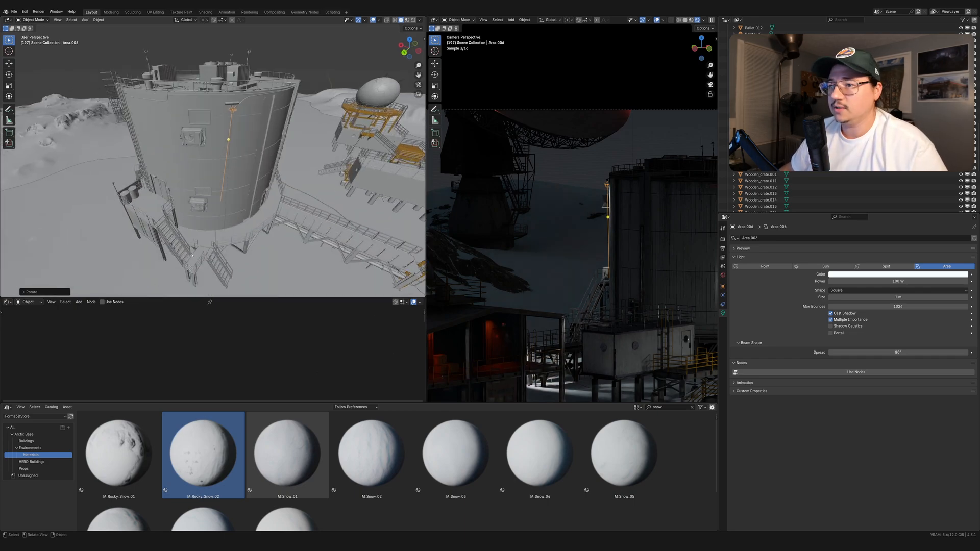
Step: Refine the area light's tilt from another side of the tank and check the beam in the camera view
scroll(237, 259, "up", 6)
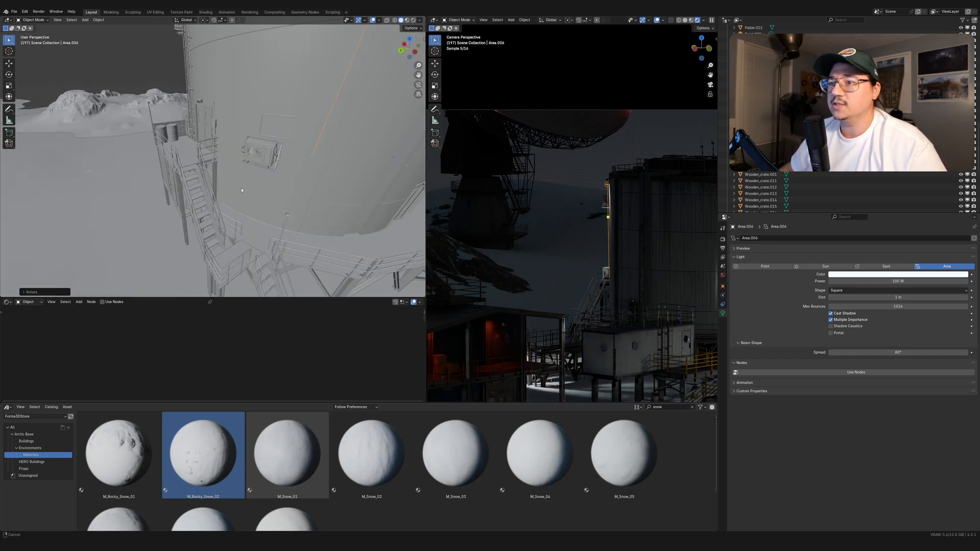
middle_click_drag(279, 228, 308, 244)
scroll(204, 217, "down", 3)
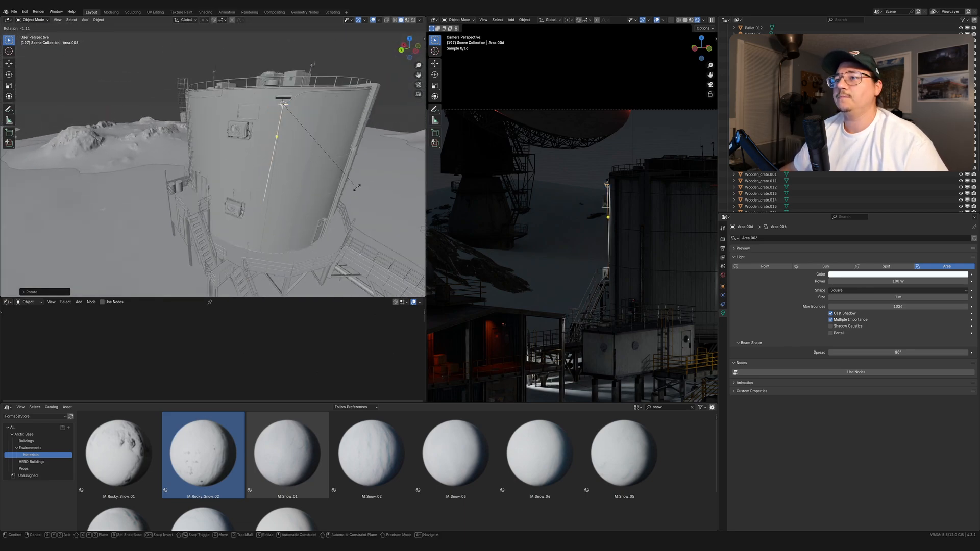
middle_click_drag(353, 173, 297, 242)
key("r")
left_click(297, 195)
scroll(291, 201, "down", 3)
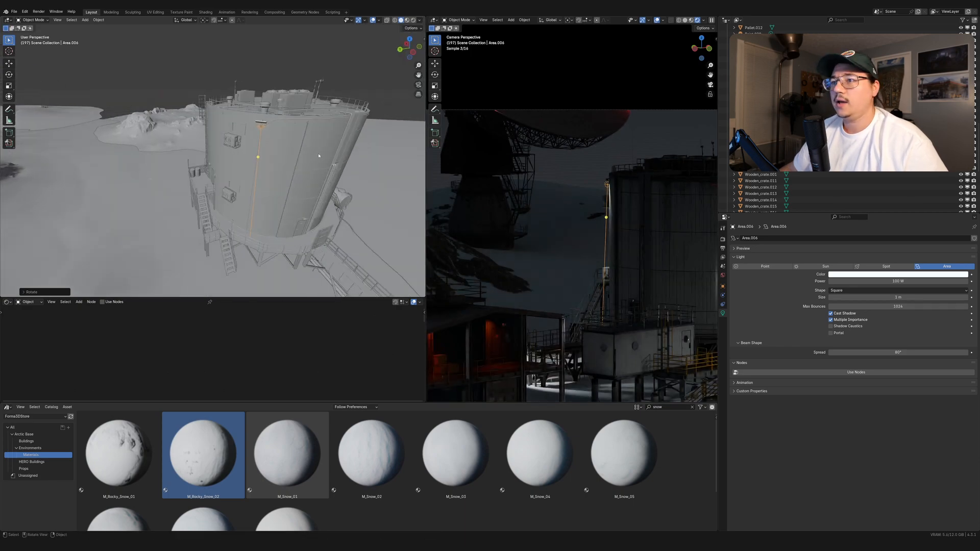
scroll(609, 224, "up", 3)
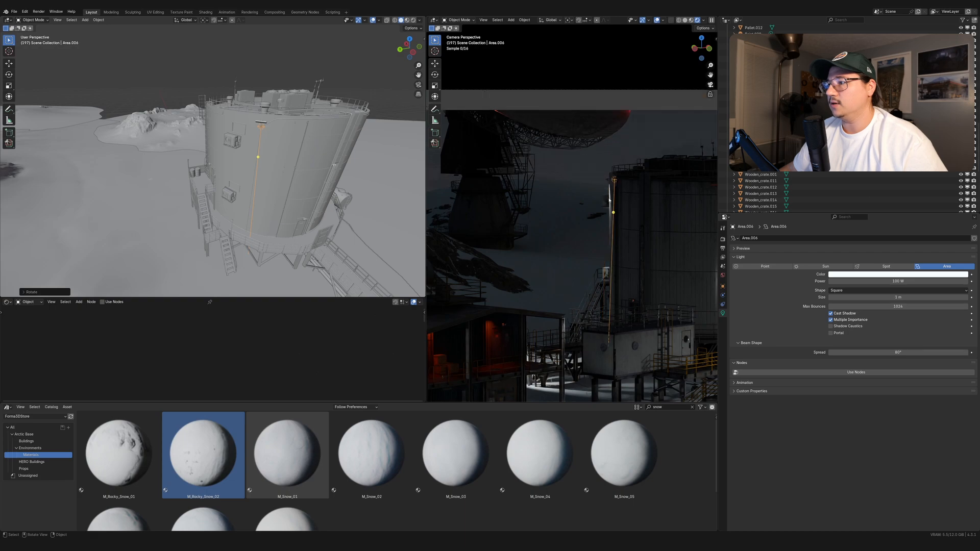
middle_click_drag(644, 193, 666, 229, "shift")
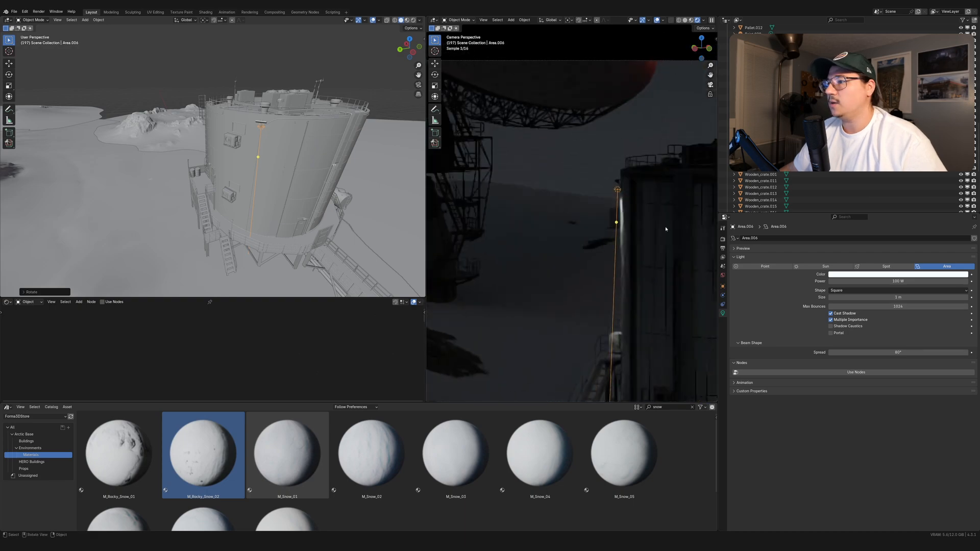
Step: Rotate the area light about the Z axis to align it with the lamp fixture on the tank wall
key("KP_Decimal")
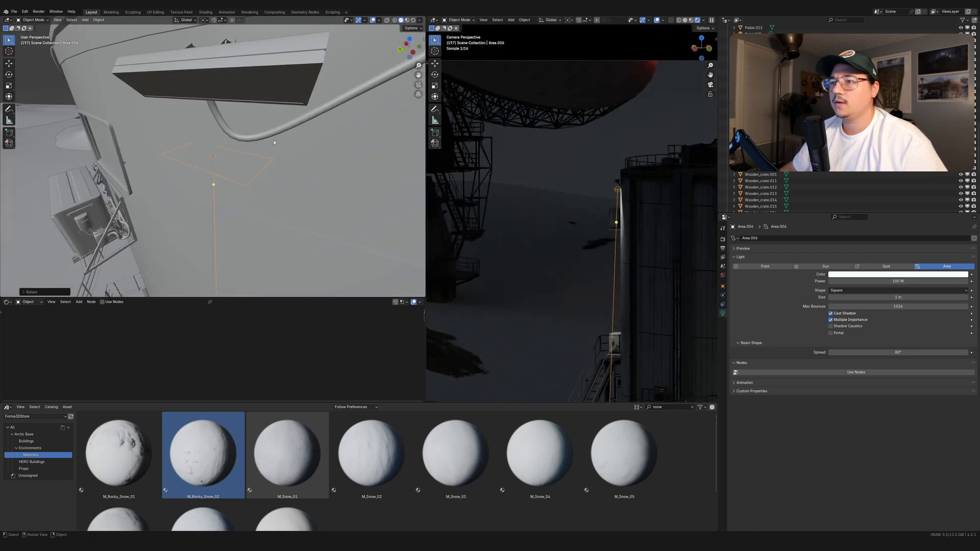
scroll(275, 146, "down", 4)
middle_click_drag(267, 154, 290, 174)
key("r")
key("z")
left_click(285, 176)
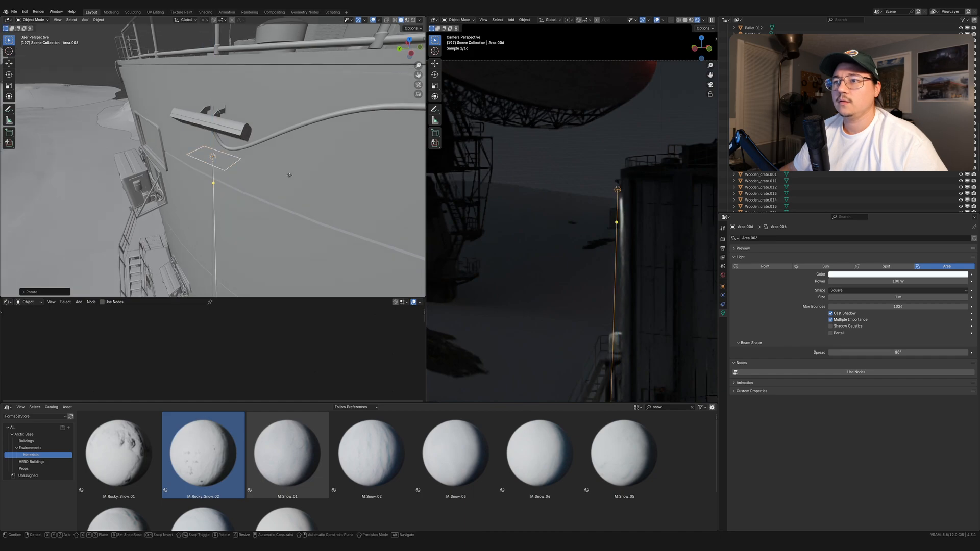
Step: Raise the area light along the Z axis and shift it horizontally to sit directly beneath the tank's lamp fixture
key("g")
key("z")
left_click(291, 157)
key("g")
key("shift+z")
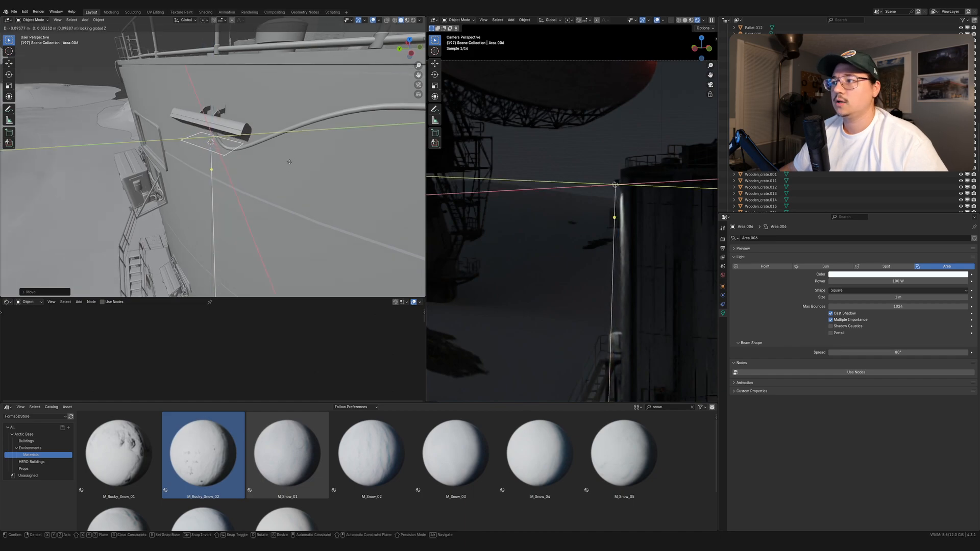
left_click(286, 163)
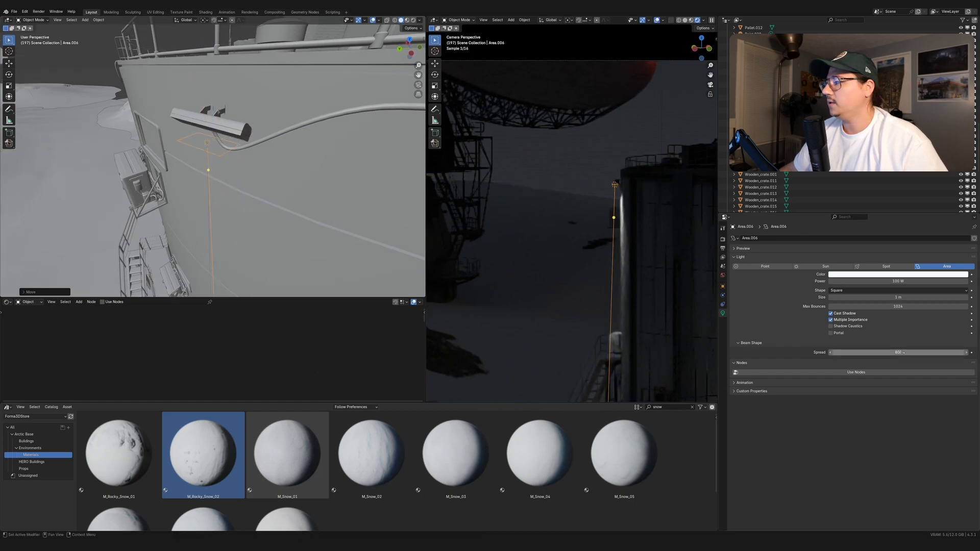
Step: Try a different beam spread on the tank's area light and inspect its glow along the wall
key("Return")
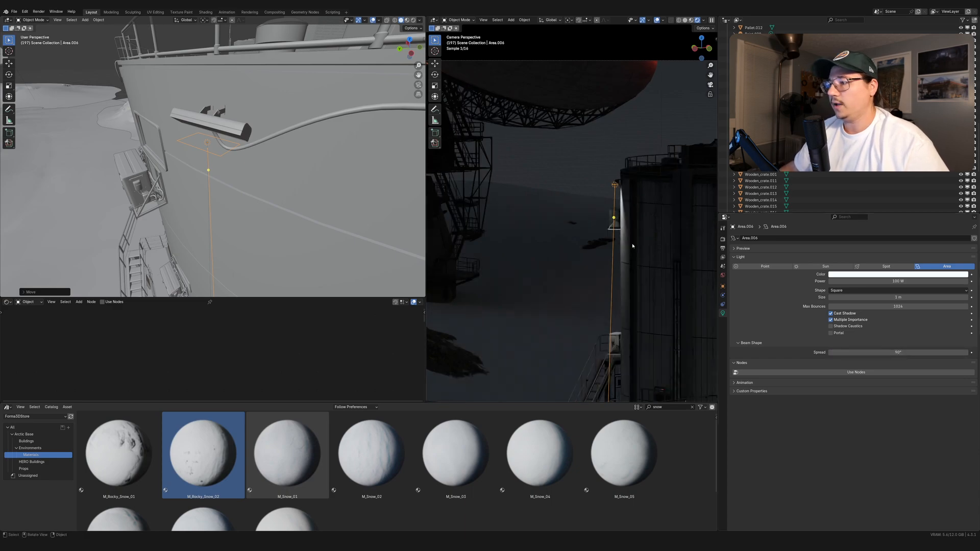
scroll(248, 192, "down", 5)
middle_click_drag(247, 192, 229, 265)
scroll(236, 206, "down", 4)
scroll(229, 265, "down", 2)
scroll(688, 354, "down", 2)
middle_click_drag(688, 355, 676, 293, "shift")
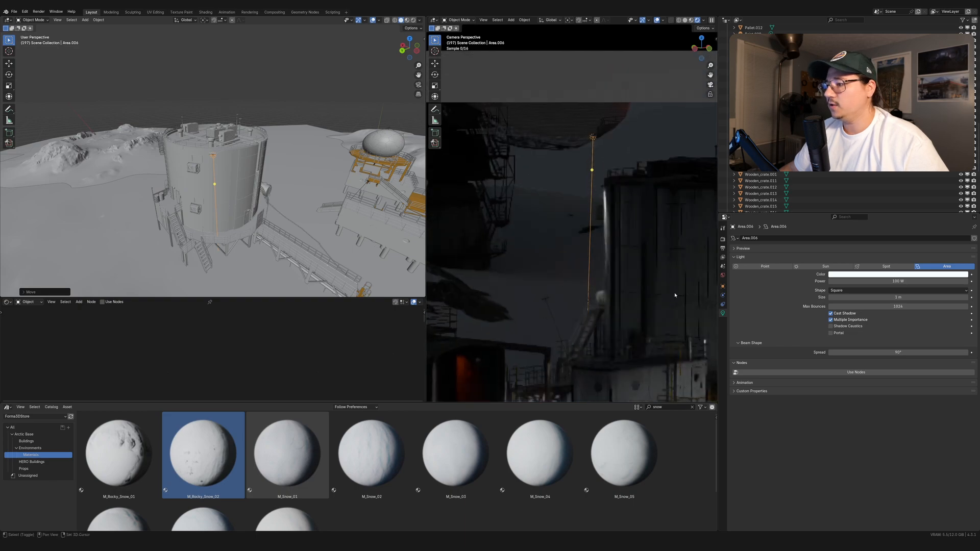
scroll(667, 305, "up", 5)
scroll(667, 305, "up", 2)
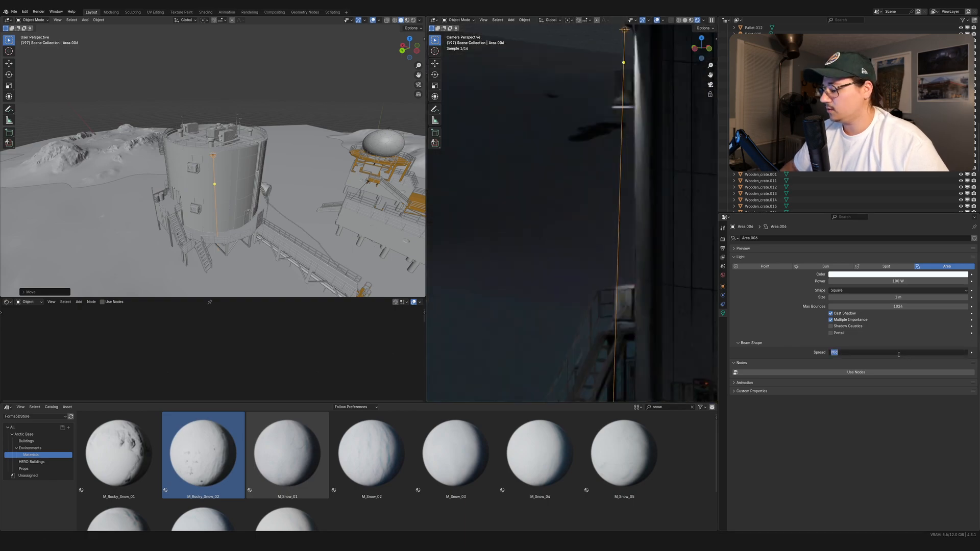
Step: Set the area light's beam spread to 20° and check the light falling around the tank's base
type("20")
key("Return")
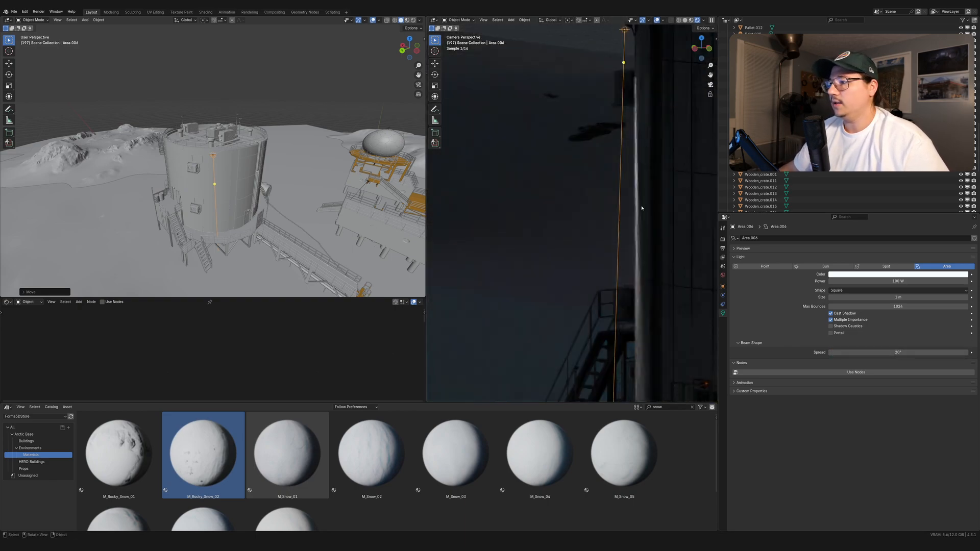
scroll(637, 304, "down", 5)
middle_click_drag(637, 304, 594, 206, "shift")
scroll(583, 194, "up", 4)
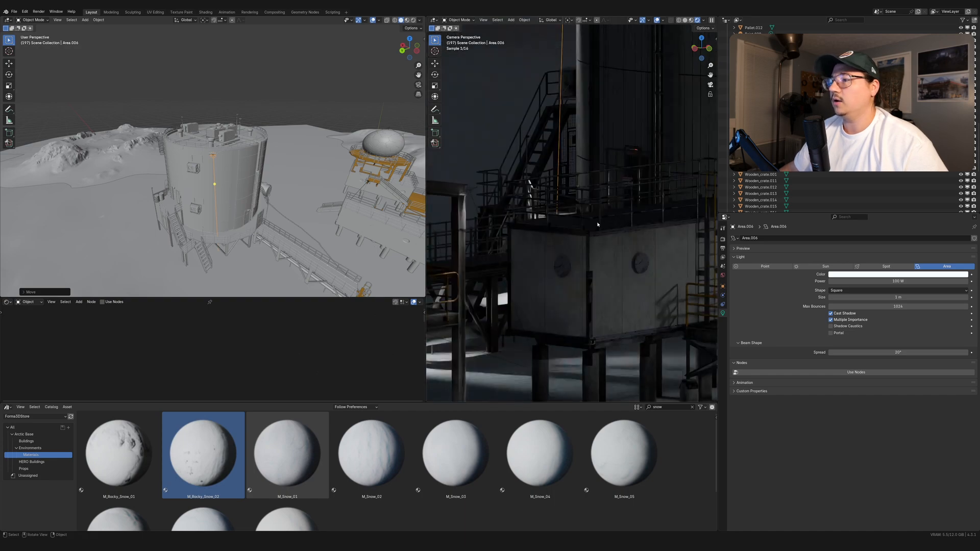
Step: Try a beam spread of 80° on the area light beside the large tank, and settle on 60°
scroll(601, 232, "up", 2)
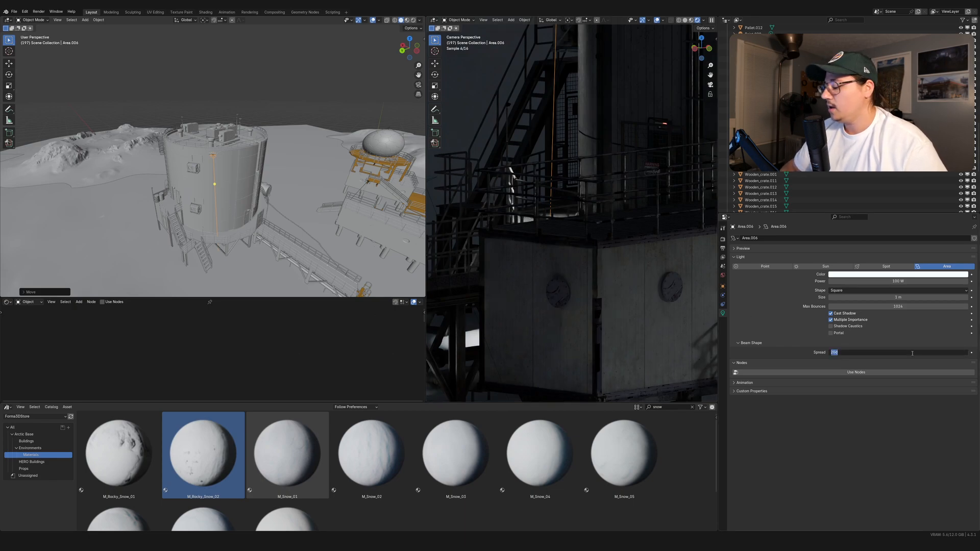
type("80")
key("Return")
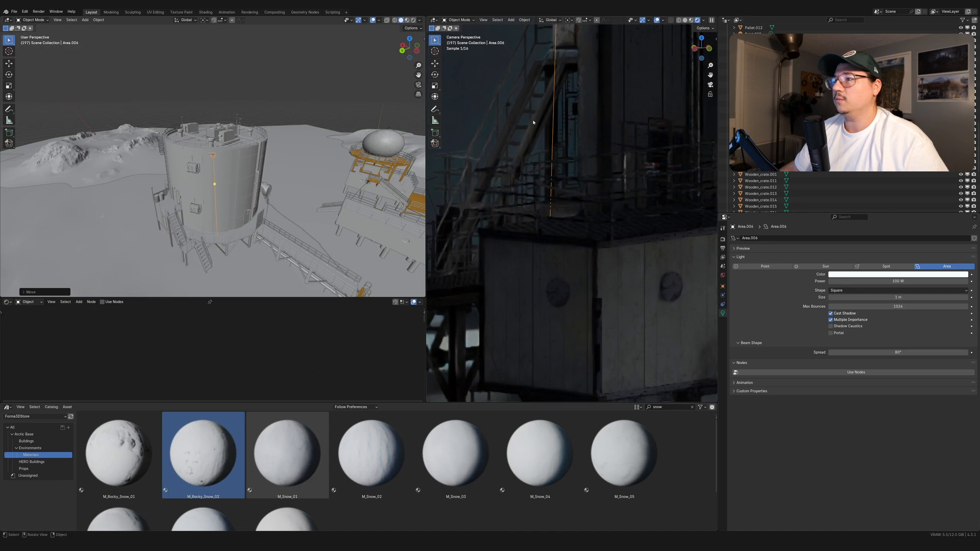
scroll(586, 91, "down", 2)
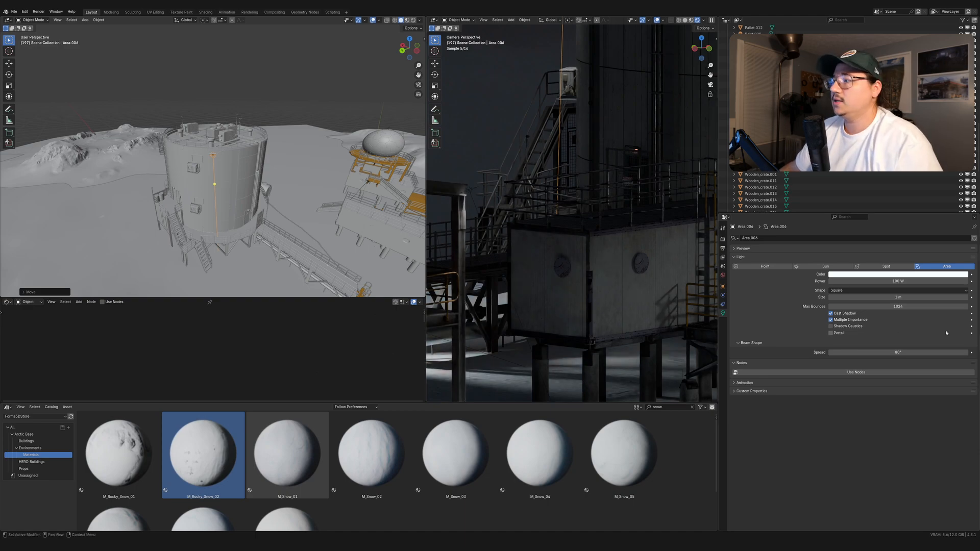
left_click(916, 352)
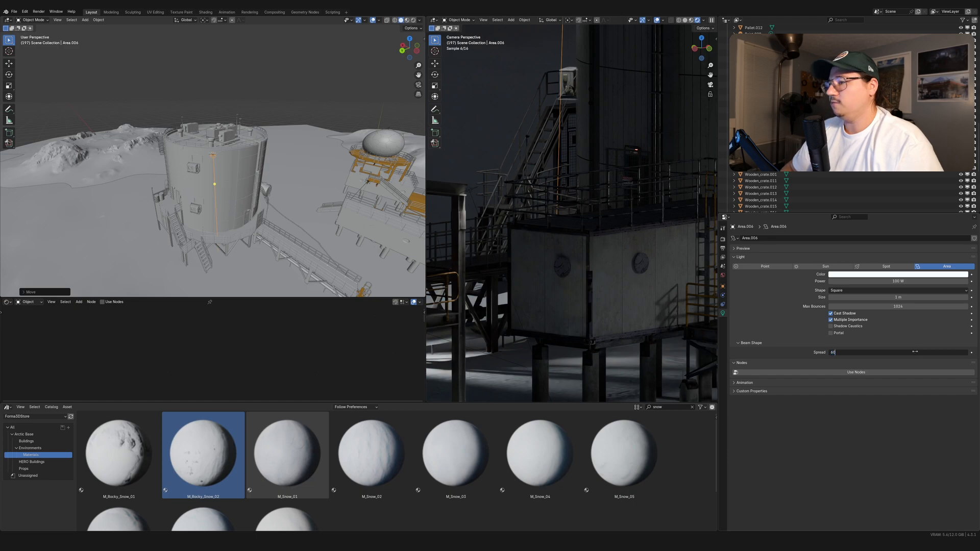
key("Return")
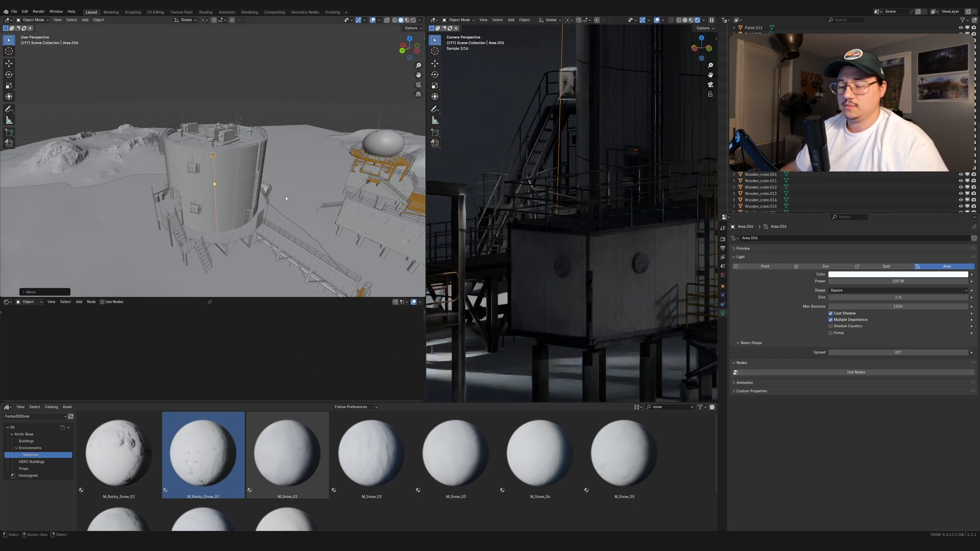
Step: Rotate the area light beside the large tank in several small adjustments to angle its beam down along the staircase
key("r")
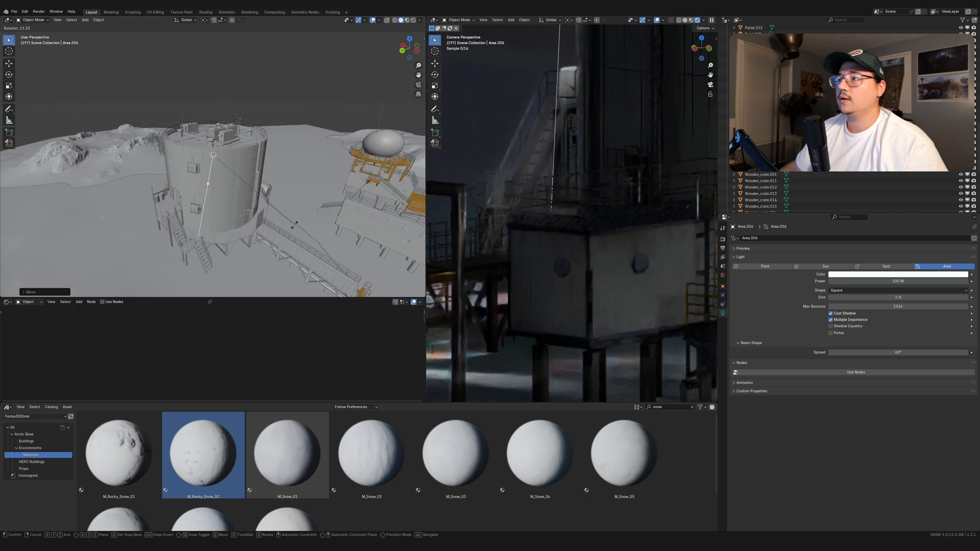
left_click(294, 226)
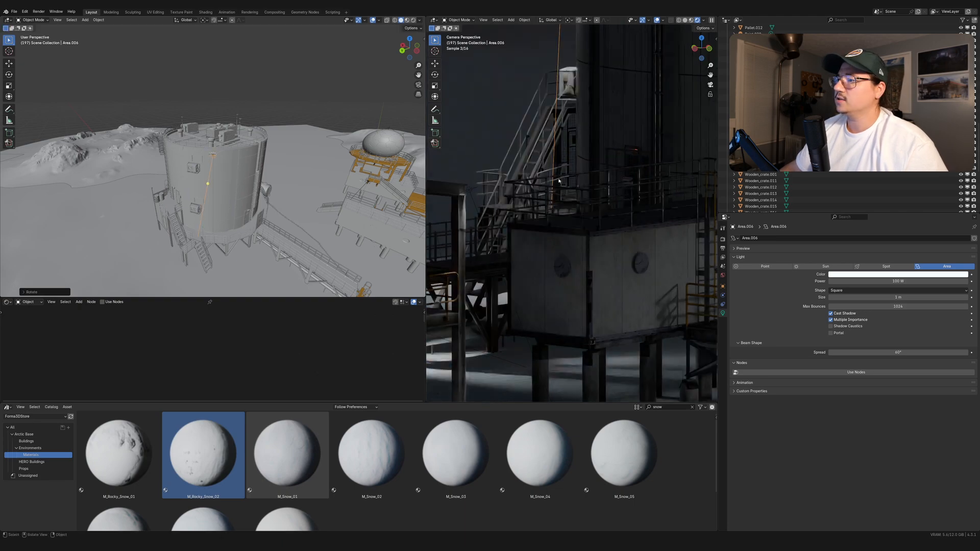
scroll(559, 180, "up", 2)
middle_click_drag(569, 194, 605, 242, "shift")
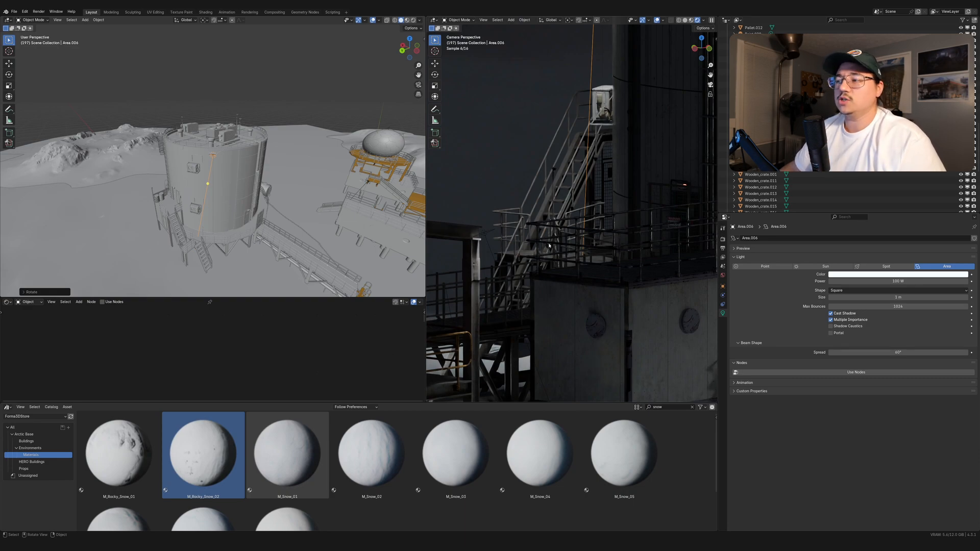
key("r")
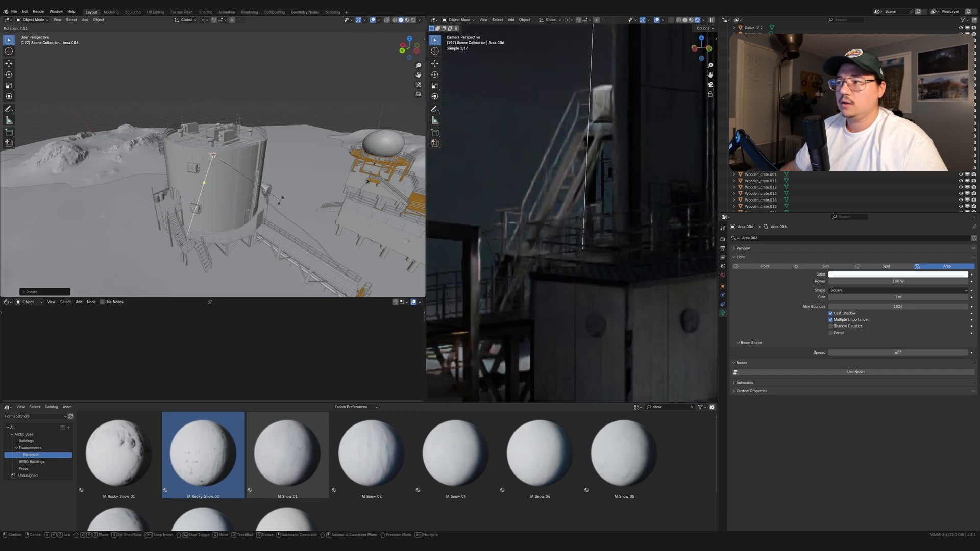
left_click(278, 203)
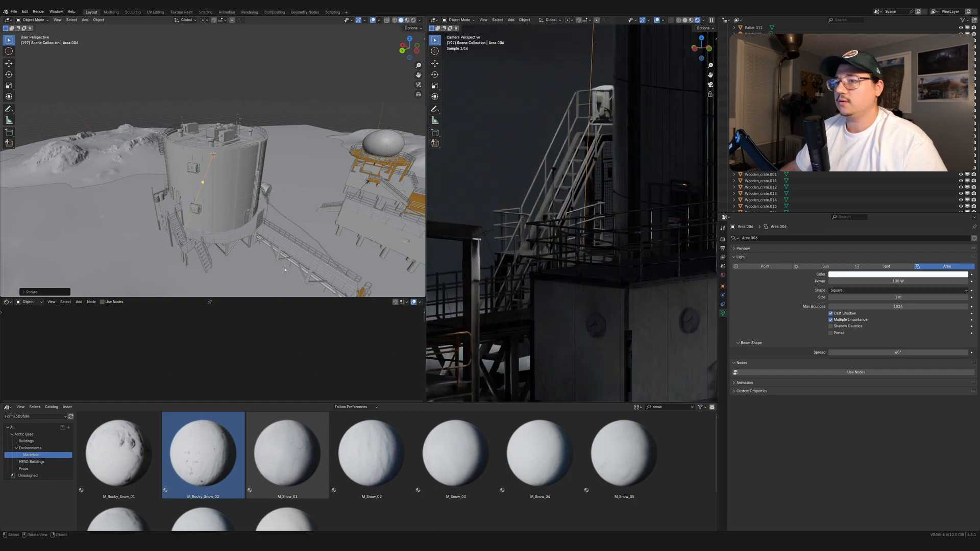
key("r")
left_click(297, 226)
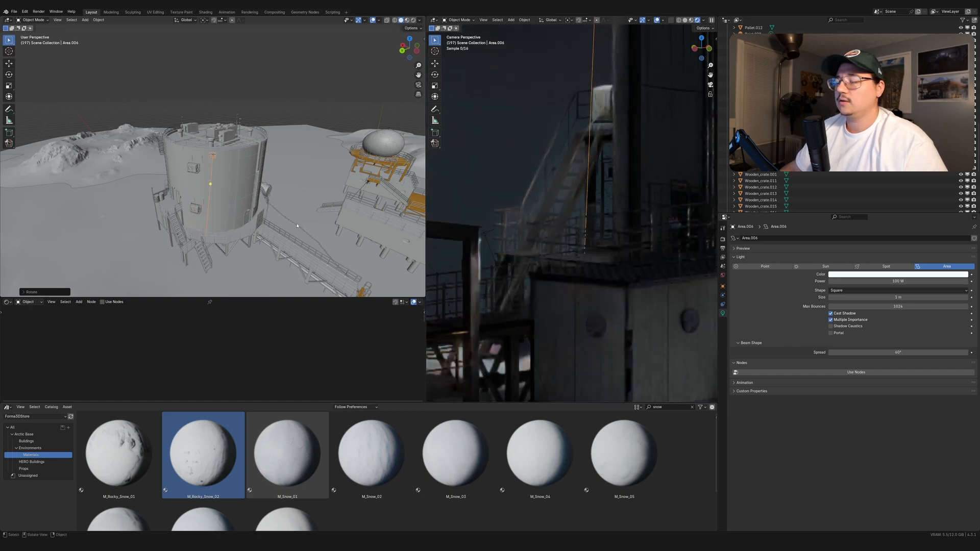
key("r")
left_click(332, 223)
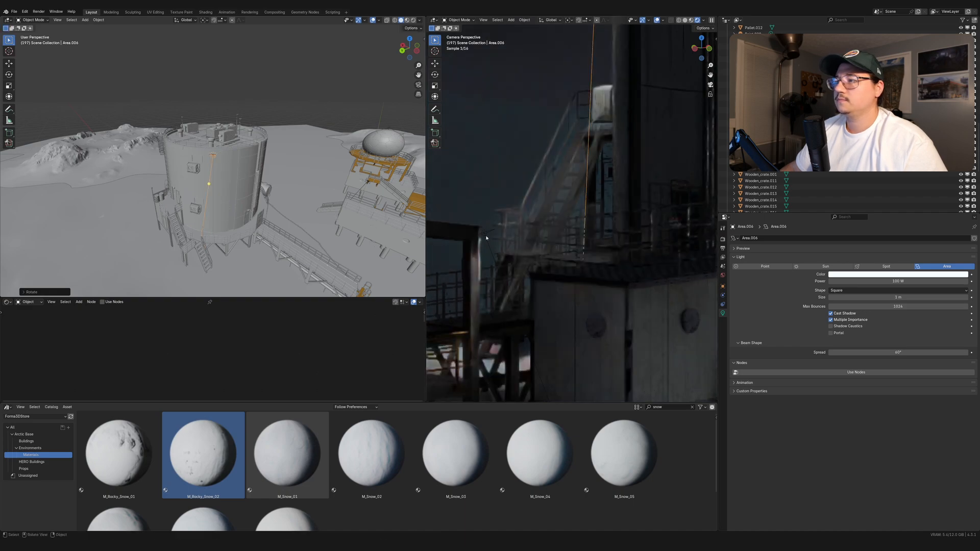
Step: Select the area light Area.004 near the raised container, try its power at 50 W, and settle on 20 W
scroll(623, 214, "down", 5)
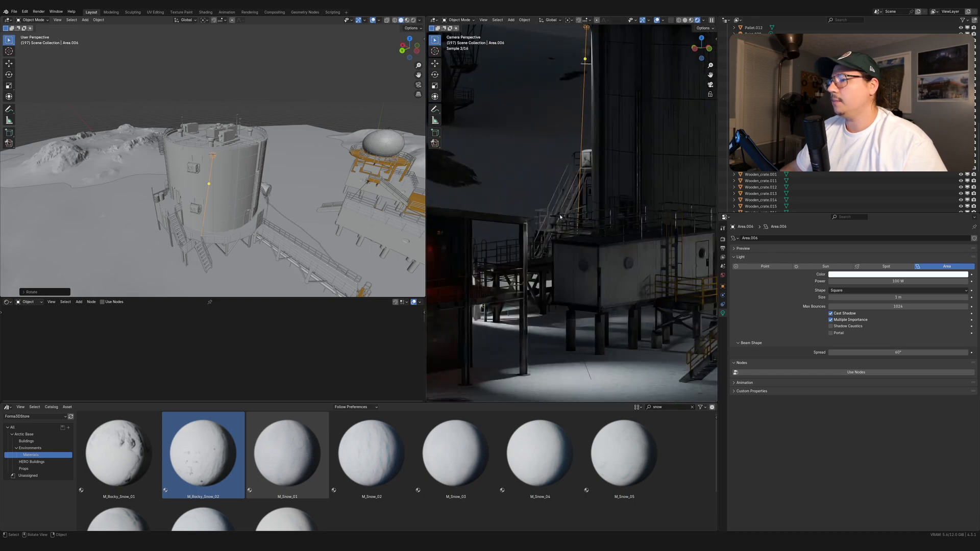
scroll(573, 229, "down", 1)
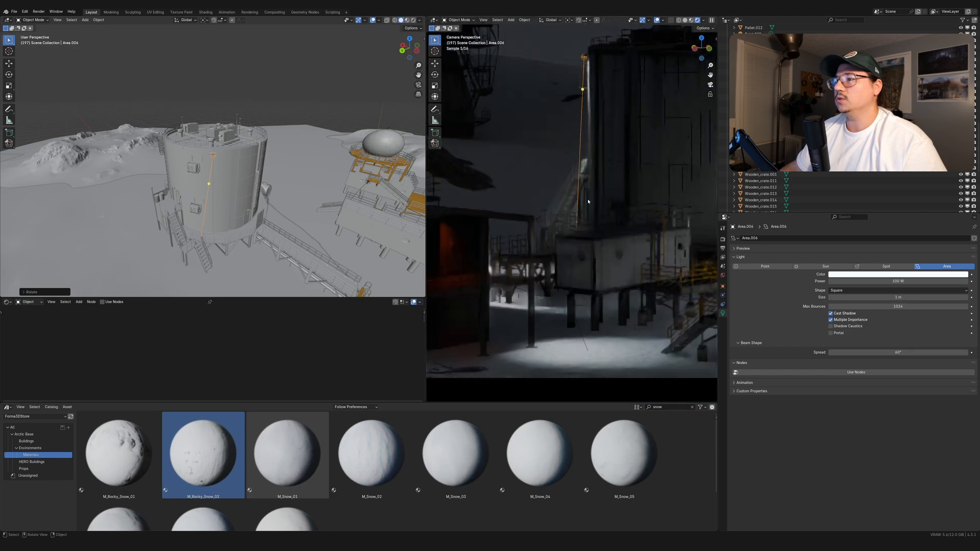
scroll(587, 205, "down", 1)
scroll(588, 205, "down", 2)
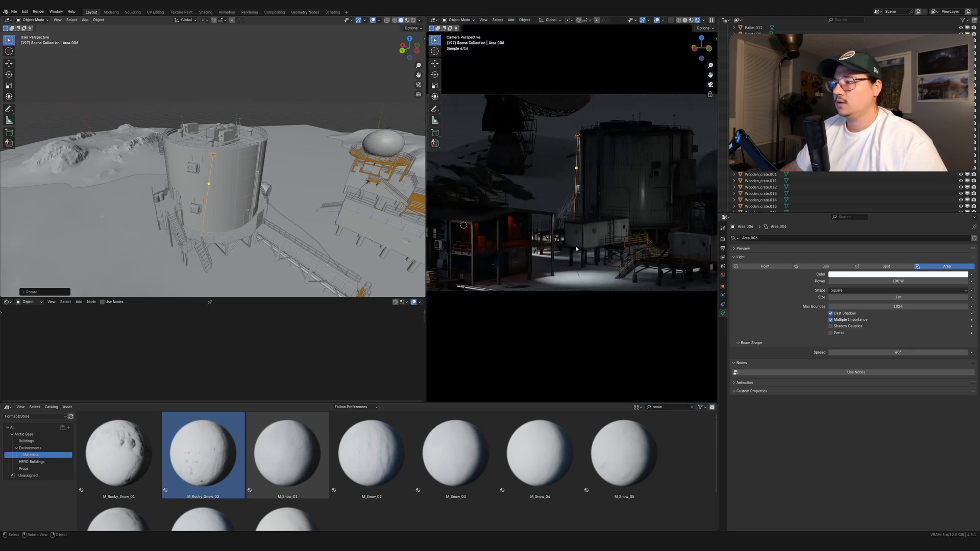
scroll(575, 248, "down", 2)
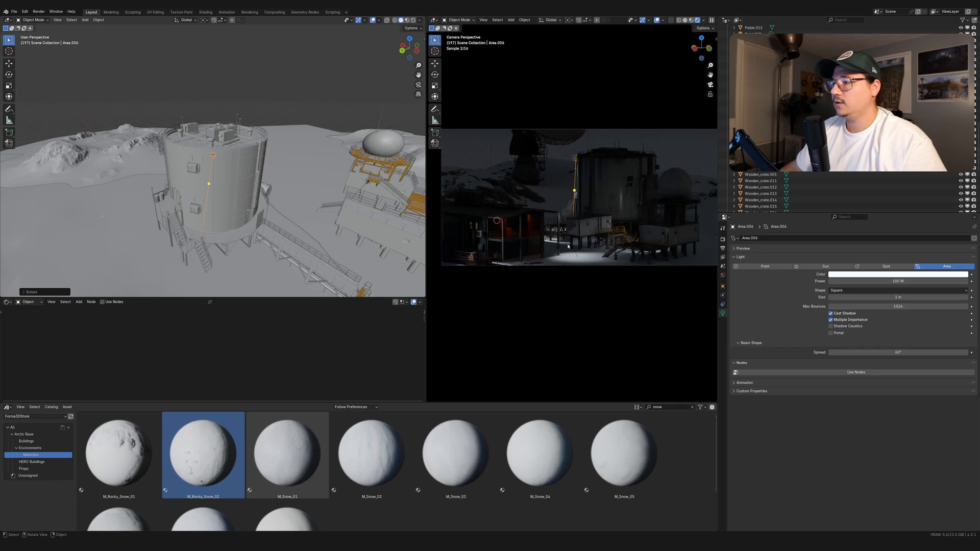
left_click(572, 244)
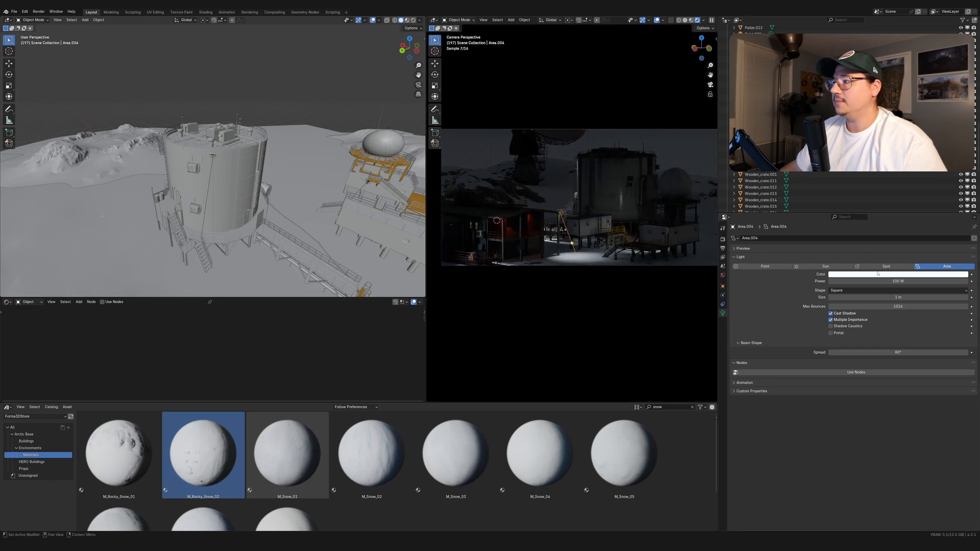
left_click(903, 280)
type("50")
key("Return")
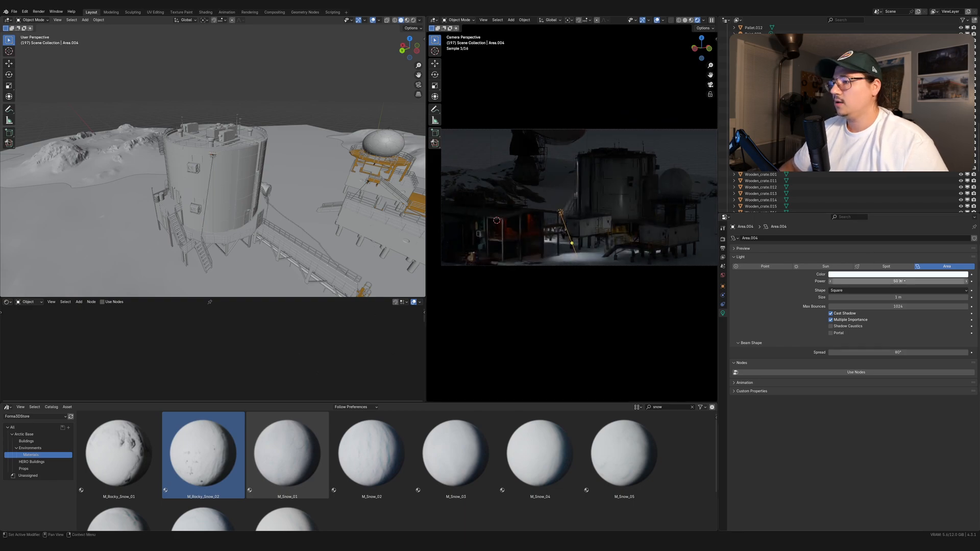
left_click(898, 280)
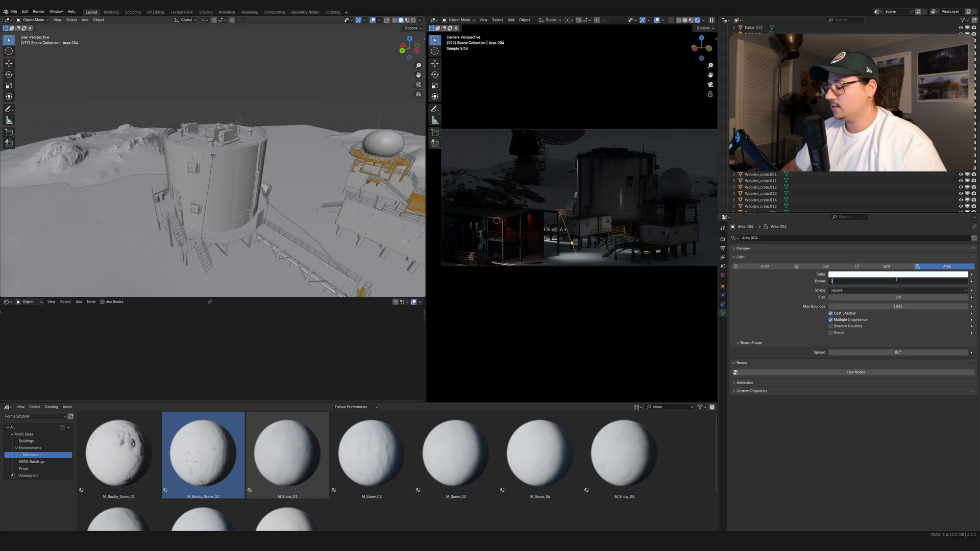
key("Return")
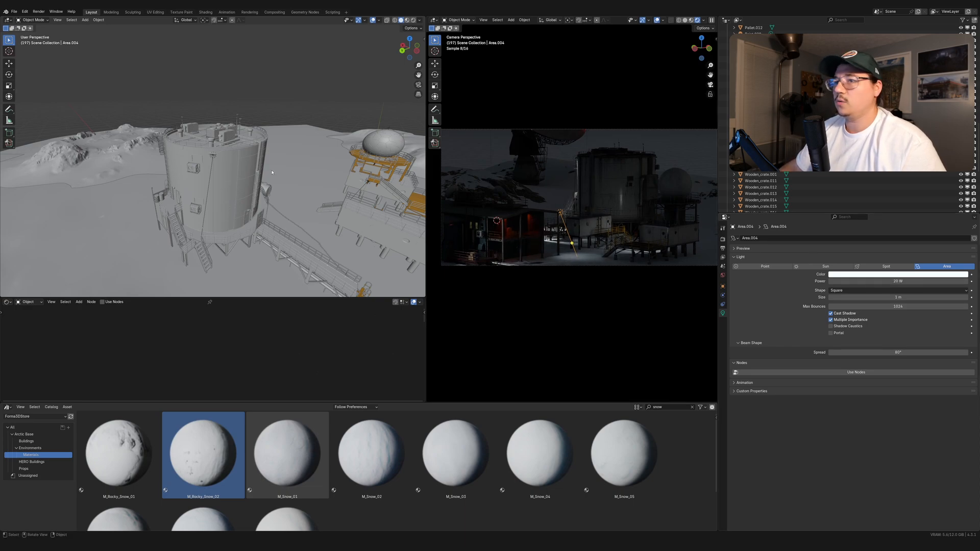
Step: Frame the selected area light and rotate it around the global Z axis
middle_click_drag(272, 173, 255, 128, "shift")
key("KP_Decimal")
key("r")
key("z")
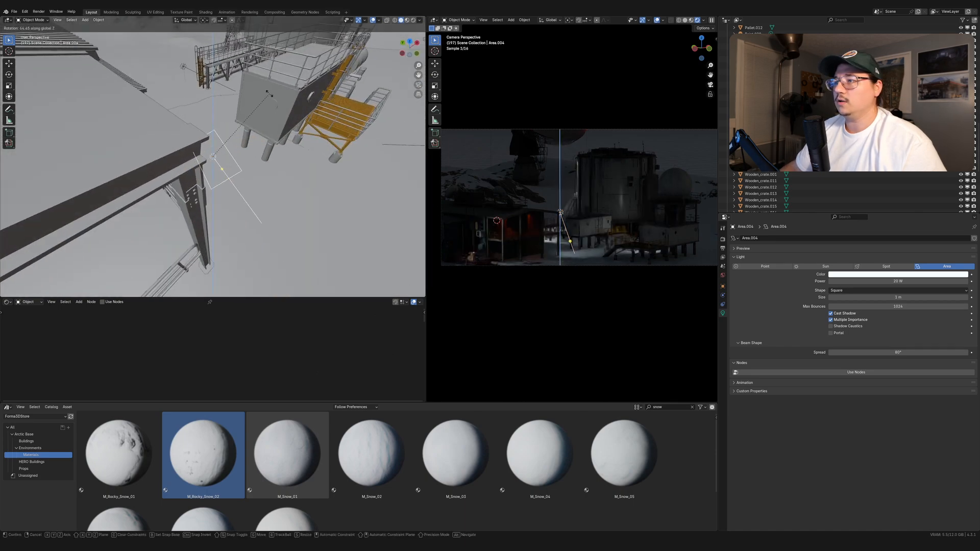
left_click(269, 94)
middle_click_drag(339, 207, 327, 149)
Step: Lower the area light along the global Z axis towards the snow beside the shed's corner post
key("g")
key("z")
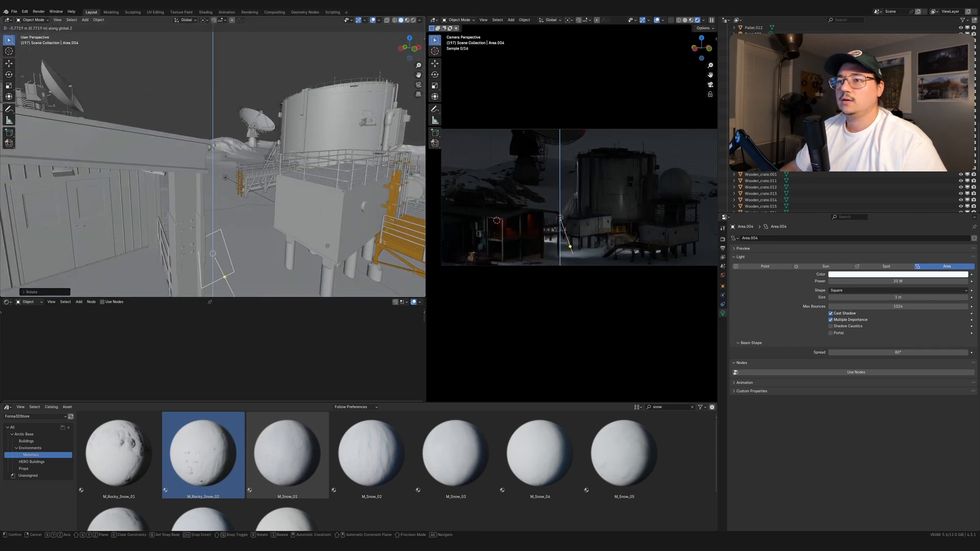
left_click(327, 246)
scroll(327, 246, "down", 5)
key("g")
key("z")
left_click(293, 222)
scroll(293, 222, "down", 3)
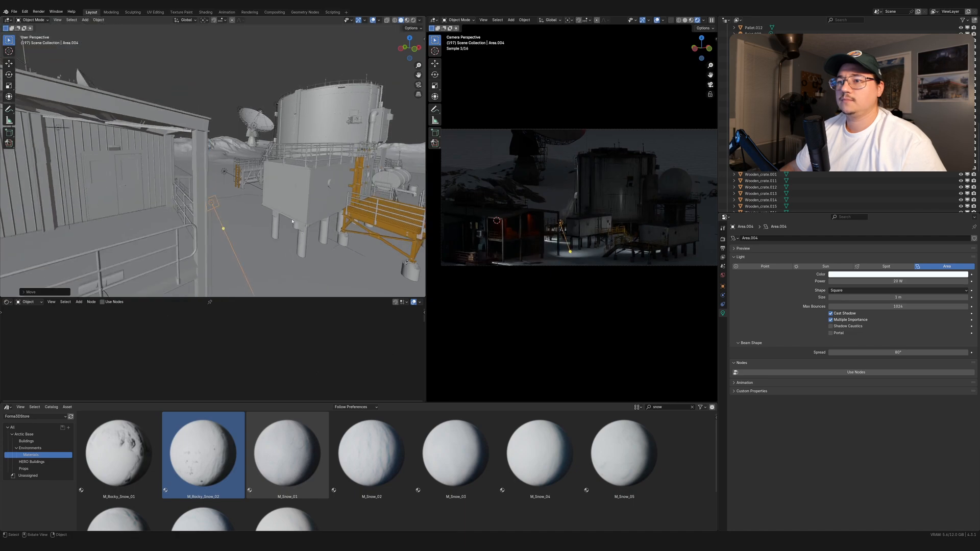
key("g")
key("z")
left_click(306, 259)
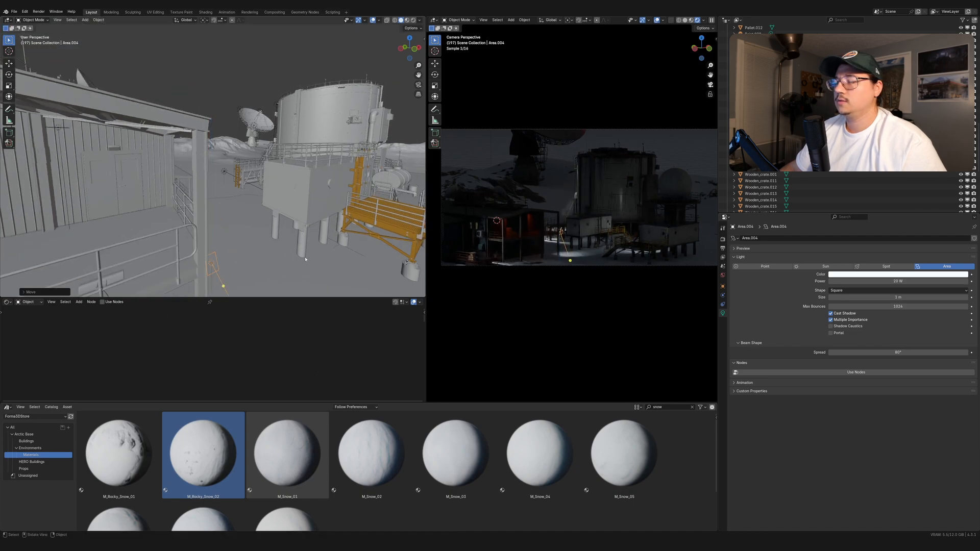
Step: Rotate the area light around the global Z axis and tilt its beam up towards the raised container
right_click(305, 259)
key("Escape")
key("r")
key("z")
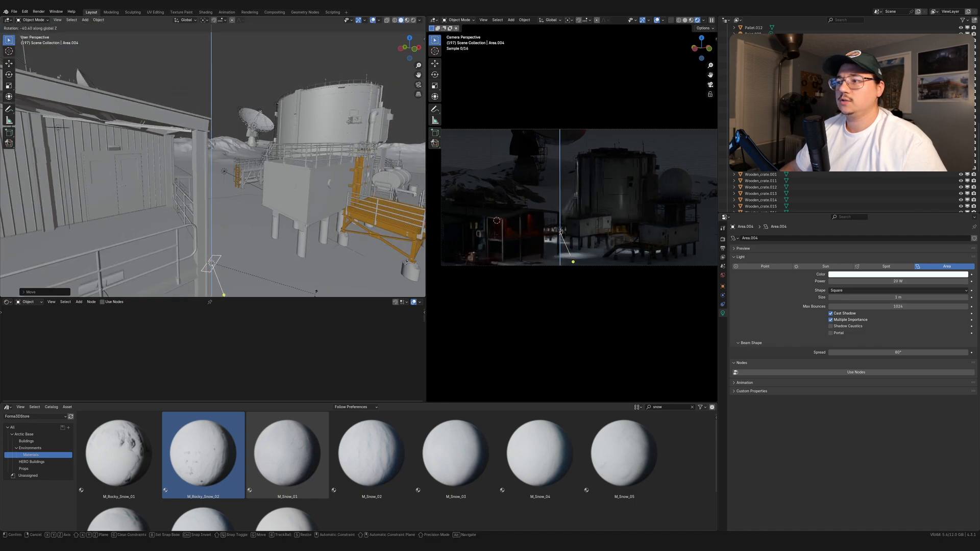
left_click(316, 292)
scroll(316, 291, "down", 5)
middle_click_drag(316, 289, 325, 241)
key("r")
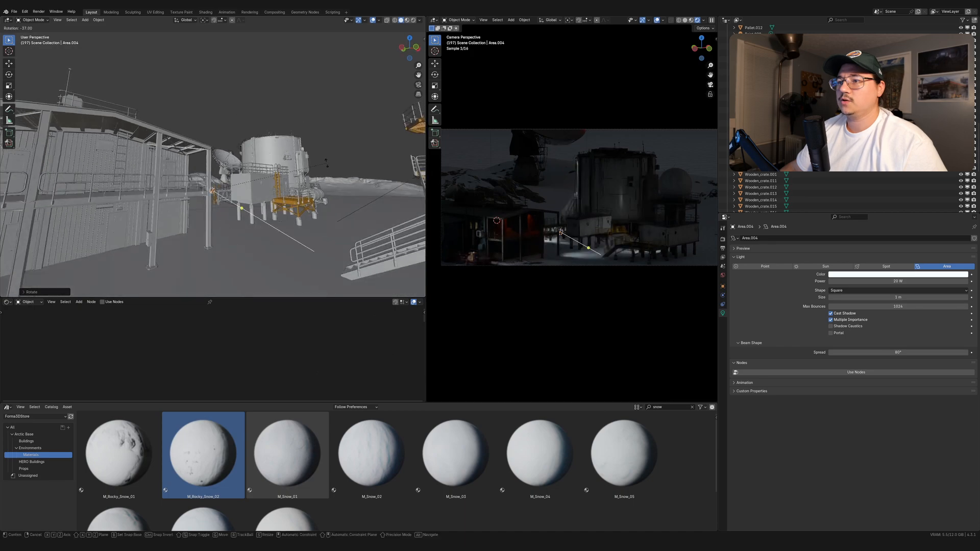
left_click(325, 174)
Step: Turn the area light further around the global Z axis and lower it slightly along Z beside the container
middle_click_drag(325, 174, 322, 185)
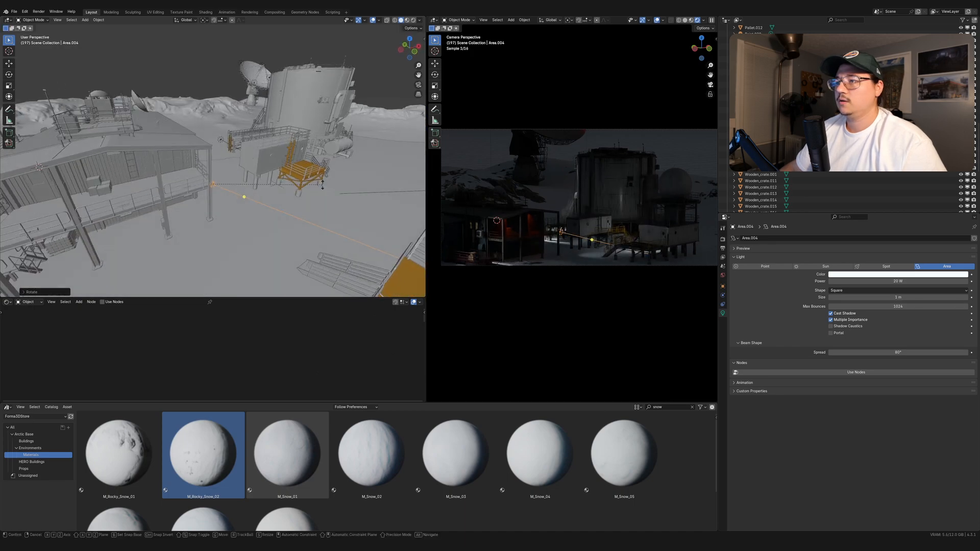
key("z")
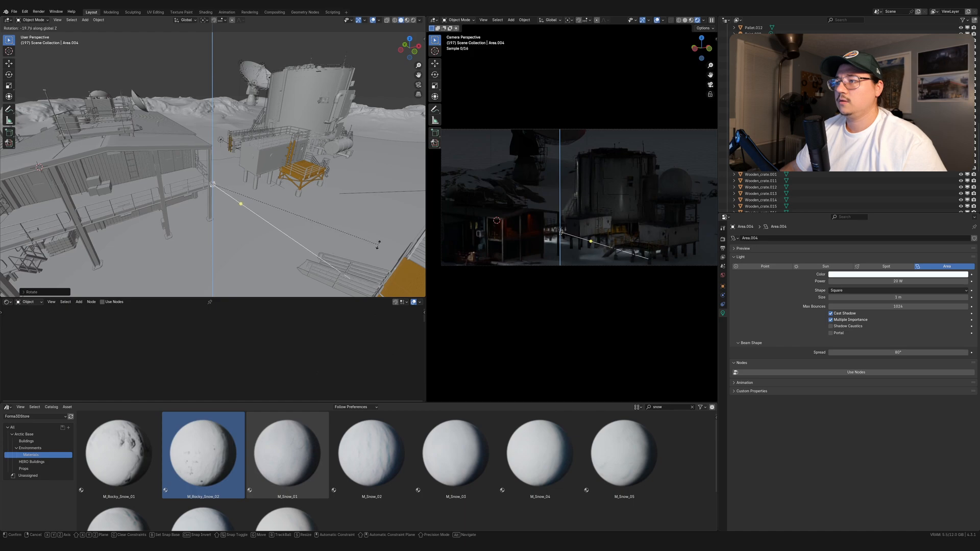
left_click(377, 226)
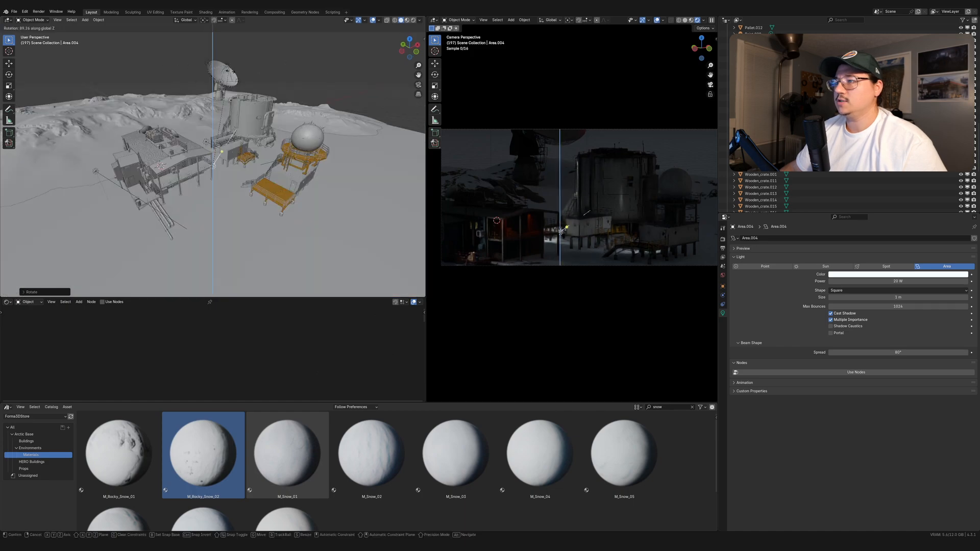
left_click(294, 137)
key("g")
key("z")
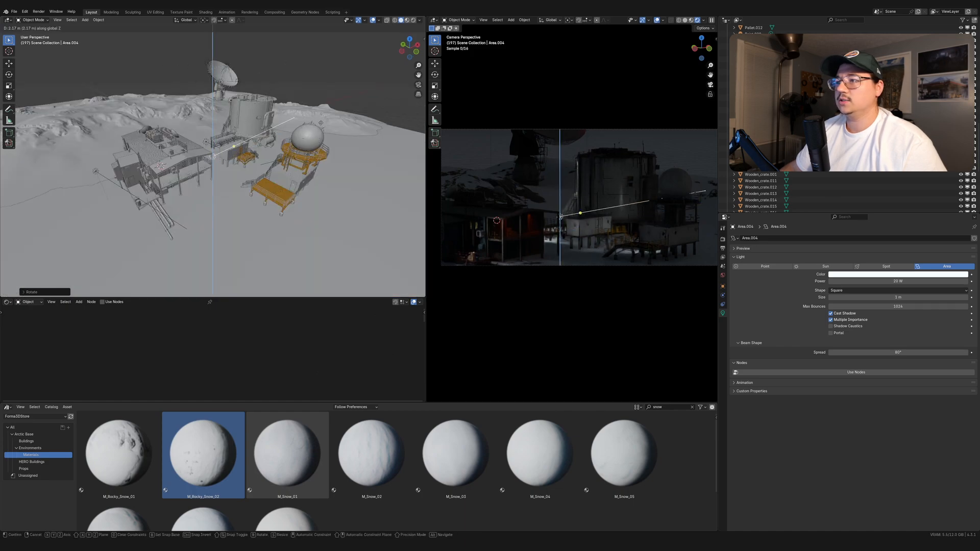
left_click(215, 167)
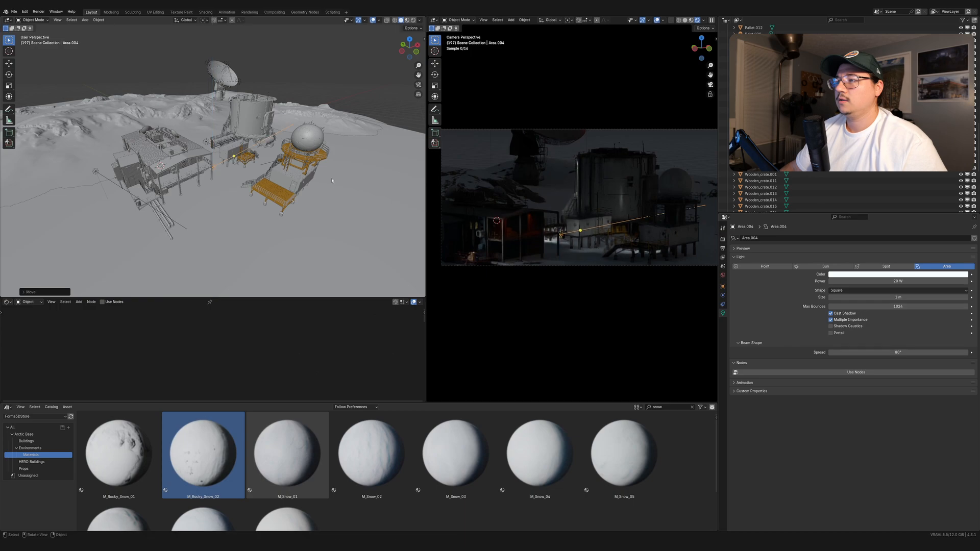
scroll(495, 214, "up", 5)
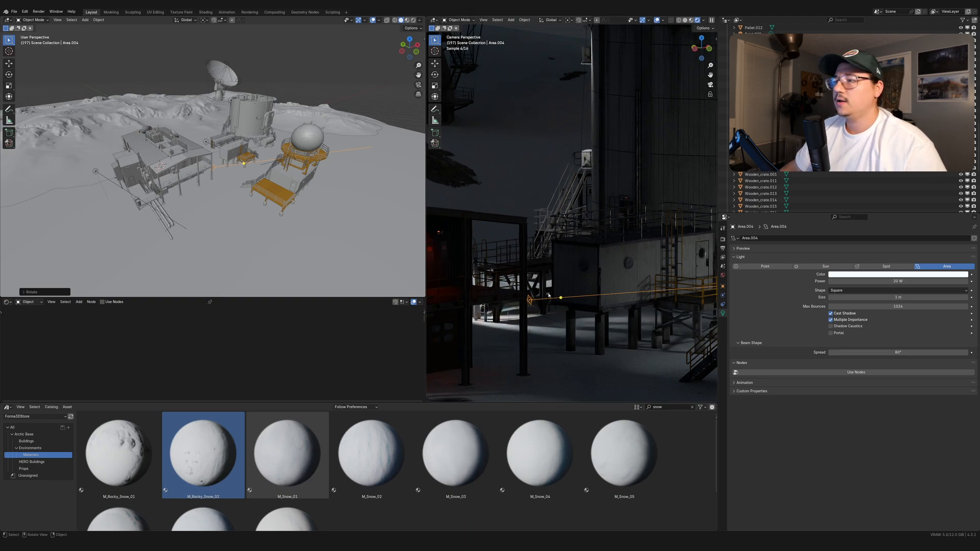
scroll(507, 290, "up", 1)
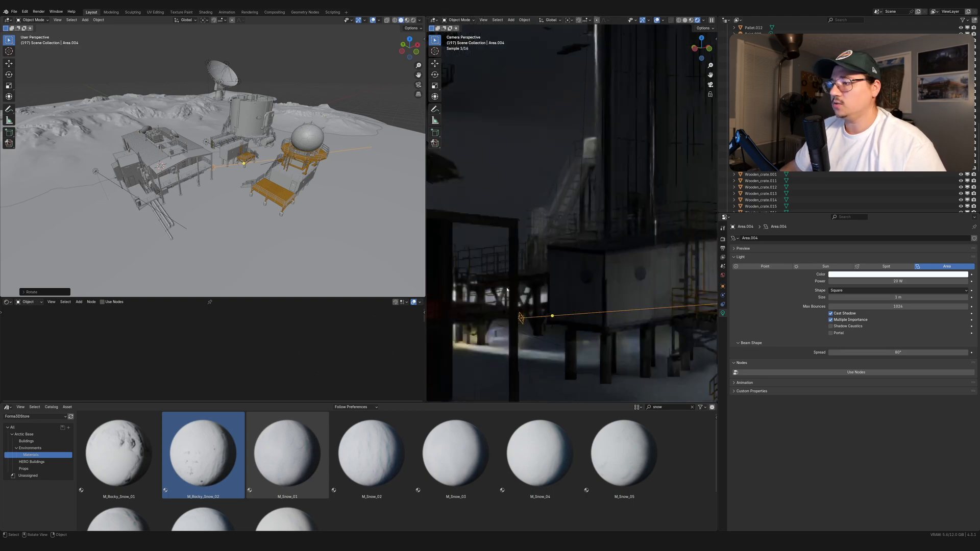
key("r")
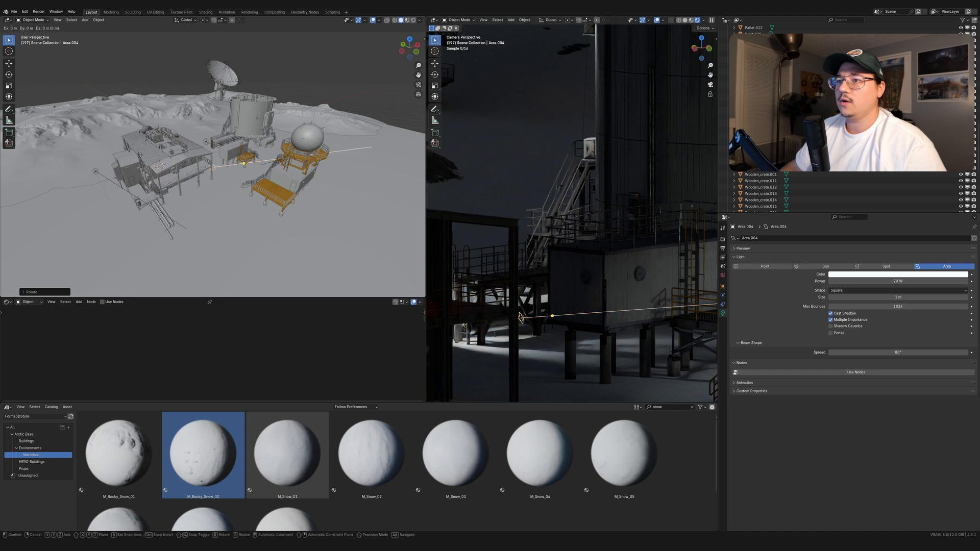
key("z")
right_click(141, 157)
key("g")
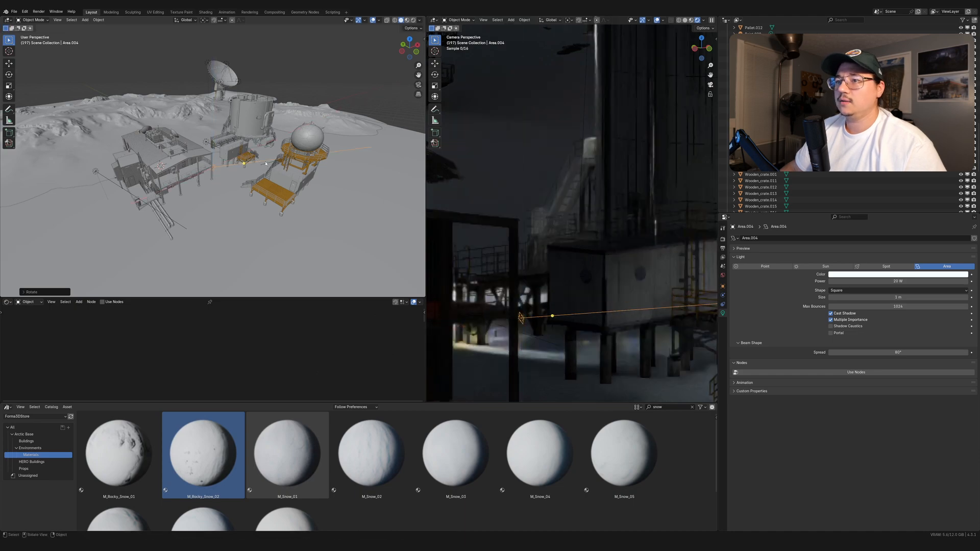
Step: Raise the area light along the global Z axis beside the raised container and rotate it to point straight down
key("z")
left_click(259, 140)
key("r")
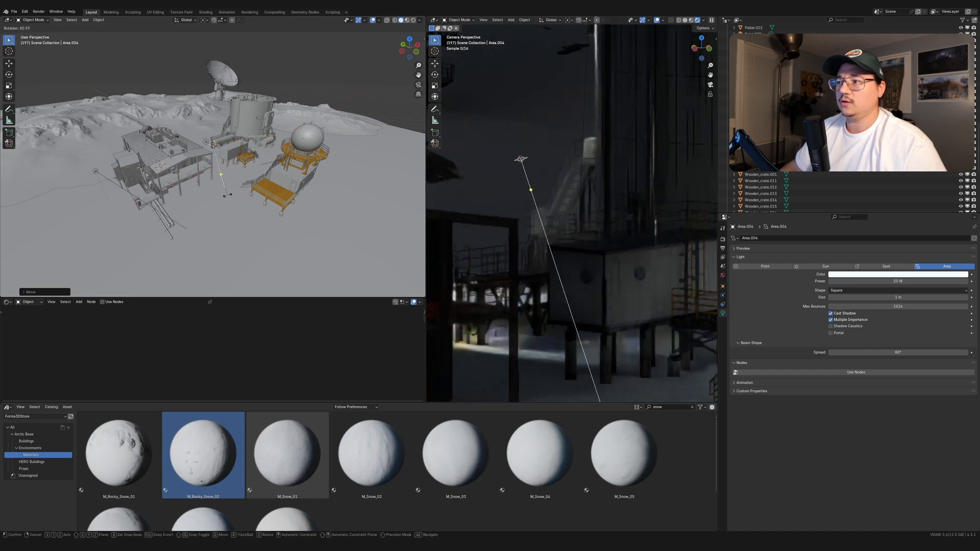
left_click(257, 177)
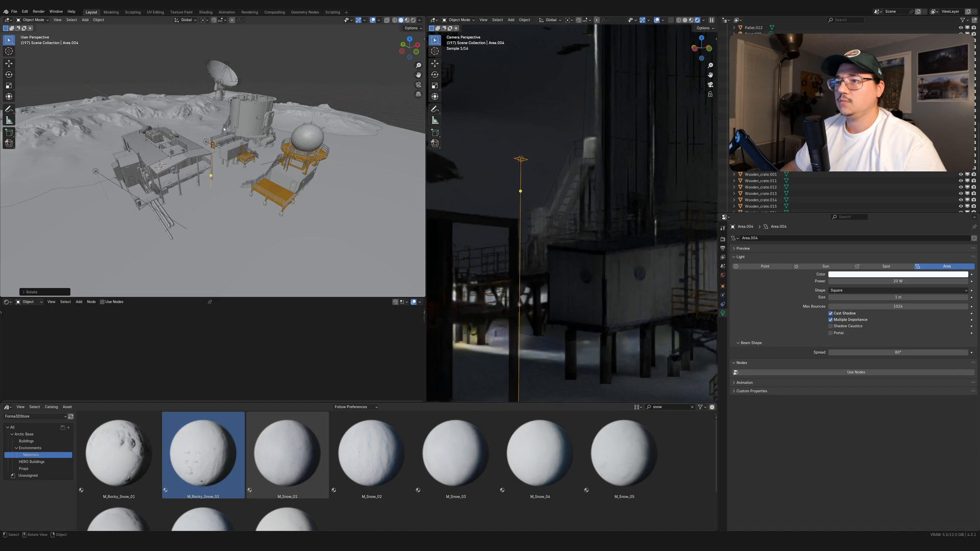
Step: Tilt the area light slightly and lower it to the top of the shed's corner post
middle_click_drag(224, 129, 276, 184)
key("r")
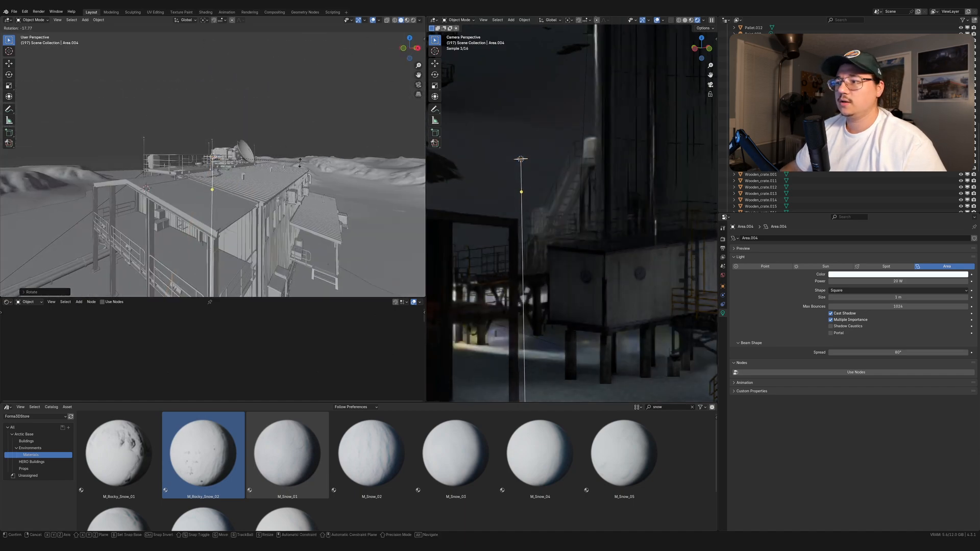
left_click(304, 149)
key("g")
left_click(307, 215)
Step: Rotate the area light around the global Z axis at the shed's roof corner
key("r")
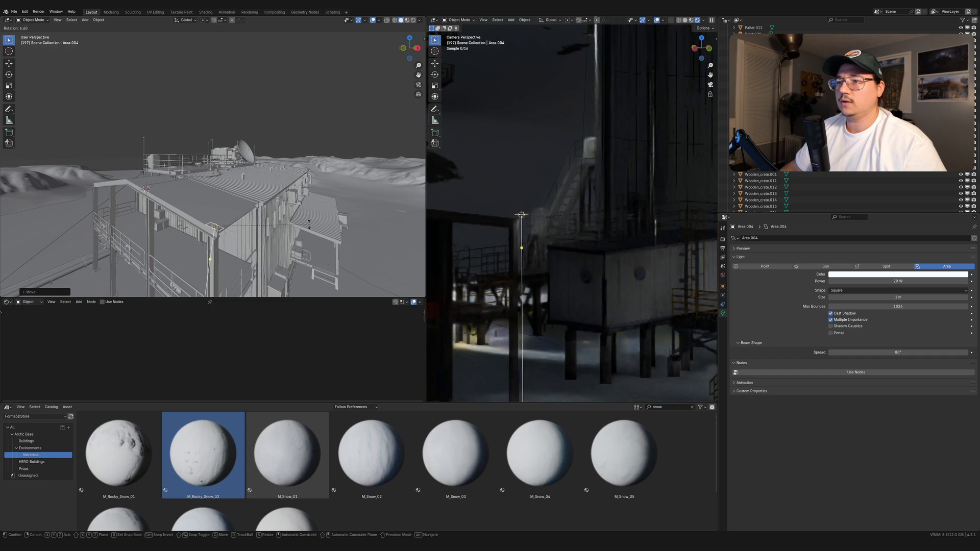
key("x")
key("z")
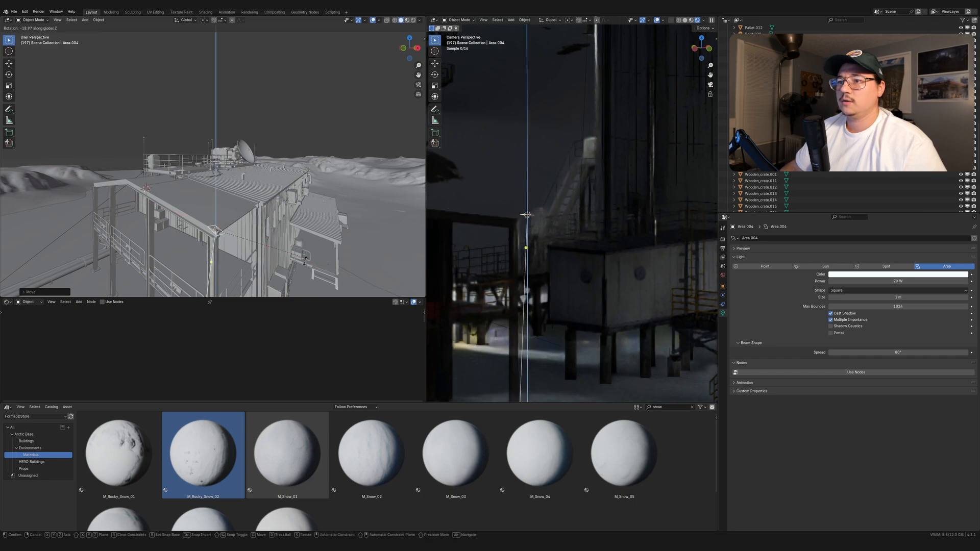
left_click(269, 281)
scroll(249, 210, "down", 1)
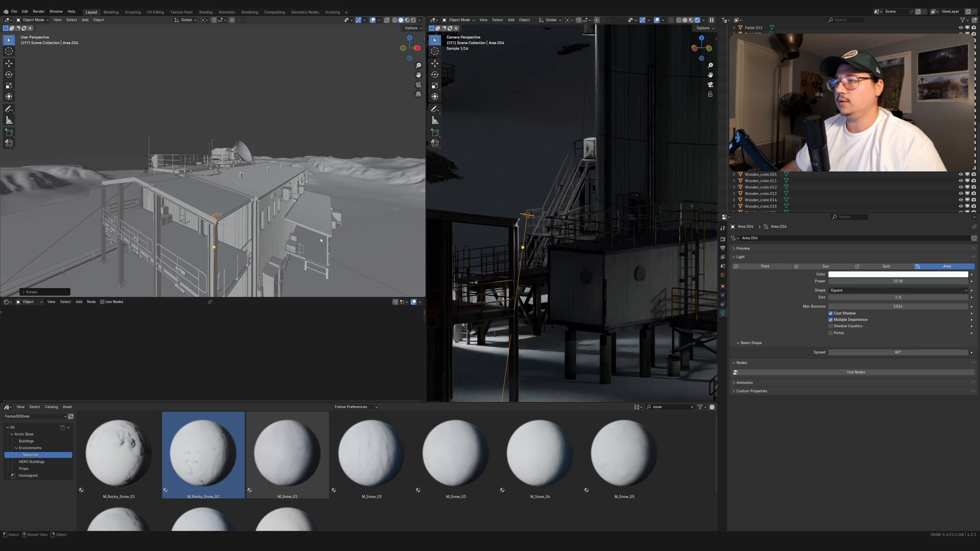
Step: Lower the area light slightly along the global Z axis beside the shed's corner post
middle_click_drag(245, 238, 302, 209)
key("g")
key("z")
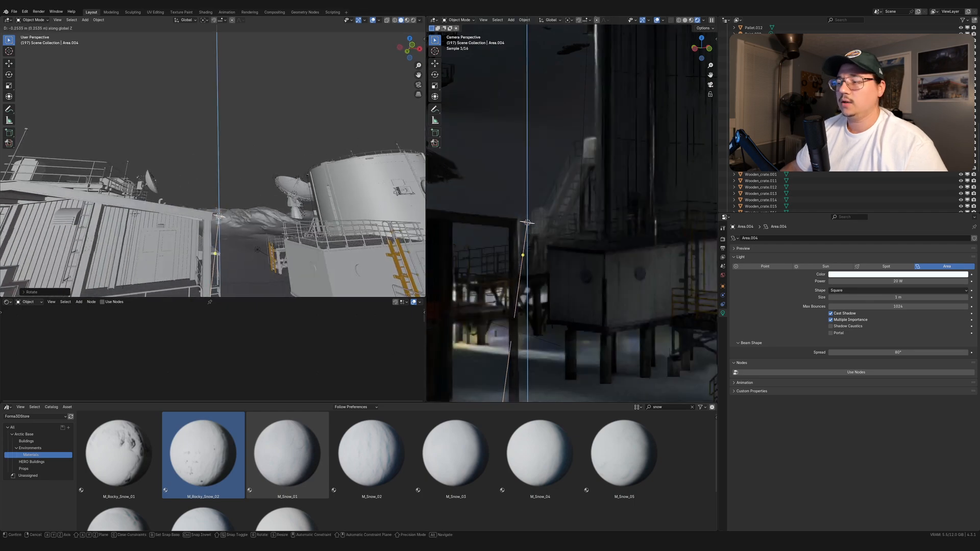
left_click(304, 215)
middle_click_drag(334, 197, 265, 196)
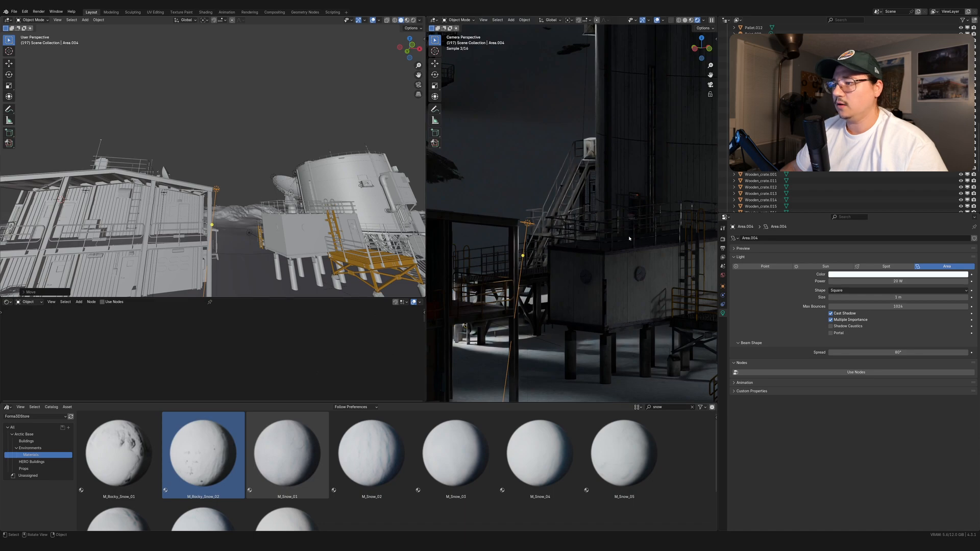
Step: Check the area light's effect around the shed and raised container in the camera view and widen its beam spread
scroll(630, 239, "up", 4)
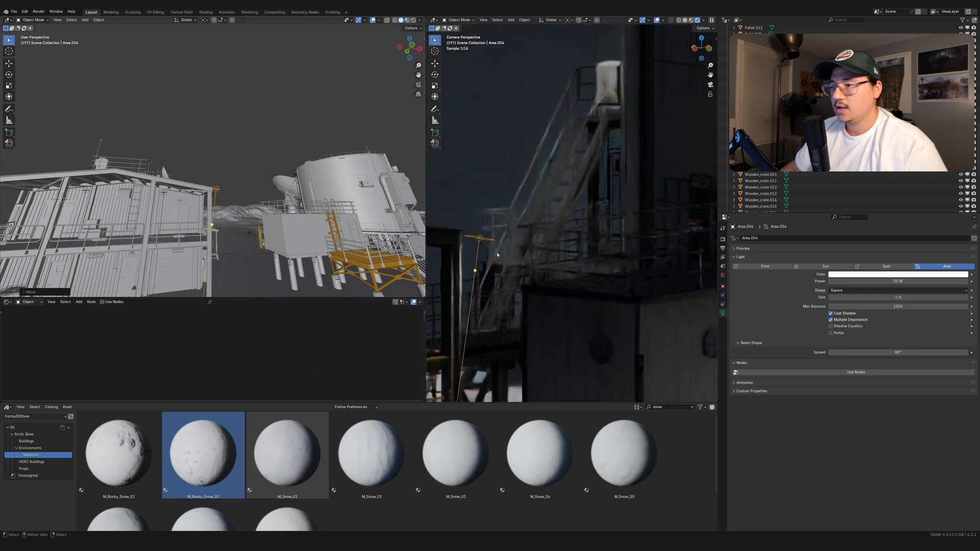
scroll(461, 267, "up", 2)
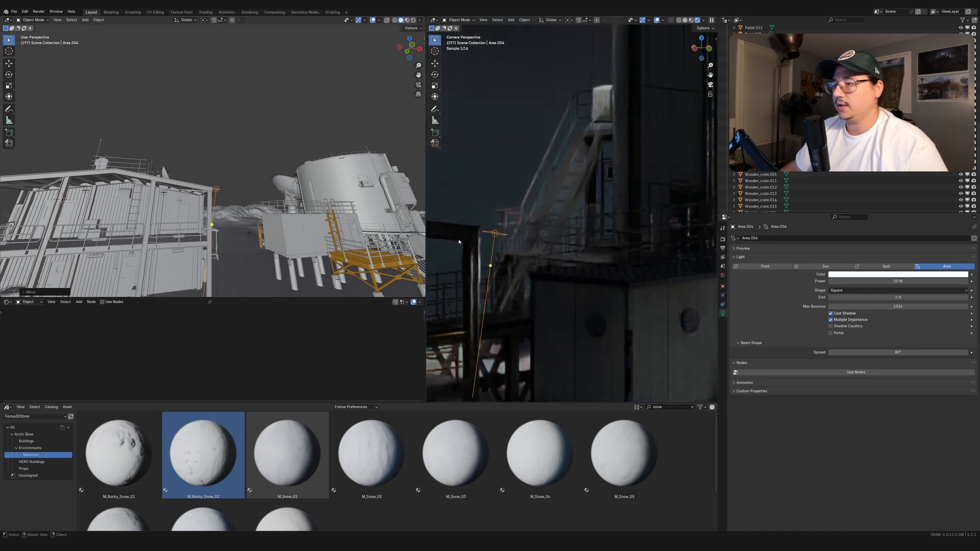
scroll(529, 274, "down", 2)
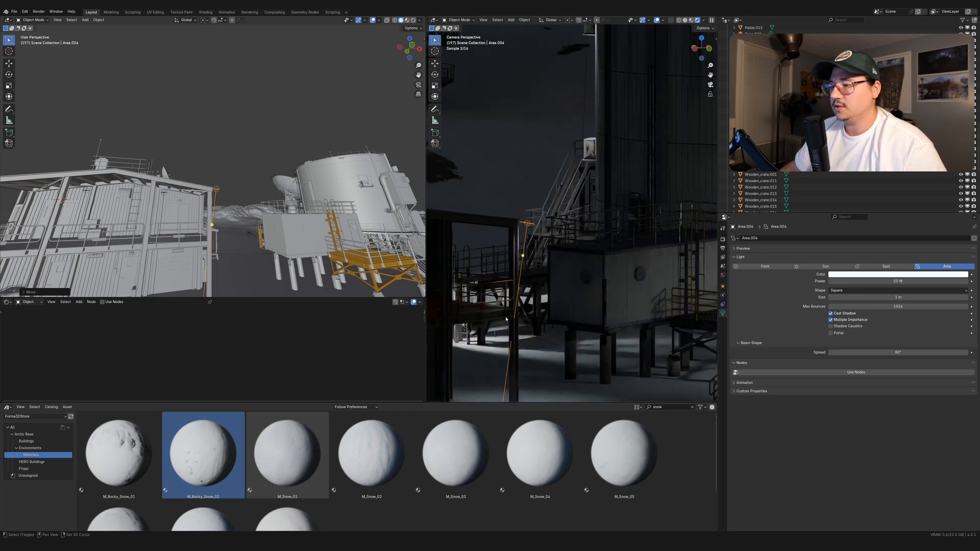
scroll(511, 296, "up", 2)
scroll(466, 307, "up", 2)
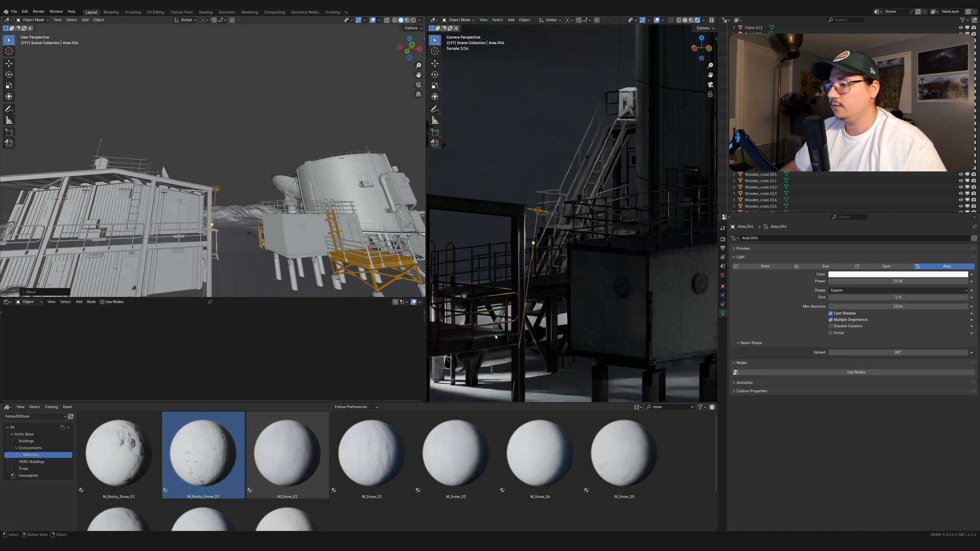
scroll(511, 331, "down", 4)
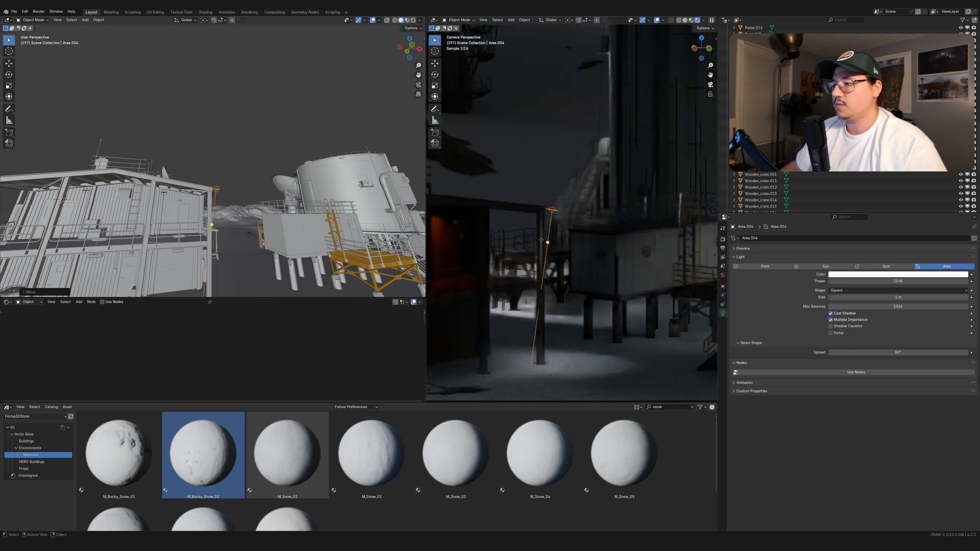
scroll(557, 282, "down", 3)
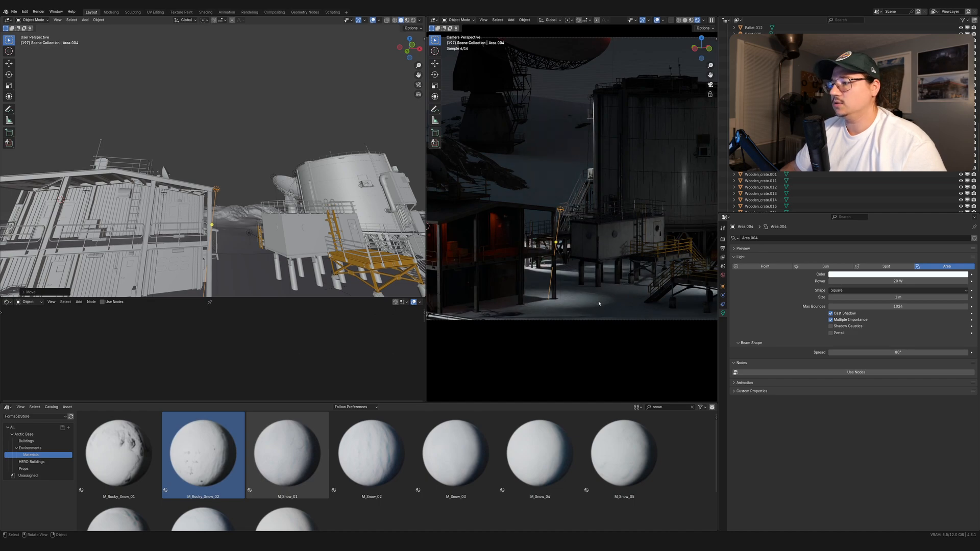
left_click_drag(868, 352, 919, 353)
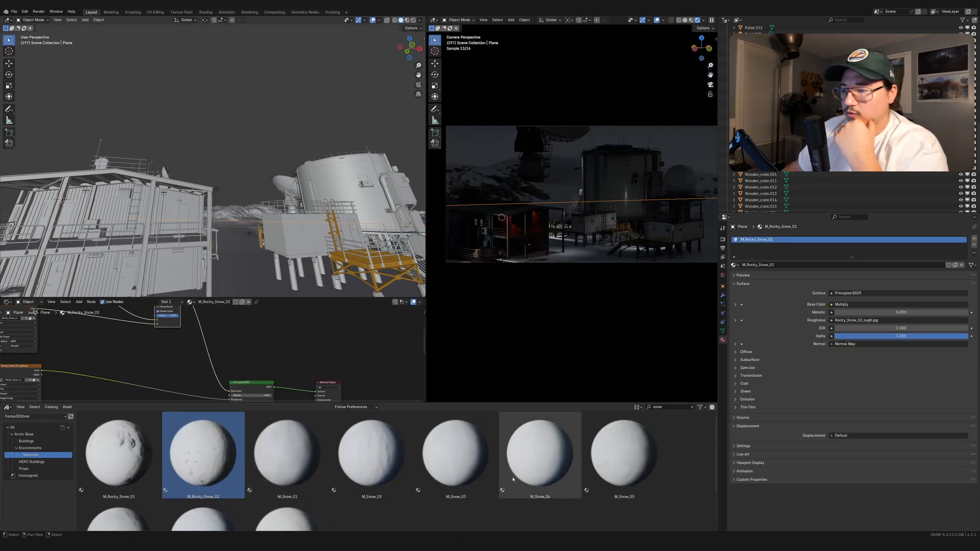
Step: Browse the snow assets in the Arctic Base Environments catalog for a ground material
left_click(30, 449)
scroll(333, 463, "down", 5)
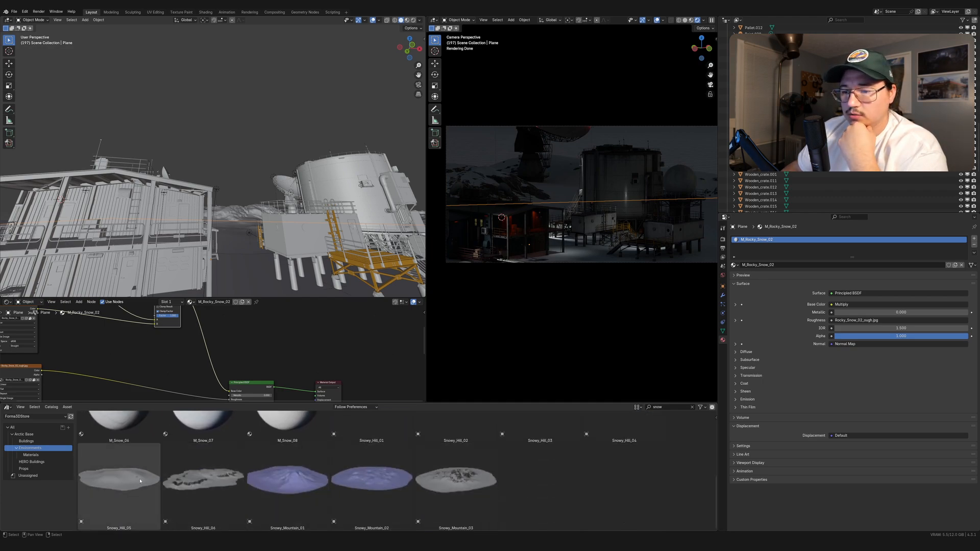
scroll(332, 477, "up", 5)
scroll(398, 473, "down", 4)
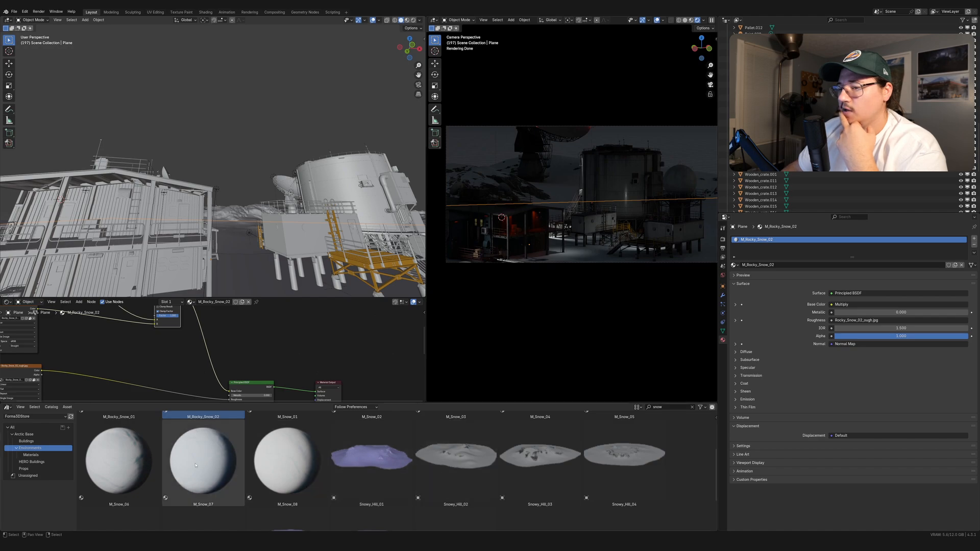
scroll(195, 466, "up", 2)
Step: Switch the asset library to Poly Haven and show the snow assets in its Textures catalog
left_click(35, 416)
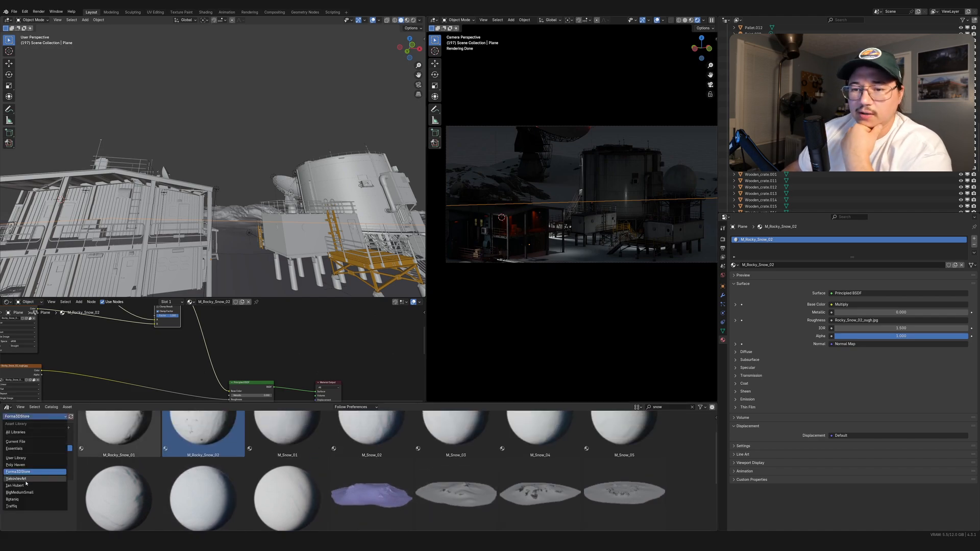
left_click(16, 465)
left_click(13, 449)
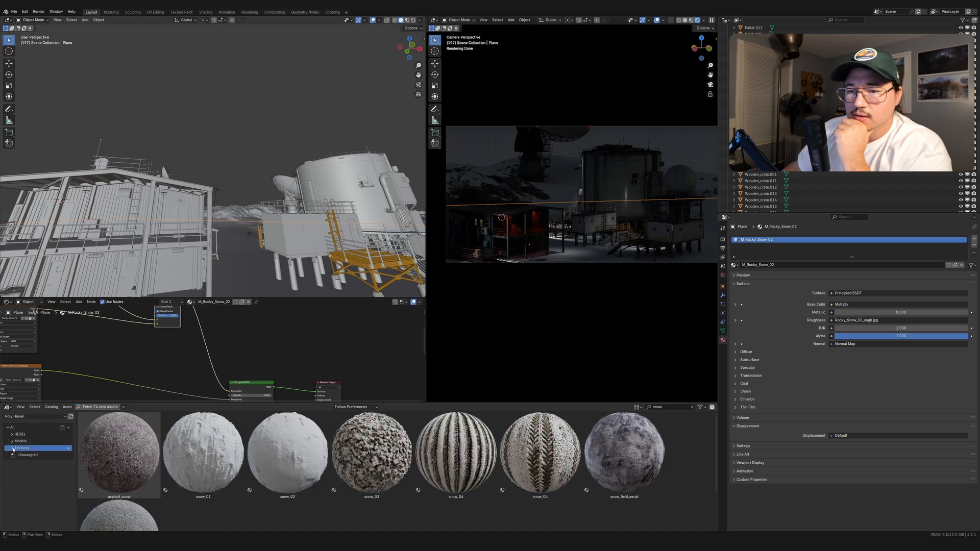
scroll(378, 467, "down", 1)
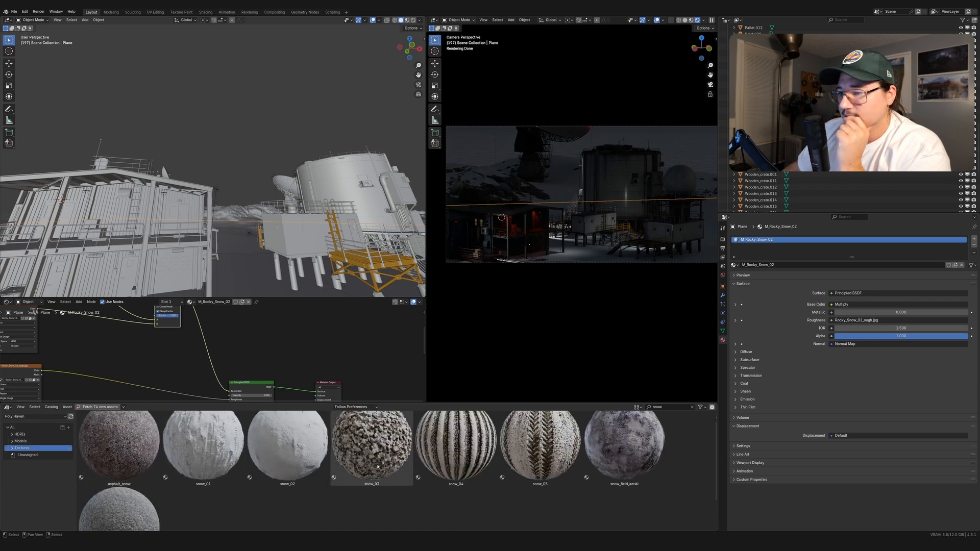
scroll(378, 466, "down", 2)
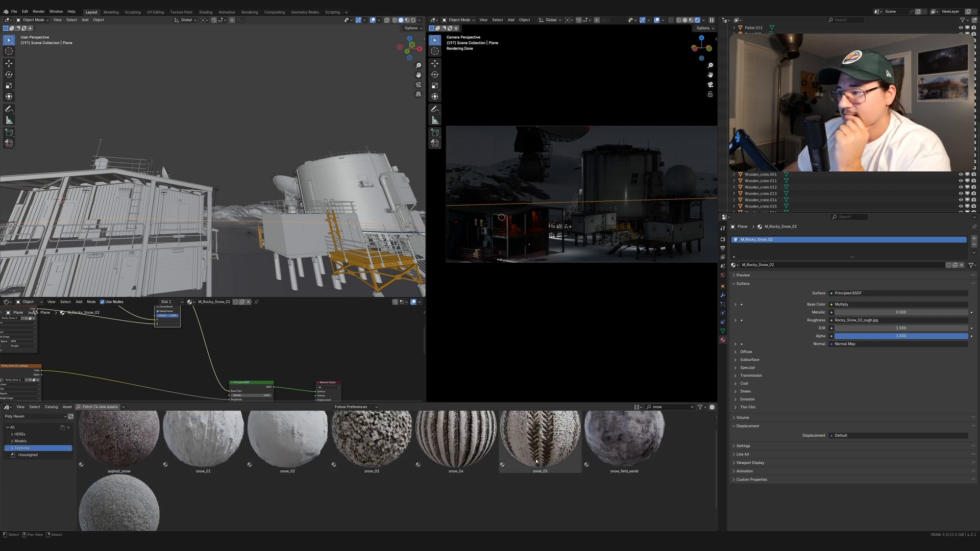
Step: Apply the Poly Haven snow_02 material to the ground plane in place of M_Rocky_Snow_02
left_click(292, 444)
scroll(302, 449, "down", 2)
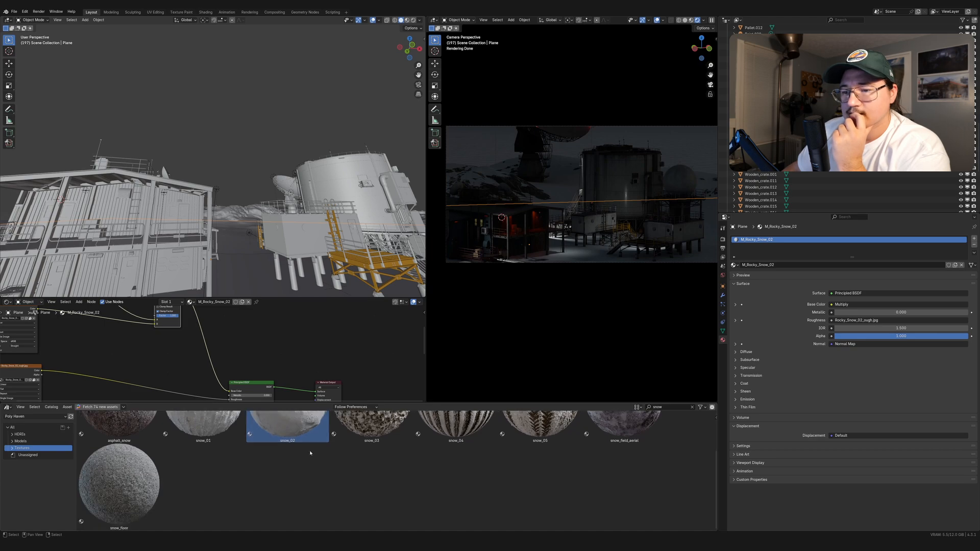
scroll(310, 453, "up", 3)
left_click_drag(310, 453, 588, 257)
Step: Subdivide the ground plane's mesh once in Edit Mode and return to Object Mode
key("KP_Decimal")
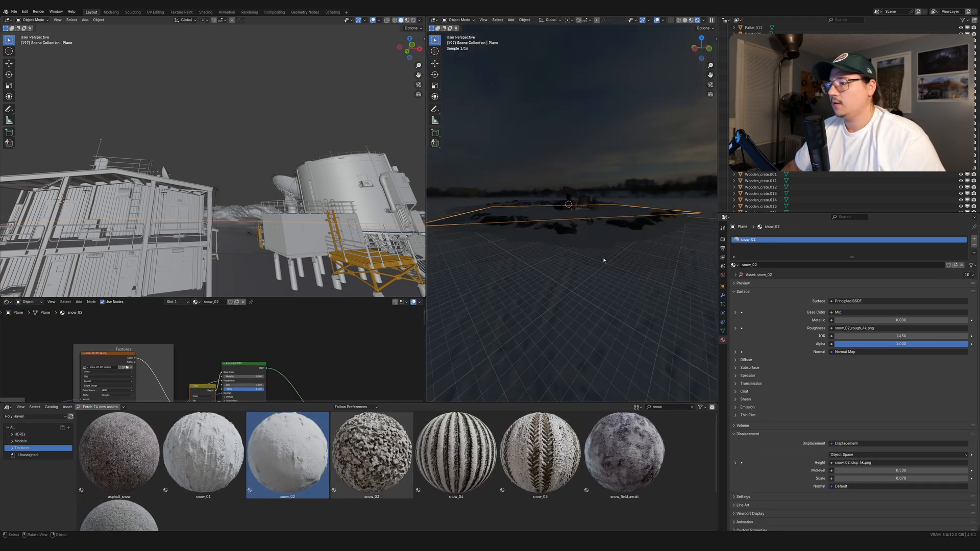
scroll(610, 249, "up", 3)
middle_click_drag(610, 250, 652, 267)
scroll(584, 280, "up", 3)
scroll(619, 284, "up", 2)
scroll(541, 300, "down", 4)
key("Tab")
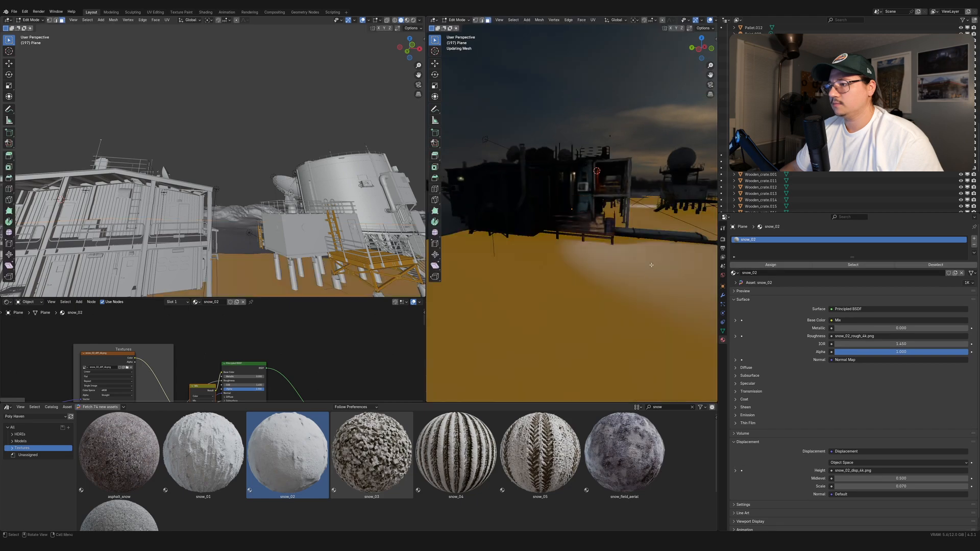
scroll(613, 273, "down", 5)
middle_click_drag(589, 276, 587, 279)
right_click(587, 279)
left_click(588, 284)
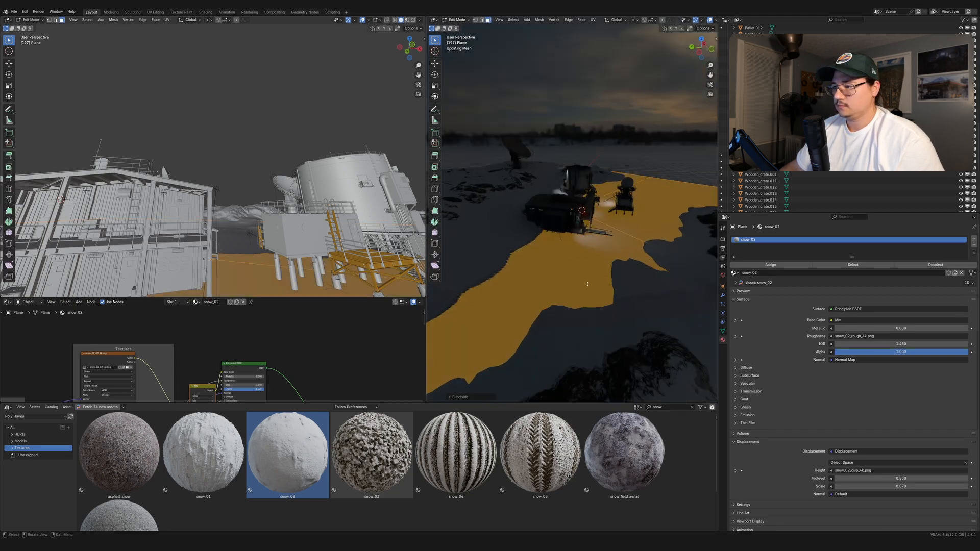
key("Tab")
Step: Save the scene file
key("ctrl+a")
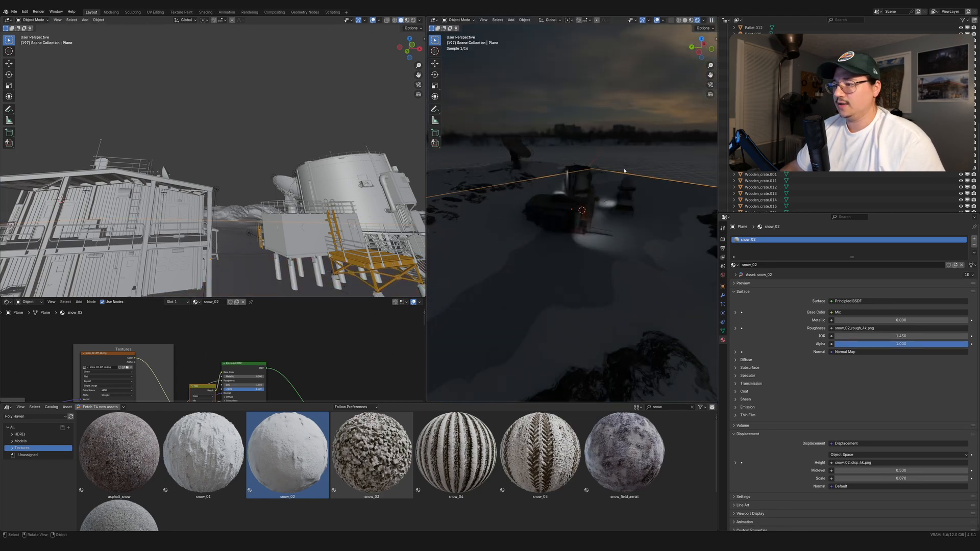
key("ctrl+a")
key("Escape")
key("ctrl+s")
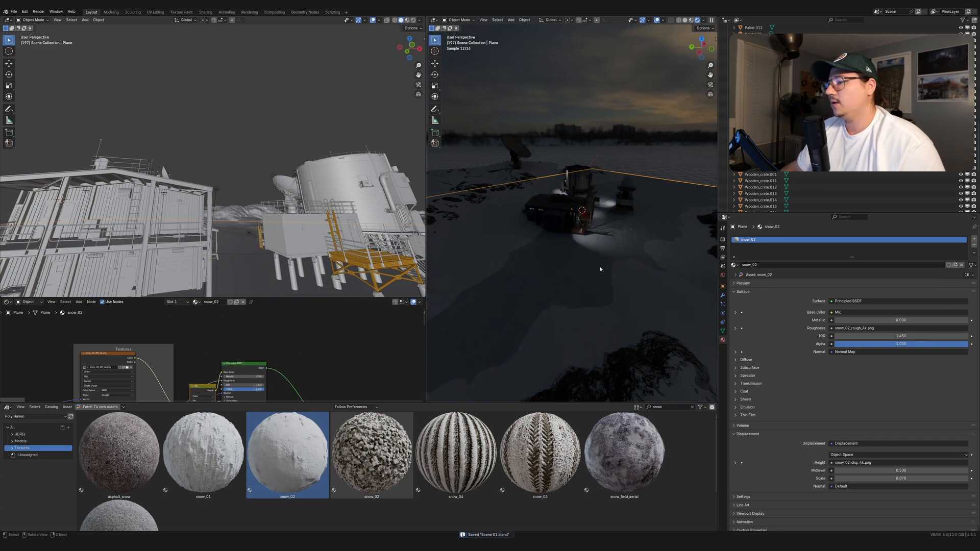
Step: Subdivide the ground plane's faces seven more times in Edit Mode and return to Object Mode
key("Tab")
right_click(596, 262)
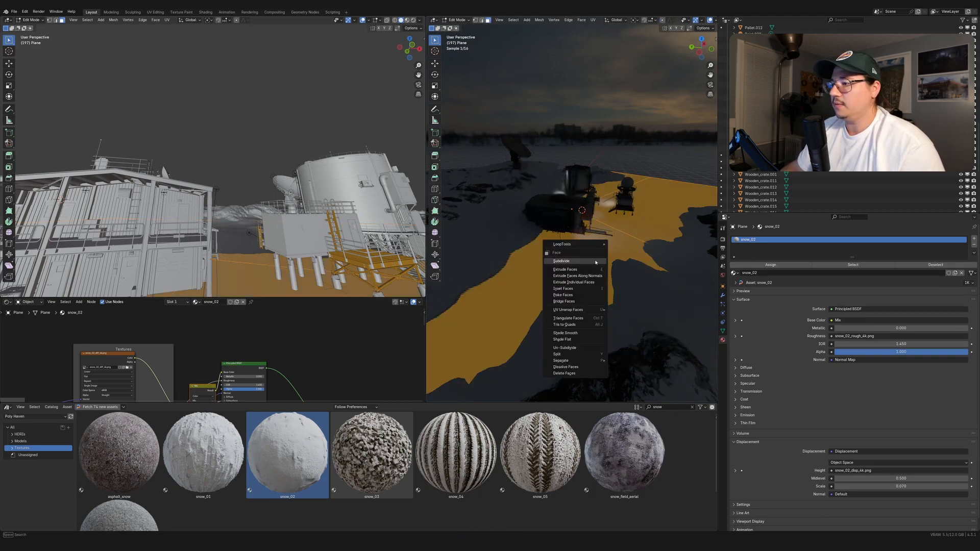
left_click(597, 260)
right_click(597, 261)
left_click(597, 261)
right_click(597, 260)
left_click(597, 261)
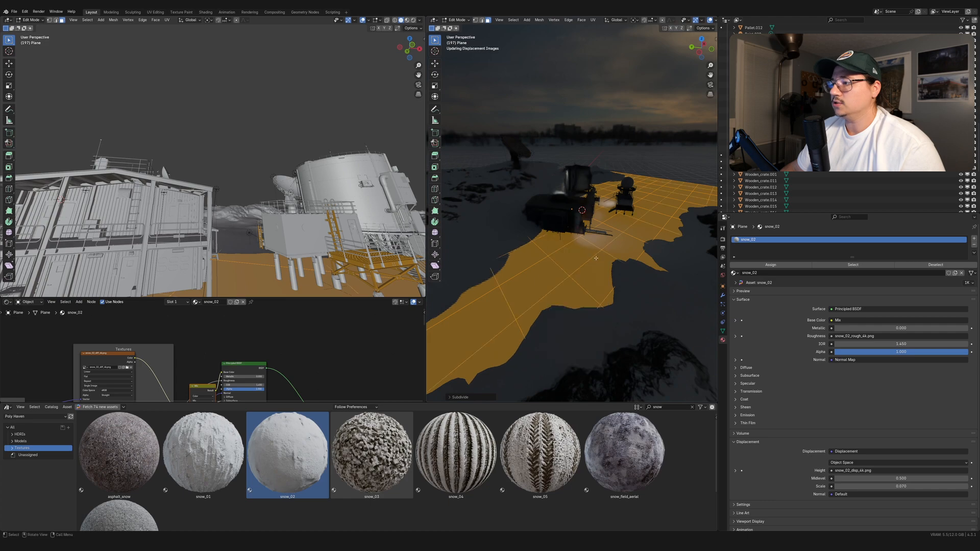
right_click(597, 260)
left_click(597, 258)
right_click(597, 259)
left_click(597, 259)
right_click(597, 260)
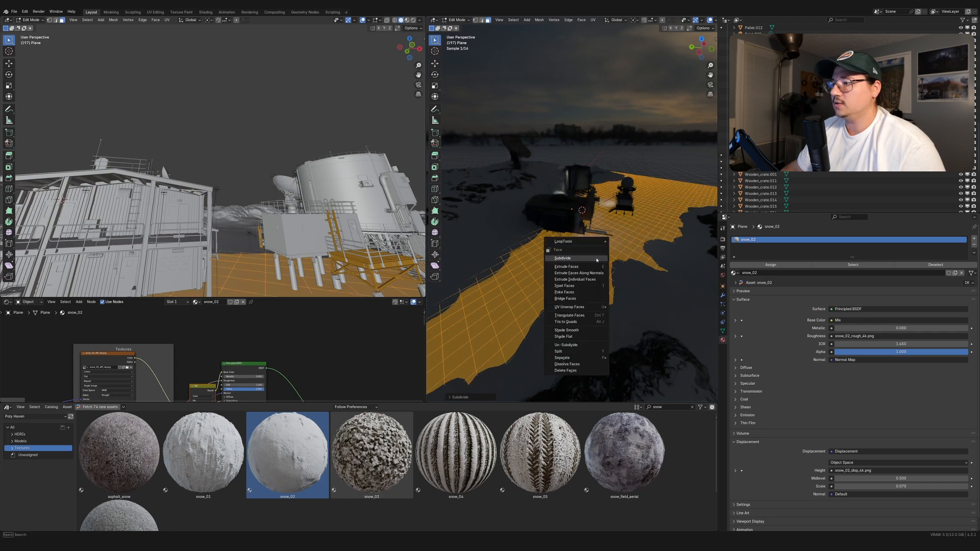
left_click(597, 259)
right_click(597, 259)
left_click(596, 259)
key("Tab")
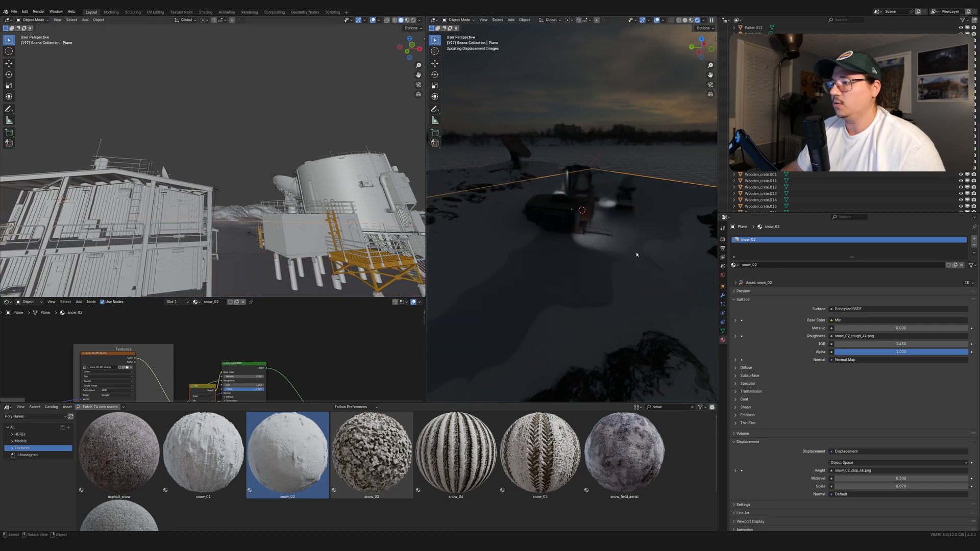
Step: Increase the Mapping node's scale in the snow_02 material to tile the ground's snow texture more densely
mouse_move(637, 254)
middle_mouse_down()
mouse_move(577, 260)
mouse_move(639, 264)
middle_mouse_up()
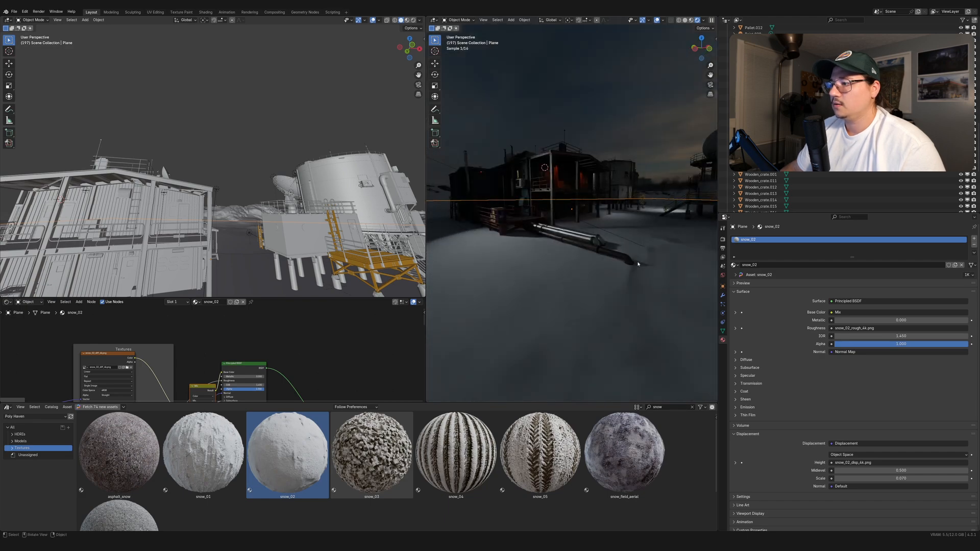
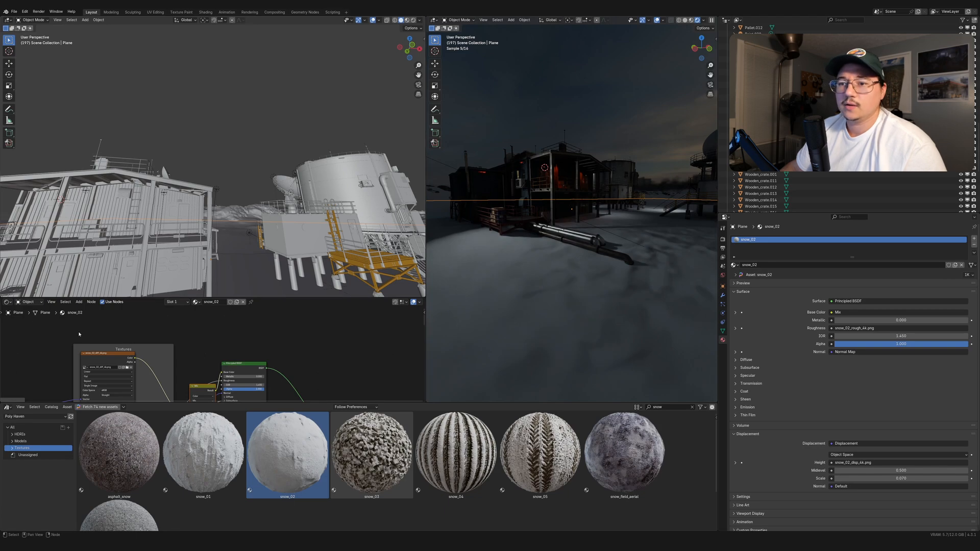
middle_click_drag(79, 334, 252, 350)
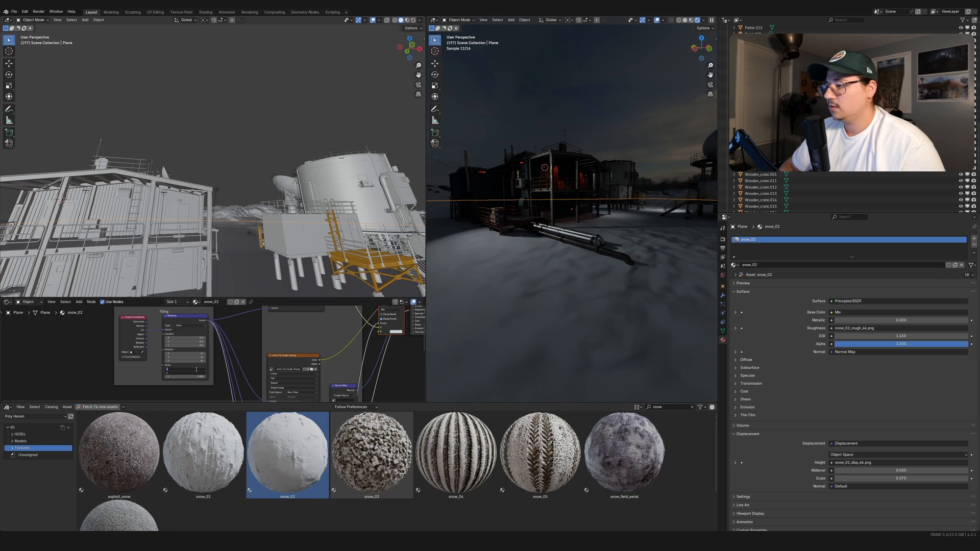
left_click_drag(197, 369, 204, 368)
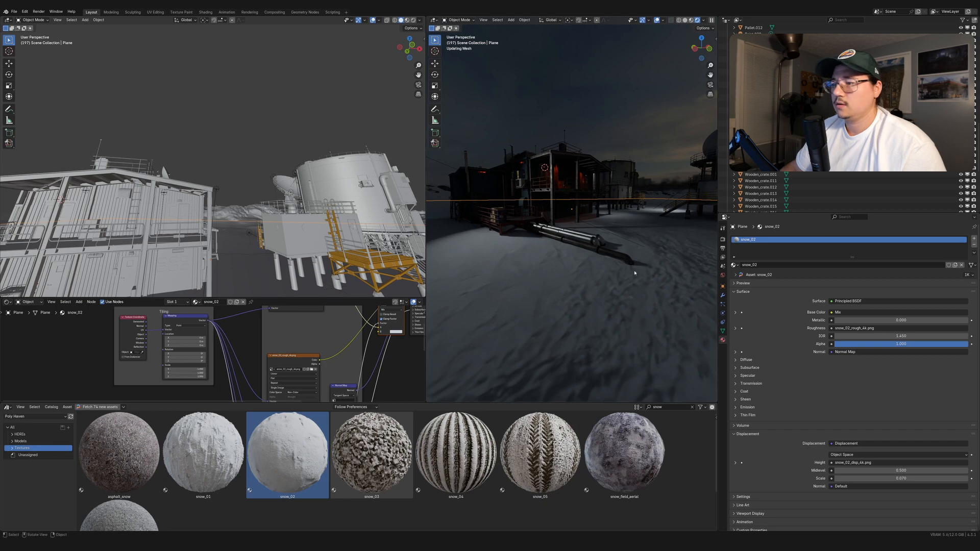
Step: Examine the displaced snow ground around the base from several angles and review the snow_02 material's node setup
scroll(640, 283, "down", 5)
middle_click_drag(625, 290, 643, 305)
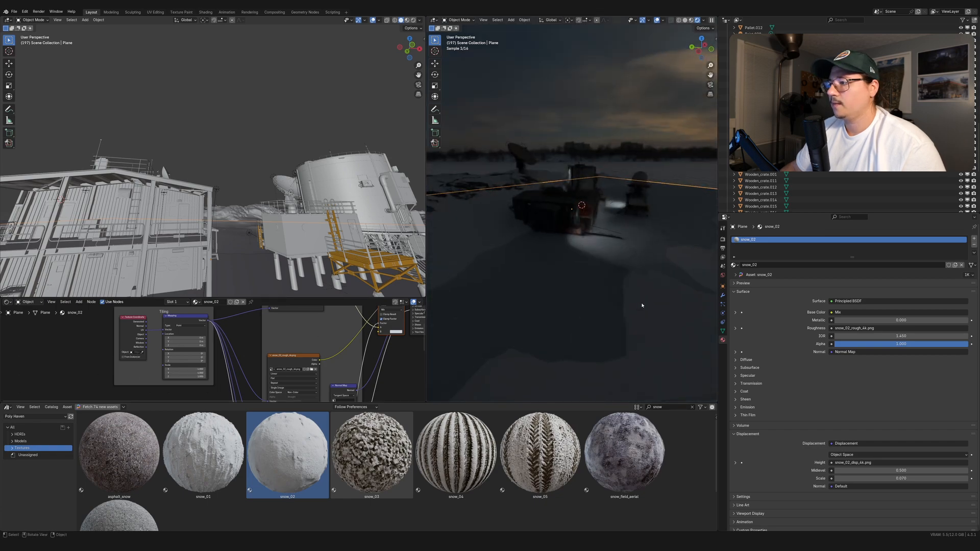
middle_click_drag(569, 363, 567, 310)
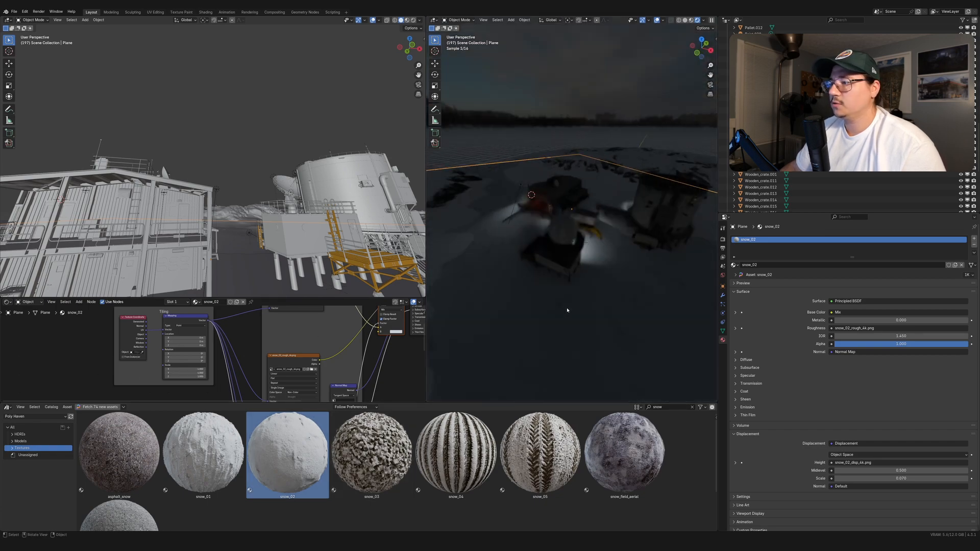
scroll(617, 279, "up", 8)
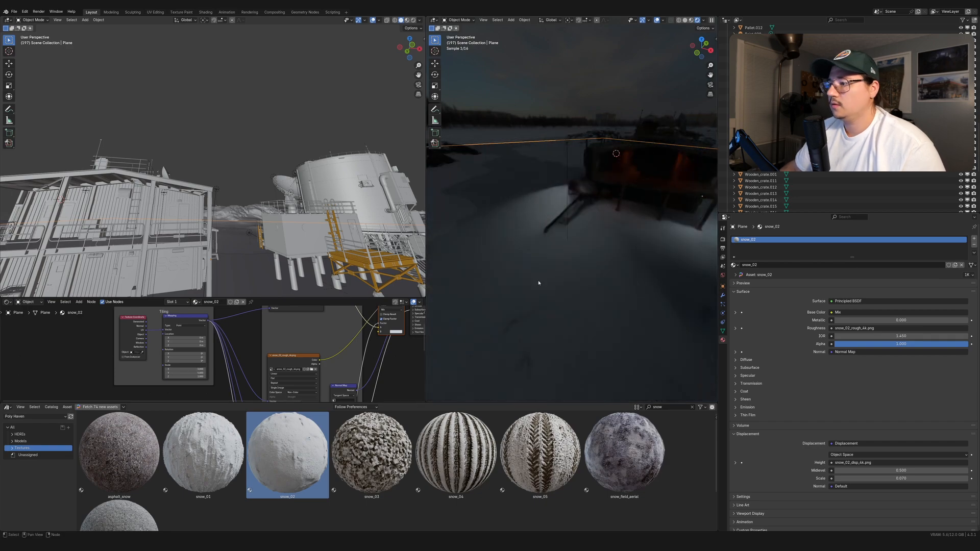
middle_click_drag(538, 280, 698, 268)
scroll(286, 352, "down", 3)
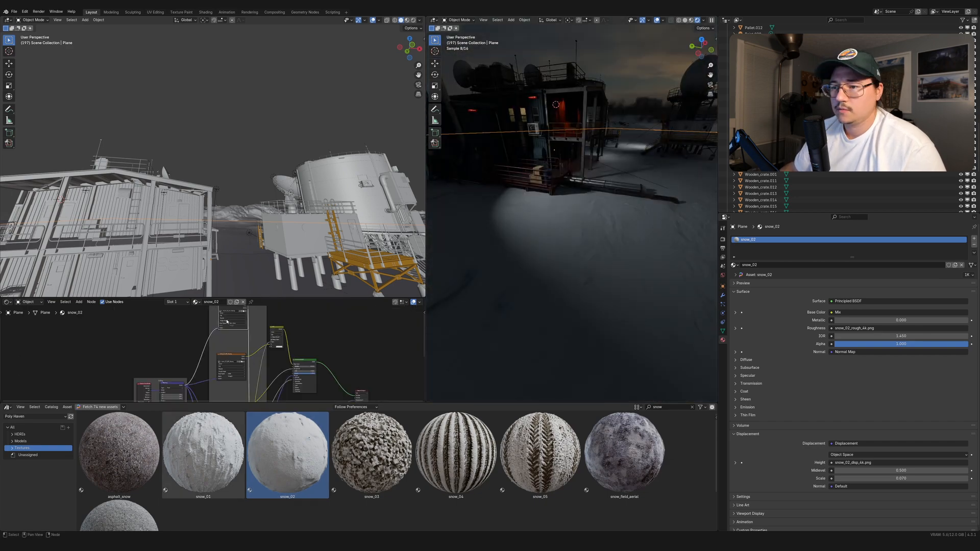
middle_click_drag(286, 388, 285, 321)
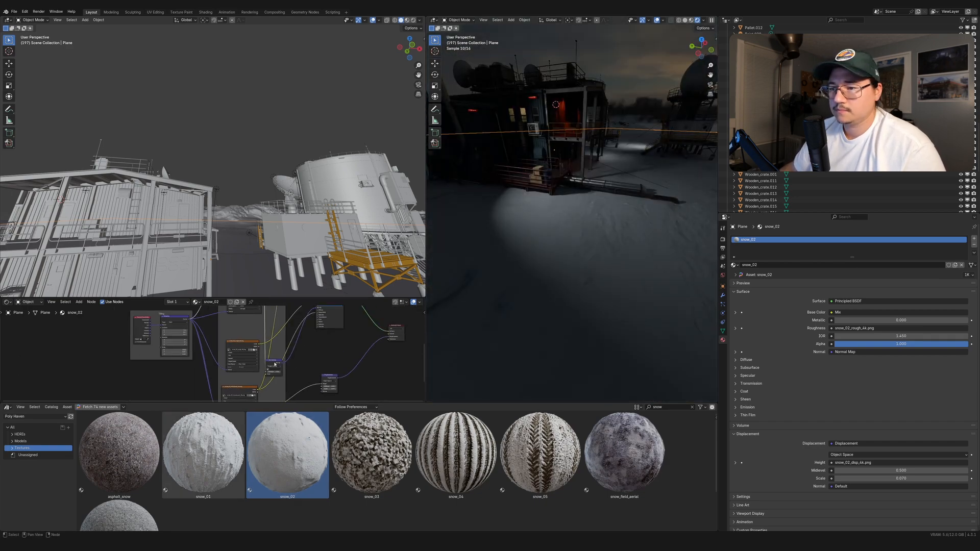
left_click_drag(278, 363, 316, 362)
scroll(317, 357, "up", 2)
middle_click_drag(311, 397, 289, 396)
scroll(296, 352, "up", 5)
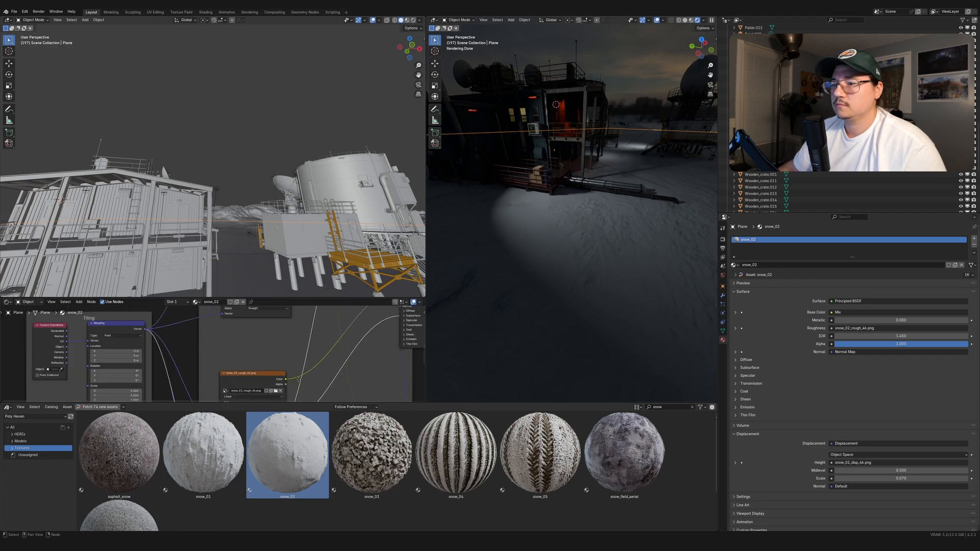
scroll(296, 352, "down", 4)
middle_click_drag(342, 311, 286, 391)
left_click(283, 351)
left_click_drag(308, 306, 309, 297)
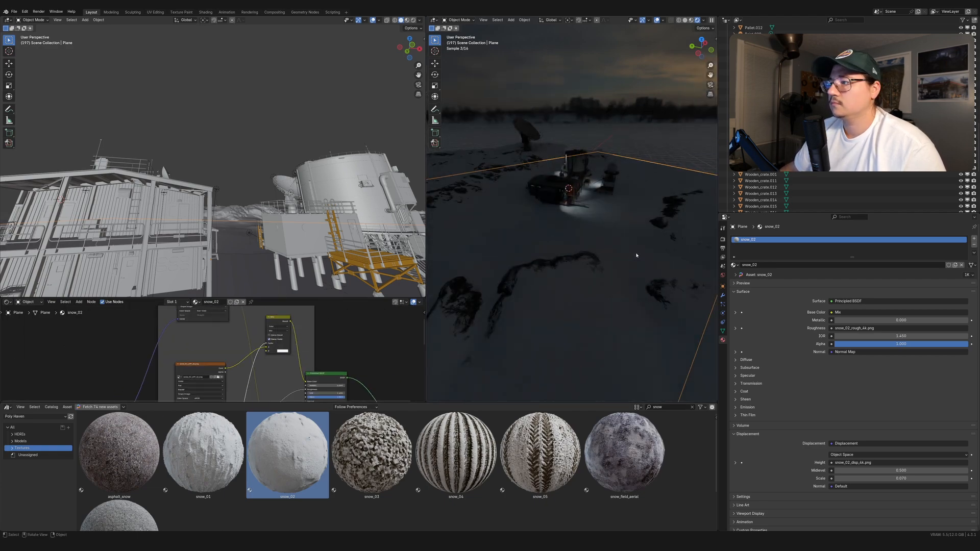
middle_click_drag(636, 256, 614, 254)
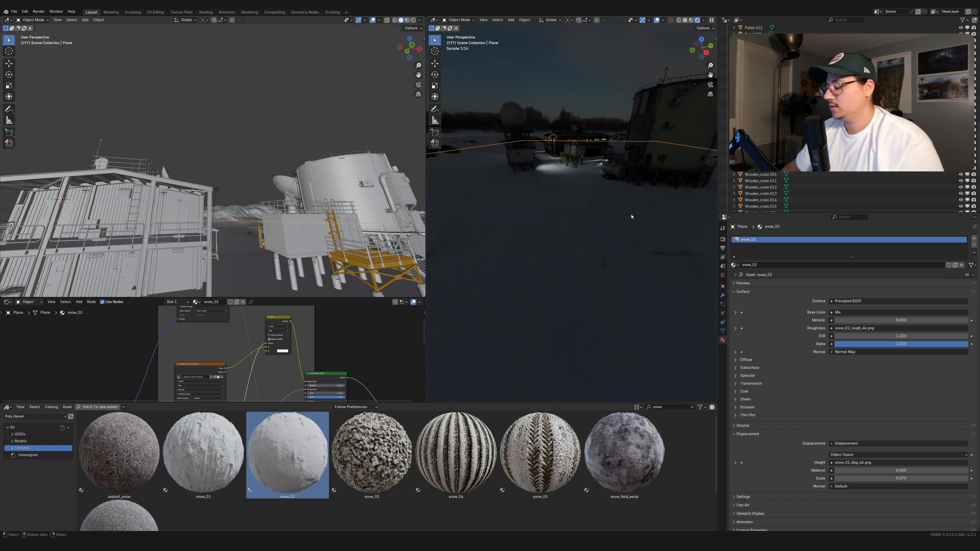
Step: Shrink the ground plane horizontally in two passes, locking its Z scale, so it closely surrounds the base
key("KP_0")
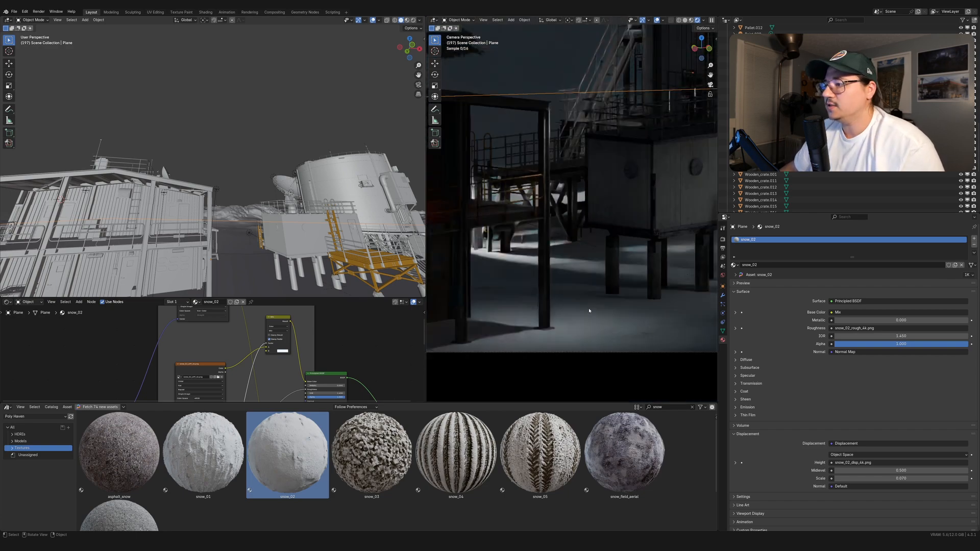
scroll(259, 239, "down", 10)
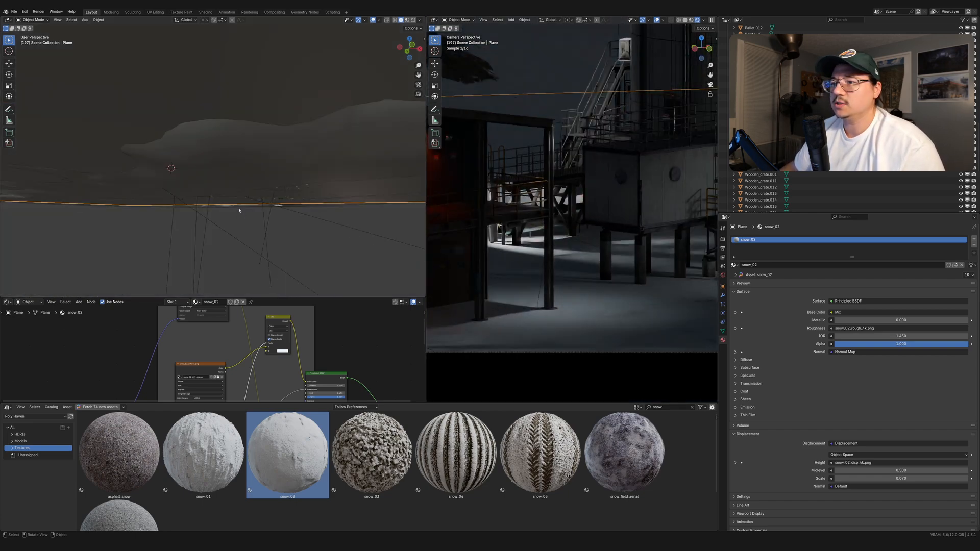
scroll(260, 238, "down", 5)
middle_click_drag(259, 238, 260, 284)
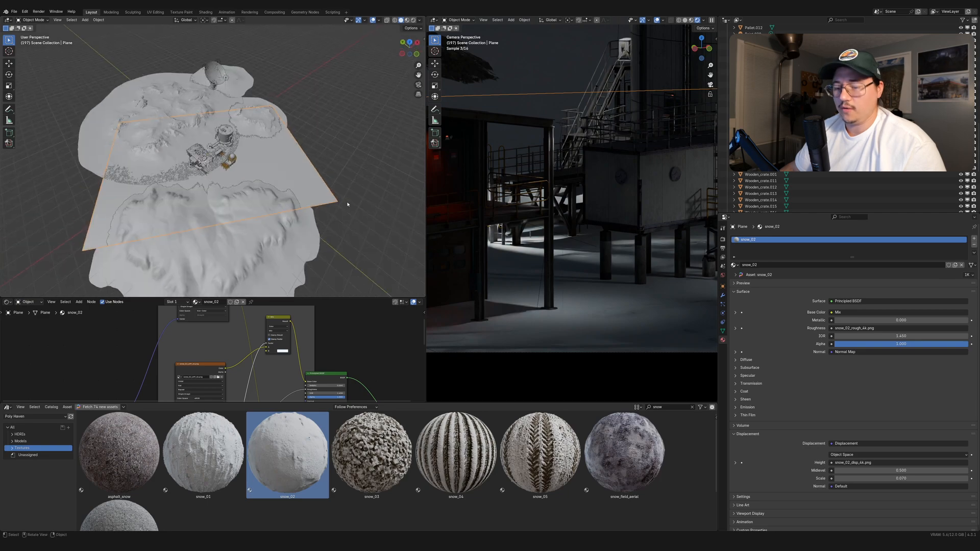
key("s")
key("shift+z")
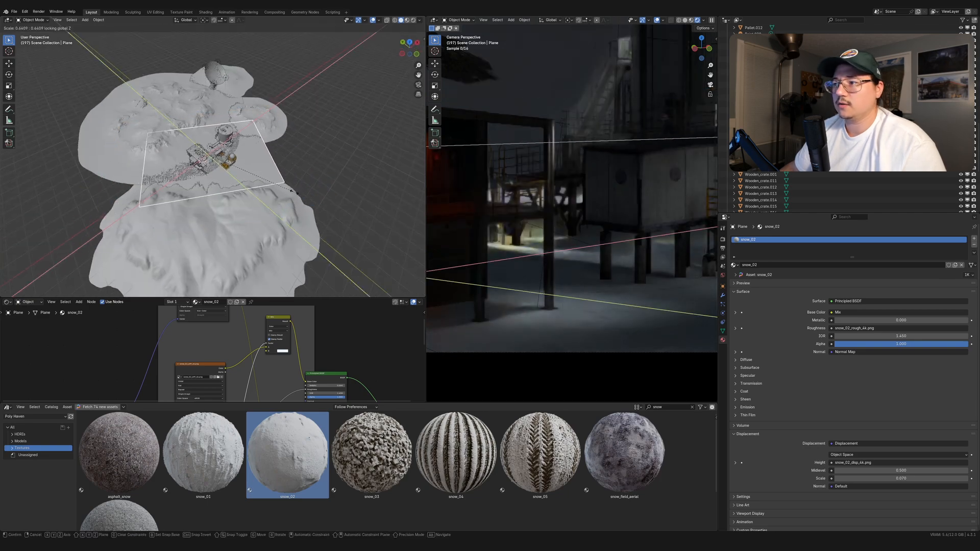
left_click(280, 190)
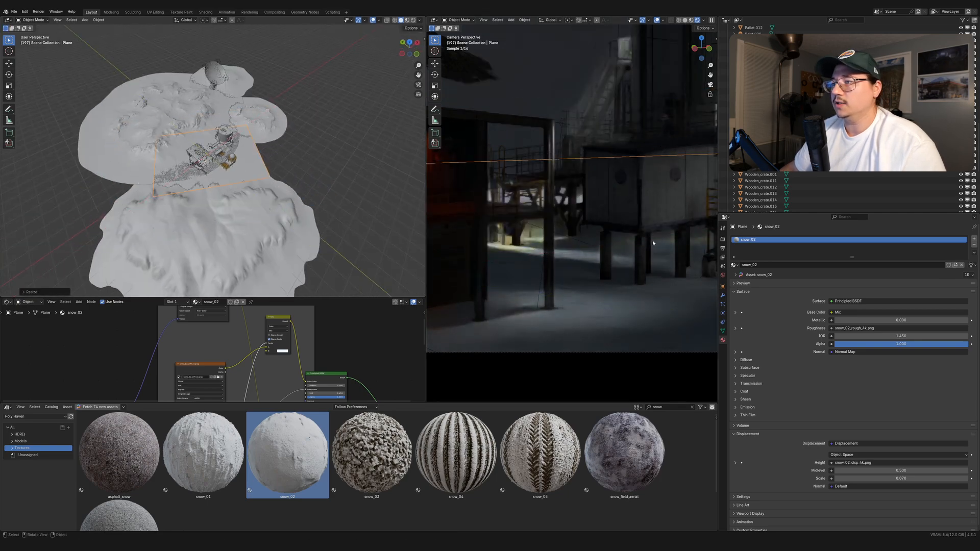
scroll(654, 242, "down", 2)
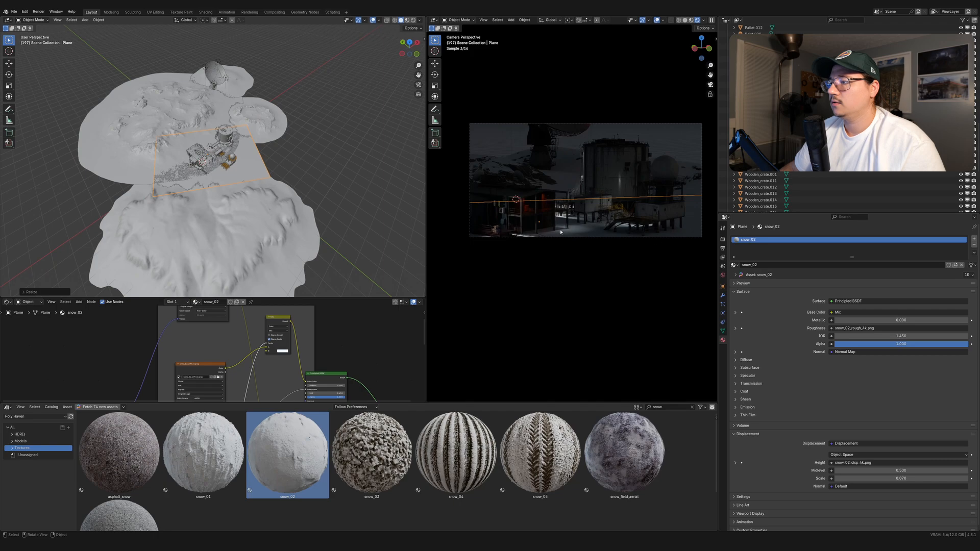
key("s")
key("shift+z")
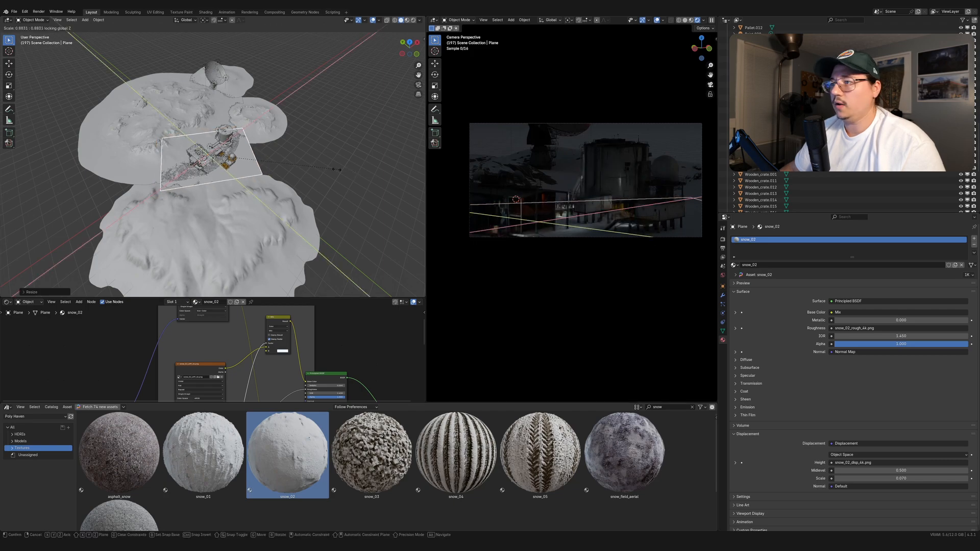
left_click(338, 171)
Step: Rotate the ground plane around Z and shift it horizontally so it sits squarely beneath the base buildings
key("r")
key("z")
left_click(338, 202)
key("g")
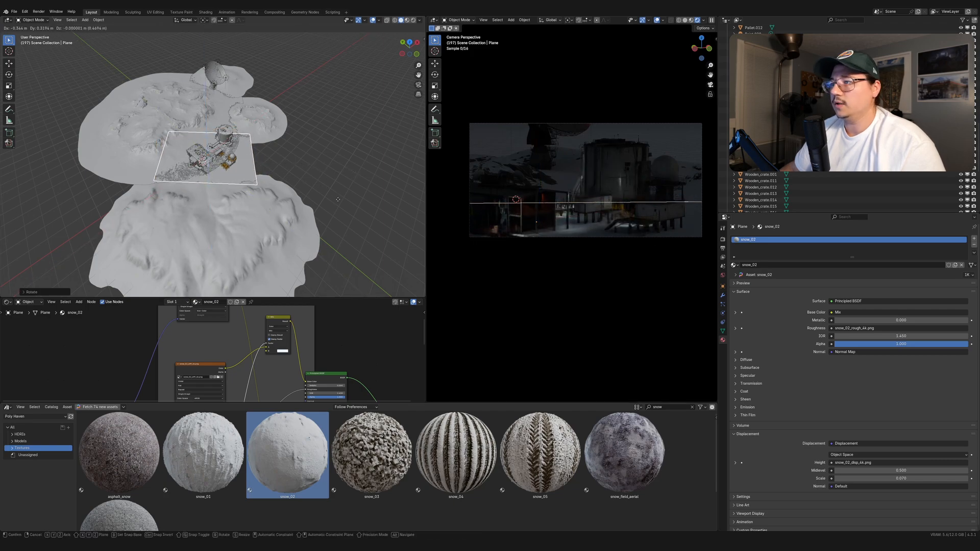
key("shift+z")
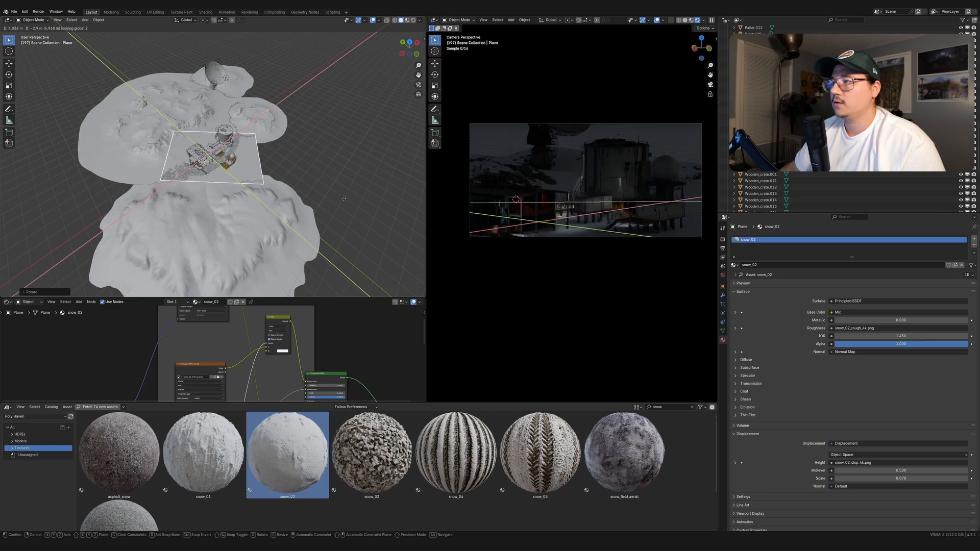
left_click(344, 201)
key("Tab")
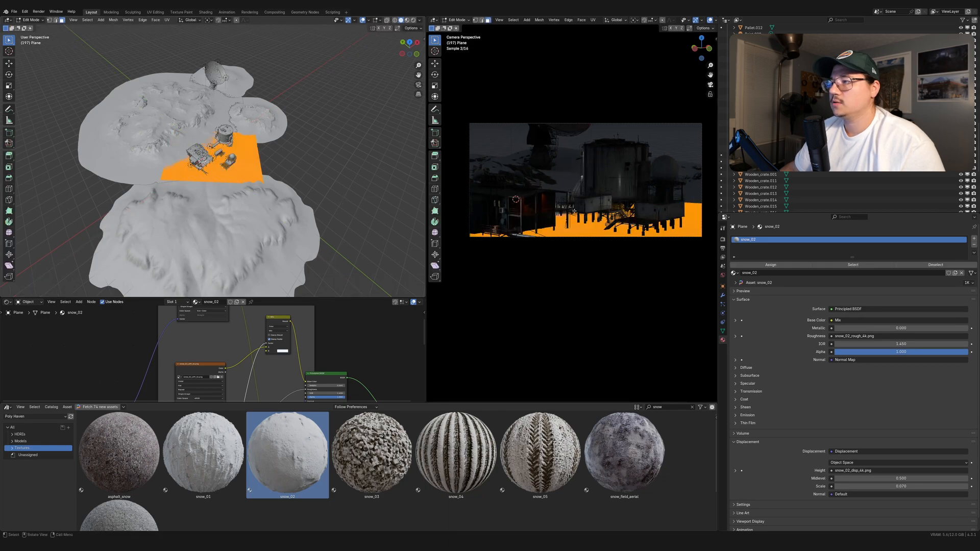
key("Tab")
Step: Set the scale of the Displacement node in the ground's snow_02 material to 1
scroll(573, 341, "up", 5)
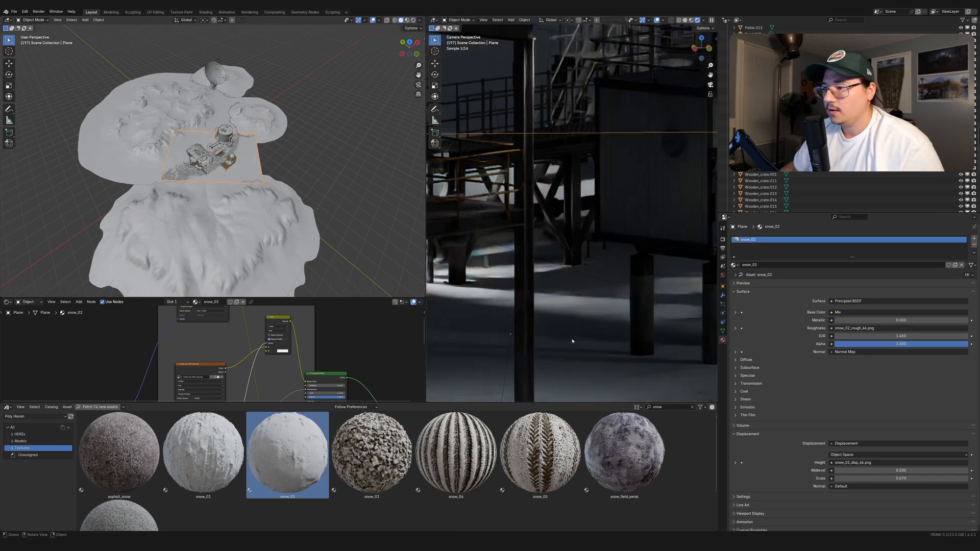
scroll(541, 322, "up", 3)
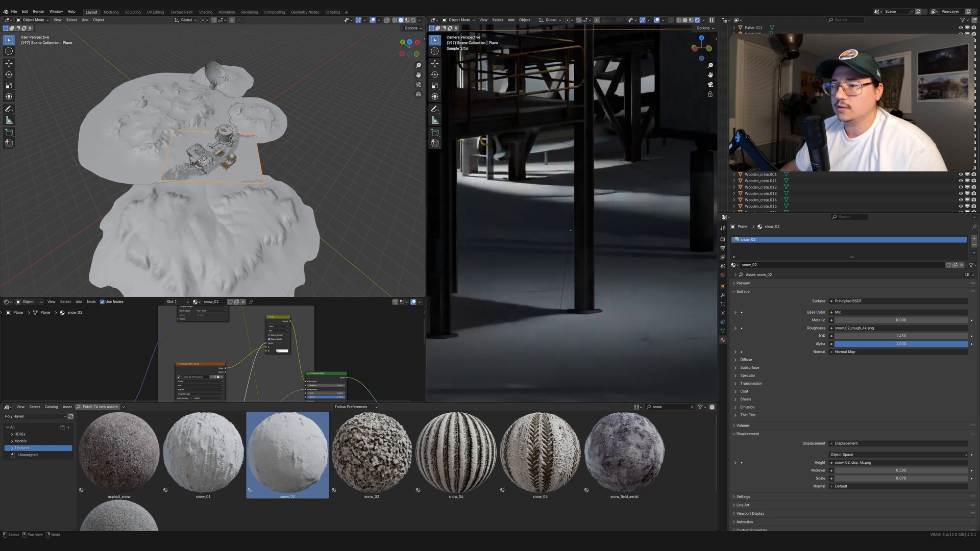
middle_click_drag(277, 351, 198, 182)
scroll(263, 375, "up", 5)
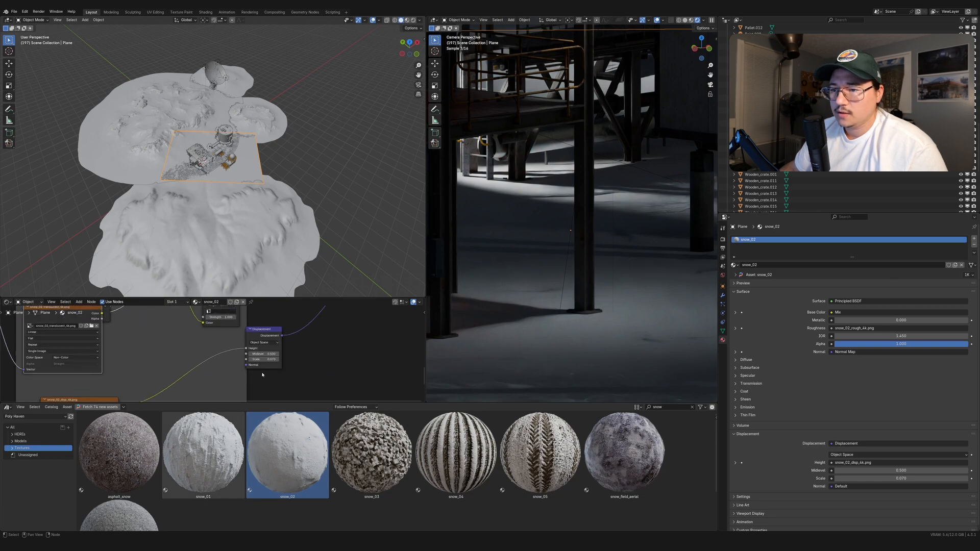
middle_click_drag(262, 374, 262, 367)
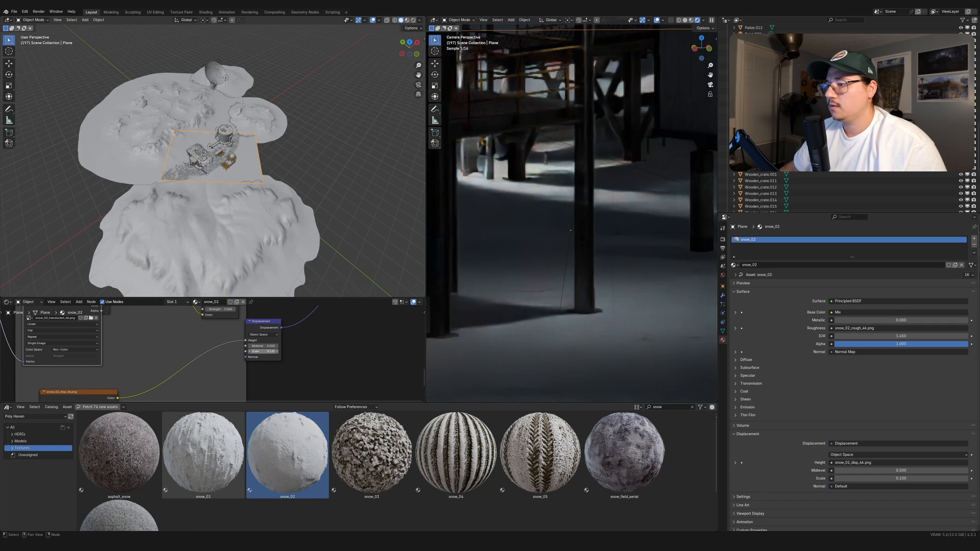
mouse_move(265, 352)
left_mouse_down()
mouse_move(332, 351)
mouse_move(272, 351)
left_mouse_up()
left_click(272, 351)
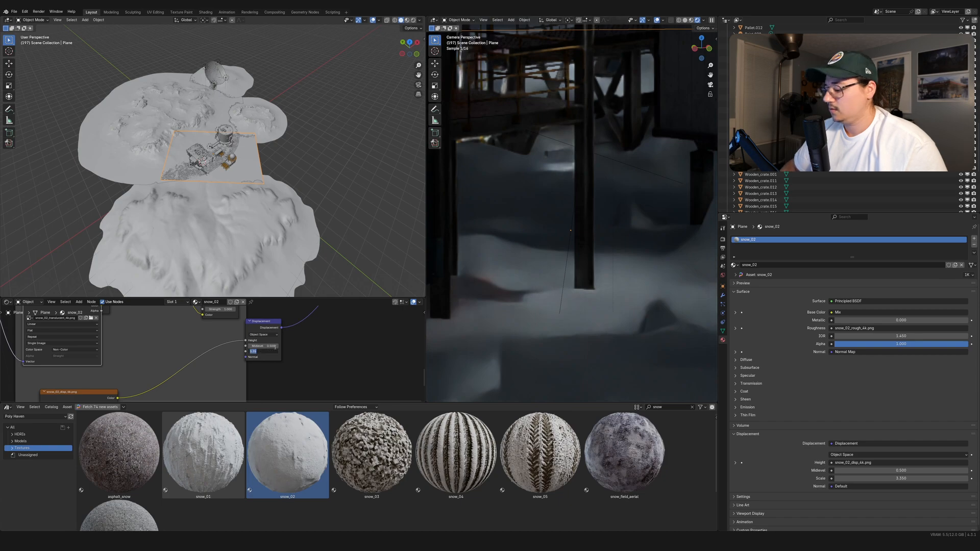
type("1")
key("Return")
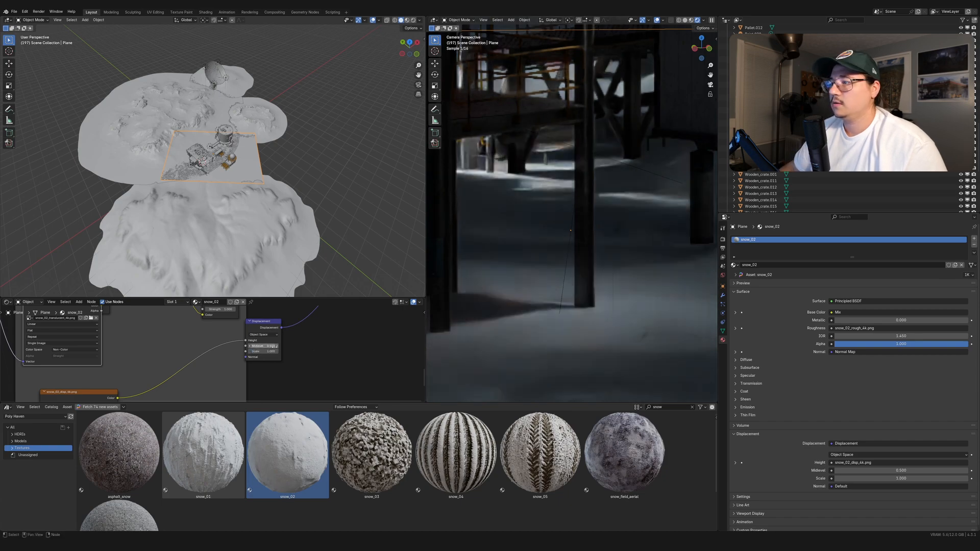
Step: Lower the snow_02 Displacement node's scale to 0.5 and check the ground in the camera view
left_click(278, 352)
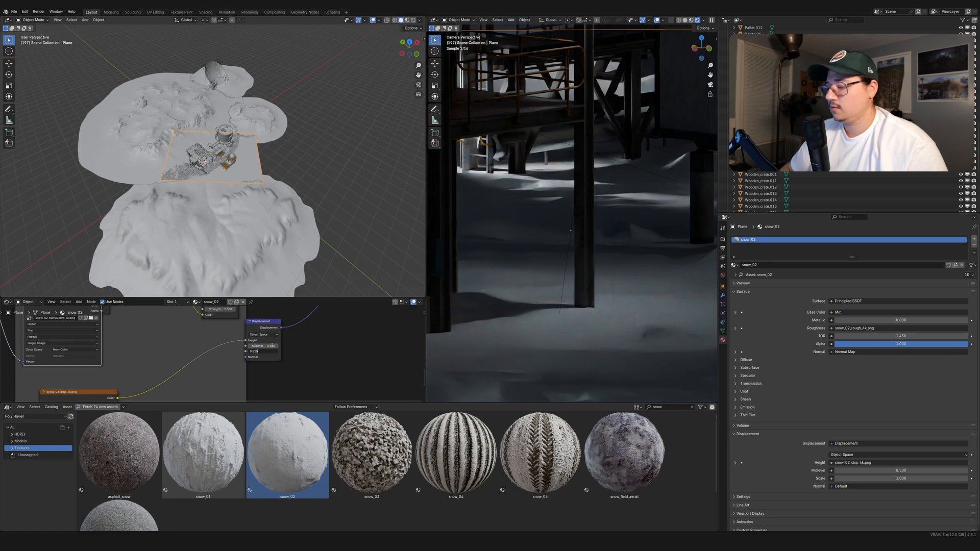
key("BackSpace")
key("BackSpace")
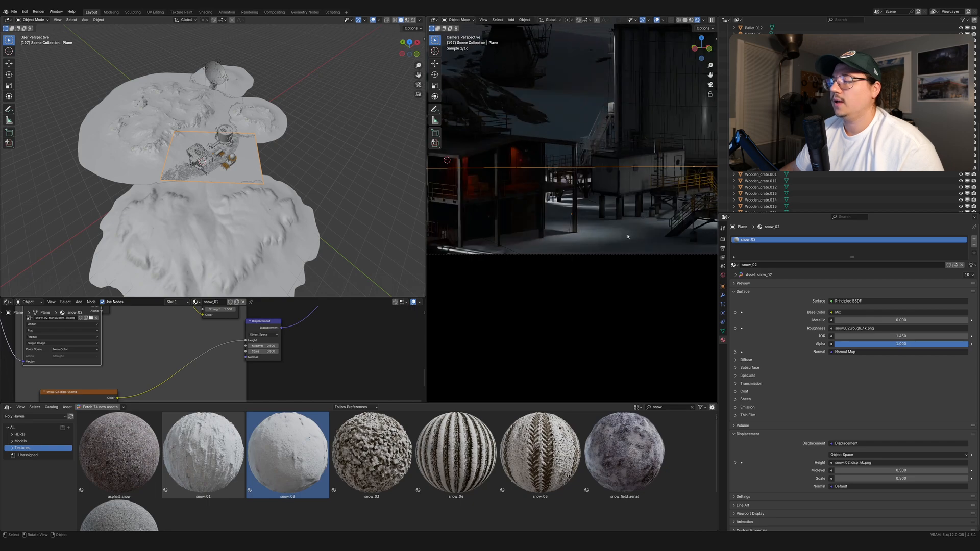
scroll(603, 218, "down", 3)
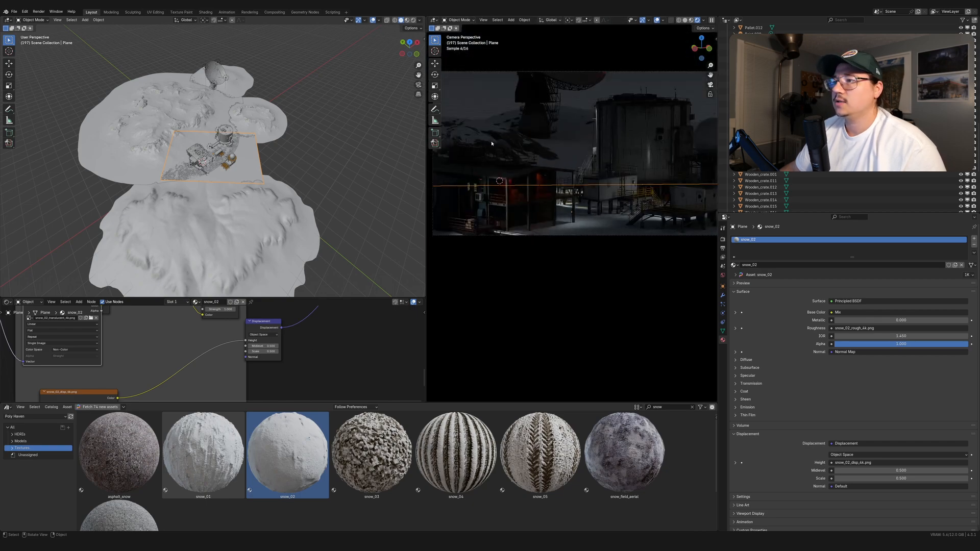
Step: Select the Area.005 light beside the front building and change its color to red
scroll(188, 145, "up", 7)
middle_click_drag(191, 148, 232, 162)
left_click(241, 173)
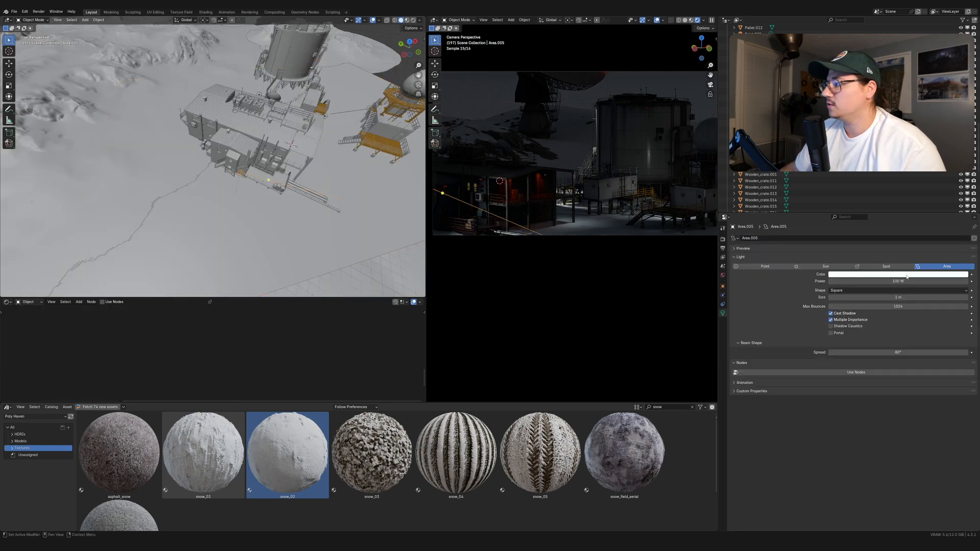
left_click(907, 275)
left_click_drag(928, 221, 934, 227)
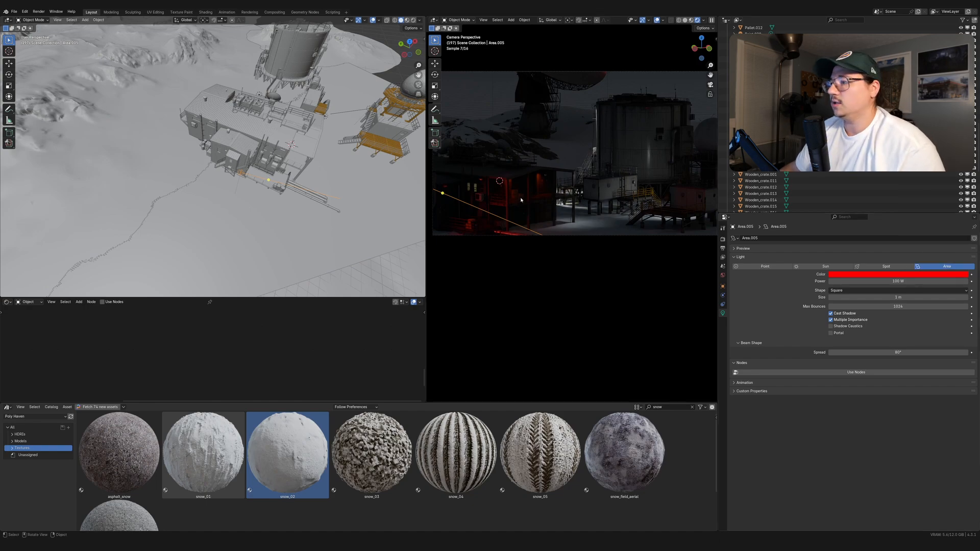
scroll(622, 176, "down", 2)
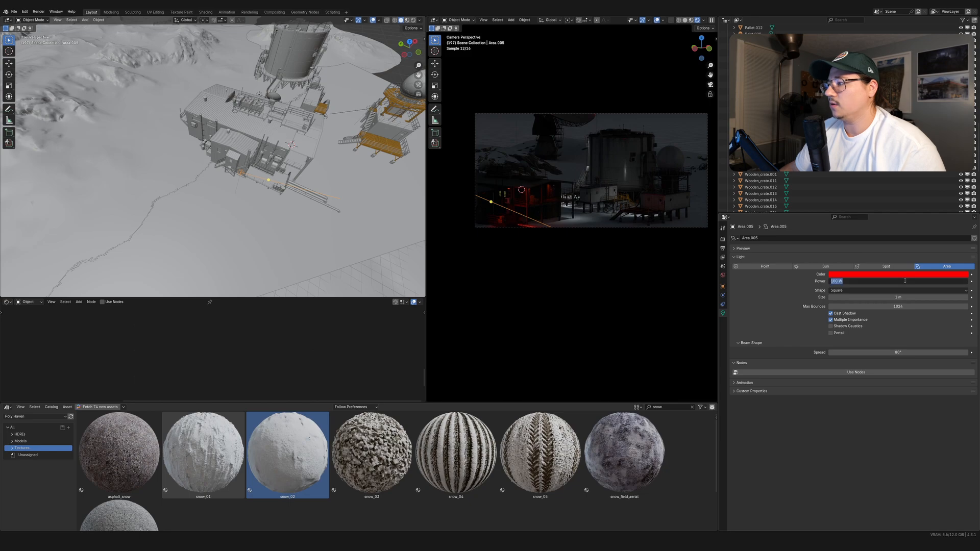
Step: Change the Area.005 light's color back to white and set its power to 50 W
left_click(937, 274)
mouse_move(938, 200)
left_mouse_down()
mouse_move(942, 184)
mouse_move(933, 202)
left_mouse_up()
double_click(903, 281)
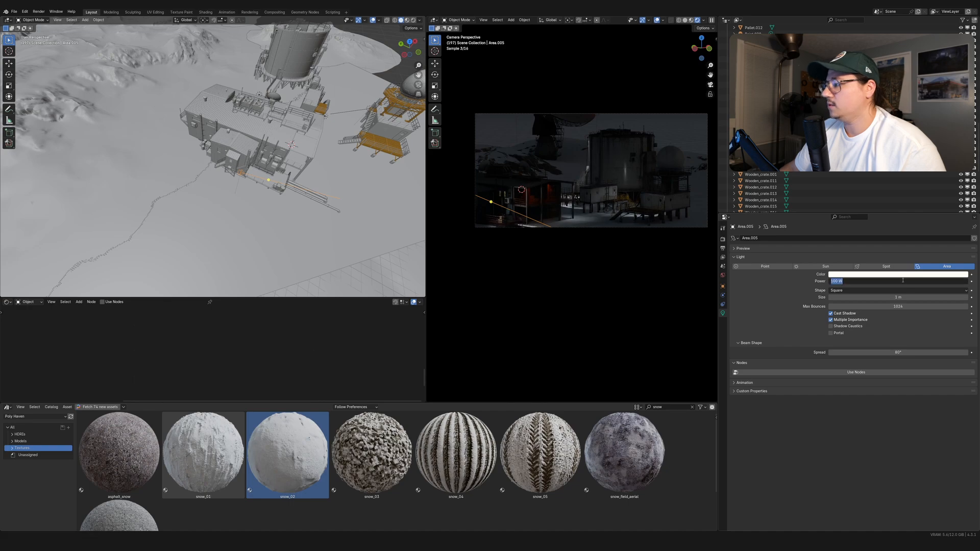
type("50")
key("Return")
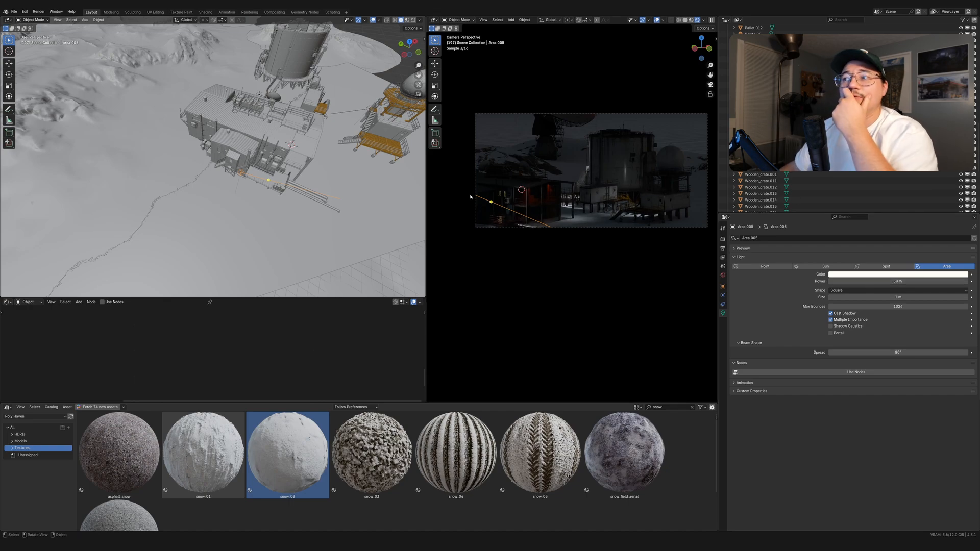
Step: Duplicate the 100 W area light near the radar dome building and position the copy on the outer side of the dome platform
scroll(579, 209, "up", 1)
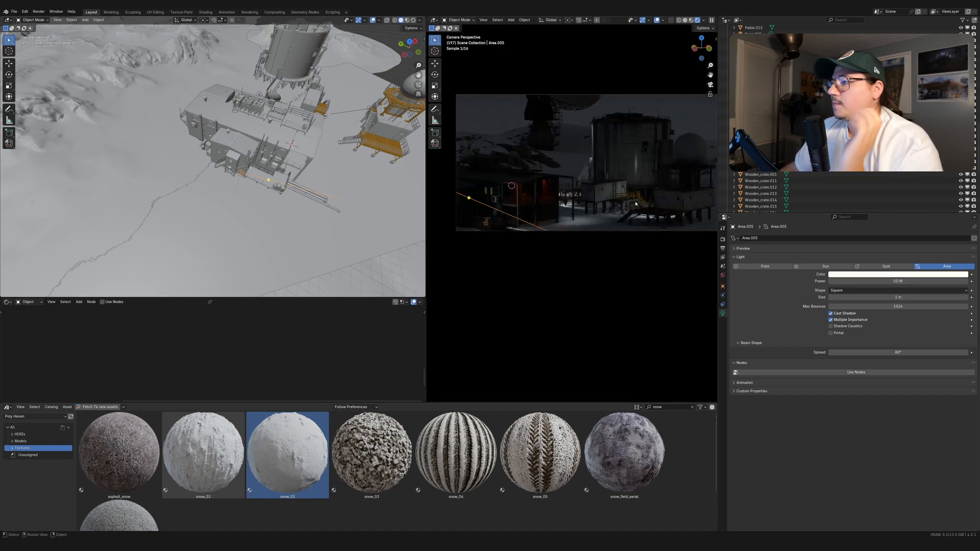
scroll(634, 202, "up", 1)
middle_click_drag(686, 193, 575, 198, "shift")
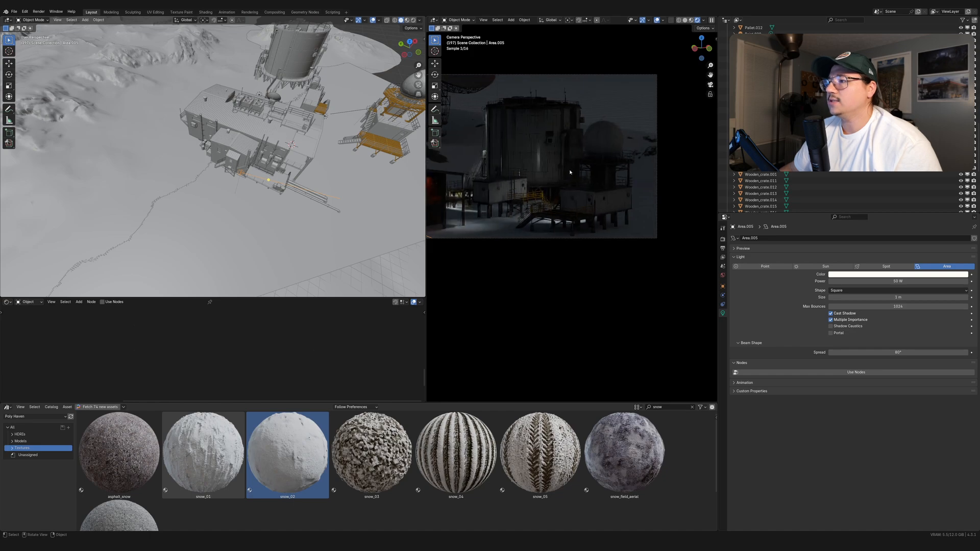
middle_click_drag(248, 121, 271, 192)
left_click(292, 195)
key("shift+d")
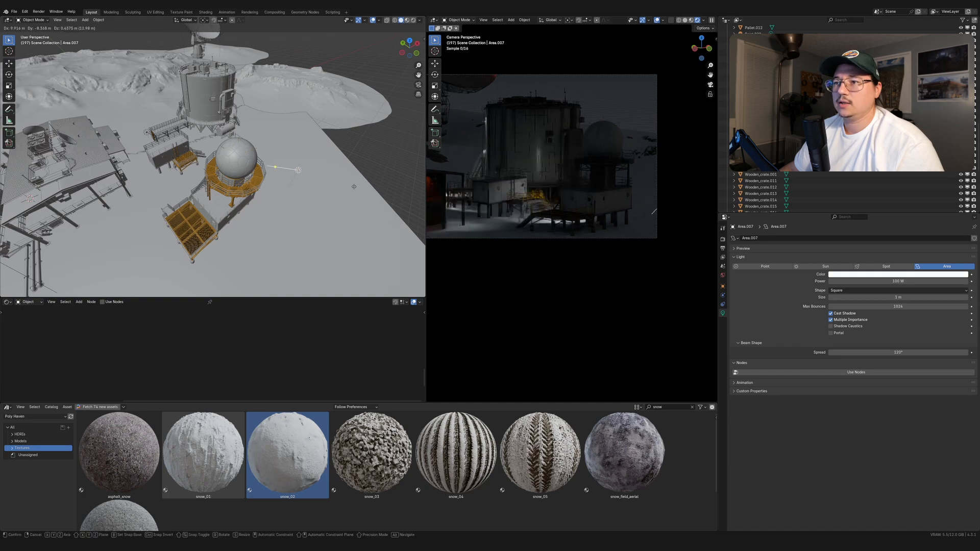
left_click(330, 191)
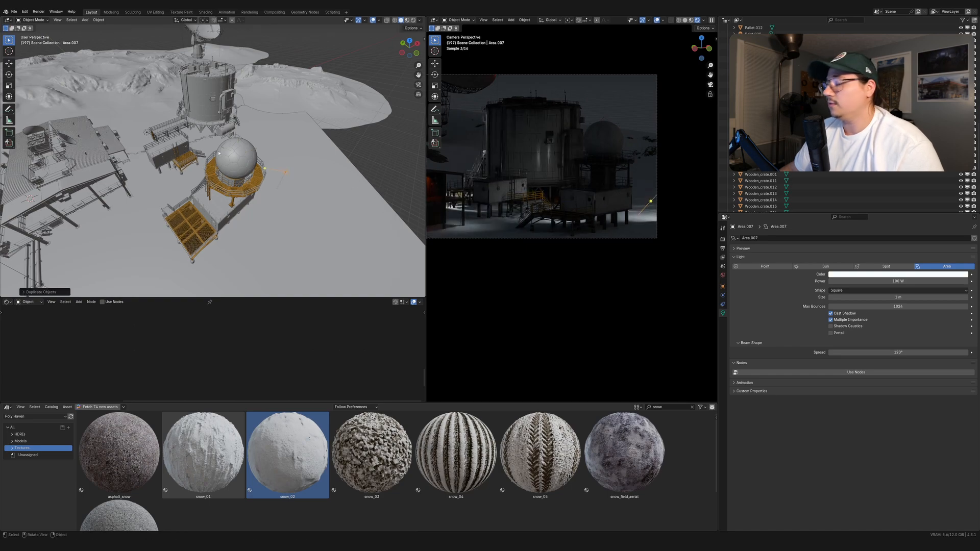
key("g")
key("shift+z")
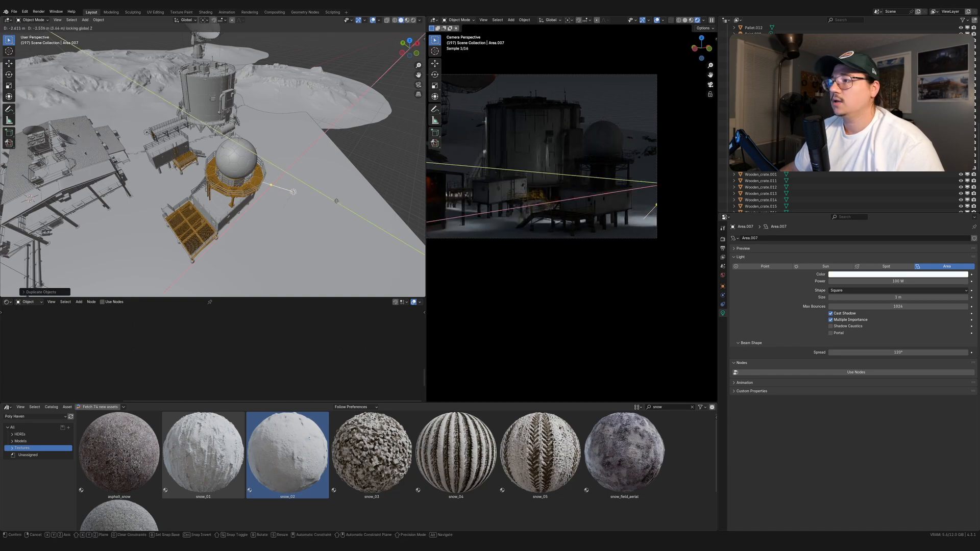
left_click(336, 200)
Step: Freely rotate the Area.007 light to aim its beam at the radar dome building
middle_click_drag(319, 169, 289, 186)
key("r")
key("r")
left_click(256, 171)
key("r")
key("r")
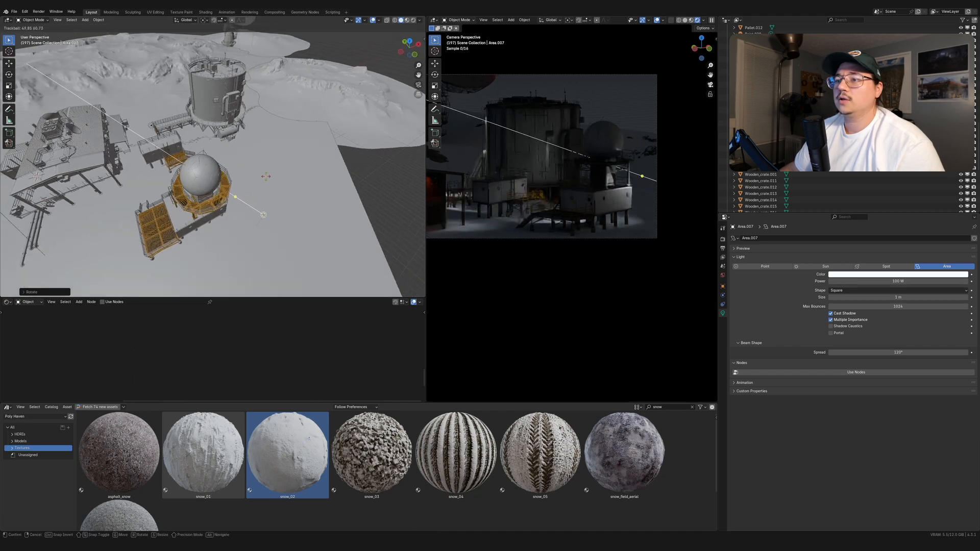
left_click(284, 188)
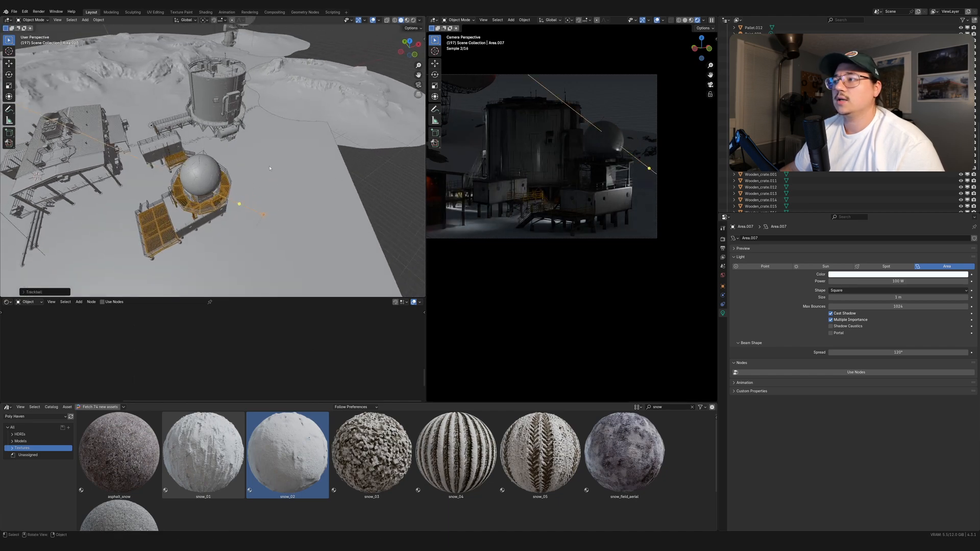
Step: Tilt the Area.007 light and slide it horizontally closer to the radar dome platform
middle_click_drag(316, 193, 309, 154)
key("r")
left_click(295, 152)
key("g")
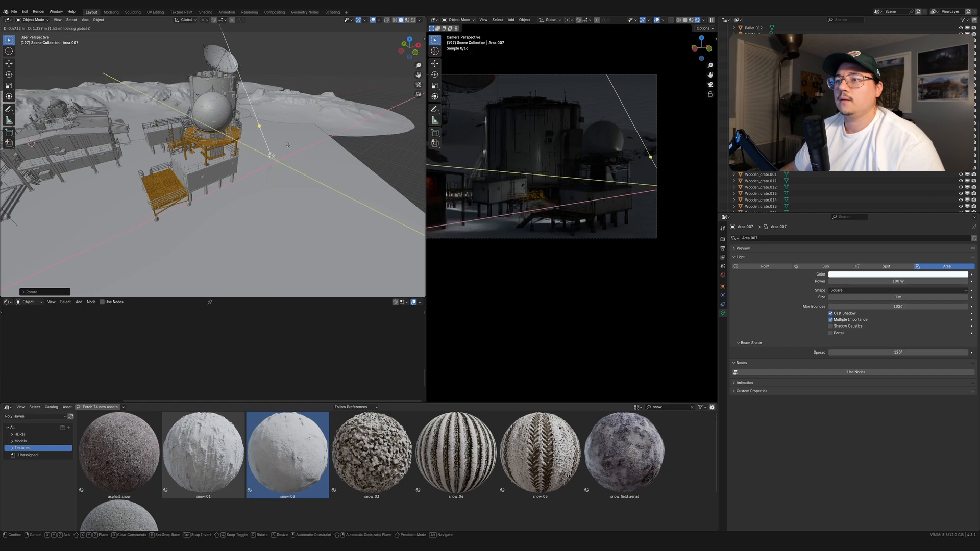
left_click(265, 132)
Step: Rotate the Area.007 light around the global Z axis and move it horizontally in beside the dome
key("r")
key("z")
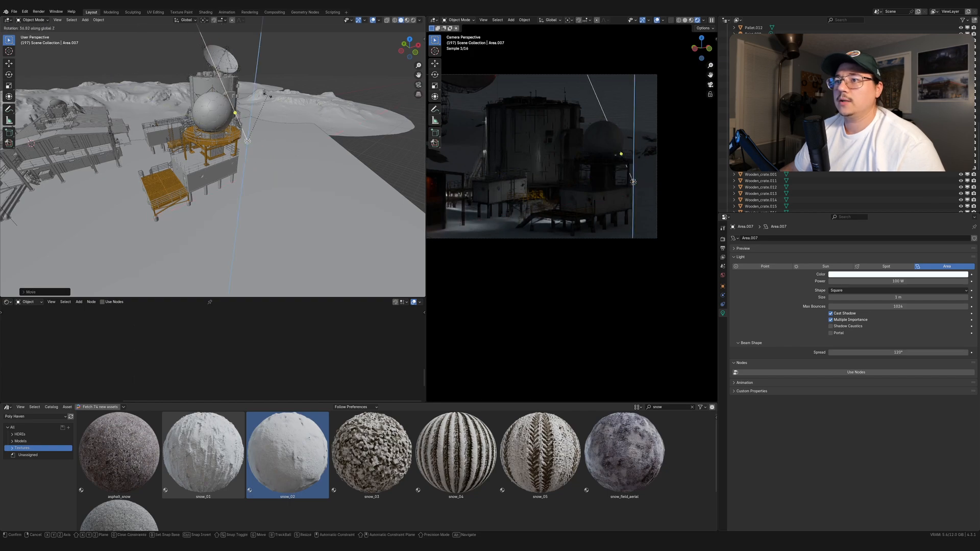
left_click(248, 92)
key("g")
key("shift+z")
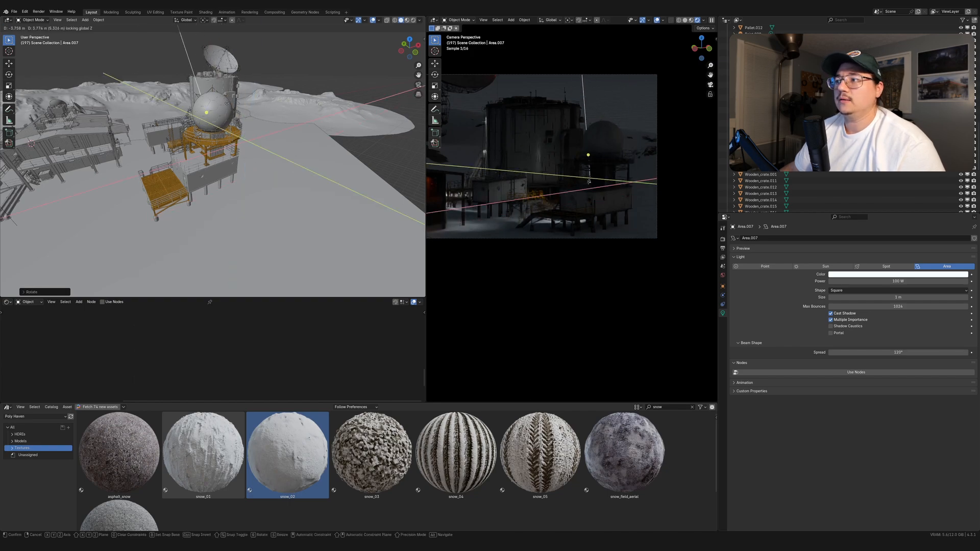
left_click(224, 113)
Step: Tilt the Area.007 light from a raised viewpoint and reposition it between the dome platform and the large silo
middle_click_drag(226, 113, 304, 139)
key("r")
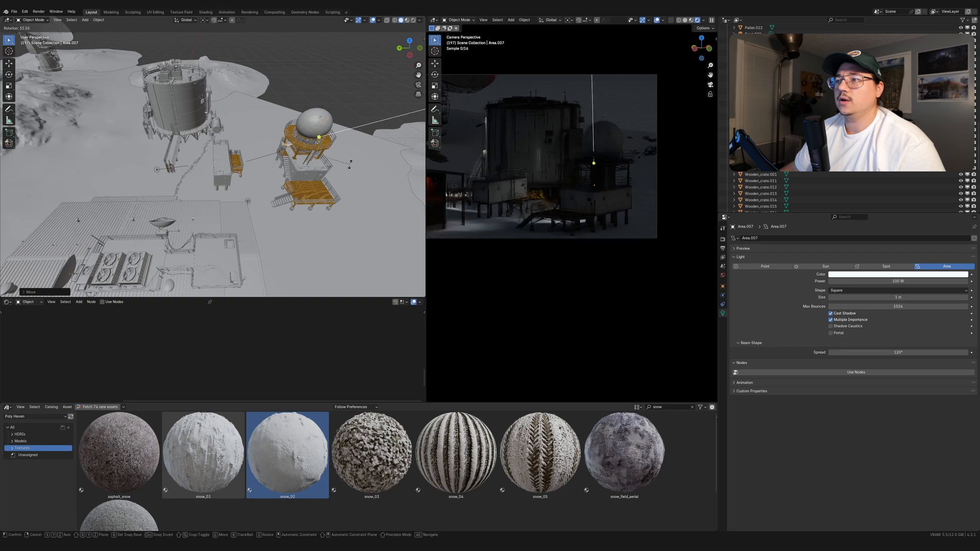
left_click(349, 163)
key("g")
key("shift+z")
left_click(321, 162)
key("g")
key("z")
left_click(321, 164)
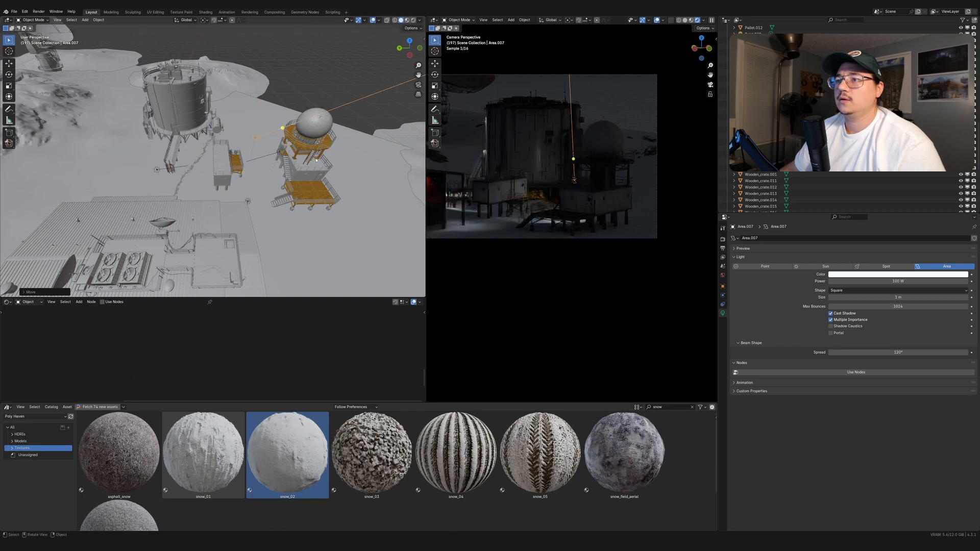
Step: Adjust the Area.007 light's tilt and turn it around the global Z axis near the dome
key("r")
middle_click_drag(320, 165, 326, 187)
left_click(321, 158)
key("r")
key("z")
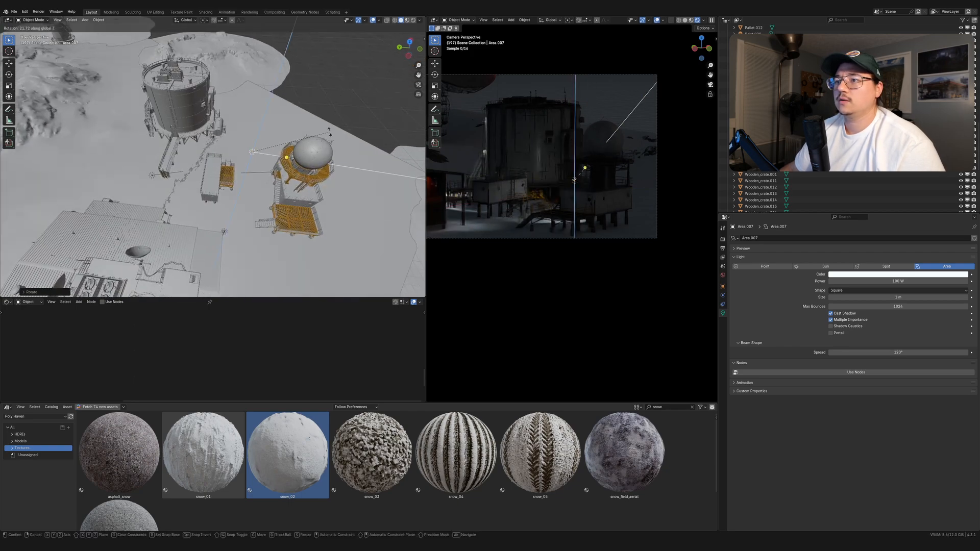
left_click(335, 146)
Step: Shift the Area.007 light horizontally onto the dome platform and swing its beam around the global Z axis
key("g")
key("shift+z")
left_click(356, 129)
key("r")
key("z")
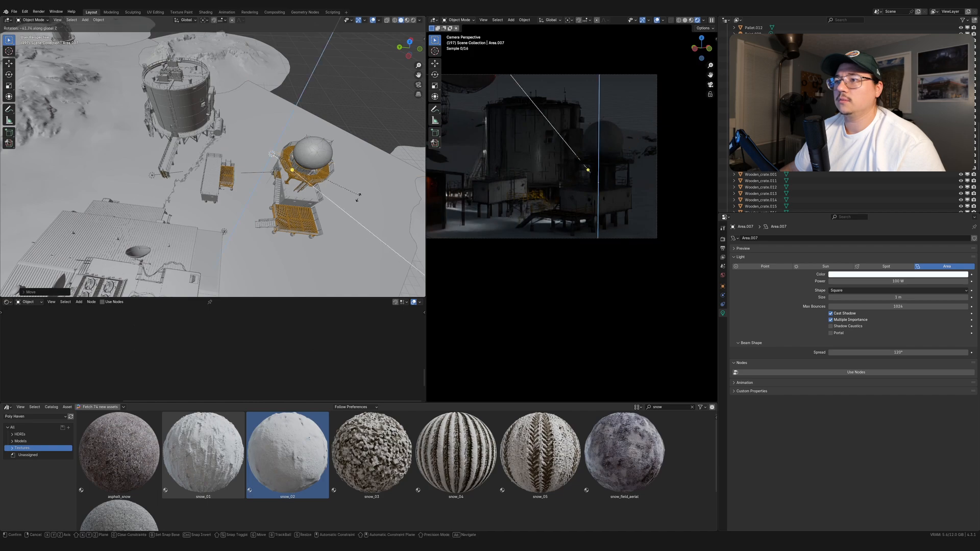
left_click(340, 204)
Step: Move the Area.007 light over to the base of the large silo and rotate it to light the silo wall
key("g")
key("shift+z")
left_click(285, 181)
key("r")
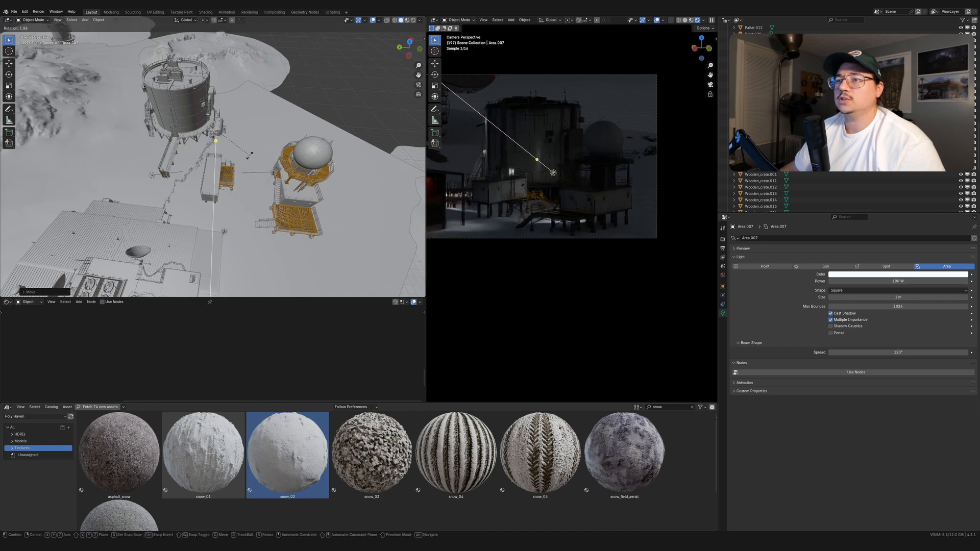
left_click(170, 108)
key("g")
key("shift+z")
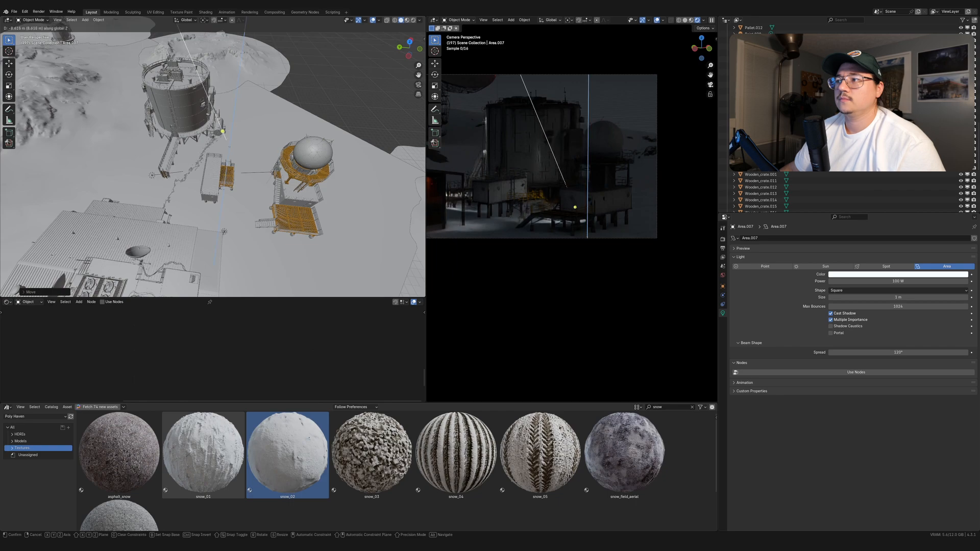
left_click(290, 175)
Step: Frame the Area.007 light, reposition it beside the horizontal tank at the silo's base, and turn it around the global Z axis
middle_click_drag(291, 175, 260, 151)
key("KP_Decimal")
scroll(314, 160, "down", 3)
key("g")
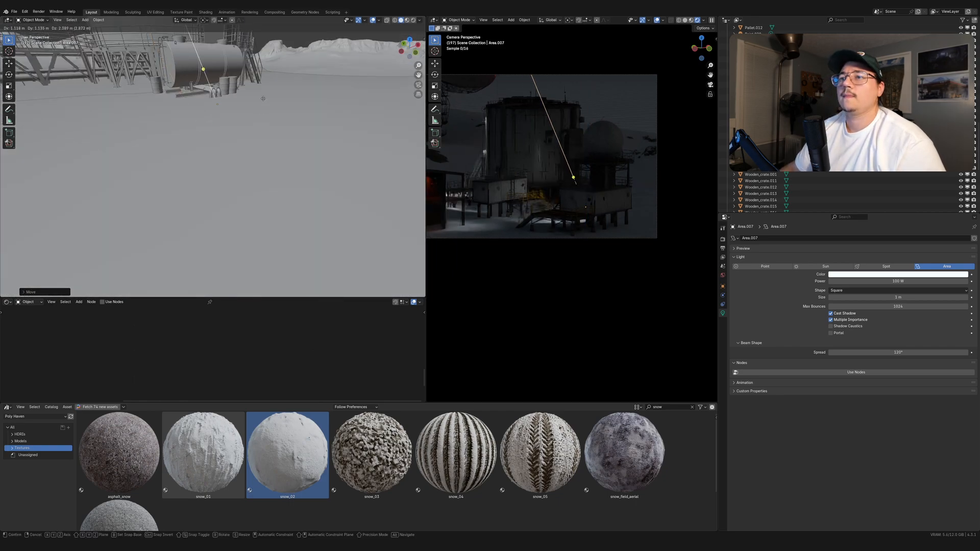
left_click(211, 75)
middle_click_drag(211, 75, 269, 114)
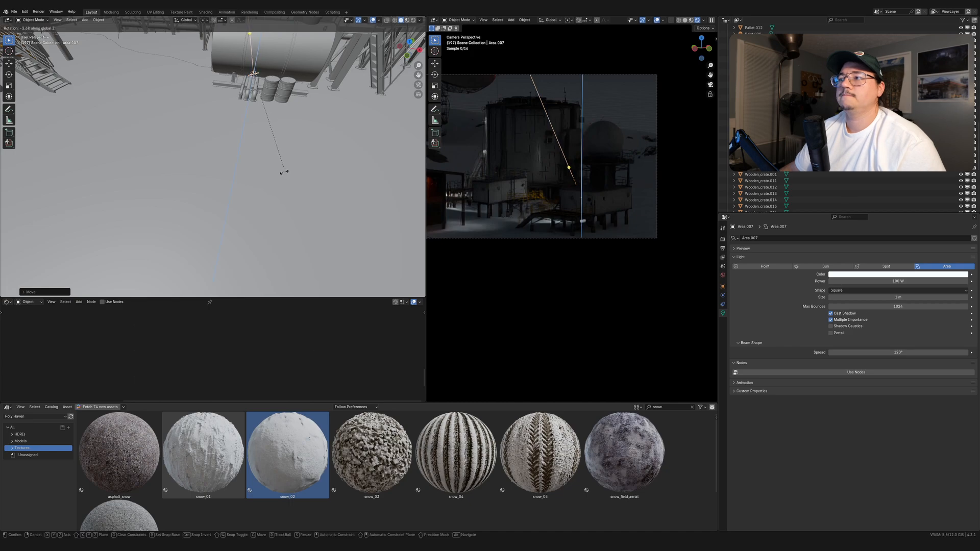
scroll(291, 135, "down", 6)
key("r")
left_click(285, 204)
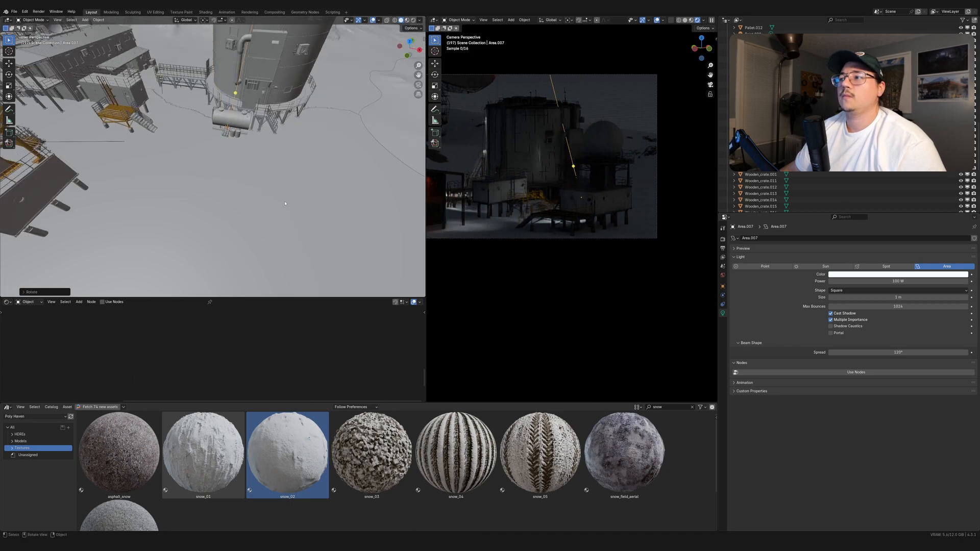
Step: Move the Area.007 light just past the end of the horizontal tank and freely rotate it toward the silo wall
key("g")
left_click(281, 146)
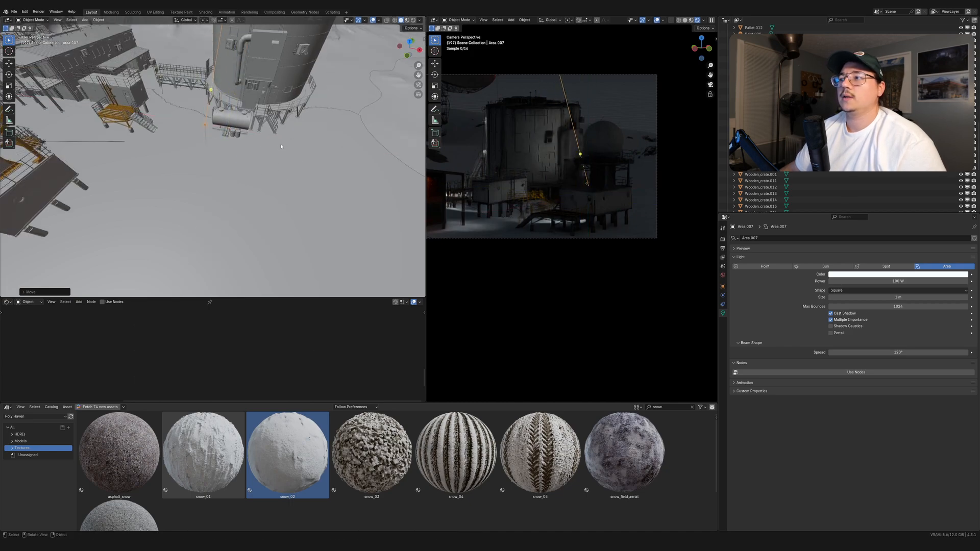
key("r")
key("r")
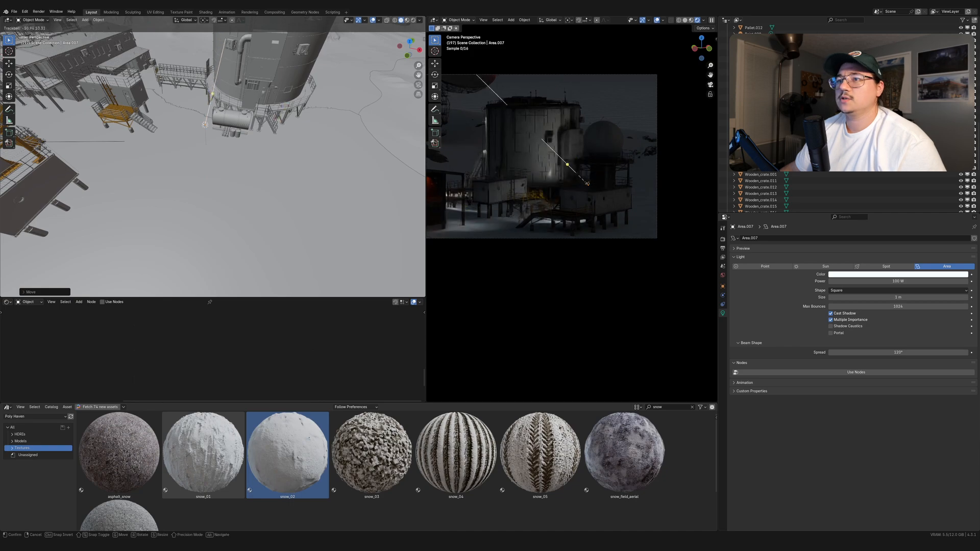
key("Return")
Step: Slide the Area.007 light horizontally away from the silo to the open snow beyond the radar dome building
key("g")
key("shift+z")
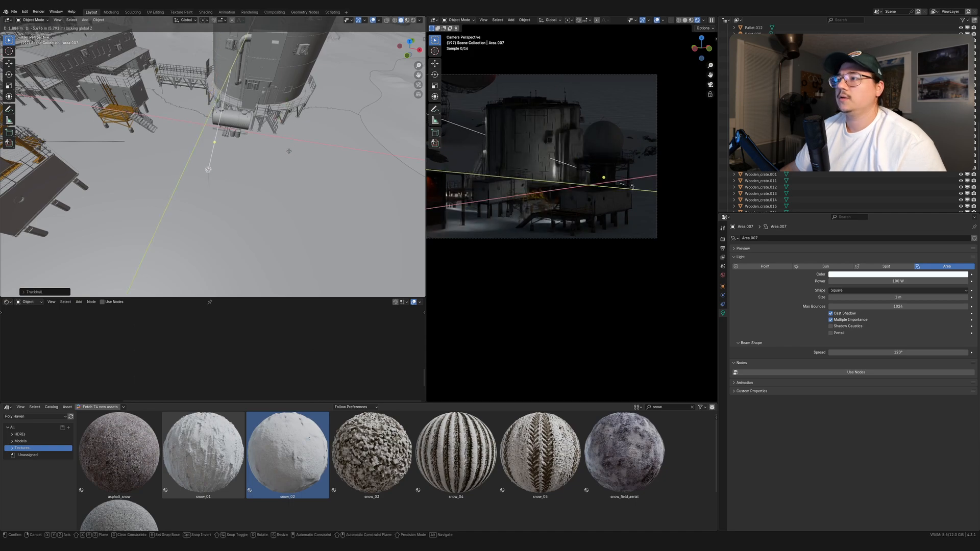
left_click(290, 158)
key("g")
key("shift+z")
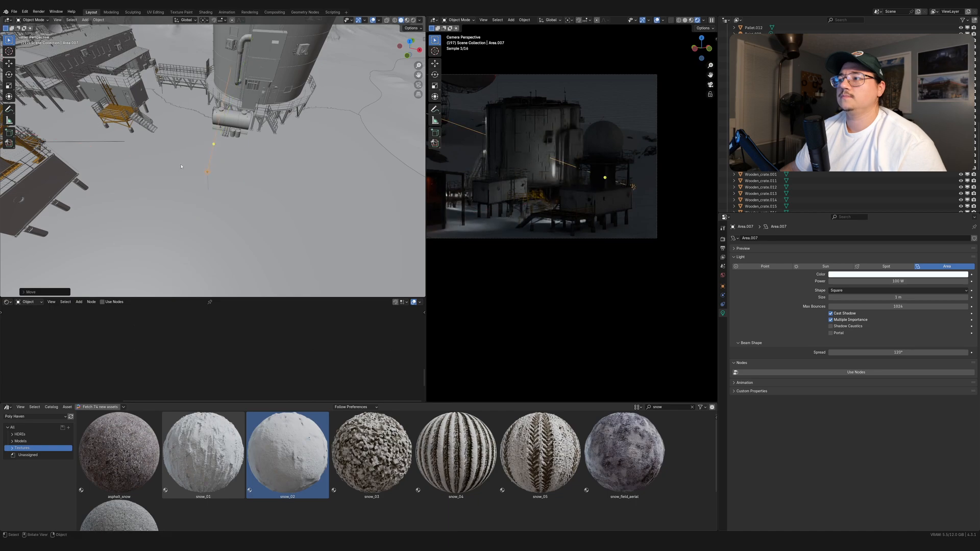
scroll(210, 168, "down", 6)
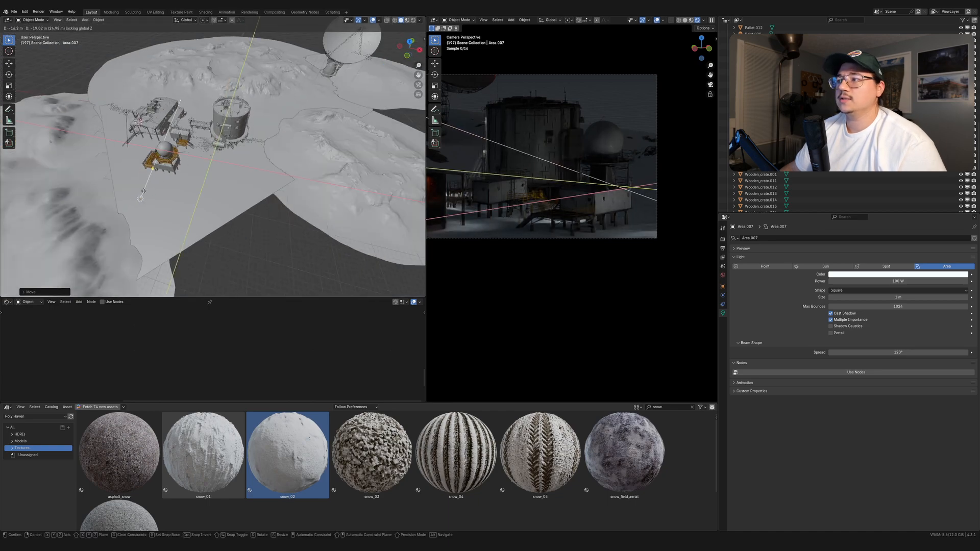
left_click(145, 192)
Step: Tilt the Area.007 light and adjust its horizontal position on the snow beside the radar dome building
key("r")
right_click(158, 171)
middle_click_drag(189, 209, 316, 201)
key("r")
left_click(320, 184)
key("g")
key("shift+z")
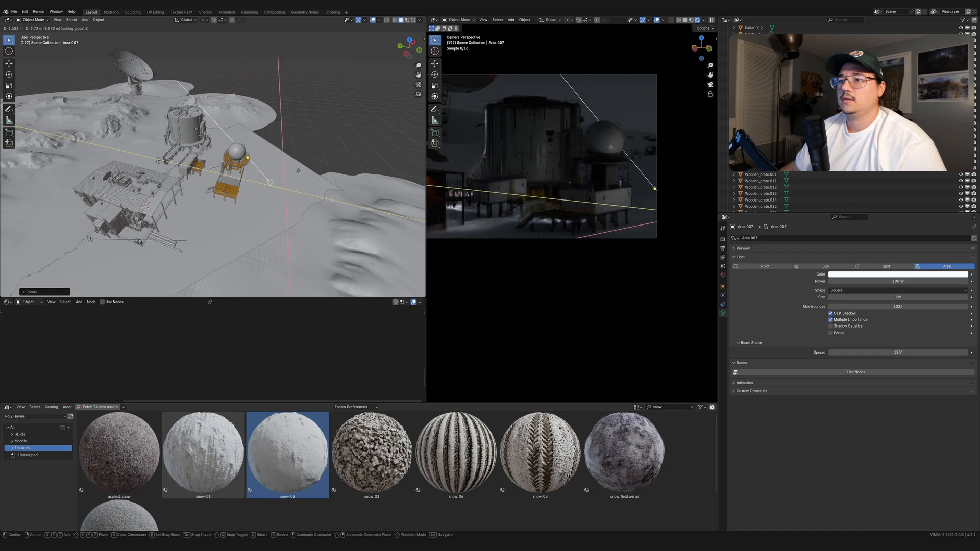
left_click(288, 170)
Step: Rotate the Area.007 light steeper, then move it farther out from the dome building and slightly lower
key("r")
left_click(306, 182)
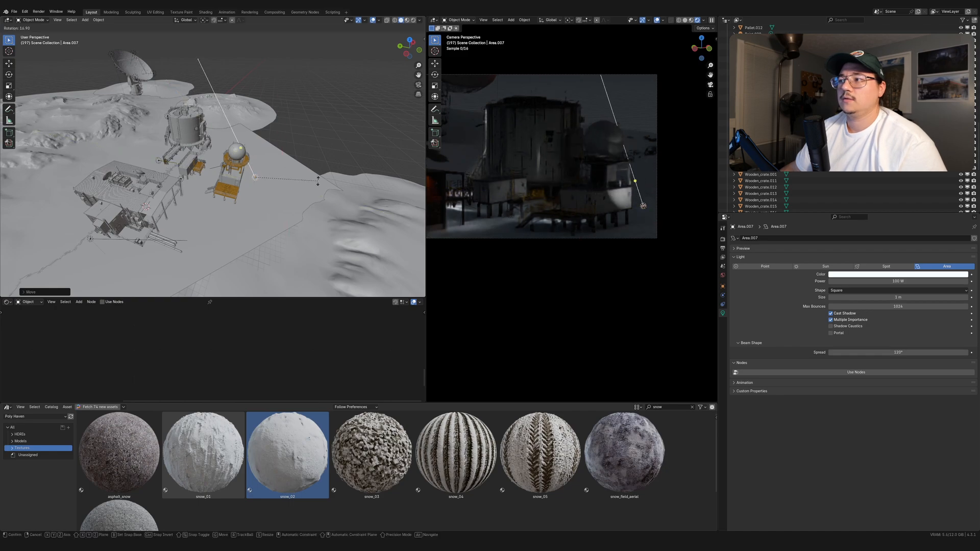
key("g")
key("shift+z")
left_click(334, 202)
key("g")
key("z")
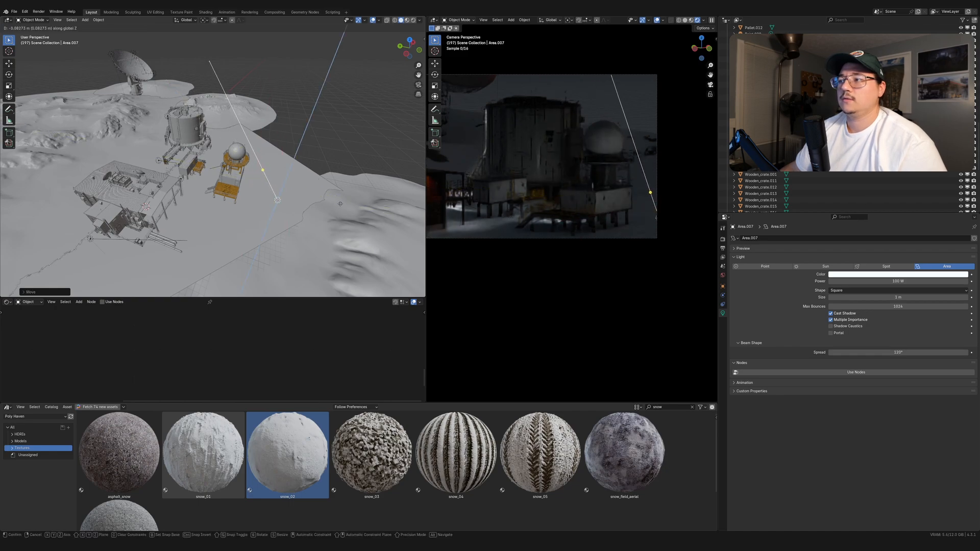
left_click(335, 209)
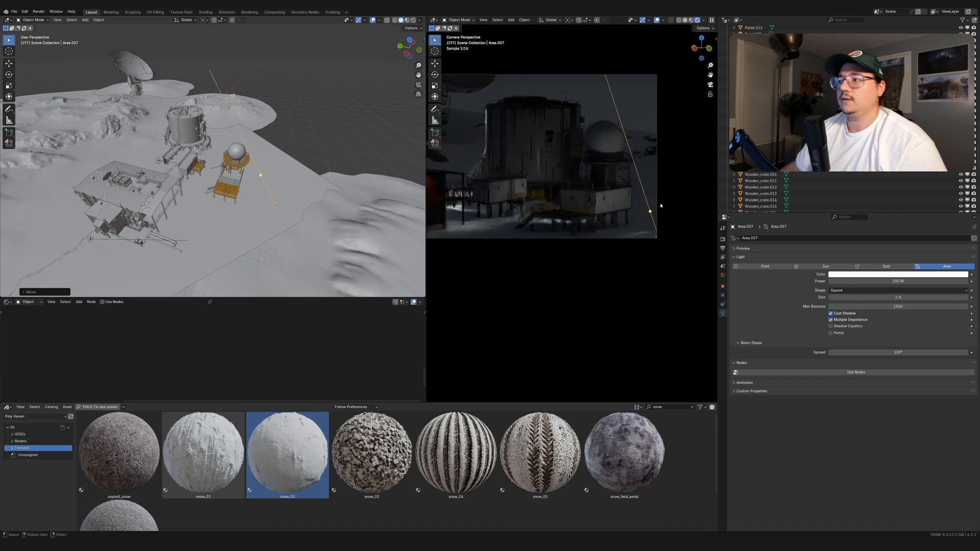
Step: Turn the Area.007 light around the global Z axis and shift it horizontally while checking the dome in the camera view
scroll(620, 160, "up", 3)
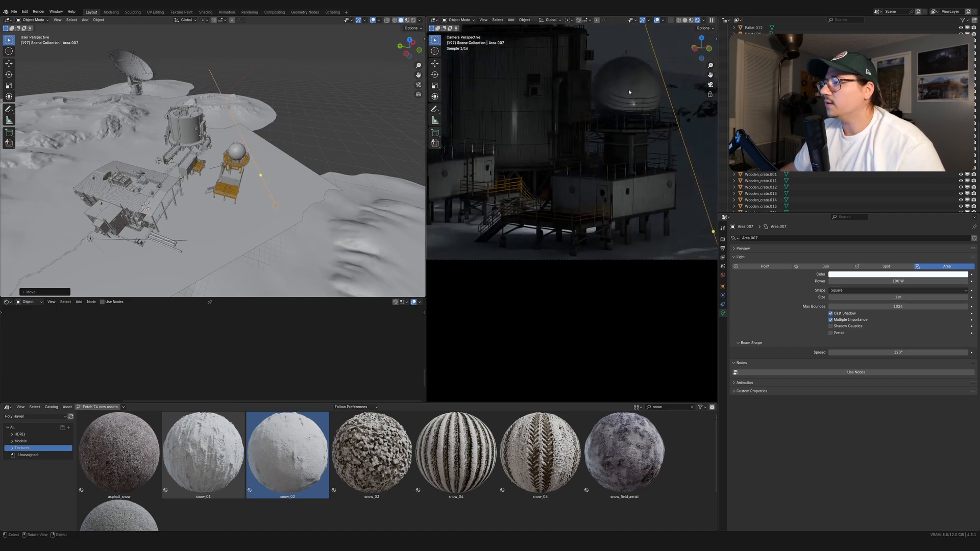
middle_click_drag(217, 155, 170, 174)
key("r")
key("z")
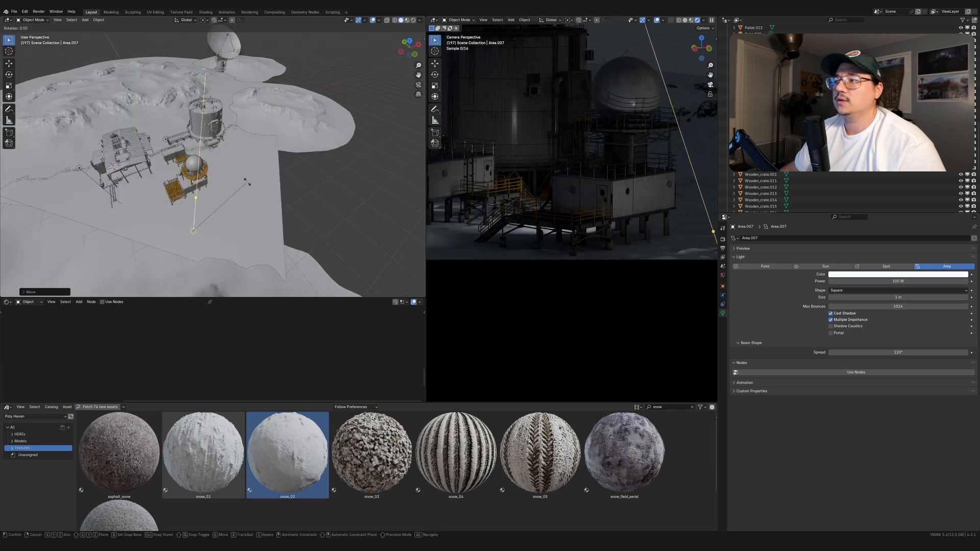
left_click(240, 168)
key("g")
key("shift+z")
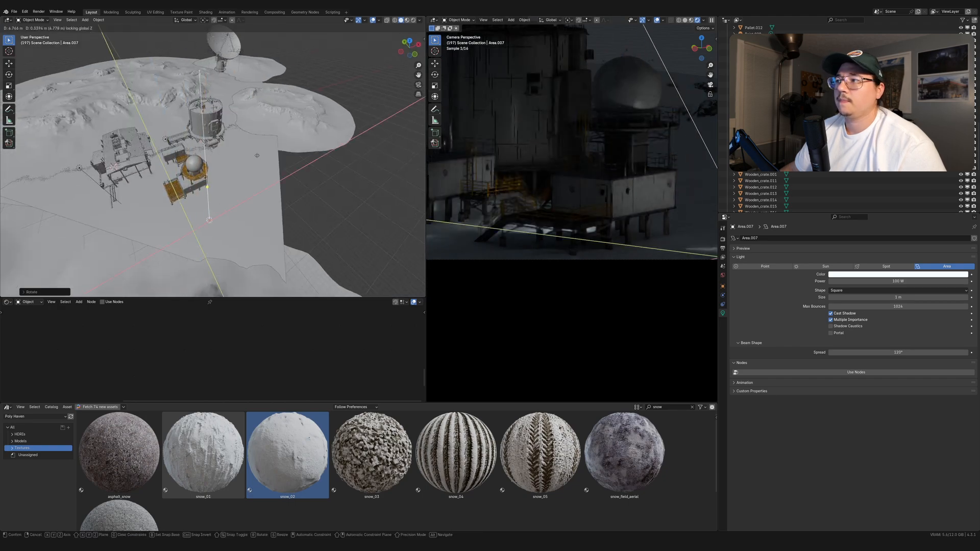
left_click(257, 156)
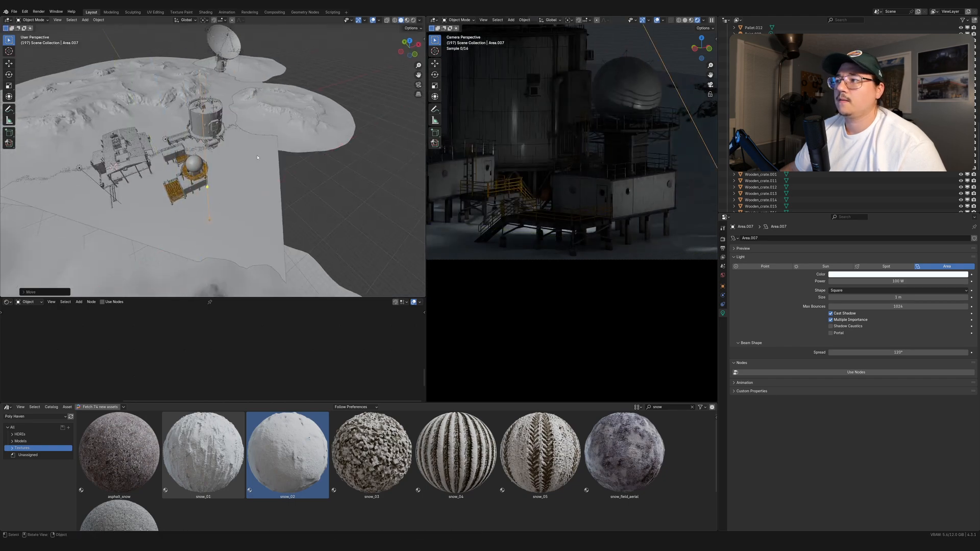
Step: Set the Area.007 light's beam spread to 60°
left_click(899, 353)
type("60")
key("Return")
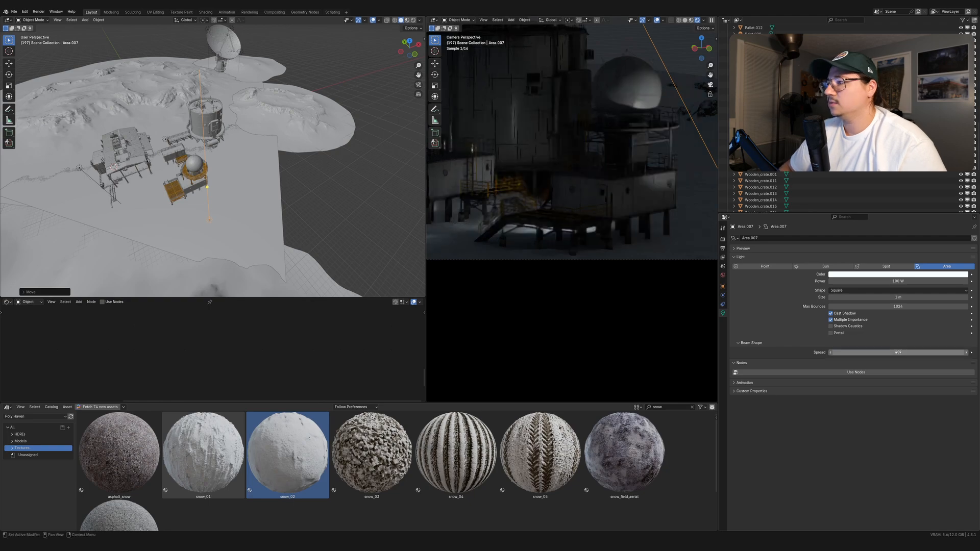
Step: Rotate the Area.007 light around the global Z axis and freely re-aim its narrowed beam at the radar dome
key("r")
key("z")
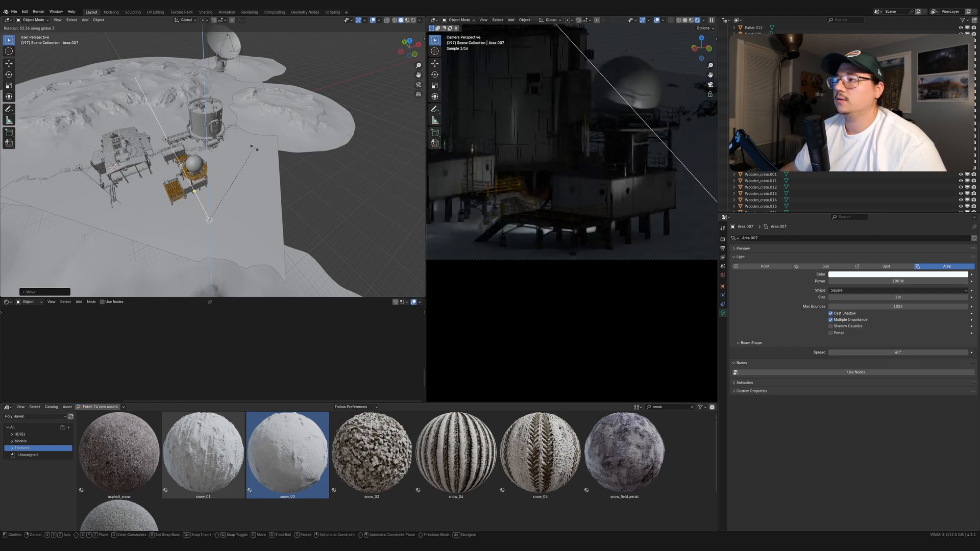
left_click(270, 149)
key("r")
key("r")
left_click(270, 141)
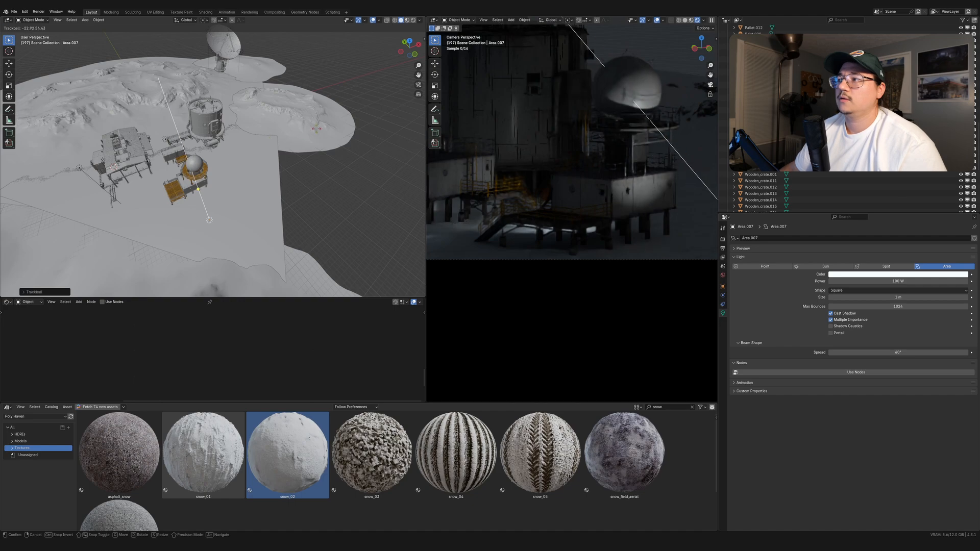
Step: Freely re-aim the Area.007 light and shift it horizontally beside the radar dome building
scroll(461, 127, "down", 4)
key("r")
middle_click_drag(286, 148, 306, 158)
left_click(328, 84)
key("g")
key("shift+z")
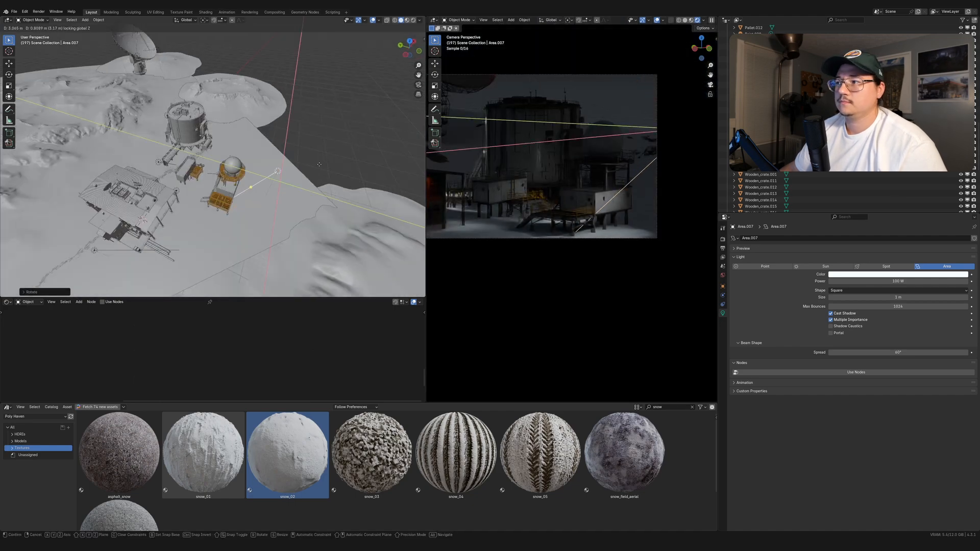
left_click(319, 164)
Step: Lower the Area.007 light along the global Z axis and tilt its beam toward the side of the dome building
key("g")
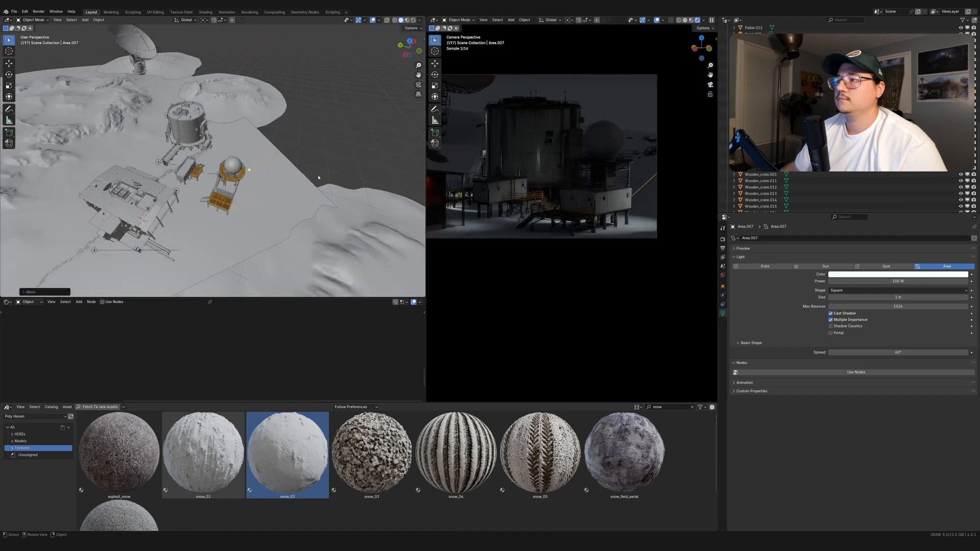
key("z")
left_click(319, 200)
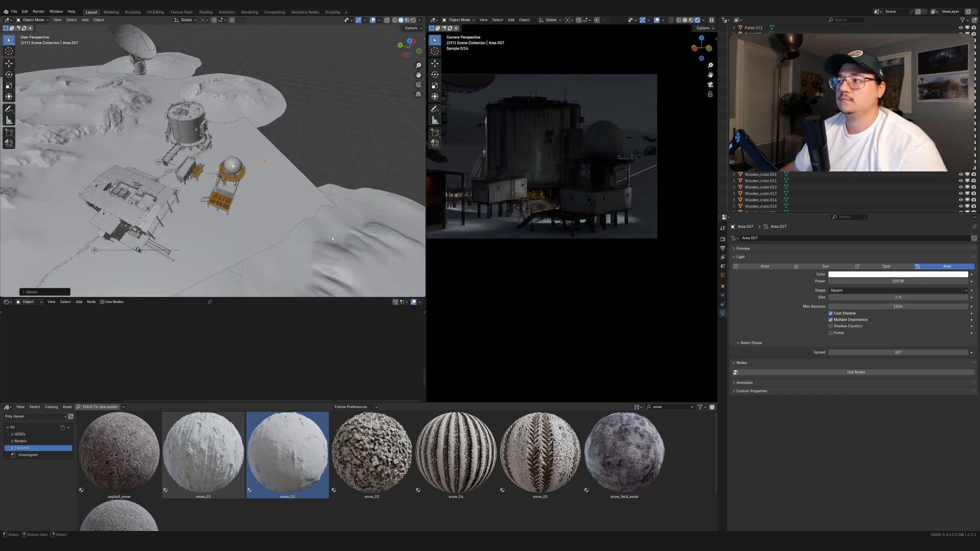
middle_click_drag(321, 205, 330, 184)
key("r")
key("r")
left_click(319, 193)
key("g")
key("z")
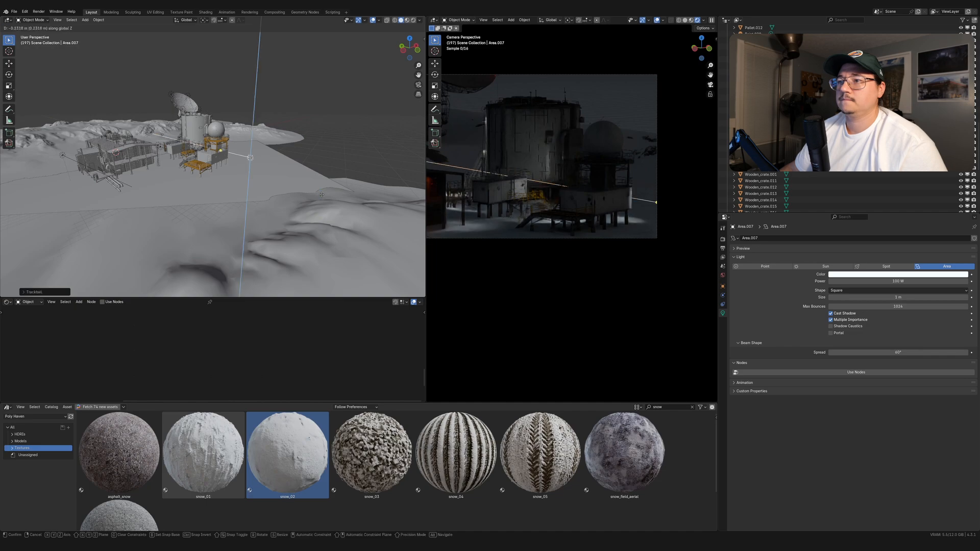
left_click(668, 227)
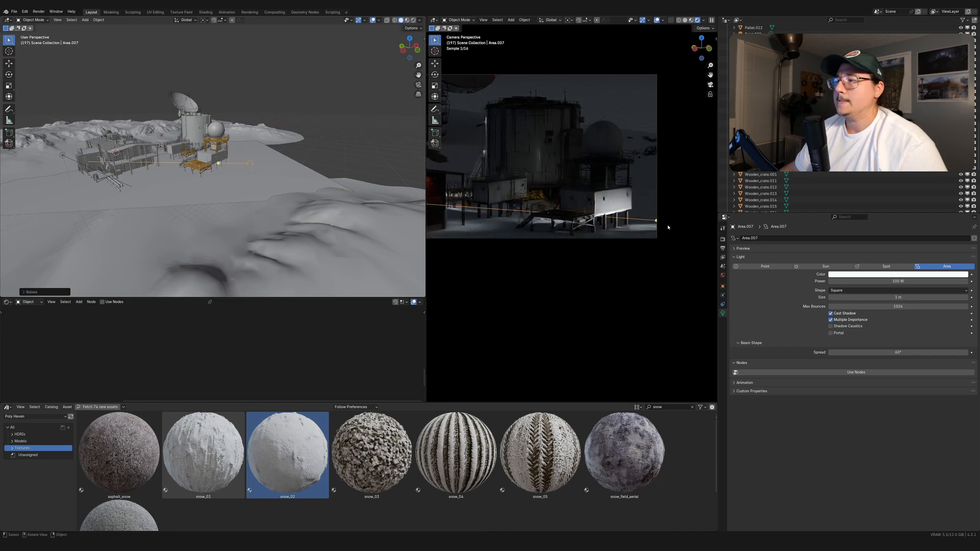
Step: Lower the Area.007 light slightly more and inspect the lit end wall of the dome building in the camera view
scroll(288, 172, "up", 2)
key("g")
key("z")
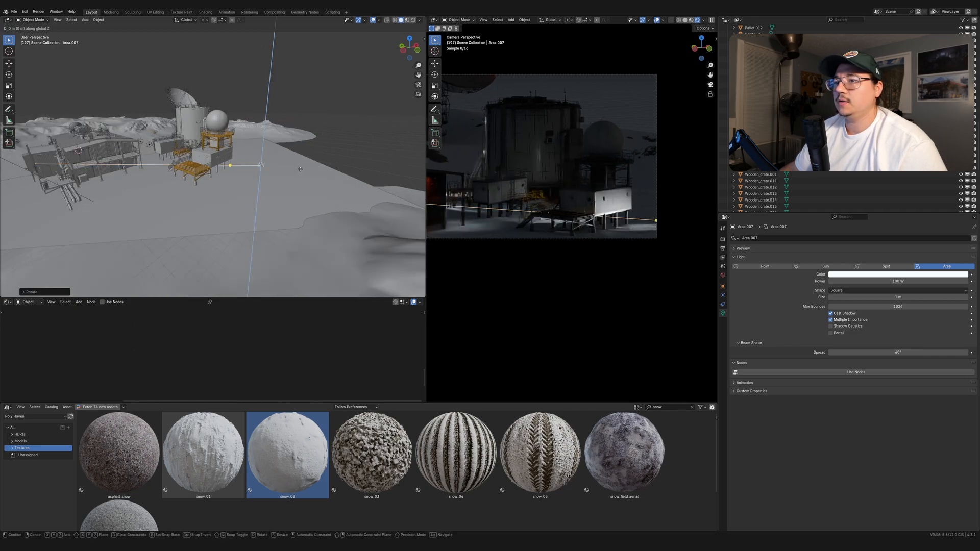
left_click(301, 172)
scroll(626, 253, "up", 3)
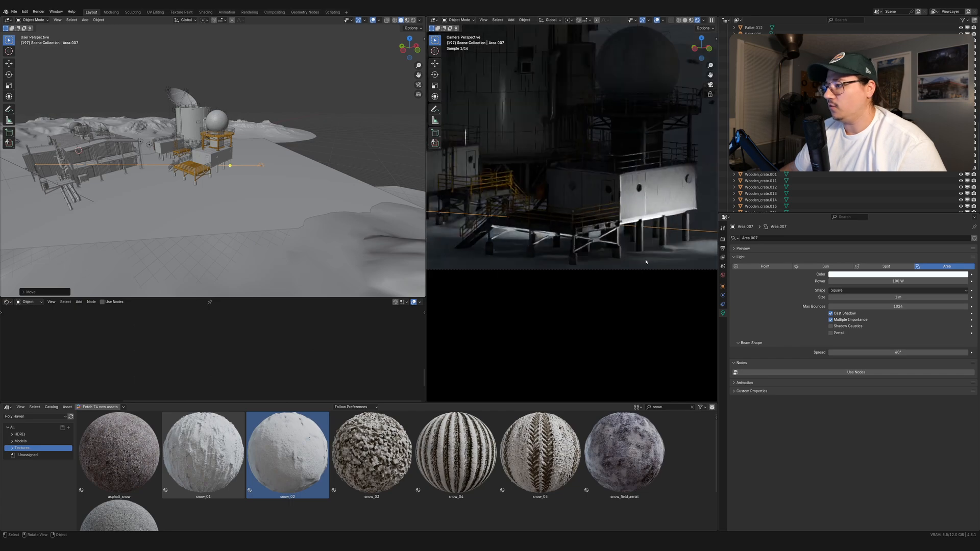
scroll(669, 258, "up", 4)
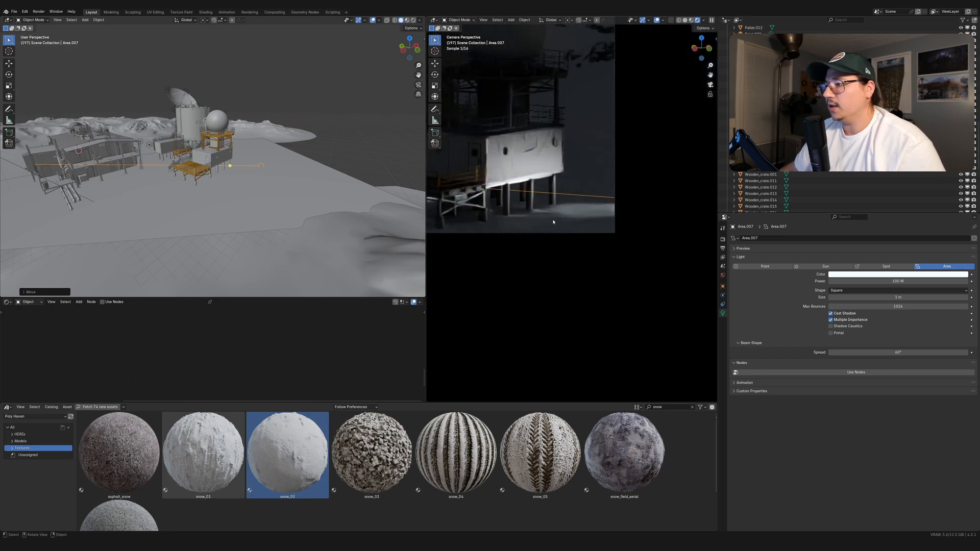
scroll(277, 206, "up", 4)
Step: Fine-tune the Area.007 light's height just above the snow and rotate its beam to run nearly level toward the building
mouse_move(321, 207)
middle_mouse_down()
mouse_move(293, 203)
mouse_move(305, 200)
middle_mouse_up()
key("g")
key("z")
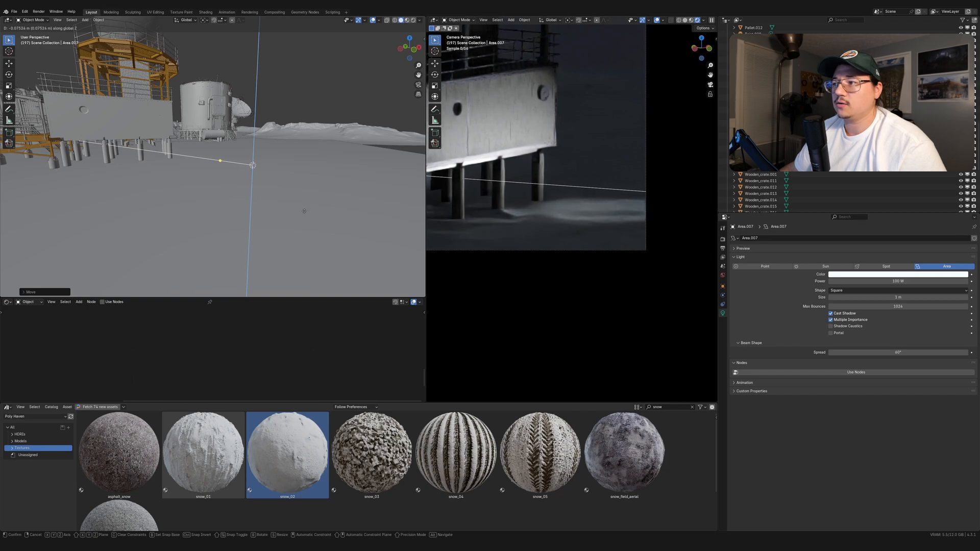
key("r")
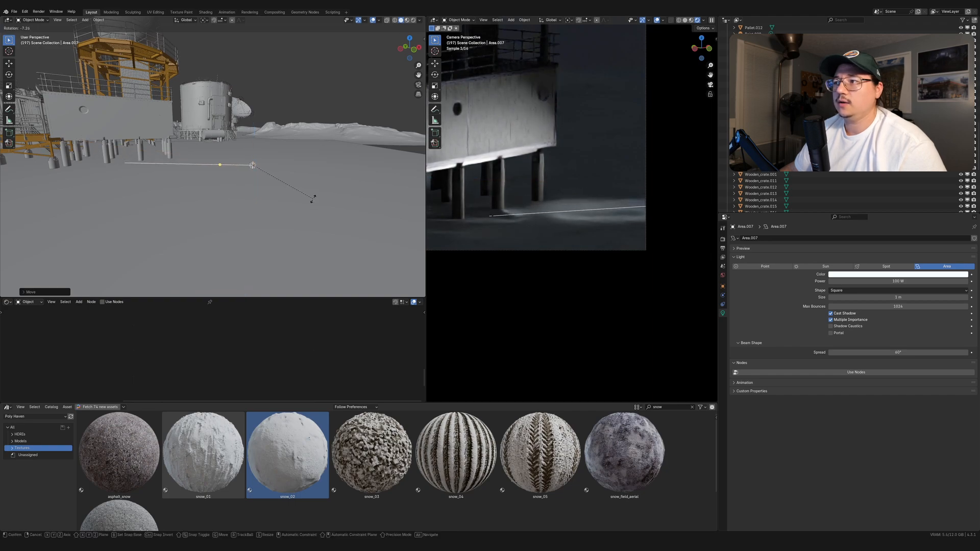
left_click(313, 198)
Step: Examine the dome building's lighting in the camera view, both at full frame and close up, and look over the silo
scroll(536, 220, "down", 3)
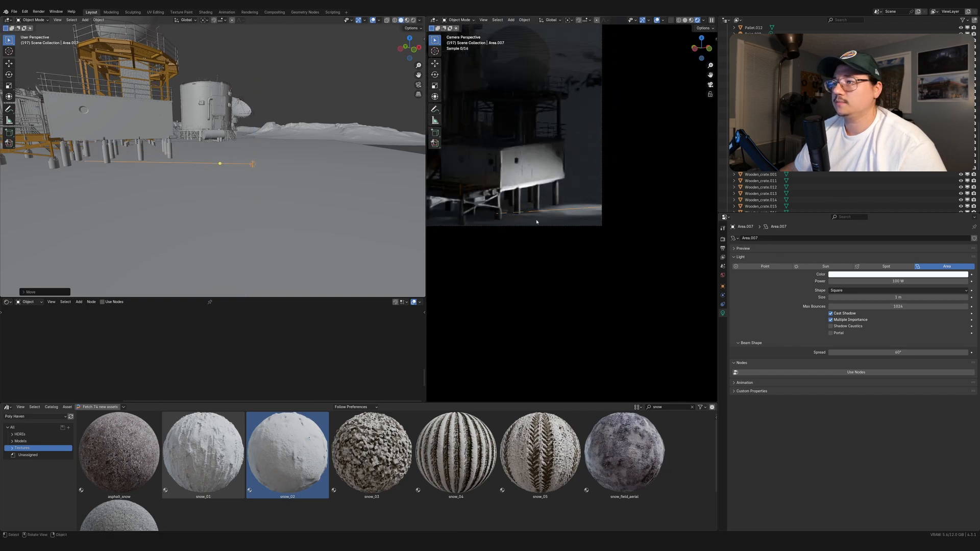
scroll(544, 213, "down", 2)
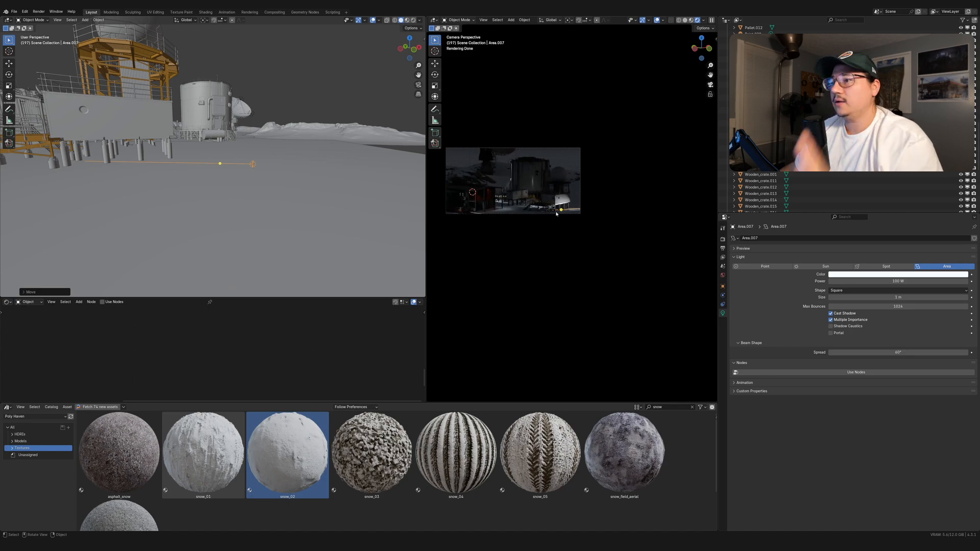
scroll(557, 214, "up", 3)
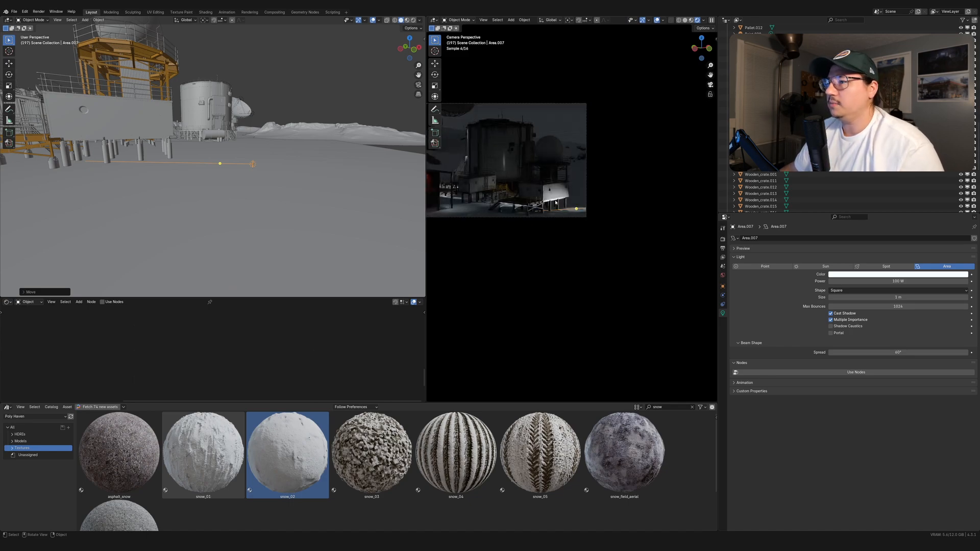
scroll(555, 202, "up", 1)
scroll(597, 221, "up", 2)
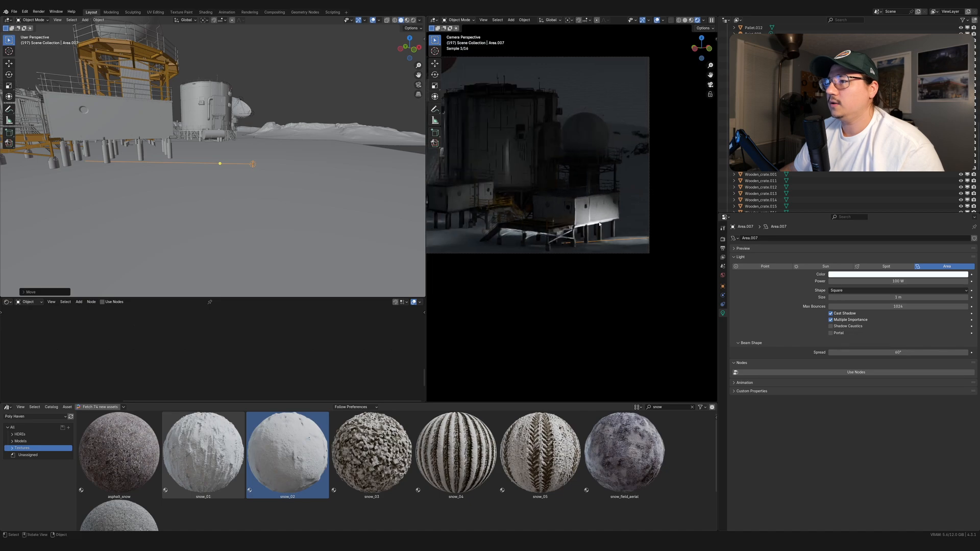
scroll(227, 168, "down", 4)
middle_click_drag(227, 168, 291, 225)
scroll(291, 225, "down", 2)
scroll(574, 208, "up", 1)
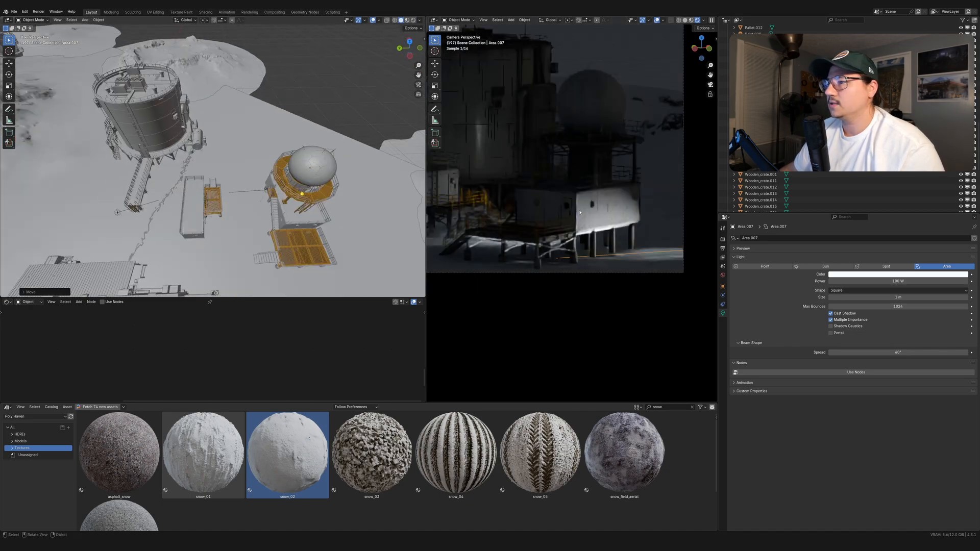
scroll(582, 226, "down", 2)
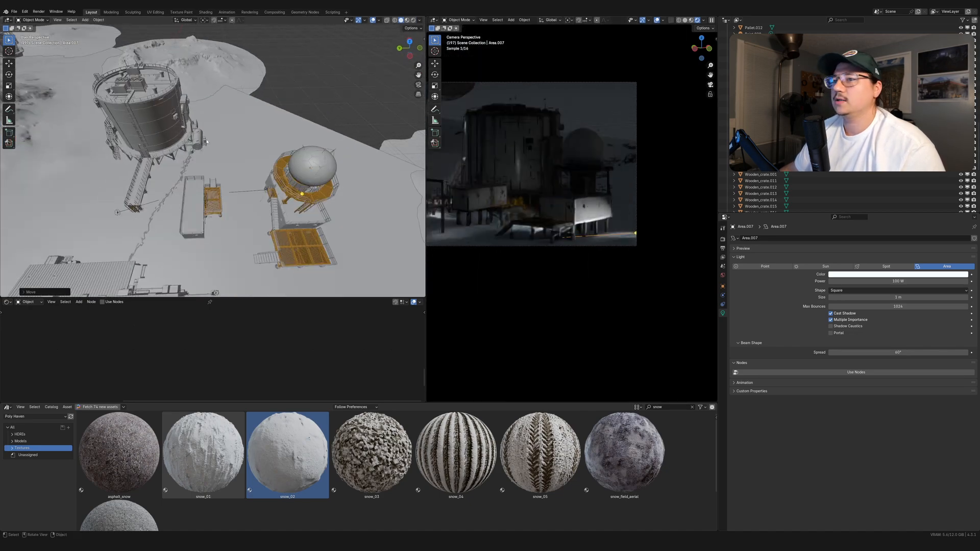
Step: Duplicate the Area.006 light on the silo and place the copy across on the silo's camera-facing side
left_click(102, 112)
key("KP_Decimal")
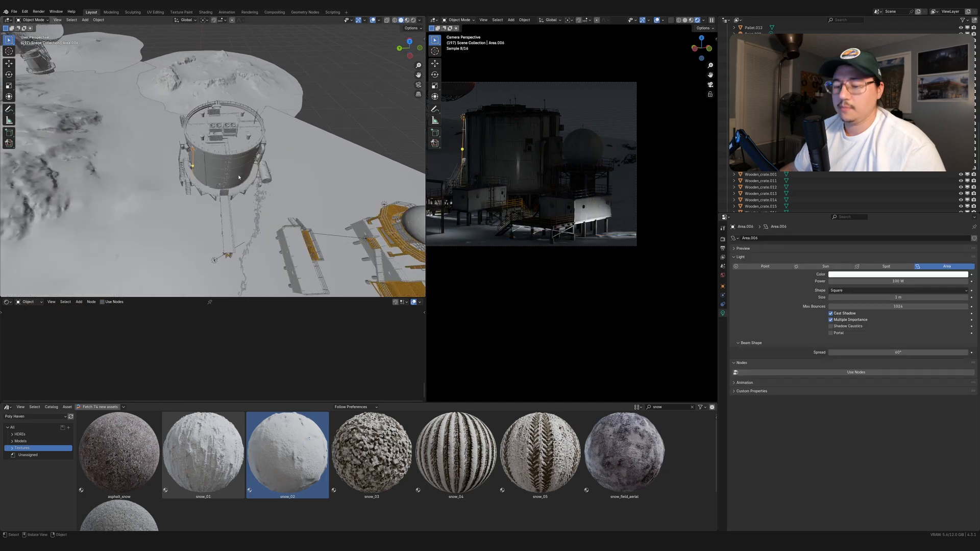
key("shift+d")
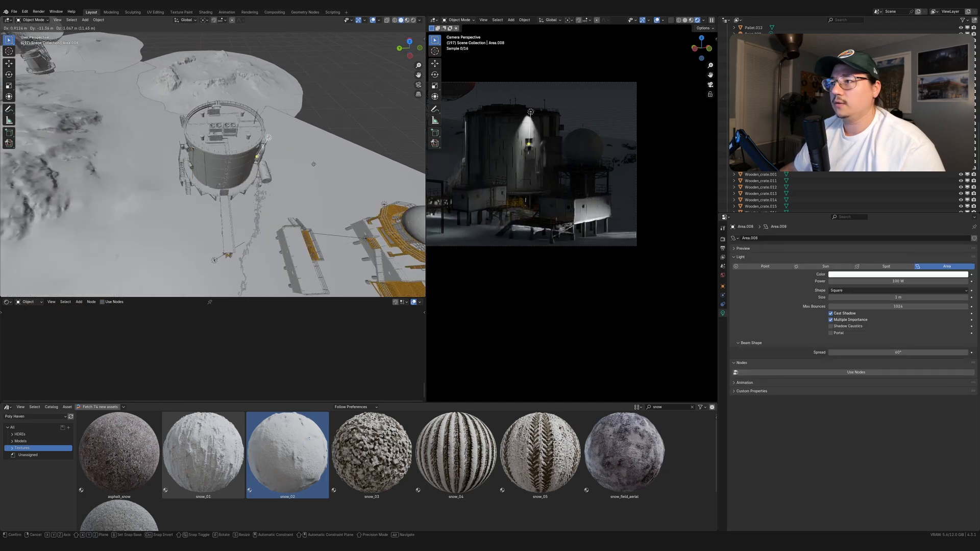
left_click(316, 163)
middle_click_drag(316, 164, 270, 151)
scroll(249, 160, "up", 6)
scroll(250, 160, "down", 5)
Step: Re-aim the Area.008 light, move it against the silo's upper wall and turn it around the global Z axis
key("r")
key("r")
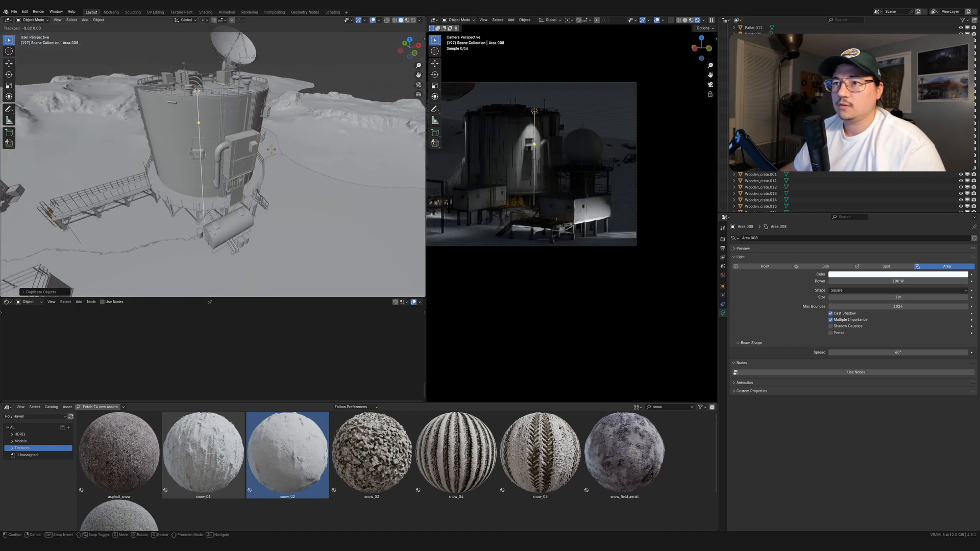
key("shift+z")
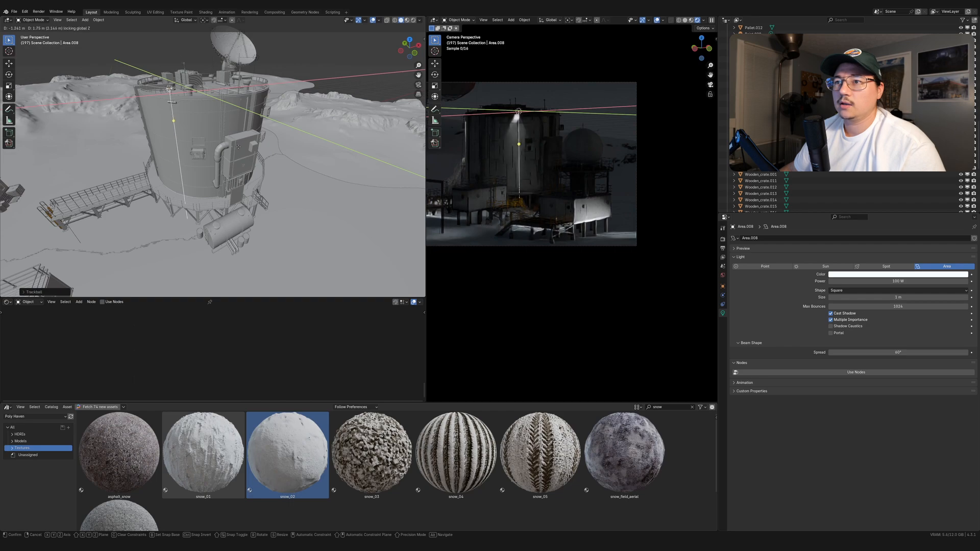
key("z")
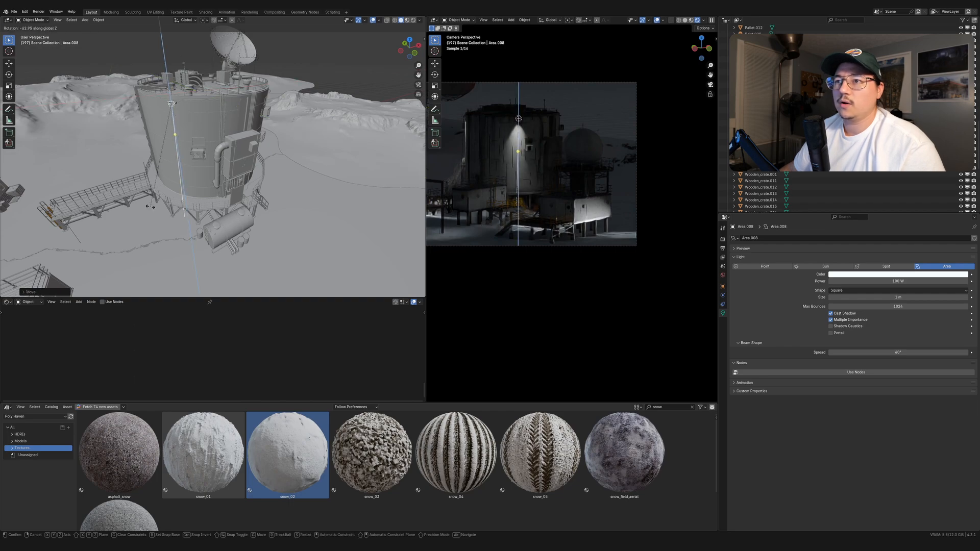
left_click(150, 207)
Step: Rotate and shift the Area.008 light to sit beneath the lamp fixture on the silo wall, and save the file
key("KP_Decimal")
key("r")
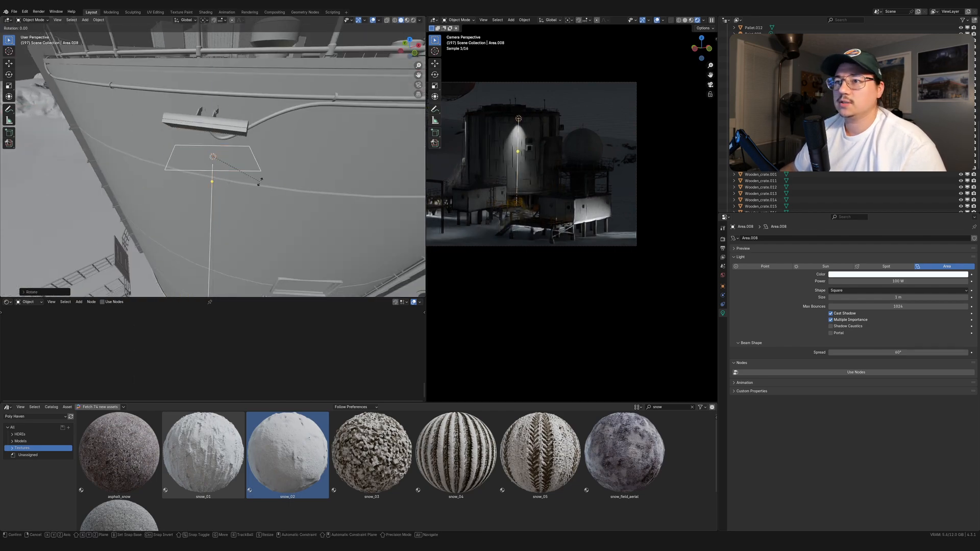
key("g")
key("shift+z")
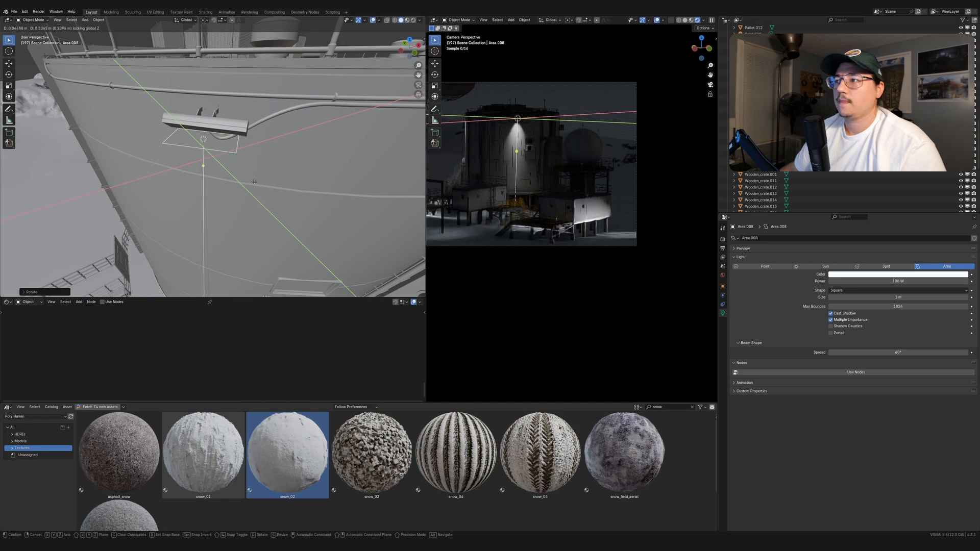
left_click(254, 182)
scroll(254, 192, "down", 2)
middle_click_drag(262, 184, 214, 161)
key("g")
left_click(278, 179)
key("ctrl+s")
Step: Adjust the Area.008 light's height along the global Z axis
key("r")
key("z")
right_click(308, 178)
key("g")
key("z")
left_click(309, 176)
Step: Move the Area.008 light horizontally along the silo and lower it beside the large vertical pipe
scroll(291, 158, "down", 4)
key("g")
key("z")
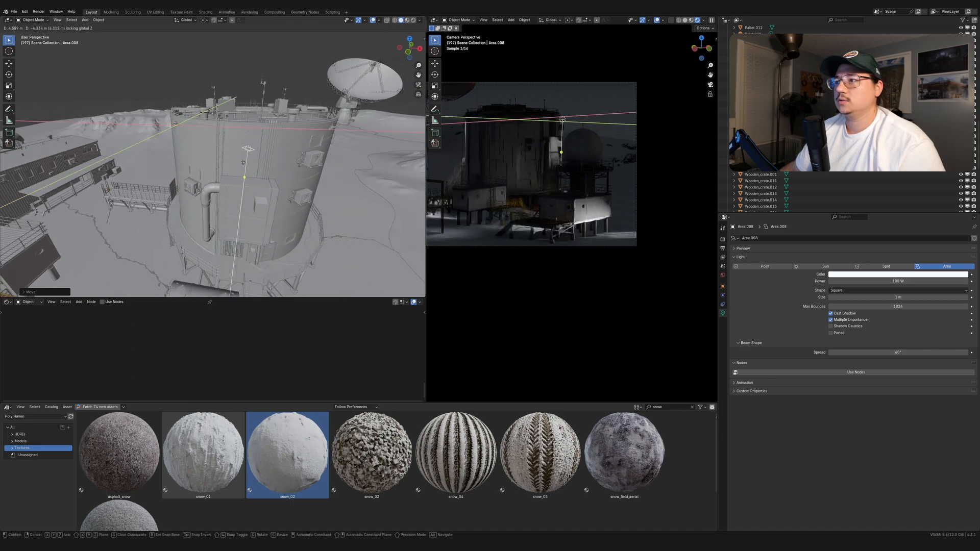
key("z")
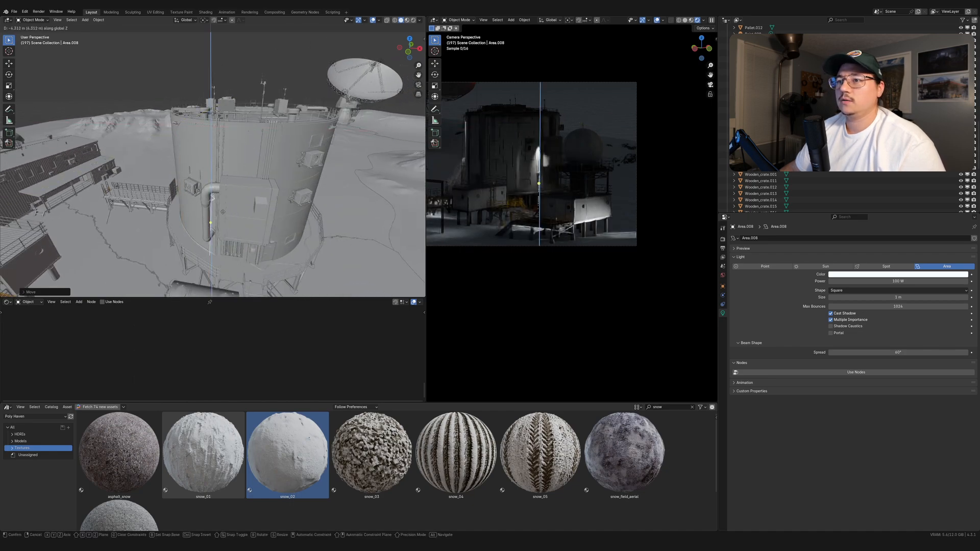
key("shift+z")
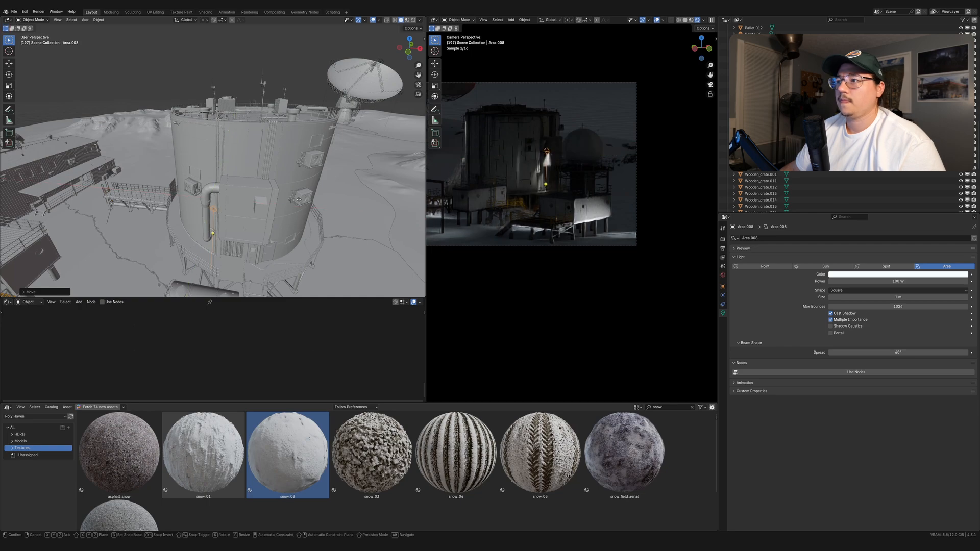
key("z")
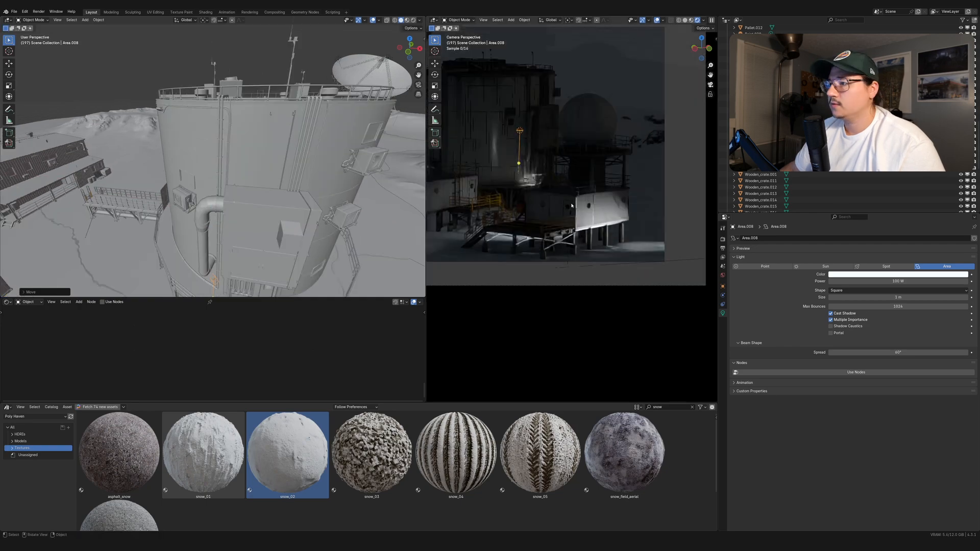
Step: Nudge the Area.008 light toward the silo's lower pipework from a side view
scroll(486, 146, "up", 4)
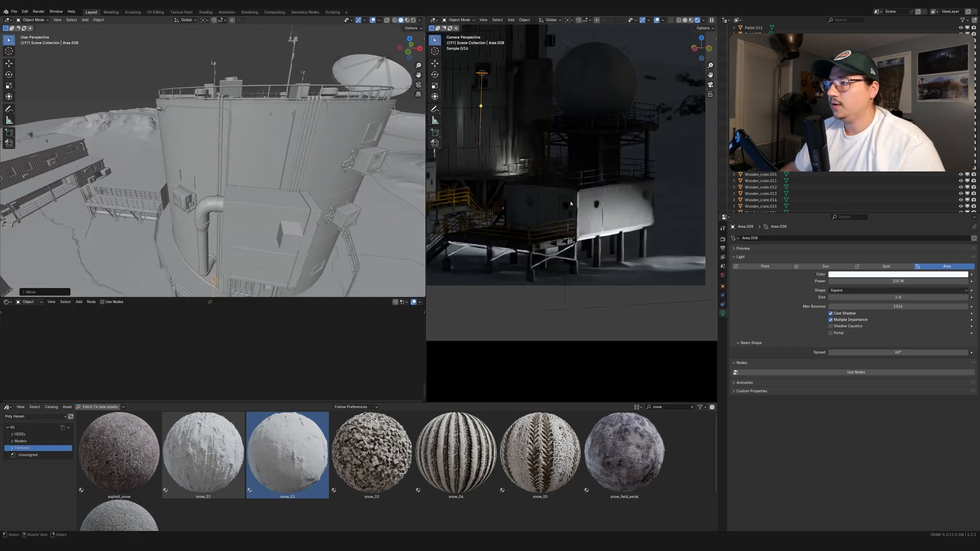
mouse_move(318, 237)
middle_mouse_down()
mouse_move(281, 219)
mouse_move(254, 229)
mouse_move(332, 225)
middle_mouse_up()
key("g")
left_click(286, 225)
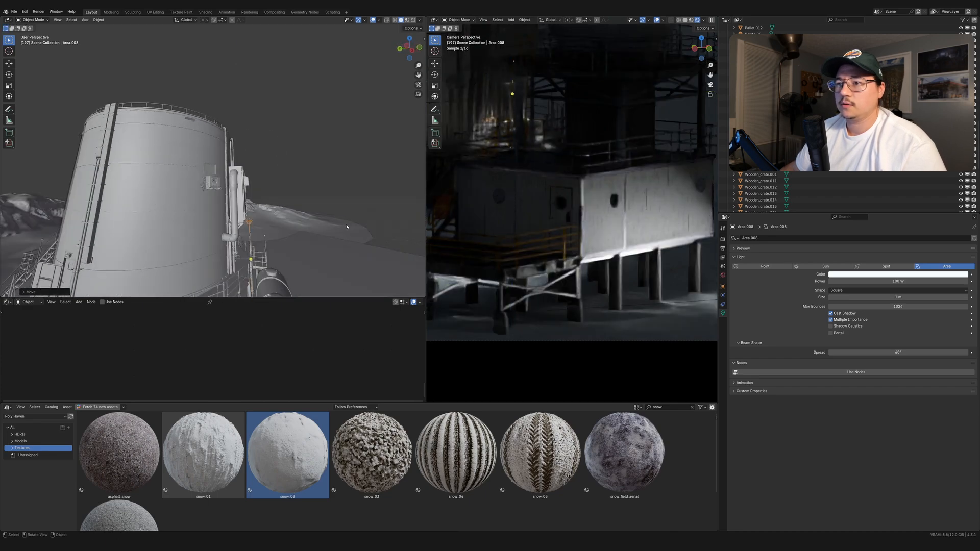
Step: Examine how the light falls on the silo's pipes, valves and railings, up close in both views
scroll(287, 153, "up", 5)
middle_click_drag(276, 56, 313, 90)
left_click(286, 102)
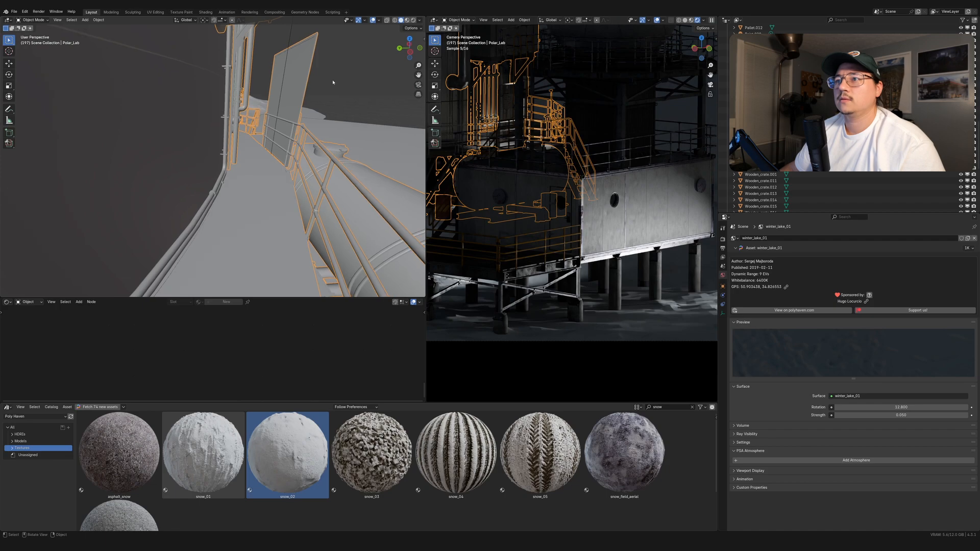
scroll(333, 83, "down", 3)
middle_click_drag(603, 85, 604, 212, "shift")
scroll(604, 212, "up", 3)
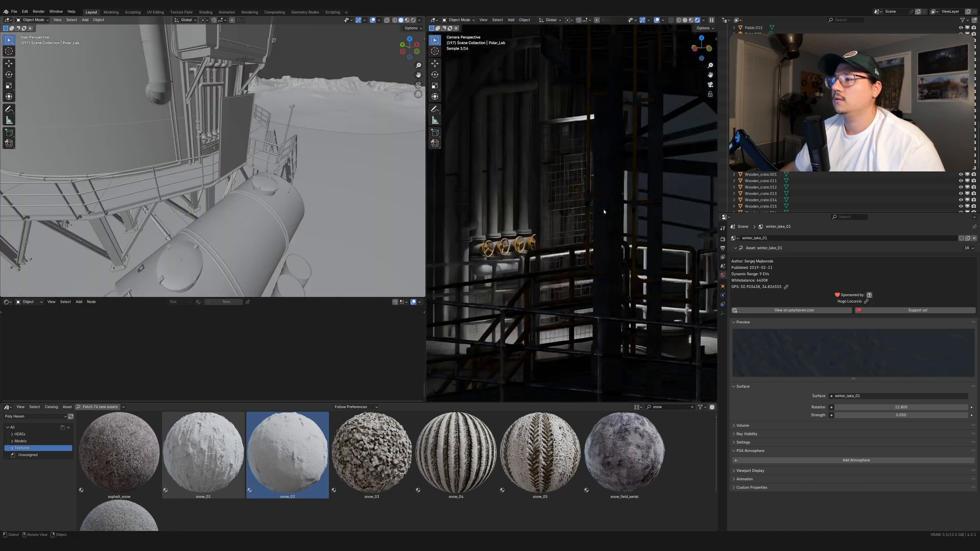
scroll(565, 197, "down", 3)
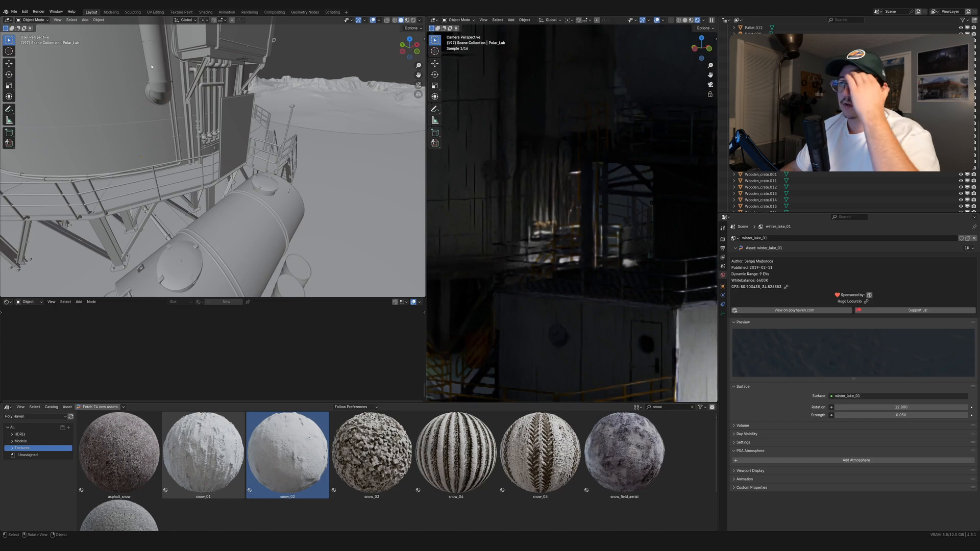
scroll(151, 67, "down", 3)
middle_click_drag(225, 61, 244, 65)
Step: Select the Area.008 light and shift it horizontally beside the silo's lower pipework
left_click(236, 100)
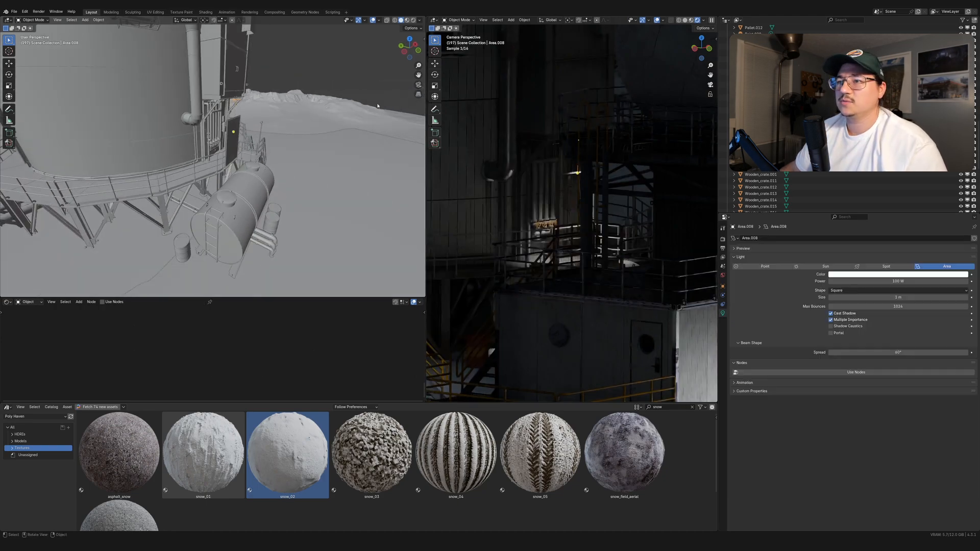
middle_click_drag(378, 106, 288, 128)
key("g")
key("y")
left_click(312, 113)
Step: Rotate the Area.008 light about the vertical axis and shift it horizontally beside the silo's lower pipes
key("r")
key("z")
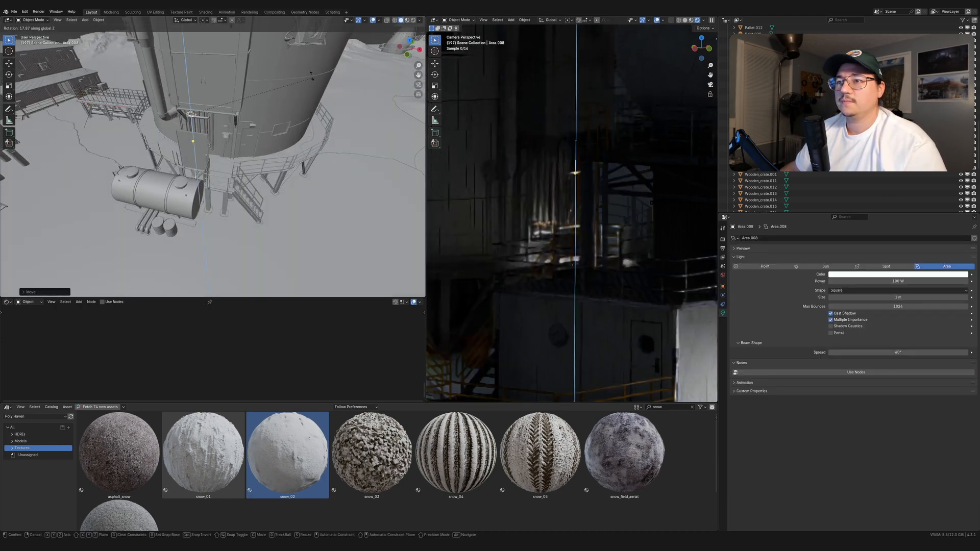
left_click(299, 34)
key("g")
key("y")
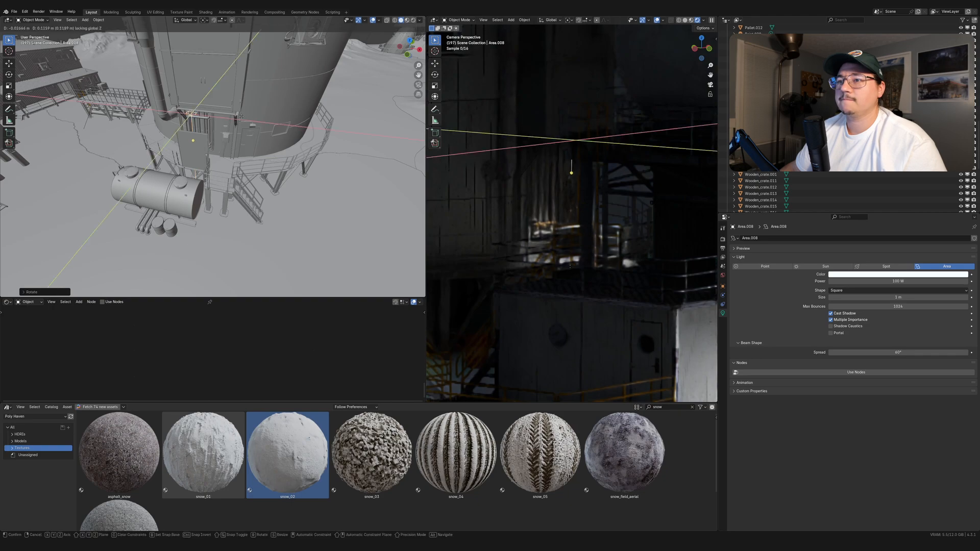
left_click(234, 132)
Step: Lower the Area.008 light below the silo's vertical pipes and rotate it 180° so it shines upward
middle_click_drag(233, 132, 302, 108)
key("g")
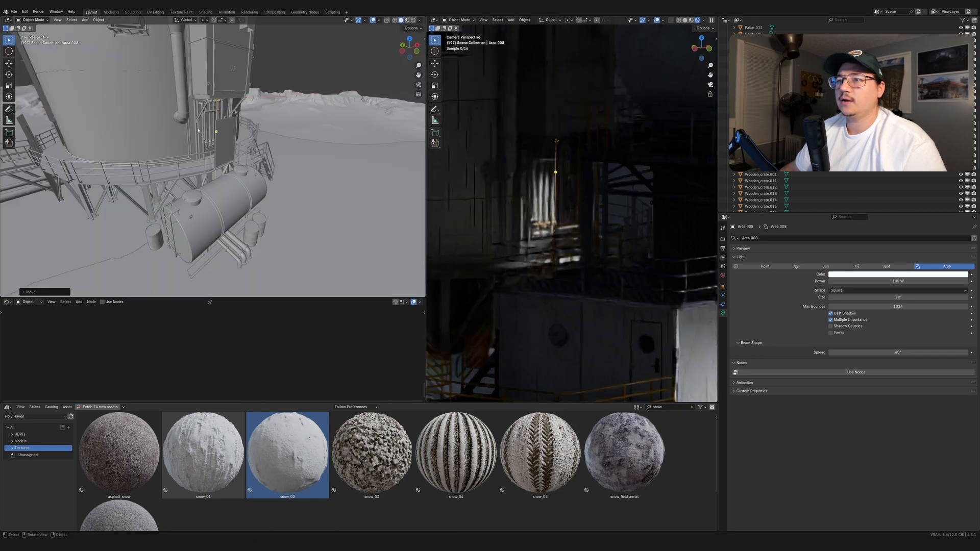
left_click(198, 183)
type("r")
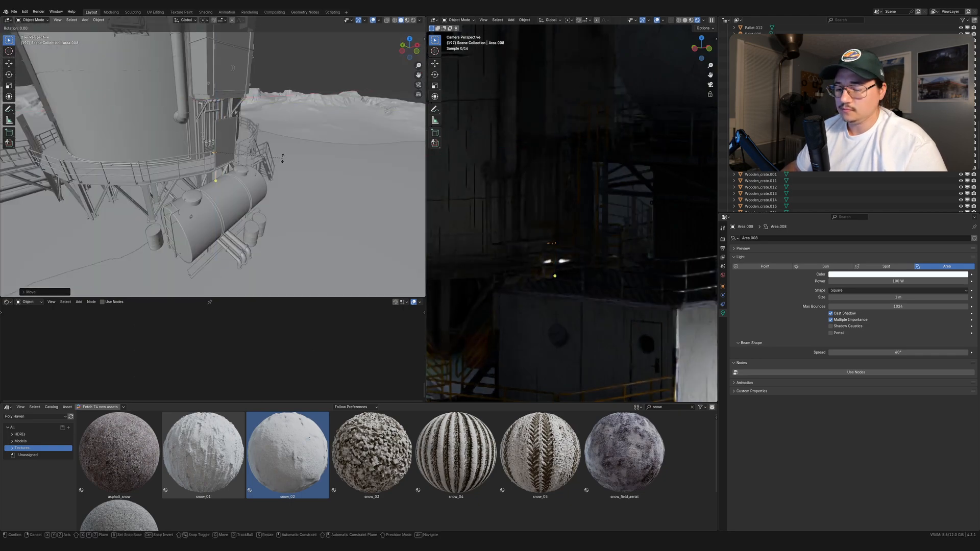
type("180")
key("Return")
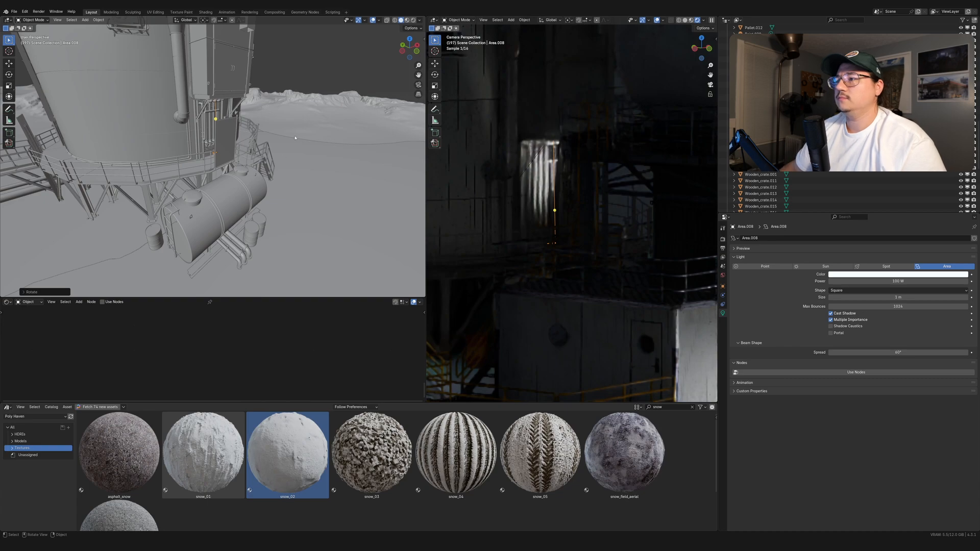
Step: Shift the Area.008 light horizontally toward the stair platform and tilt it toward the silo's pipe bundle
middle_click_drag(269, 157, 262, 171)
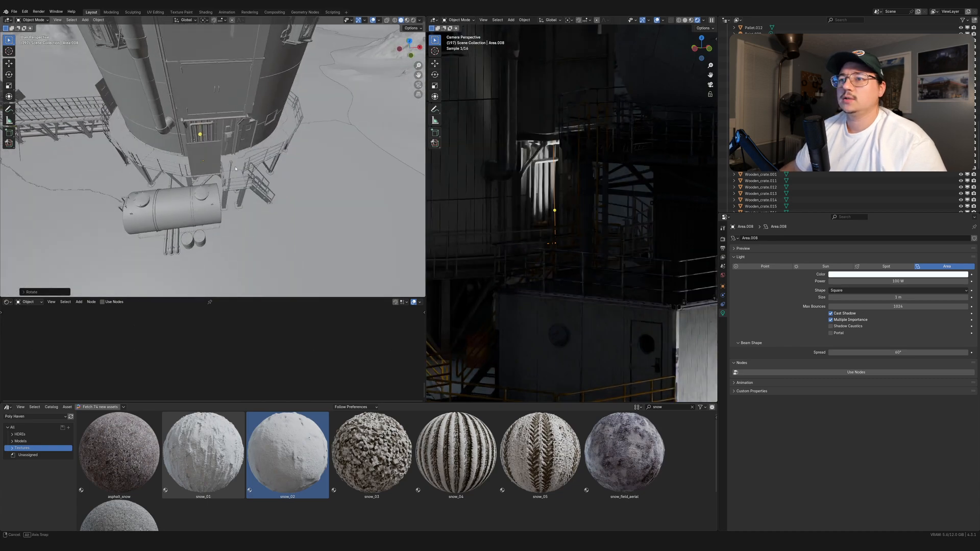
key("g")
key("shift+z")
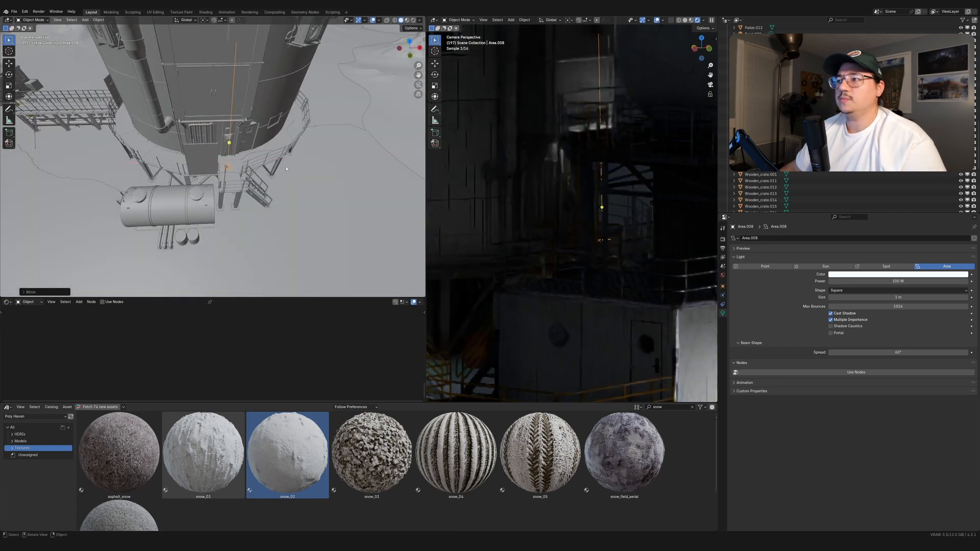
key("r")
left_click(298, 137)
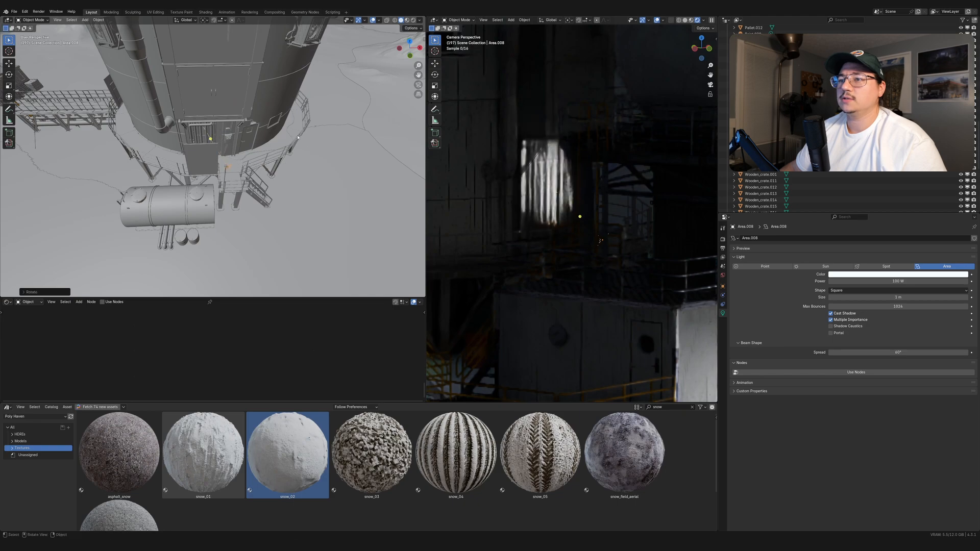
Step: Set the Area.008 light's beam spread to 120°
type("1")
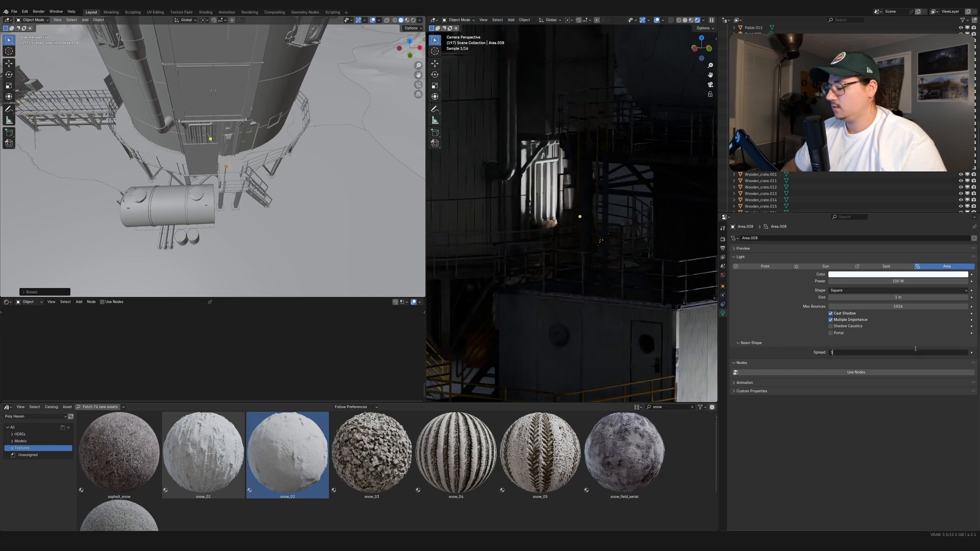
type("20")
key("Return")
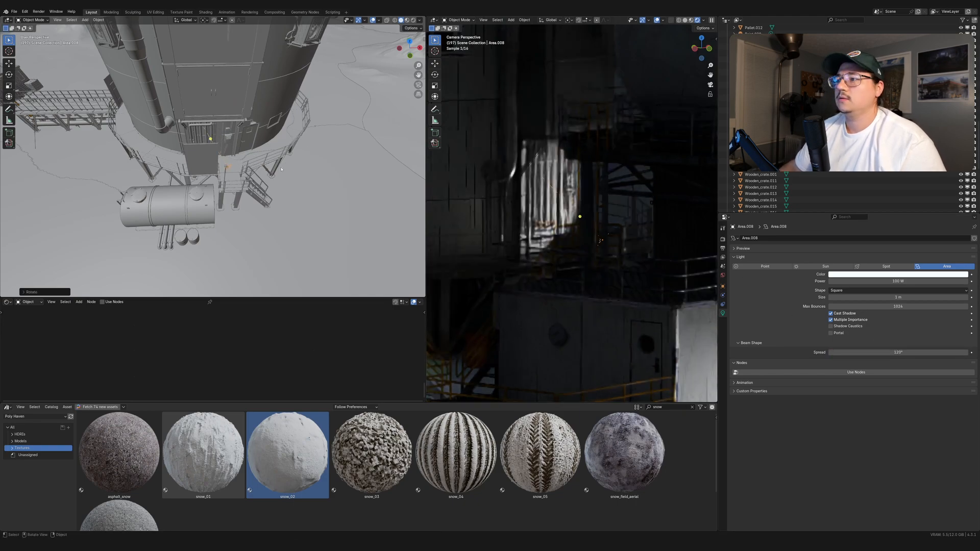
Step: Move the Area.008 light horizontally out past the silo's access stairs and raise it
key("g")
key("shift+z")
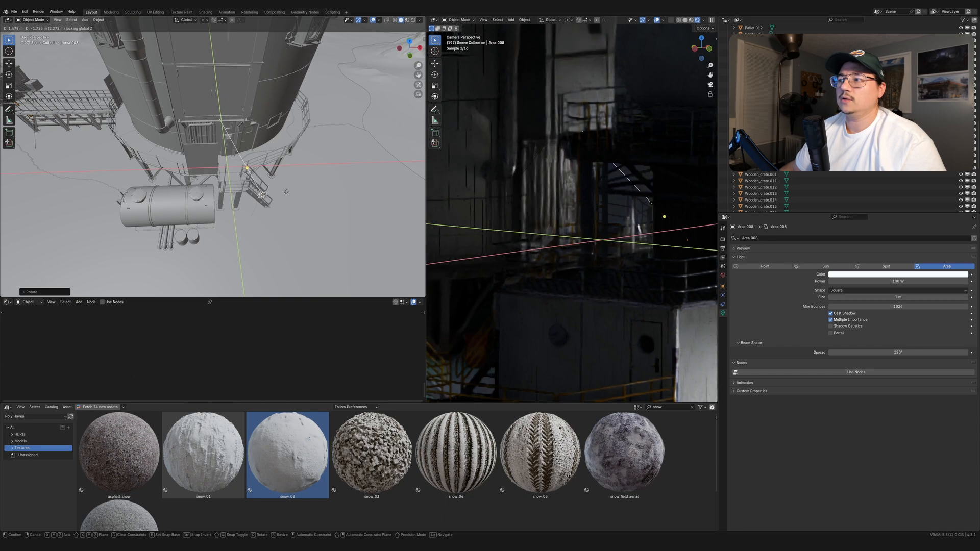
left_click(287, 193)
key("g")
key("shift+z")
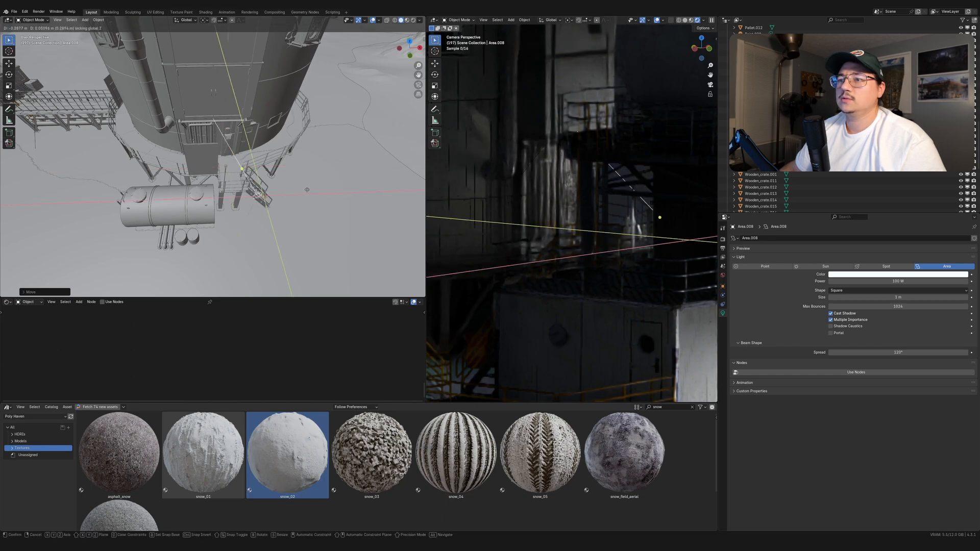
key("z")
left_click(287, 181)
Step: Re-aim the Area.008 light freely at the silo's pipes and shift it horizontally near the platform railing
scroll(287, 182, "up", 4)
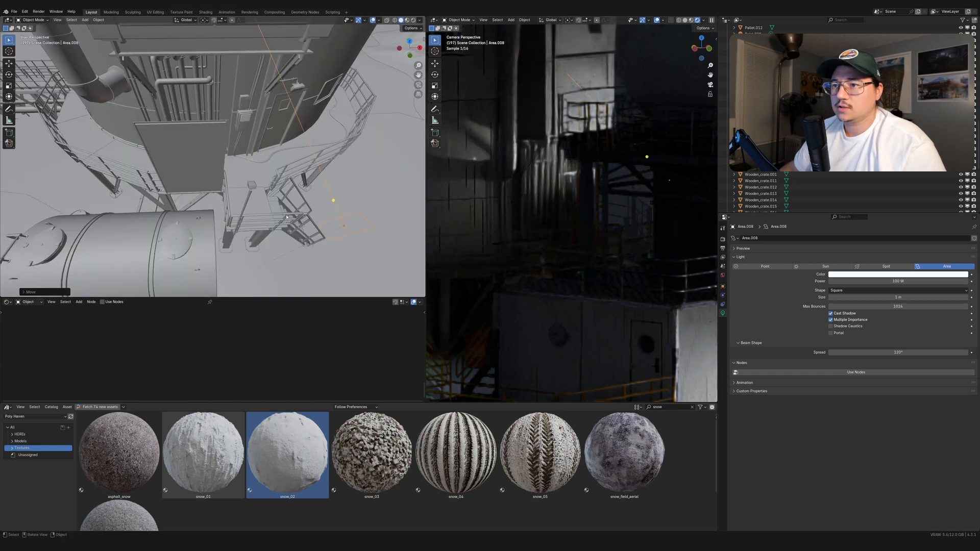
middle_click_drag(286, 217, 258, 204)
key("r")
key("r")
left_click(271, 190)
key("g")
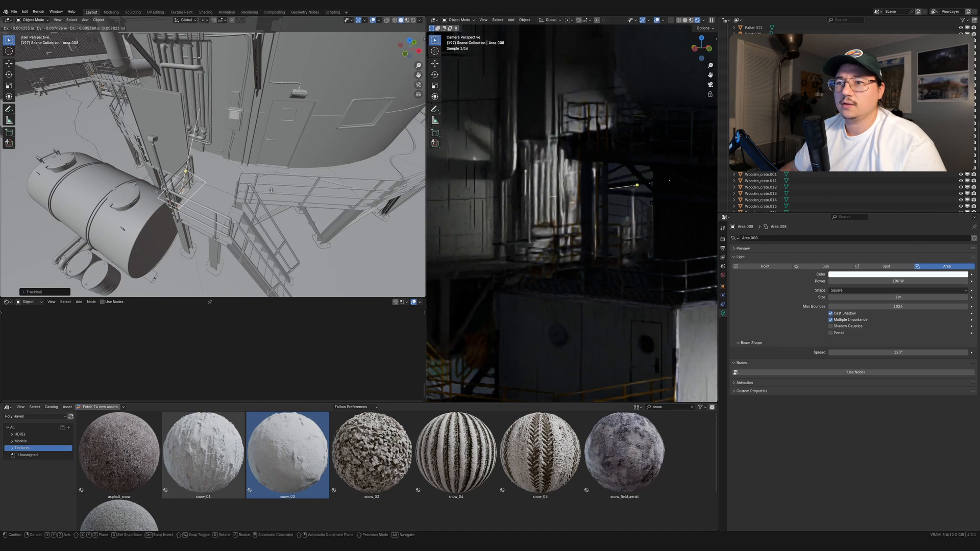
key("shift+z")
left_click(252, 139)
Step: Fine-tune the Area.008 light's scale, rotation and position so it grazes the silo's vertical pipes
middle_click_drag(252, 139, 233, 105)
key("s")
left_click(302, 188)
key("r")
left_click(250, 215)
key("g")
left_click(236, 106)
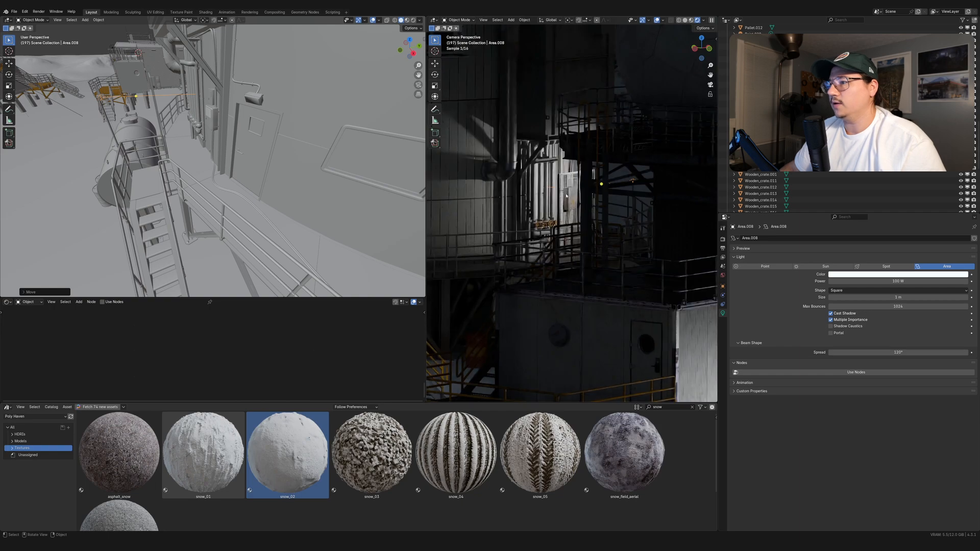
Step: Rotate the Area.008 light about the vertical axis from above and nudge it horizontally near the tank's end
middle_click_drag(242, 148, 216, 195)
key("r")
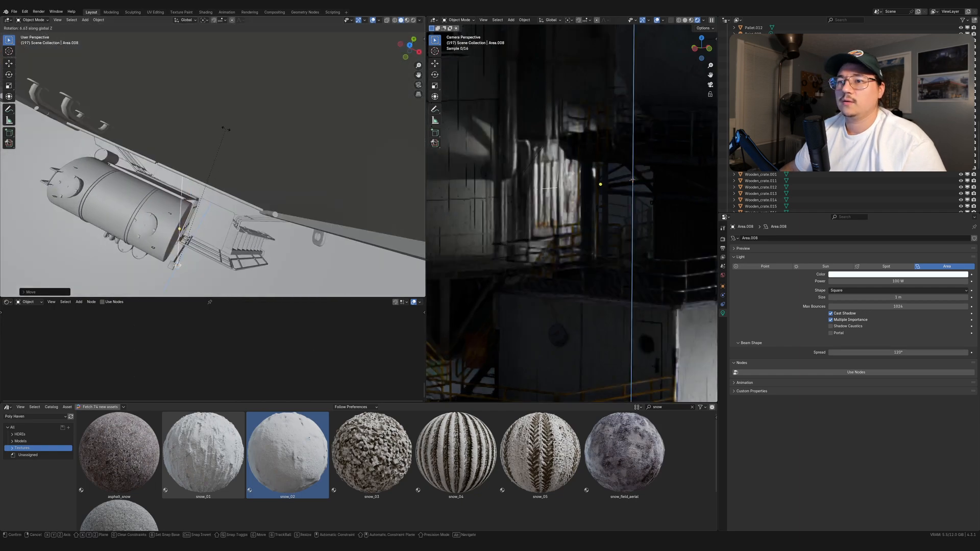
key("shift+z")
left_click(215, 192)
Step: Examine the lighting balance across the whole camera view, from the silo and dome to the dark cabin
scroll(214, 192, "down", 5)
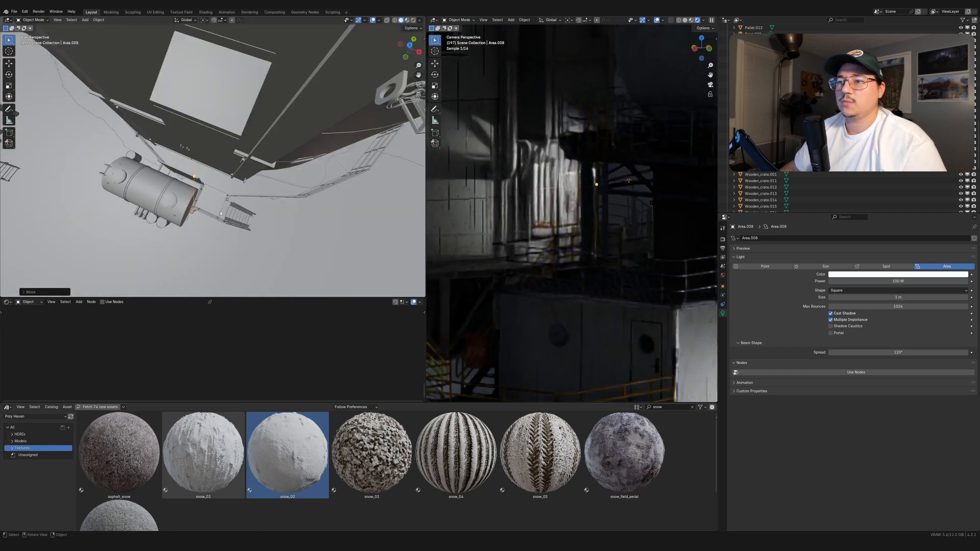
scroll(623, 189, "down", 6)
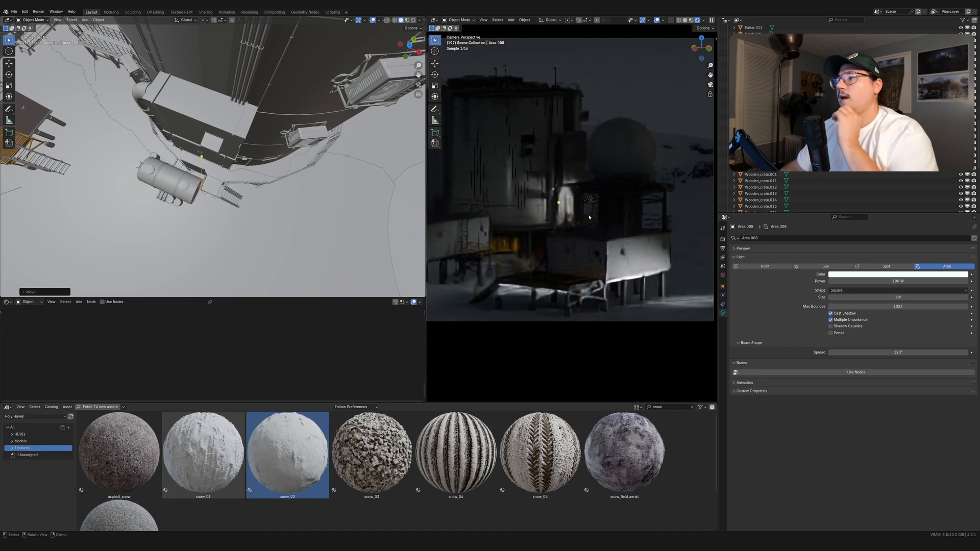
scroll(567, 211, "down", 2)
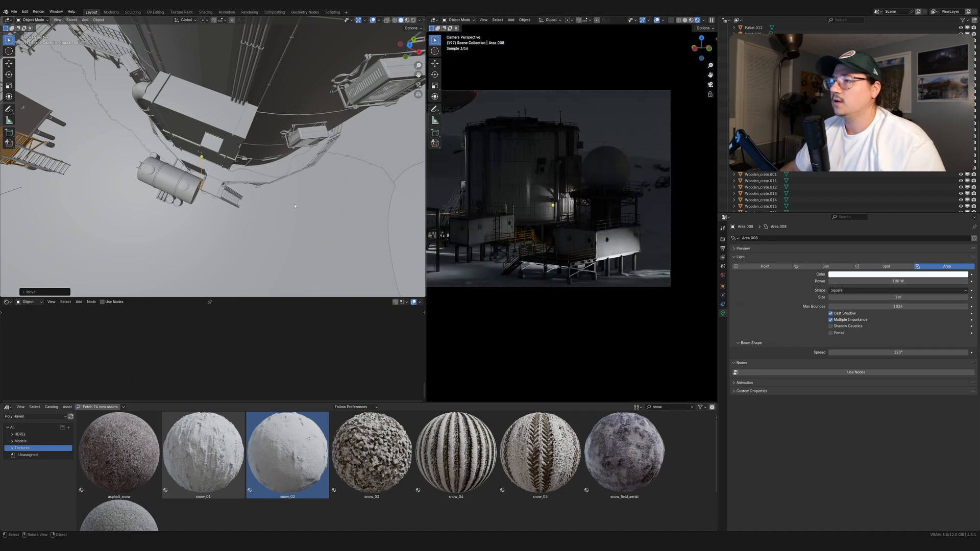
scroll(605, 183, "up", 2)
scroll(598, 189, "down", 3)
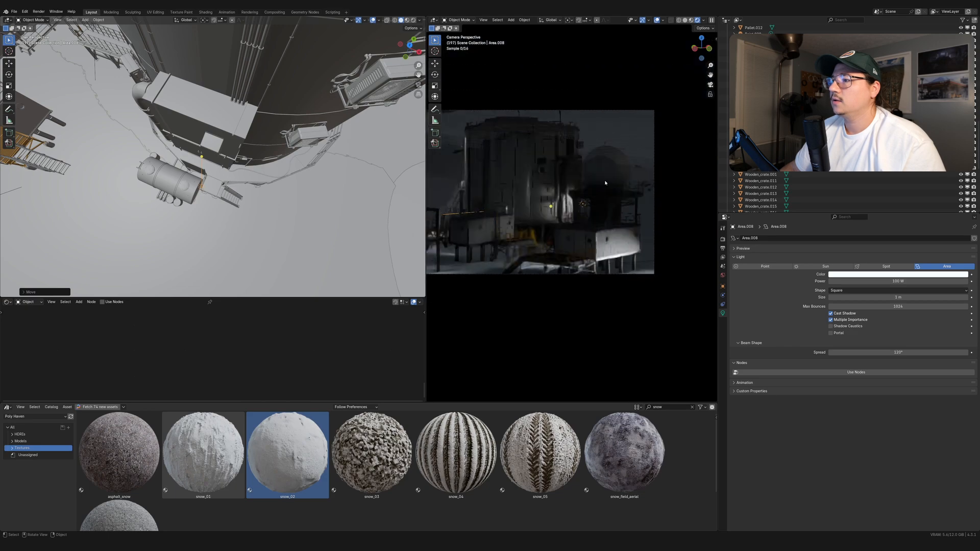
scroll(511, 209, "down", 1)
scroll(516, 209, "up", 1)
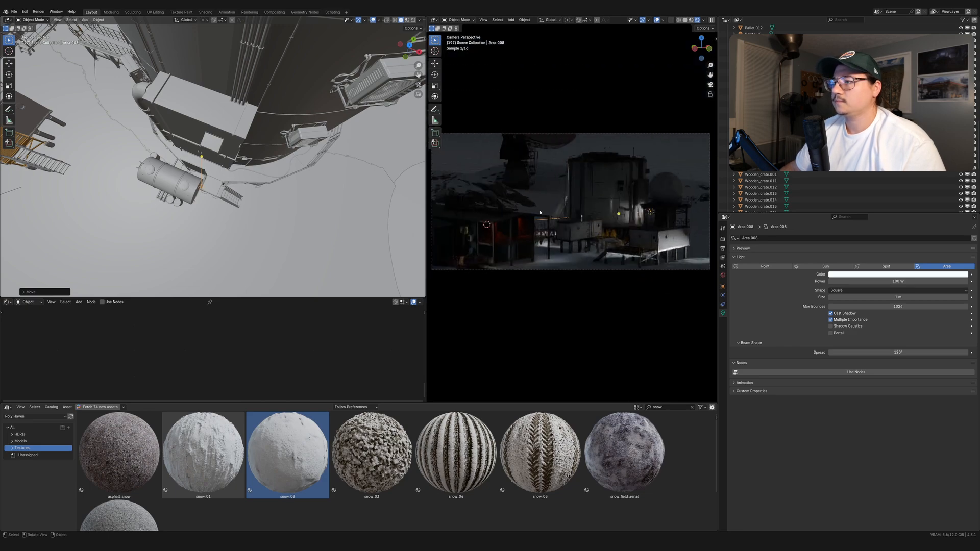
scroll(546, 214, "down", 2)
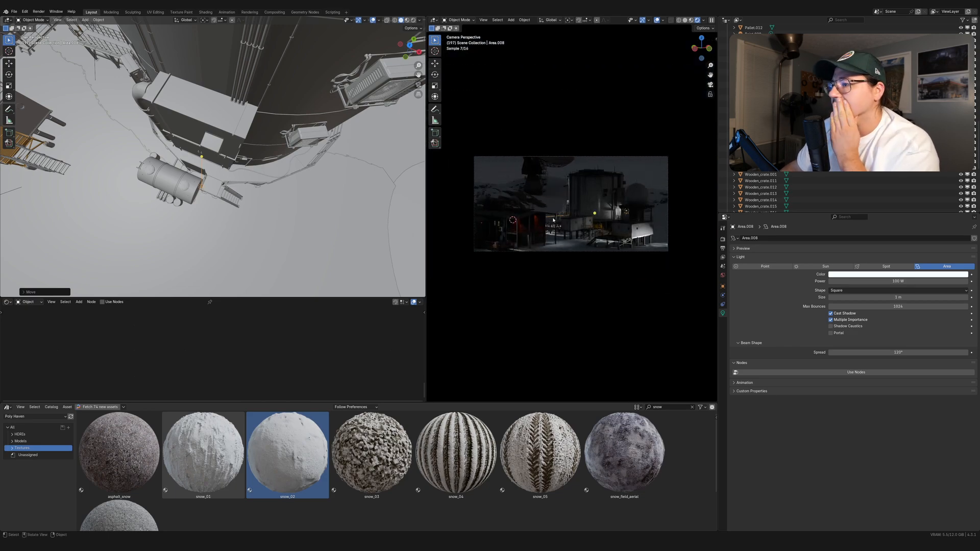
scroll(144, 146, "down", 6)
Step: Select the Area.005 light at the cabin, set its spread to 30° and rotate it about the vertical axis
middle_click_drag(144, 145, 187, 89)
scroll(157, 174, "up", 4)
middle_click_drag(122, 187, 158, 175)
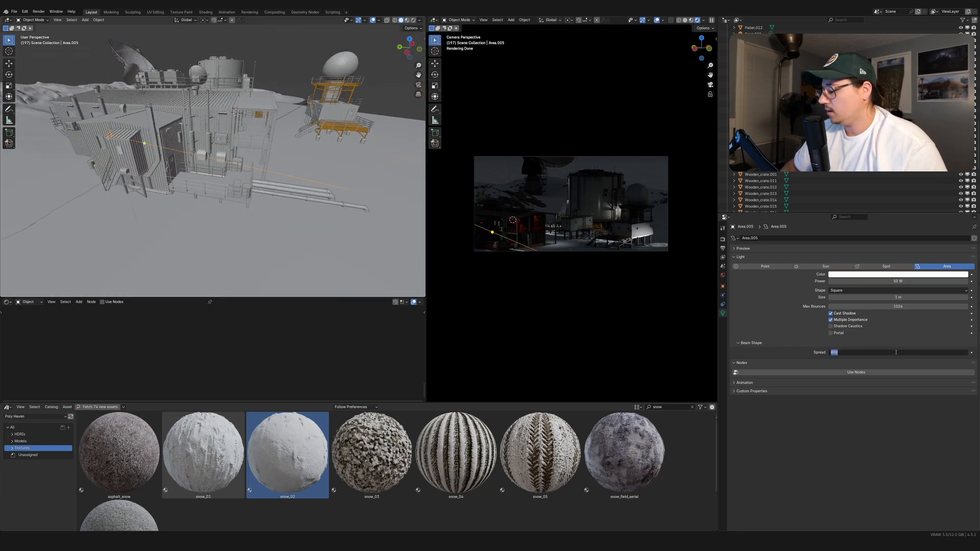
key("Return")
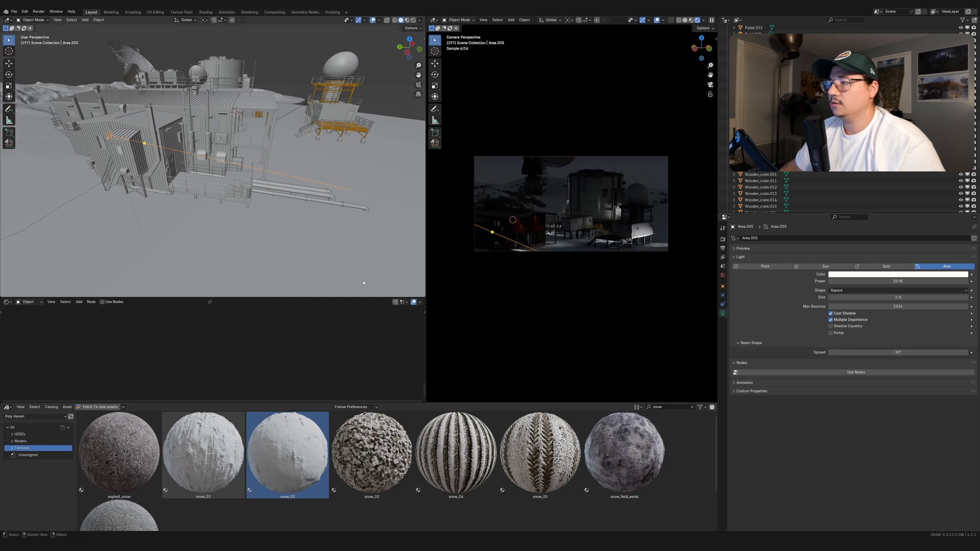
key("r")
key("z")
left_click(316, 139)
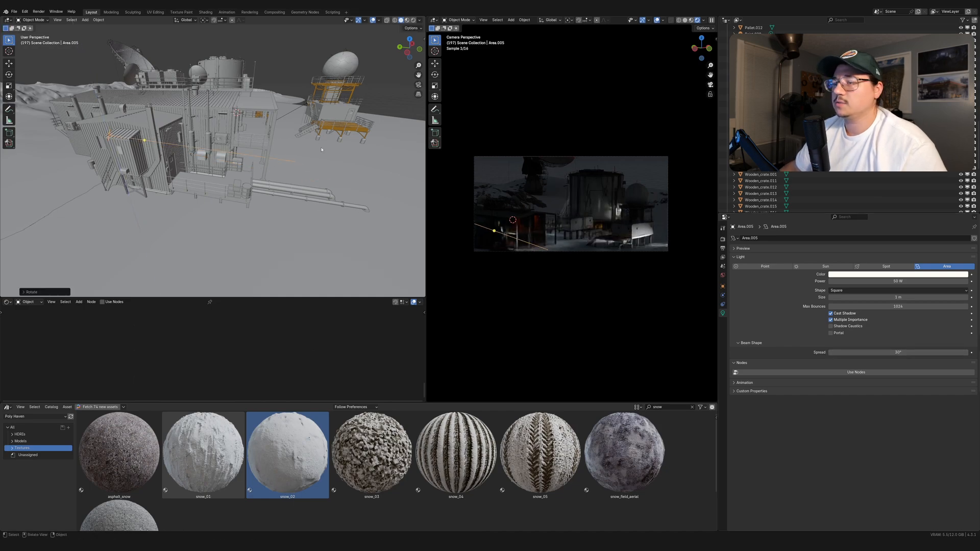
Step: Tilt the Area.005 light downward and reposition it above the cabin's outer end
scroll(591, 233, "up", 3)
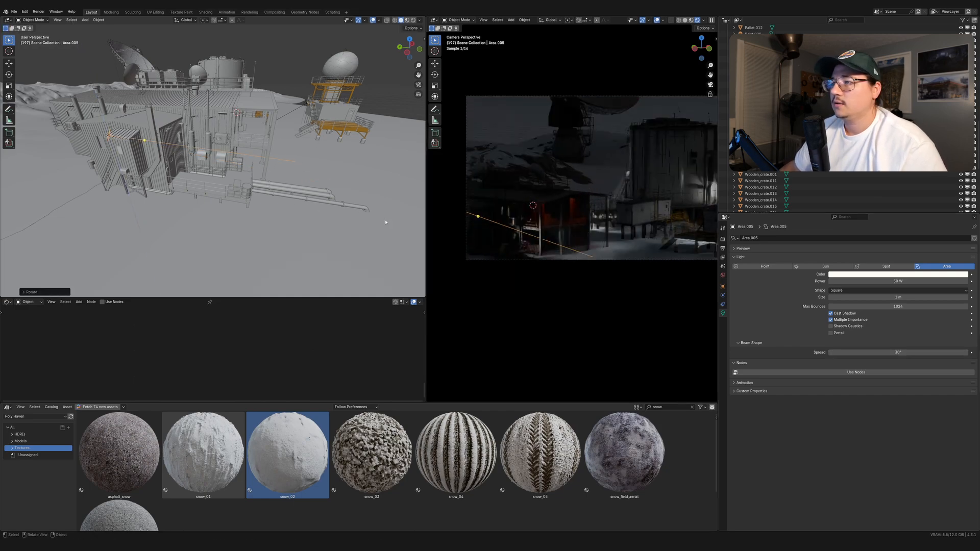
mouse_move(251, 191)
middle_mouse_down()
mouse_move(237, 170)
mouse_move(248, 174)
middle_mouse_up()
key("r")
left_click(241, 148)
key("r")
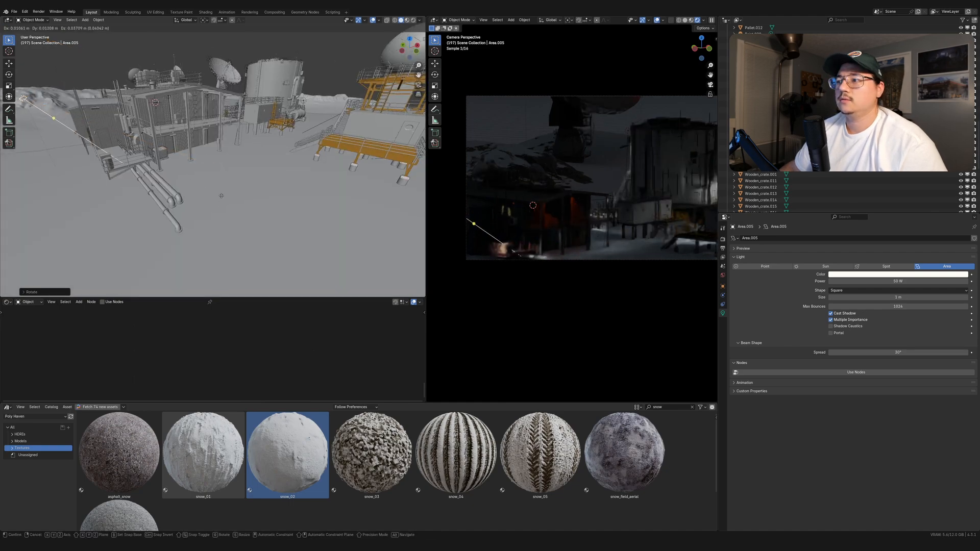
left_click(242, 160)
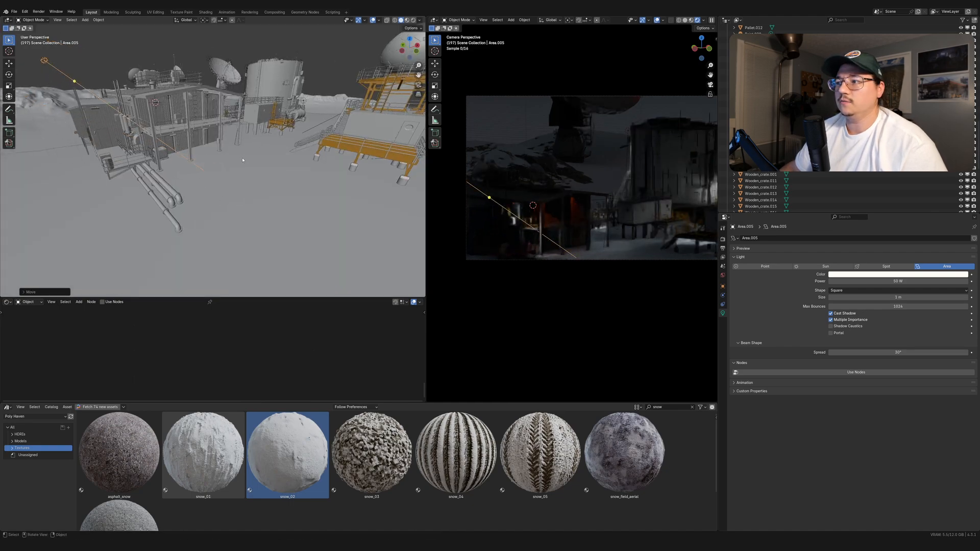
Step: Rotate the Area.005 light again and shift it horizontally over the cabin
scroll(536, 215, "up", 5)
scroll(210, 162, "down", 4)
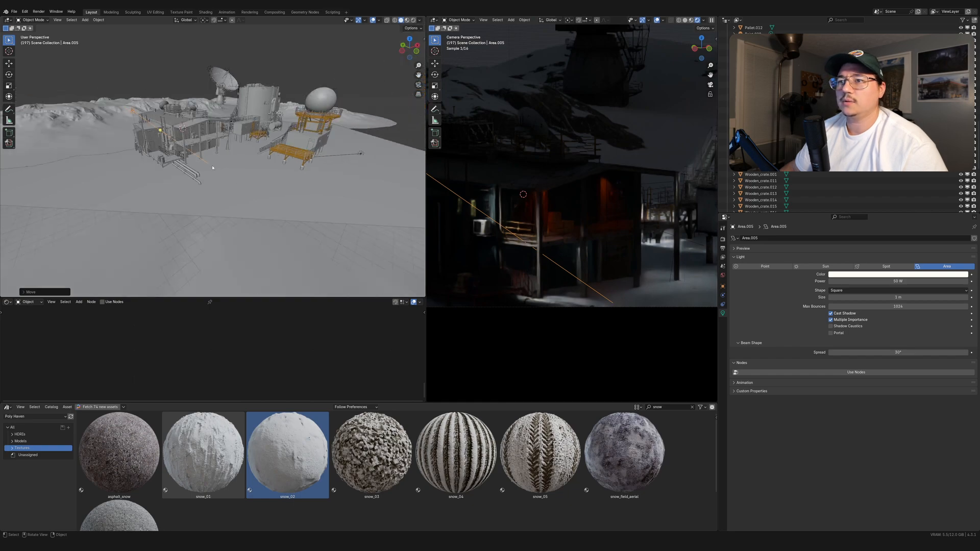
middle_click_drag(211, 163, 222, 173)
key("r")
left_click(209, 202)
key("g")
key("shift+z")
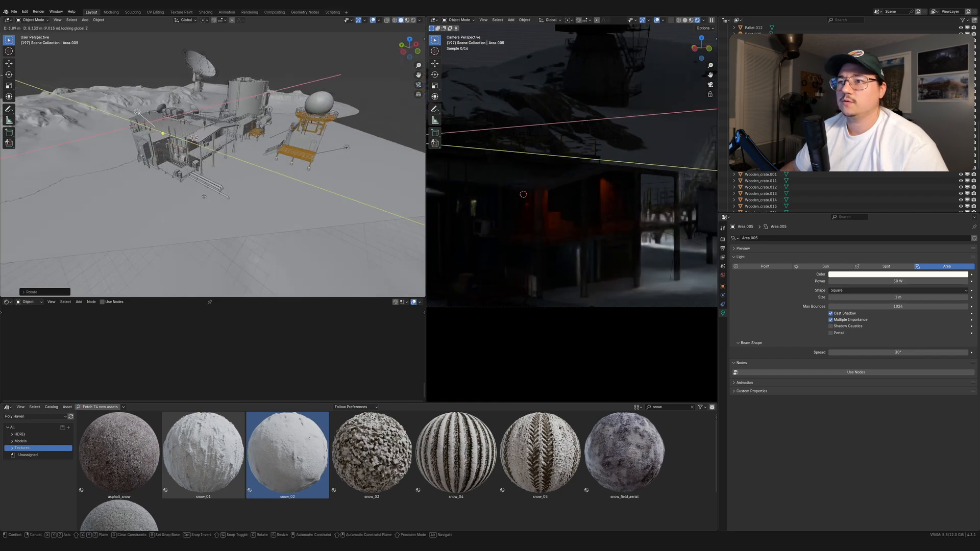
left_click(230, 182)
Step: Reorient the Area.005 light freely, adjust its height and shift it horizontally in front of the cabin's wall
key("r")
key("r")
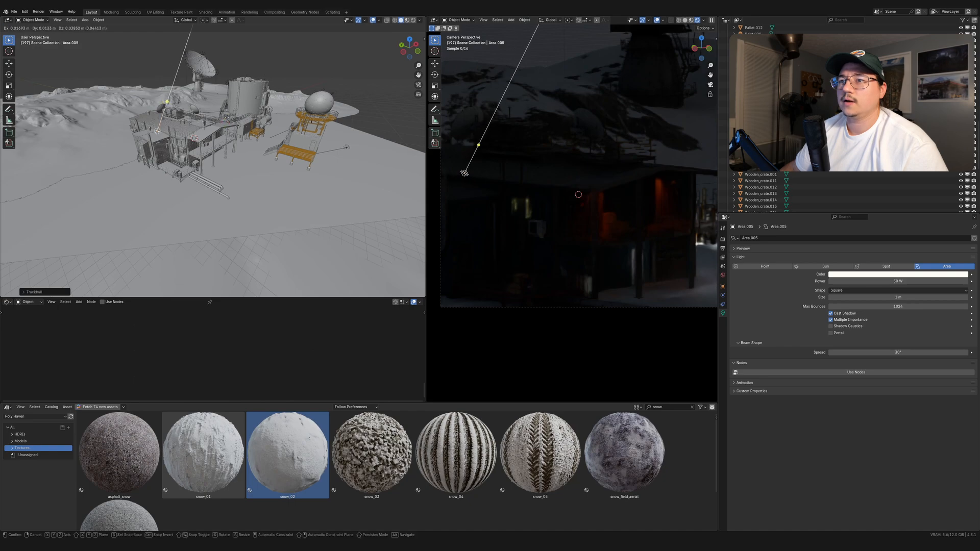
key("z")
left_click(226, 149)
key("g")
key("shift+z")
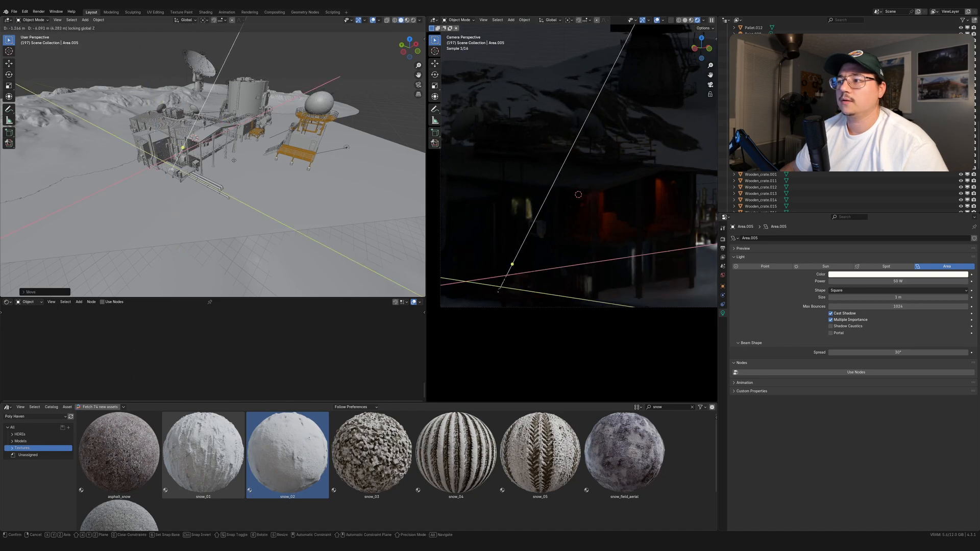
left_click(237, 158)
Step: Raise the Area.005 light slightly and nudge it horizontally near the cabin's lit window
key("g")
key("z")
left_click(236, 149)
key("g")
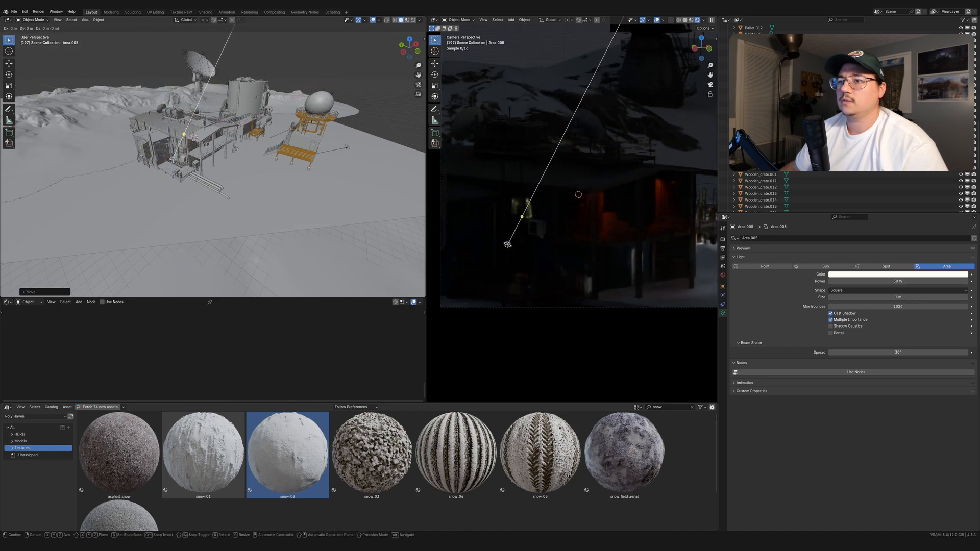
key("shift+z")
left_click(235, 151)
Step: Lower the Area.005 light, then refine its aim, height and horizontal placement against the cabin's wall
key("g")
key("z")
left_click(235, 170)
key("g")
key("shift+z")
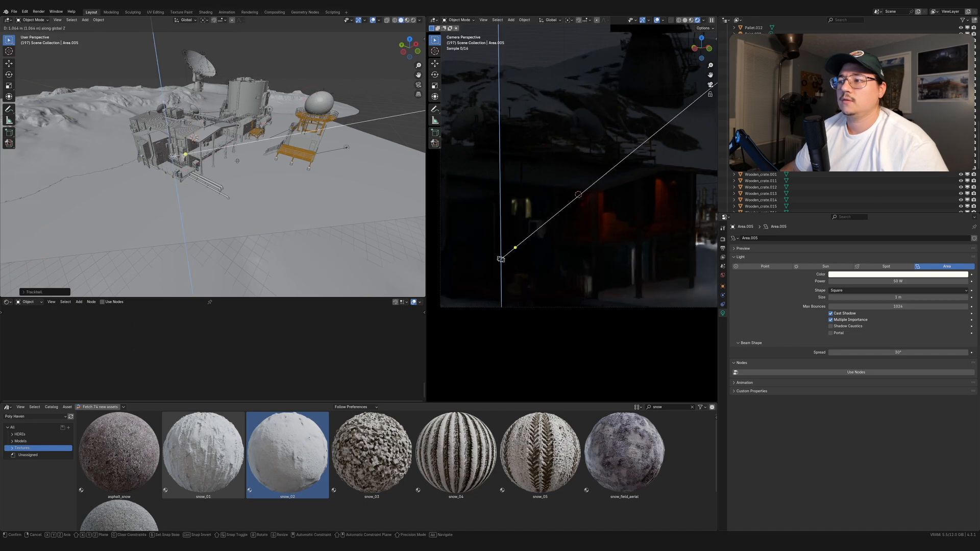
left_click(230, 143)
Step: Aim the Area.005 light down along the cabin's wall pipes, shift it horizontally beside them and set its spread to 70.5°
key("KP_Decimal")
key("r")
left_click(225, 153)
key("g")
key("shift+z")
left_click(205, 122)
left_click_drag(891, 352, 914, 353)
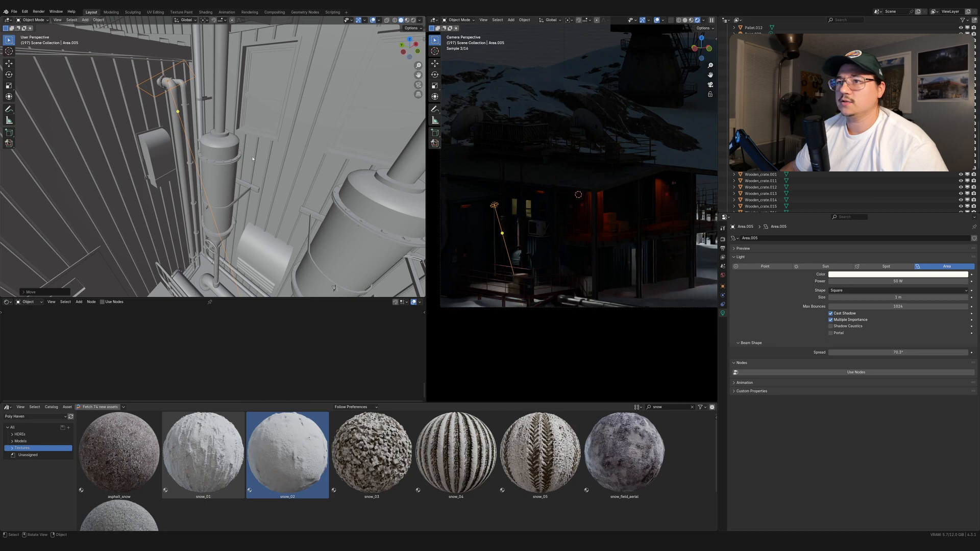
Step: Rotate the Area.005 light, including about the vertical axis, and shift it horizontally to beneath the small annex's wall lamp
middle_click_drag(252, 159, 235, 203)
key("r")
left_click(253, 179)
key("r")
key("z")
left_click(273, 134)
key("g")
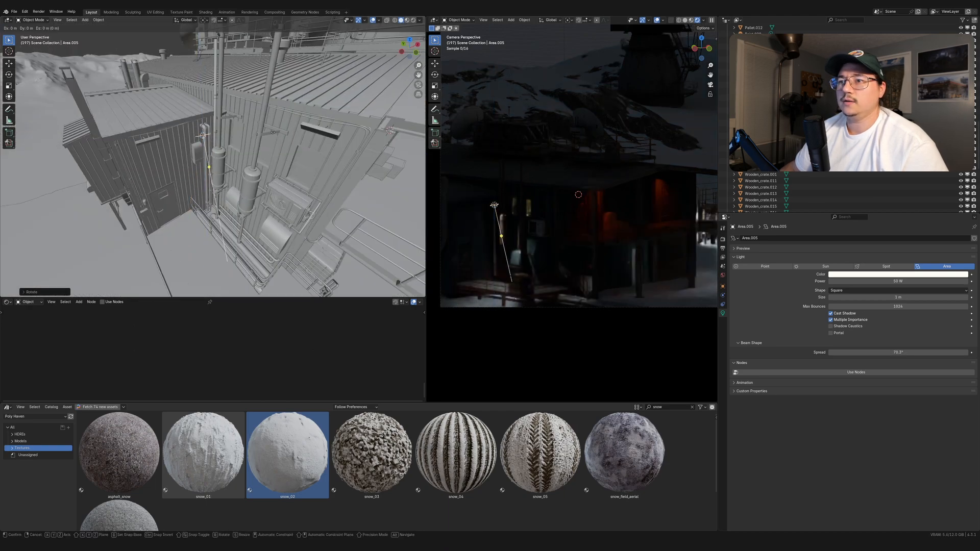
key("shift+z")
left_click(223, 142)
key("KP_Decimal")
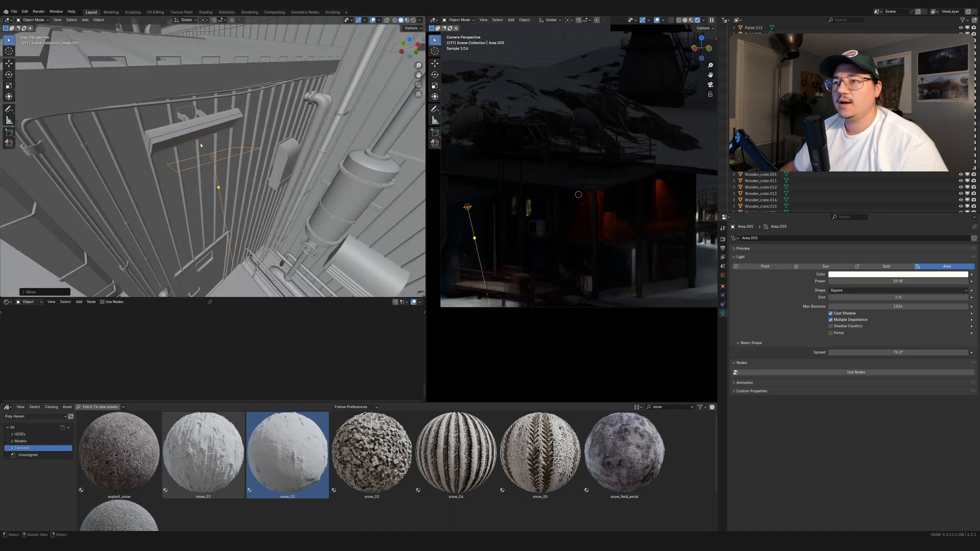
Step: Turn the Area.005 light about the vertical axis and refine its horizontal placement under the annex's wall lamp
middle_click_drag(200, 145, 159, 166)
key("r")
key("z")
left_click(245, 164)
key("g")
key("shift+z")
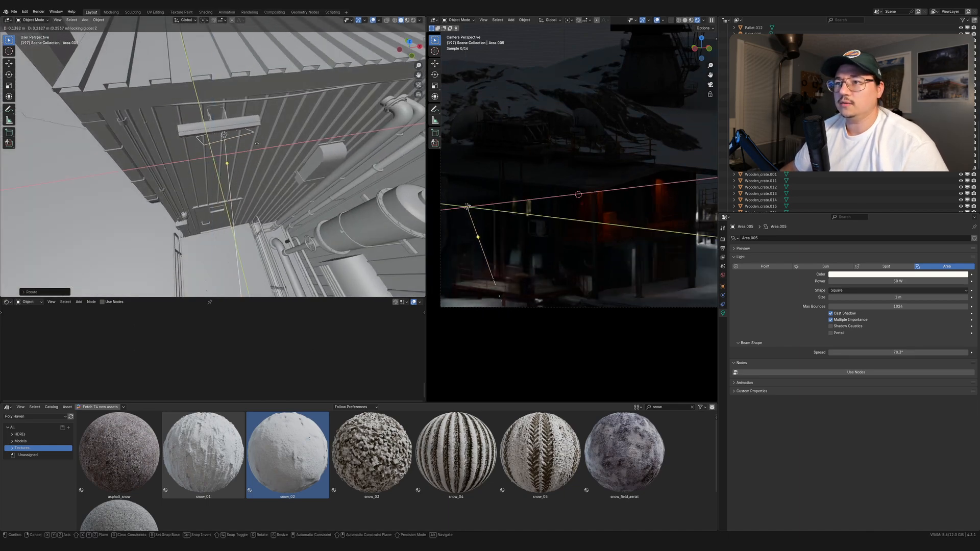
left_click(255, 143)
key("r")
key("z")
left_click(247, 113)
Step: Tilt and freely rotate the Area.005 light so its beam points from the annex lamp toward the pipes and tanks
middle_click_drag(246, 94, 283, 190)
key("r")
left_click(281, 155)
key("r")
key("z")
left_click(285, 163)
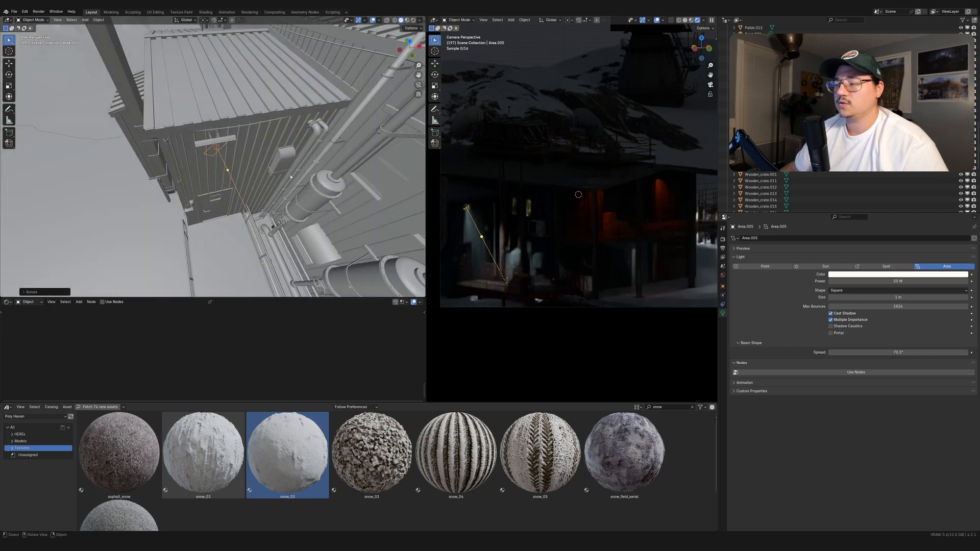
key("r")
key("r")
left_click(296, 179)
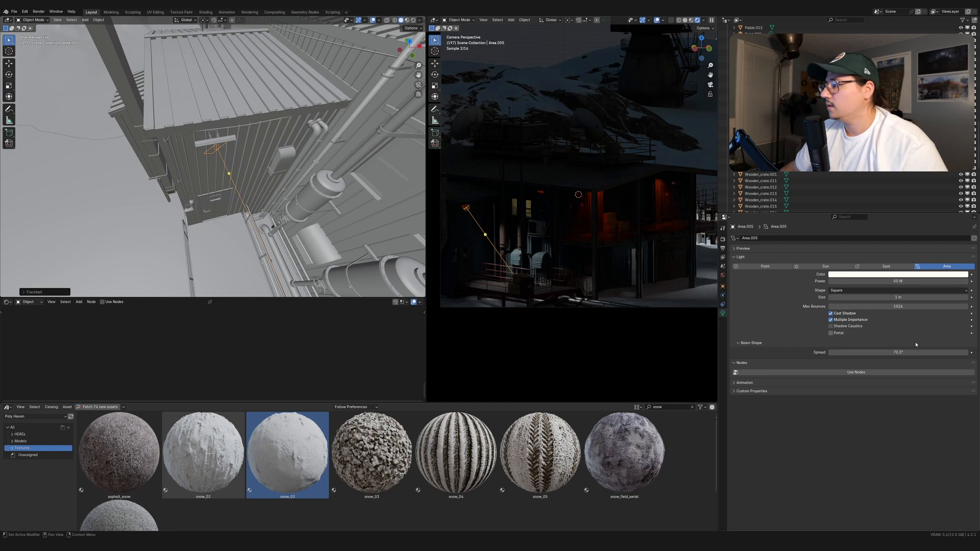
Step: Set the Area.005 light's spread to 57.5° and freely rotate its beam more steeply down in front of the annex wall
left_click_drag(899, 352, 878, 352)
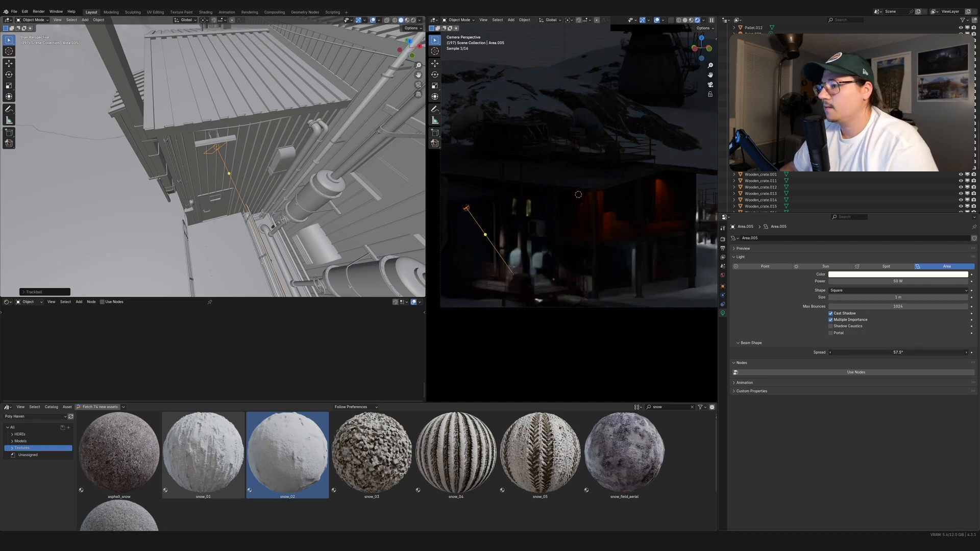
middle_click_drag(356, 262, 305, 197)
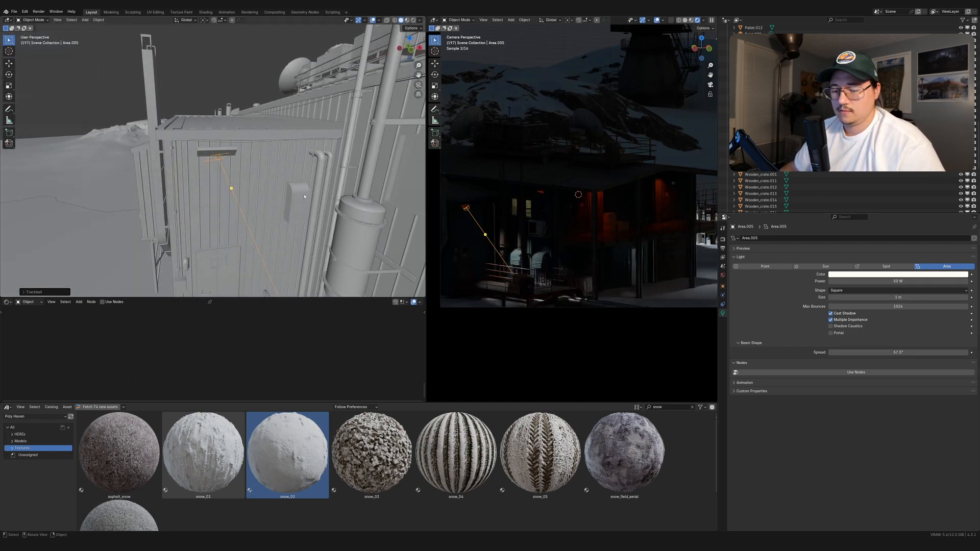
key("r")
key("r")
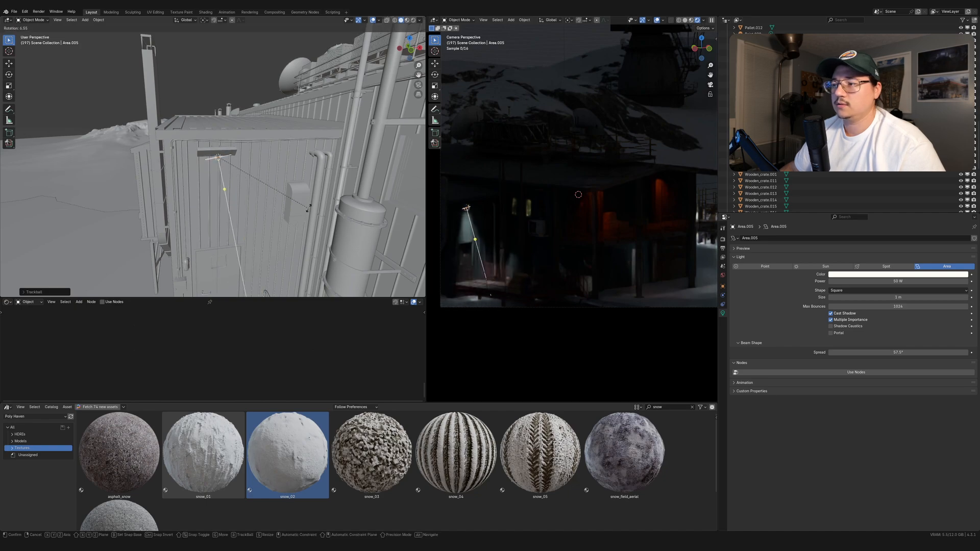
key("r")
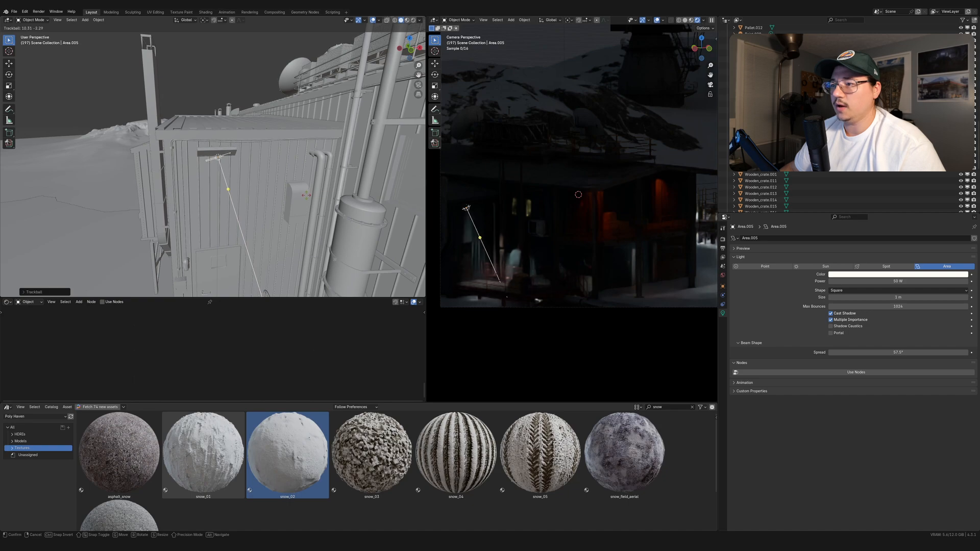
left_click(507, 297)
Step: Change the Area.005 light's color to red
scroll(561, 240, "down", 3)
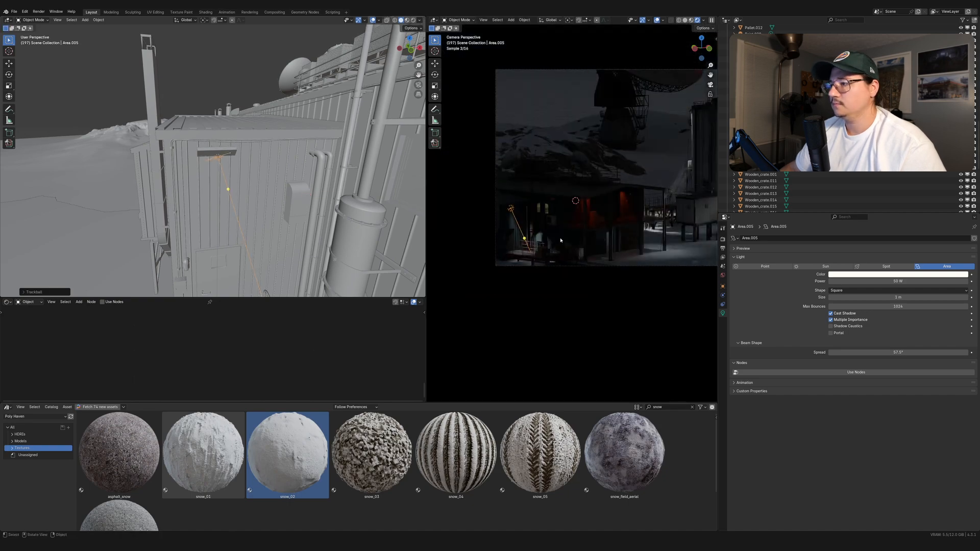
scroll(561, 240, "up", 2)
left_click(914, 275)
left_click(934, 225)
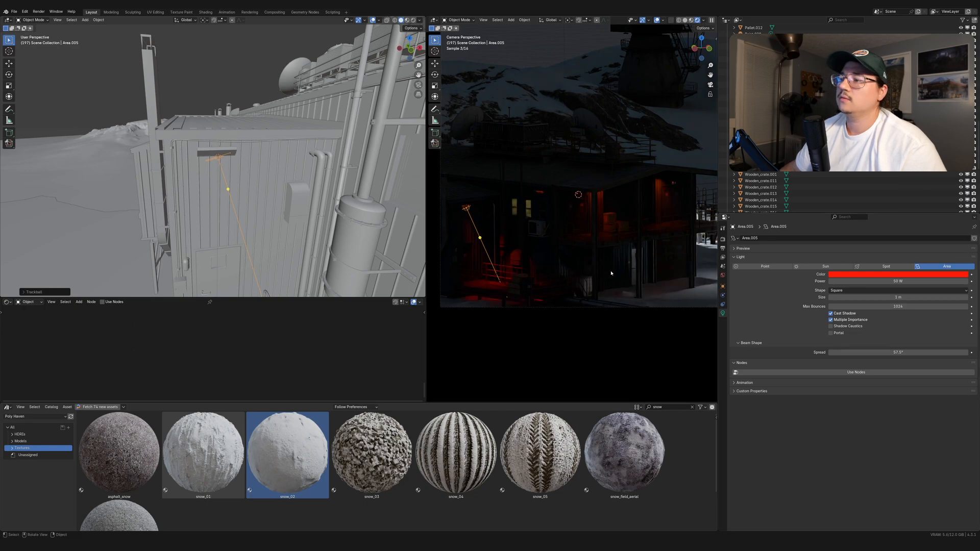
Step: Move the Area.005 light under the main cabin's long wall lamp, matching its height, and rotate it about the vertical axis
scroll(705, 213, "down", 2)
middle_click_drag(256, 159, 326, 176)
key("g")
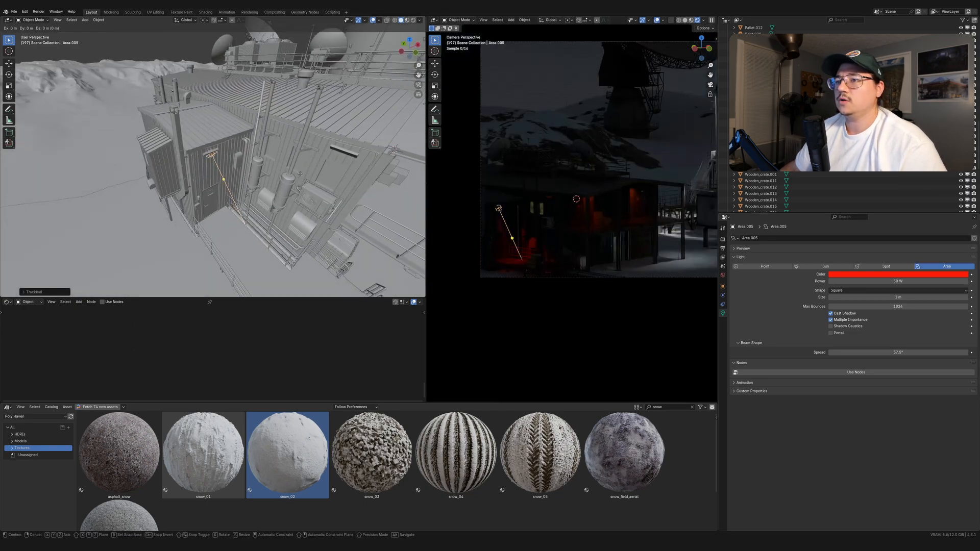
key("shift+z")
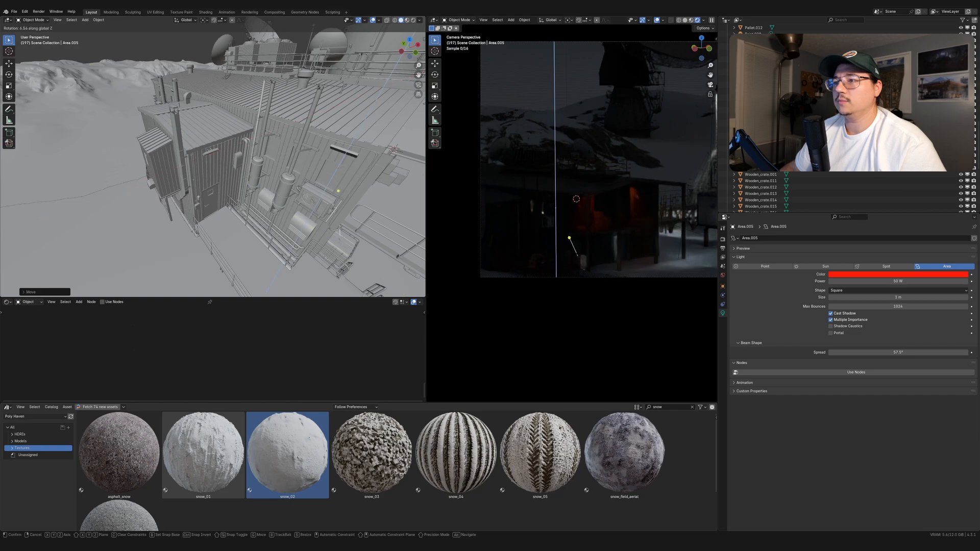
left_click(359, 176)
key("g")
key("r")
key("z")
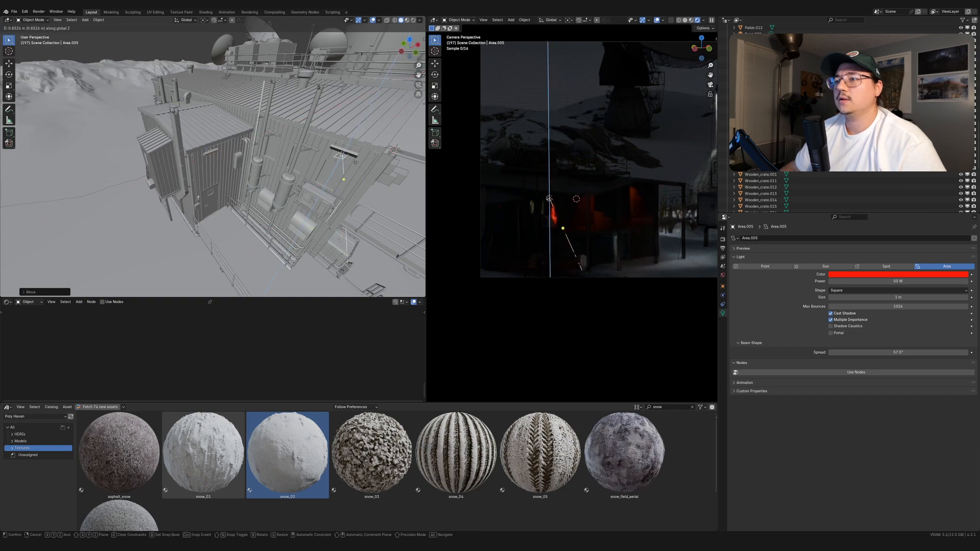
left_click(261, 187)
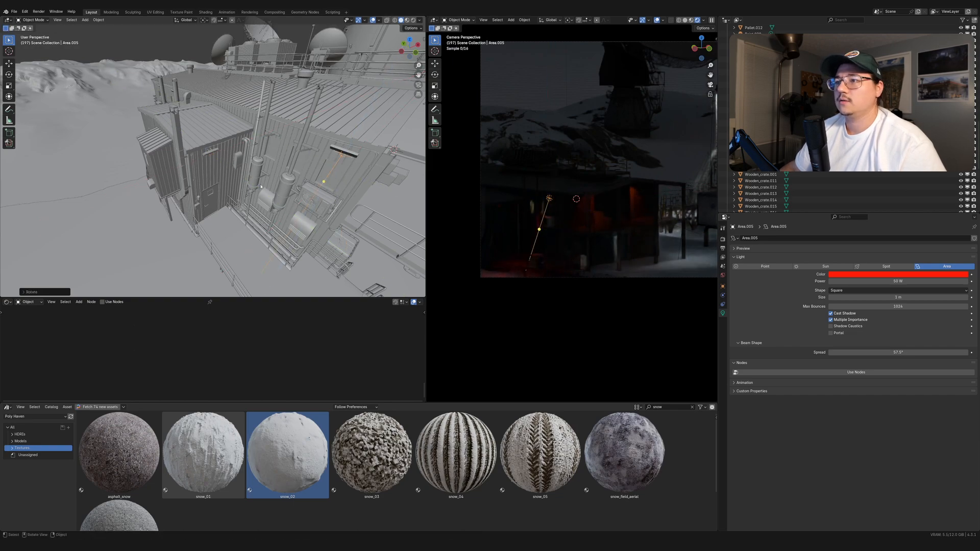
Step: Tilt the Area.005 light down along the main cabin's wall, then refine its horizontal position and vertical-axis rotation below the lamp
middle_click_drag(359, 208, 314, 181)
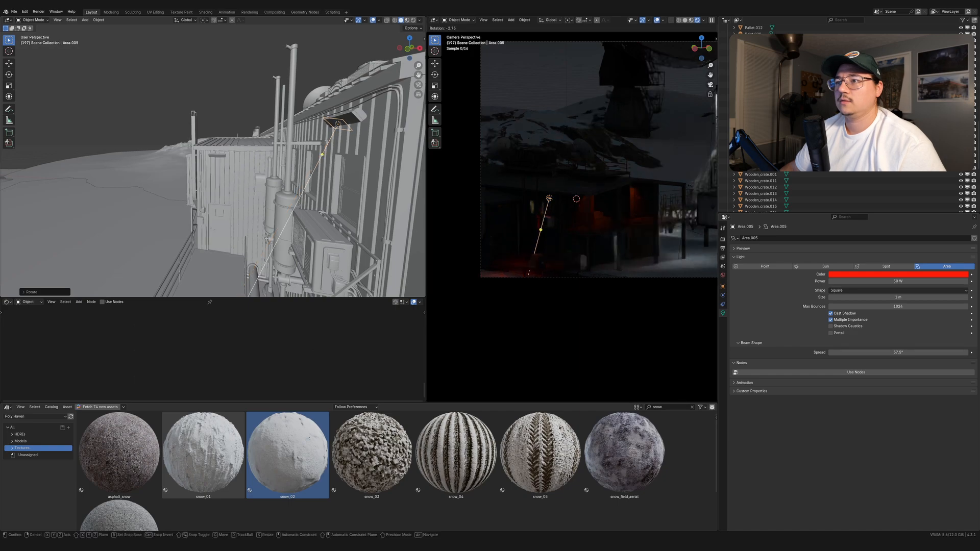
key("r")
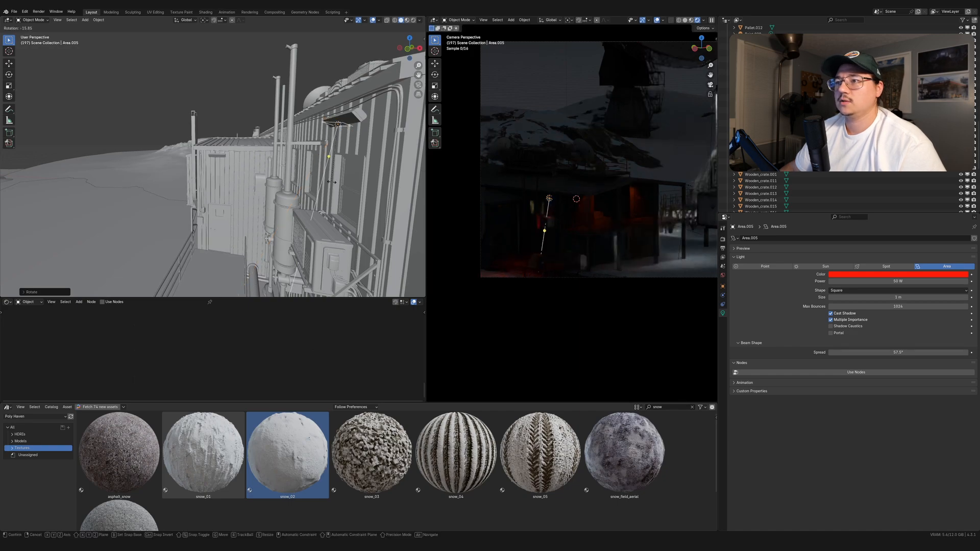
left_click(336, 190)
middle_click_drag(347, 178, 388, 153)
key("g")
key("shift+z")
left_click(378, 203)
key("r")
key("z")
left_click(396, 185)
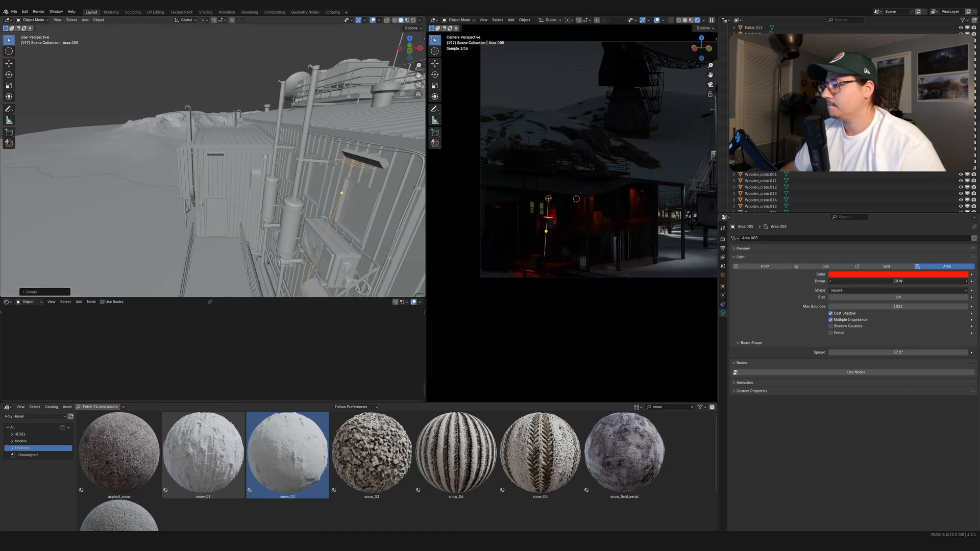
Step: Set the Area.005 light's power to 10 W and save the scene file
type("0")
key("Return")
left_click(907, 282)
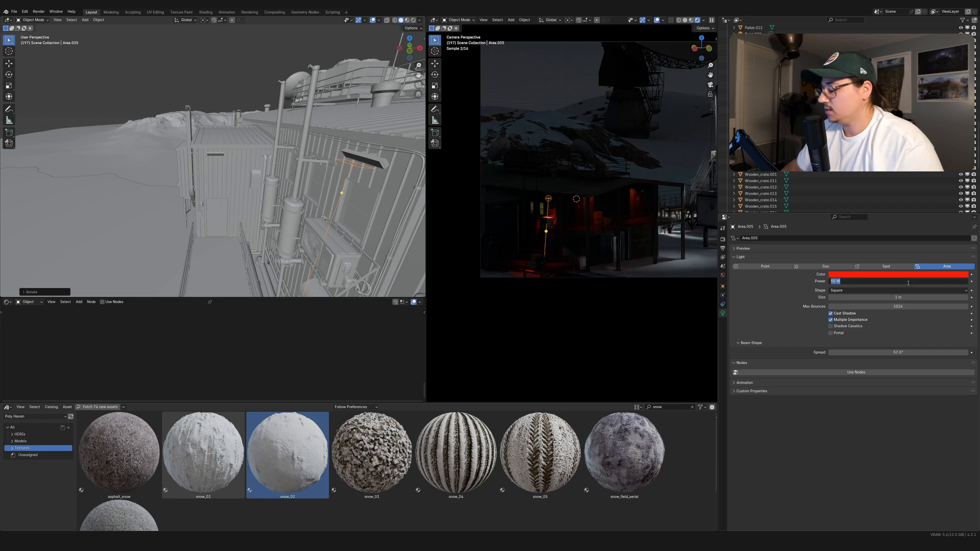
type("10")
key("Return")
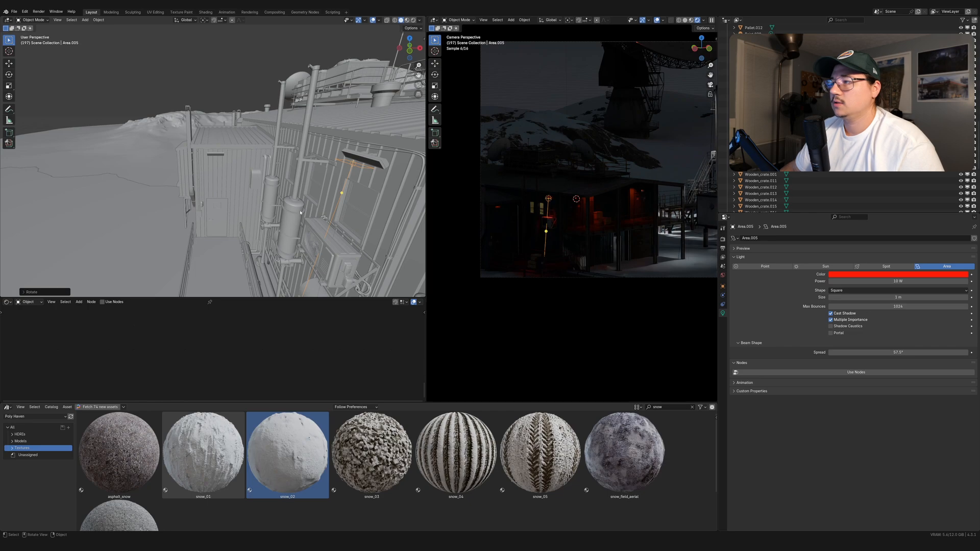
scroll(633, 202, "down", 4)
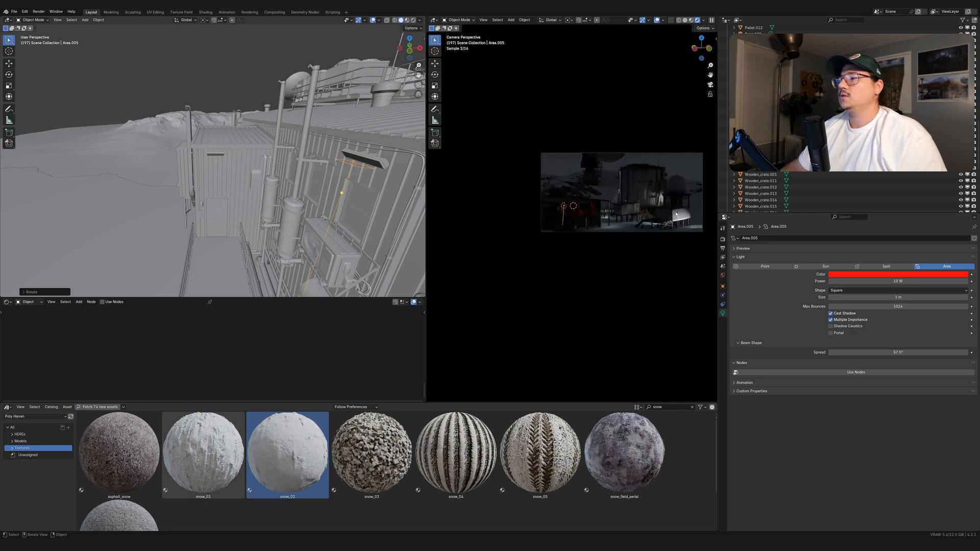
middle_click_drag(675, 213, 659, 227, "shift")
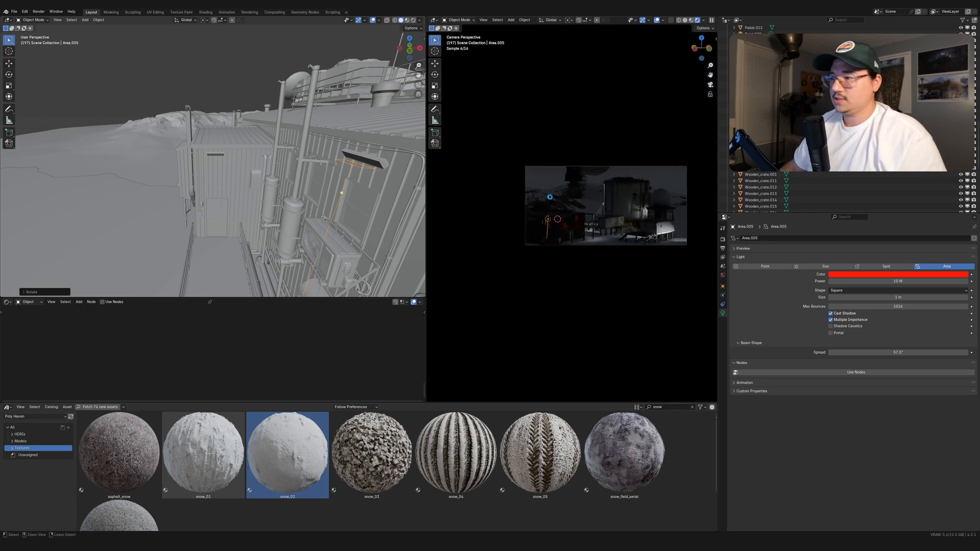
key("ctrl+s")
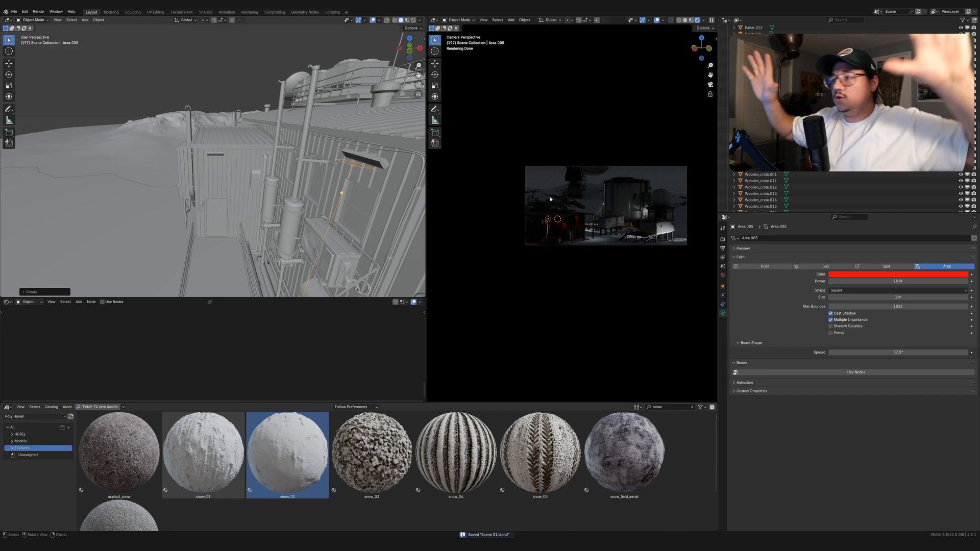
Step: Add a cube scaled up to enclose the base and surrounding terrain, and apply its scale
scroll(261, 213, "down", 10)
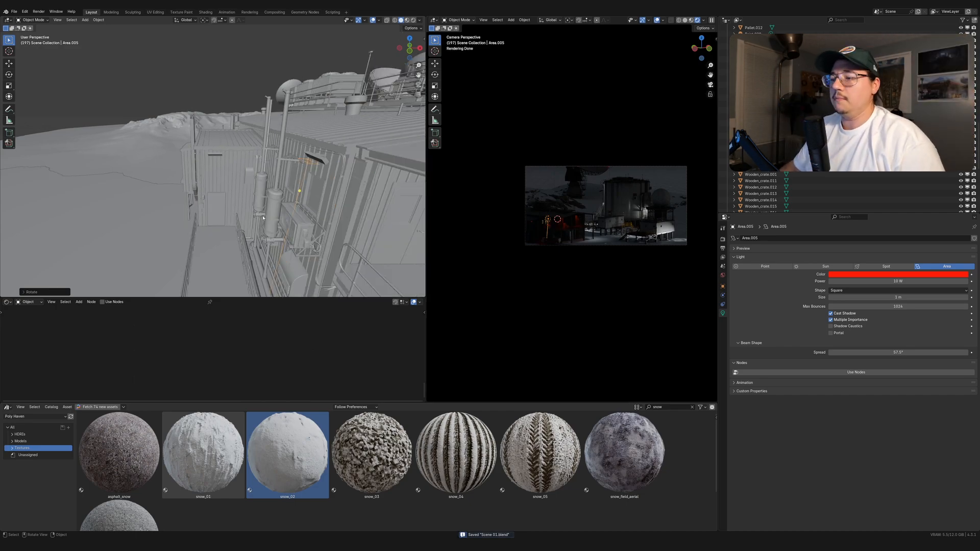
scroll(259, 206, "up", 2)
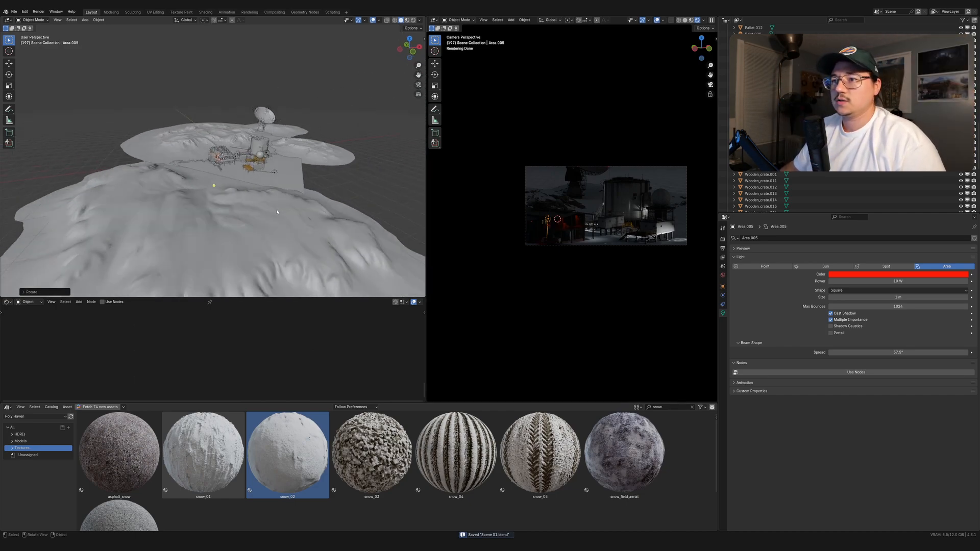
key("shift+a")
mouse_move(275, 135)
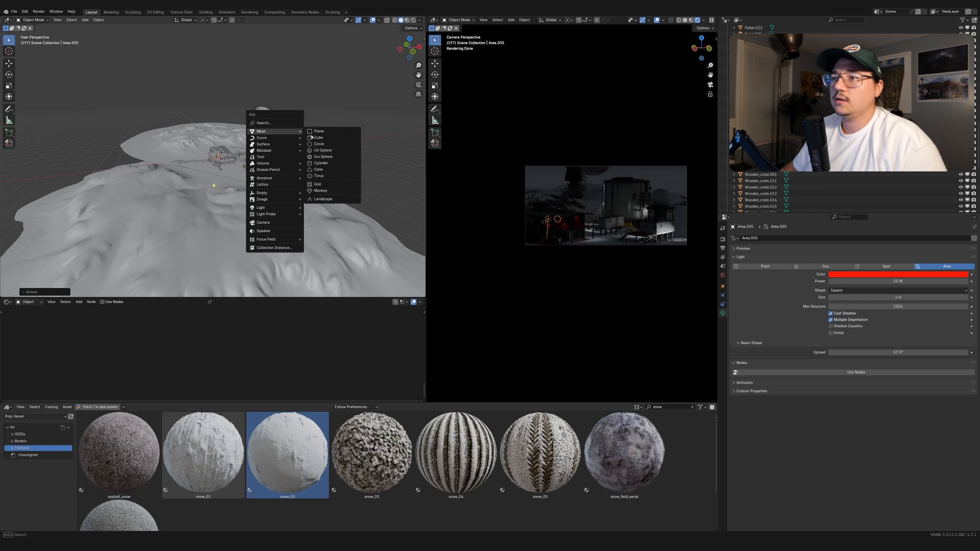
left_click(327, 138)
key("s")
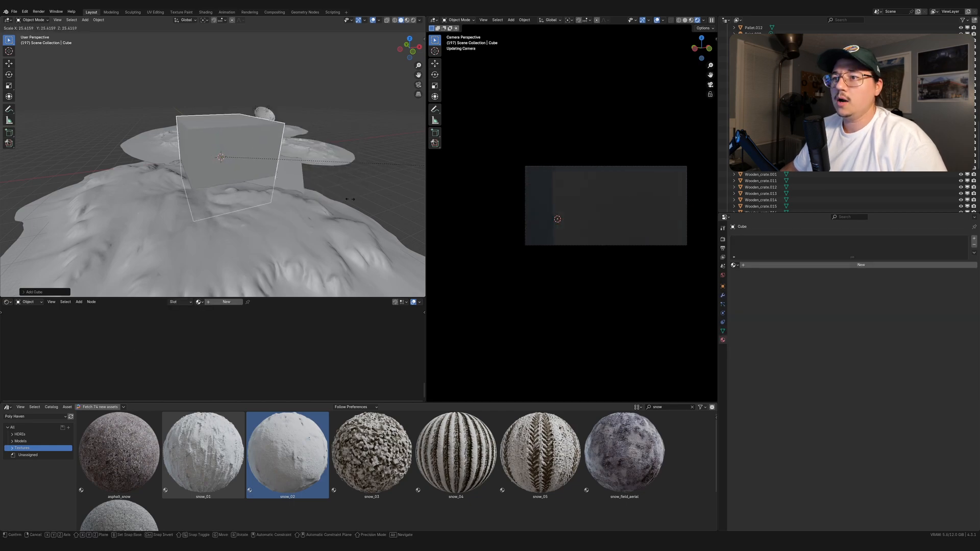
left_click(210, 200)
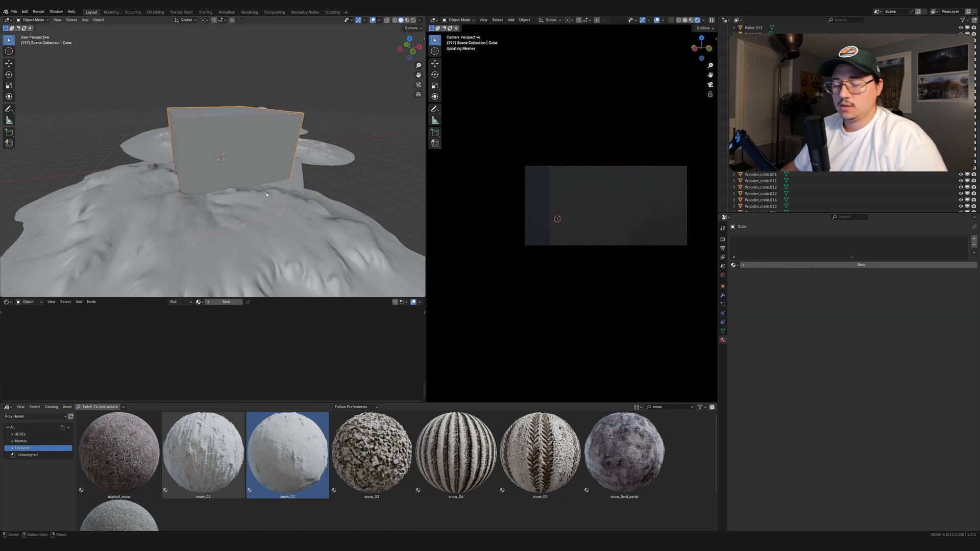
key("s")
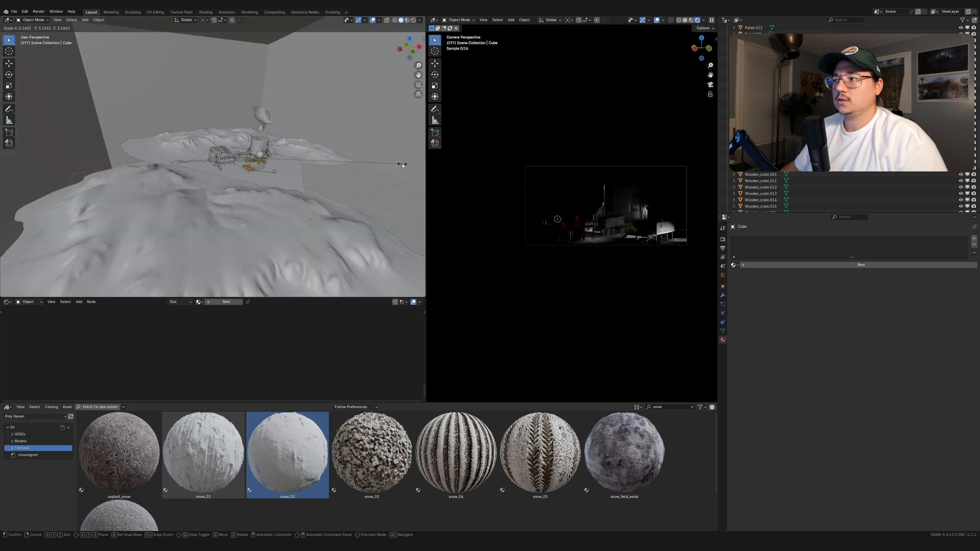
left_click(409, 175)
key("ctrl+a")
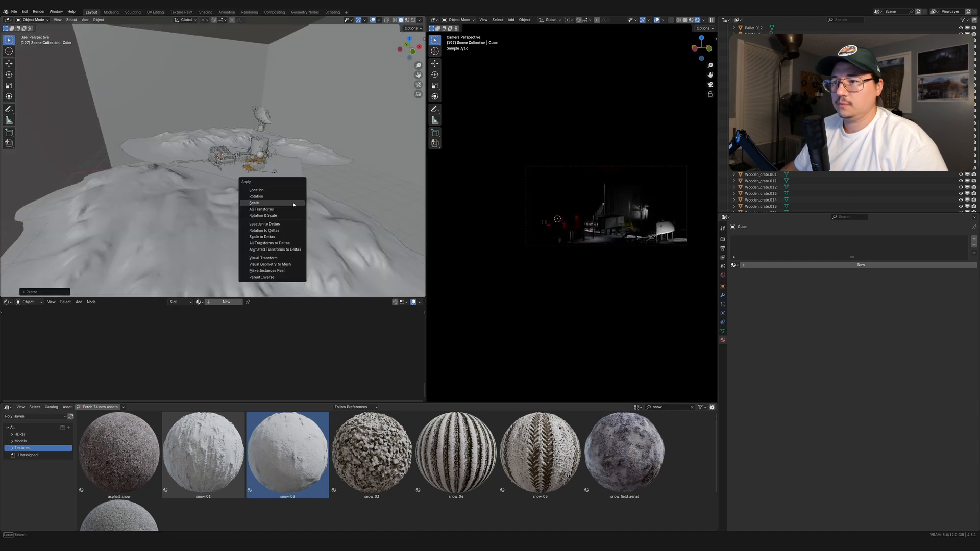
left_click(294, 203)
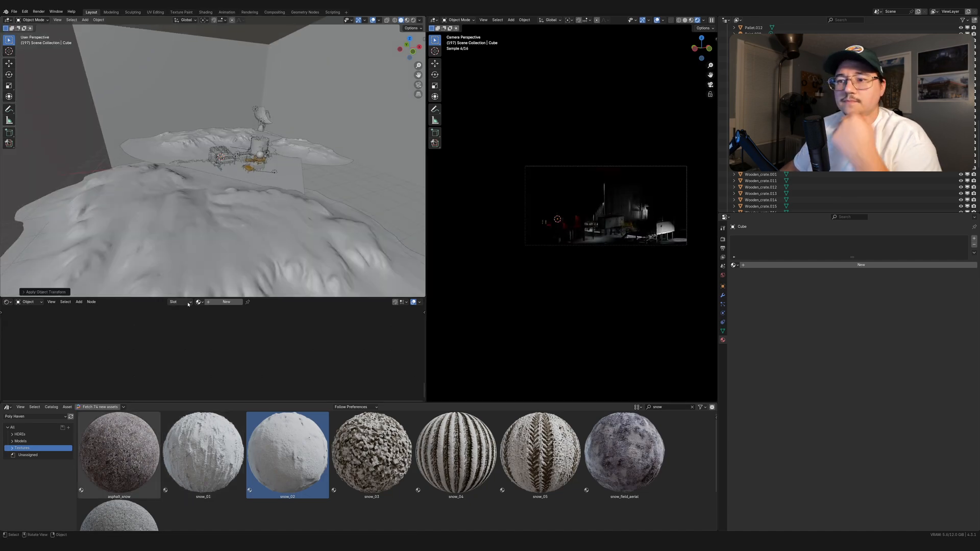
Step: Give the enclosing cube a new material named "volume" and delete its Principled BSDF node
left_click(227, 302)
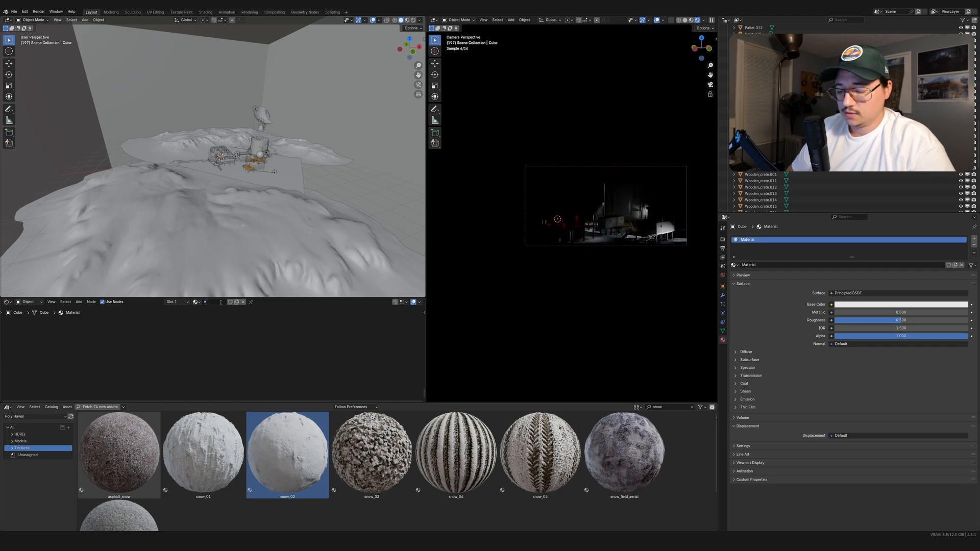
left_click(221, 302)
type("volume")
key("Return")
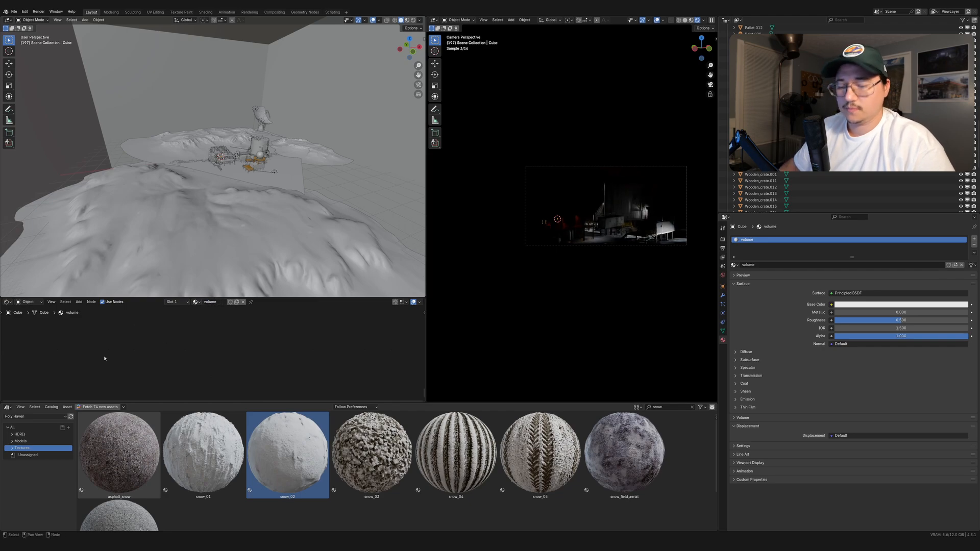
key("Home")
key("x")
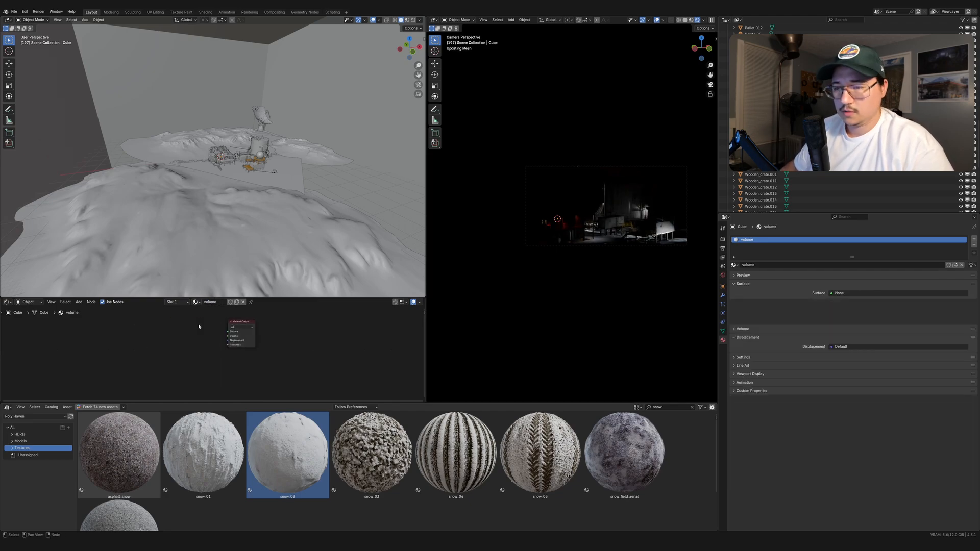
Step: Add a Volume Scatter node to the cube's volume material and connect it to the Material Output's Volume input
key("shift+a")
left_click(184, 328)
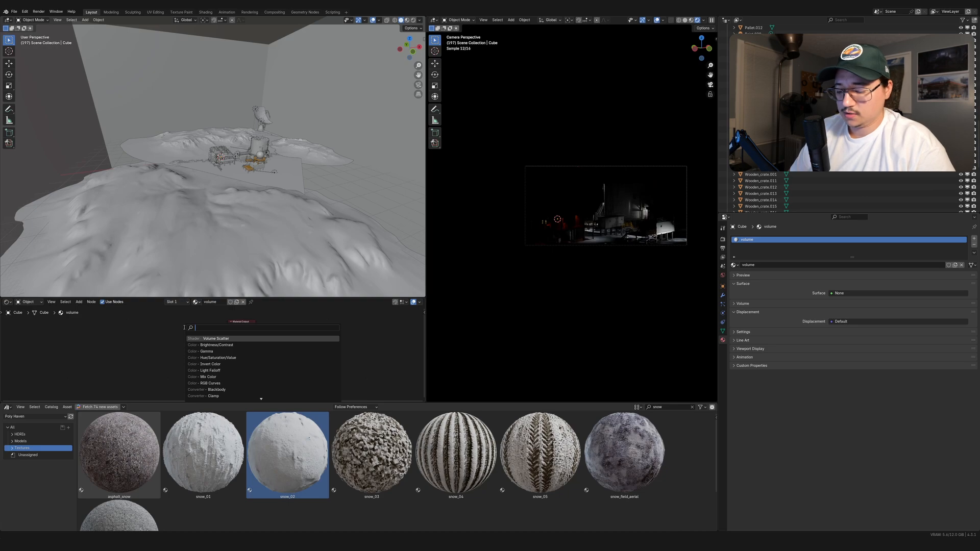
type("volue")
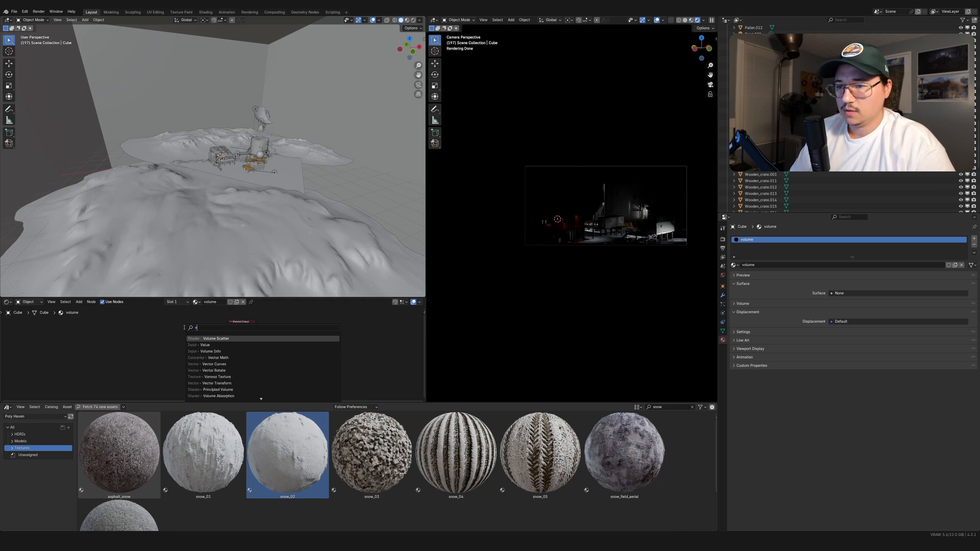
key("Down")
key("Down")
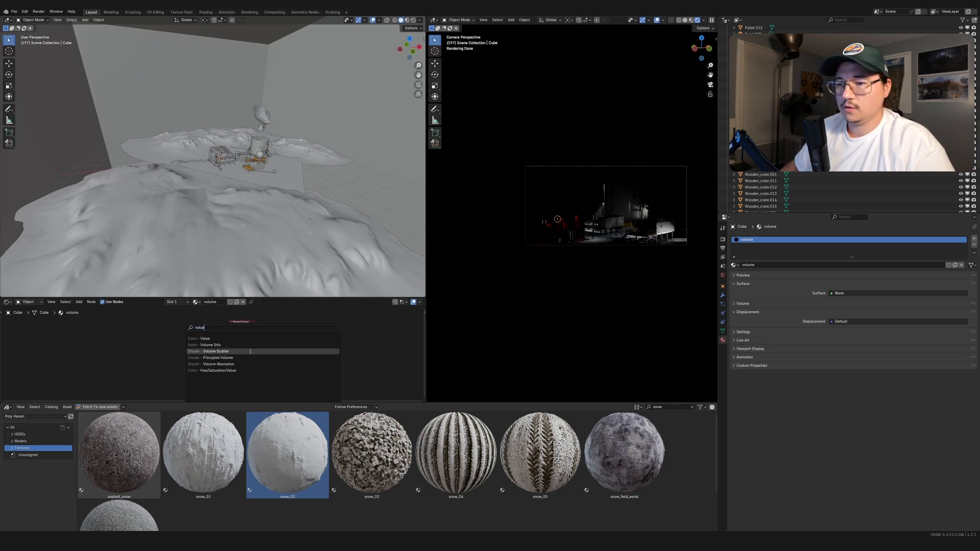
key("Return")
left_click(194, 335)
left_click_drag(194, 335, 232, 338)
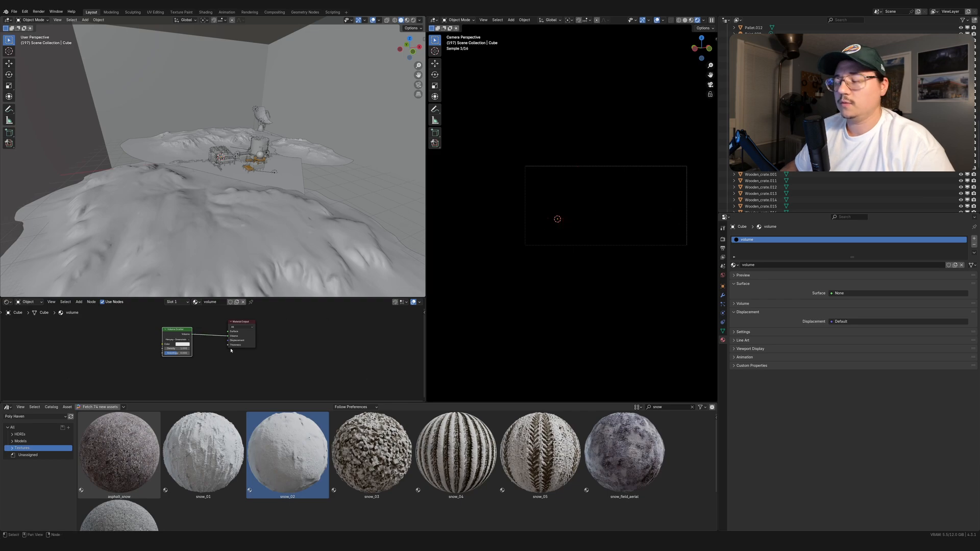
Step: Lower the Volume Scatter node's density in two passes to thin the fog
left_click(184, 349)
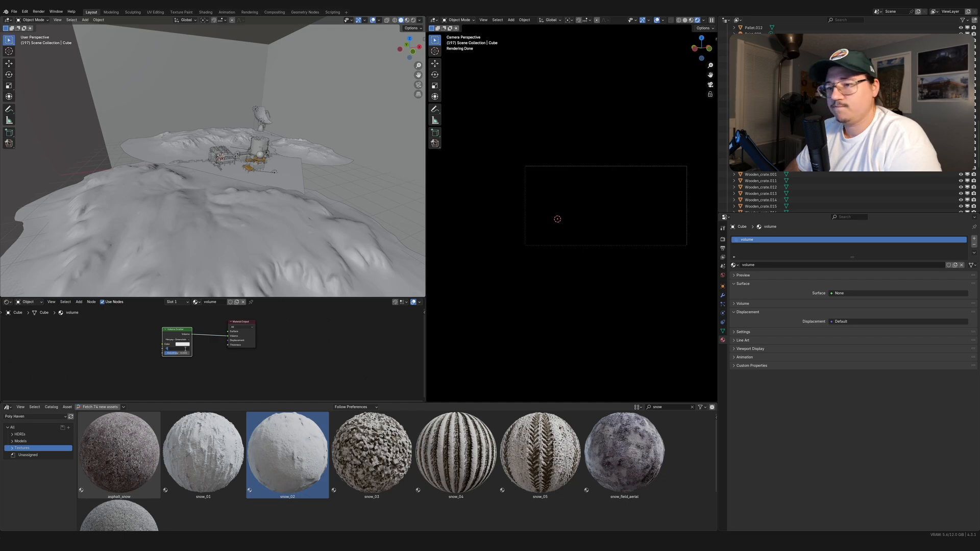
type("0")
key("Return")
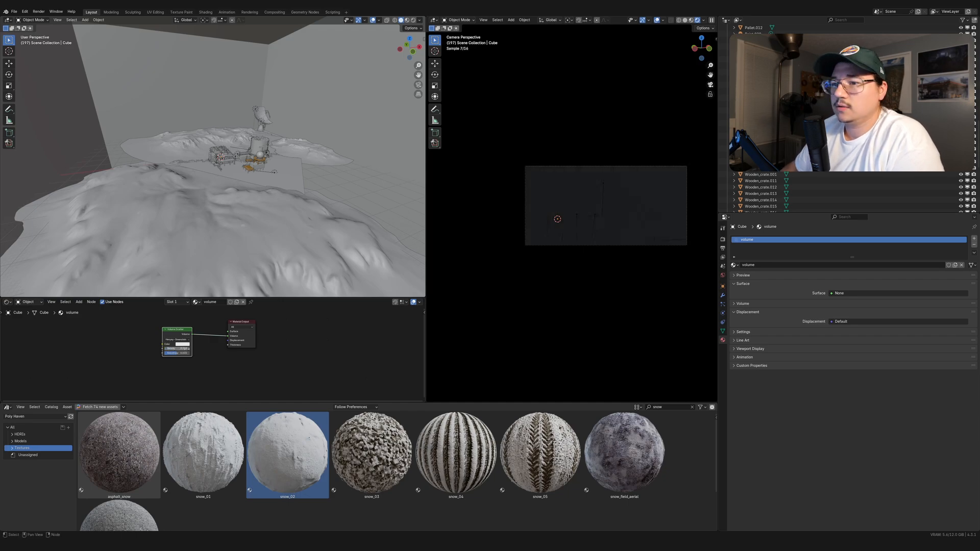
left_click(183, 349)
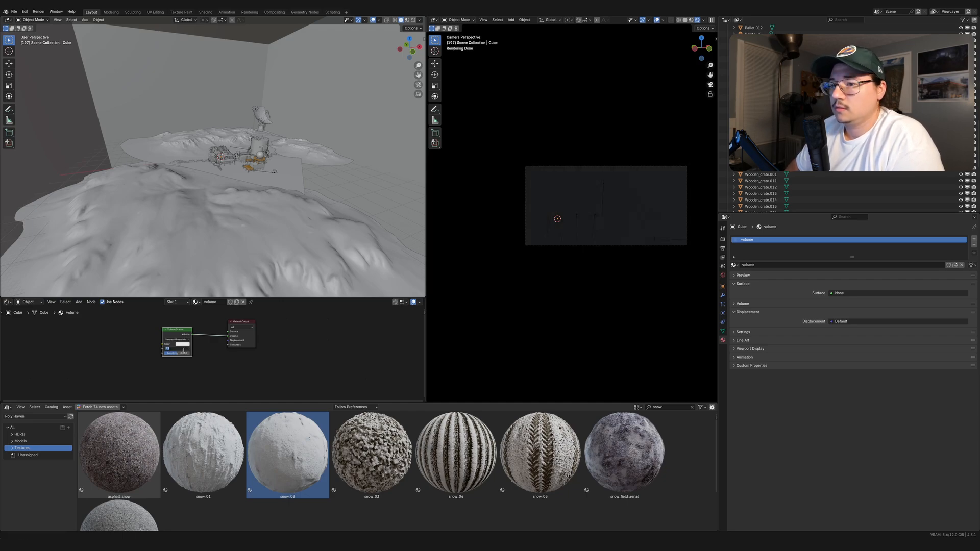
type("0.0")
key("Return")
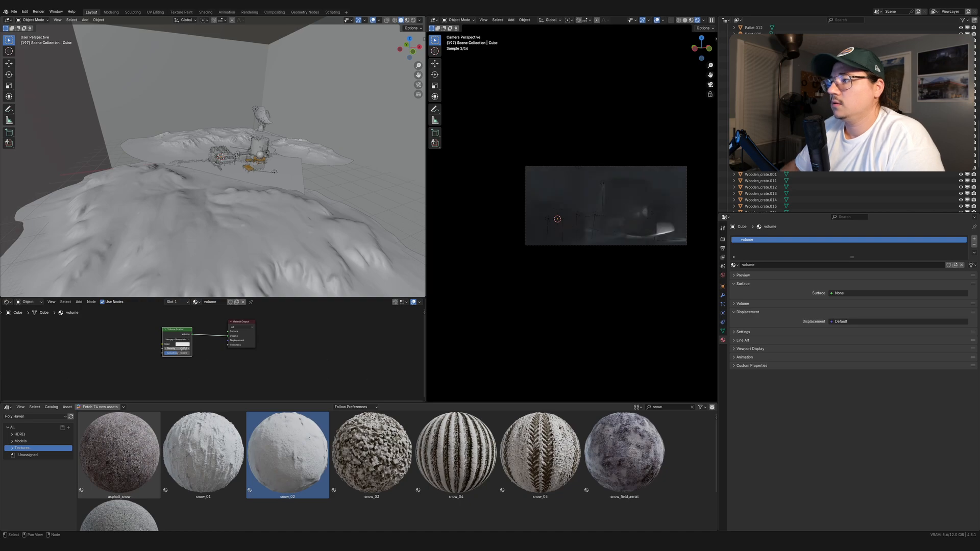
Step: Widen the rendered camera viewport and frame the camera view larger inside it
scroll(633, 203, "up", 3)
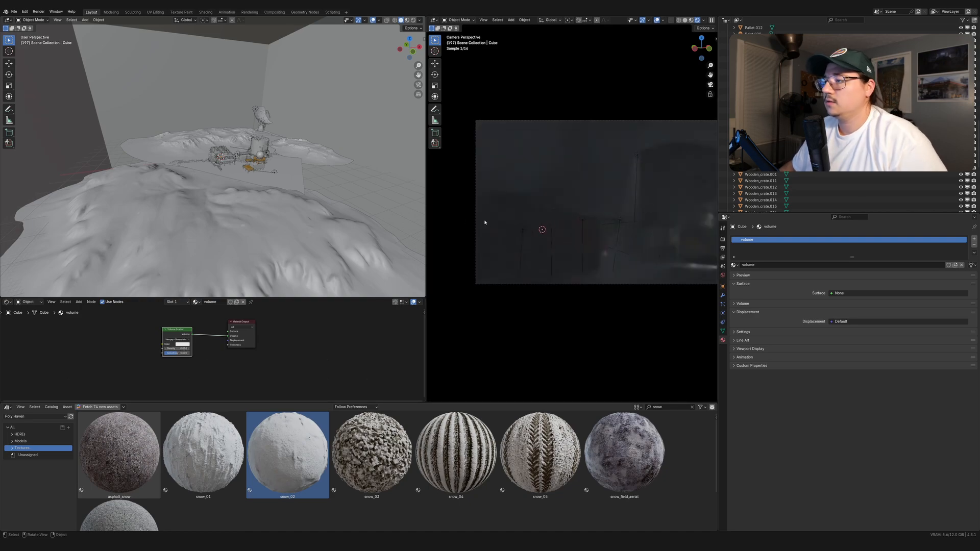
left_click_drag(428, 226, 387, 227)
middle_click_drag(663, 231, 586, 237, "shift")
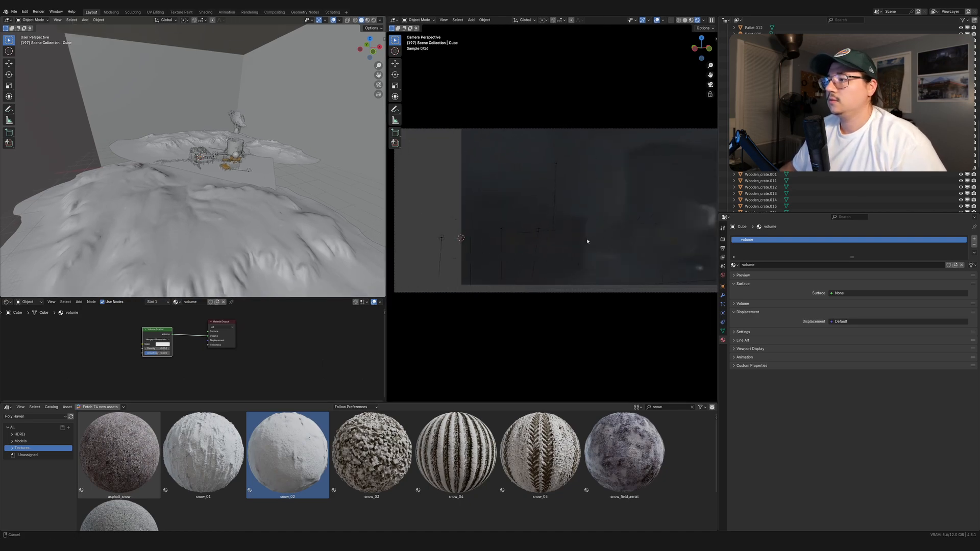
scroll(587, 238, "down", 1)
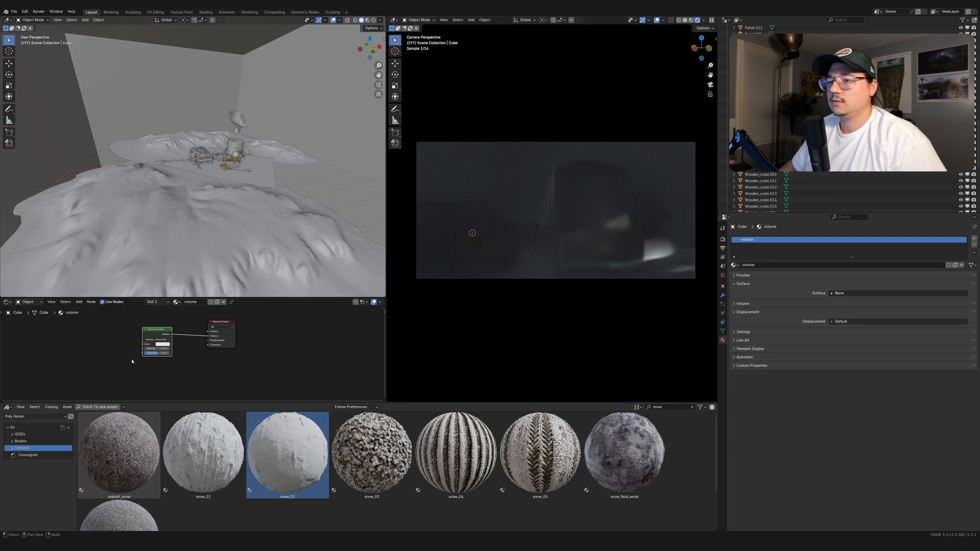
Step: Tint the Volume Scatter color a light blue
left_click(163, 344)
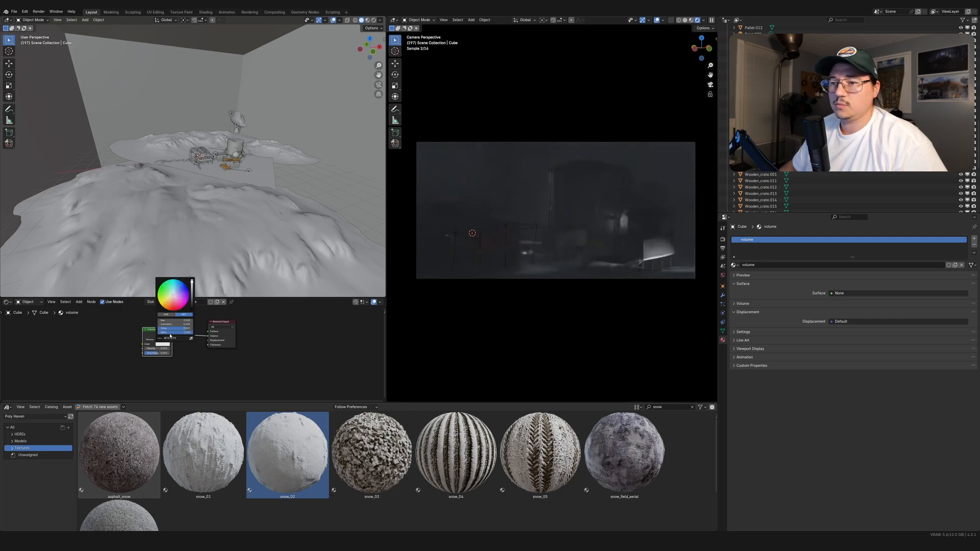
left_click(176, 290)
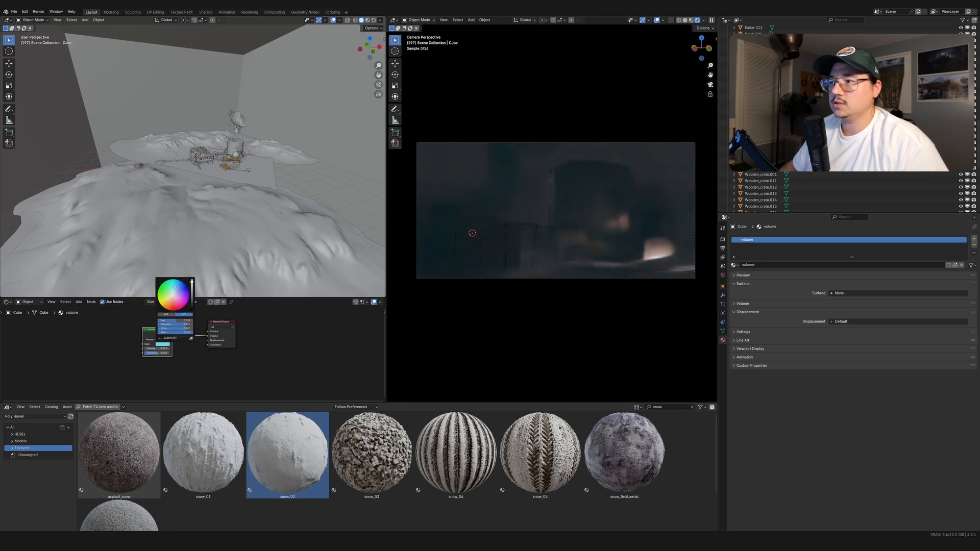
mouse_move(174, 288)
left_mouse_down()
mouse_move(170, 301)
mouse_move(175, 293)
left_mouse_up()
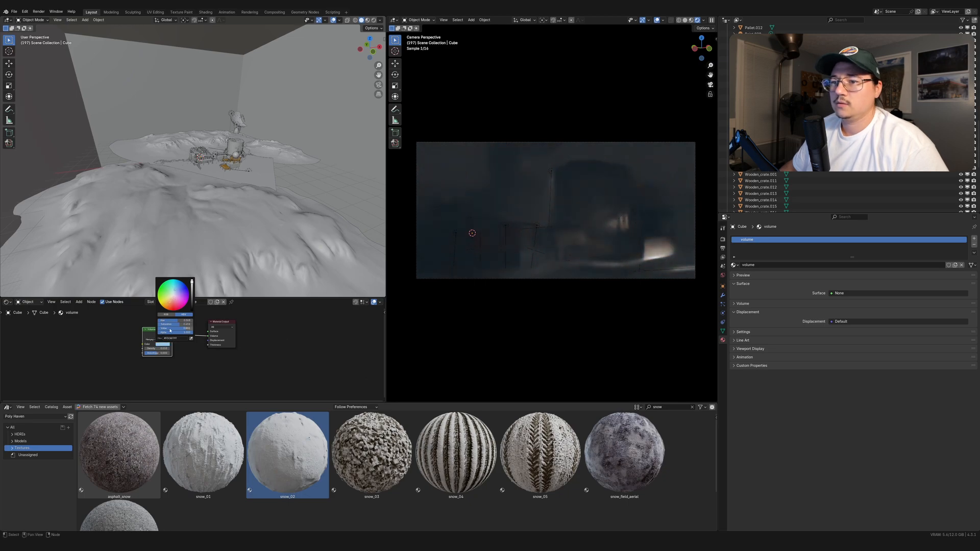
Step: Try a Volume Scatter density of 0.05, then lower it to 0.01
double_click(165, 348)
type("0.05")
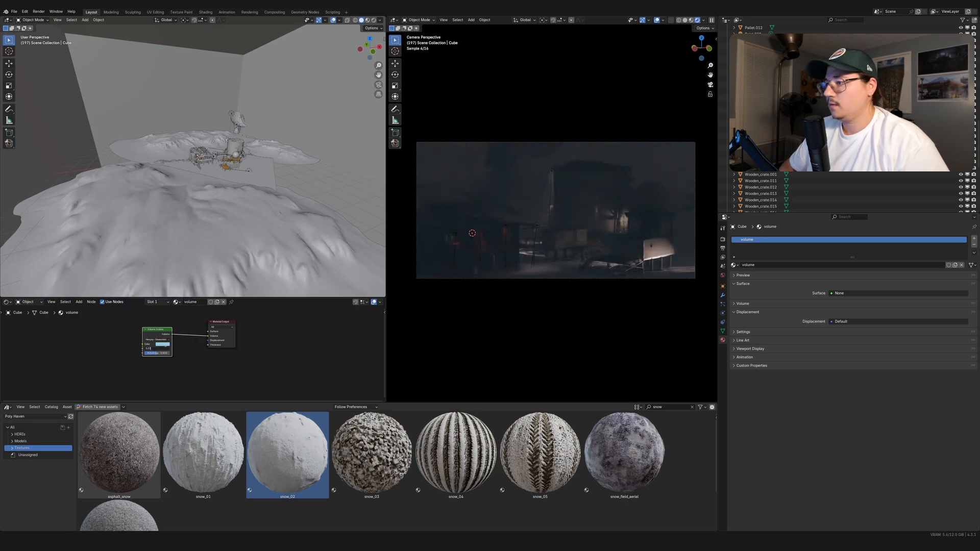
key("Return")
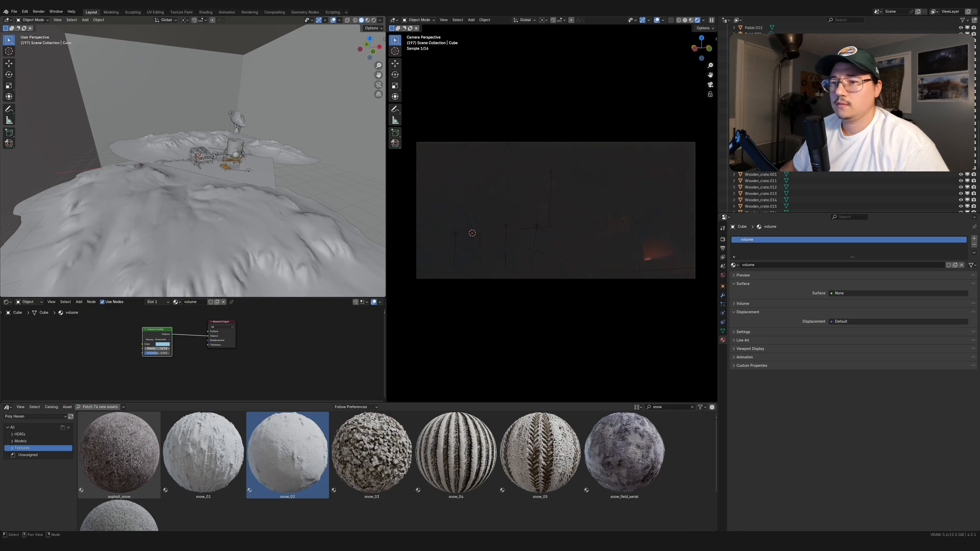
left_click(164, 346)
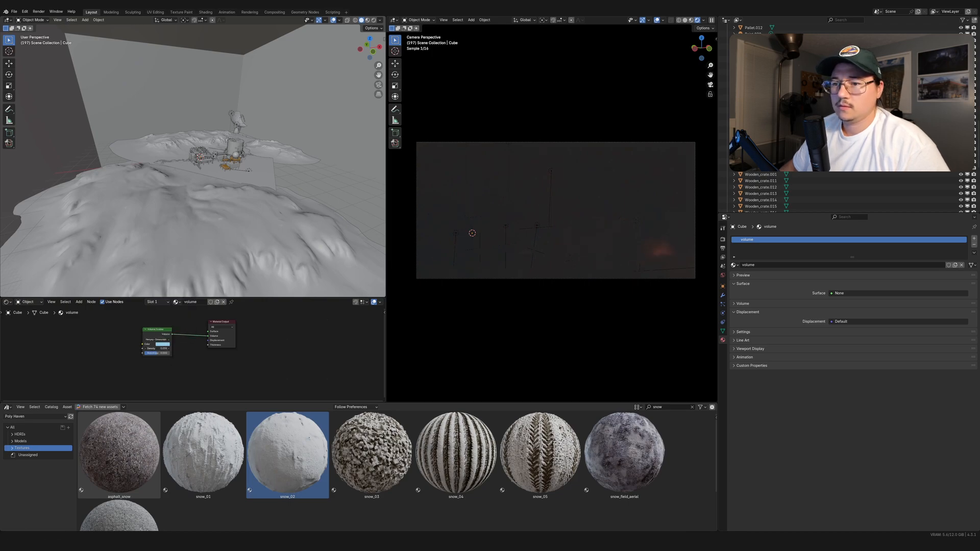
double_click(158, 350)
type("0.01")
key("Return")
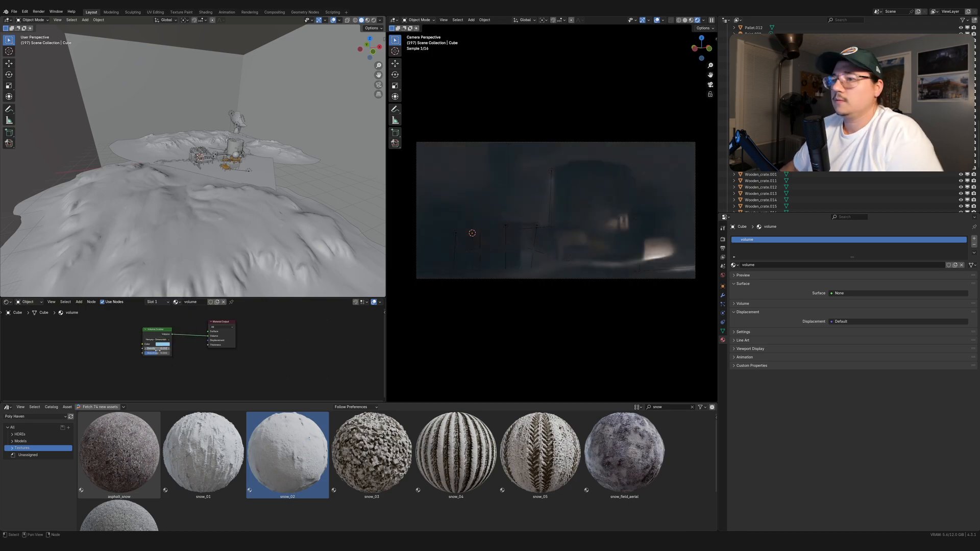
Step: Adjust the Volume Scatter node's anisotropy and set its color back to white
mouse_move(159, 353)
left_mouse_down()
mouse_move(167, 353)
mouse_move(144, 354)
mouse_move(171, 354)
mouse_move(149, 353)
left_mouse_up()
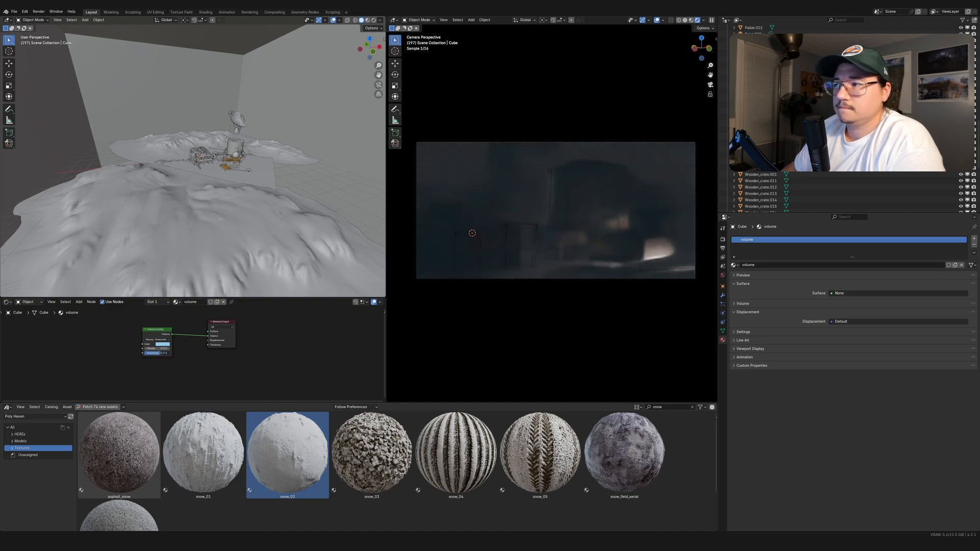
left_click(166, 347)
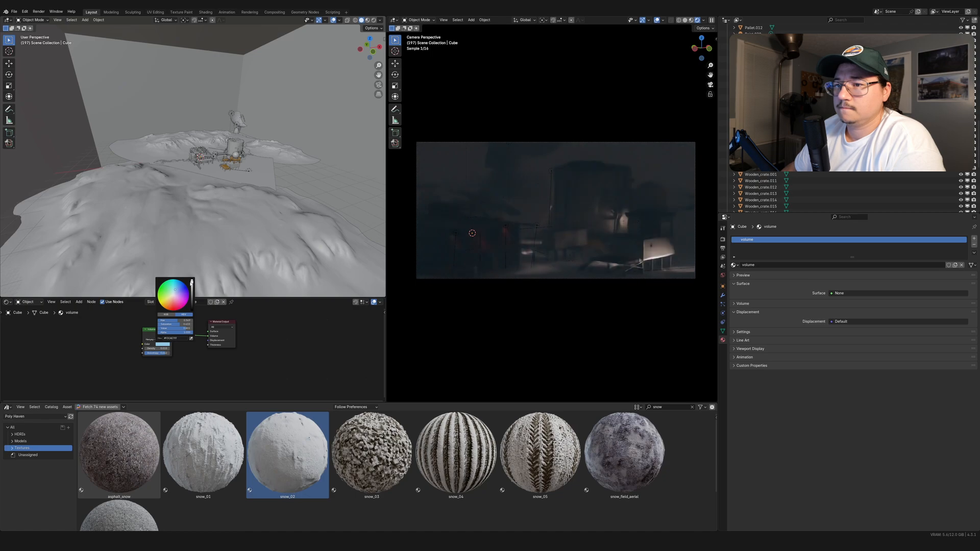
mouse_move(192, 282)
left_mouse_down()
mouse_move(192, 298)
mouse_move(191, 280)
mouse_move(174, 296)
left_mouse_up()
left_click(171, 299)
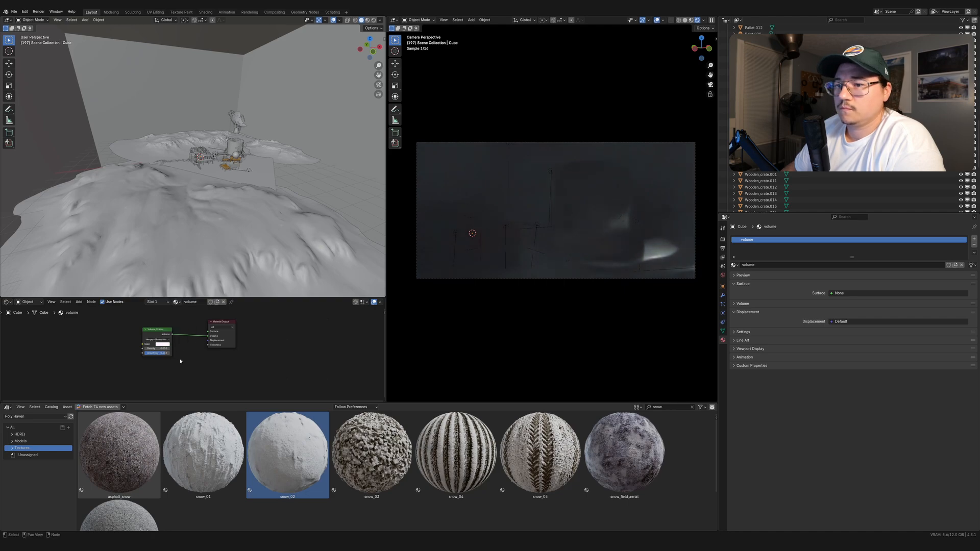
left_click(164, 344)
left_click_drag(169, 326, 168, 326)
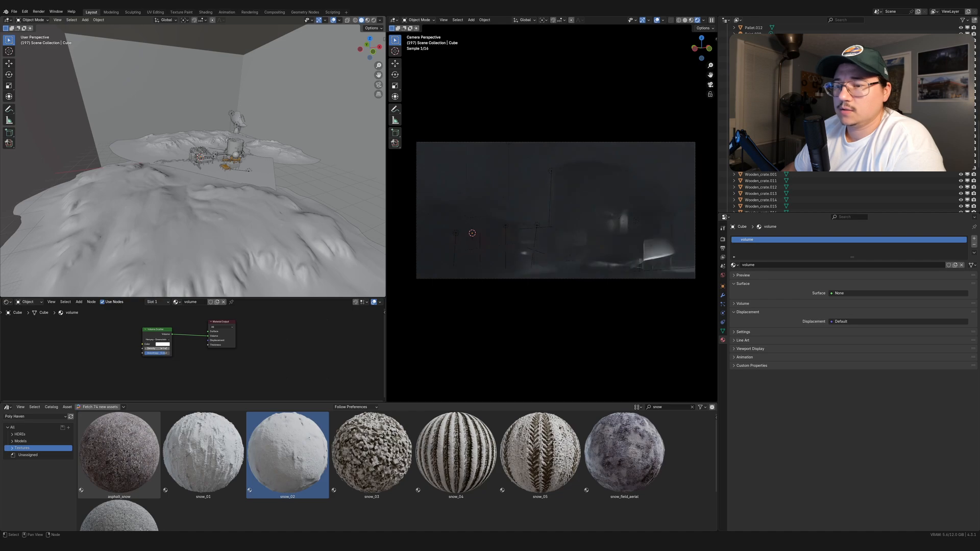
Step: Set the Volume Scatter density to 0.005
double_click(165, 349)
type("0.005")
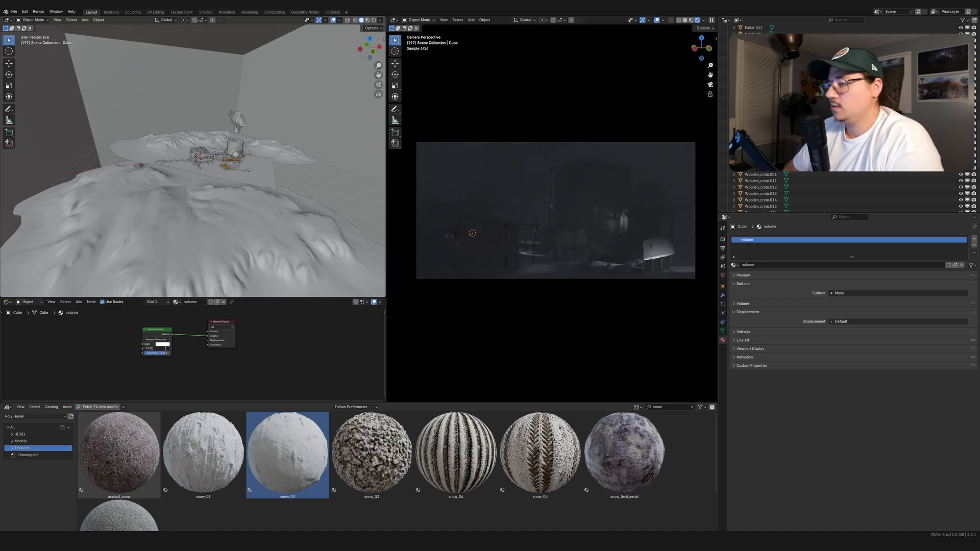
key("Return")
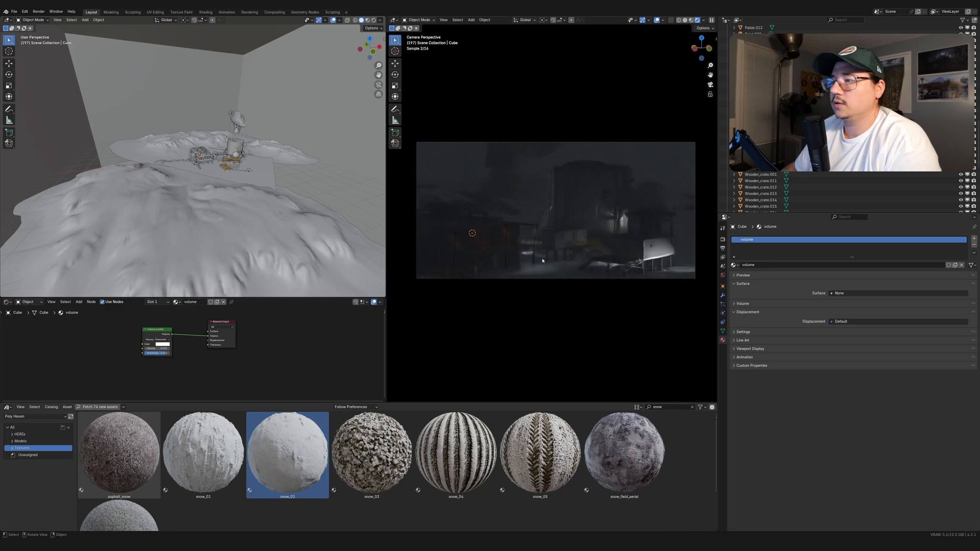
Step: Scale down the volume cube's mesh in Edit Mode until the outer terrain sticks out around it
key("KP_Divide")
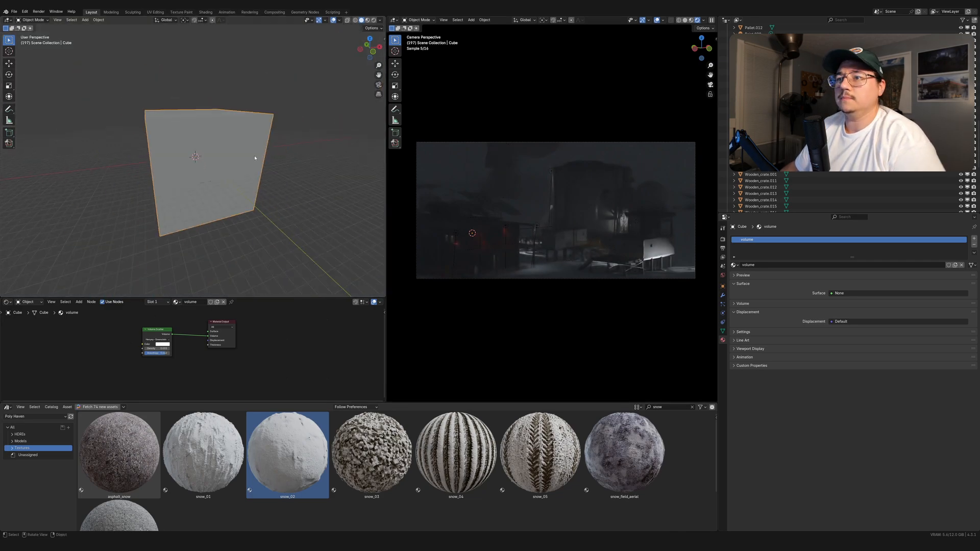
key("Tab")
key("s")
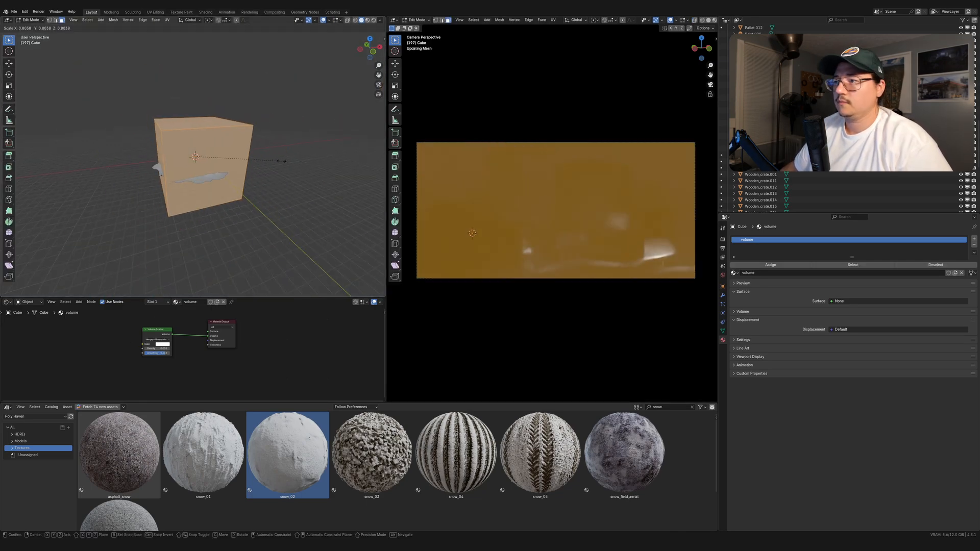
left_click(265, 160)
key("Tab")
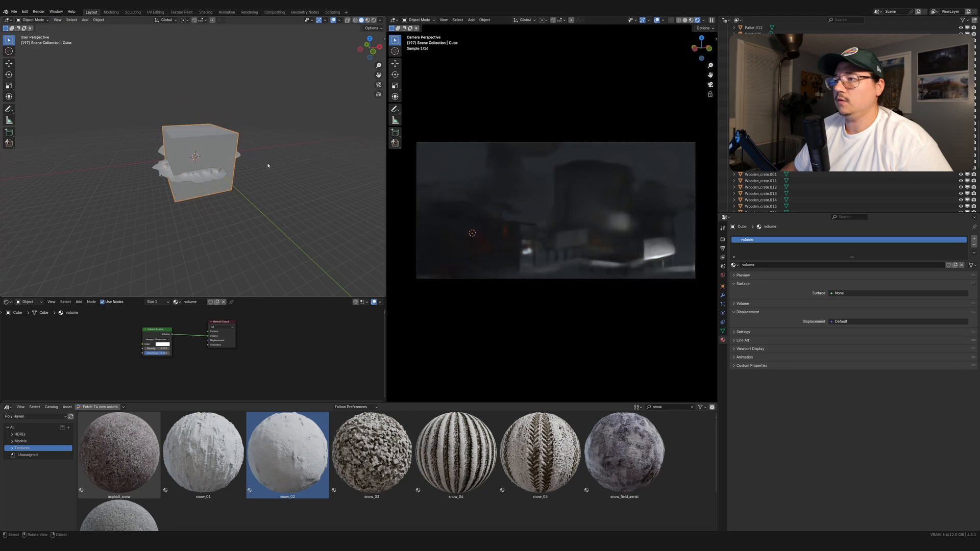
key("Tab")
key("s")
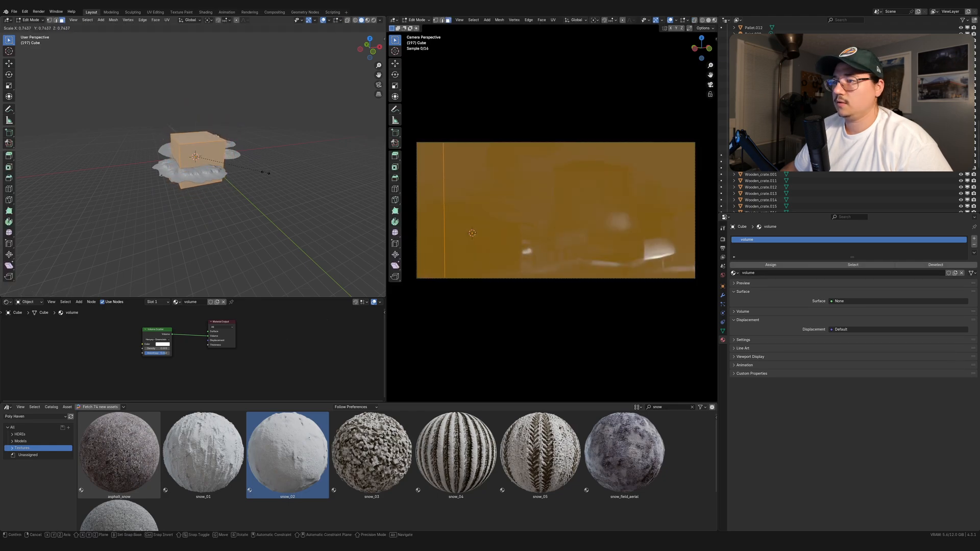
left_click(270, 175)
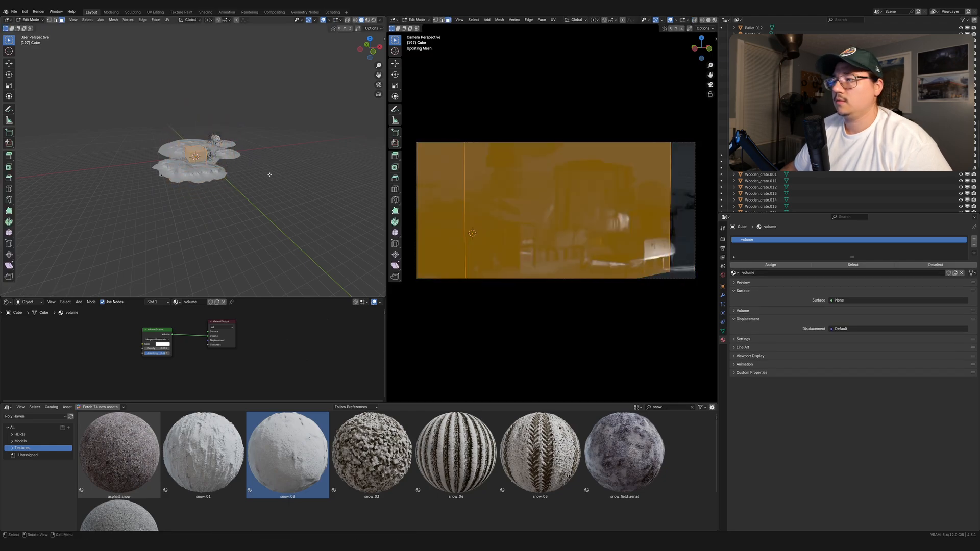
key("s")
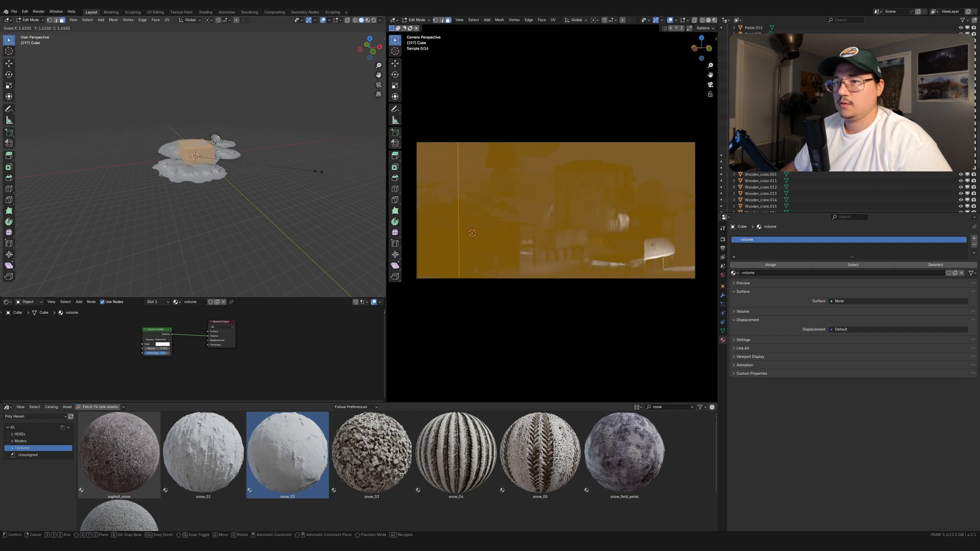
left_click(379, 166)
key("Tab")
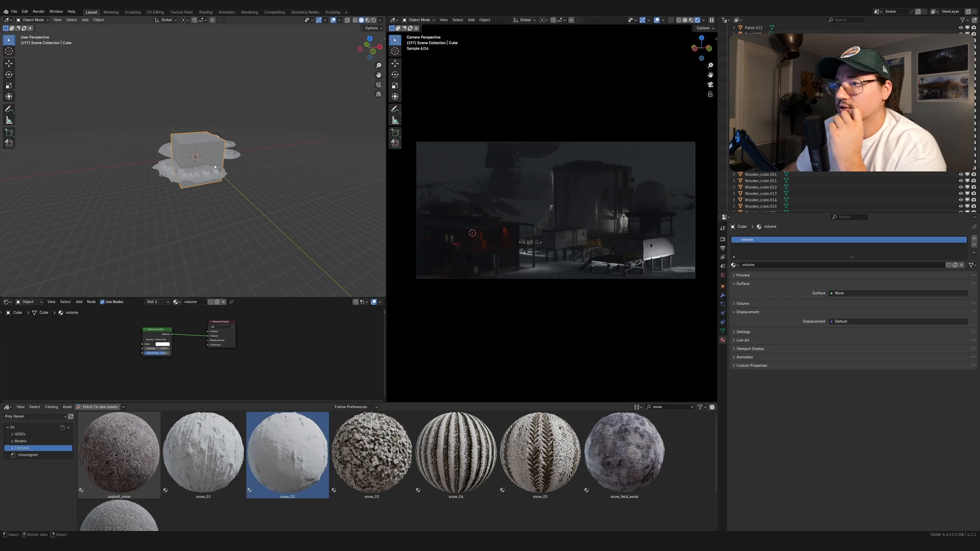
Step: Move the volume cube horizontally toward the background terrain behind the front cabins and rotate it about the Z axis
middle_click_drag(251, 151, 203, 162)
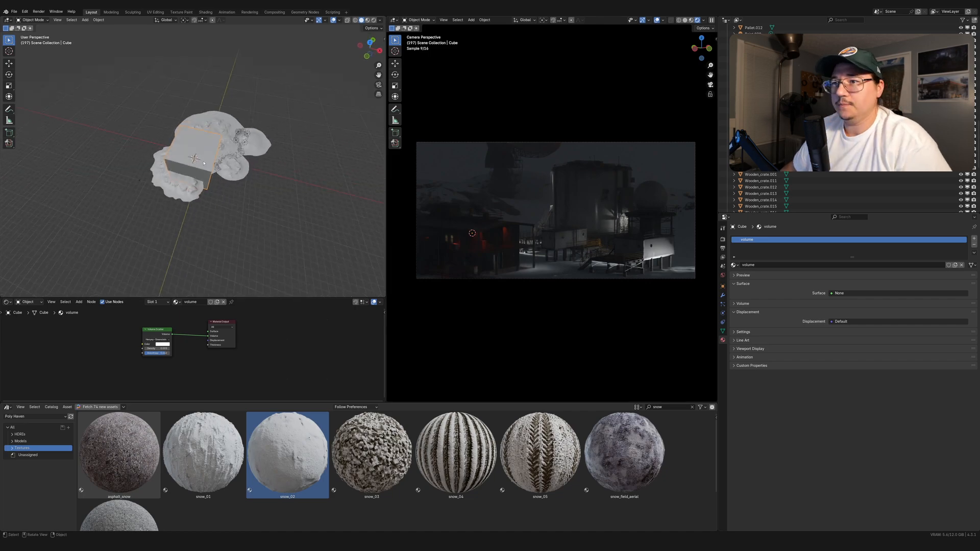
key("g")
key("shift+z")
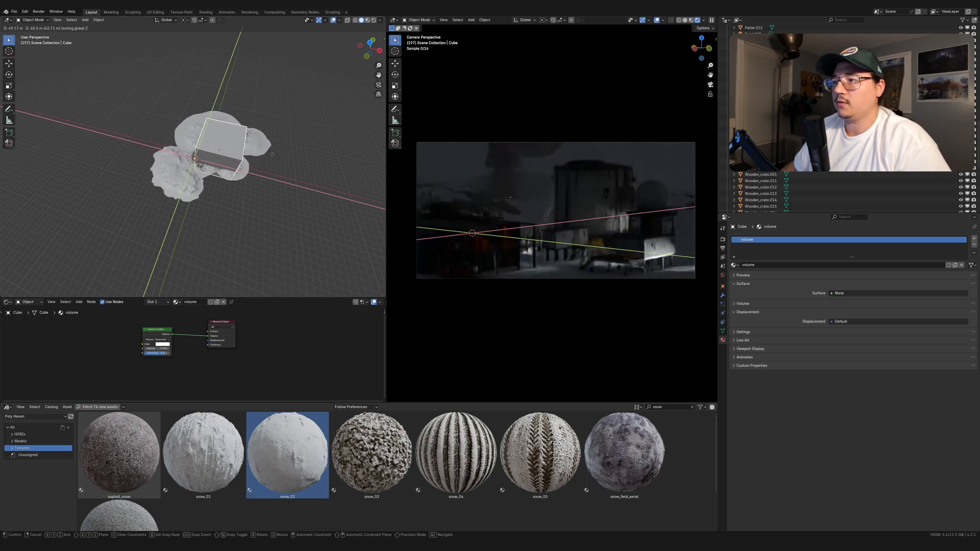
left_click(273, 161)
key("r")
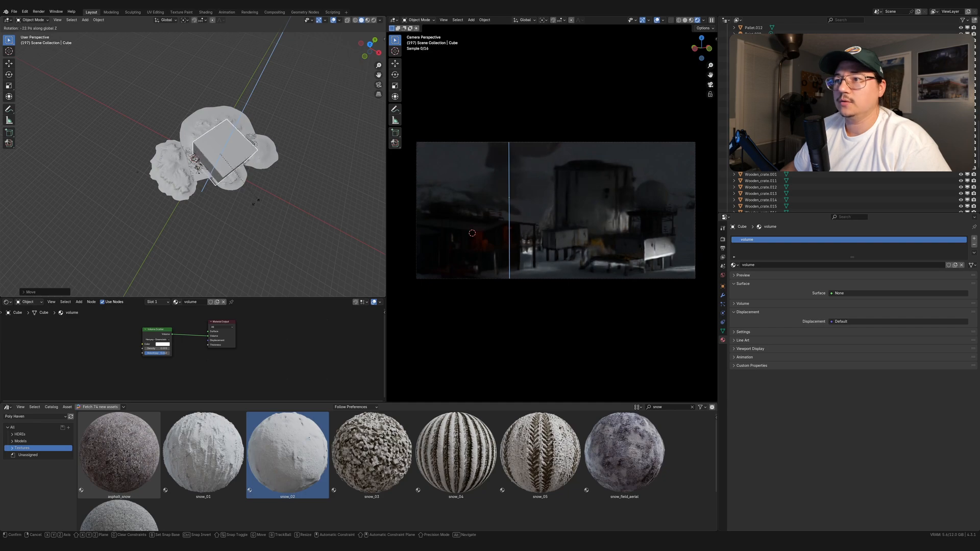
left_click(240, 210)
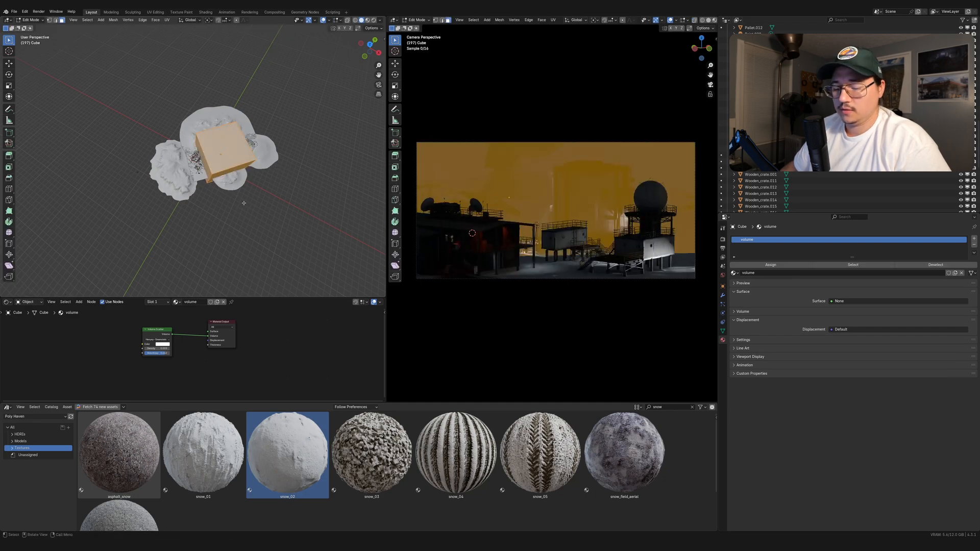
Step: Leave the cube's mesh editing and stretch the whole volume cube along its local X axis into a long box
key("Tab")
key("s")
key("x")
key("x")
left_click(274, 251)
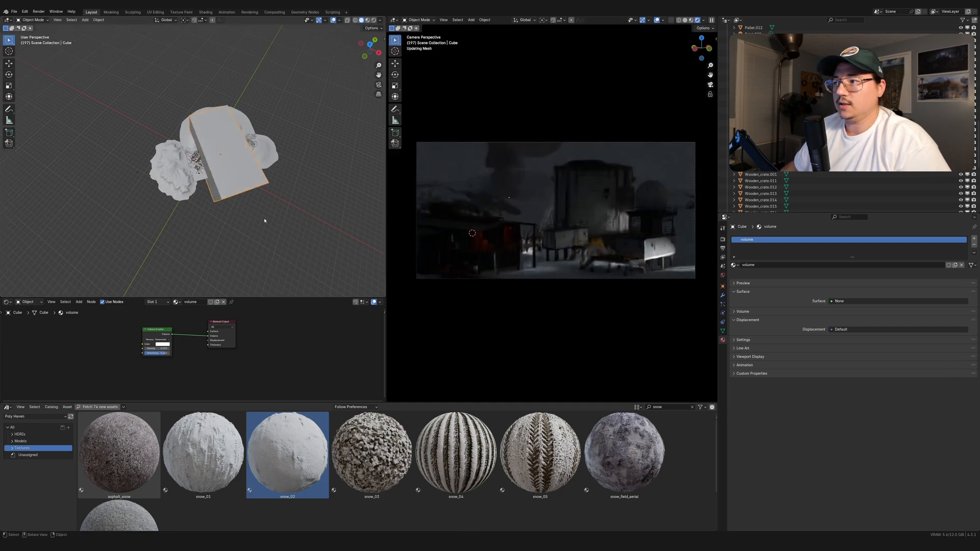
key("Tab")
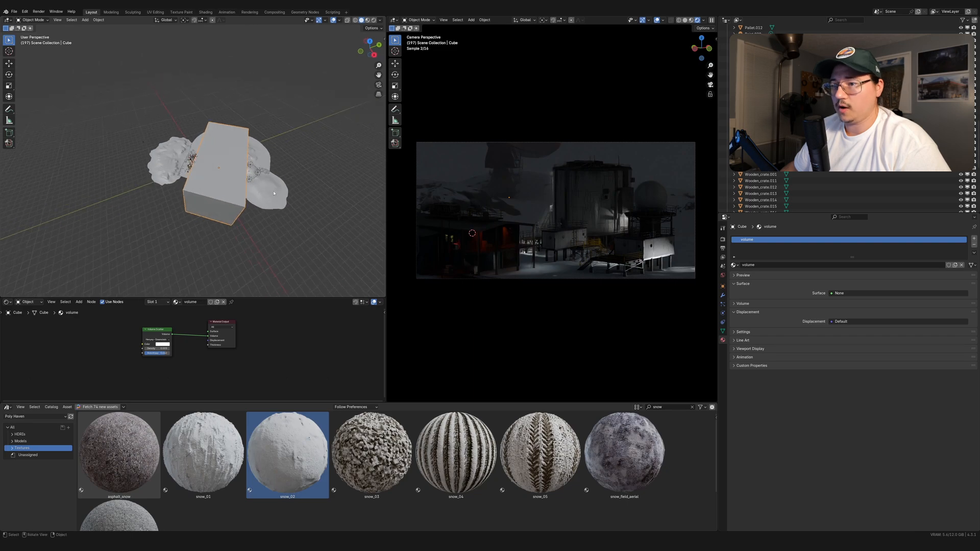
Step: Shift the volume cube horizontally toward the outer terrain and place a duplicate about 100 m away, alongside its long side
key("g")
key("shift+z")
left_click(280, 191)
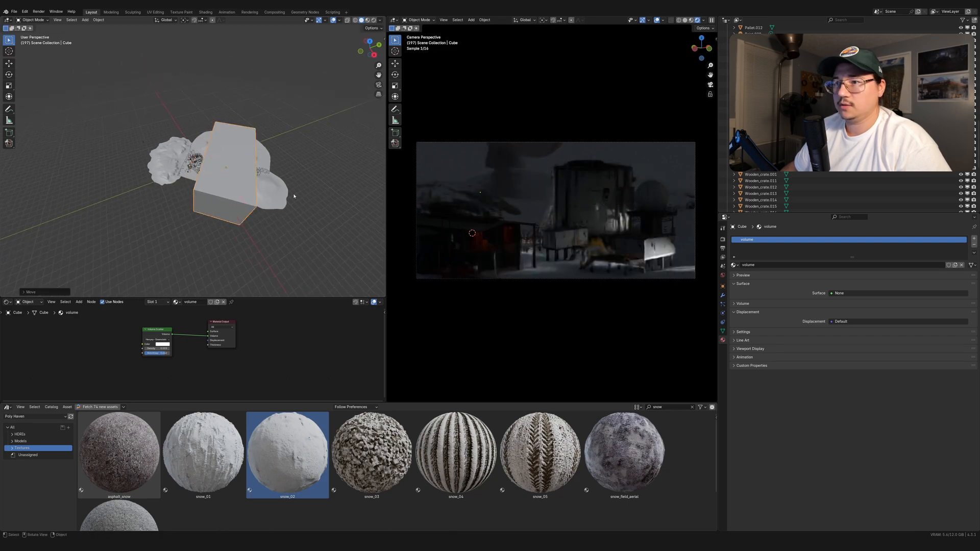
key("shift+d")
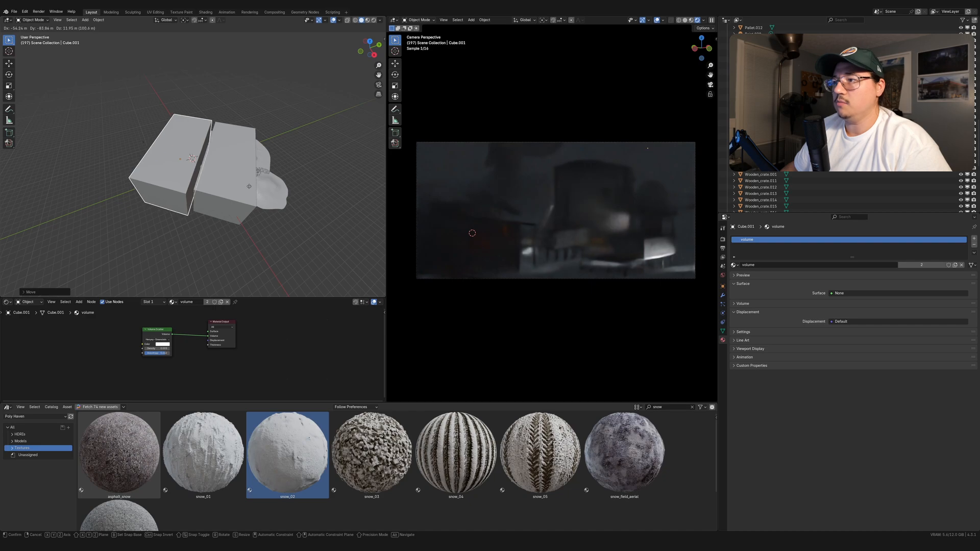
left_click(250, 188)
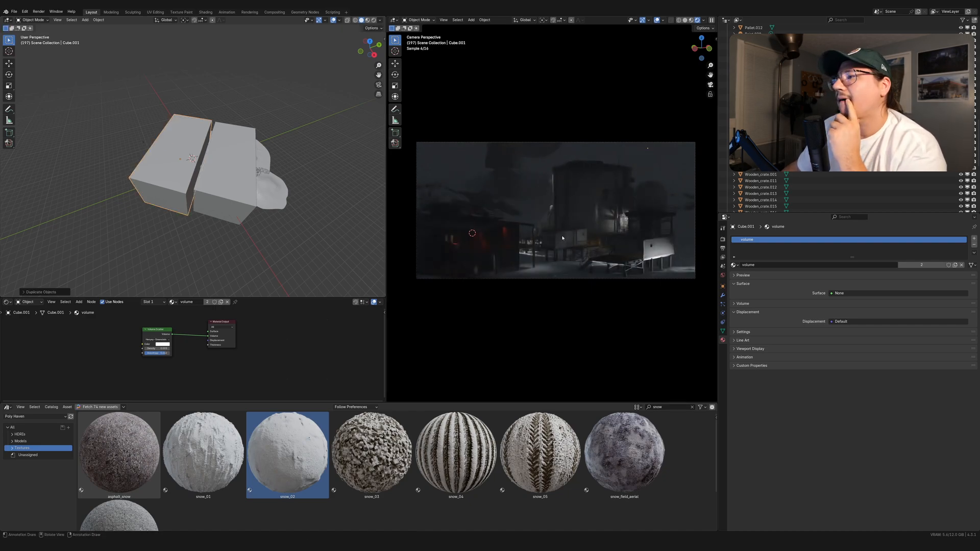
Step: Move the Snowy_Hill_05 terrain horizontally away from the volume cubes and lower it slightly along Z
left_click(266, 159)
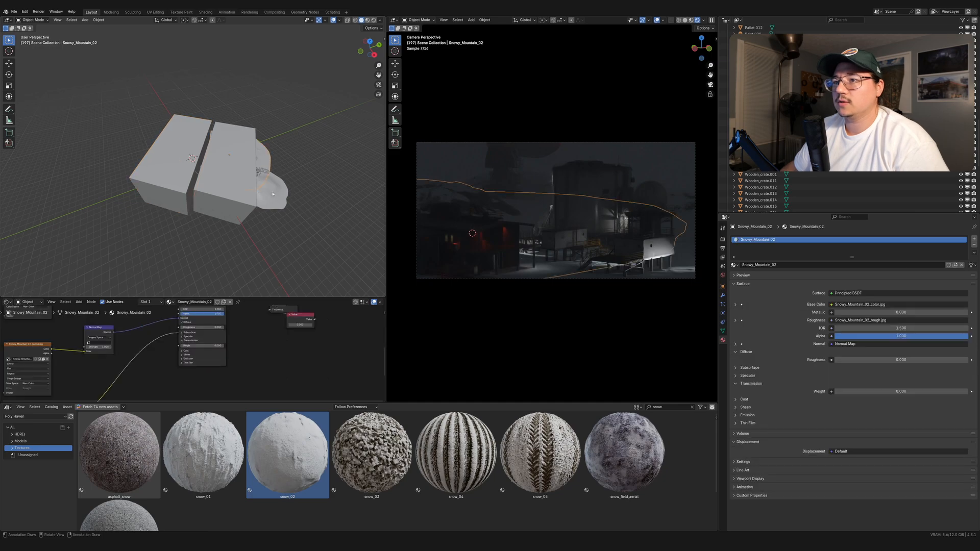
middle_click_drag(266, 159, 240, 238)
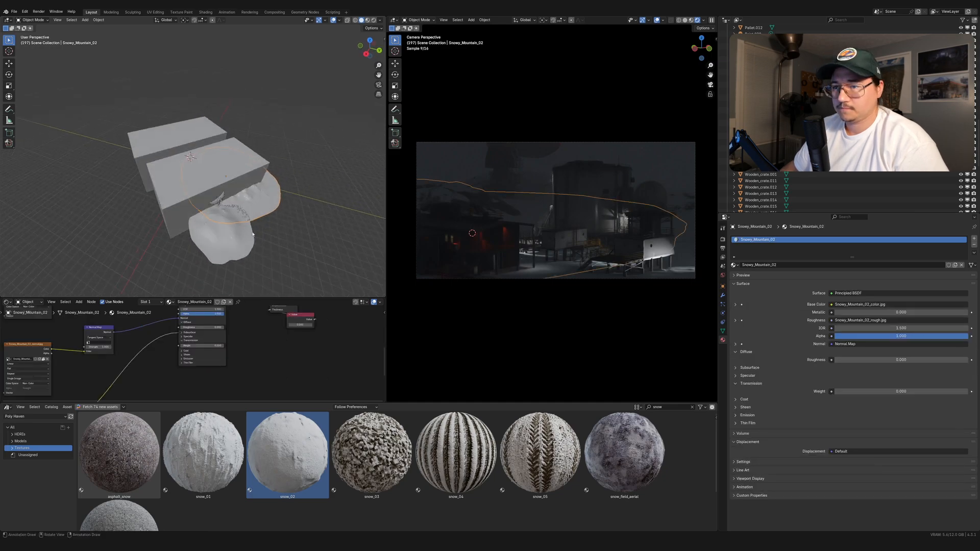
left_click(233, 244)
key("g")
key("shift+z")
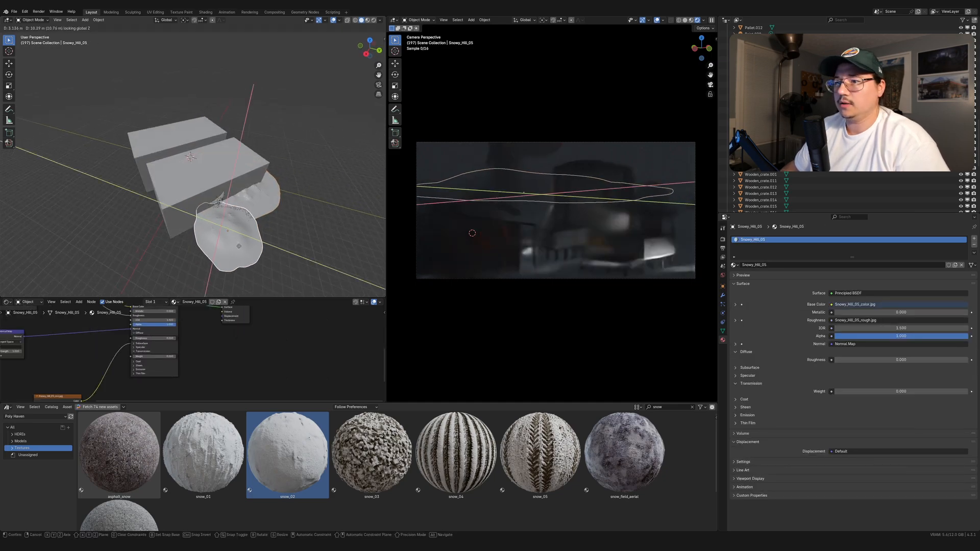
left_click(239, 257)
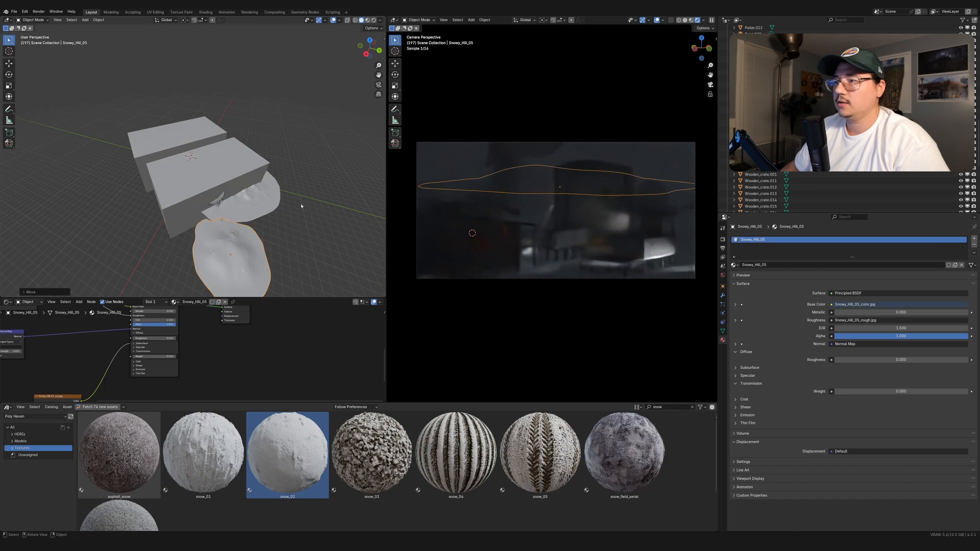
key("g")
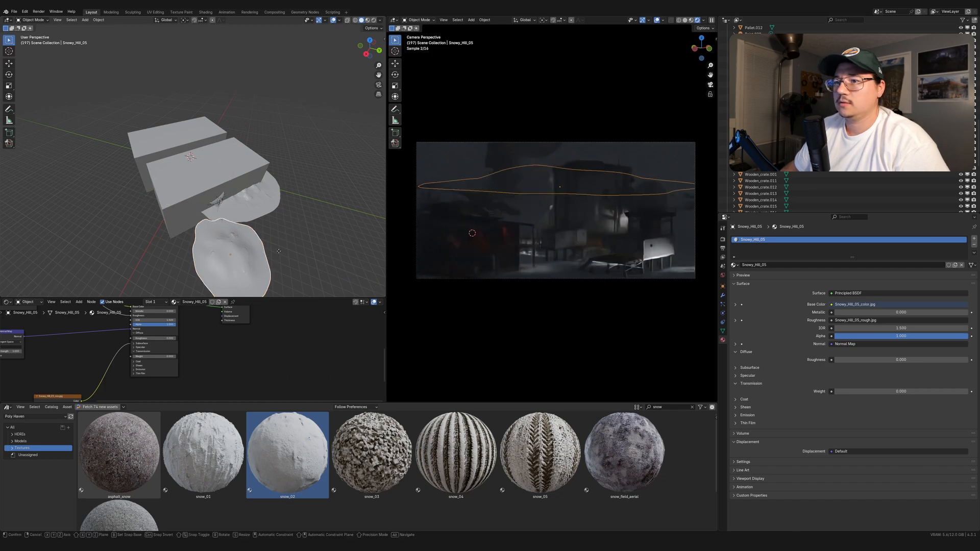
key("z")
left_click(279, 259, "shift")
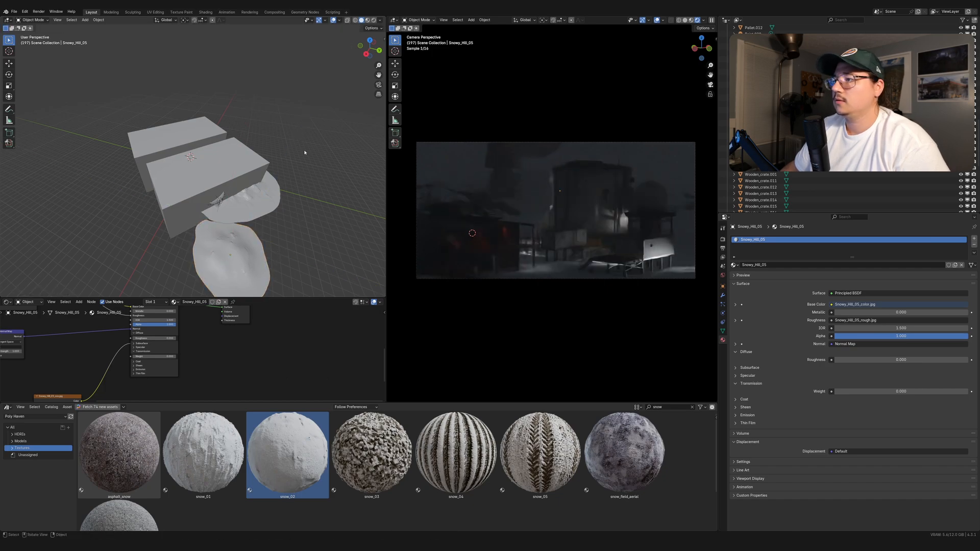
Step: Rotate Snowy_Hill_05 about the Z axis and shift it horizontally to adjust its silhouette in the camera's background
key("r")
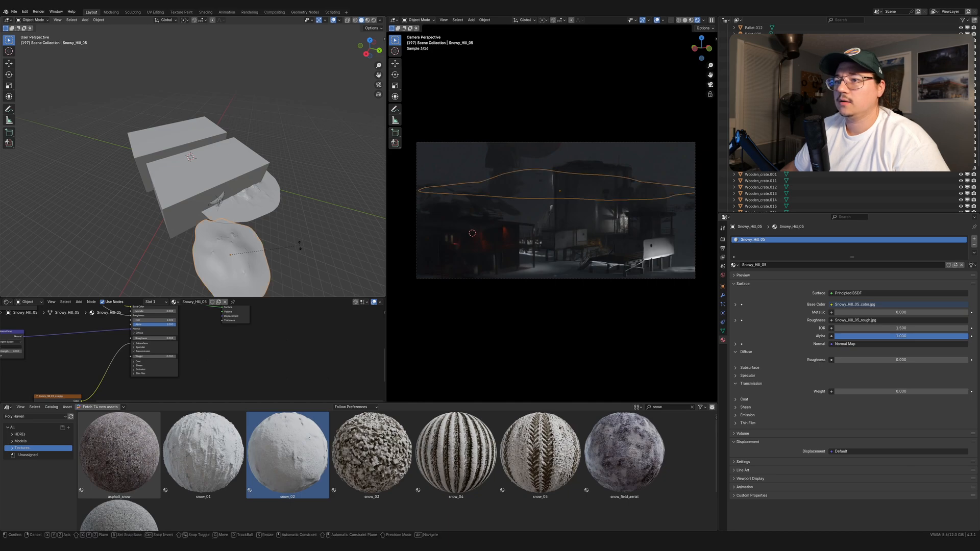
key("z")
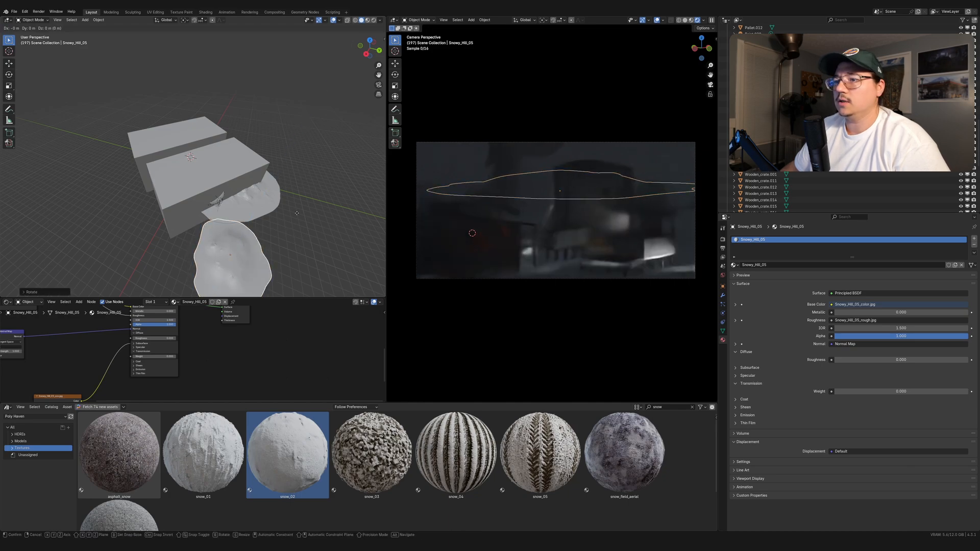
left_click(316, 161)
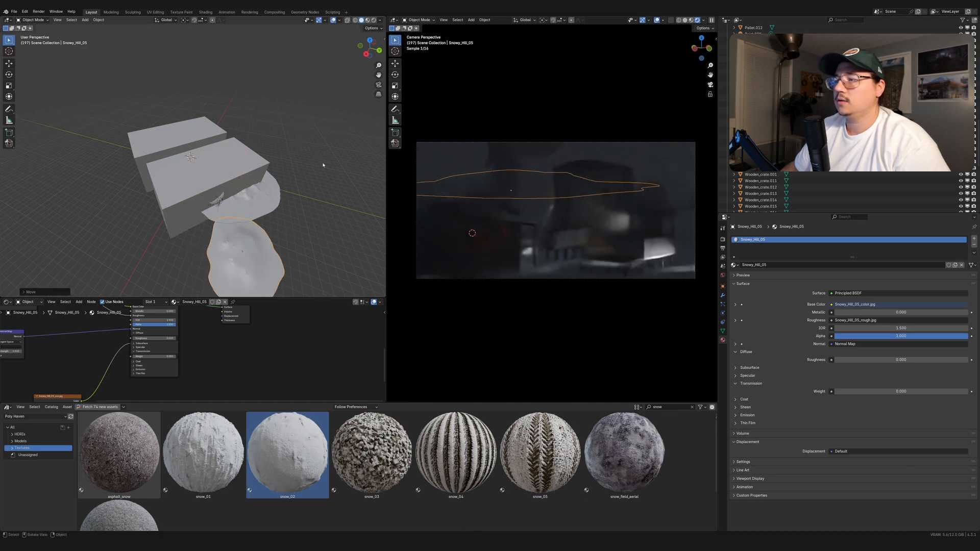
left_click(323, 165)
left_click(244, 272)
key("r")
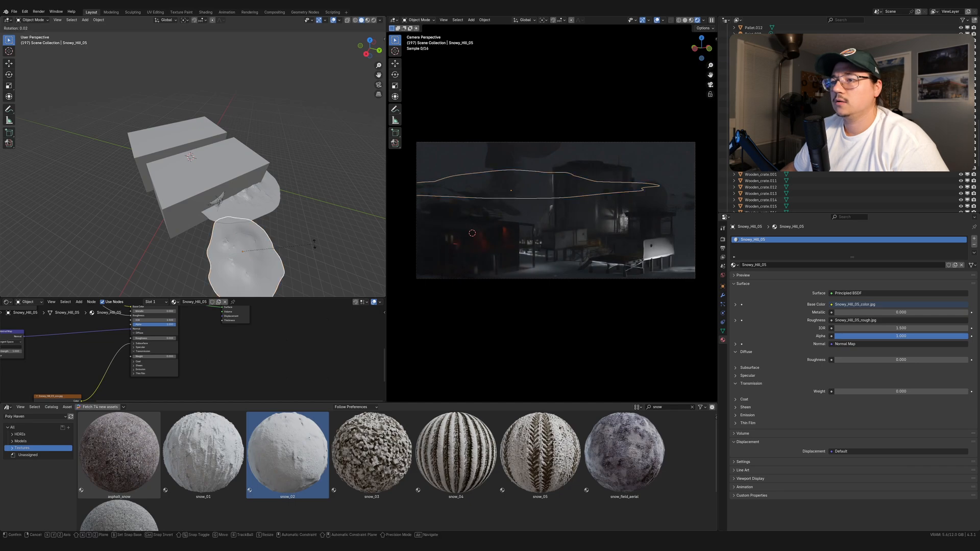
key("z")
left_click(250, 16)
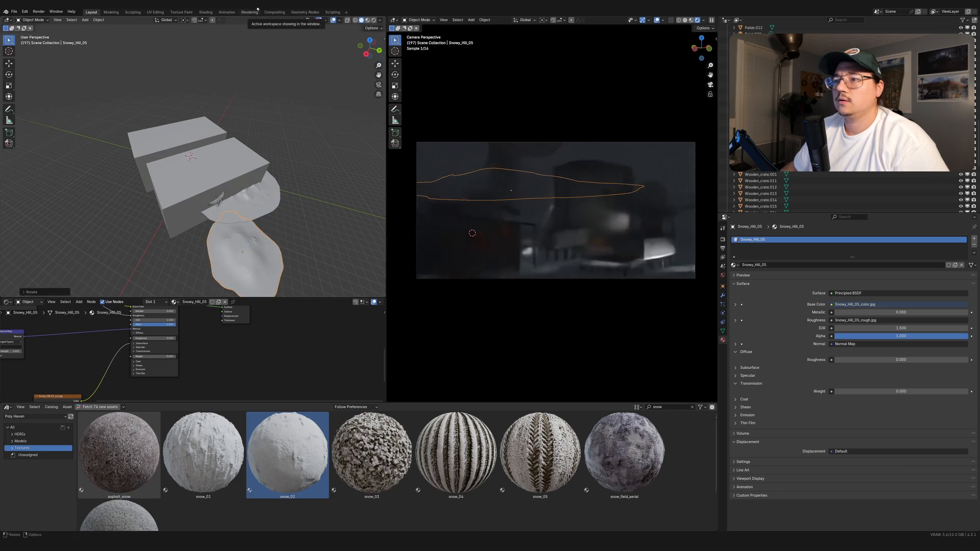
key("g")
key("shift+z")
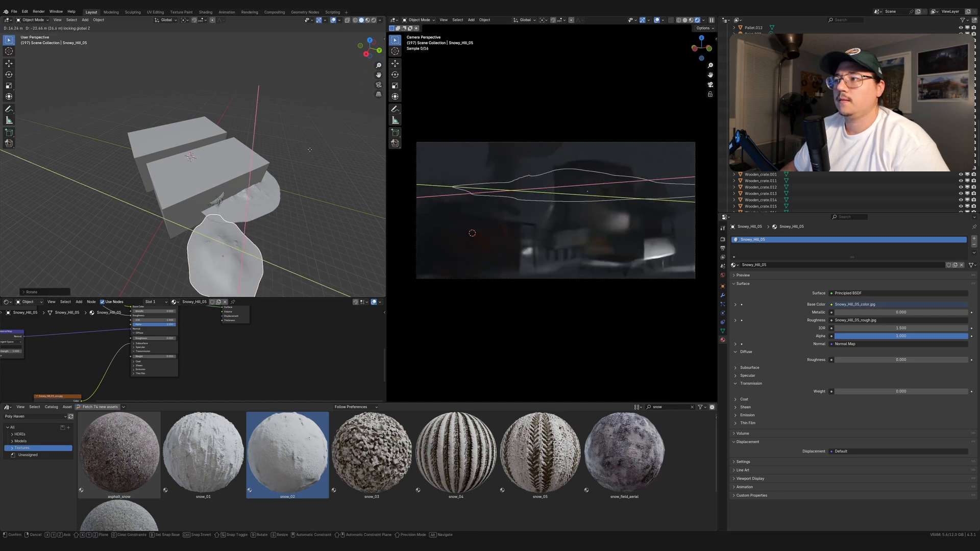
left_click(311, 150)
left_click(299, 114)
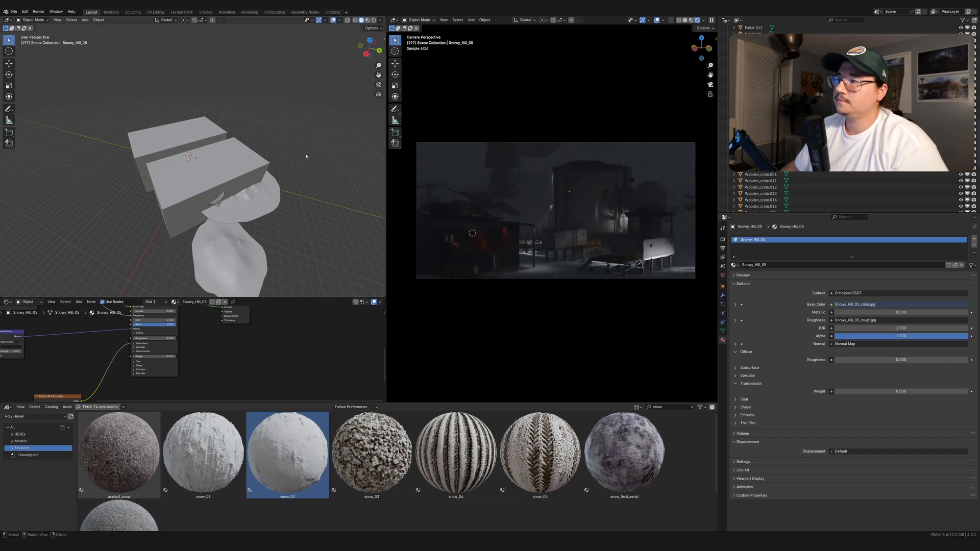
Step: Rotate the Snowy_Mountain_02 terrain about the Z axis to change its ridge line in the camera view
left_click(282, 205)
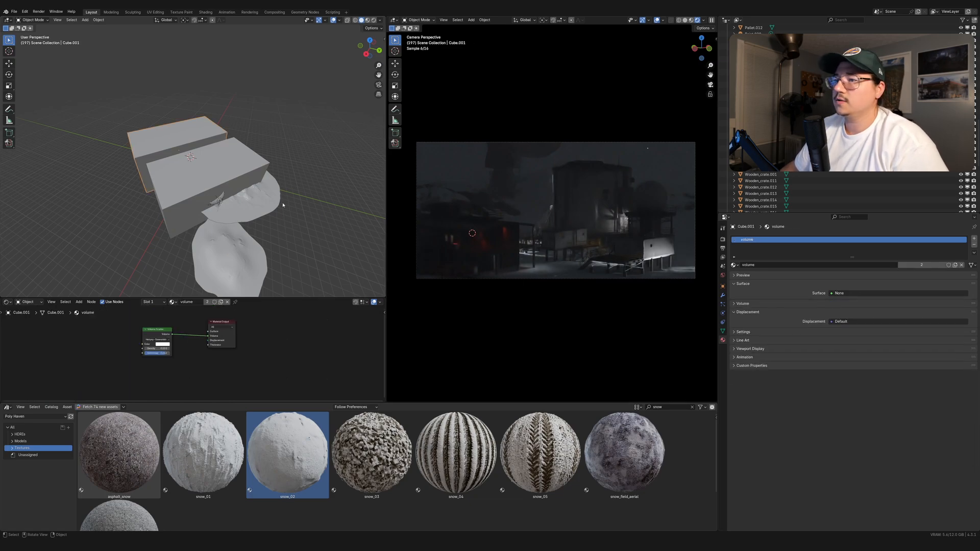
left_click(250, 207)
middle_click_drag(327, 193, 297, 201)
key("r")
key("z")
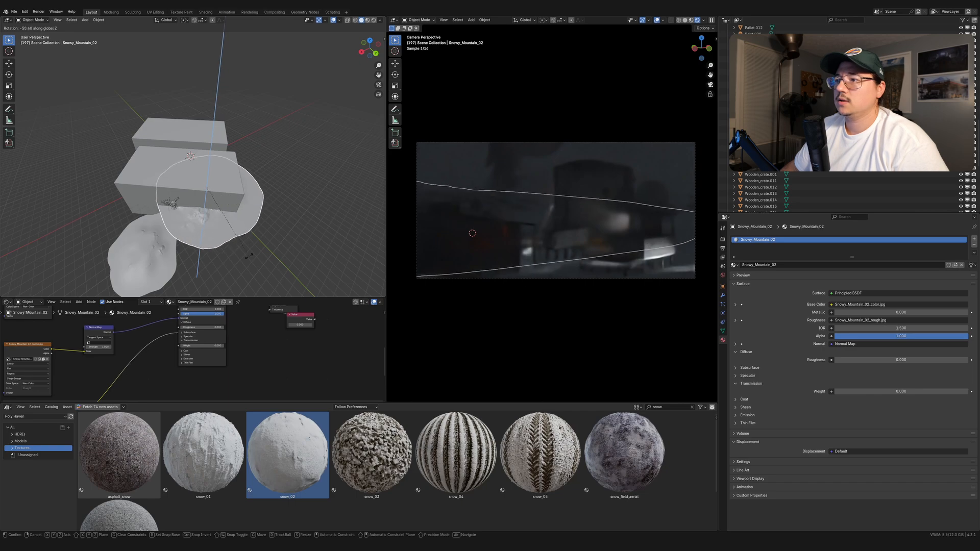
left_click(243, 258)
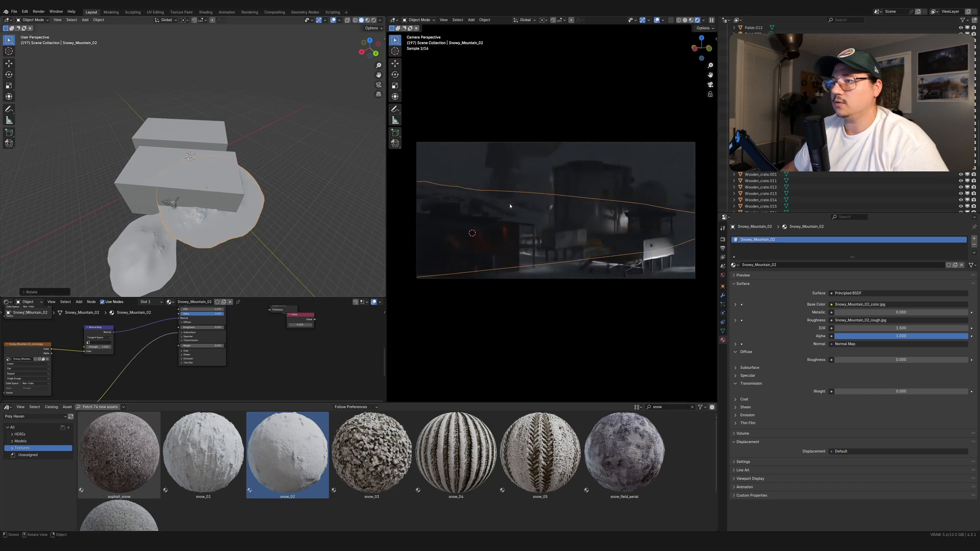
scroll(510, 205, "up", 3)
key("r")
key("z")
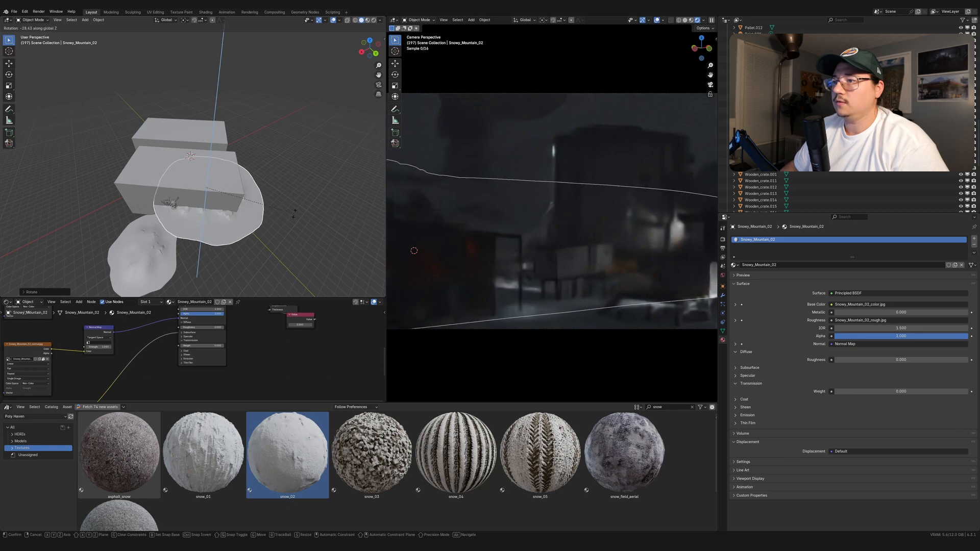
left_click(293, 221)
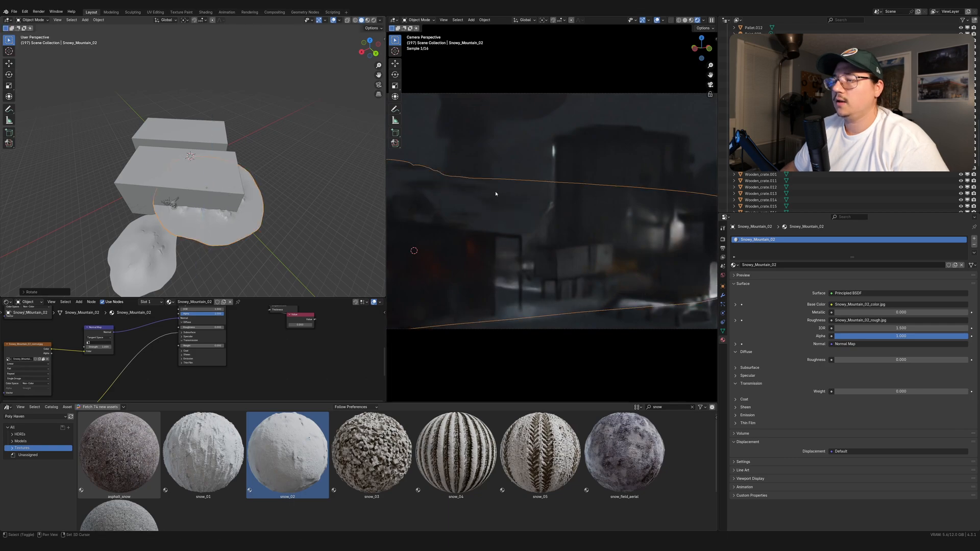
Step: Rotate Snowy_Mountain_02 further about Z so that a higher ridge rises behind the red-lit cabin
middle_click_drag(496, 194, 560, 201, "shift")
key("r")
key("z")
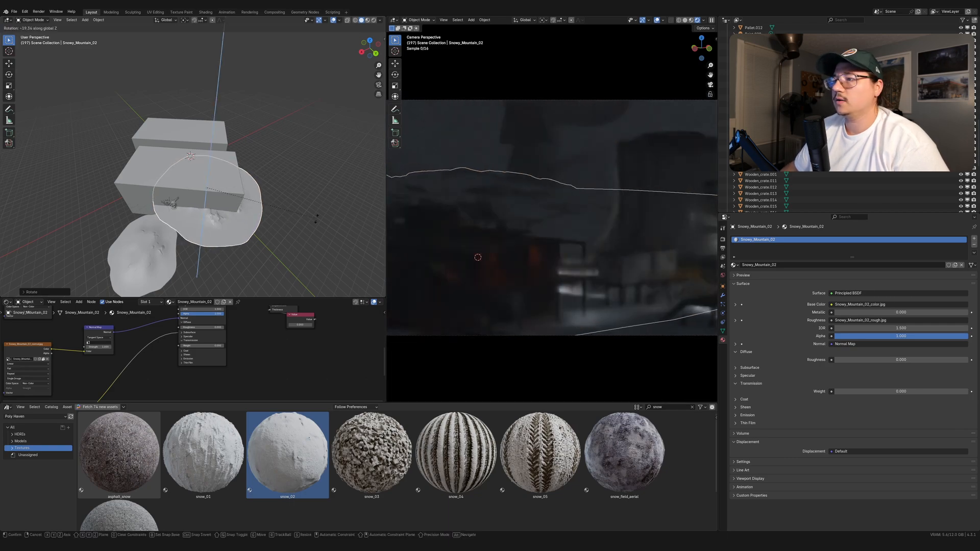
left_click(200, 271)
key("g")
key("shift+z")
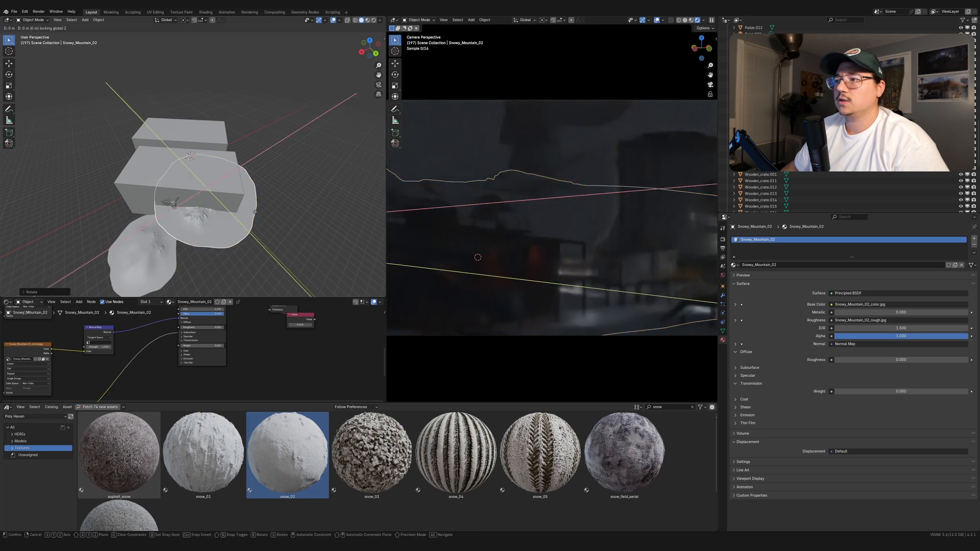
right_click(308, 193)
left_click(301, 198)
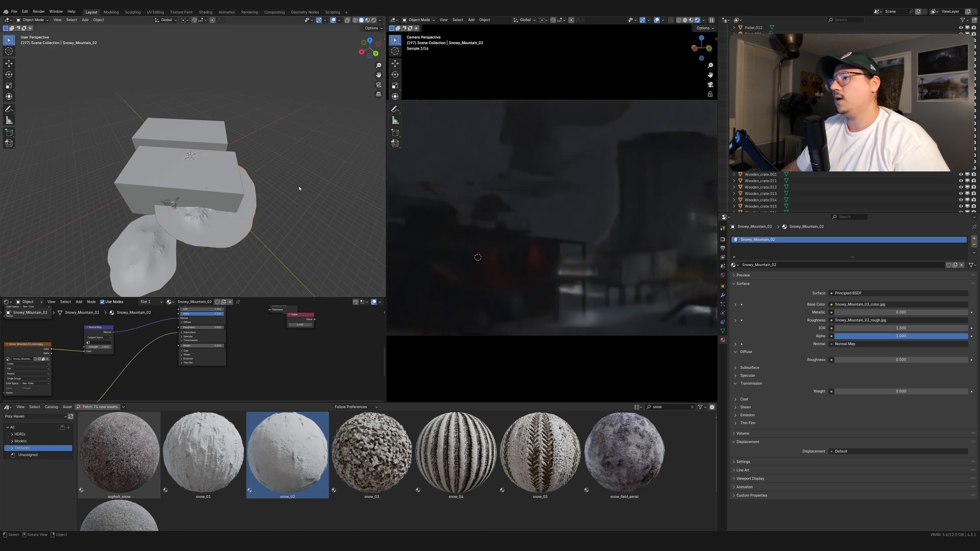
scroll(565, 181, "down", 2)
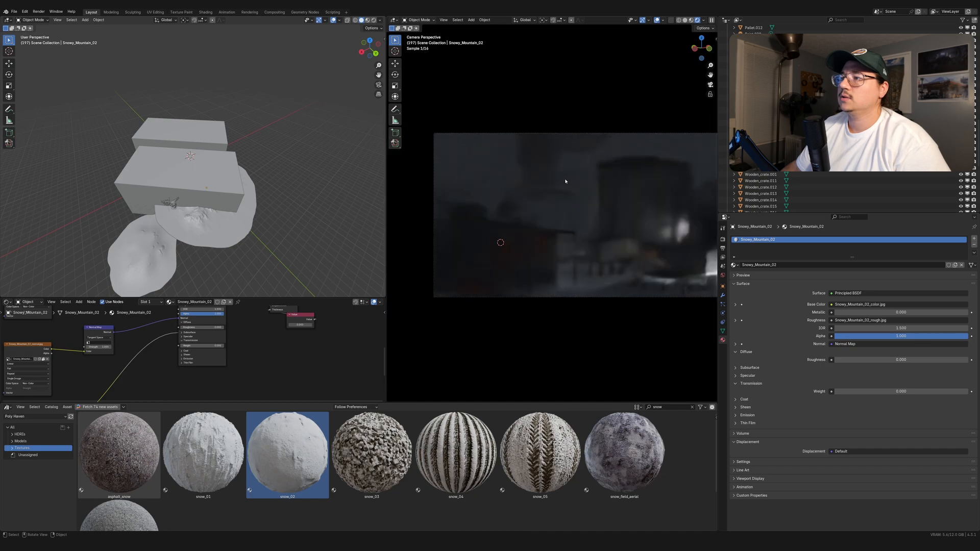
Step: Move Snowy_Mountain_02 horizontally outward, away from the volume cubes, so it spreads over Snowy_Hill_05
left_click(253, 247)
key("g")
key("shift+z")
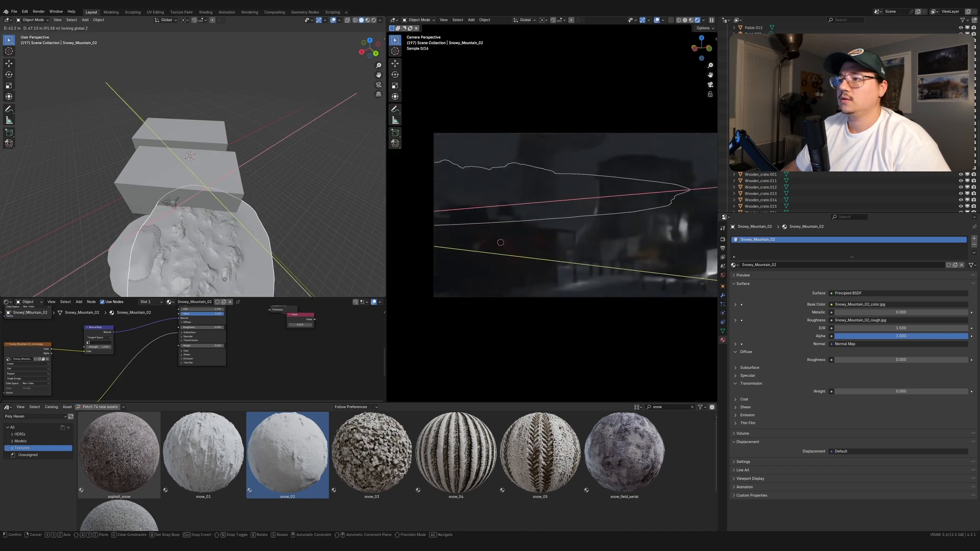
left_click(229, 274)
Step: Move Snowy_Hill_05 horizontally back beside the base buildings and hide the original volume cube that covers it
left_click(265, 224)
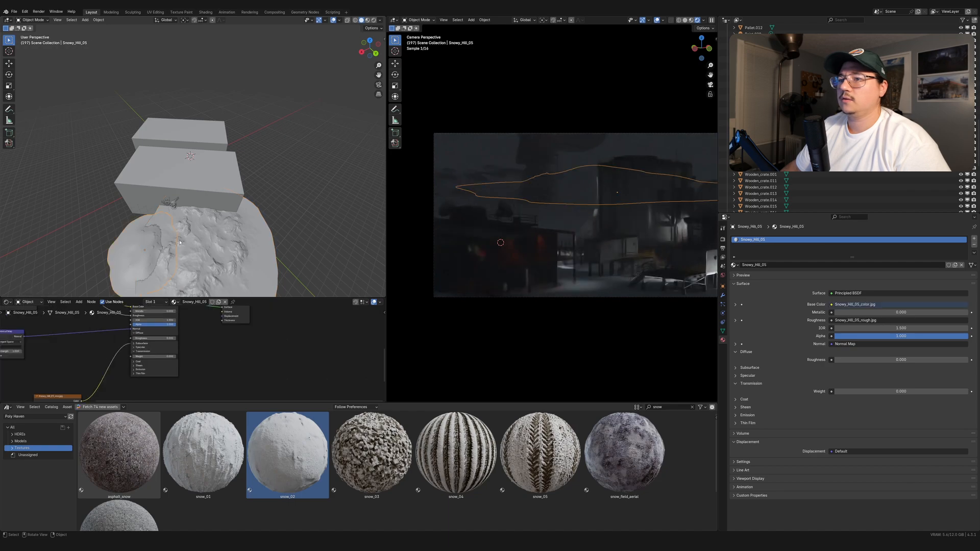
key("g")
key("shift+z")
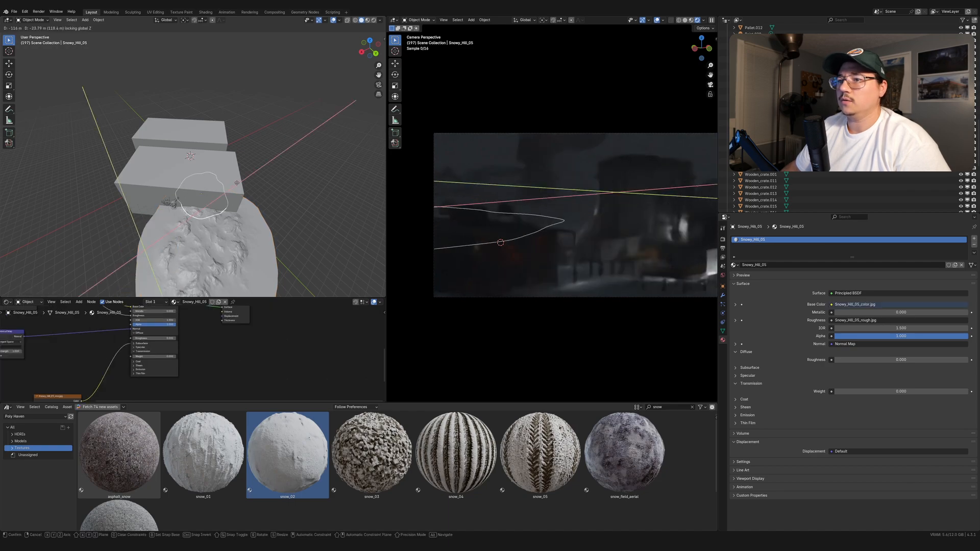
left_click(243, 181)
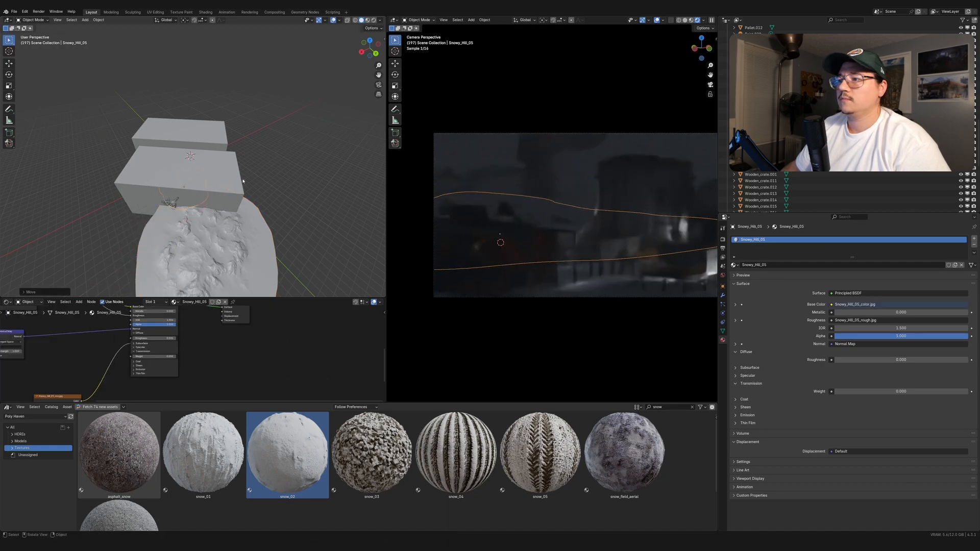
left_click(207, 199)
key("h")
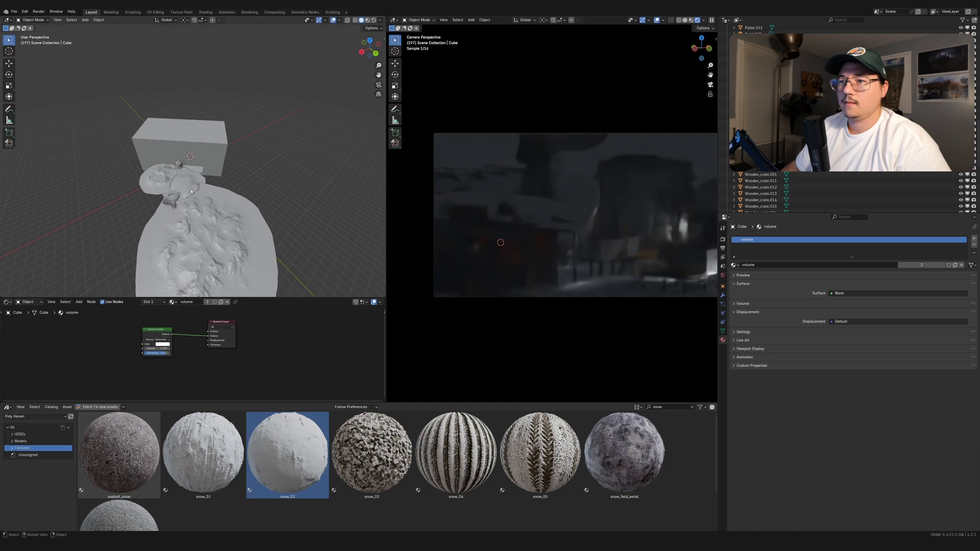
Step: Rotate Snowy_Hill_05 about the Z axis and shift it horizontally to sit closer behind the base buildings
left_click(191, 192)
middle_click_drag(192, 192, 275, 197)
scroll(279, 200, "up", 5)
key("r")
key("z")
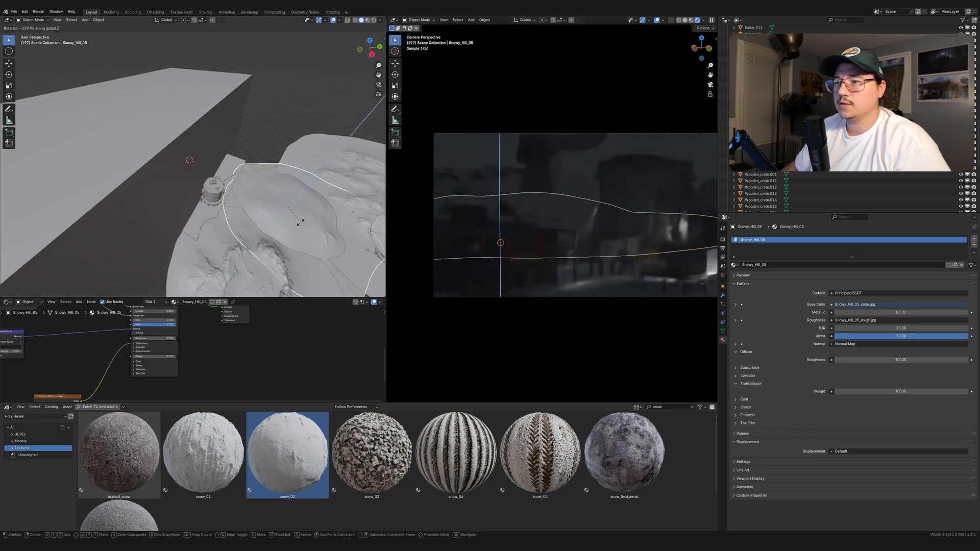
left_click(301, 221)
key("g")
key("shift+z")
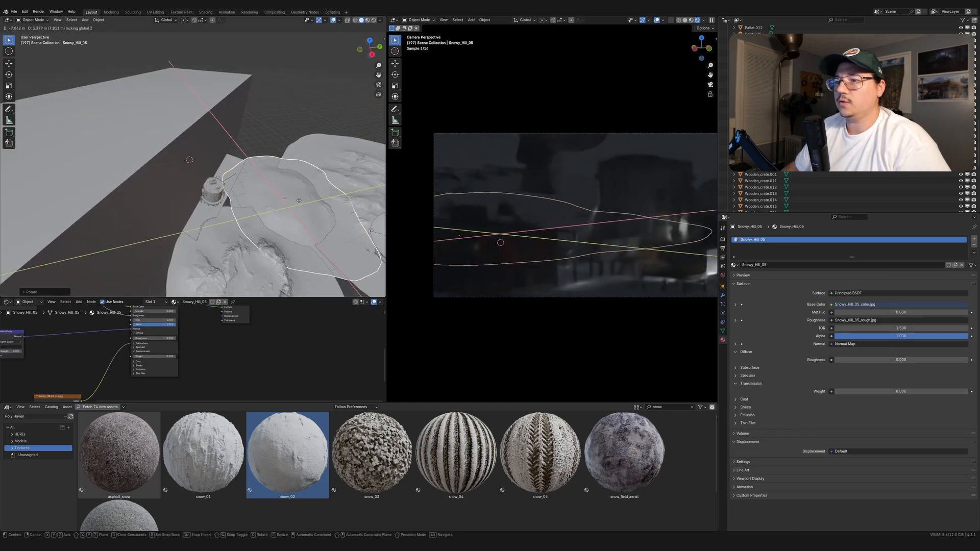
left_click(291, 196)
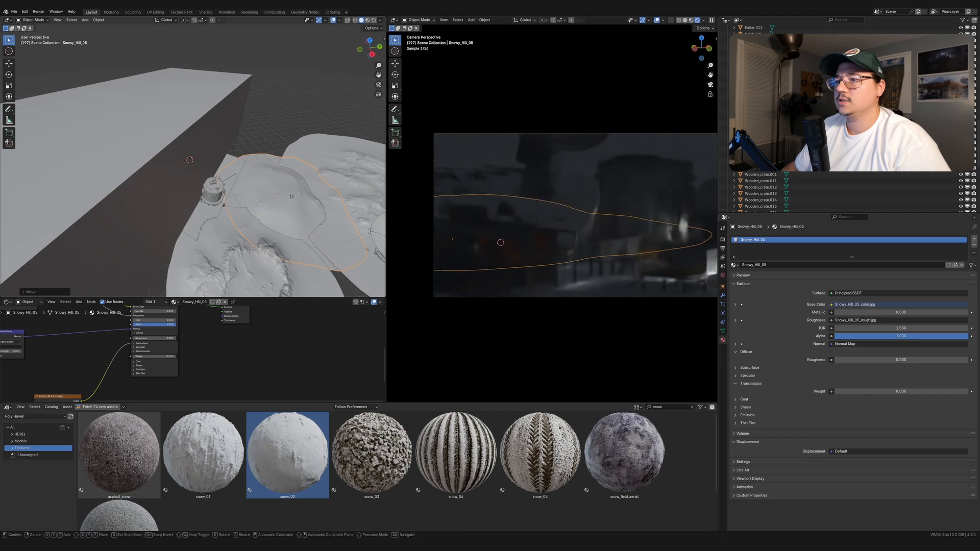
Step: Raise Snowy_Hill_05 along the Z axis so its surface rises above the surrounding terrain beside the base buildings
key("g")
key("z")
left_click(295, 181)
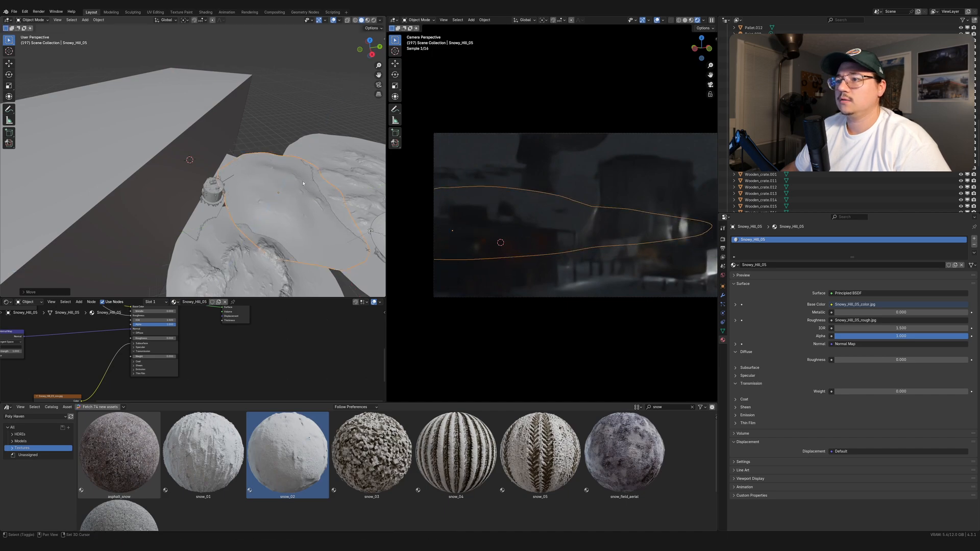
Step: Move Snowy_Mountain_02 horizontally so its ridge spans the background behind the buildings, and rotate it slightly
left_click(345, 157)
scroll(340, 194, "down", 8)
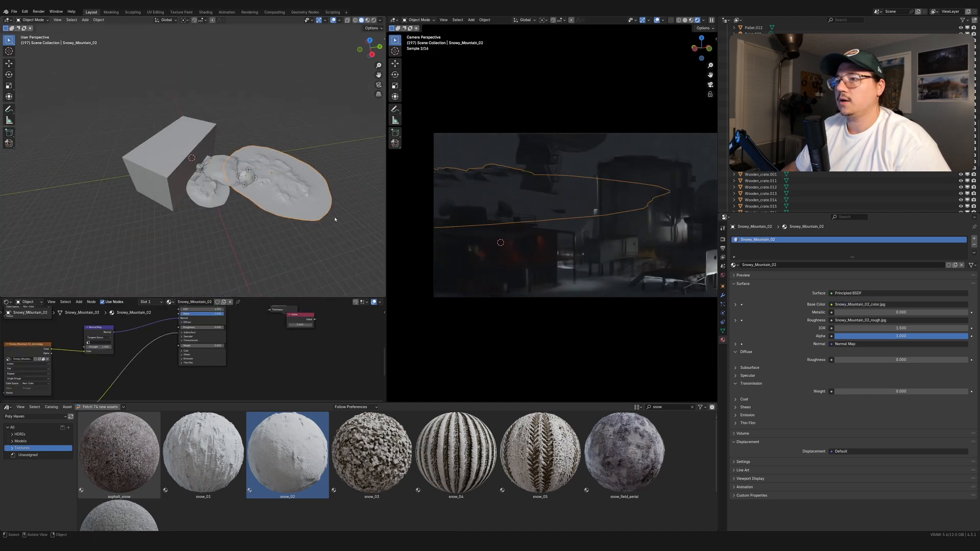
key("g")
key("shift+z")
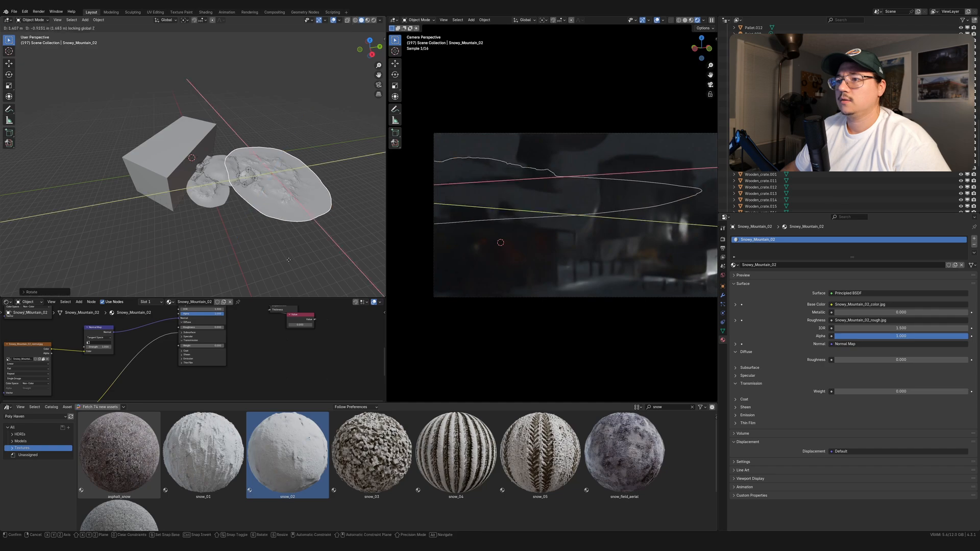
left_click(306, 220)
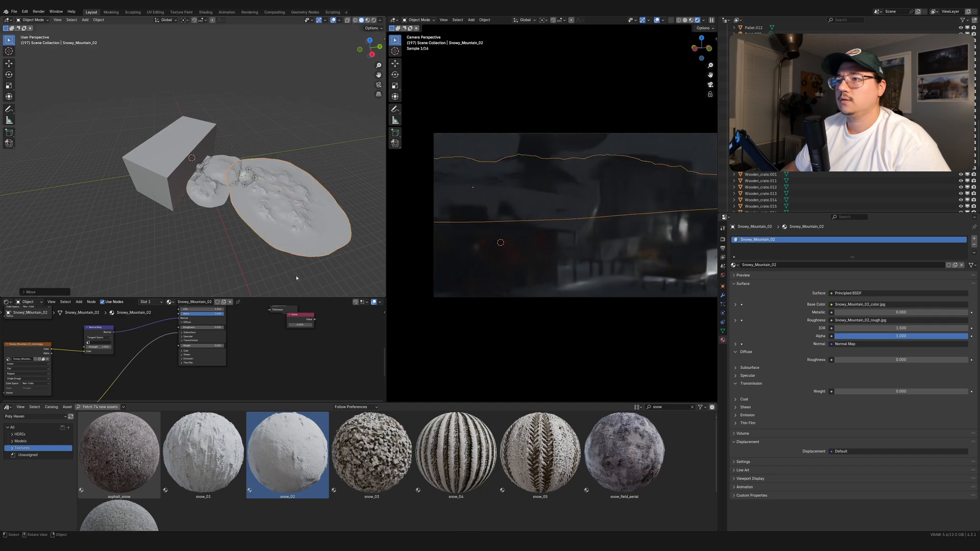
key("r")
left_click(441, 174)
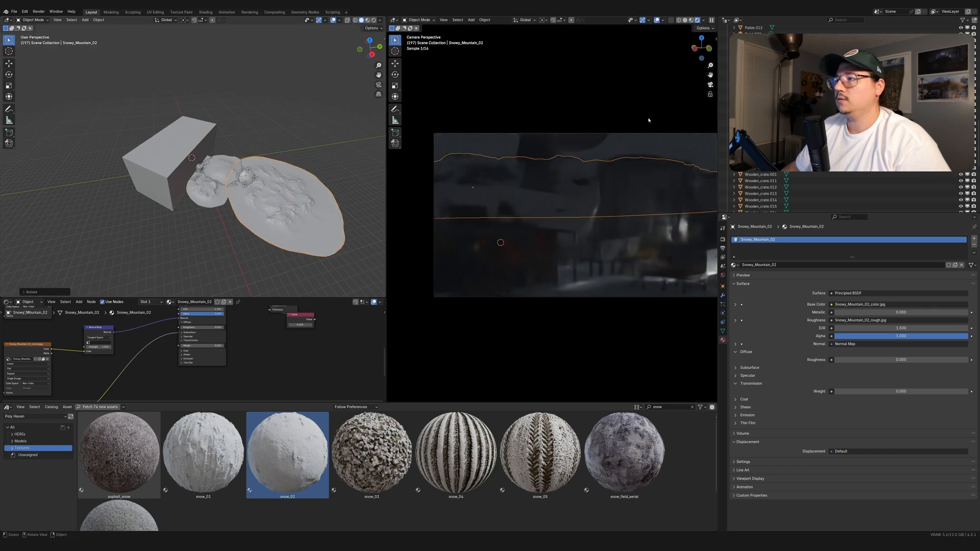
Step: Flatten Snowy_Mountain_02 by scaling it along the Z axis to about 0.74
key("s")
key("z")
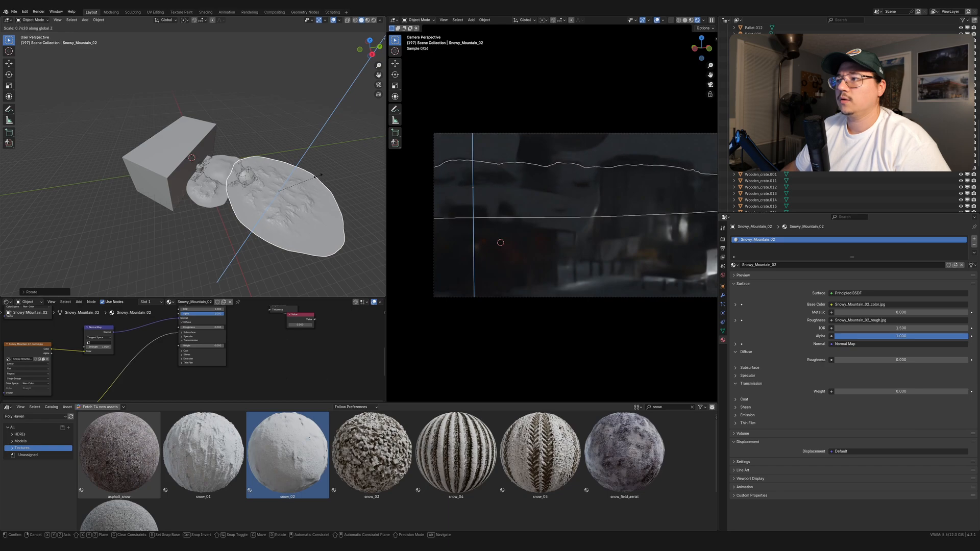
left_click(319, 175)
left_click(489, 100)
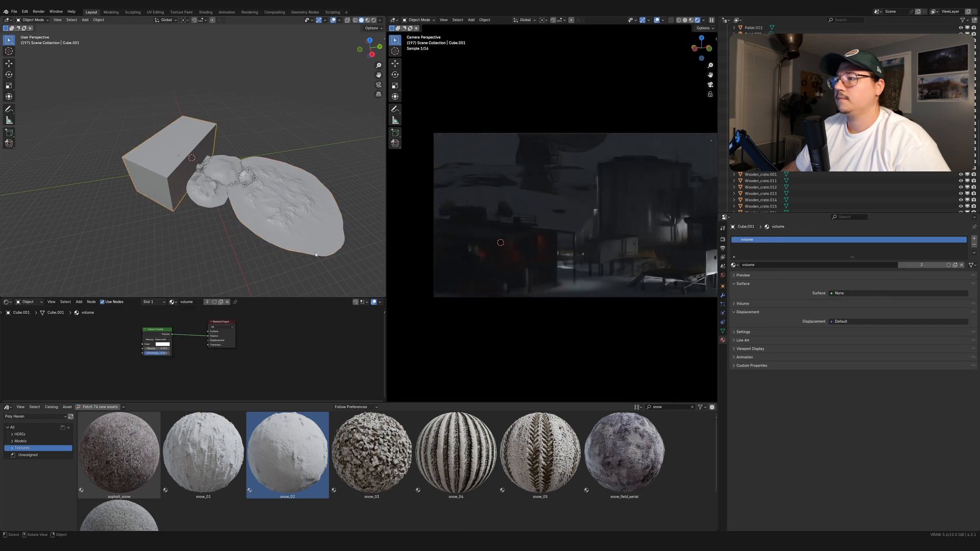
Step: Lower Snowy_Mountain_02 along the Z axis in small moves so its ridge sits lower behind the base buildings
left_click(280, 191)
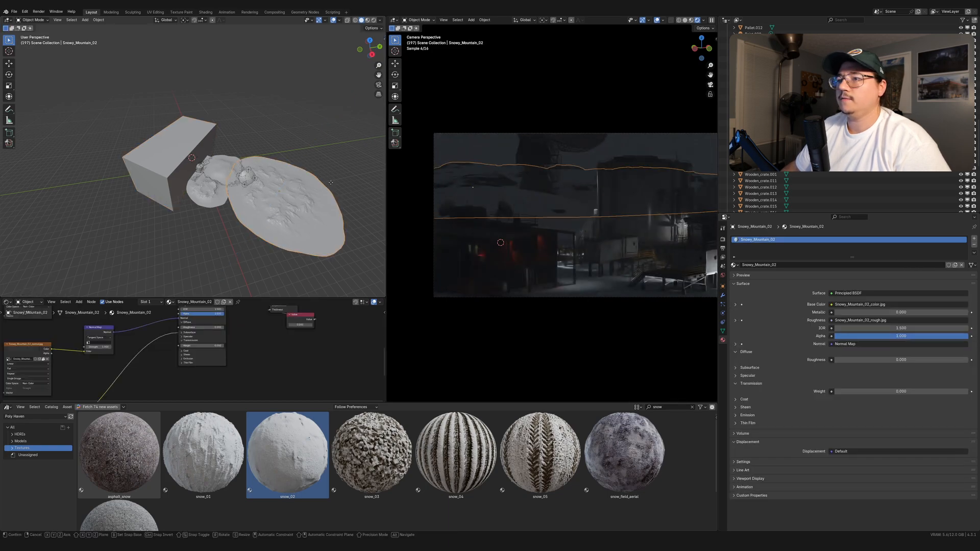
key("g")
key("z")
left_click(310, 121)
left_click(361, 186)
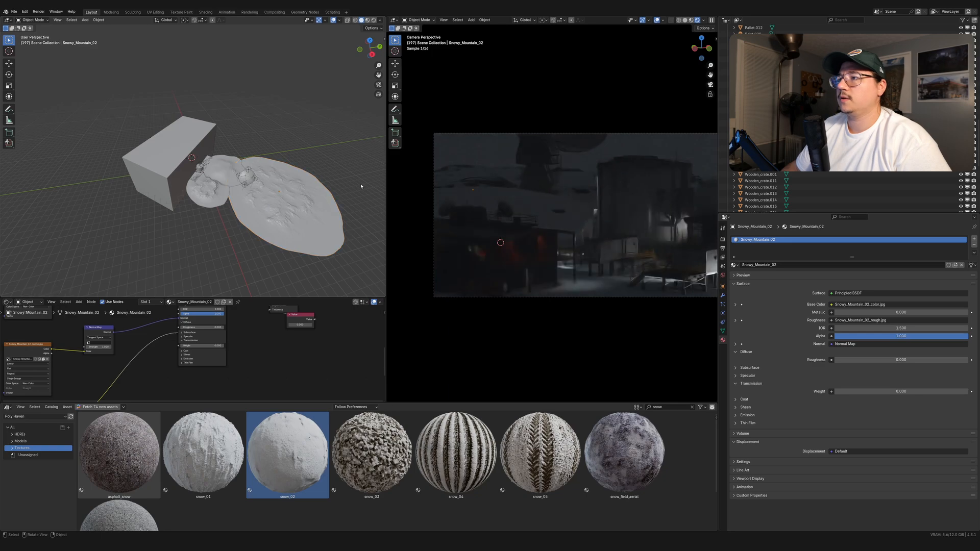
key("g")
key("z")
left_click(270, 114)
scroll(439, 169, "down", 2)
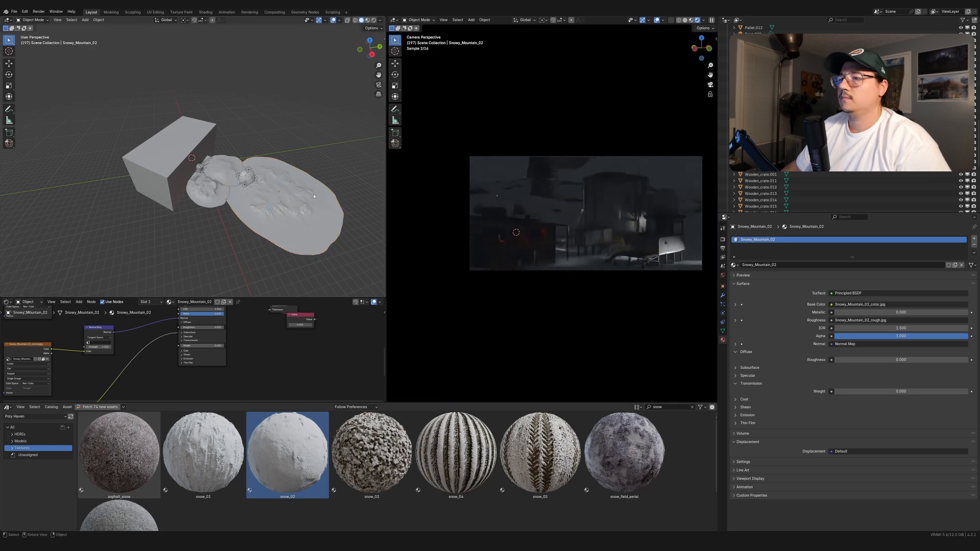
middle_click_drag(344, 240, 356, 190)
key("g")
key("z")
left_click(340, 174)
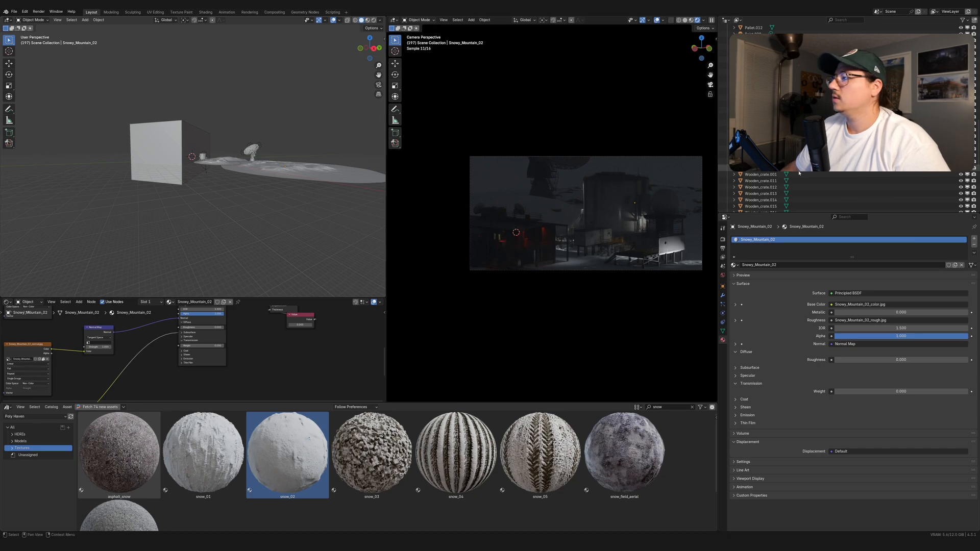
Step: Unhide the original volume cube, Cube, in the viewport so its fog covers the base again
scroll(800, 174, "down", 6)
left_click(749, 129)
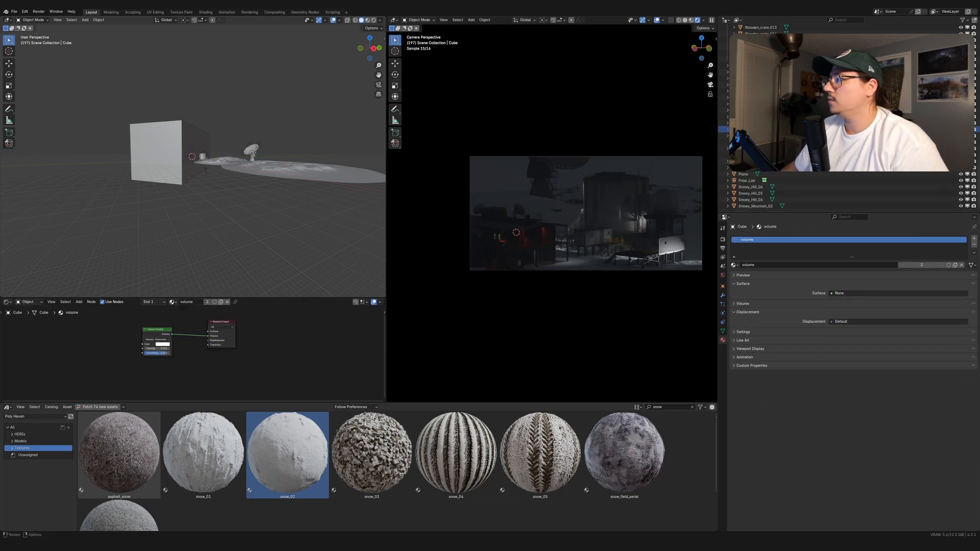
left_click(961, 129)
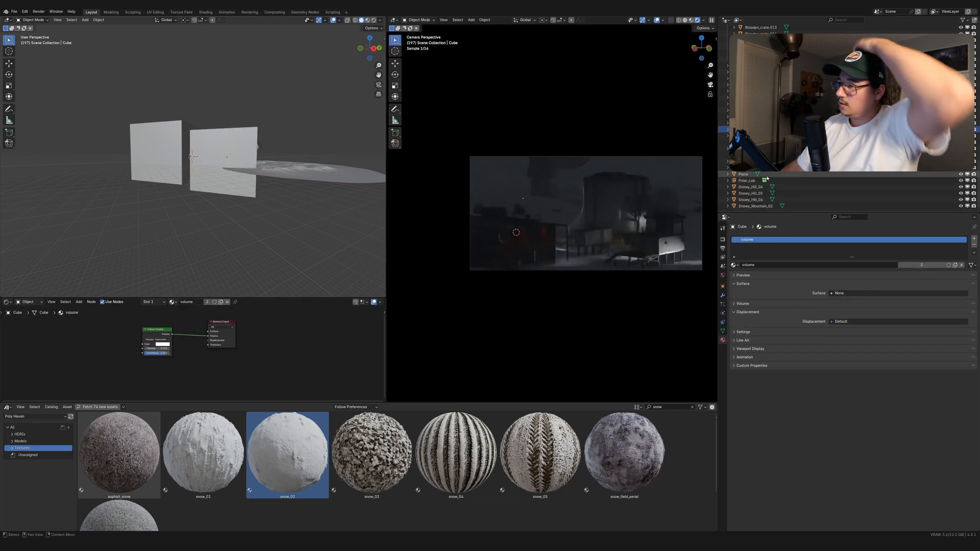